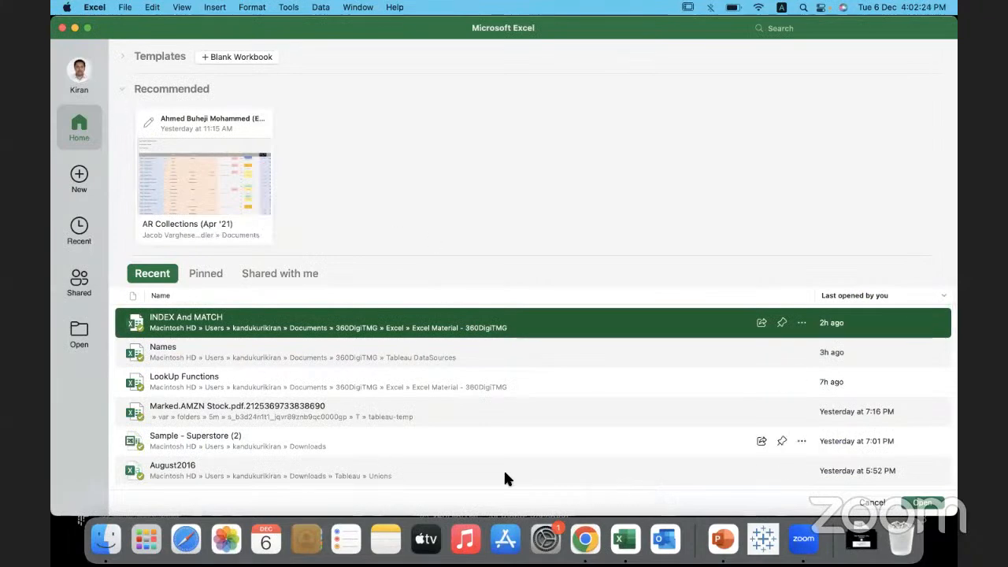
- Open INDEX And MATCH.xlsx from the Excel Material - 360DigiTMG folder and display the INDEX and MATCH sheet
{"action": "left_click", "coordinate": [107, 540]}
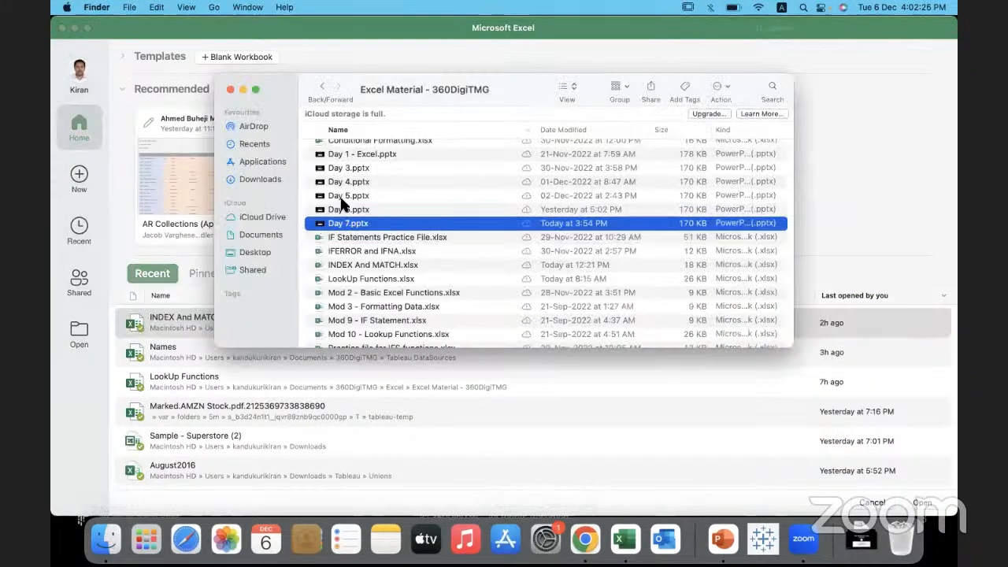
{"action": "double_click", "coordinate": [383, 268]}
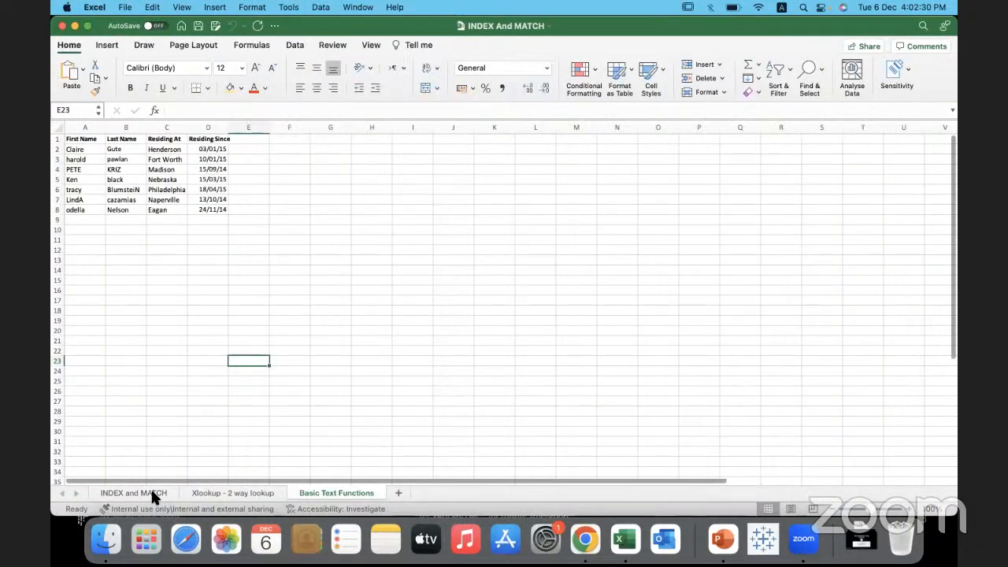
{"action": "left_click", "coordinate": [150, 487]}
{"action": "left_click", "coordinate": [597, 354]}
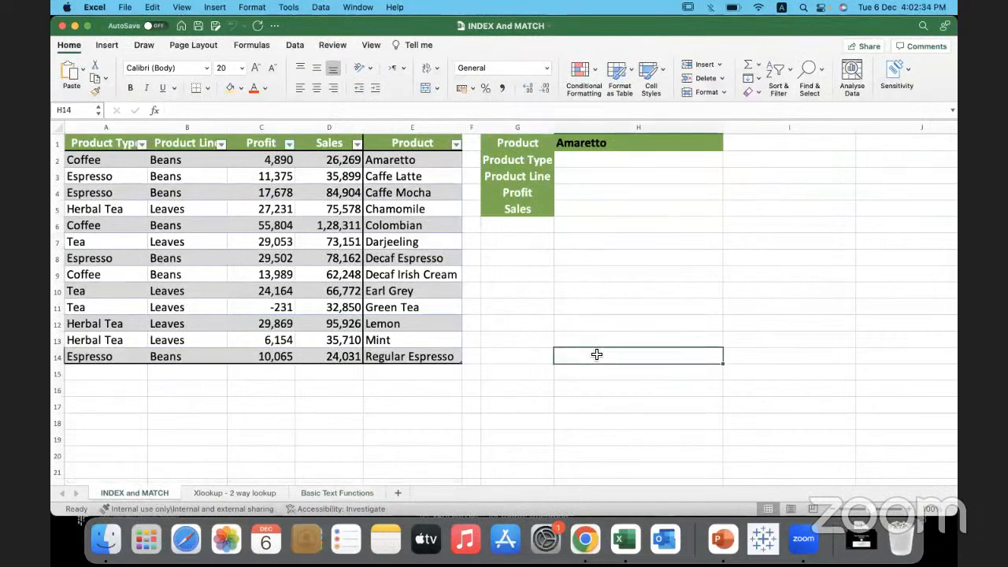
- Examine the Product lookup column and the Product Type, Product Line, Profit and Sales columns of the source table
{"action": "left_click", "coordinate": [430, 128]}
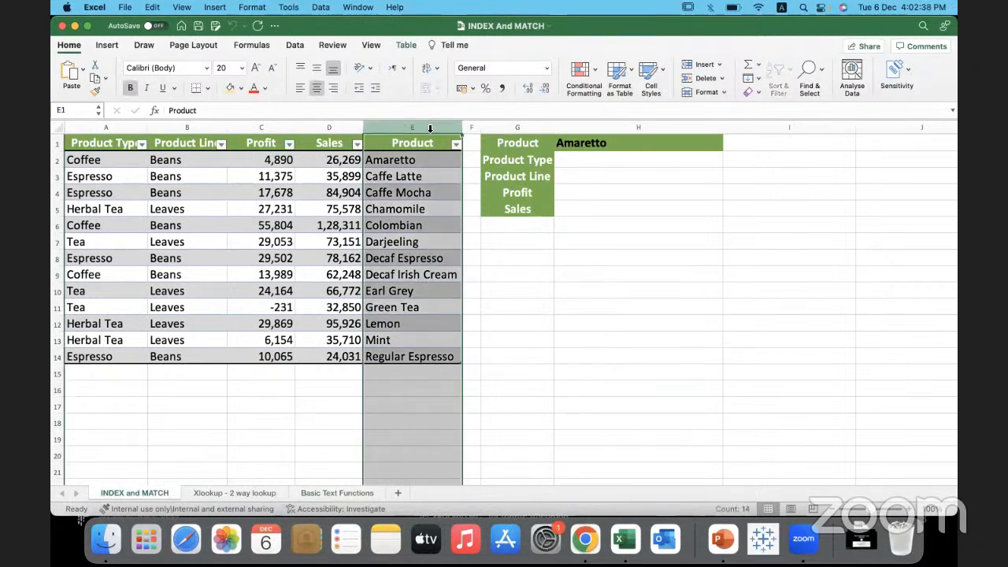
{"action": "left_click", "coordinate": [426, 133]}
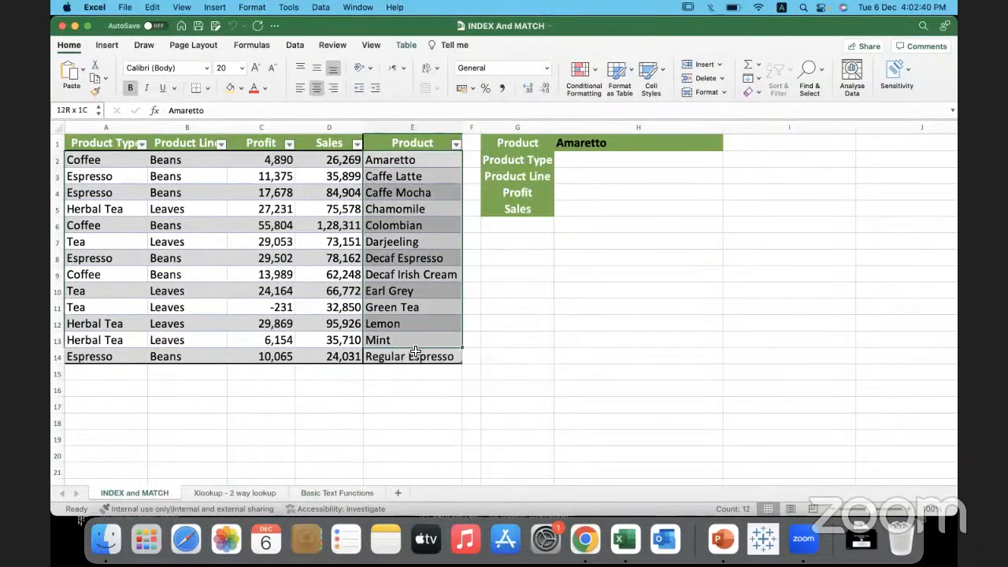
{"action": "left_click", "coordinate": [124, 162]}
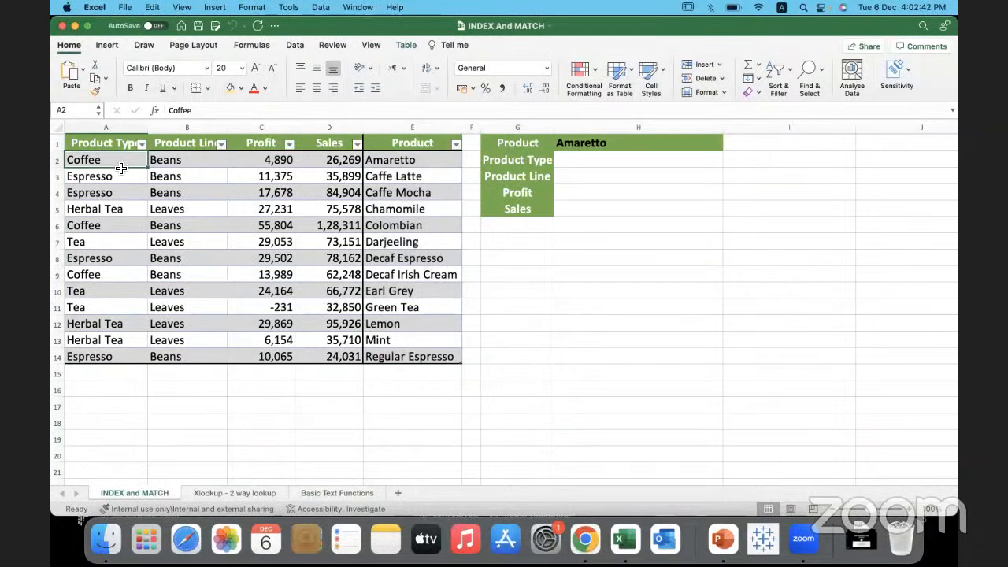
{"action": "left_click", "coordinate": [120, 178]}
{"action": "left_click", "coordinate": [122, 210]}
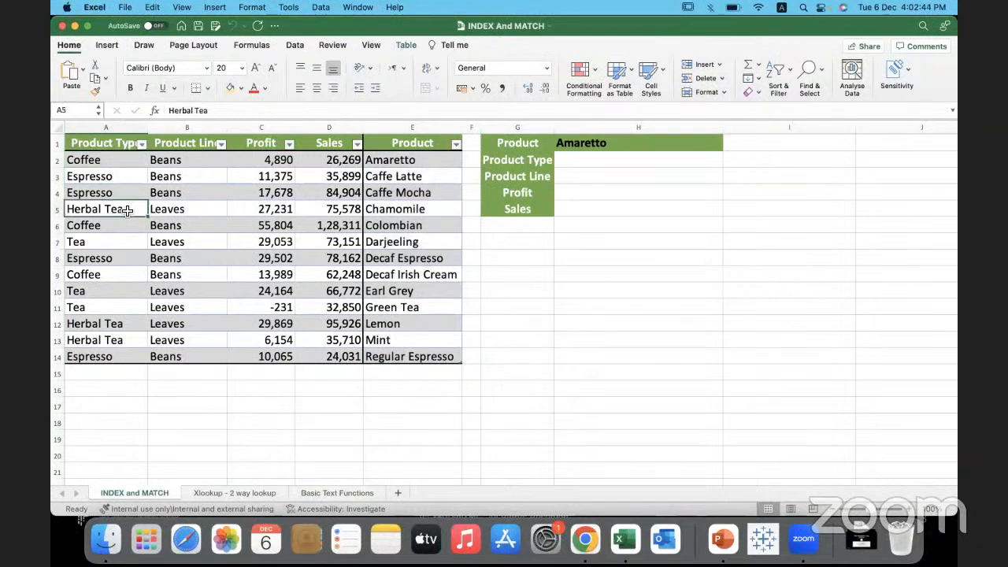
{"action": "left_click", "coordinate": [121, 308]}
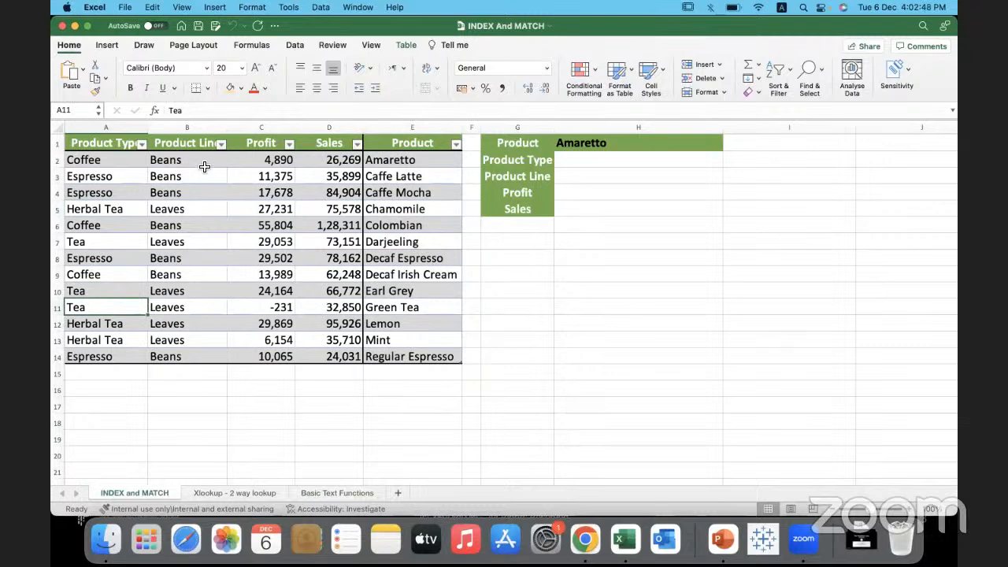
{"action": "left_click_drag", "start_coordinate": [205, 167], "coordinate": [203, 192]}
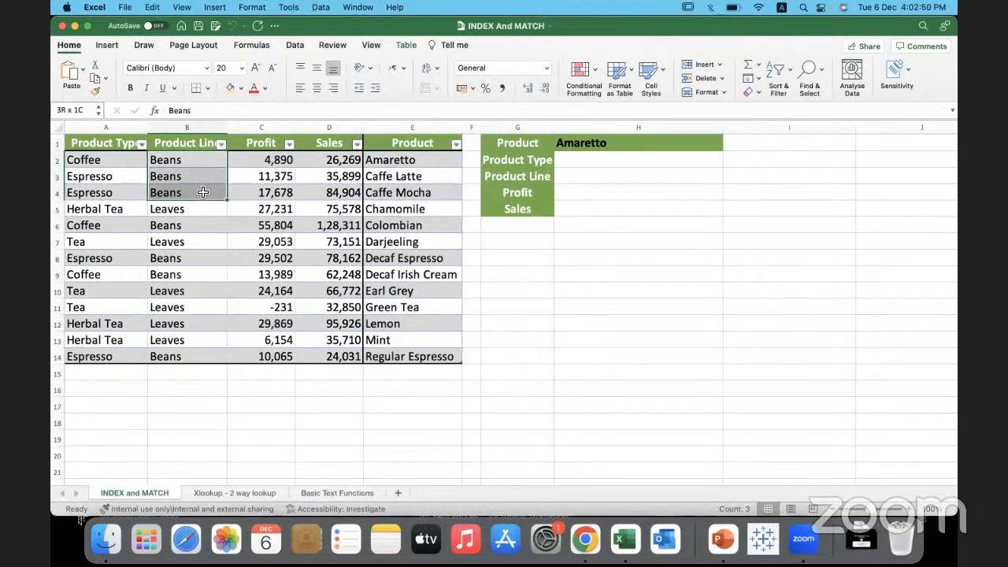
{"action": "left_click", "coordinate": [204, 213]}
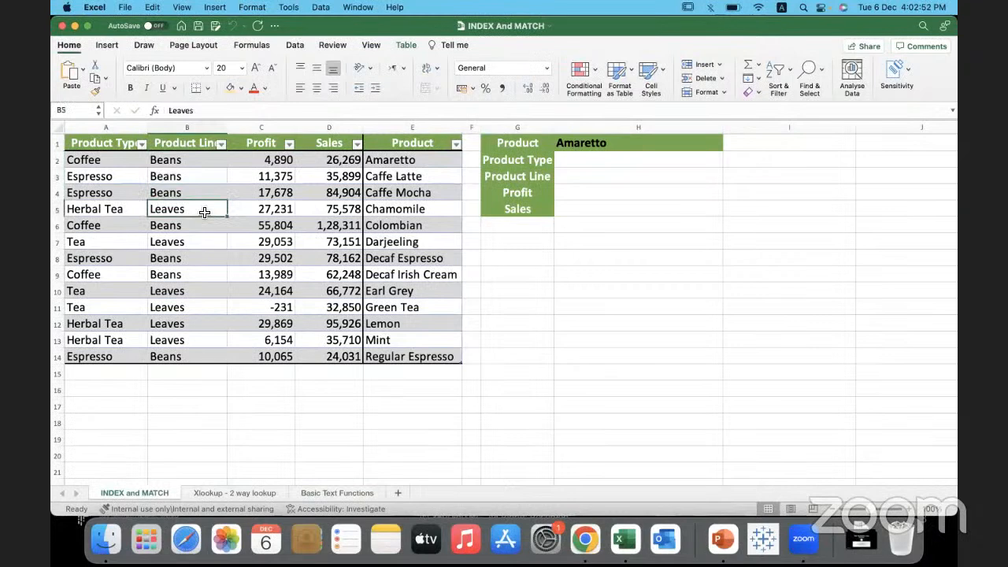
{"action": "left_click_drag", "start_coordinate": [256, 163], "coordinate": [267, 290]}
{"action": "left_click_drag", "start_coordinate": [326, 162], "coordinate": [326, 264]}
{"action": "left_click", "coordinate": [418, 207]}
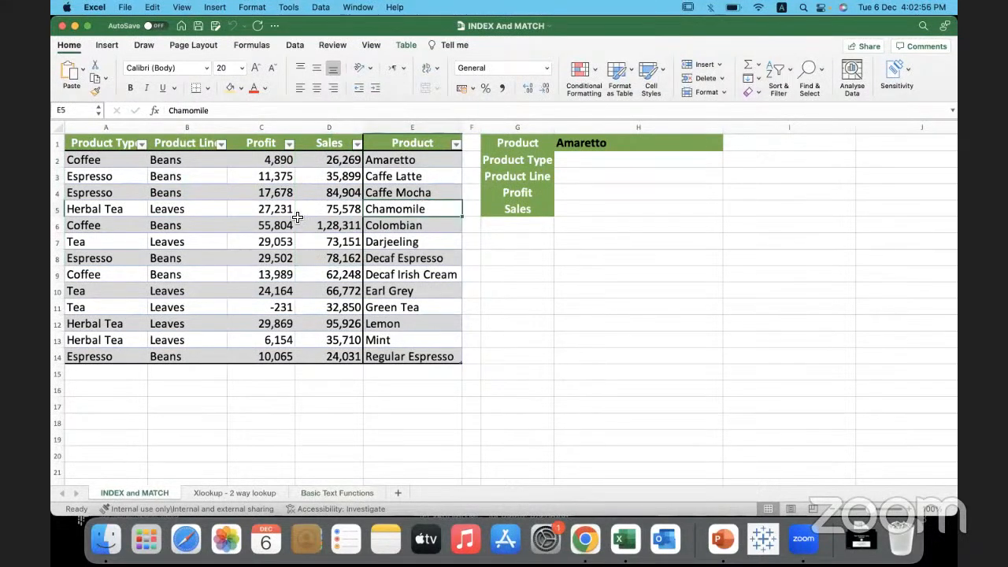
{"action": "left_click", "coordinate": [426, 128]}
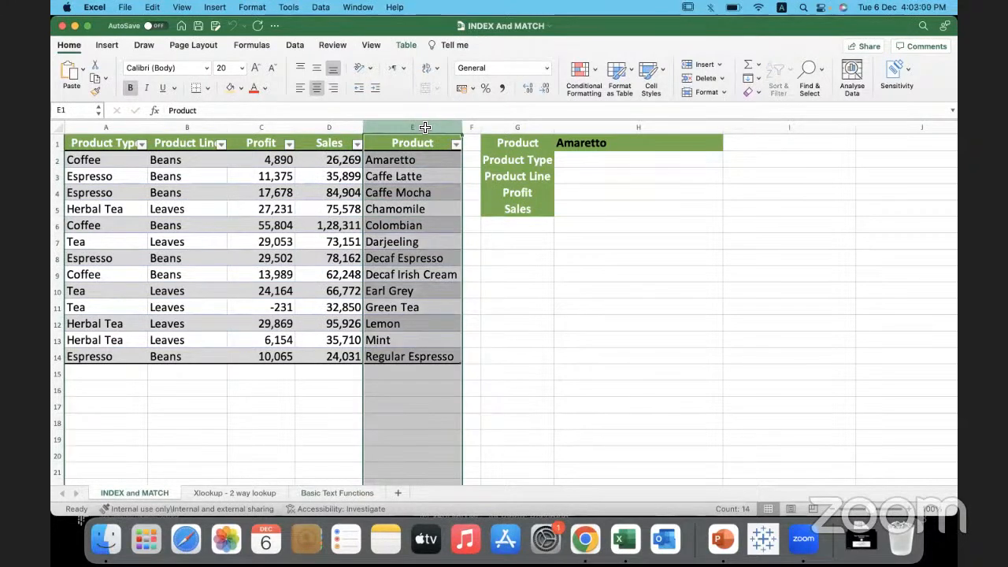
{"action": "left_click_drag", "start_coordinate": [299, 128], "coordinate": [95, 128]}
{"action": "left_click_drag", "start_coordinate": [414, 160], "coordinate": [409, 339]}
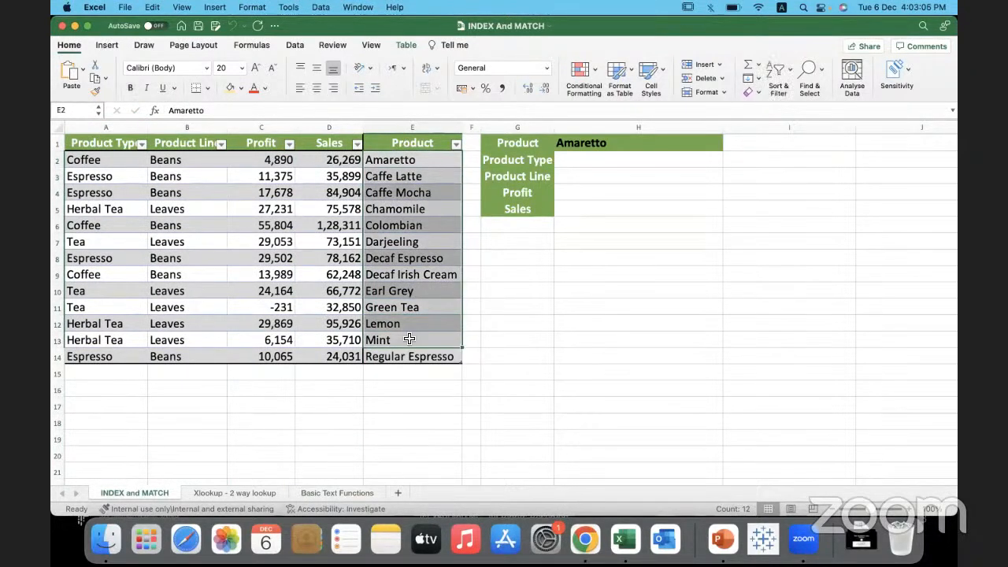
{"action": "left_click", "coordinate": [409, 339]}
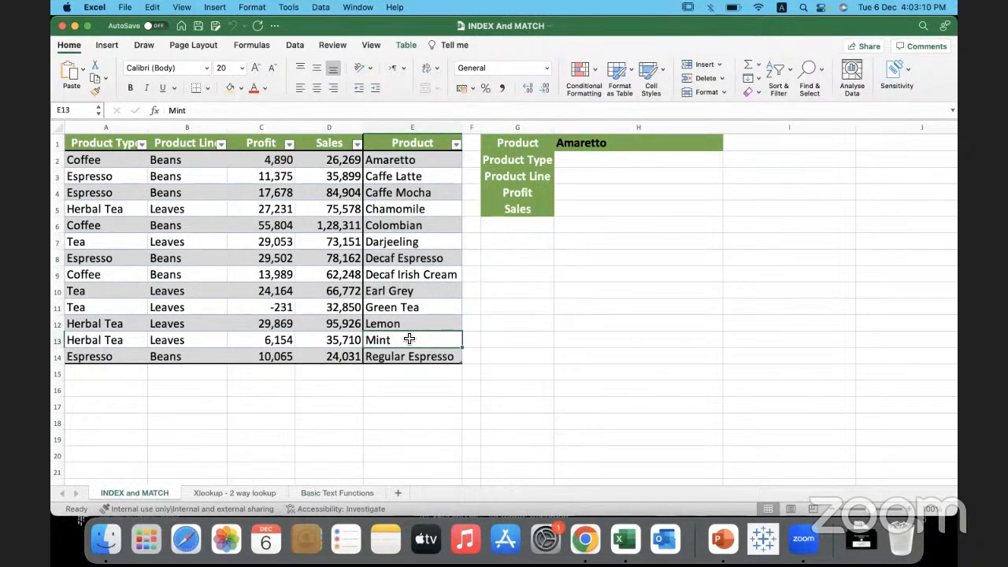
{"action": "left_click", "coordinate": [587, 161]}
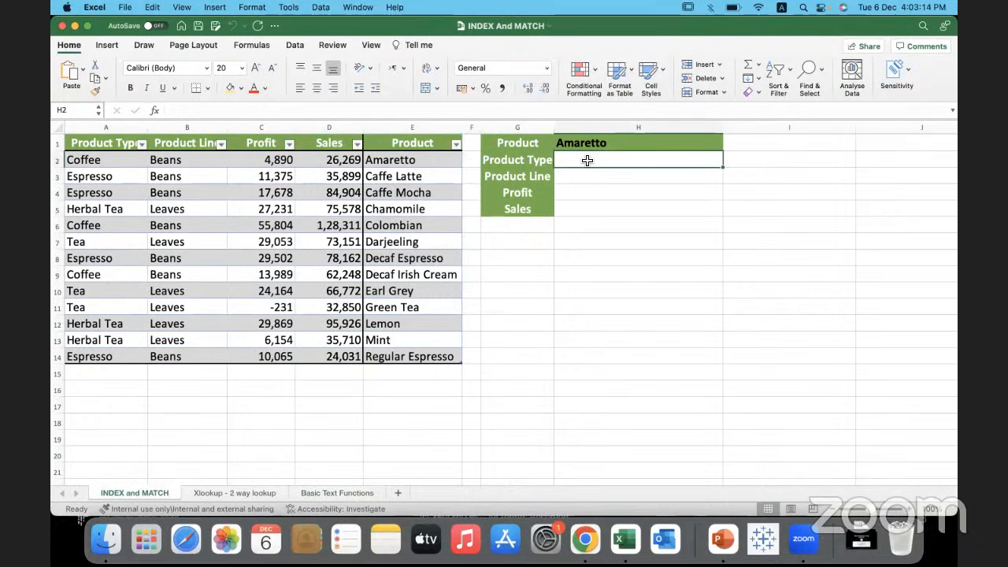
{"action": "type", "text": "=xl"}
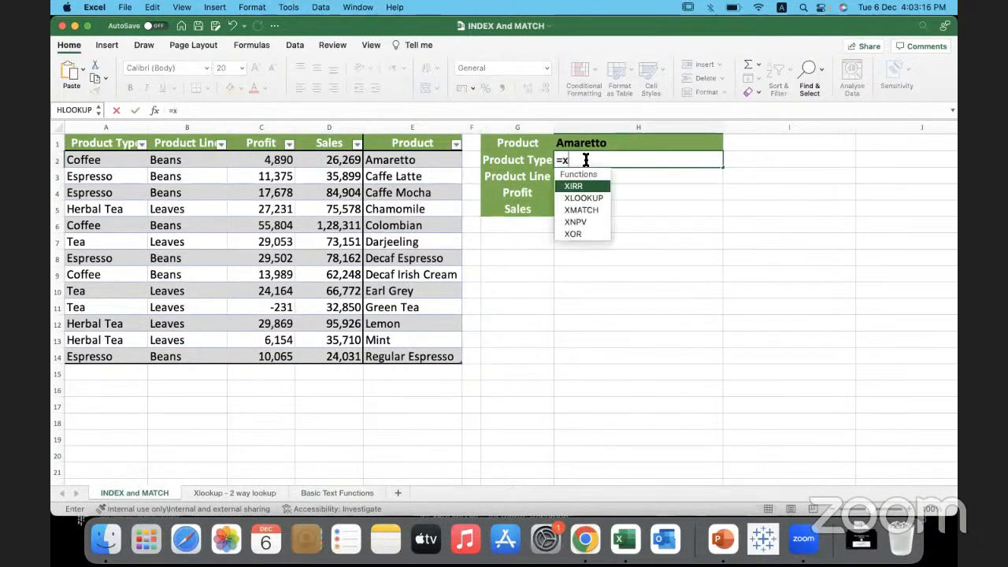
{"action": "type", "text": "ookup"}
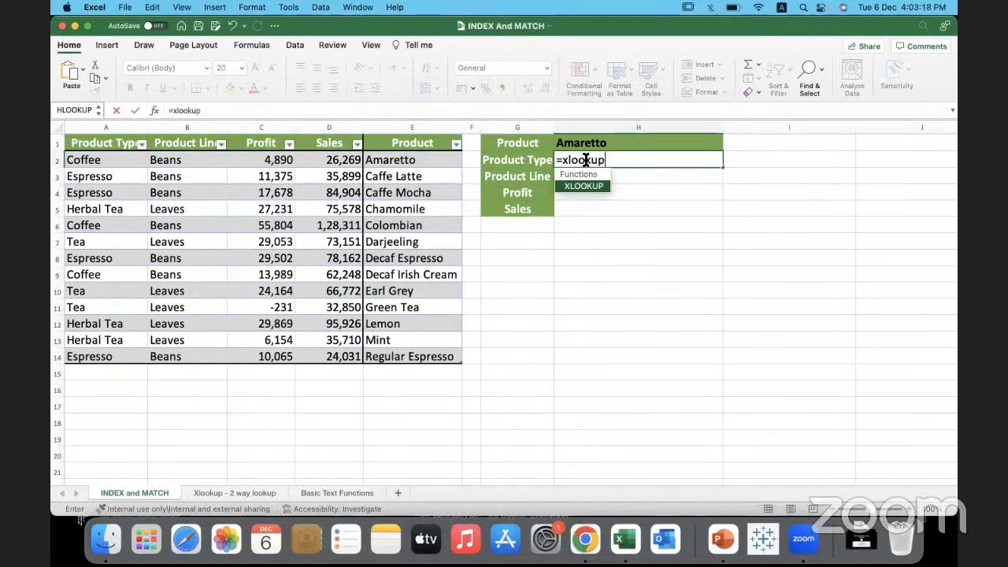
{"action": "double_click", "coordinate": [592, 187]}
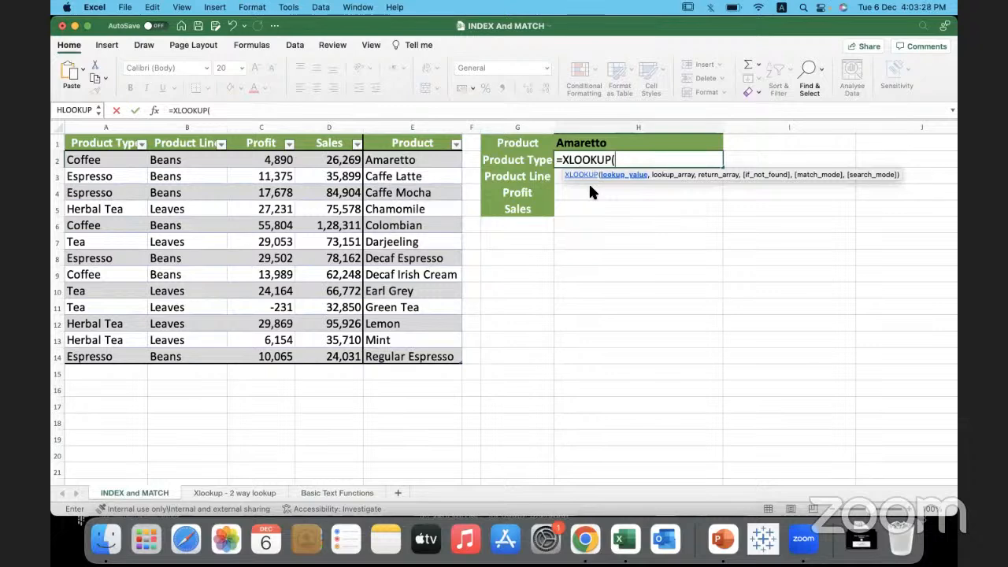
{"action": "left_click", "coordinate": [619, 144]}
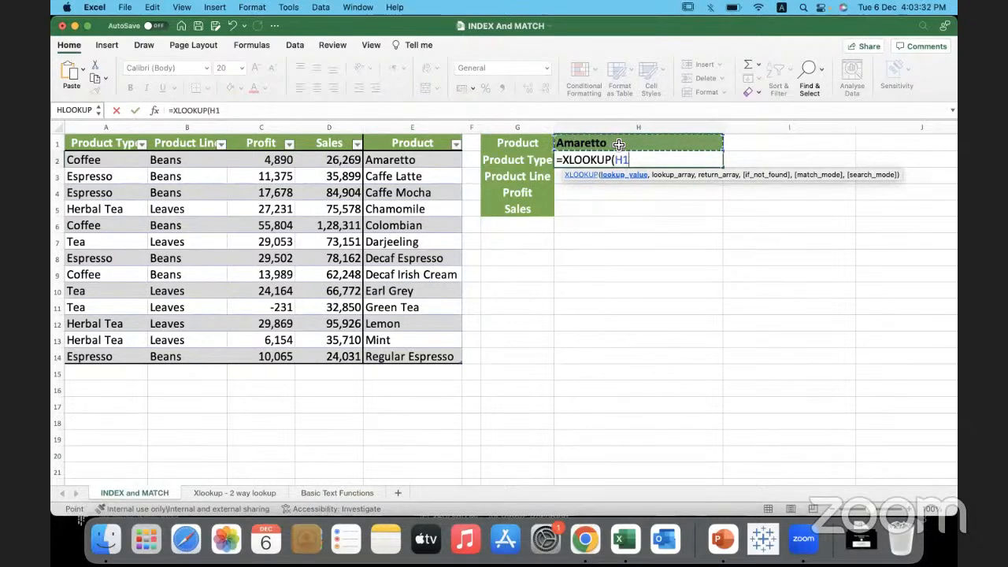
{"action": "type", "text": ","}
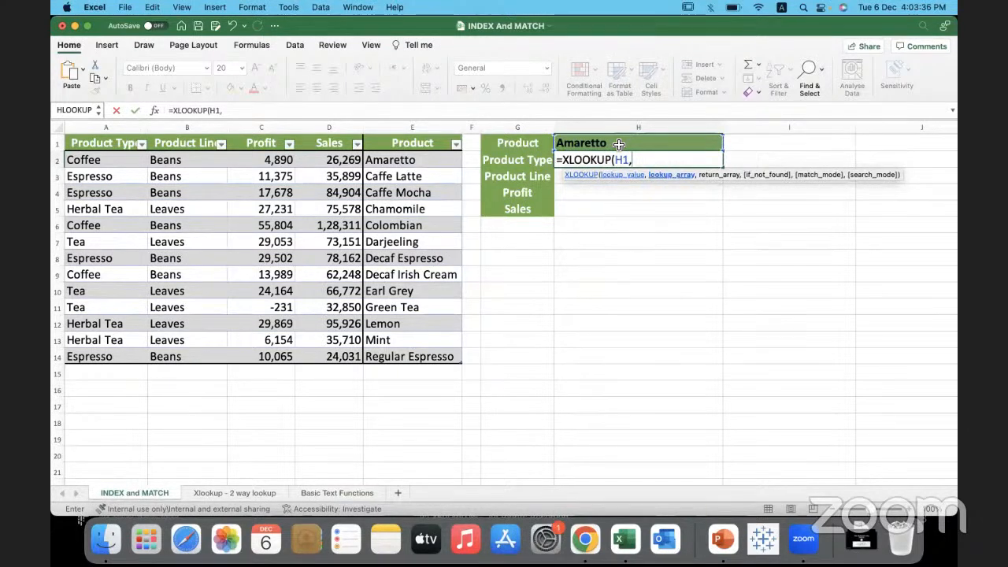
{"action": "left_click", "coordinate": [441, 166]}
{"action": "left_click_drag", "start_coordinate": [441, 167], "coordinate": [423, 358]}
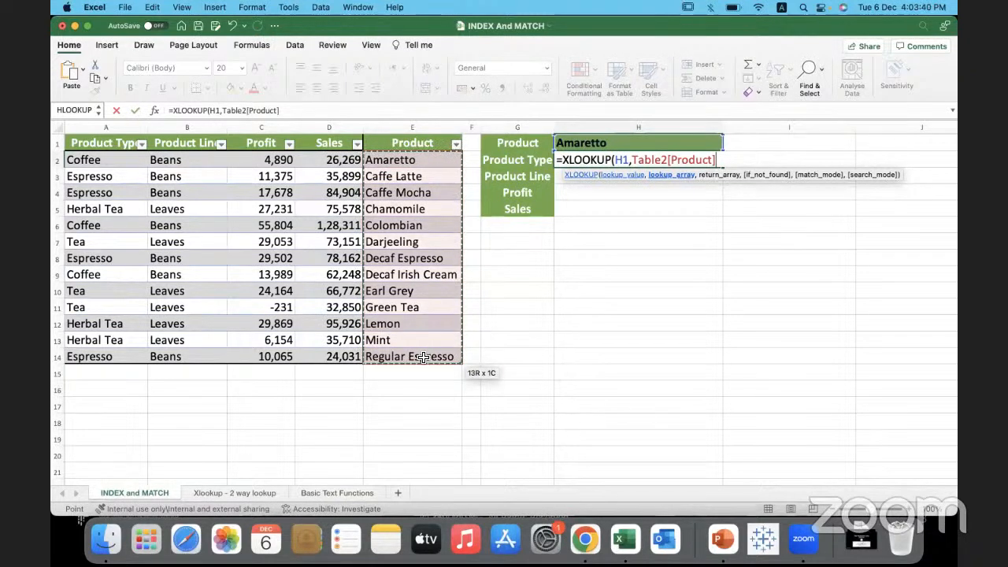
{"action": "left_click", "coordinate": [520, 313]}
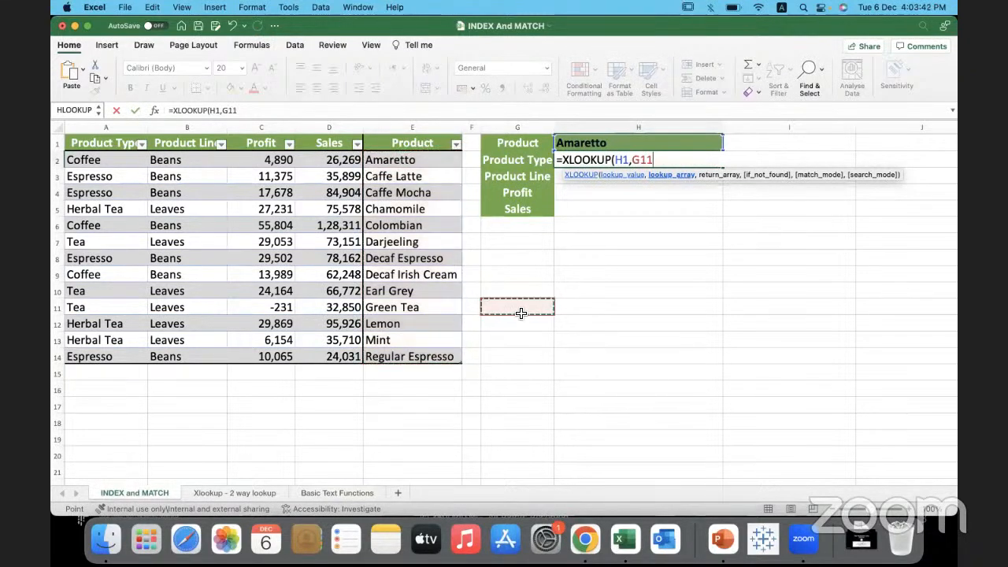
{"action": "key", "text": "Escape"}
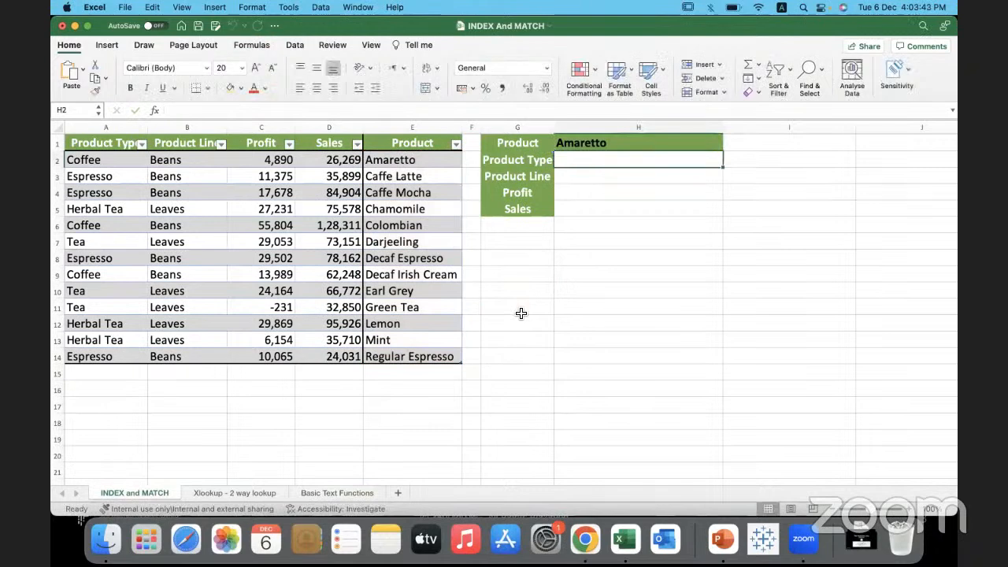
- Convert the product table in columns A to E to a normal range
{"action": "left_click", "coordinate": [448, 240]}
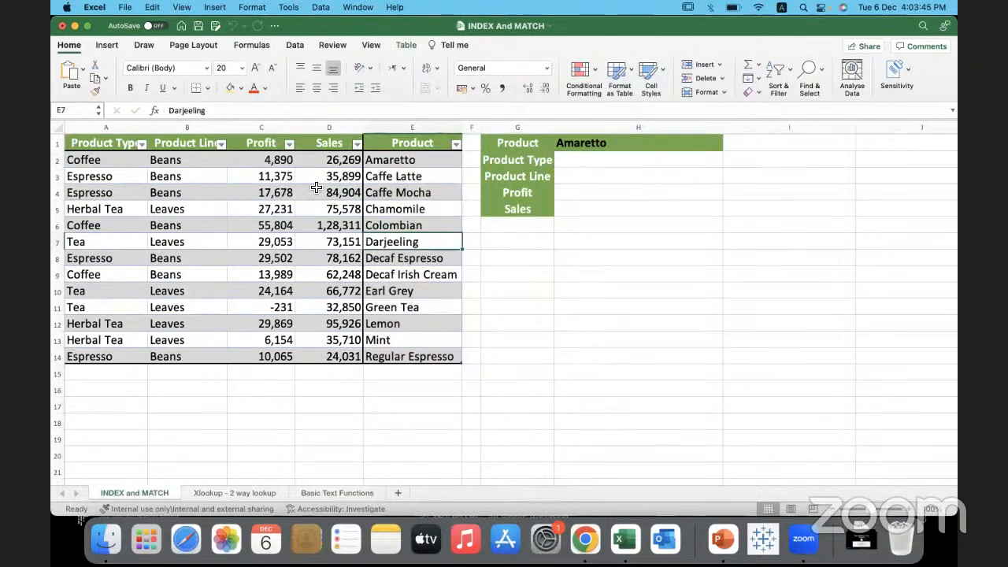
{"action": "left_click", "coordinate": [403, 45]}
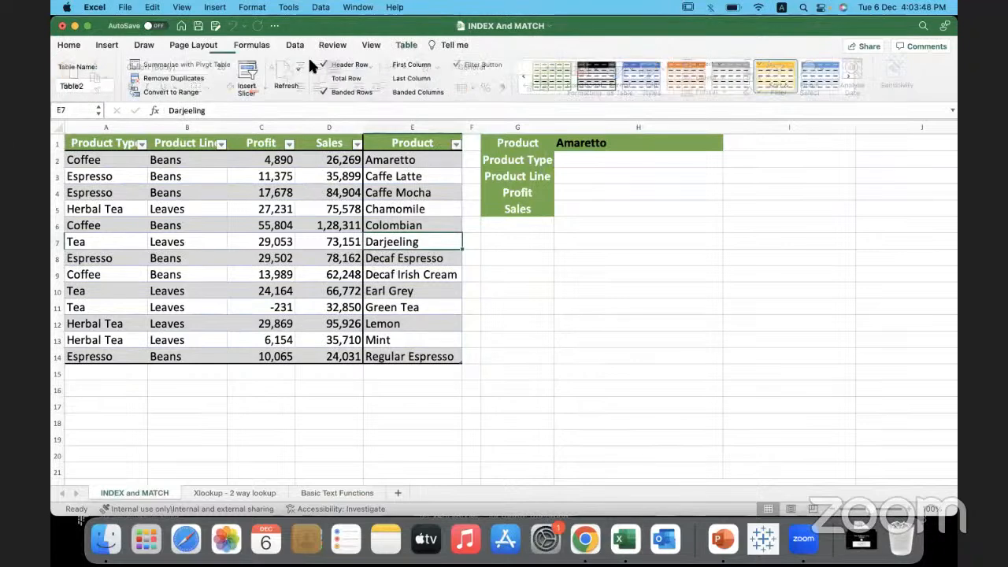
{"action": "left_click", "coordinate": [172, 92]}
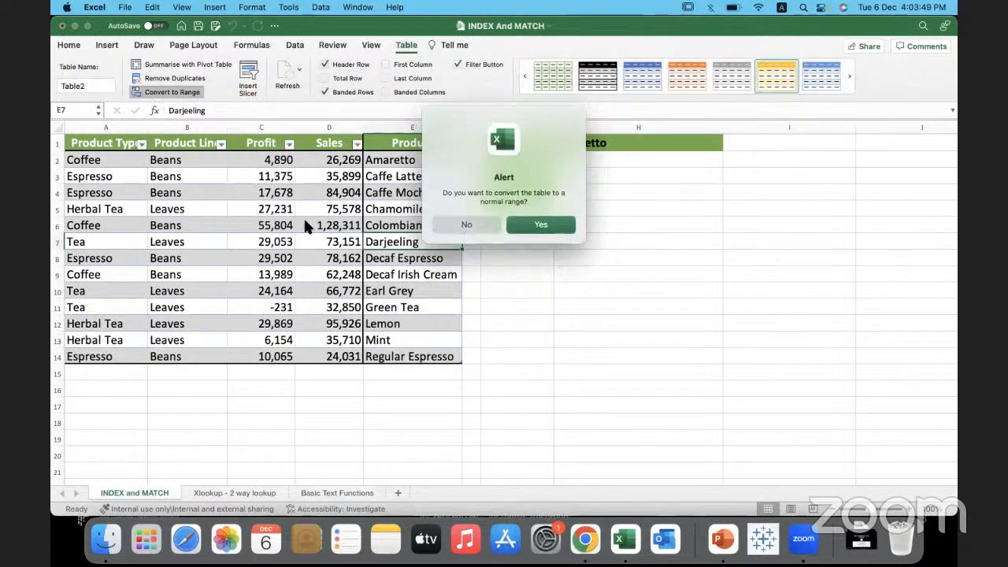
{"action": "left_click", "coordinate": [532, 225]}
- Enter =XLOOKUP(H1,E2:E14,A2:A14) in H2 to return the product type, and compare the result with the source data
{"action": "left_click", "coordinate": [580, 161]}
{"action": "type", "text": "=x"}
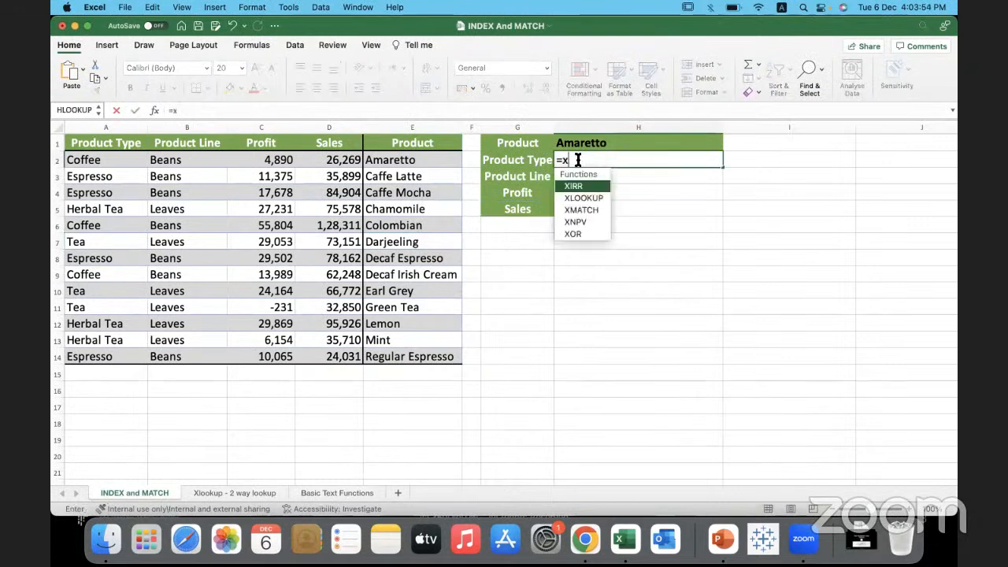
{"action": "type", "text": "lookup"}
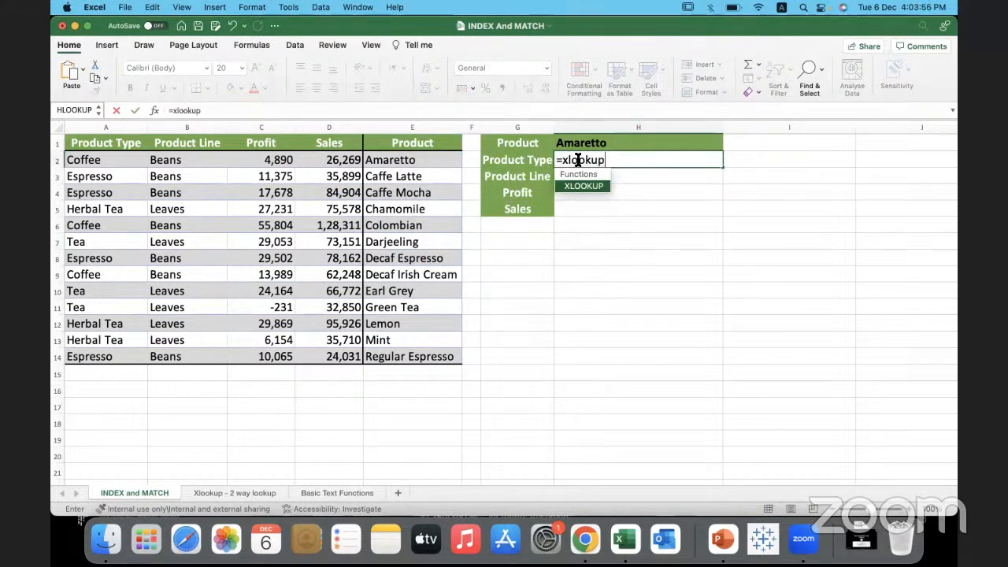
{"action": "type", "text": "("}
{"action": "left_click", "coordinate": [595, 144]}
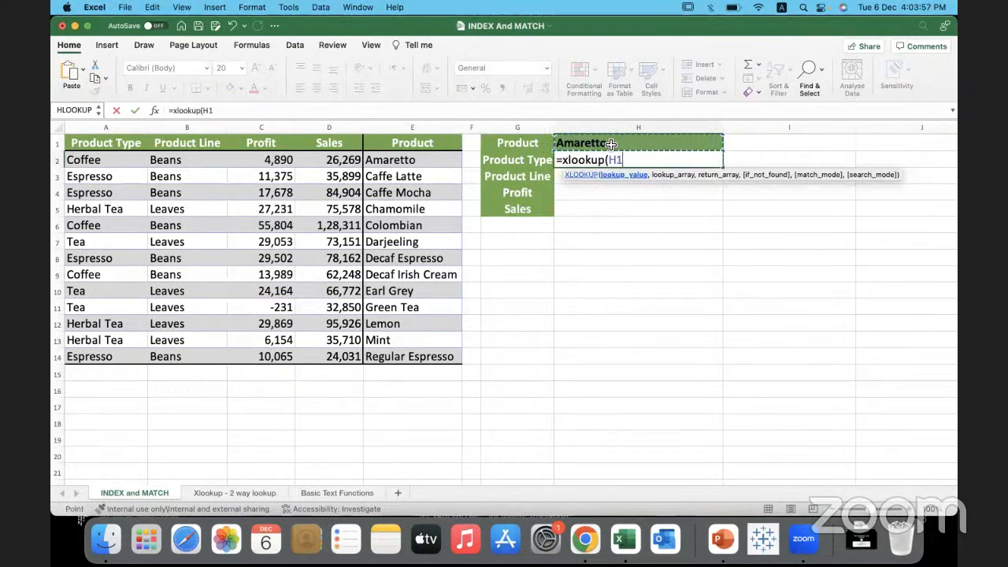
{"action": "type", "text": ","}
{"action": "left_click_drag", "start_coordinate": [438, 160], "coordinate": [424, 357]}
{"action": "type", "text": ","}
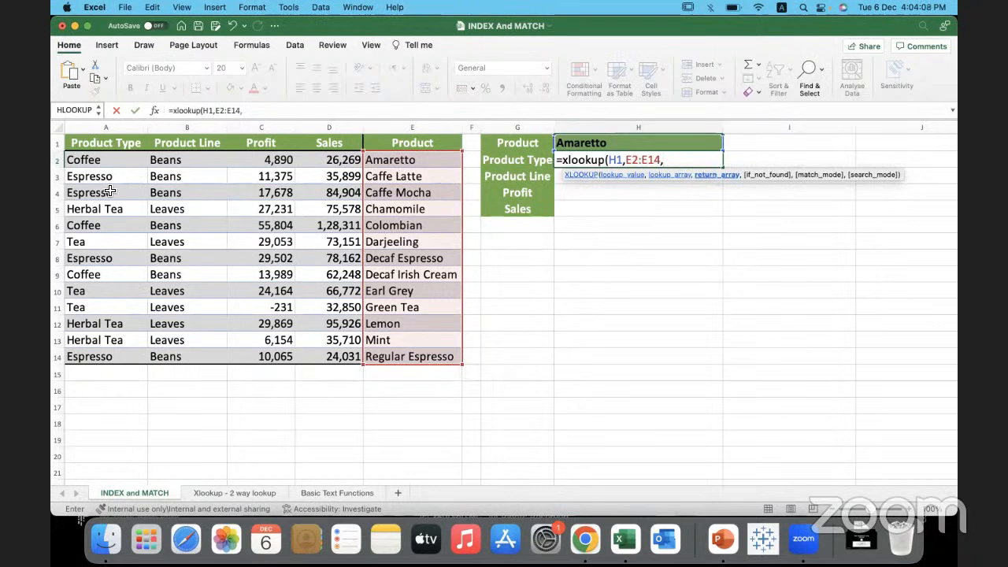
{"action": "left_click_drag", "start_coordinate": [114, 162], "coordinate": [113, 352]}
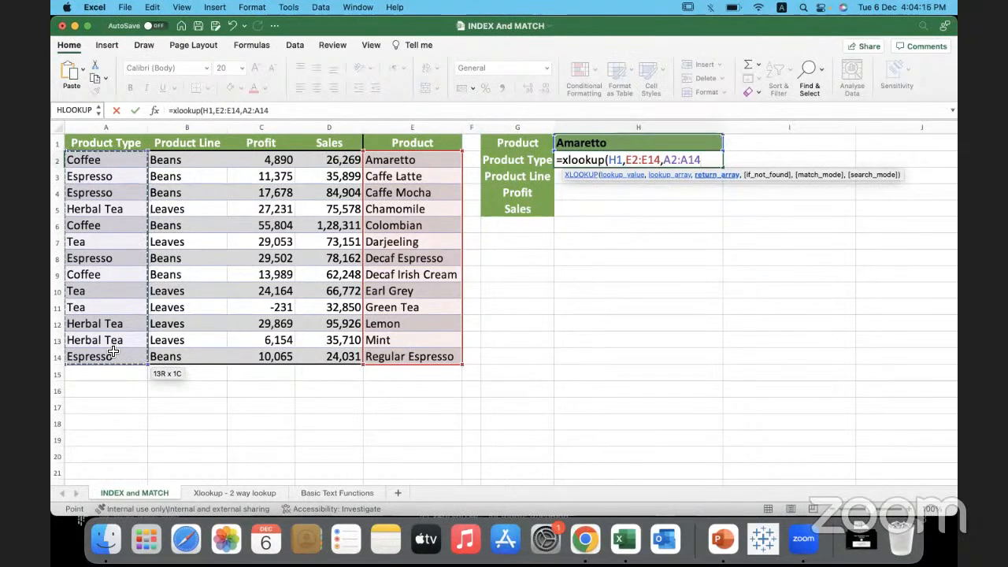
{"action": "type", "text": ")"}
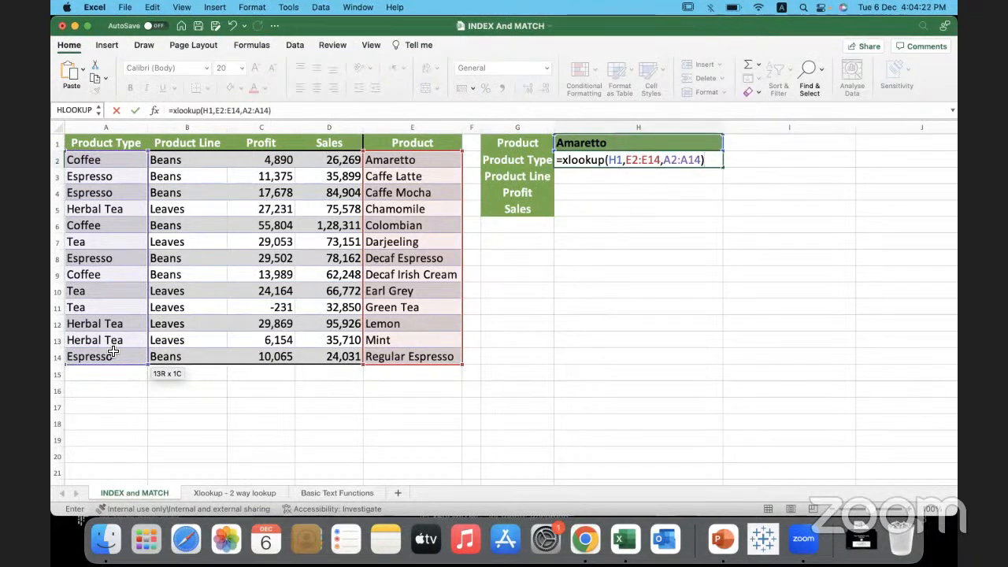
{"action": "key", "text": "Return"}
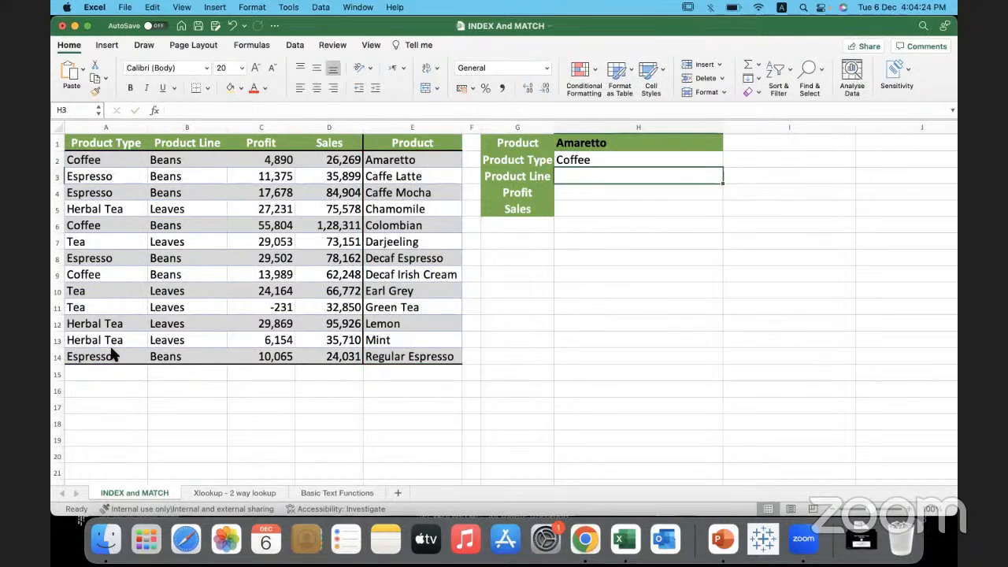
{"action": "left_click", "coordinate": [619, 143]}
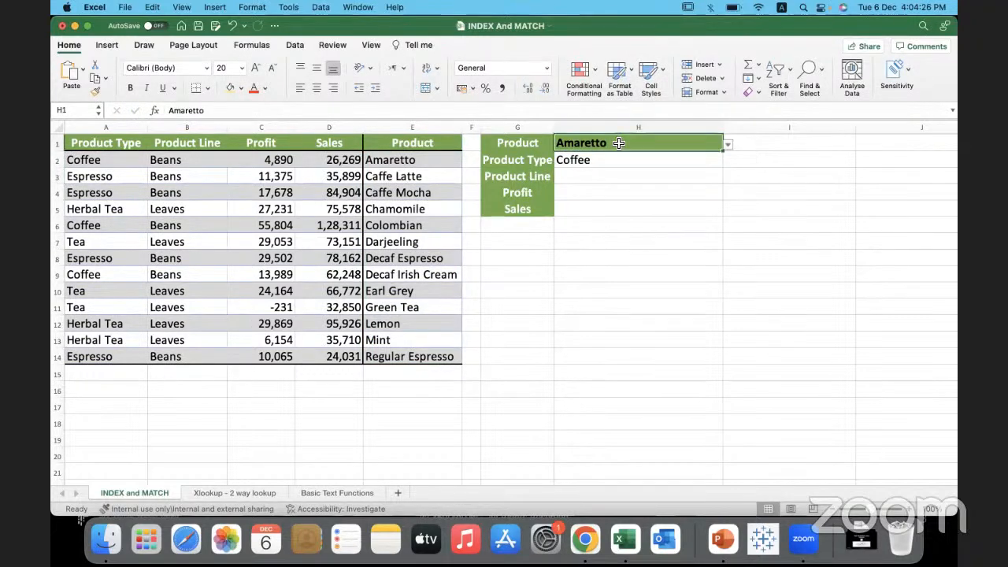
{"action": "left_click", "coordinate": [107, 161]}
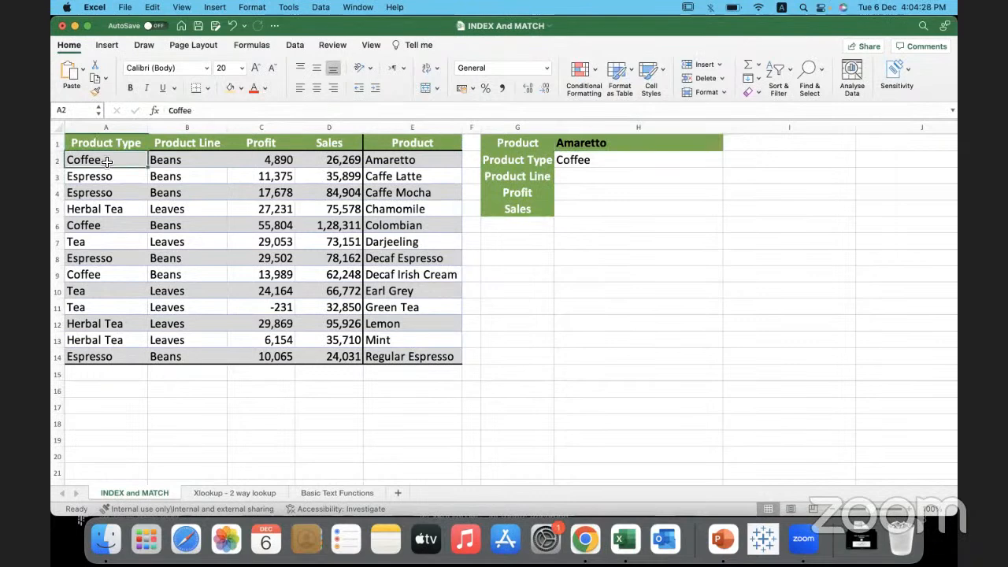
- Examine the product drop-down list in H1 and the XLOOKUP formula in H2
{"action": "left_click", "coordinate": [620, 146]}
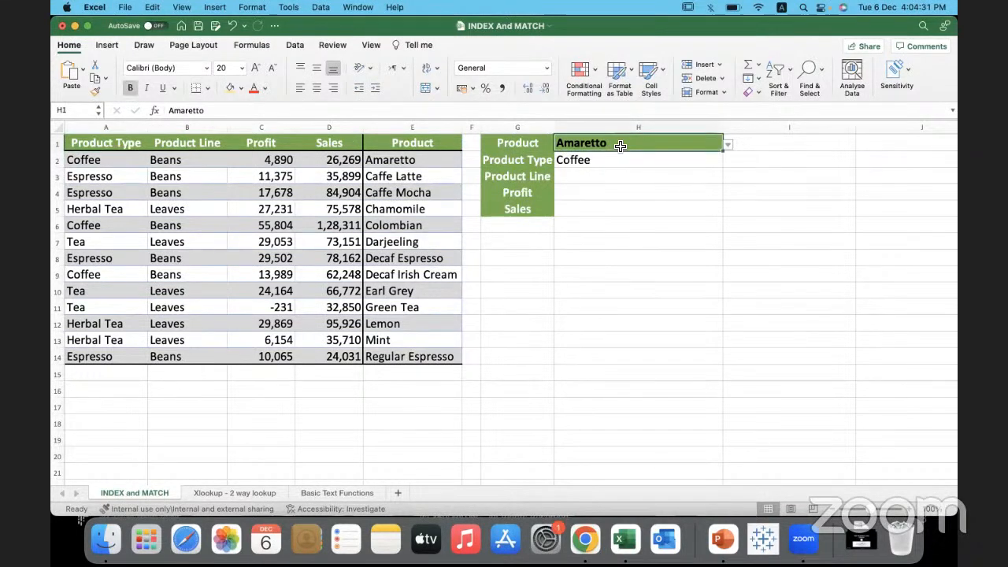
{"action": "left_click", "coordinate": [728, 145]}
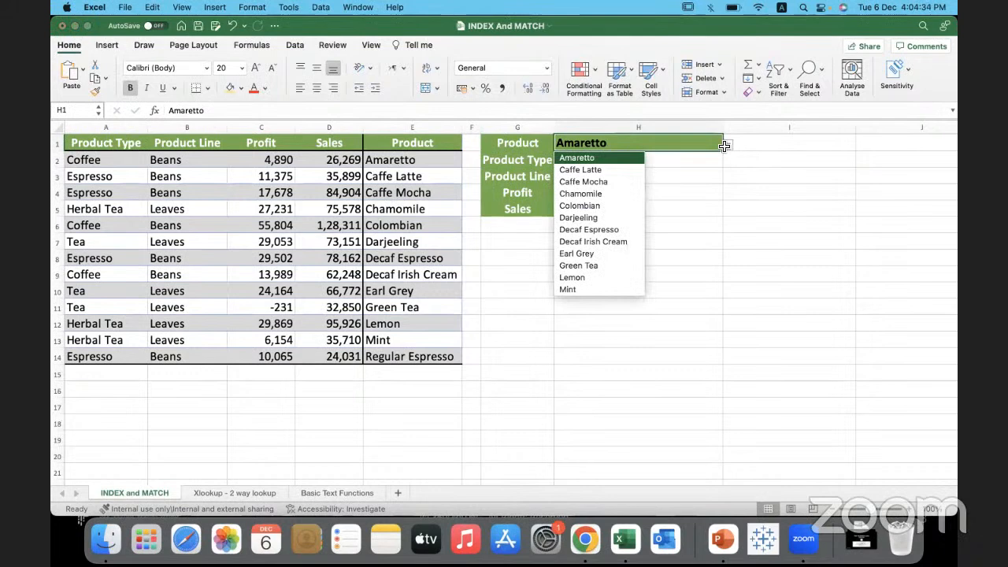
{"action": "left_click", "coordinate": [697, 146]}
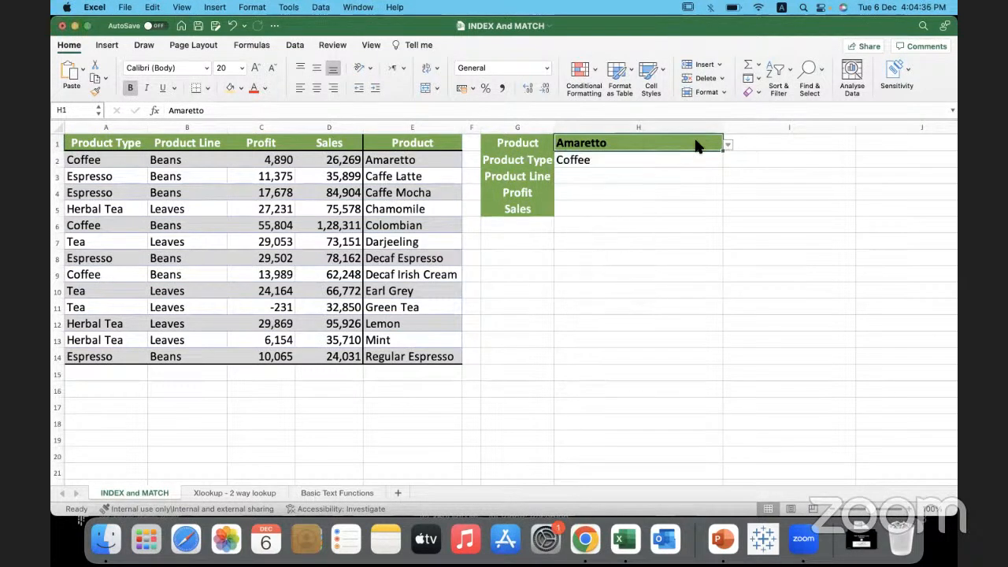
{"action": "left_click", "coordinate": [297, 47]}
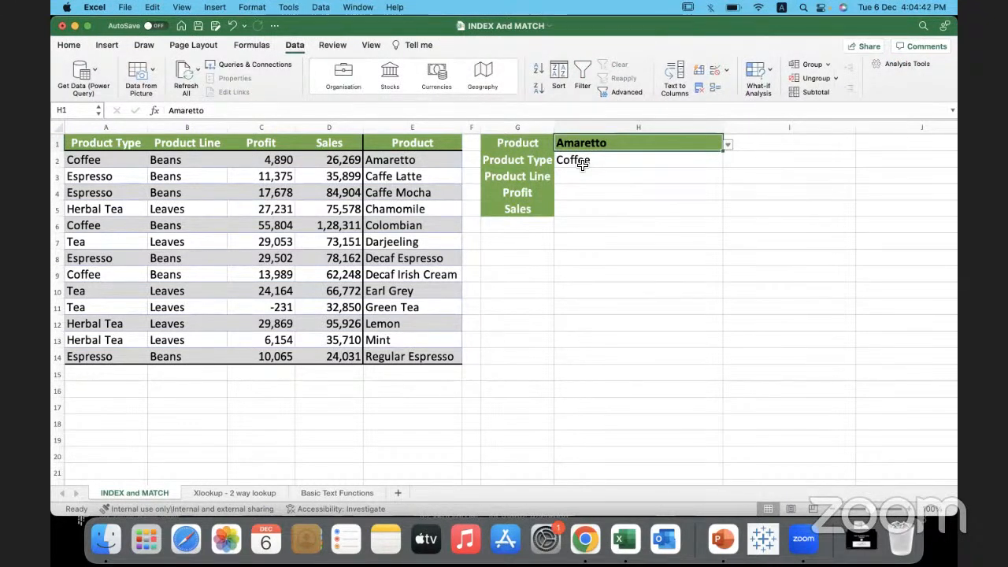
{"action": "left_click", "coordinate": [239, 46]}
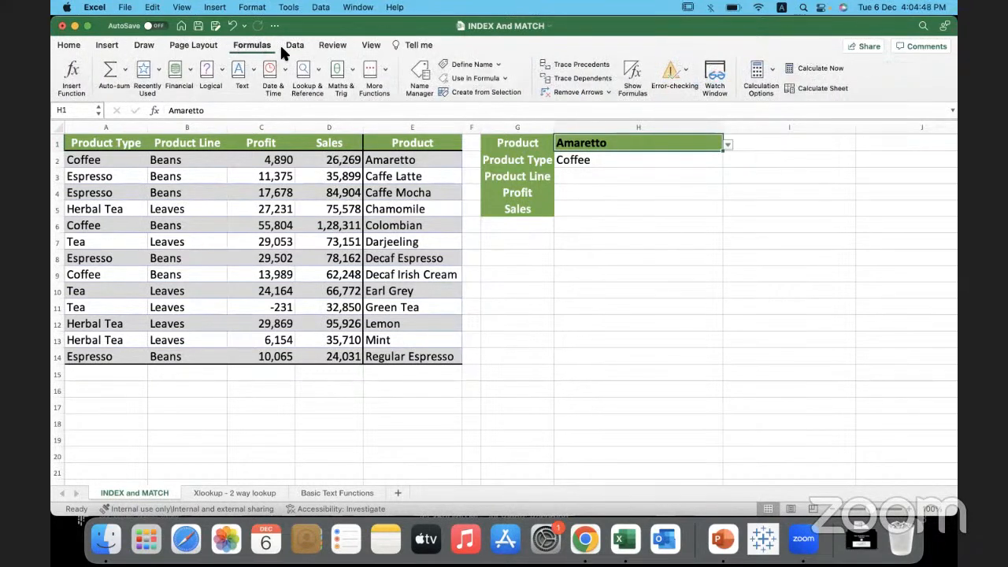
{"action": "left_click", "coordinate": [630, 188]}
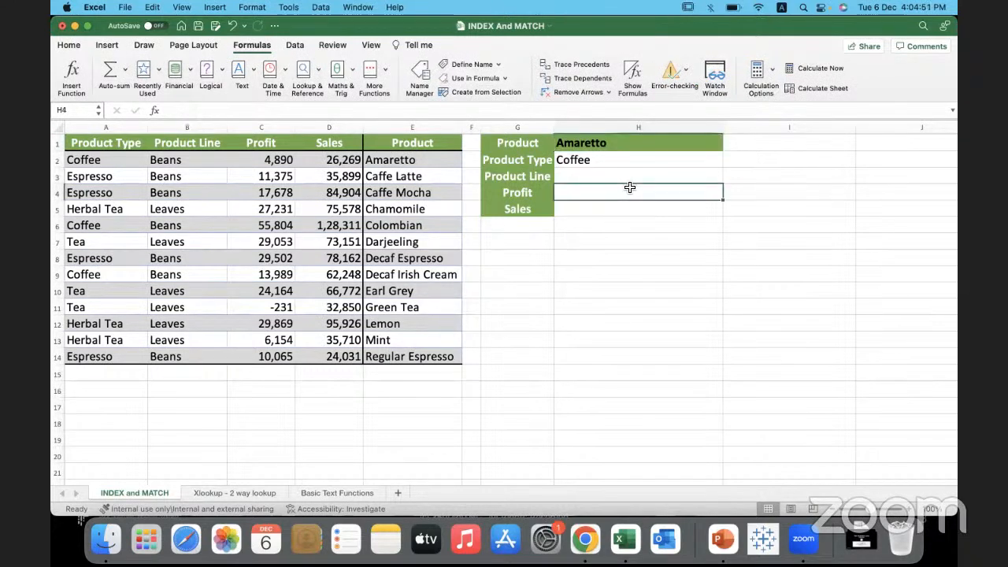
{"action": "left_click", "coordinate": [675, 144]}
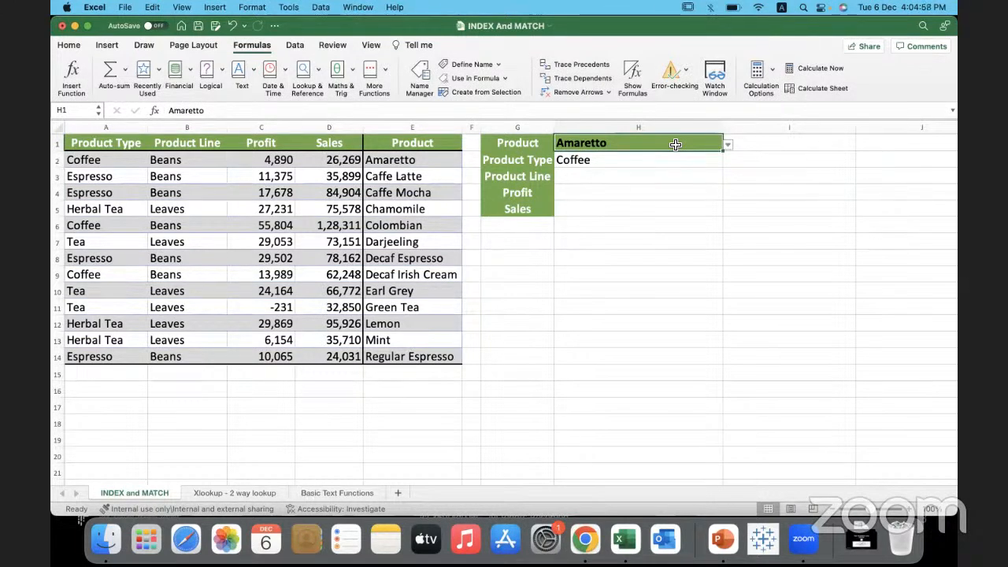
{"action": "left_click", "coordinate": [637, 163]}
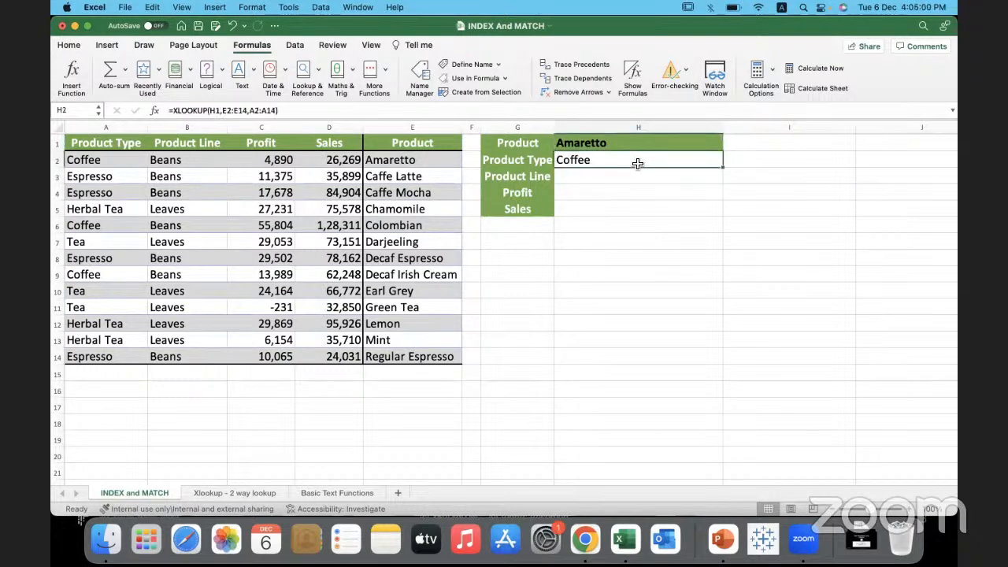
{"action": "left_click", "coordinate": [595, 182]}
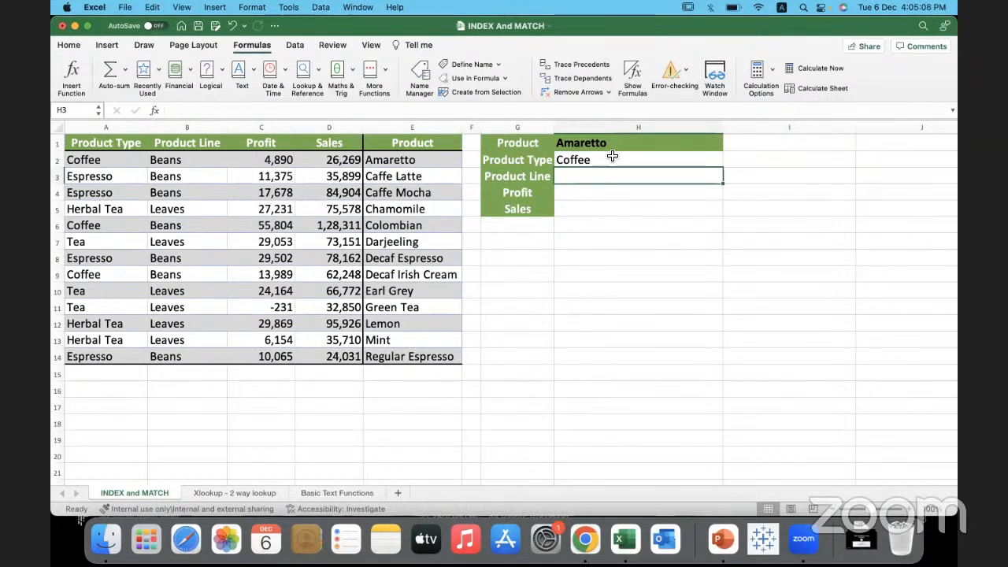
{"action": "left_click", "coordinate": [137, 129]}
{"action": "left_click", "coordinate": [188, 196]}
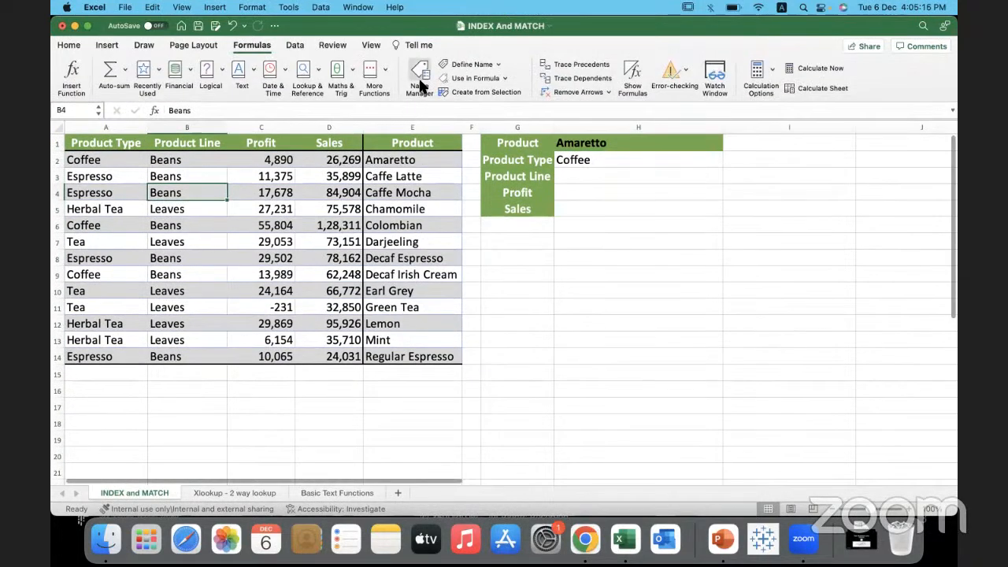
- Delete the defined names Product, Product_Line, Product_Type, Profit and Sales, and recheck the workbook's list of names
{"action": "left_click", "coordinate": [419, 78]}
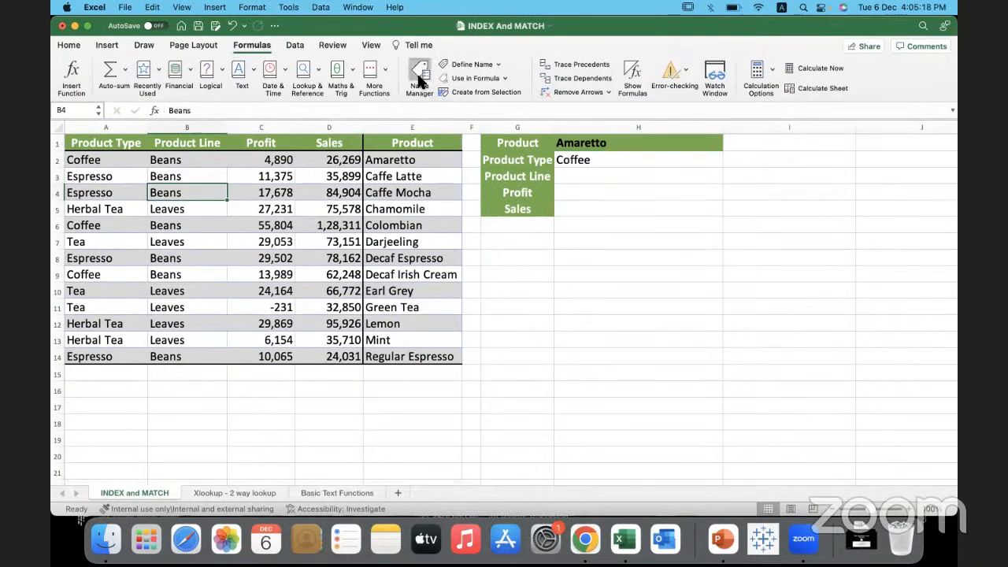
{"action": "key", "text": "shift+Down"}
{"action": "key", "text": "shift+Down"}
{"action": "key", "text": "shift+Down"}
{"action": "key", "text": "shift+Down"}
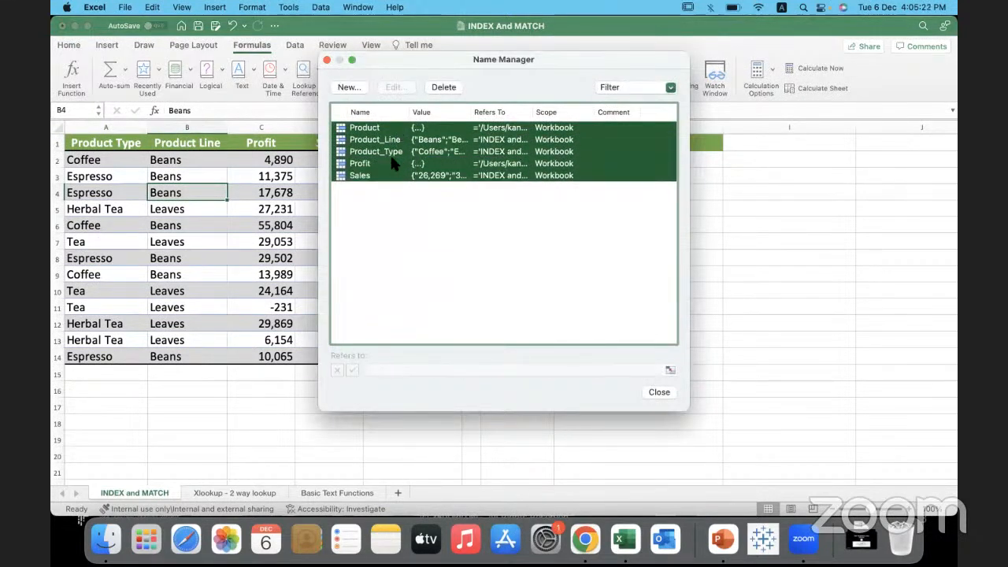
{"action": "left_click", "coordinate": [443, 88]}
{"action": "left_click", "coordinate": [482, 214]}
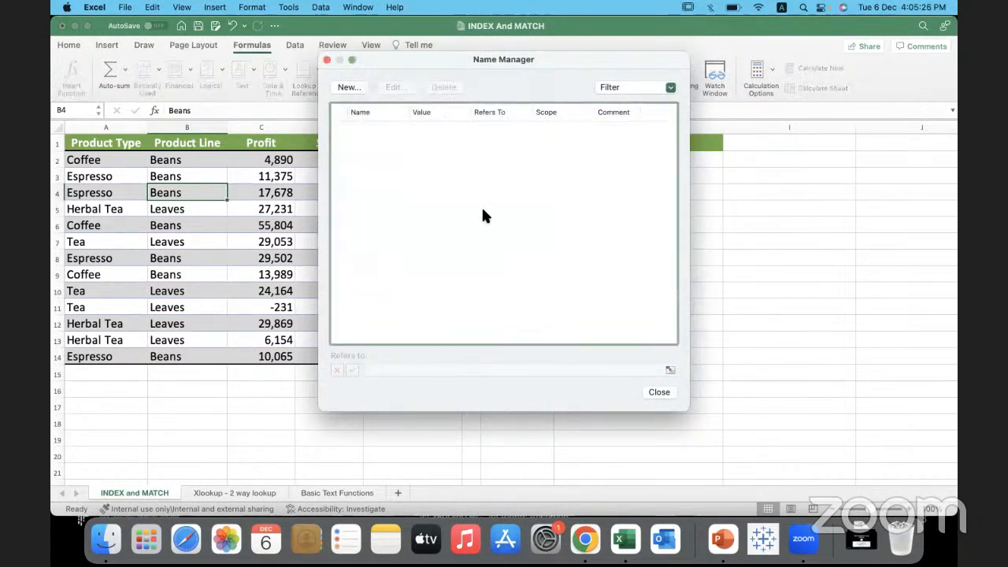
{"action": "left_click", "coordinate": [328, 61]}
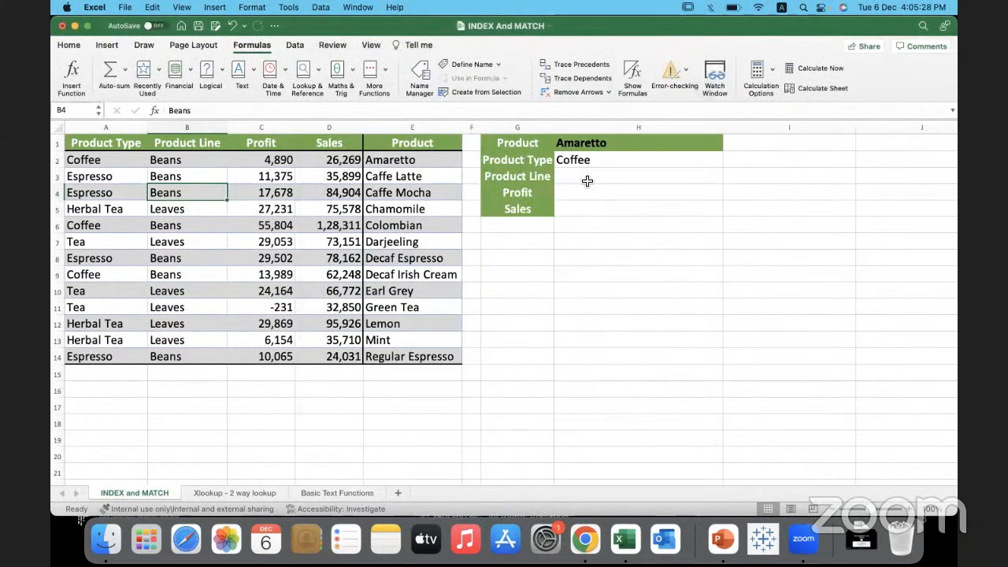
{"action": "left_click", "coordinate": [587, 177]}
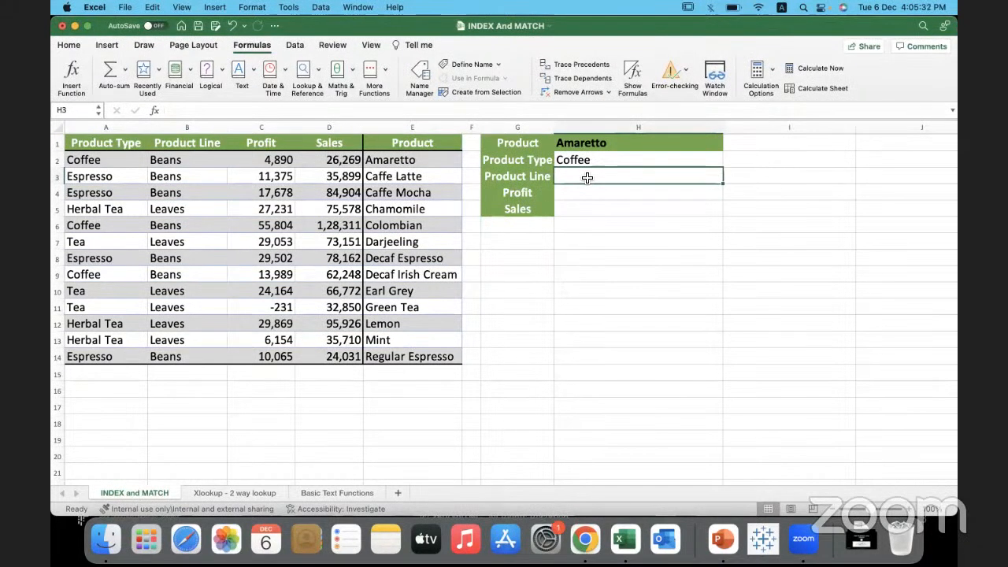
{"action": "left_click", "coordinate": [419, 88]}
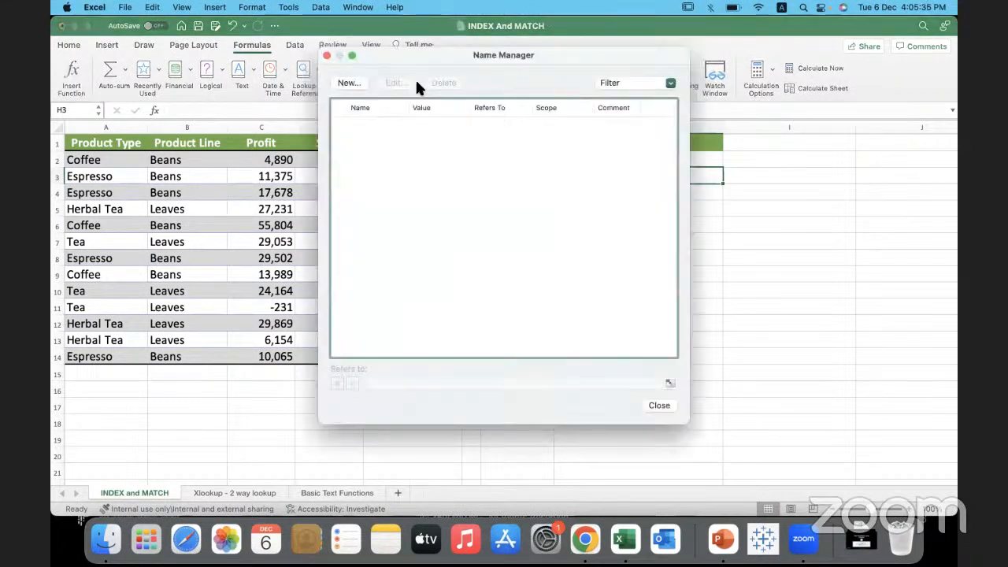
{"action": "left_click", "coordinate": [326, 57]}
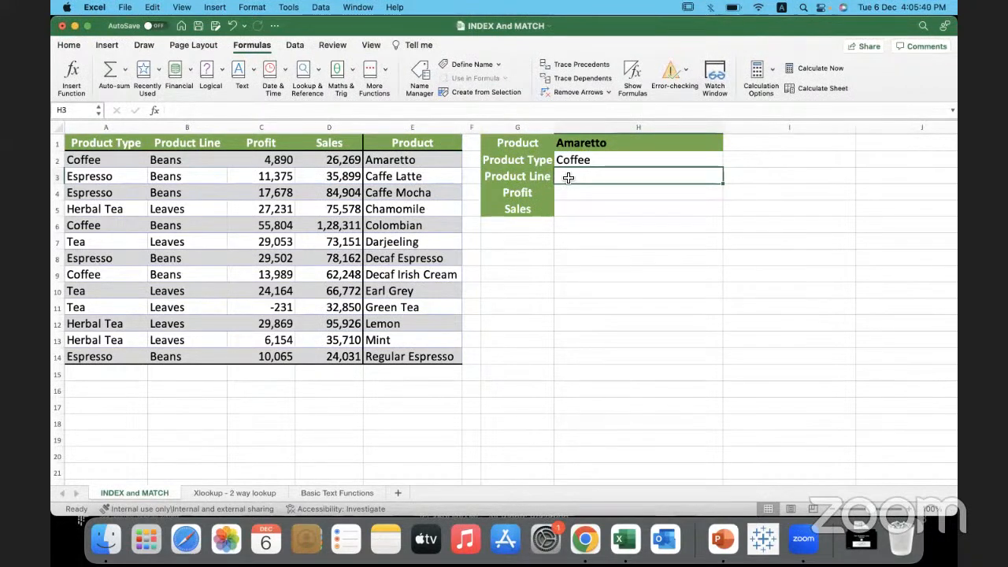
- Create named ranges for the Product Type and Product Line columns from their top-row headers
{"action": "left_click", "coordinate": [127, 124]}
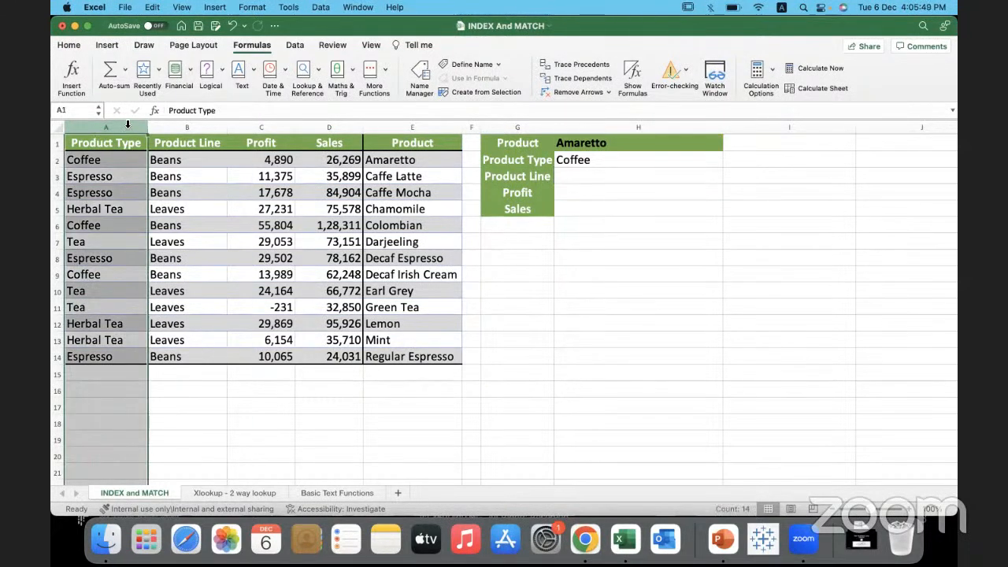
{"action": "left_click", "coordinate": [489, 93]}
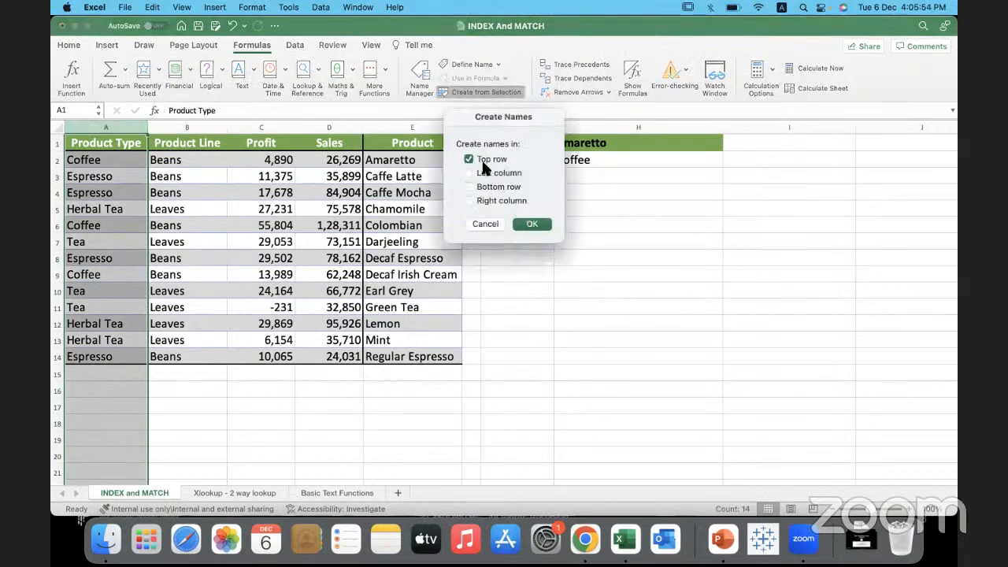
{"action": "left_click", "coordinate": [532, 225]}
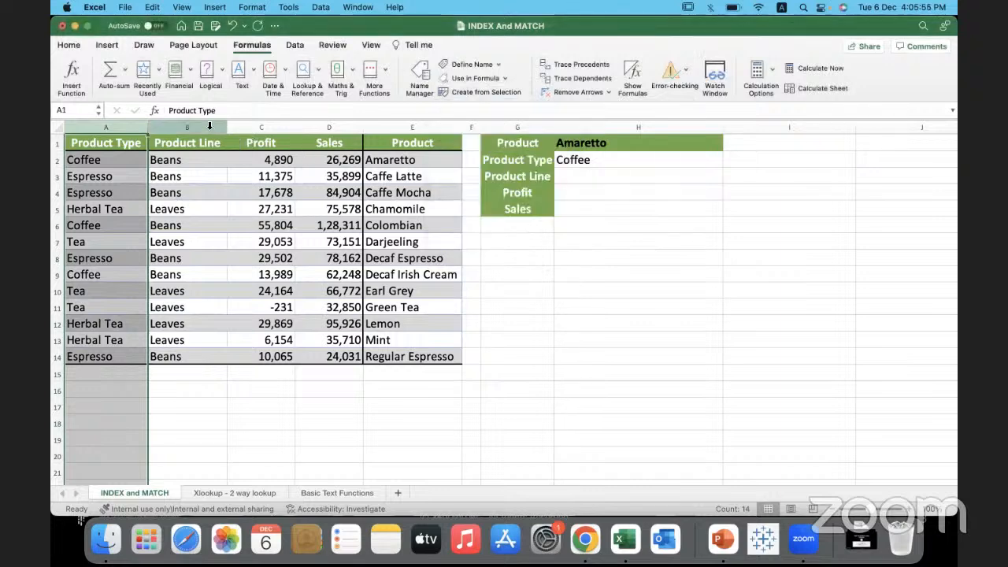
{"action": "left_click", "coordinate": [186, 126]}
{"action": "left_click", "coordinate": [496, 92]}
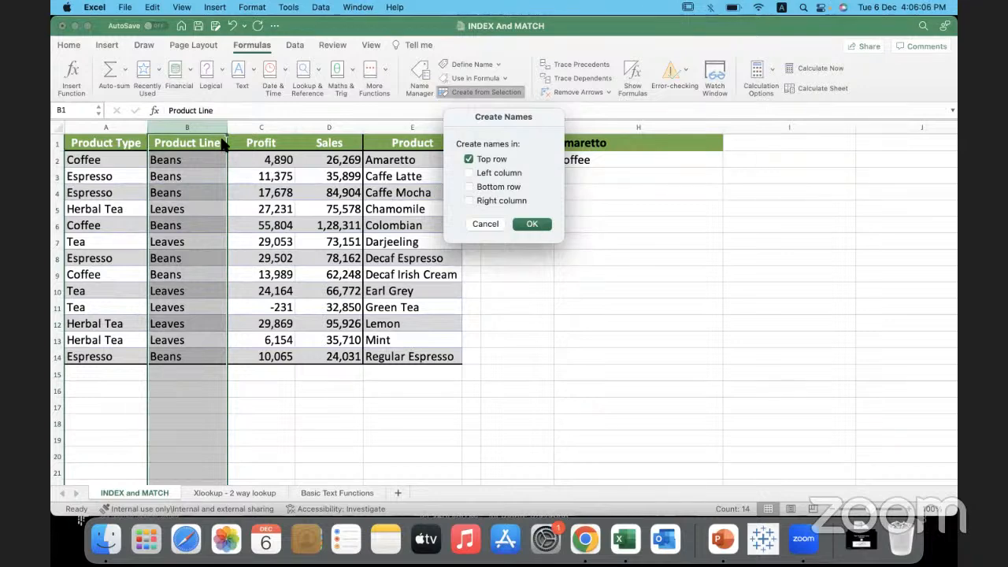
{"action": "left_click", "coordinate": [526, 224]}
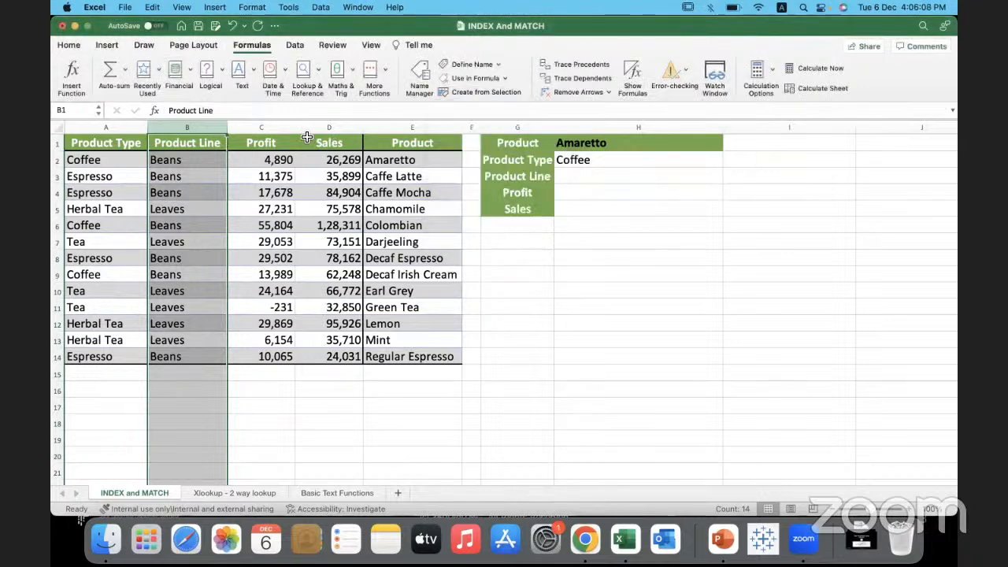
- Create named ranges for the Profit, Sales and Product columns from their top-row headers
{"action": "left_click", "coordinate": [267, 127]}
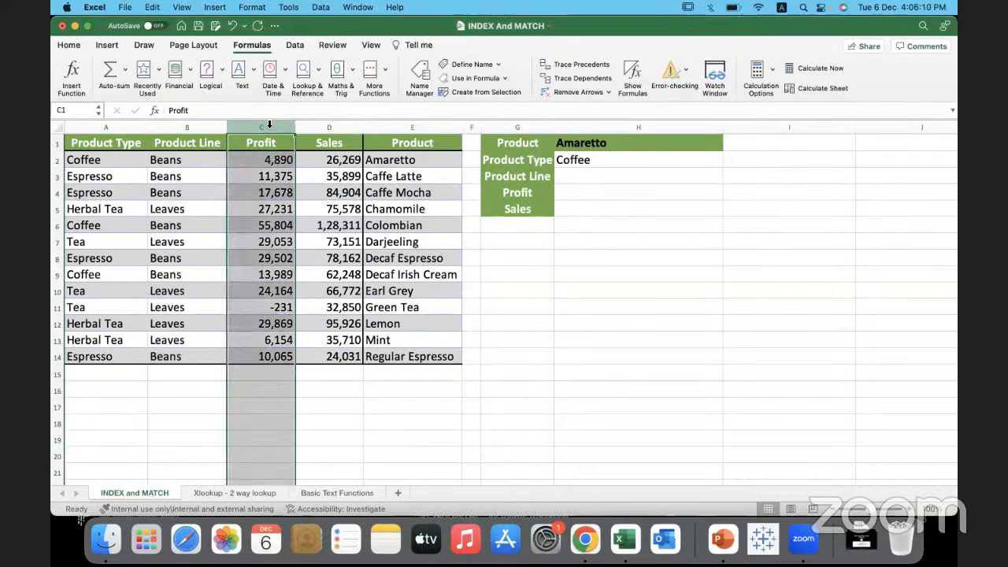
{"action": "left_click", "coordinate": [482, 94]}
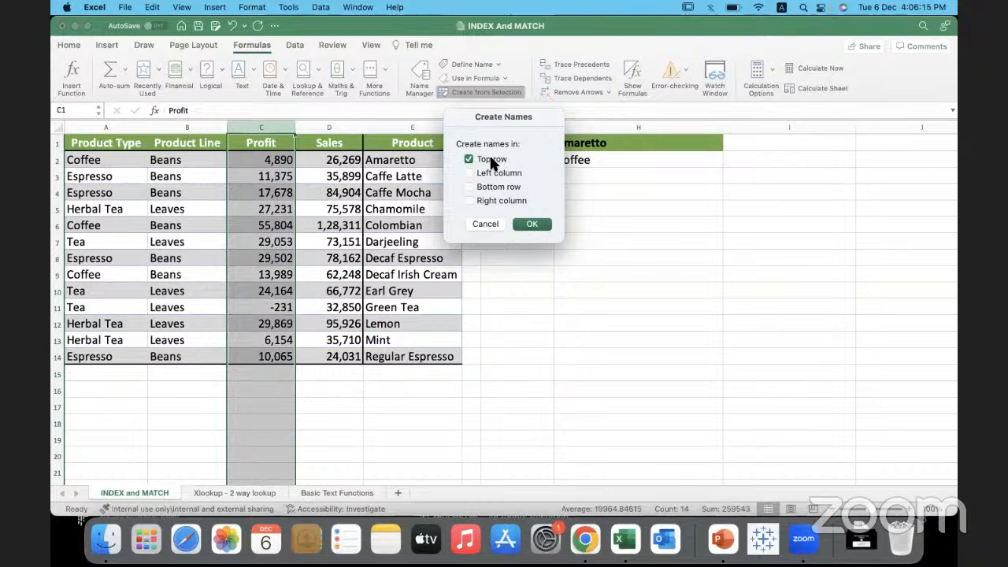
{"action": "left_click", "coordinate": [535, 225]}
{"action": "left_click", "coordinate": [330, 127]}
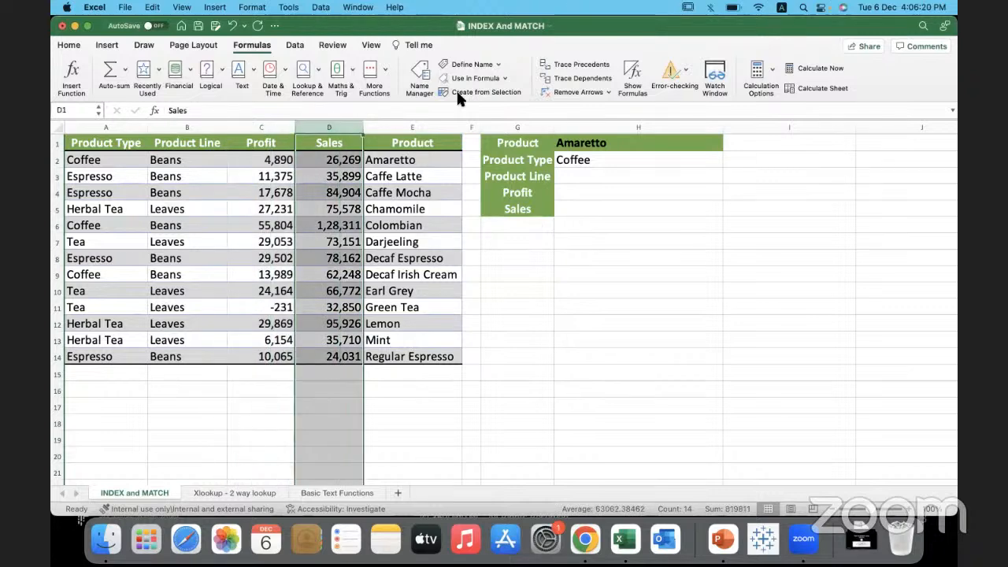
{"action": "left_click", "coordinate": [484, 93]}
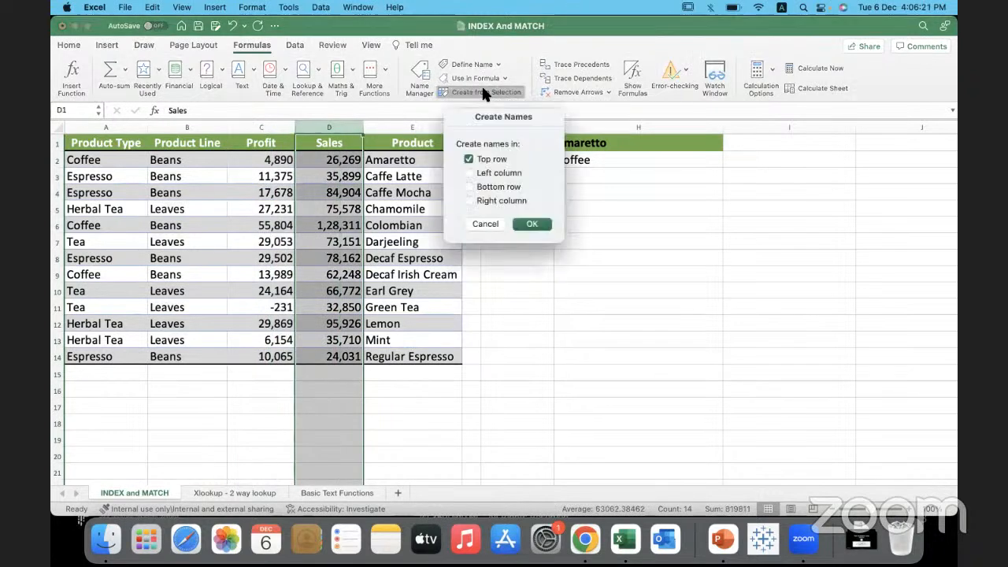
{"action": "left_click", "coordinate": [533, 224]}
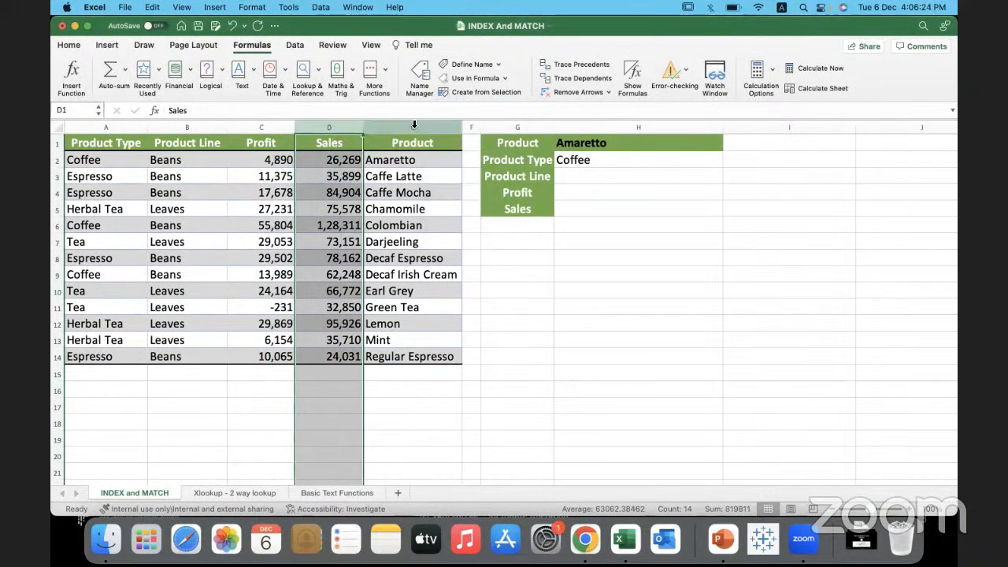
{"action": "left_click", "coordinate": [415, 127]}
{"action": "left_click", "coordinate": [485, 92]}
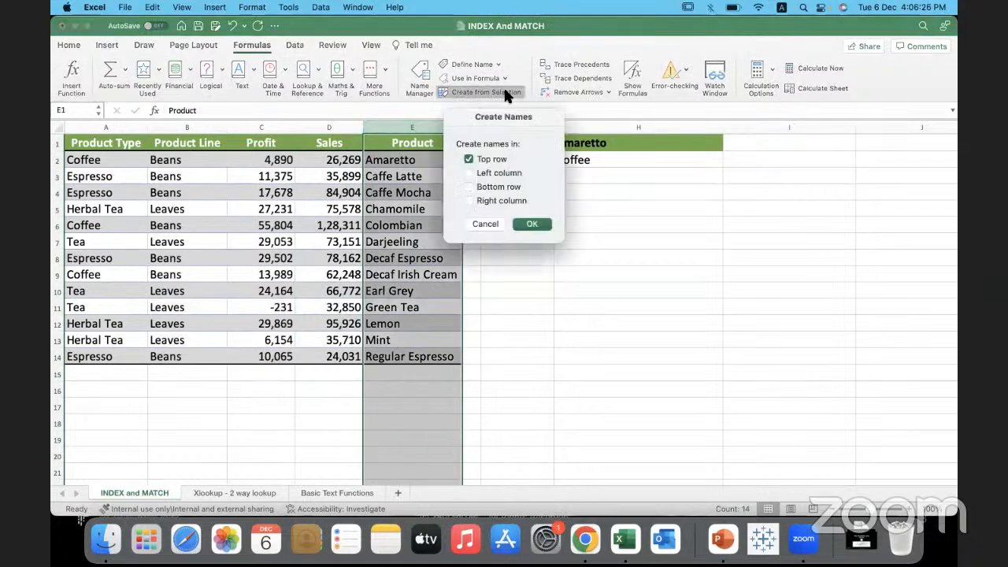
{"action": "left_click", "coordinate": [533, 224]}
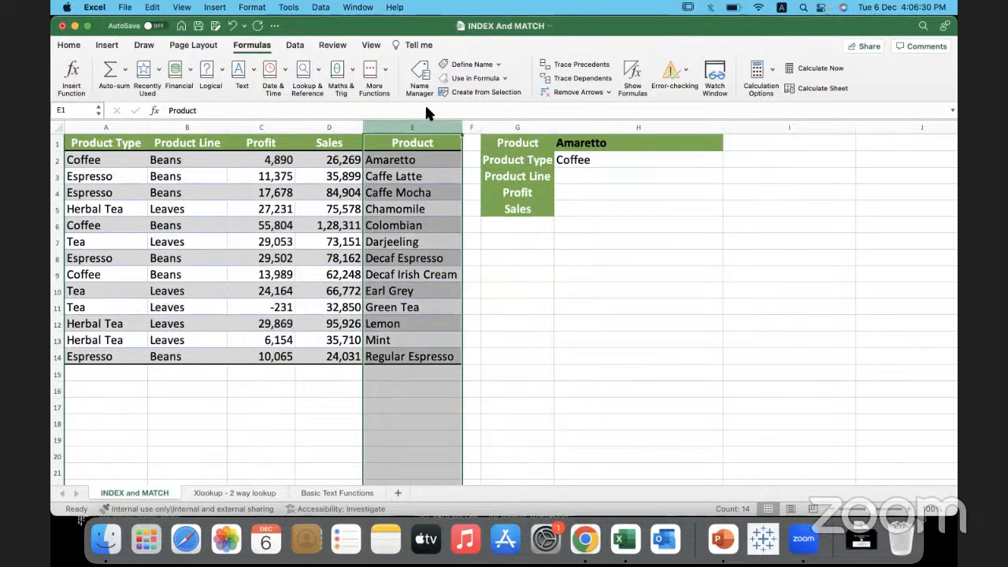
- Check which ranges the defined names refer to in the Name Manager, widening the Refers To column
{"action": "left_click", "coordinate": [513, 241]}
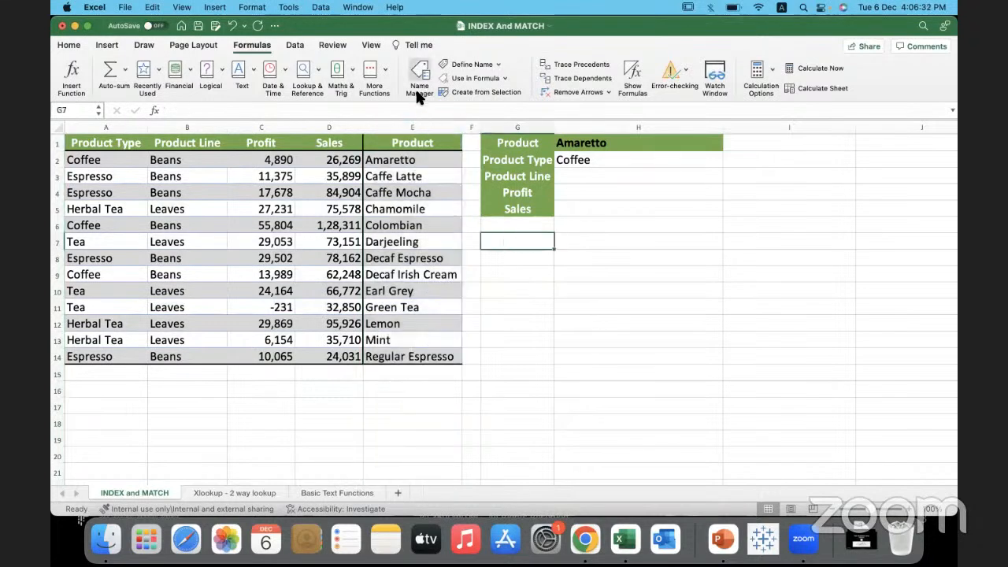
{"action": "left_click", "coordinate": [419, 86]}
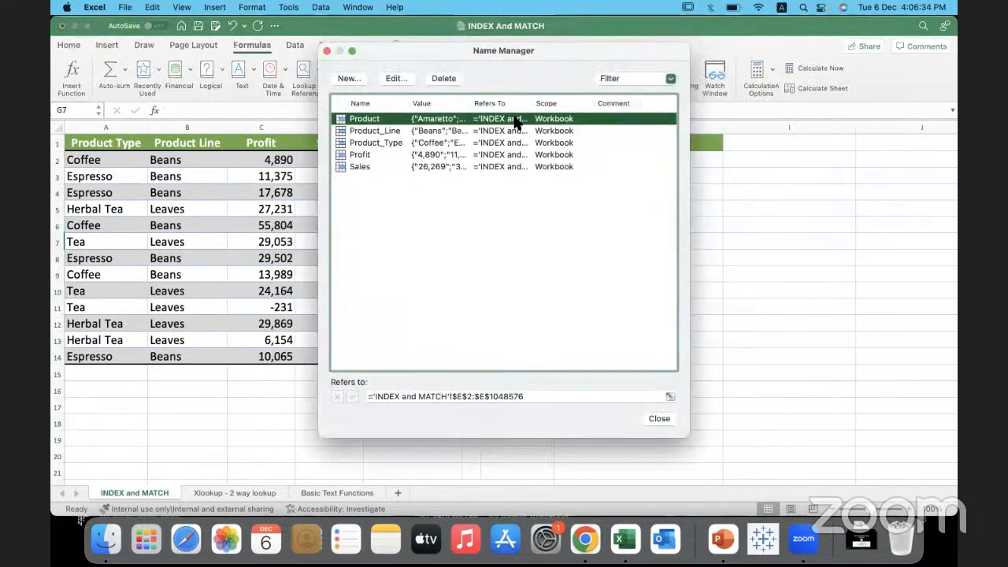
{"action": "left_click_drag", "start_coordinate": [534, 105], "coordinate": [680, 104]}
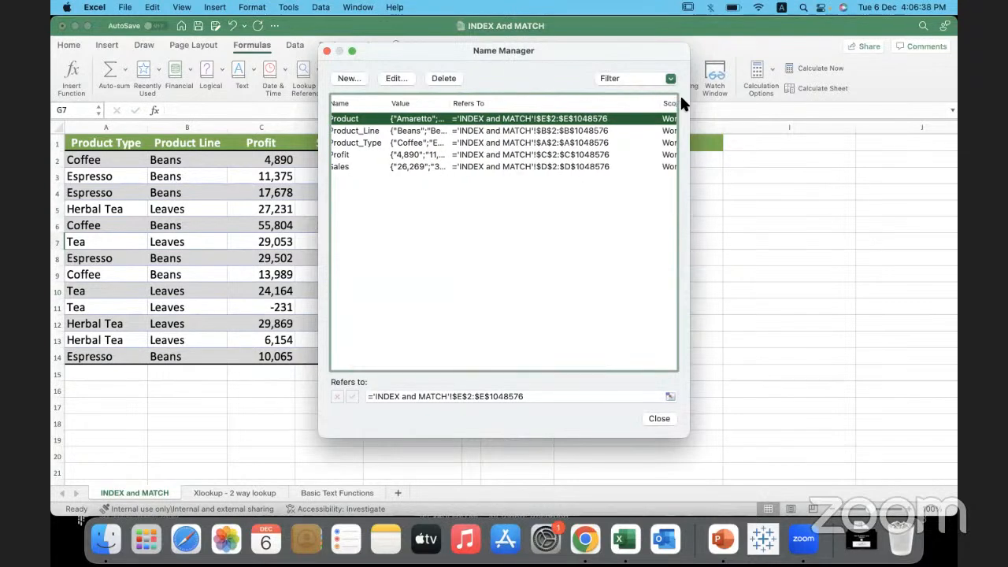
{"action": "left_click", "coordinate": [650, 417]}
- Start an XLOOKUP formula in H3 with H1 as the lookup value and the named range Product as the lookup array
{"action": "left_click", "coordinate": [602, 176]}
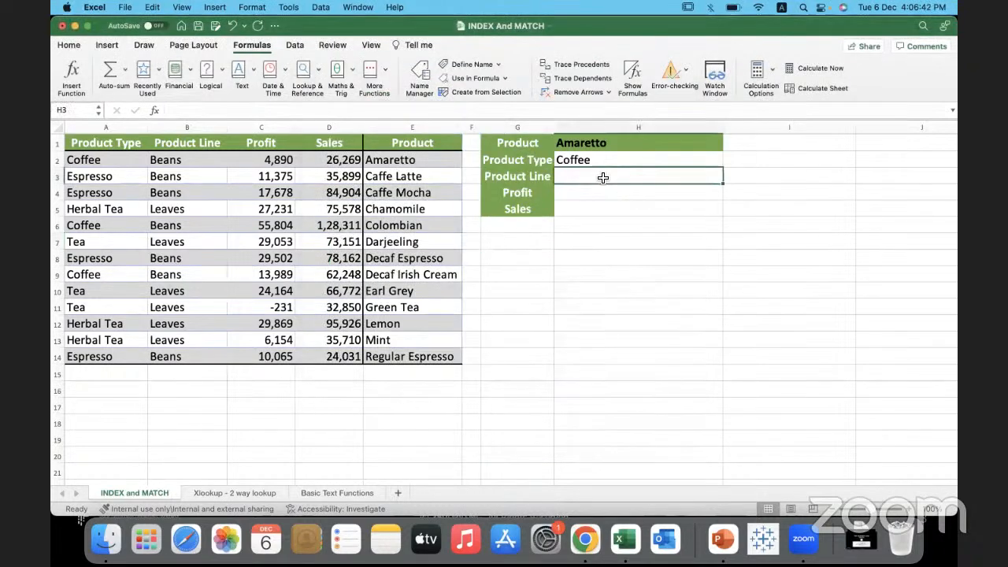
{"action": "type", "text": "=x"}
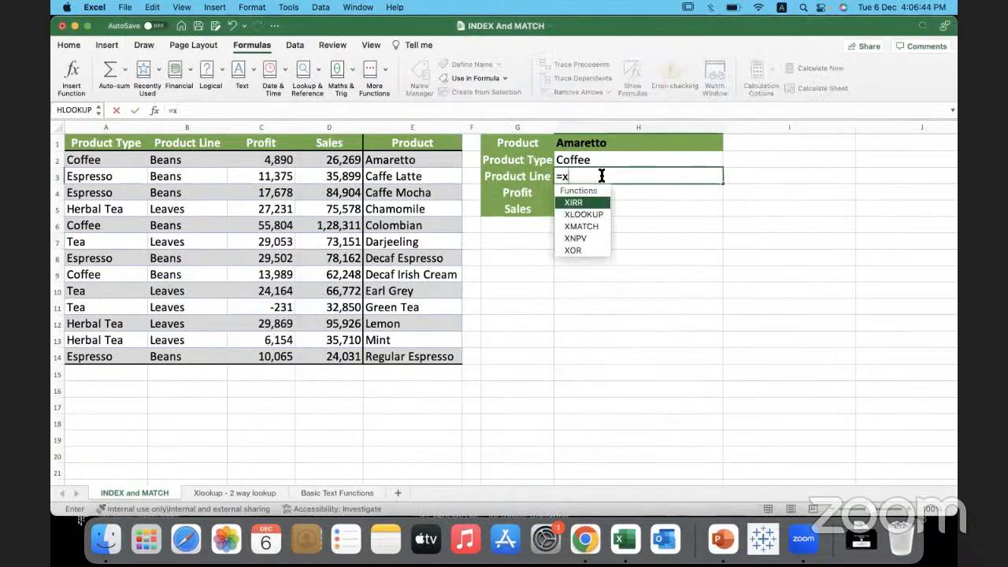
{"action": "type", "text": "lookup("}
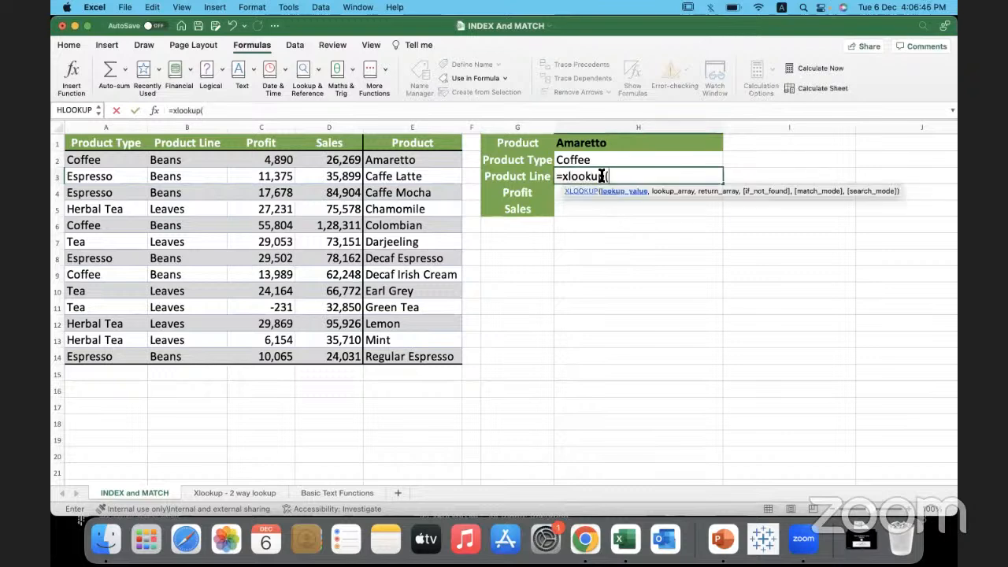
{"action": "left_click", "coordinate": [609, 144]}
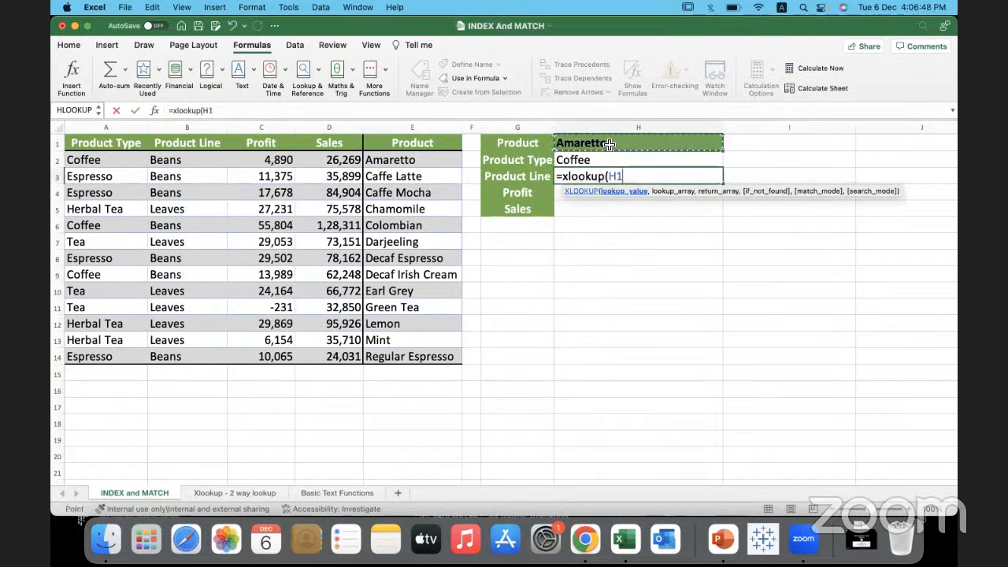
{"action": "type", "text": ","}
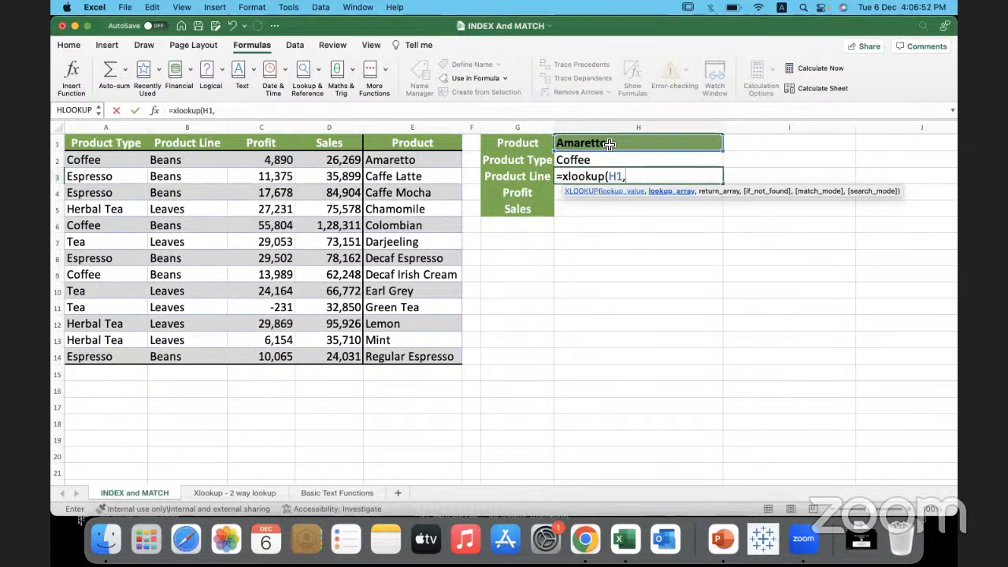
{"action": "key", "text": "F3"}
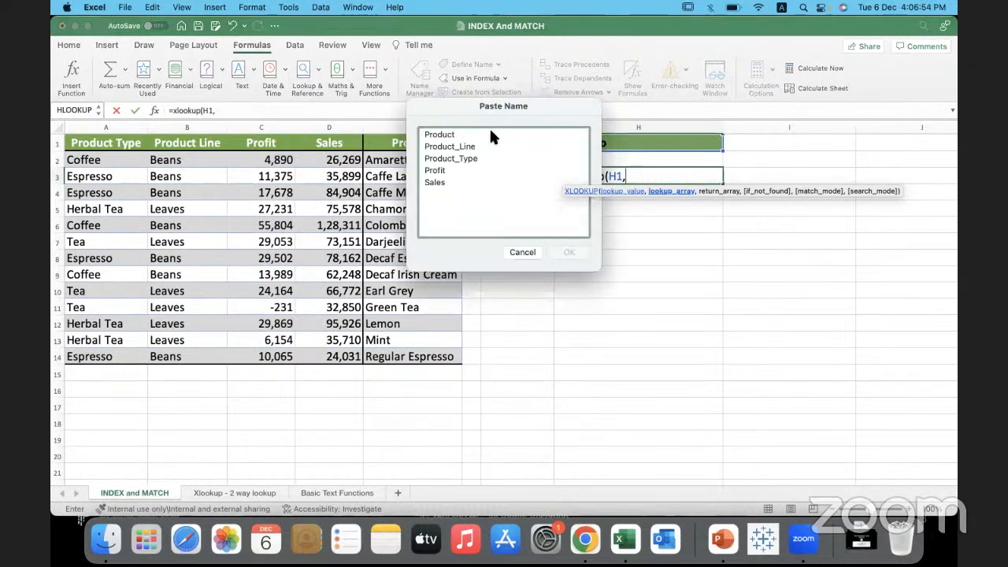
{"action": "left_click", "coordinate": [441, 137]}
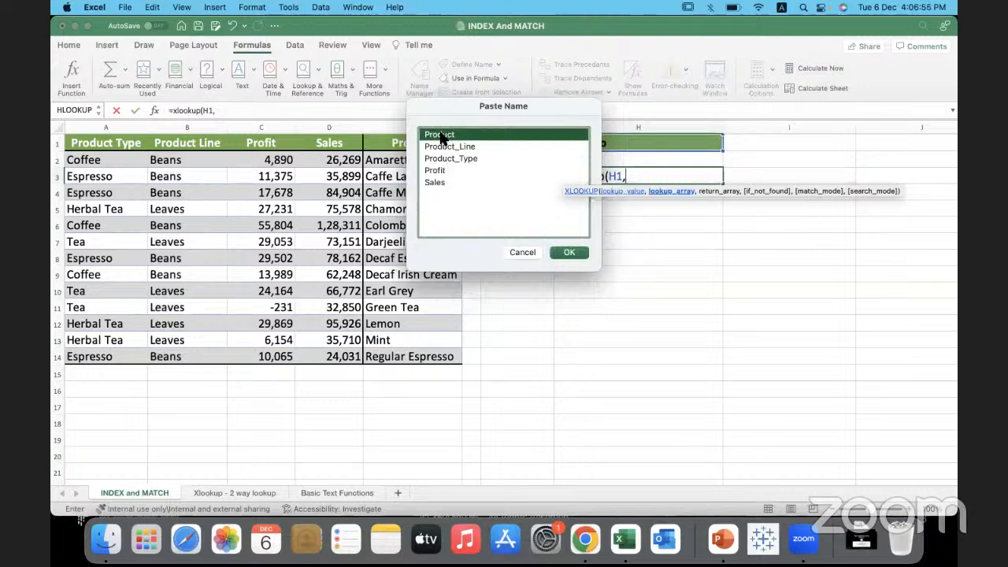
{"action": "left_click", "coordinate": [568, 252]}
{"action": "type", "text": ","}
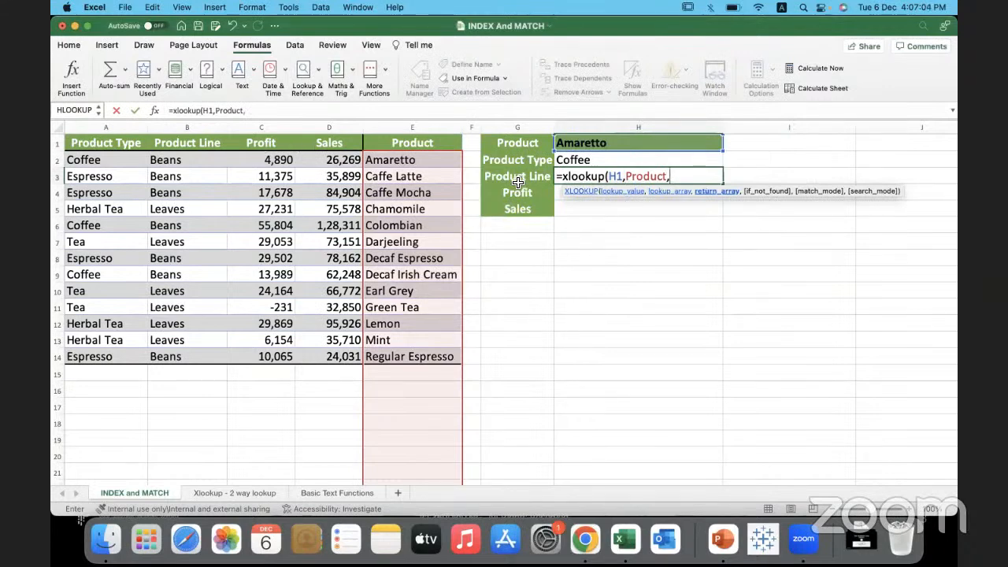
- Complete the XLOOKUP formula in H3 with the named range Product_Line as the return array
{"action": "key", "text": "F3"}
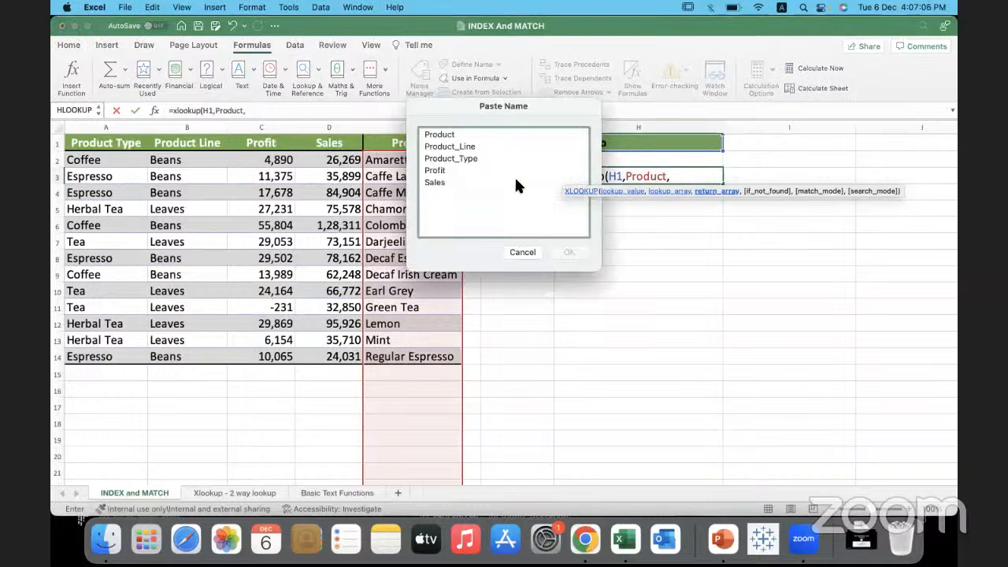
{"action": "left_click", "coordinate": [468, 148]}
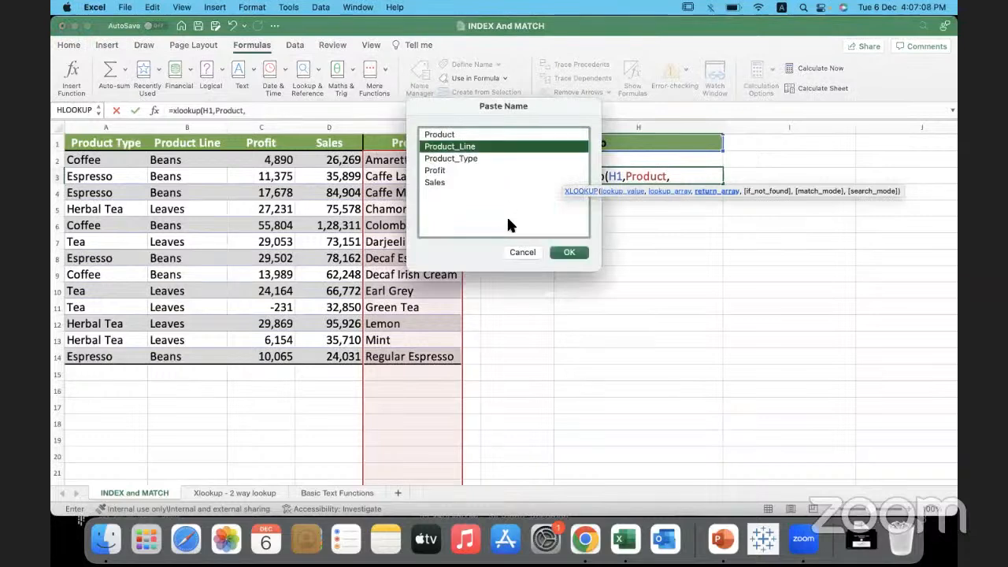
{"action": "left_click", "coordinate": [569, 252]}
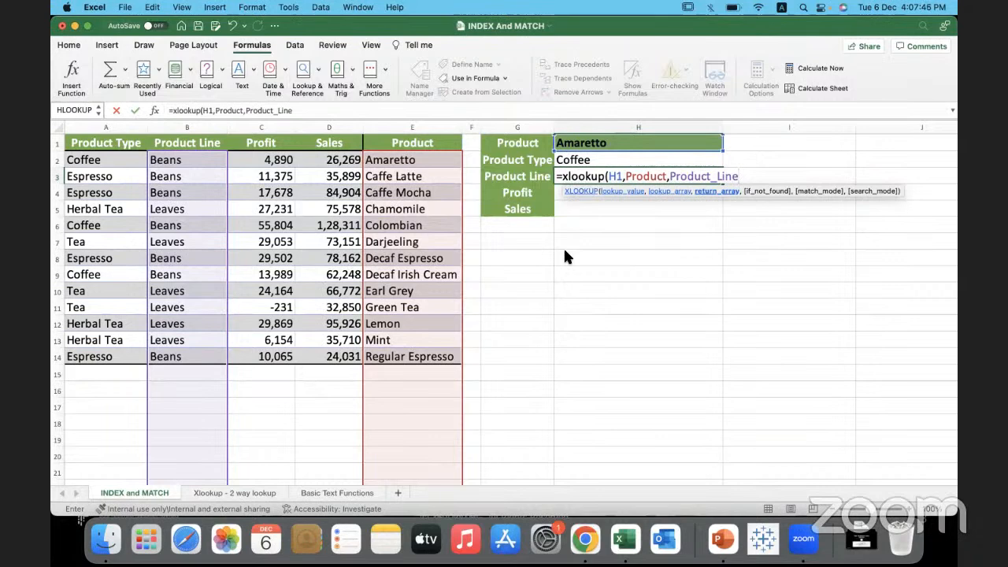
{"action": "type", "text": ")"}
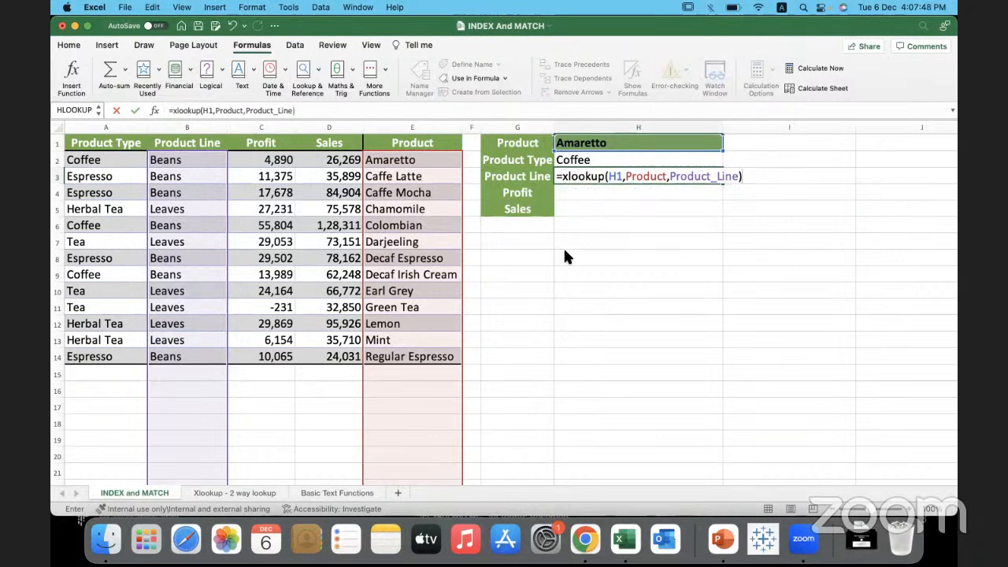
{"action": "key", "text": "Return"}
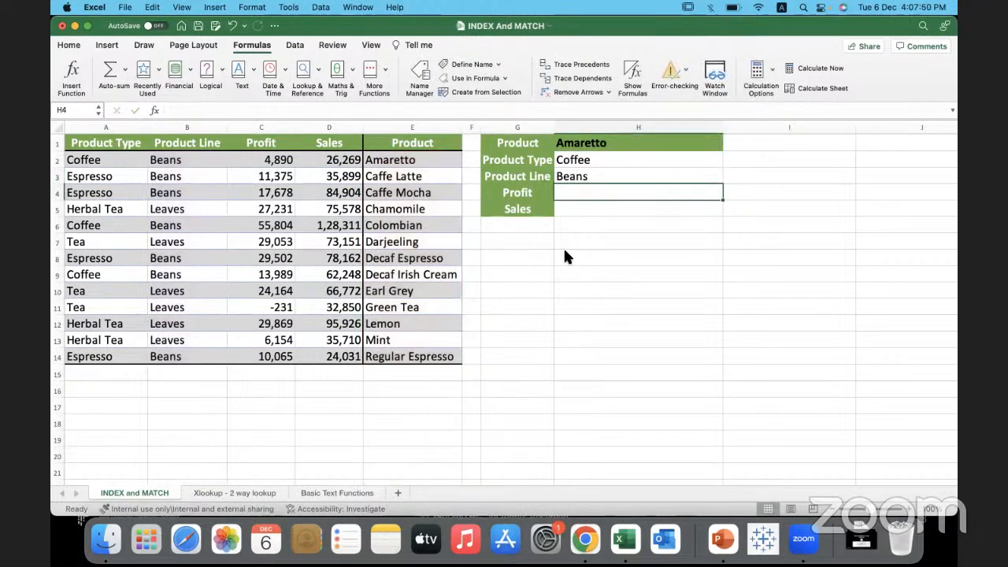
- Examine the product line formula in H3 and the source data in columns A to E that it draws on
{"action": "left_click", "coordinate": [601, 177]}
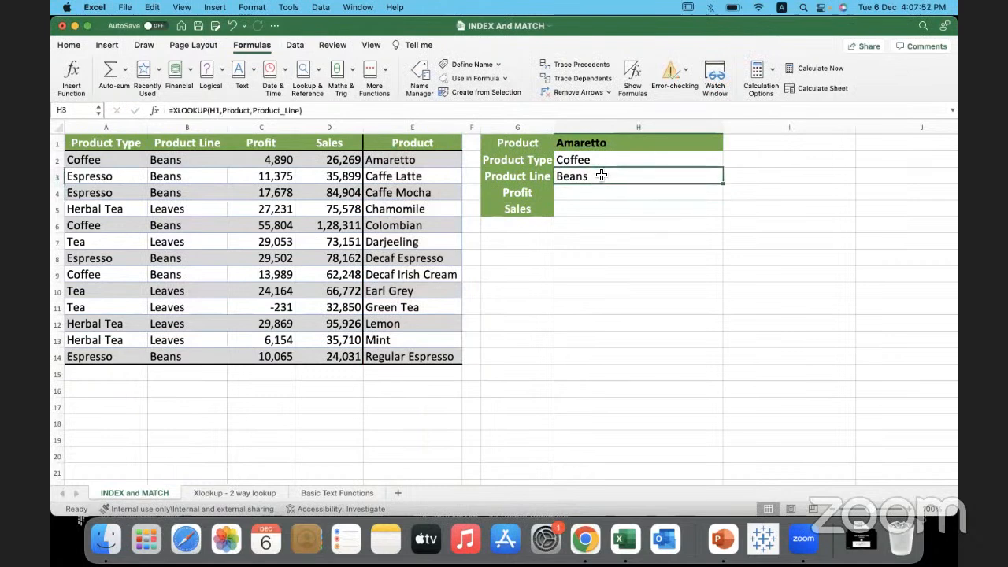
{"action": "left_click", "coordinate": [604, 142]}
{"action": "left_click", "coordinate": [172, 193]}
{"action": "left_click", "coordinate": [615, 193]}
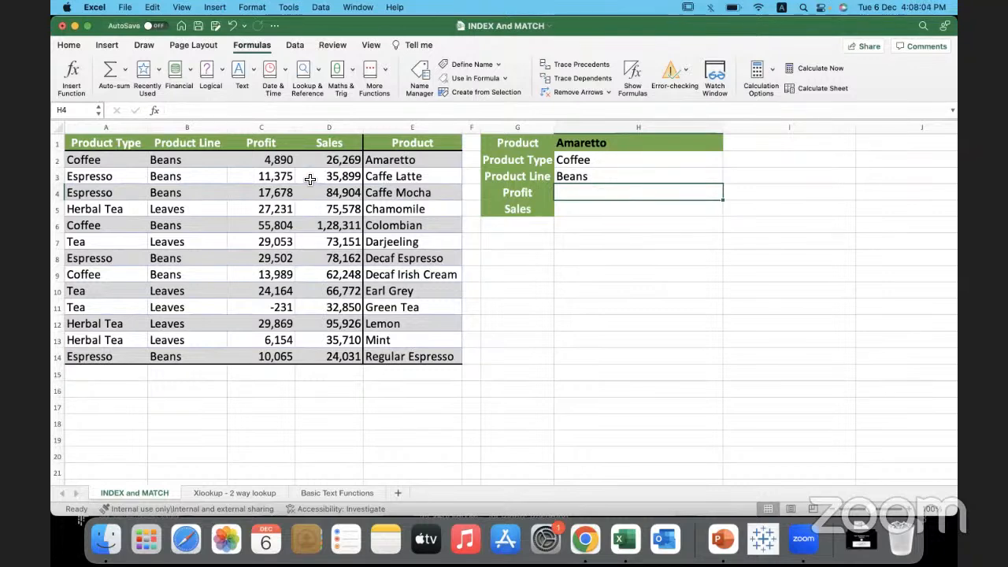
{"action": "left_click", "coordinate": [279, 196]}
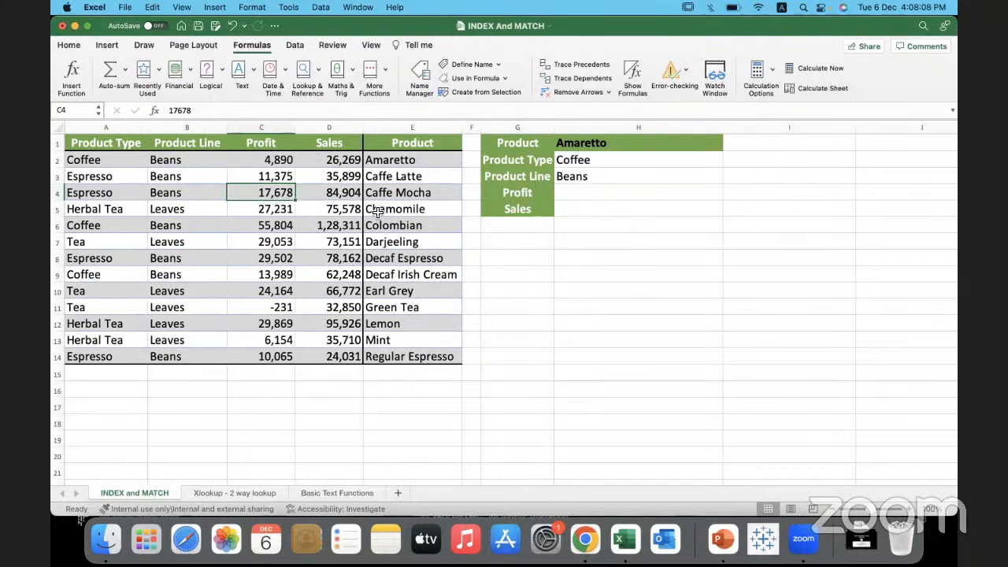
{"action": "left_click_drag", "start_coordinate": [142, 162], "coordinate": [390, 328]}
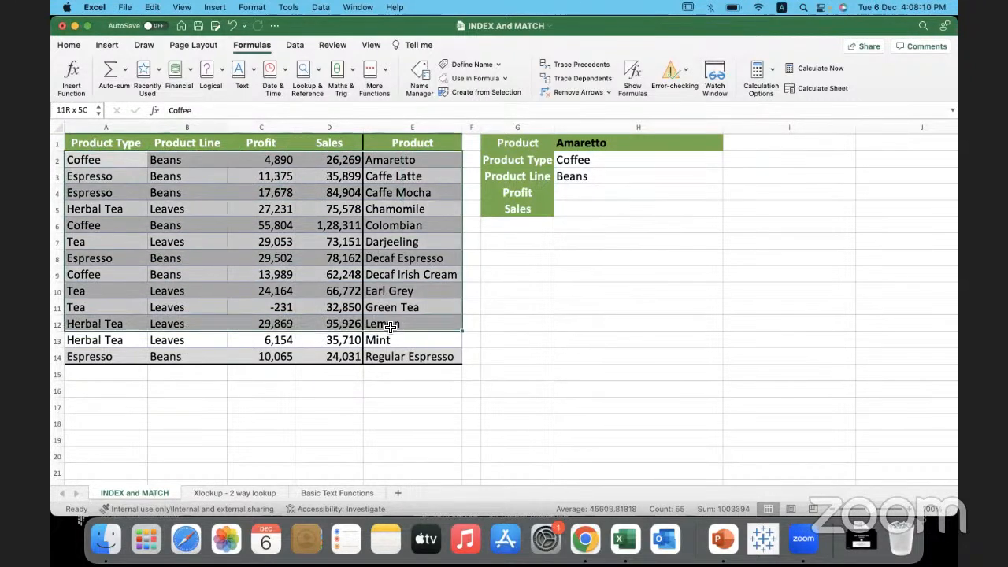
{"action": "left_click", "coordinate": [327, 260]}
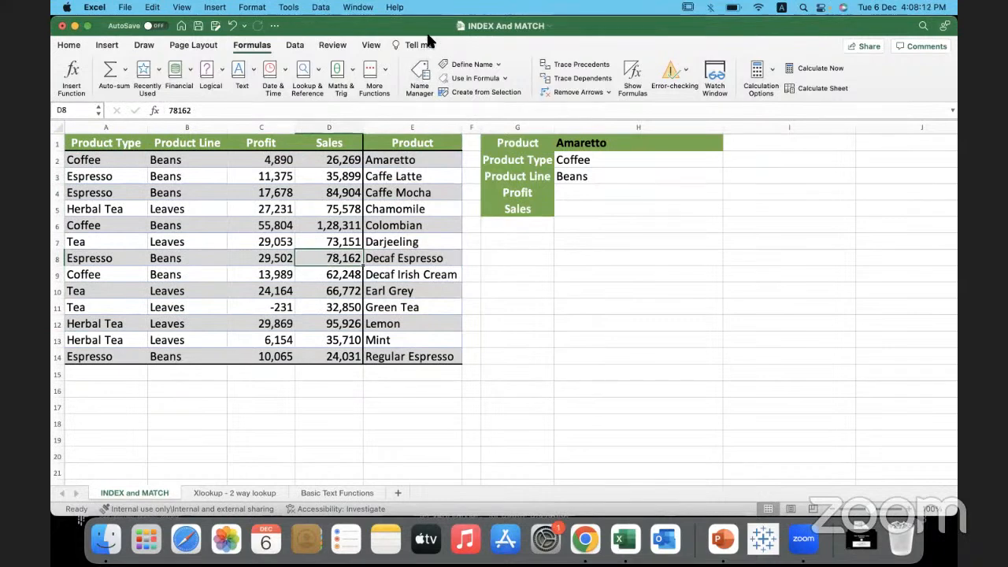
{"action": "left_click", "coordinate": [450, 79]}
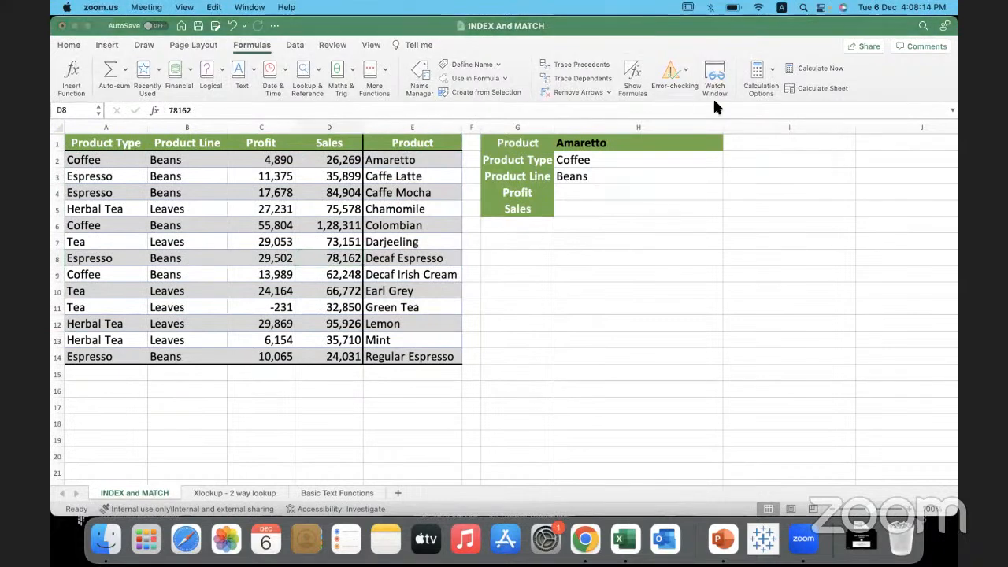
{"action": "left_click", "coordinate": [301, 192]}
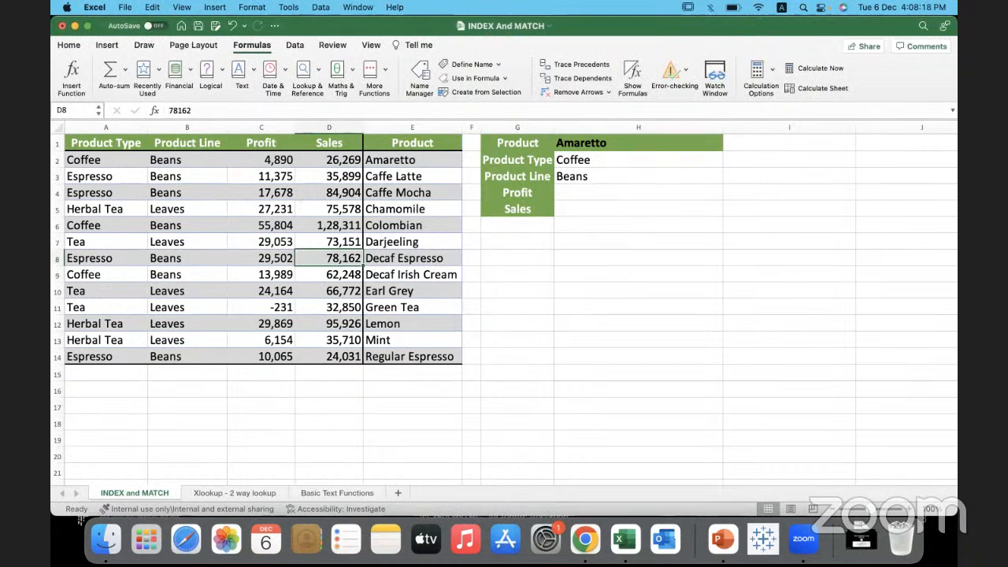
{"action": "left_click", "coordinate": [269, 178]}
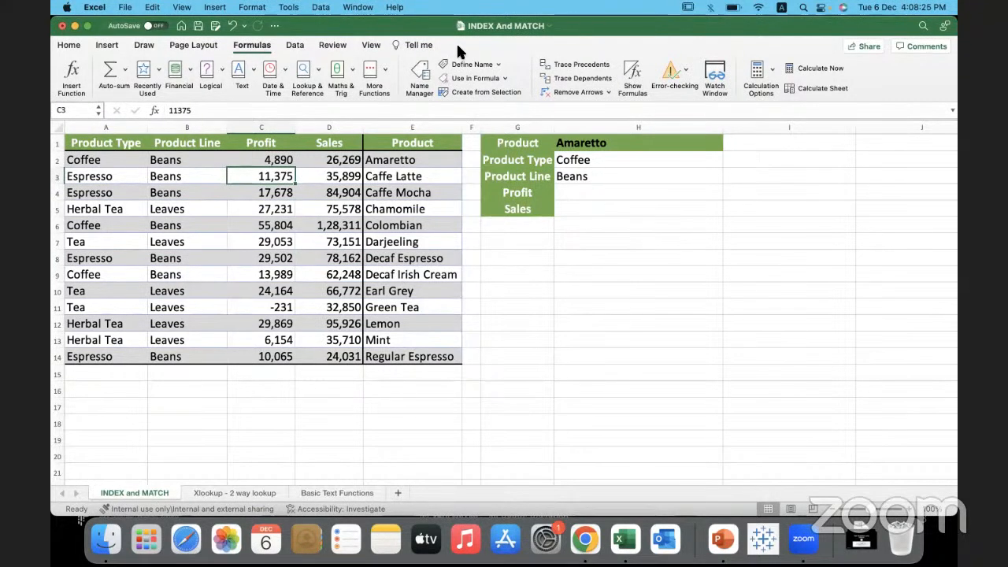
{"action": "left_click", "coordinate": [284, 208]}
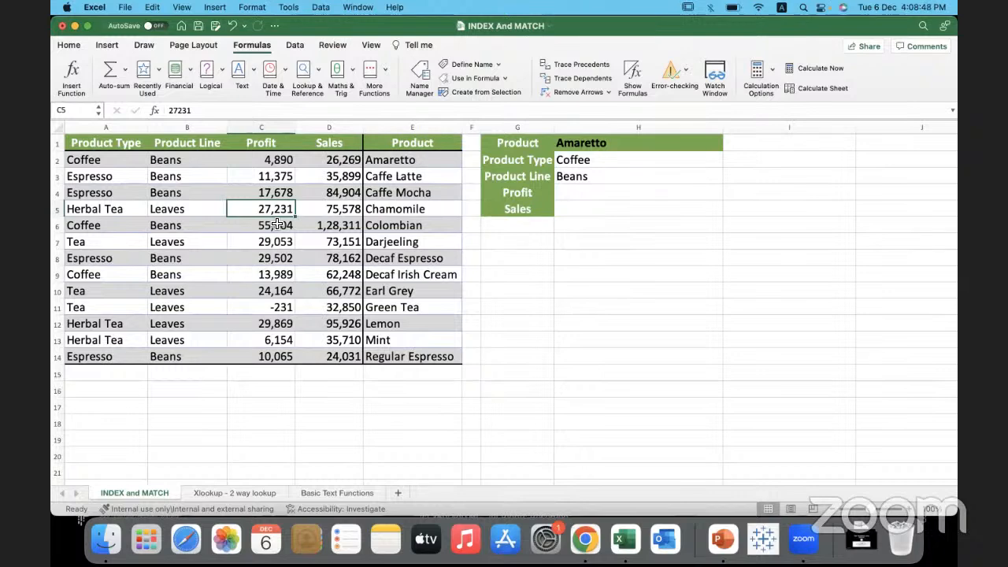
{"action": "key", "text": "super+t"}
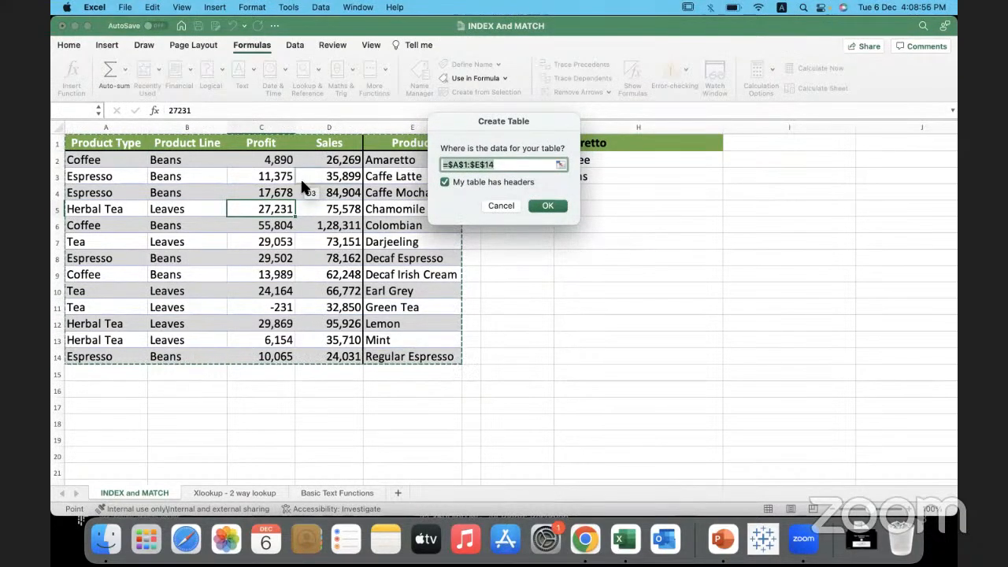
{"action": "key", "text": "Escape"}
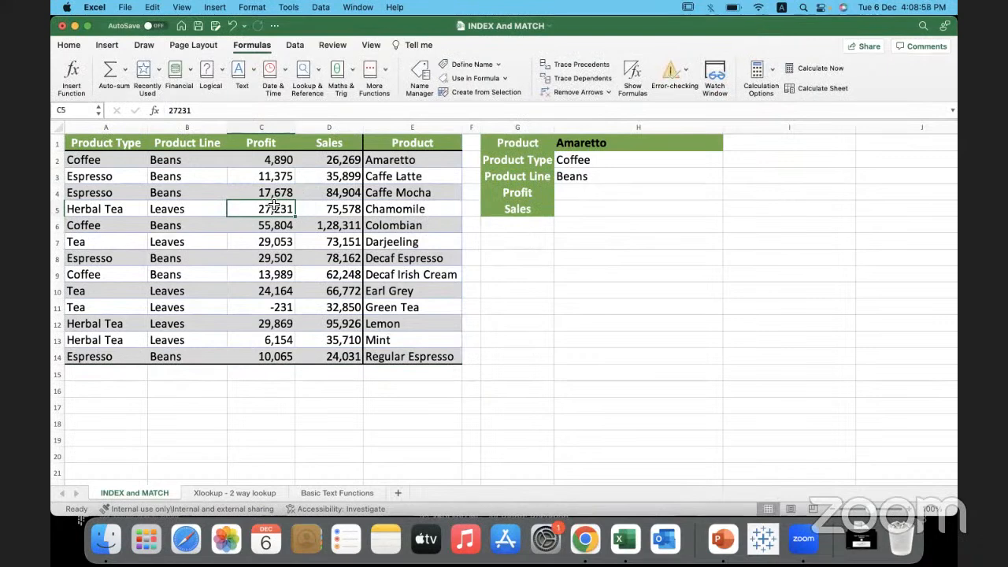
{"action": "key", "text": "super+a"}
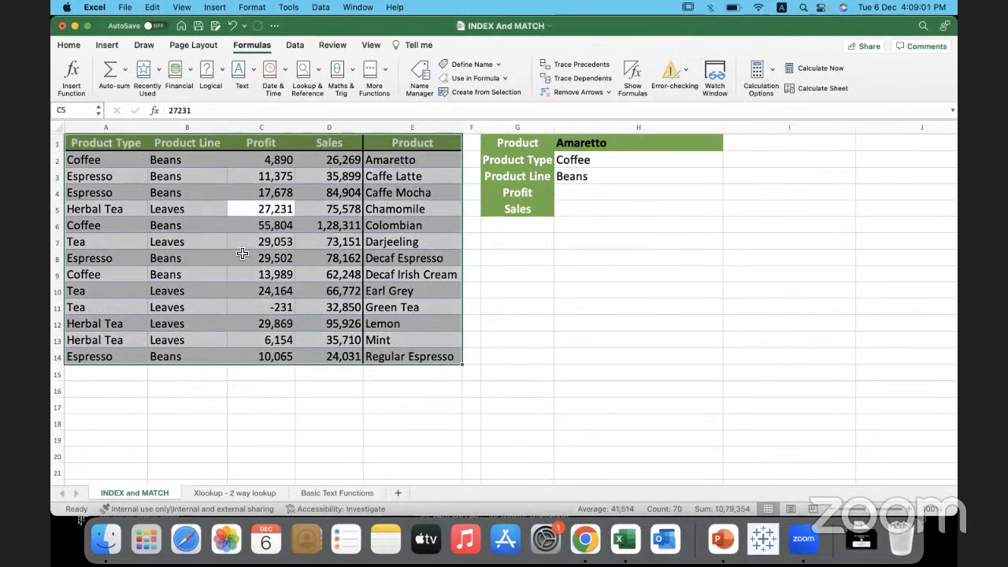
{"action": "left_click", "coordinate": [247, 211]}
{"action": "left_click", "coordinate": [235, 229]}
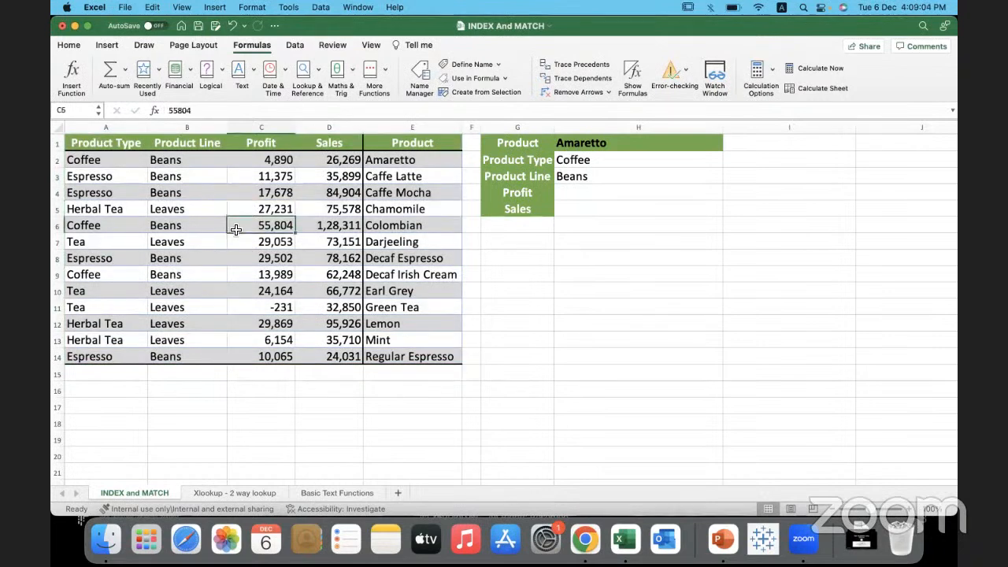
- Convert the data range A1:E14 into an Excel table with headers
{"action": "left_click", "coordinate": [238, 208]}
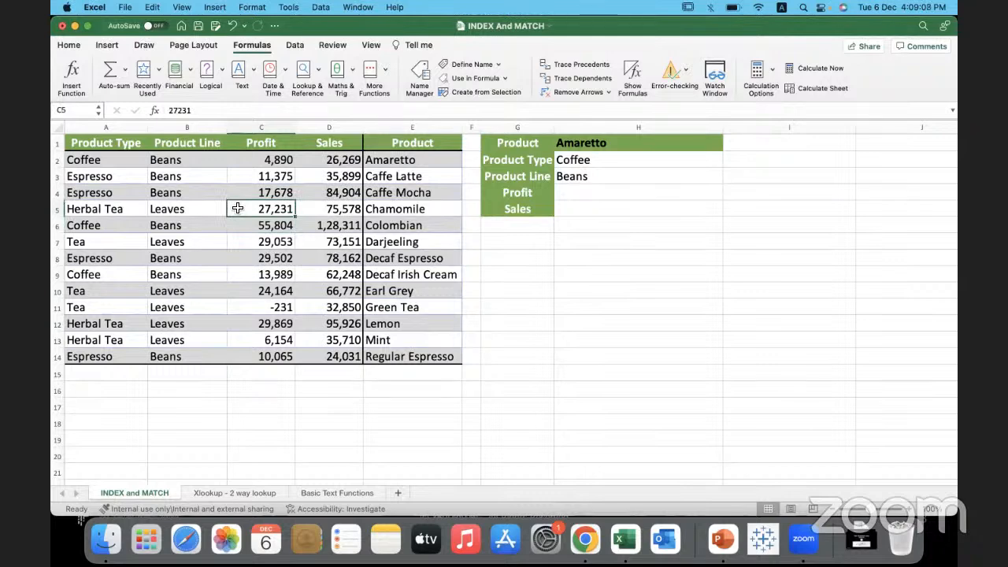
{"action": "key", "text": "super+a"}
{"action": "key", "text": "super+t"}
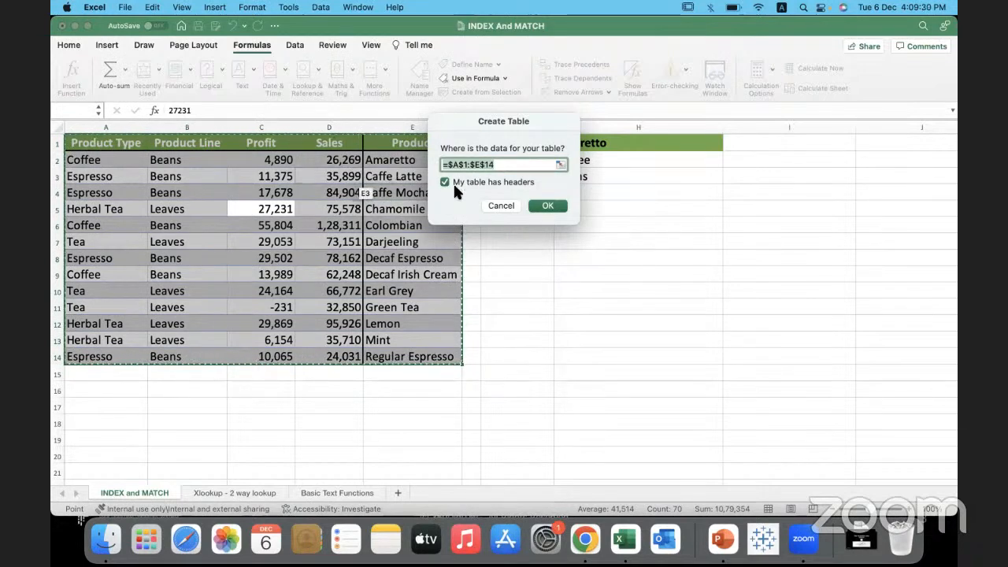
{"action": "left_click", "coordinate": [552, 207]}
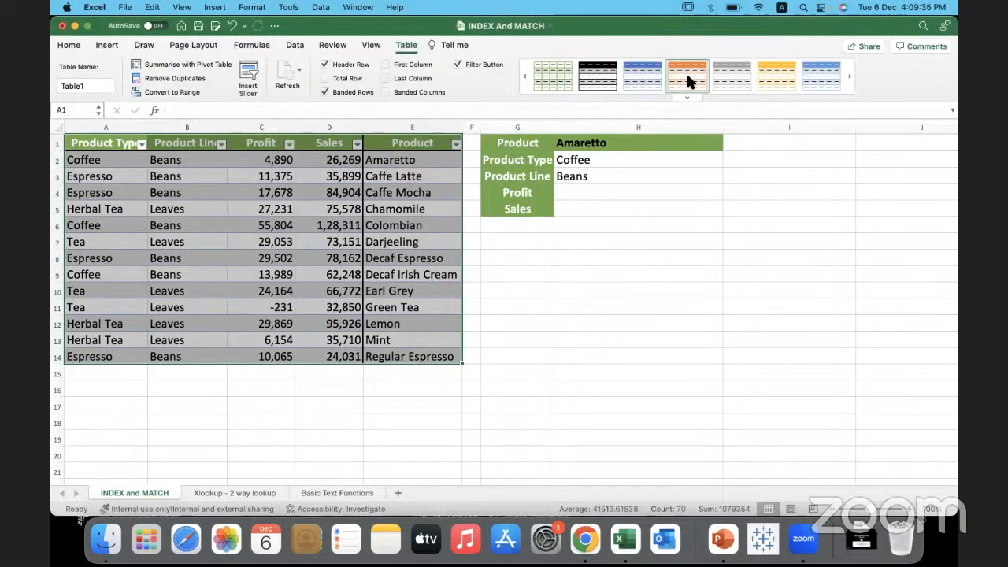
- Check the name assigned to the new table
{"action": "left_click", "coordinate": [402, 211]}
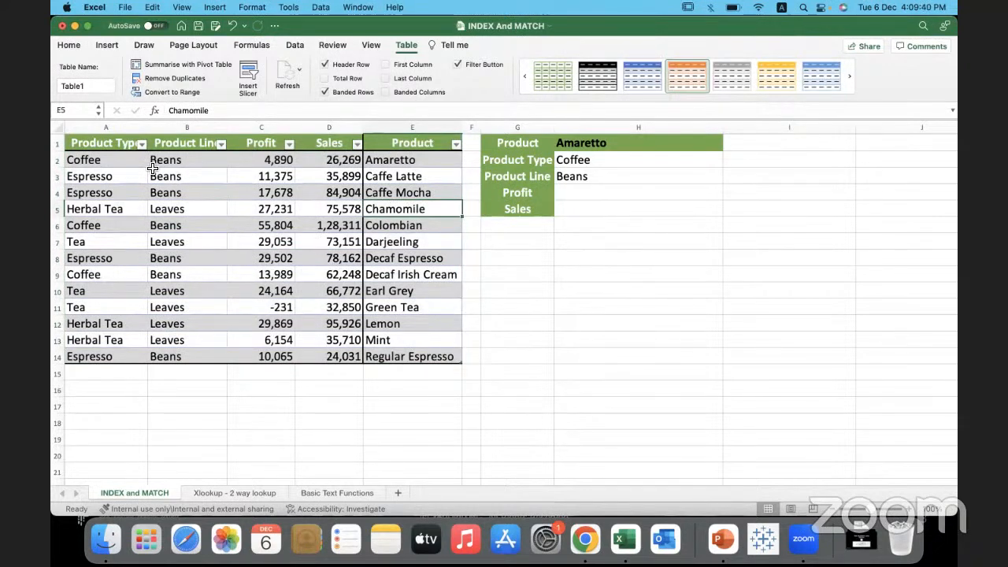
{"action": "left_click", "coordinate": [260, 227]}
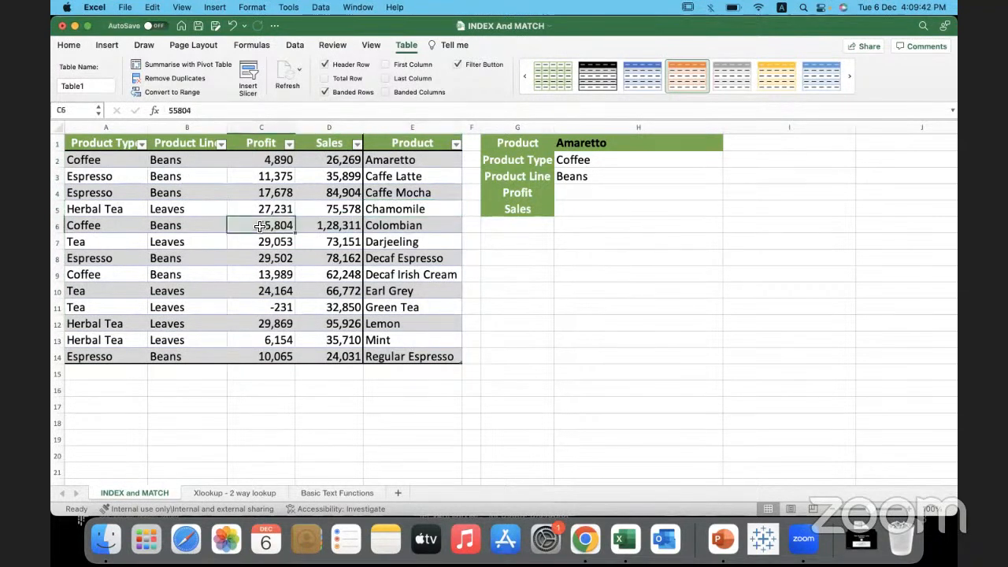
{"action": "left_click", "coordinate": [72, 85]}
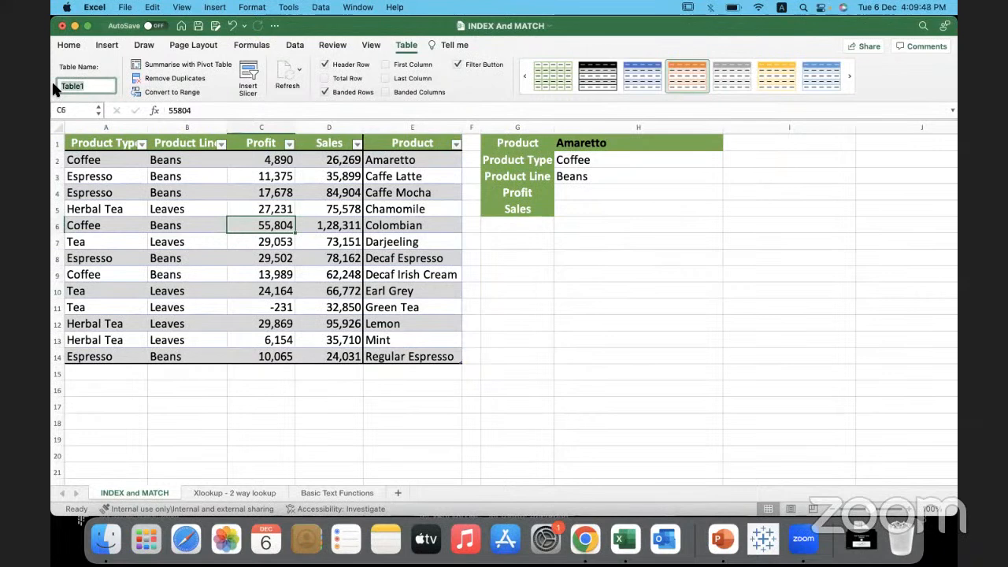
{"action": "left_click", "coordinate": [97, 88]}
{"action": "left_click", "coordinate": [240, 205]}
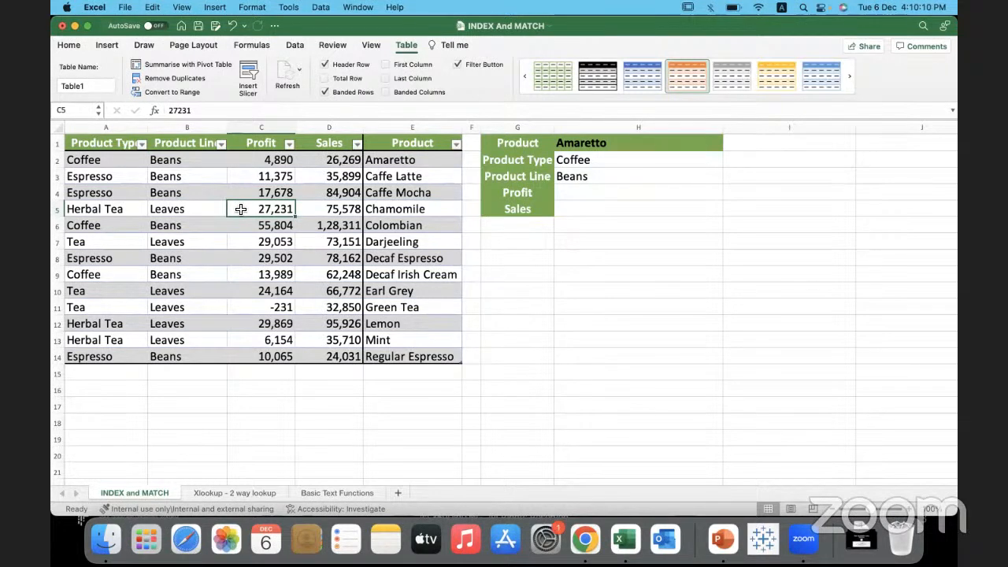
- Rename the table holding the product data to CoffeeChain_Data
{"action": "left_click", "coordinate": [93, 85]}
{"action": "left_click_drag", "start_coordinate": [93, 85], "coordinate": [51, 75]}
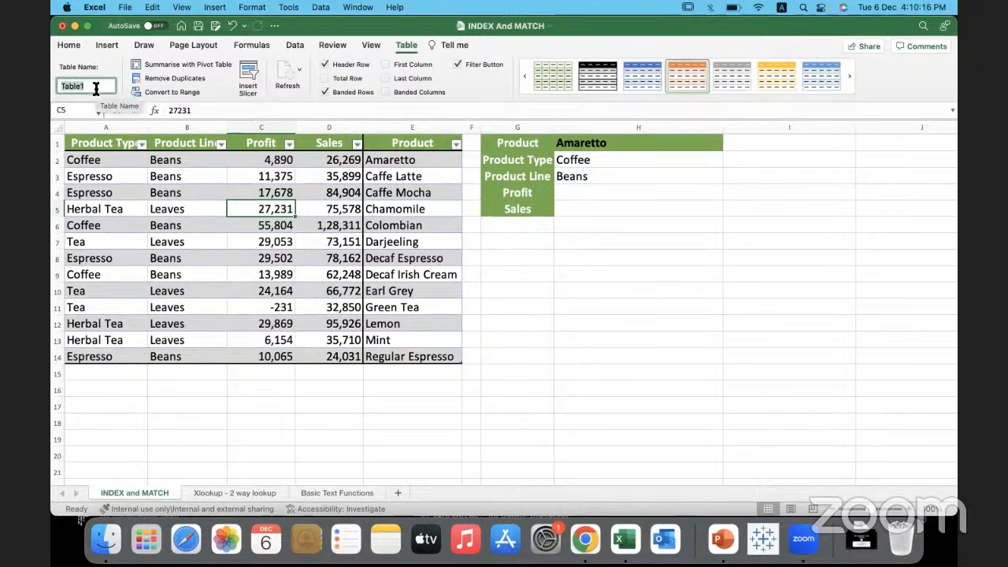
{"action": "type", "text": "Coffee"}
{"action": "type", "text": "Chain_Data"}
{"action": "left_click_drag", "start_coordinate": [112, 85], "coordinate": [52, 92]}
{"action": "left_click", "coordinate": [107, 86]}
{"action": "left_click_drag", "start_coordinate": [68, 86], "coordinate": [118, 79]}
{"action": "left_click", "coordinate": [98, 85]}
{"action": "key", "text": "BackSpace"}
{"action": "type", "text": "_"}
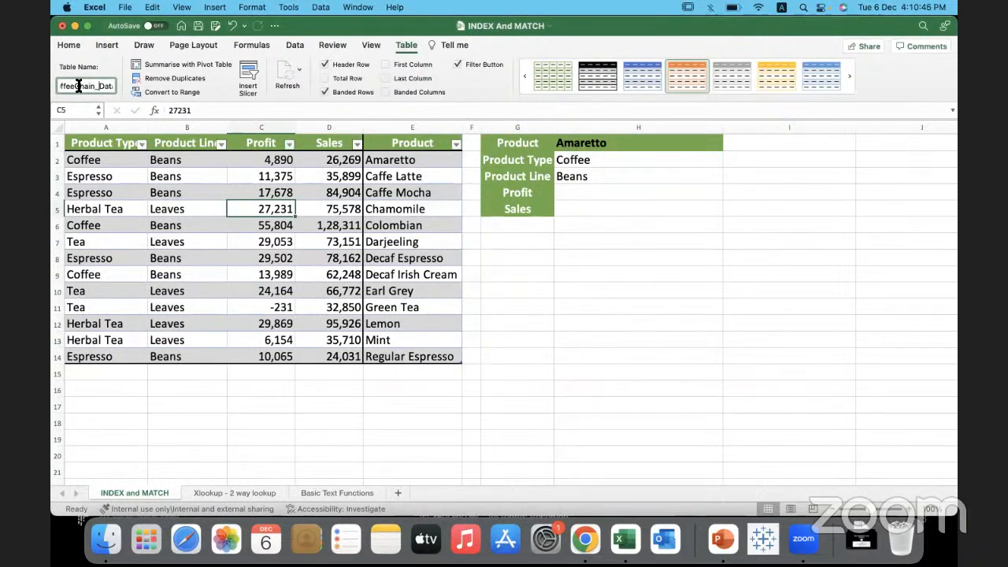
{"action": "double_click", "coordinate": [98, 87]}
- Start an XLOOKUP formula in H4 with H1 as the lookup value and CoffeeChain_Data[Product] as the lookup array
{"action": "left_click", "coordinate": [591, 195]}
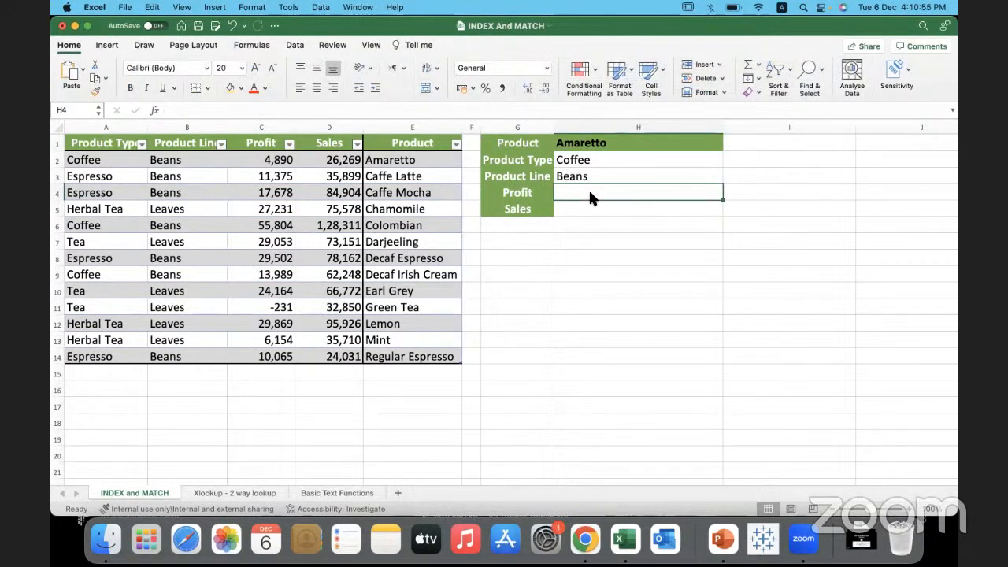
{"action": "type", "text": "="}
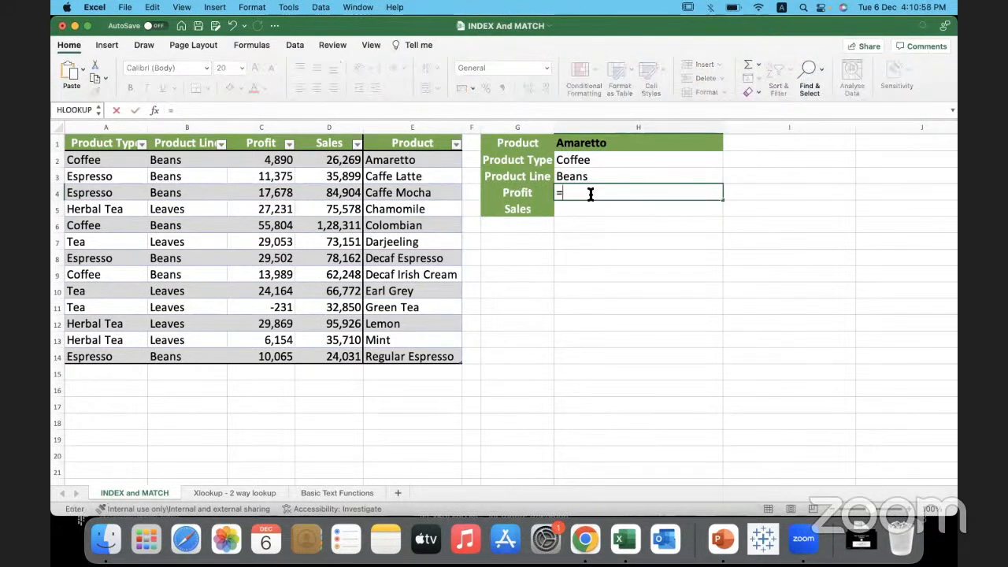
{"action": "type", "text": "xlookup("}
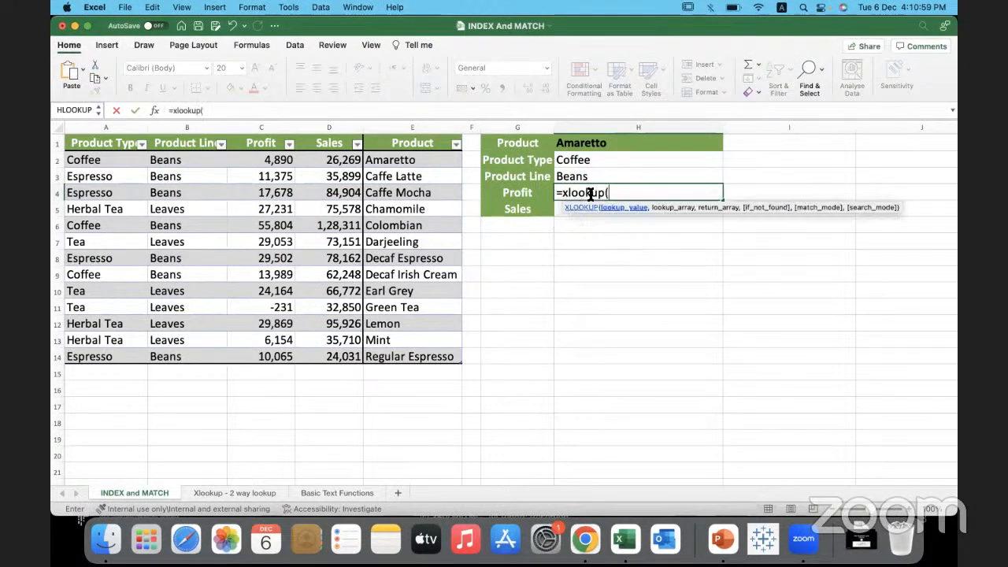
{"action": "left_click", "coordinate": [606, 144]}
{"action": "type", "text": ","}
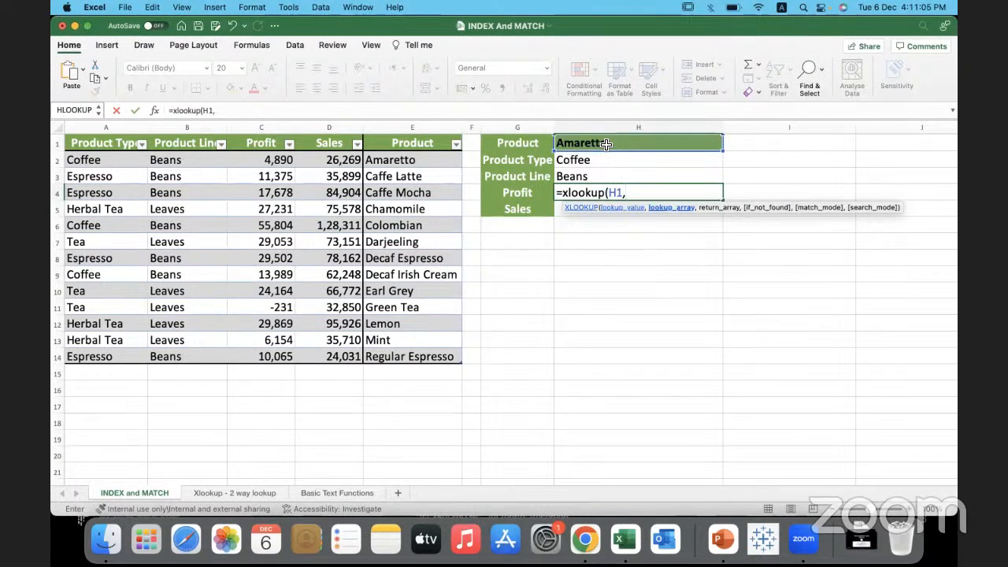
{"action": "type", "text": "co"}
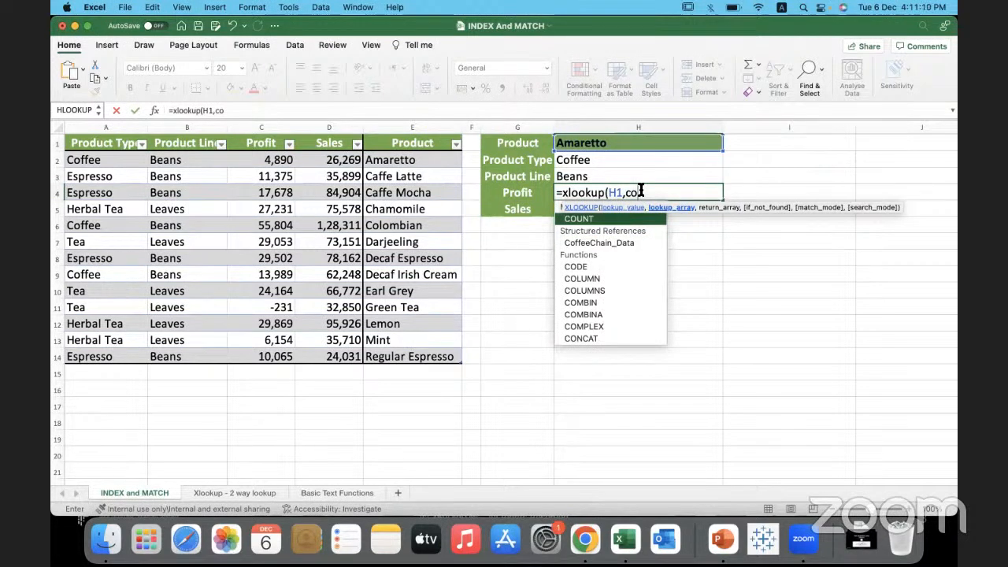
{"action": "double_click", "coordinate": [632, 247]}
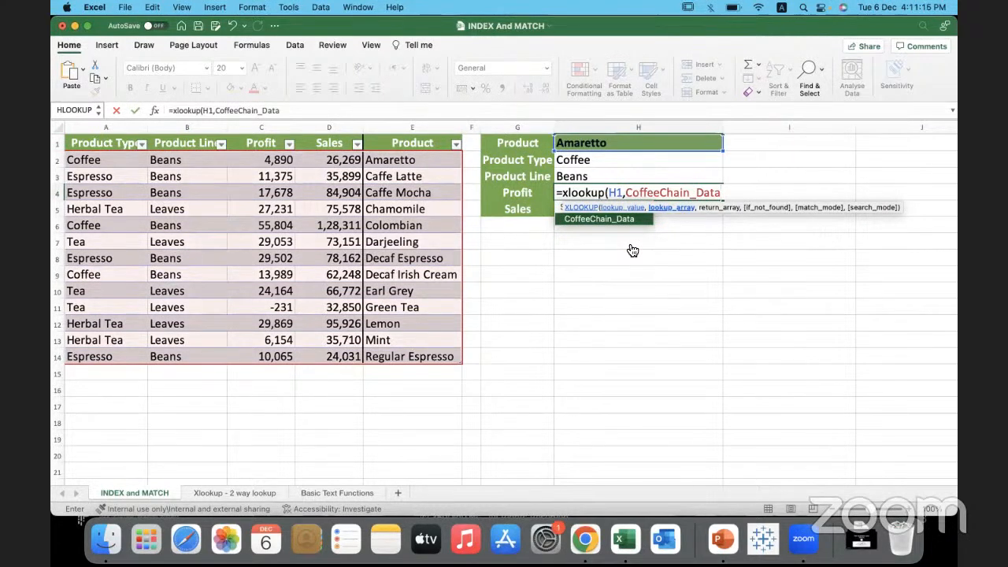
{"action": "type", "text": "["}
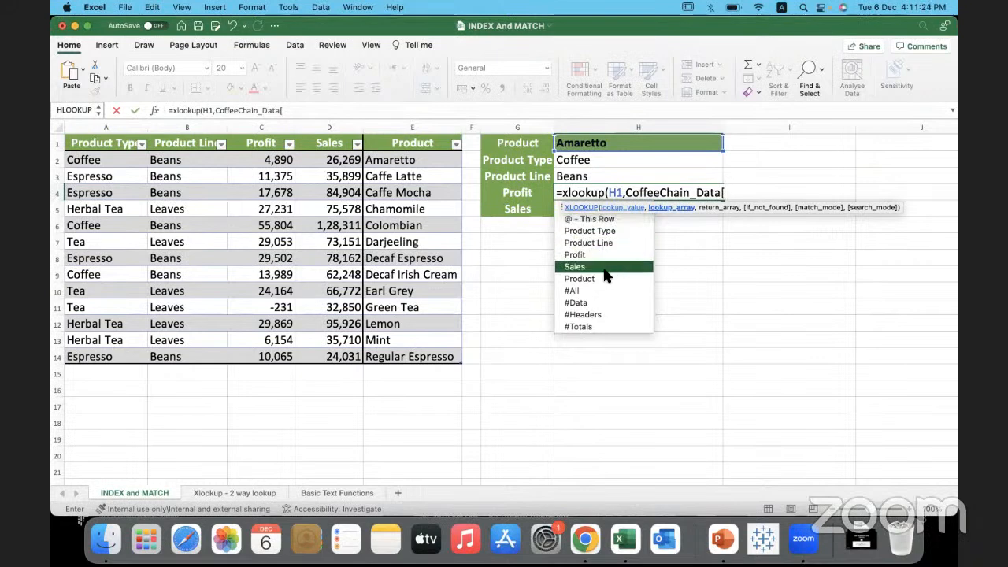
{"action": "type", "text": "Product"}
{"action": "key", "text": "Down"}
{"action": "key", "text": "Down"}
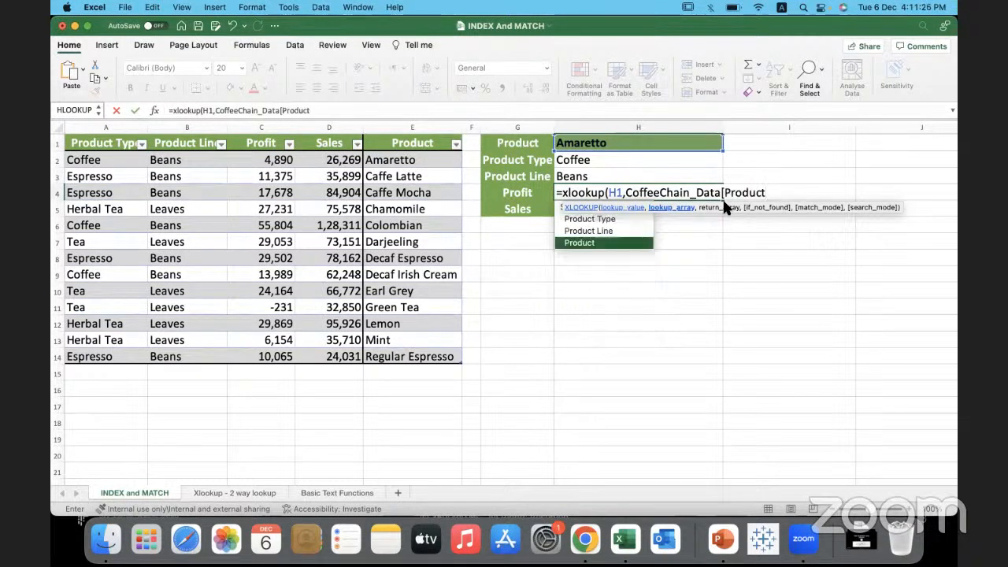
{"action": "type", "text": "]"}
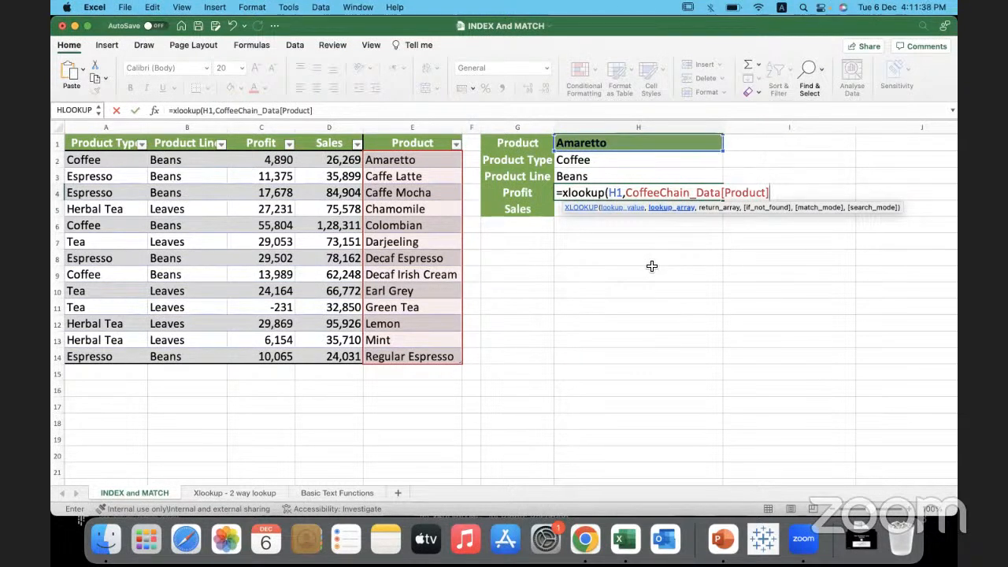
- Complete the XLOOKUP formula in H4 with CoffeeChain_Data[Profit] as the return array
{"action": "type", "text": ","}
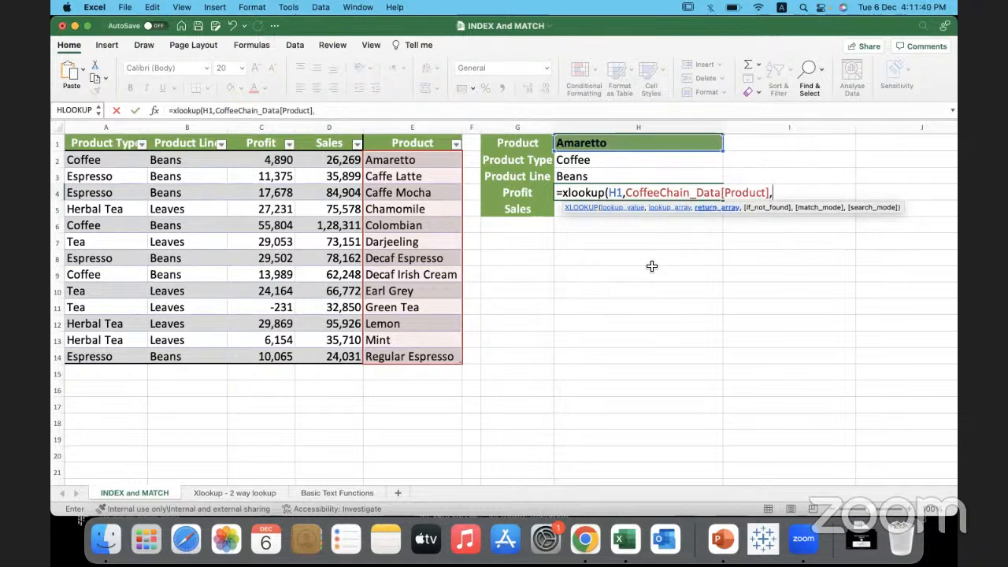
{"action": "type", "text": "co"}
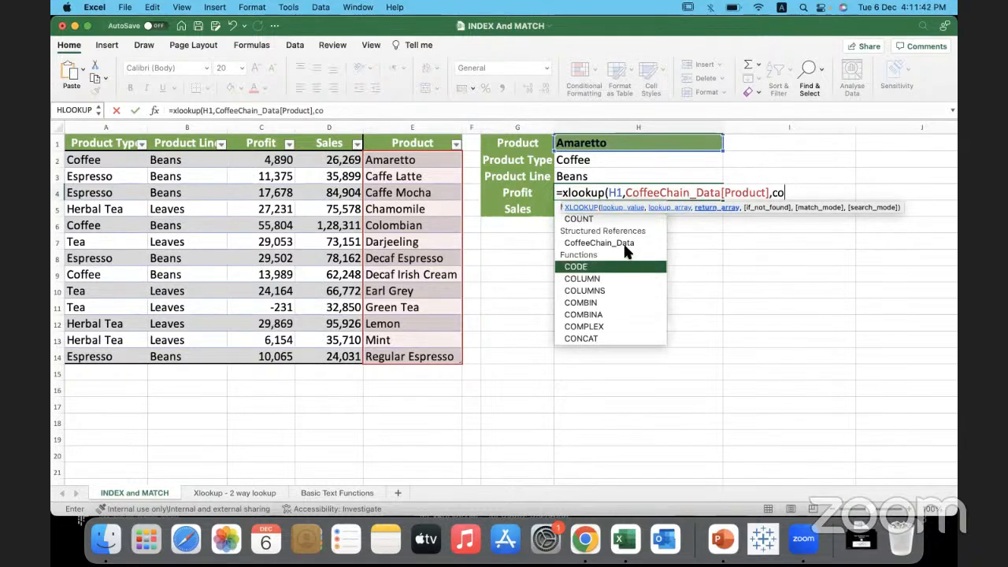
{"action": "double_click", "coordinate": [620, 245]}
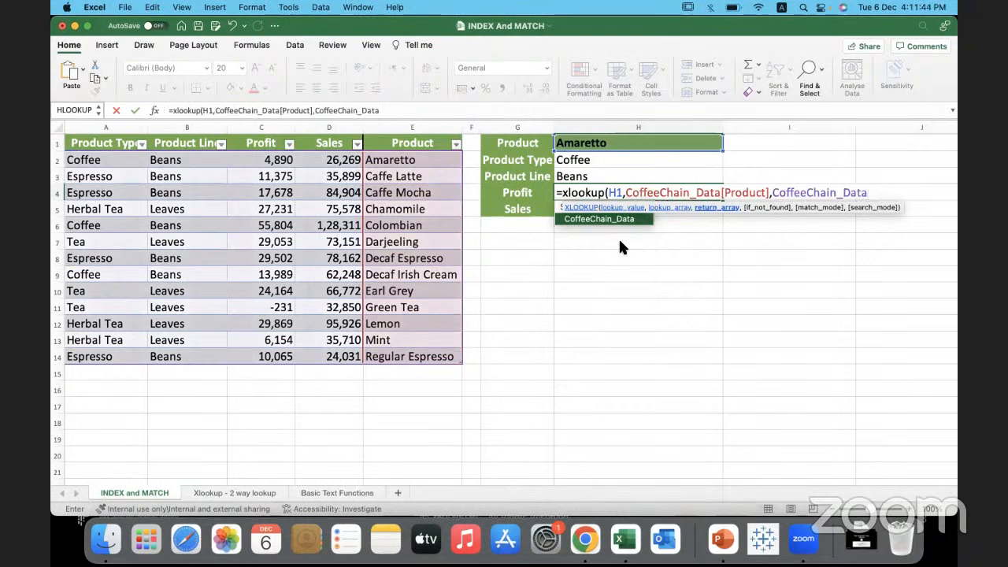
{"action": "type", "text": "["}
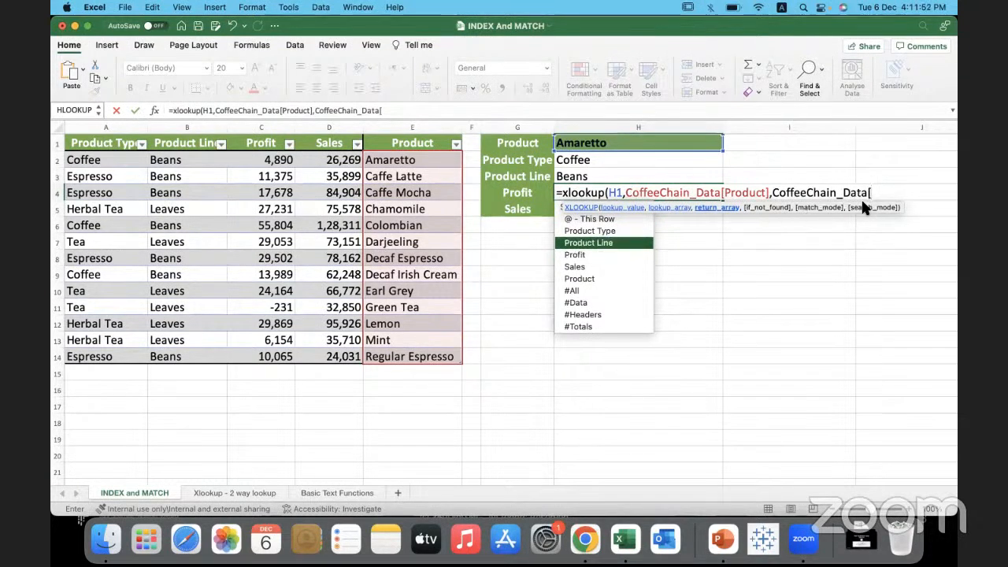
{"action": "double_click", "coordinate": [619, 255]}
{"action": "type", "text": "]"}
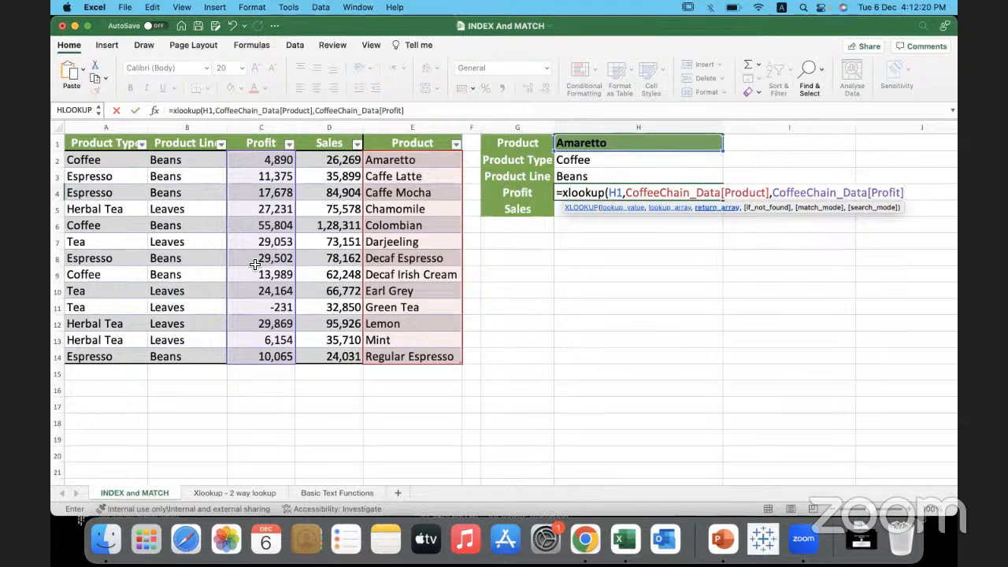
{"action": "type", "text": ")"}
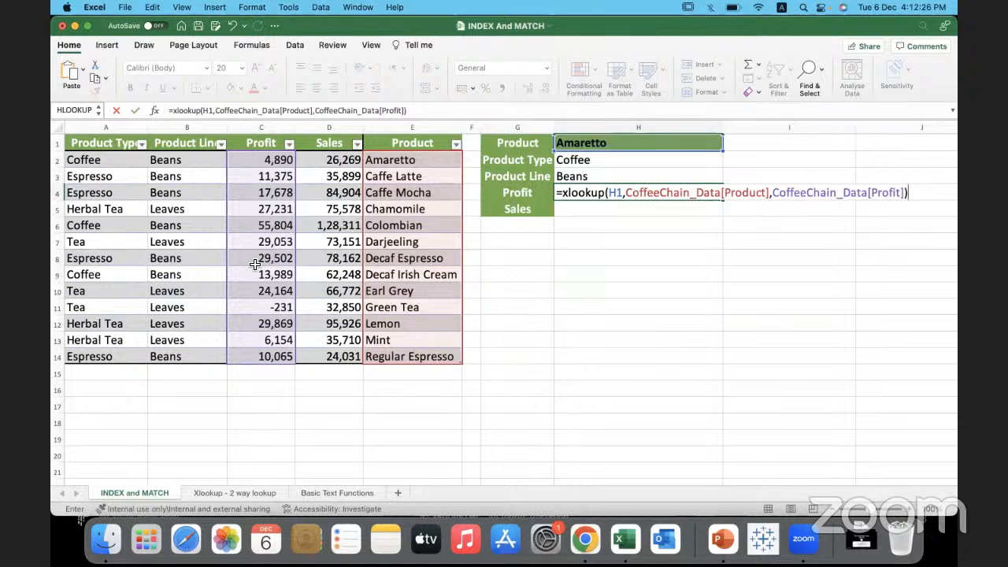
{"action": "key", "text": "Return"}
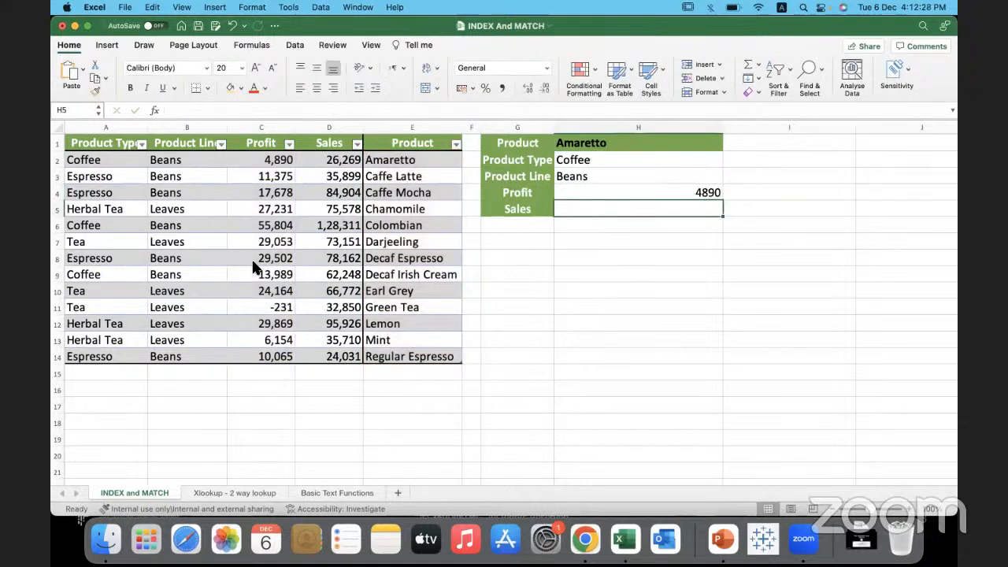
- Test the lookups by choosing Green Tea and finally Decaf Irish Cream as the product in H1
{"action": "left_click", "coordinate": [661, 148]}
{"action": "left_click", "coordinate": [728, 147]}
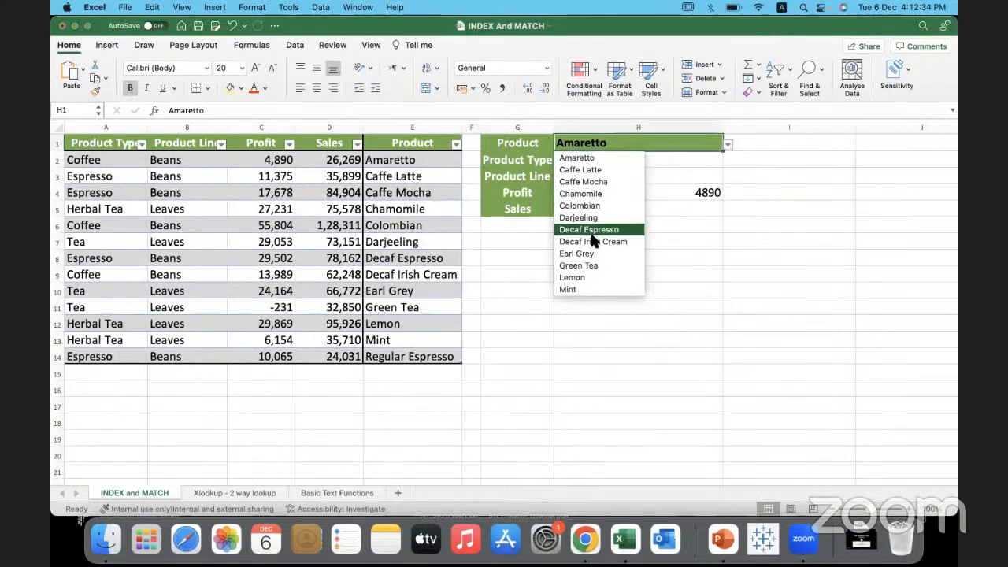
{"action": "left_click", "coordinate": [583, 266]}
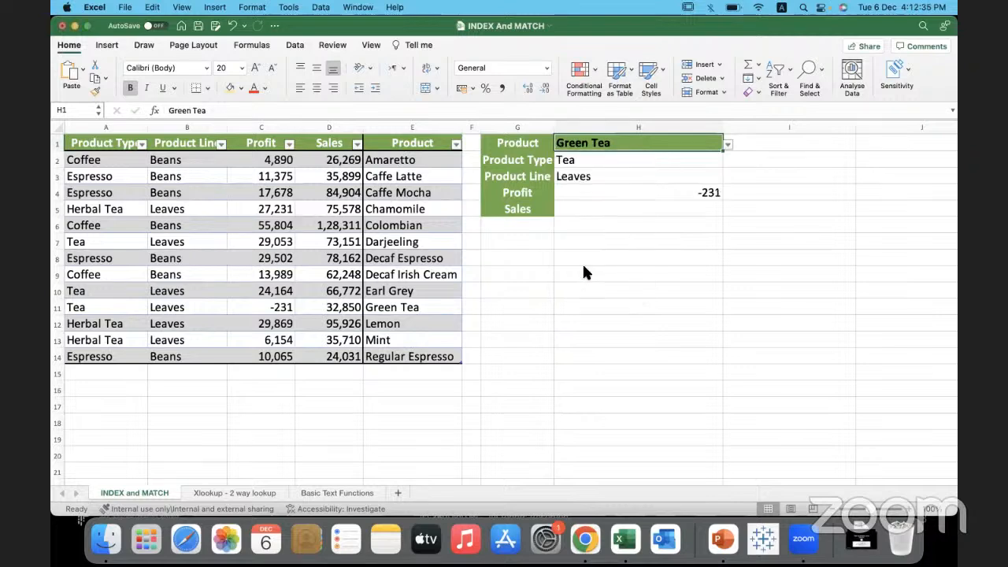
{"action": "left_click", "coordinate": [616, 197]}
{"action": "left_click", "coordinate": [685, 143]}
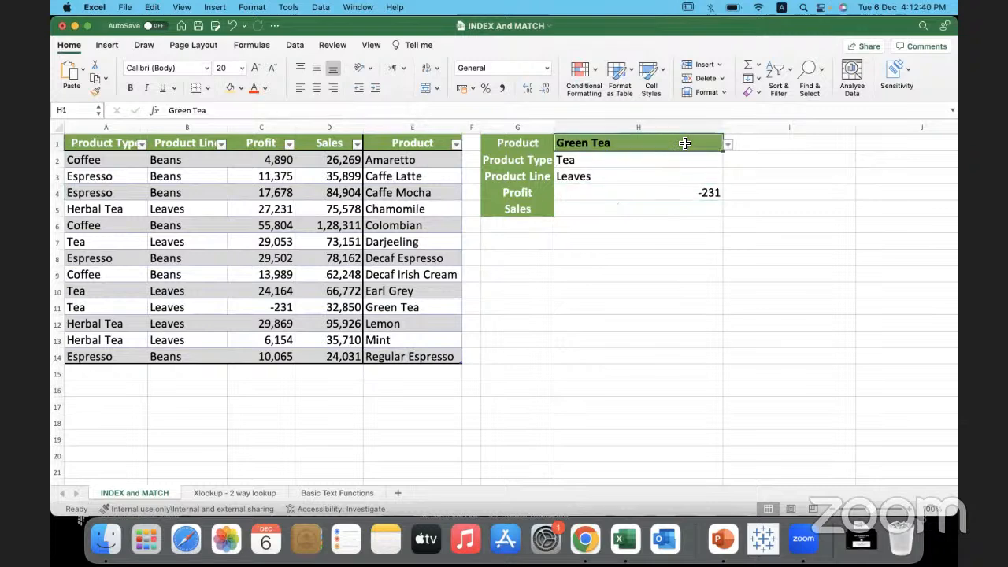
{"action": "left_click", "coordinate": [726, 145]}
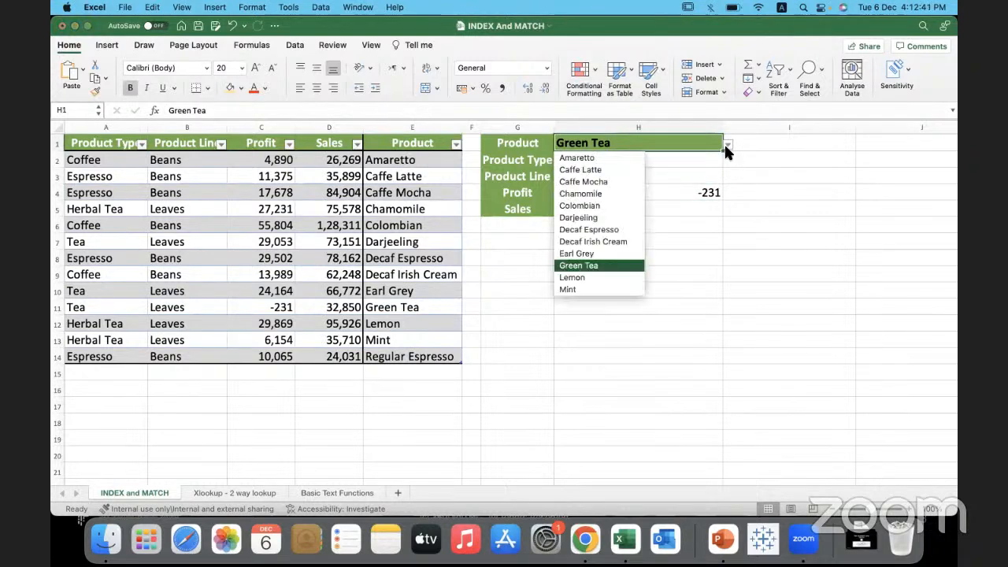
{"action": "left_click", "coordinate": [604, 242]}
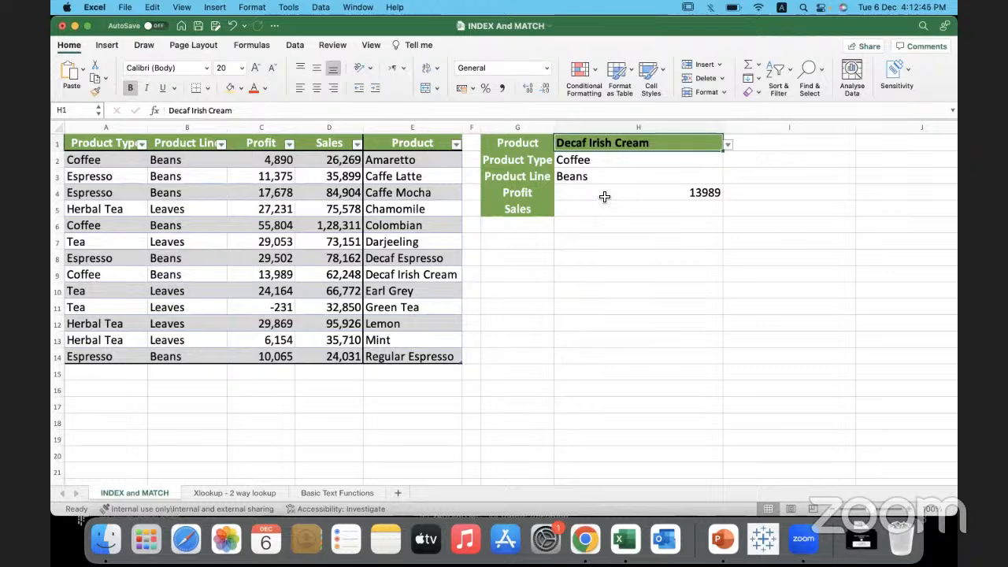
- Enter the heading "INDEX and MATCH" in cell H7
{"action": "left_click", "coordinate": [596, 210]}
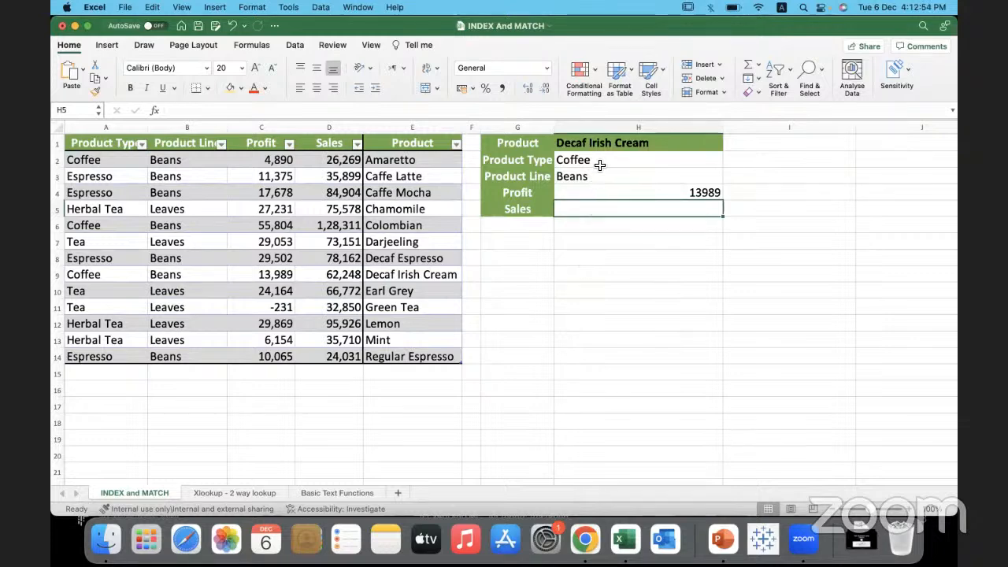
{"action": "left_click", "coordinate": [596, 236]}
{"action": "type", "text": "INDEX and MATCH"}
{"action": "key", "text": "Return"}
{"action": "key", "text": "Return"}
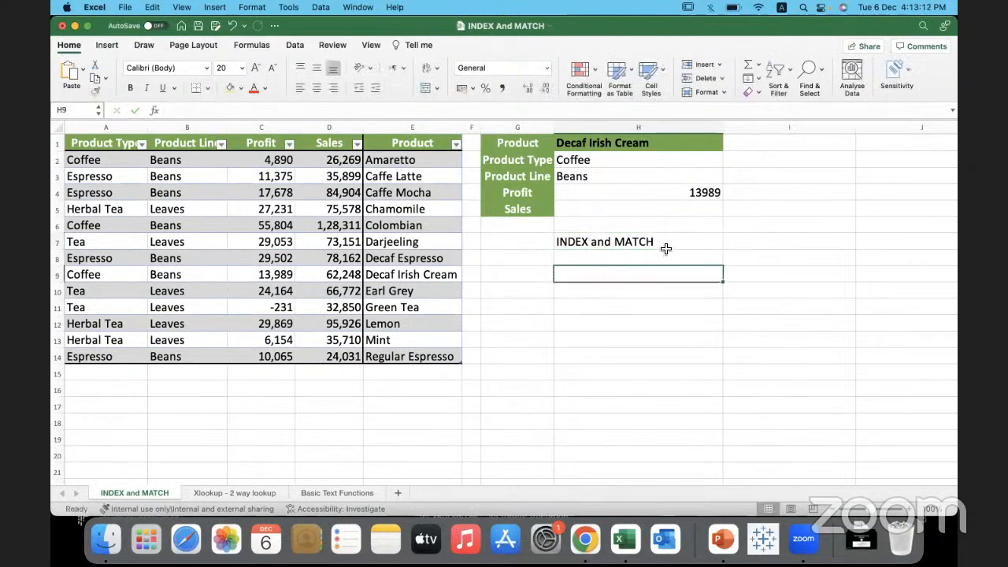
- Copy the lookup labels from G1:G5 to the range starting at G9, below the heading
{"action": "left_click", "coordinate": [675, 243]}
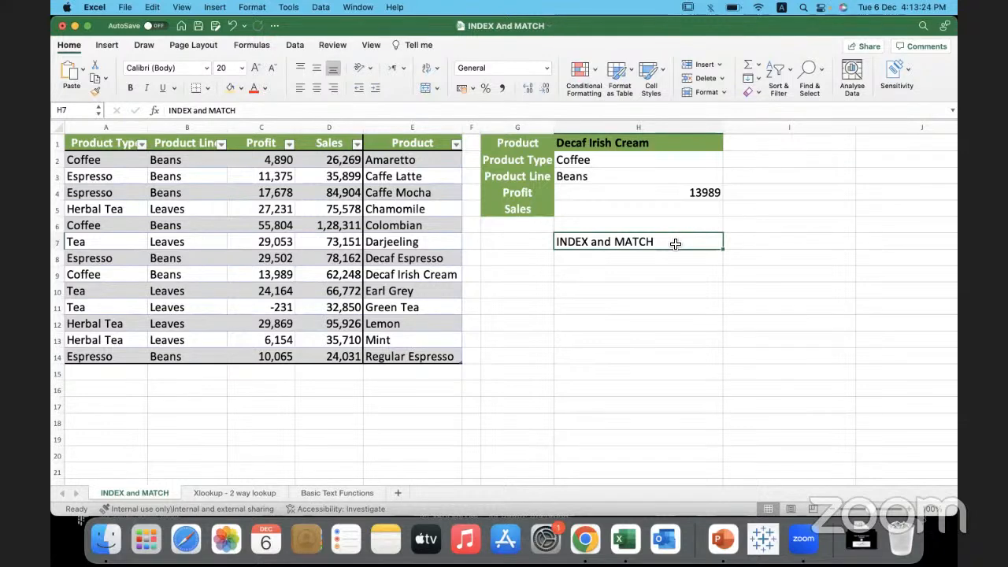
{"action": "left_click", "coordinate": [565, 273]}
{"action": "left_click", "coordinate": [585, 243]}
{"action": "left_click", "coordinate": [523, 258]}
{"action": "left_click_drag", "start_coordinate": [533, 144], "coordinate": [535, 210]}
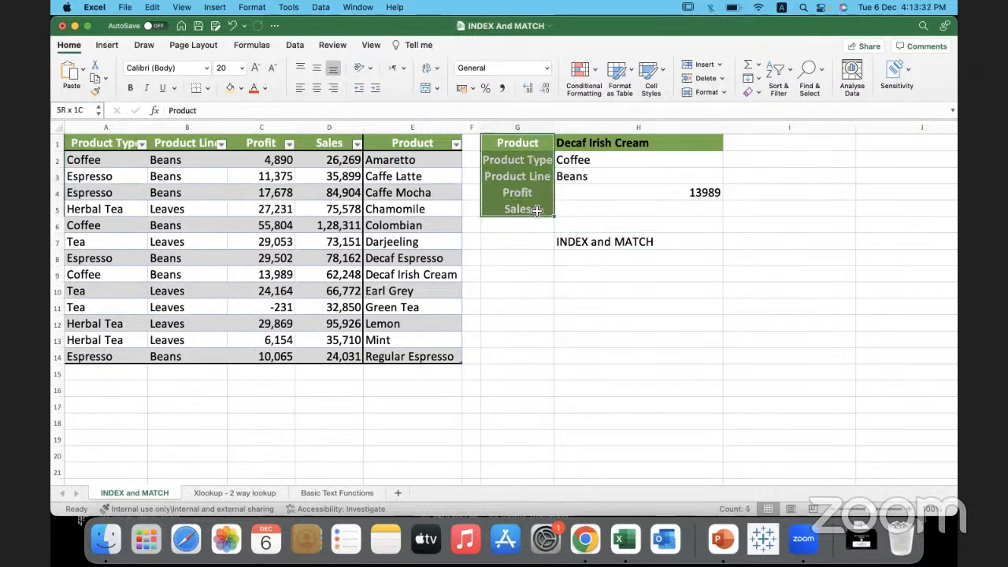
{"action": "key", "text": "super+c"}
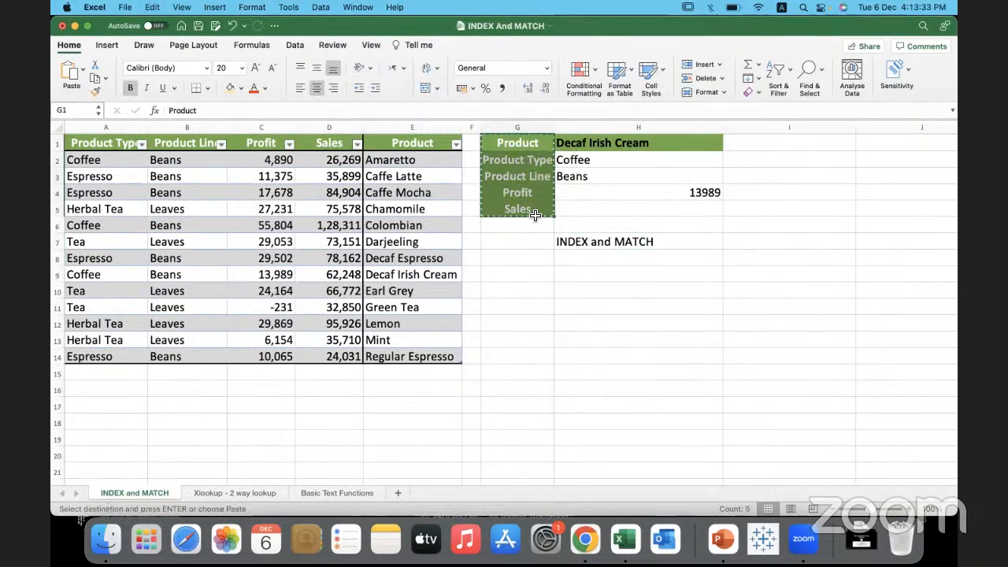
{"action": "left_click", "coordinate": [521, 273]}
{"action": "key", "text": "super+v"}
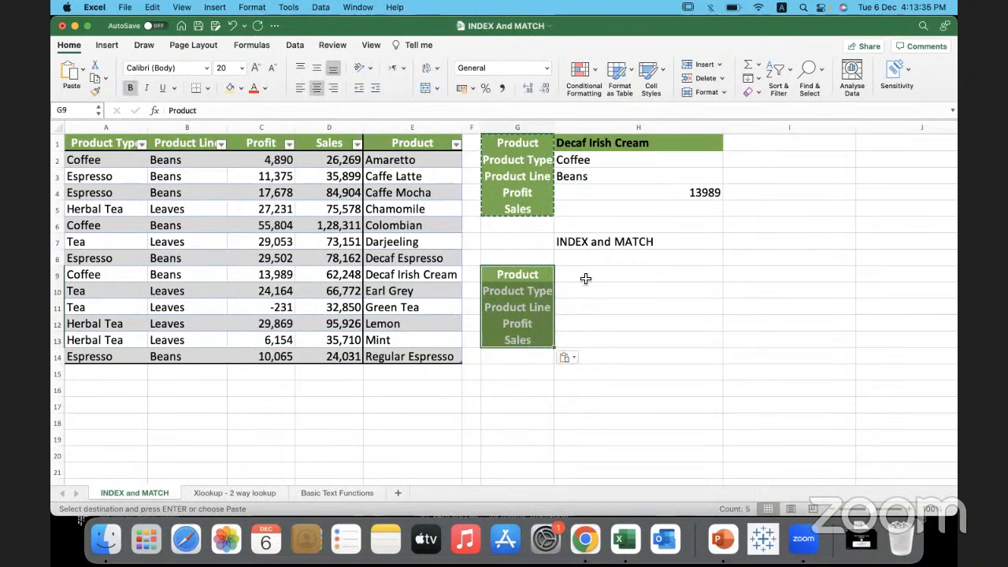
{"action": "left_click", "coordinate": [586, 278]}
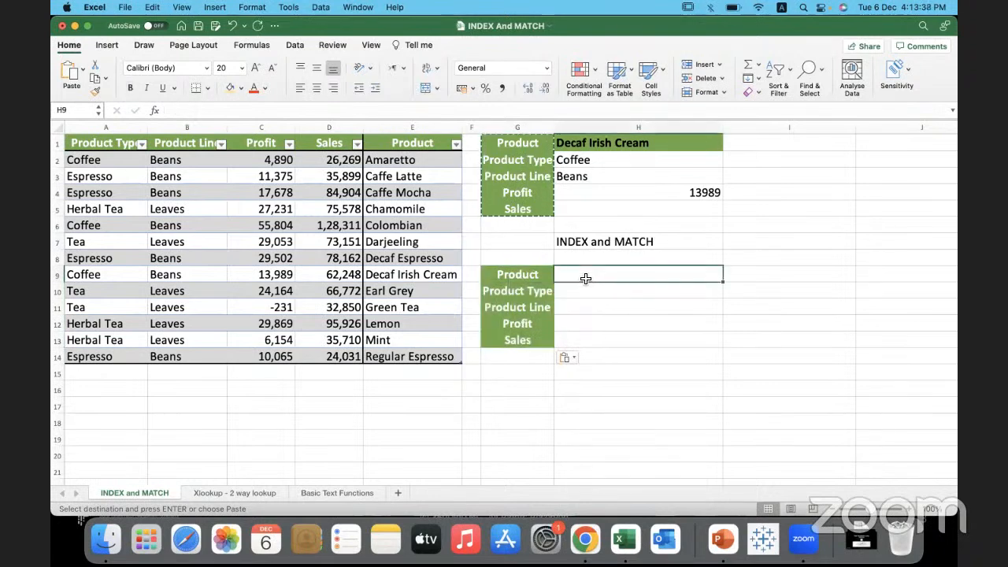
{"action": "left_click", "coordinate": [589, 291]}
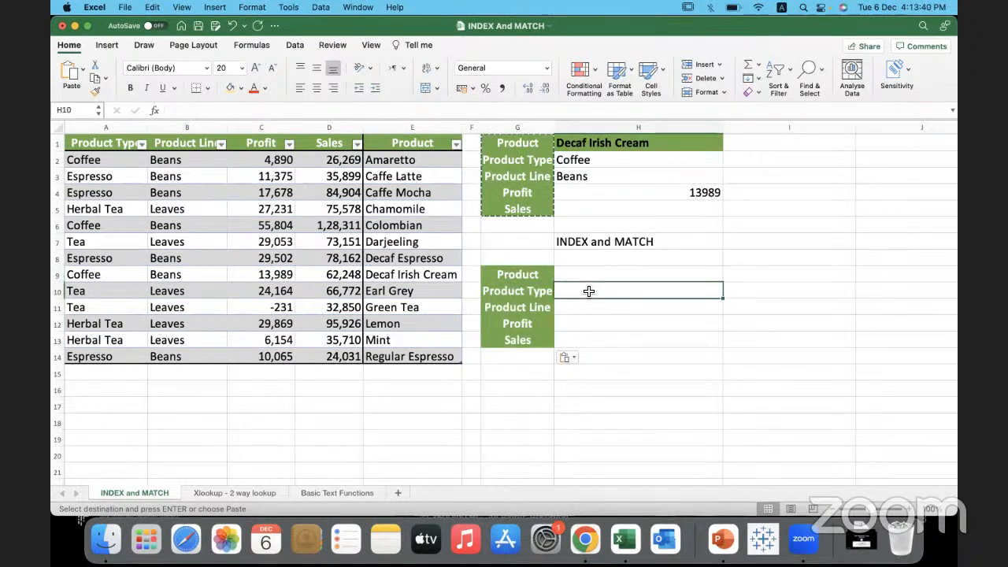
{"action": "left_click", "coordinate": [590, 308]}
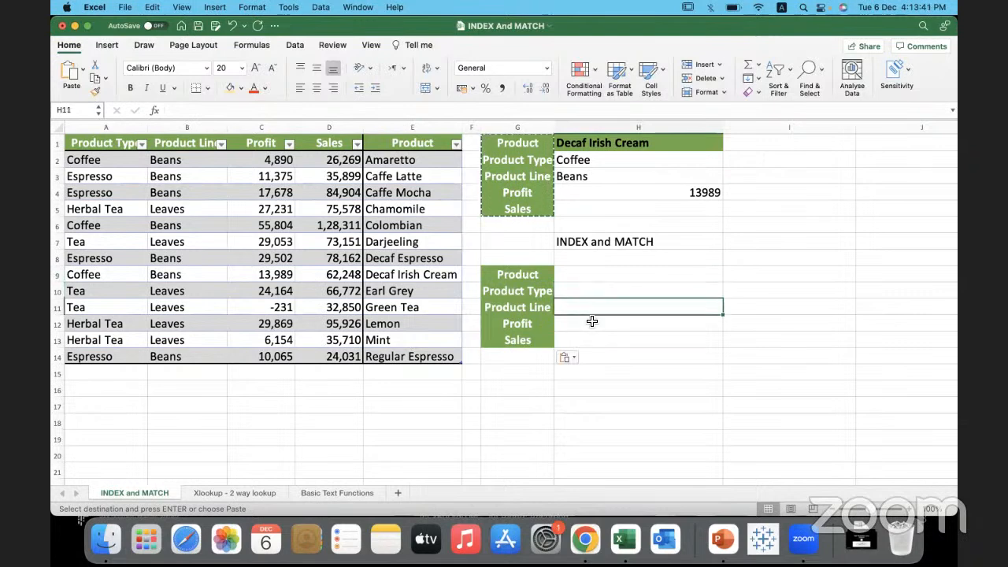
{"action": "key", "text": "Down"}
{"action": "key", "text": "Down"}
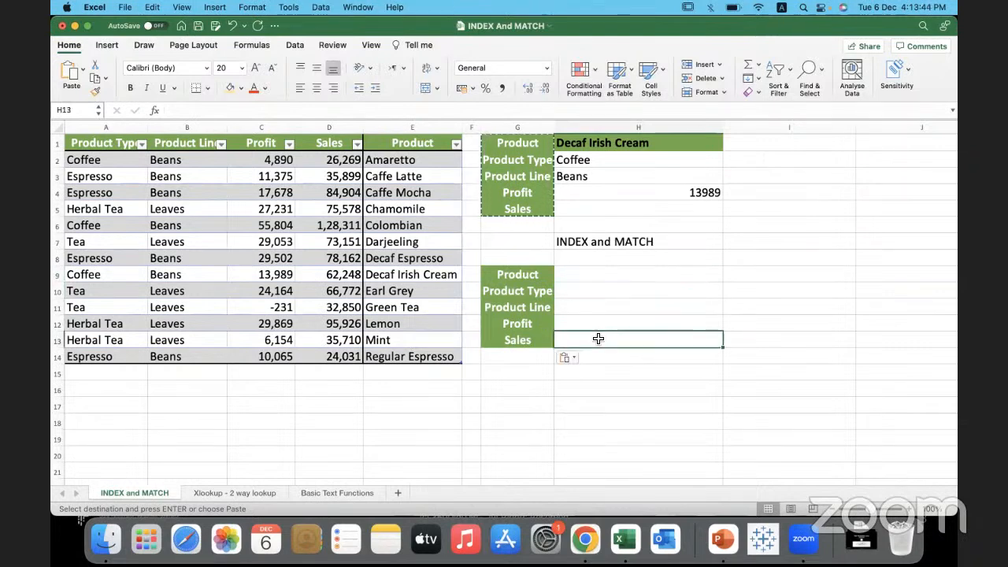
{"action": "left_click", "coordinate": [588, 274]}
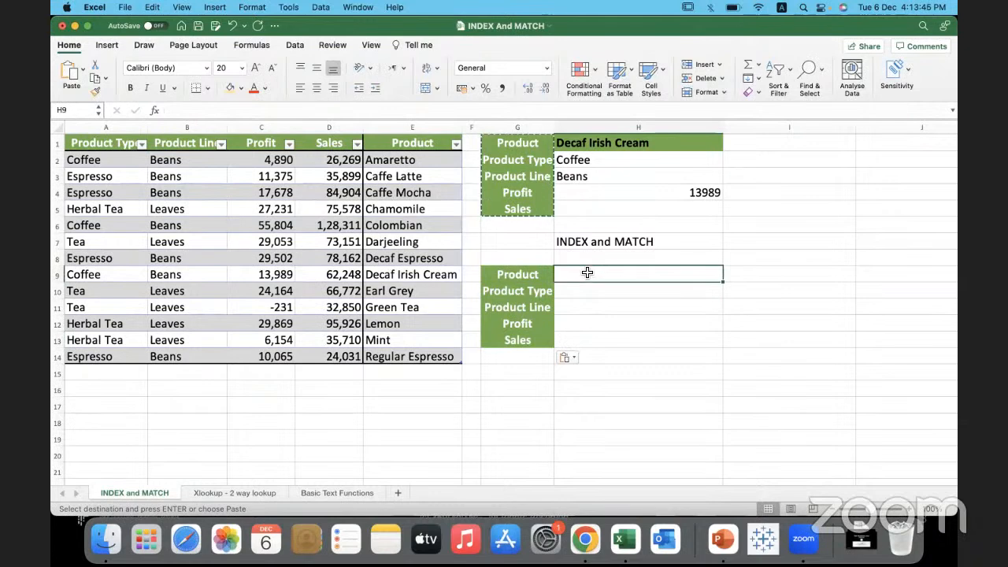
{"action": "left_click", "coordinate": [256, 209]}
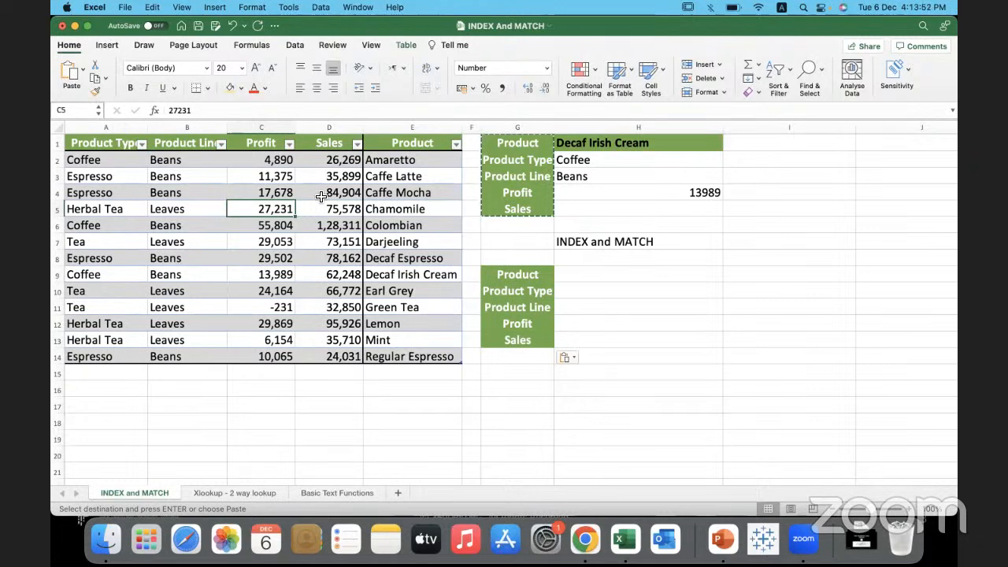
- Convert the CoffeeChain_Data table to a normal range
{"action": "left_click", "coordinate": [407, 47]}
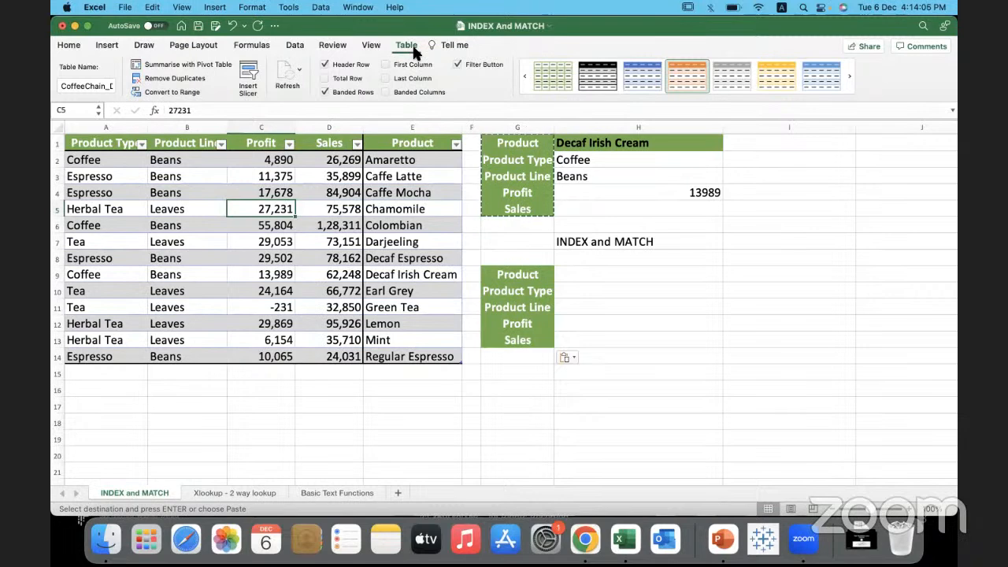
{"action": "left_click", "coordinate": [174, 92]}
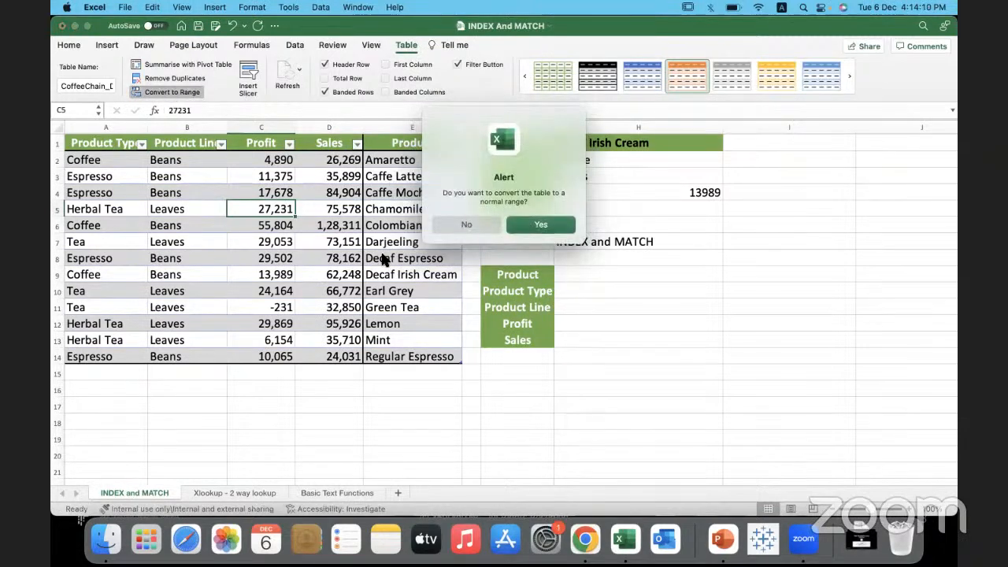
{"action": "left_click", "coordinate": [541, 225]}
{"action": "left_click", "coordinate": [275, 263]}
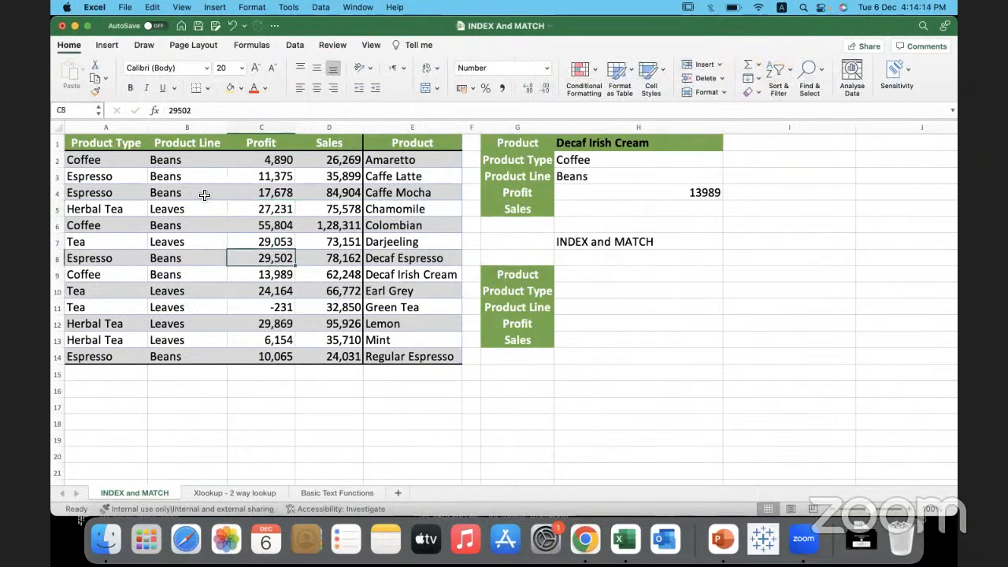
{"action": "left_click_drag", "start_coordinate": [144, 162], "coordinate": [370, 358]}
{"action": "left_click", "coordinate": [301, 230]}
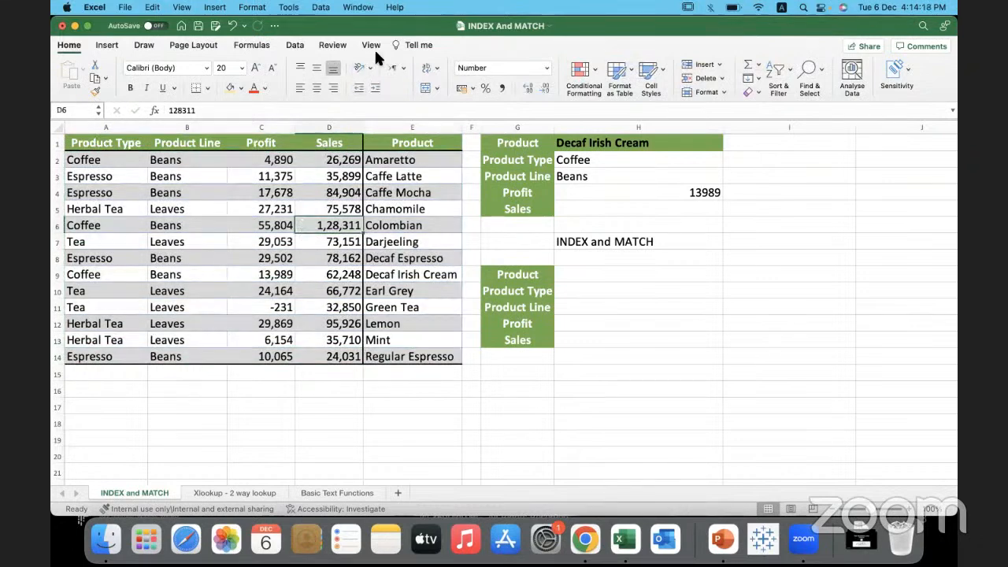
- Delete all the defined names: Product, Product_Line, Product_Type, Profit and Sales
{"action": "left_click", "coordinate": [258, 208]}
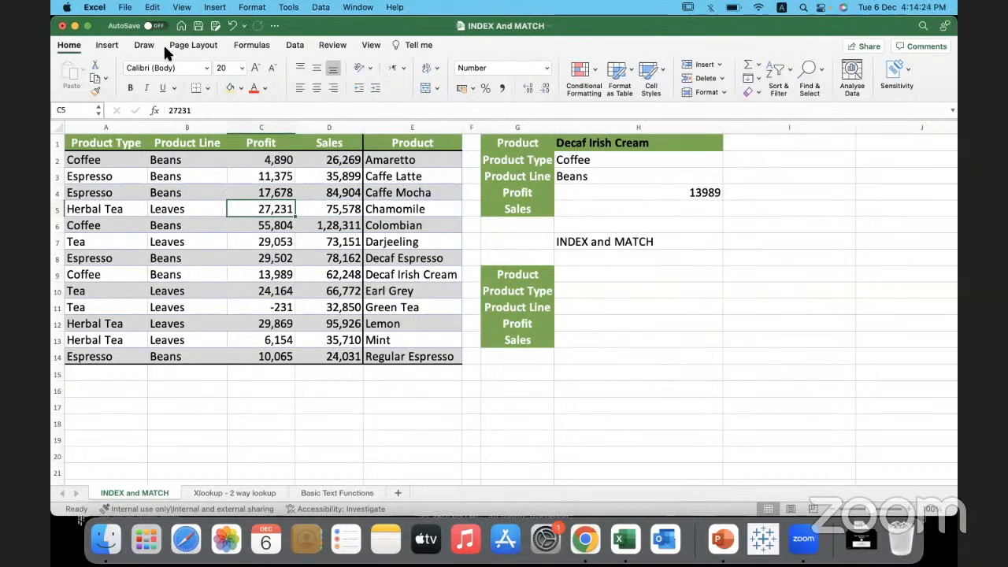
{"action": "left_click", "coordinate": [251, 45]}
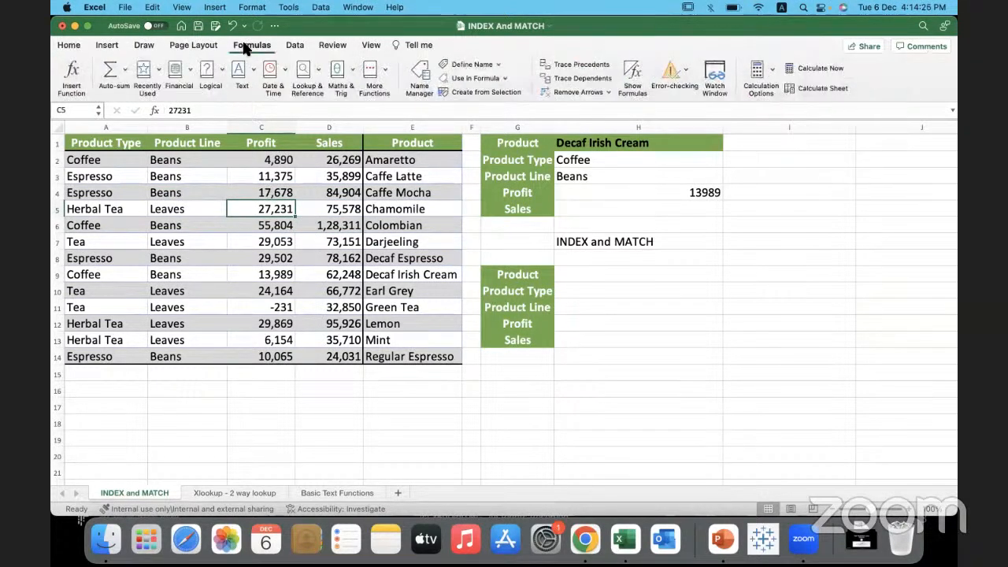
{"action": "left_click", "coordinate": [486, 92]}
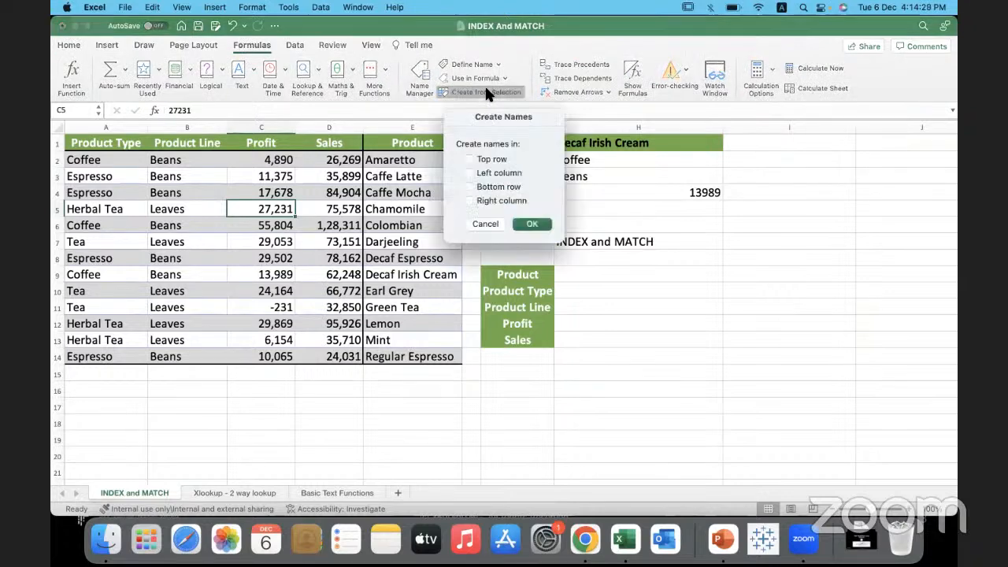
{"action": "left_click", "coordinate": [483, 223]}
{"action": "left_click", "coordinate": [420, 89]}
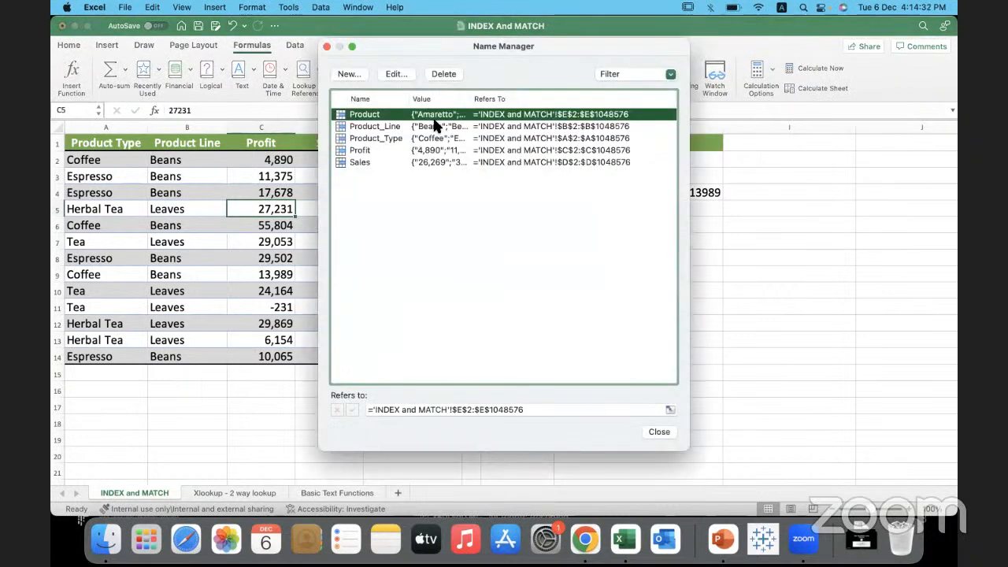
{"action": "key", "text": "shift+Down"}
{"action": "key", "text": "shift+Down"}
{"action": "key", "text": "shift+Down"}
{"action": "key", "text": "shift+Down"}
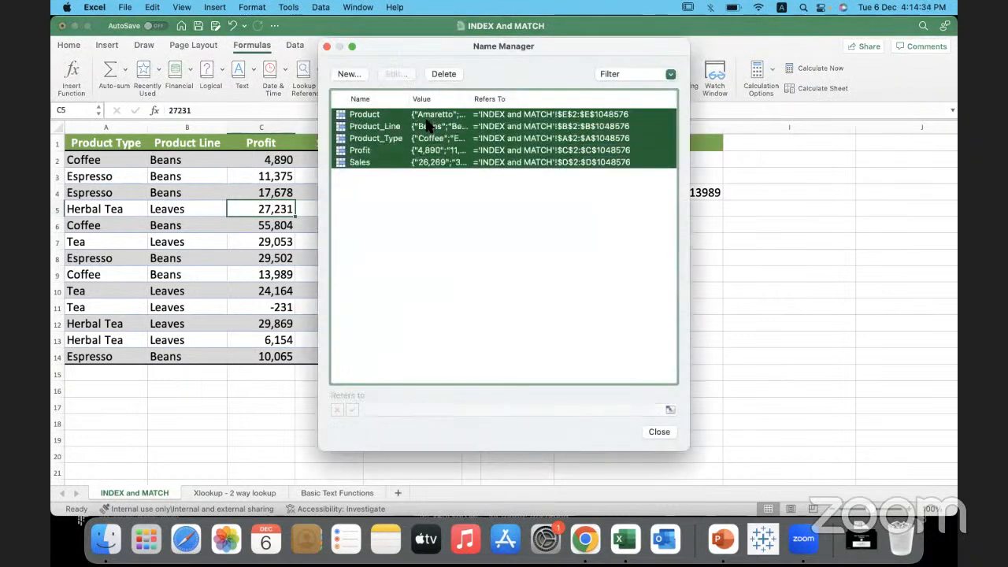
{"action": "left_click", "coordinate": [453, 75]}
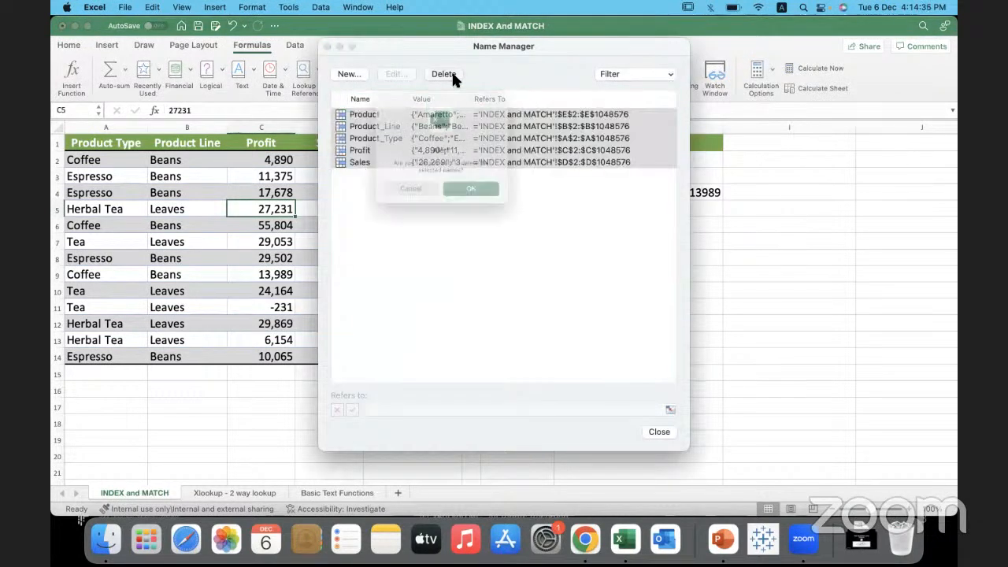
{"action": "left_click", "coordinate": [477, 199]}
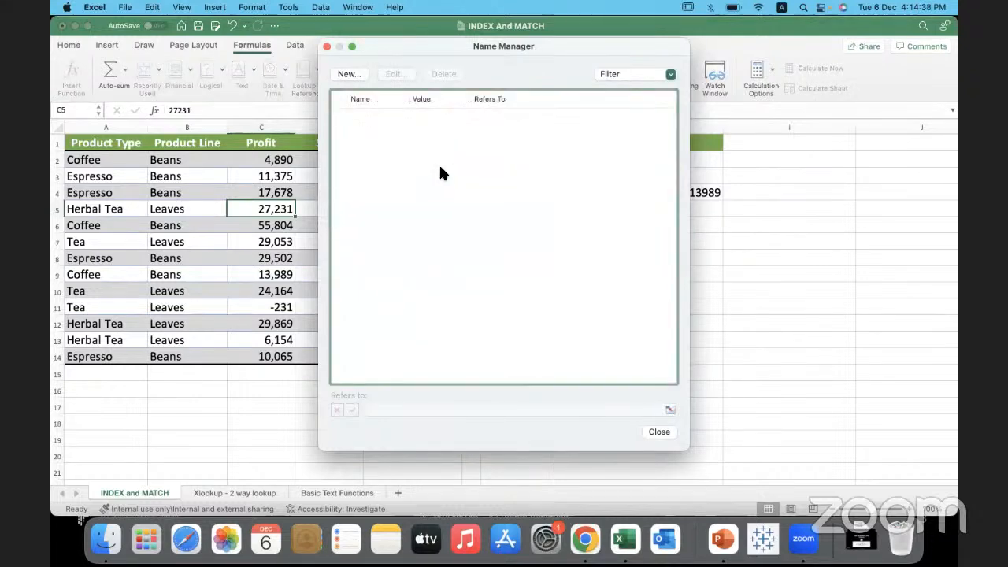
{"action": "left_click", "coordinate": [328, 46]}
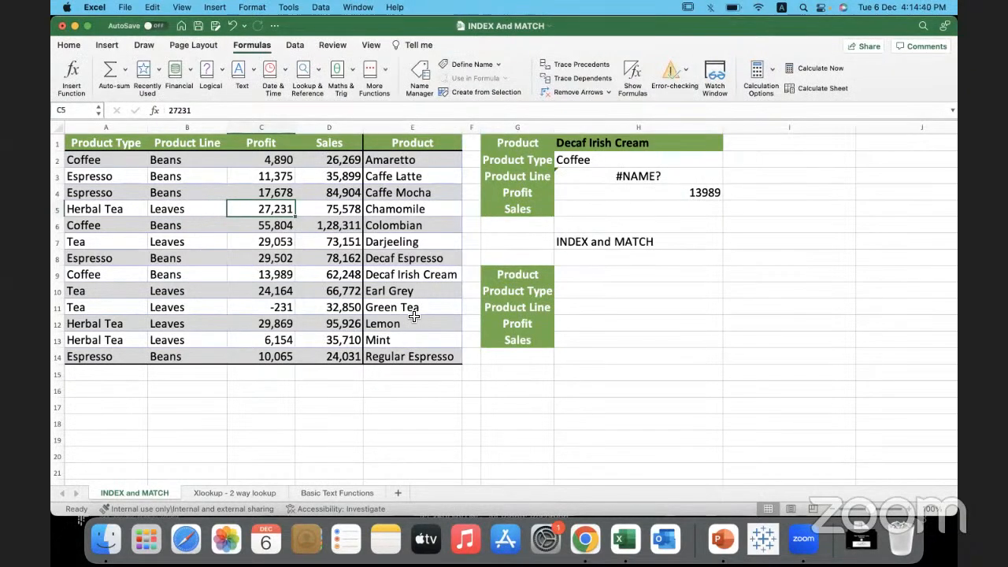
- Enter Green Tea as the product in cell H9 of the INDEX and MATCH block
{"action": "left_click", "coordinate": [600, 283]}
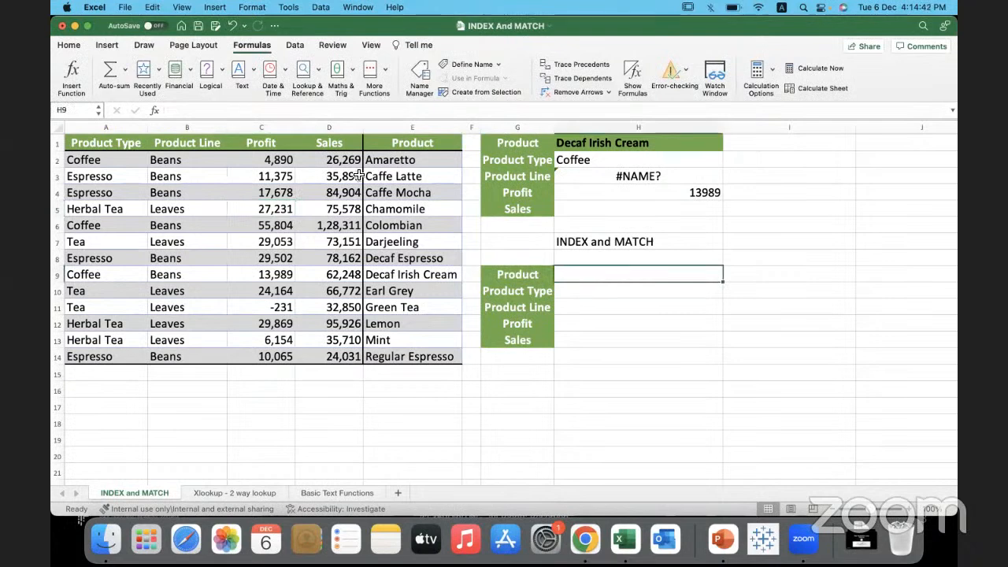
{"action": "left_click", "coordinate": [298, 45]}
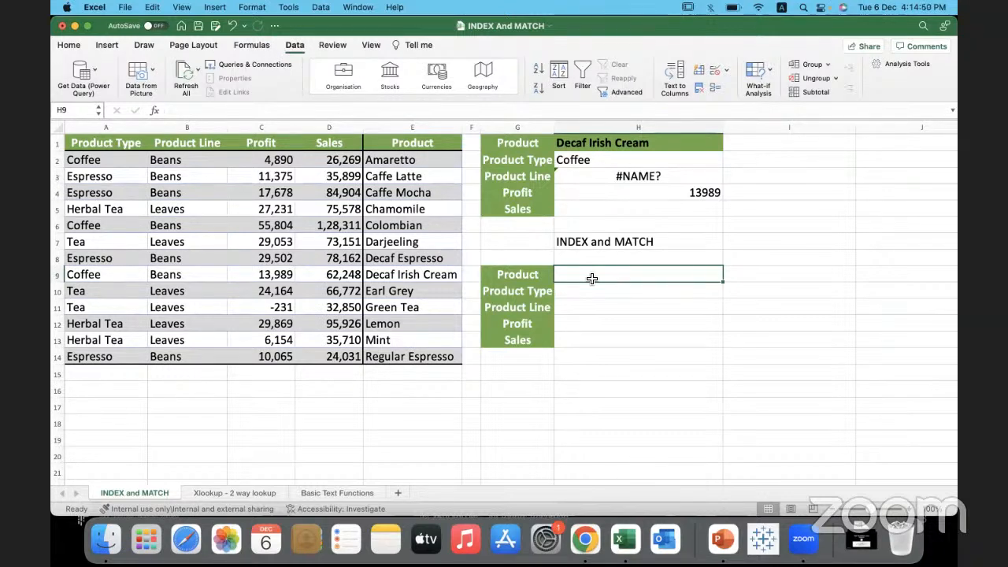
{"action": "type", "text": "Gree"}
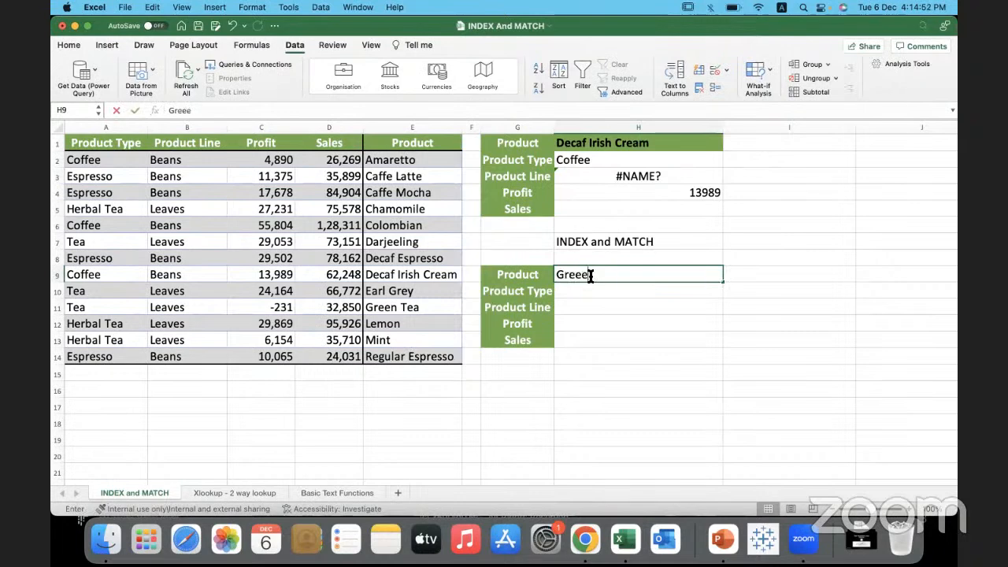
{"action": "type", "text": "n Tea"}
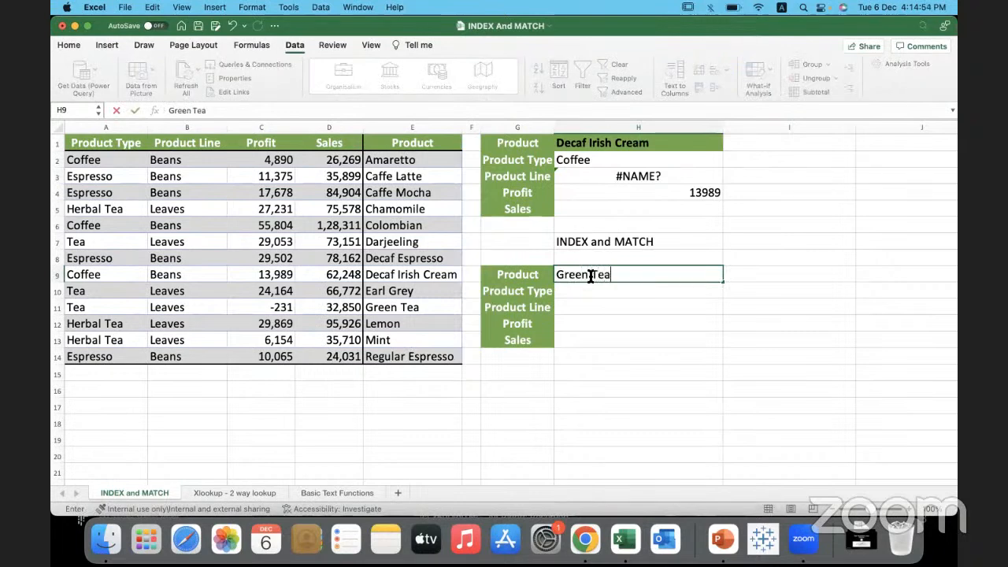
{"action": "key", "text": "Return"}
{"action": "left_click", "coordinate": [633, 273]}
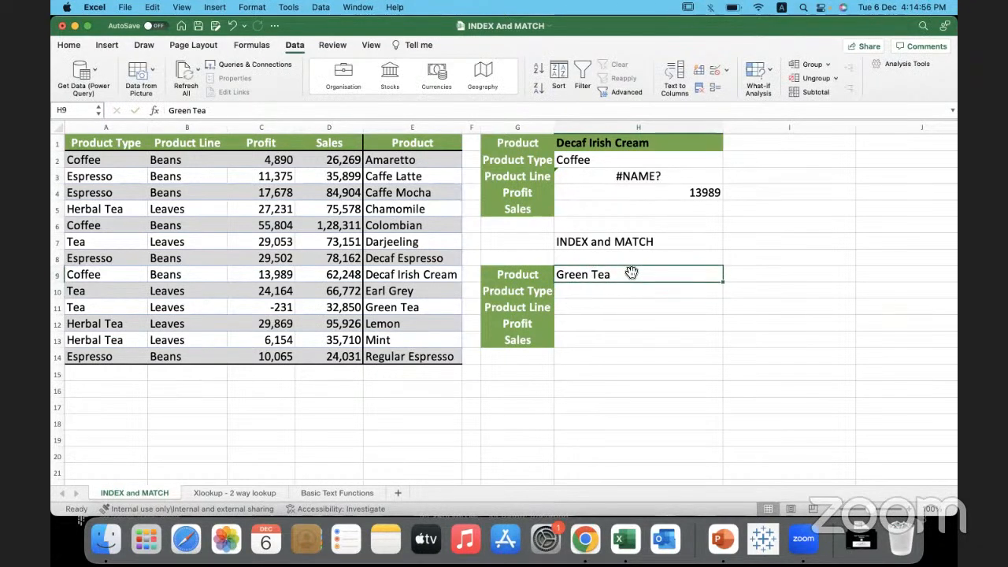
- Enter the formula =INDEX(A2:A14,10) in H10 to return the product type of Green Tea
{"action": "left_click", "coordinate": [600, 294]}
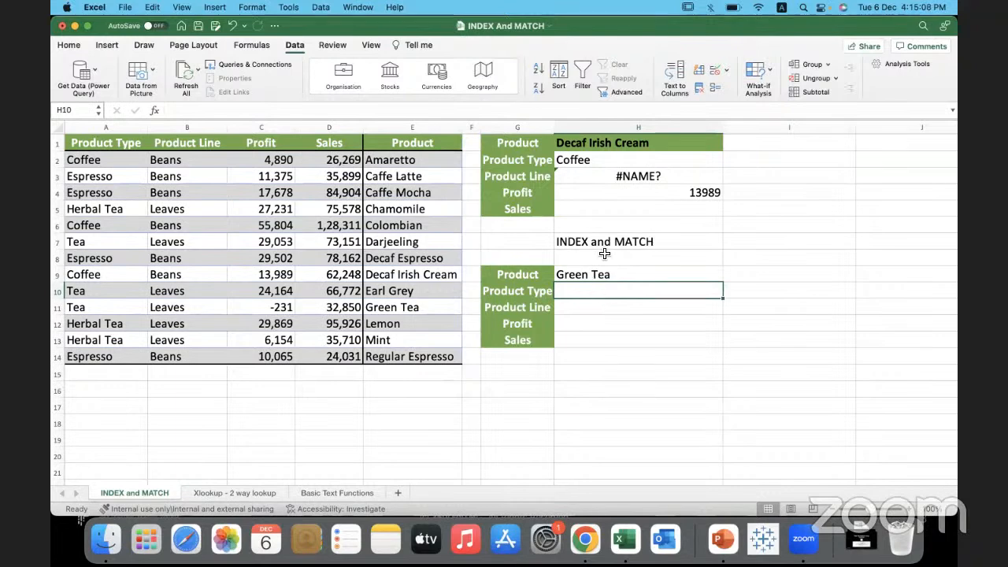
{"action": "type", "text": "="}
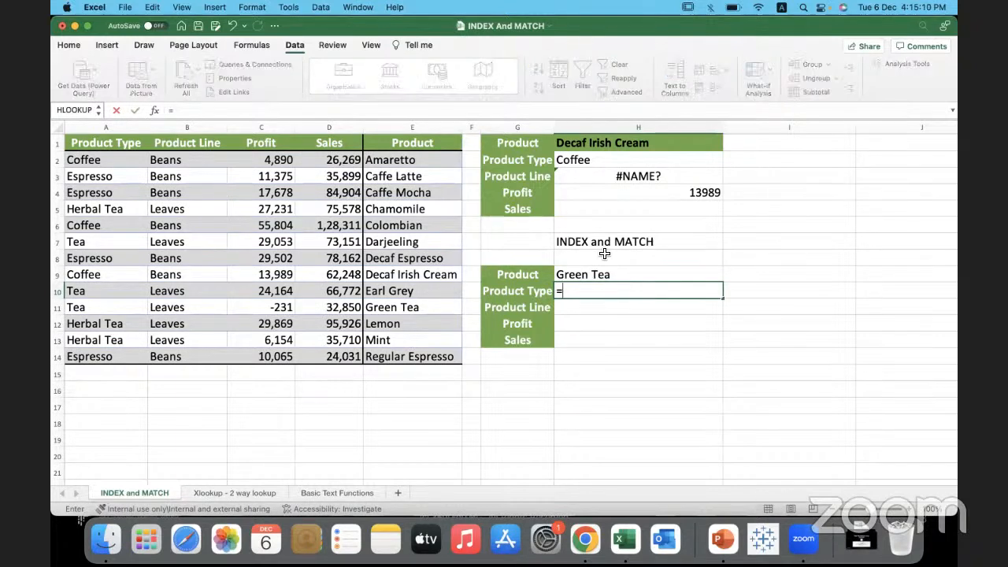
{"action": "type", "text": "inde"}
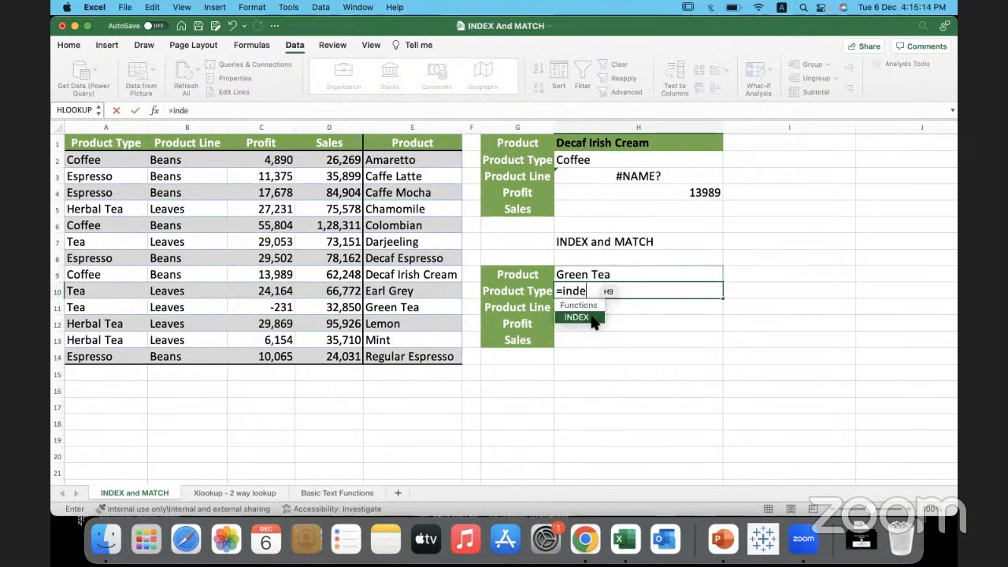
{"action": "double_click", "coordinate": [593, 317]}
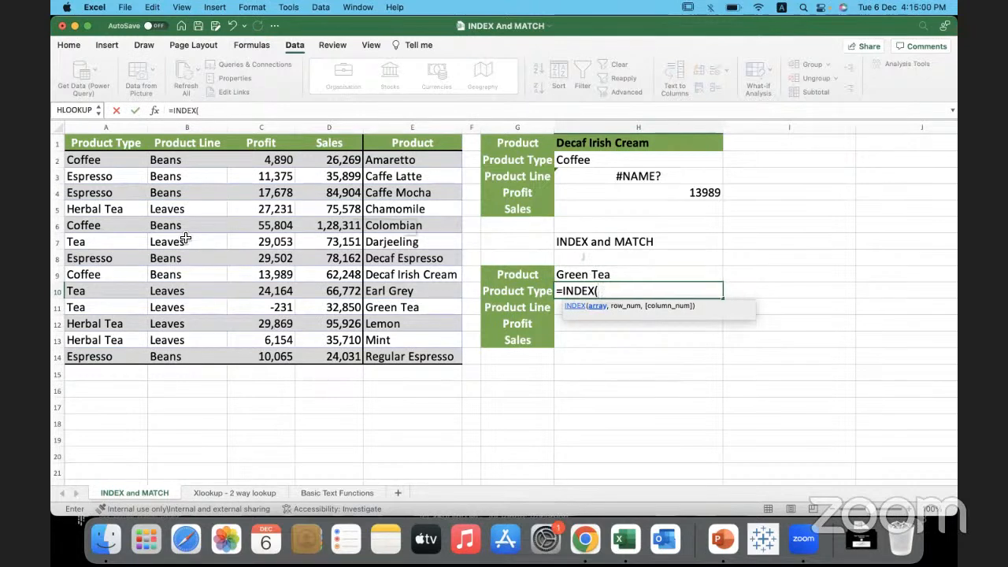
{"action": "left_click_drag", "start_coordinate": [128, 163], "coordinate": [118, 359]}
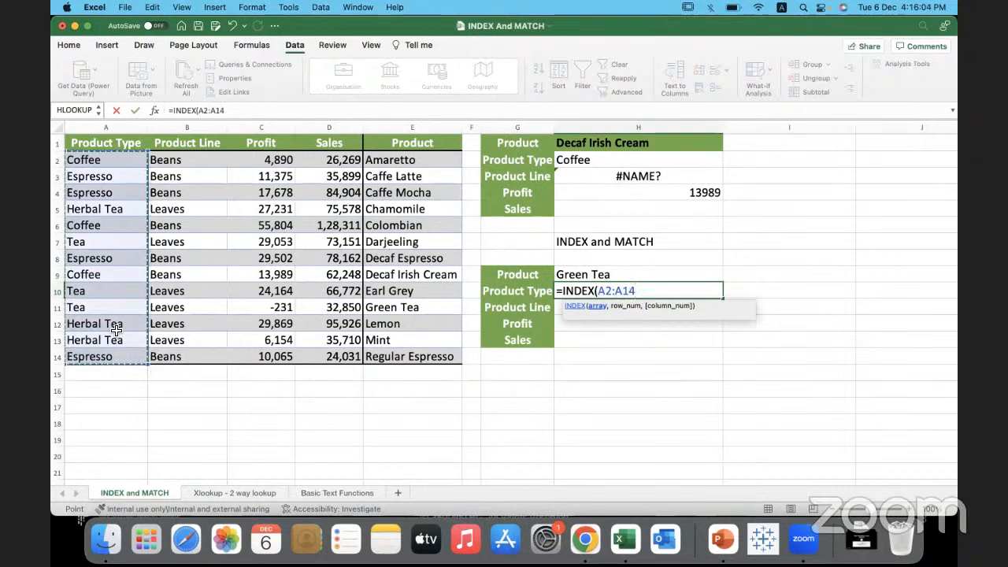
{"action": "type", "text": ","}
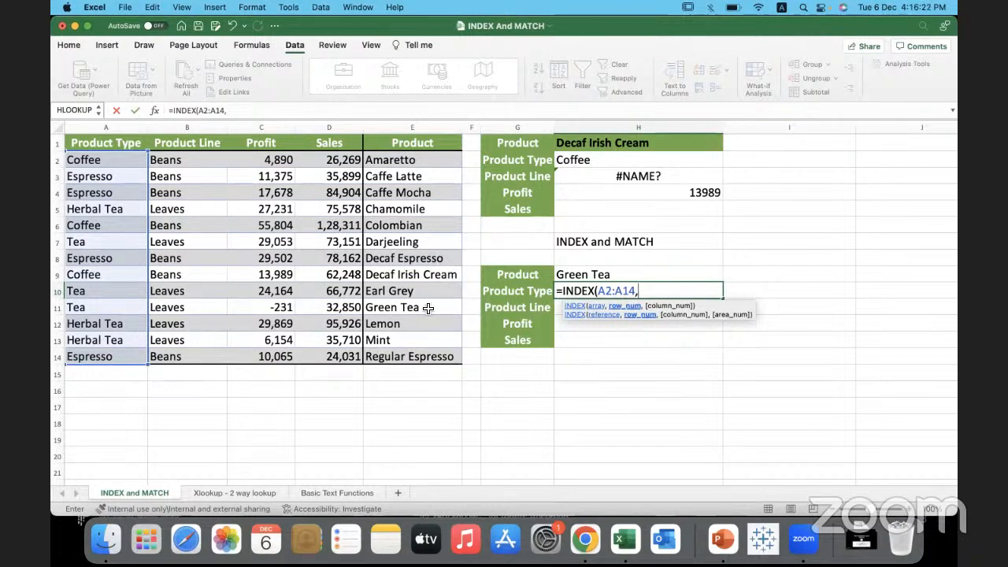
{"action": "type", "text": "10)"}
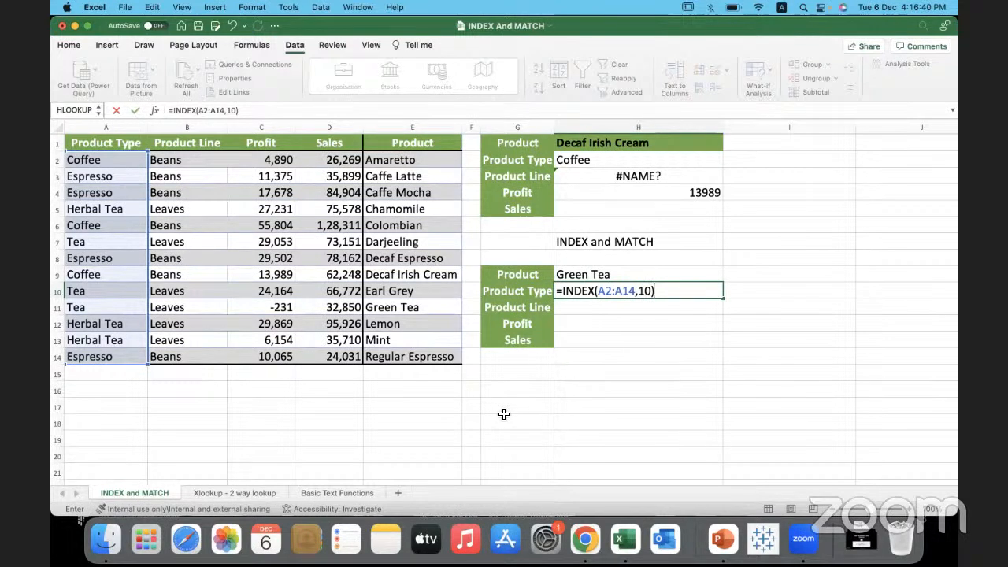
{"action": "key", "text": "Return"}
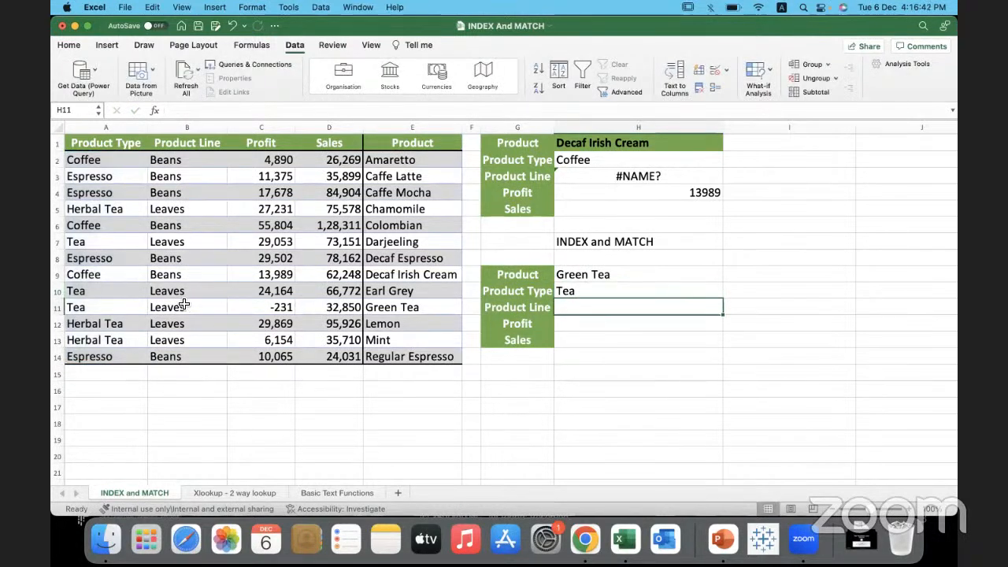
{"action": "left_click", "coordinate": [128, 308]}
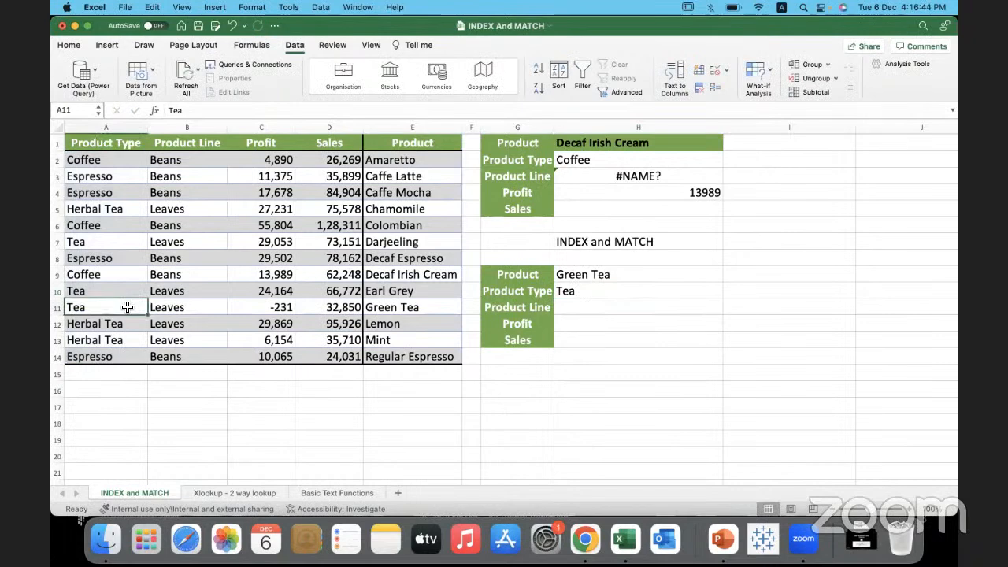
- Add a list data validation with an in-cell drop-down to H9, using $E$2:$E$14 as its source
{"action": "left_click", "coordinate": [663, 276]}
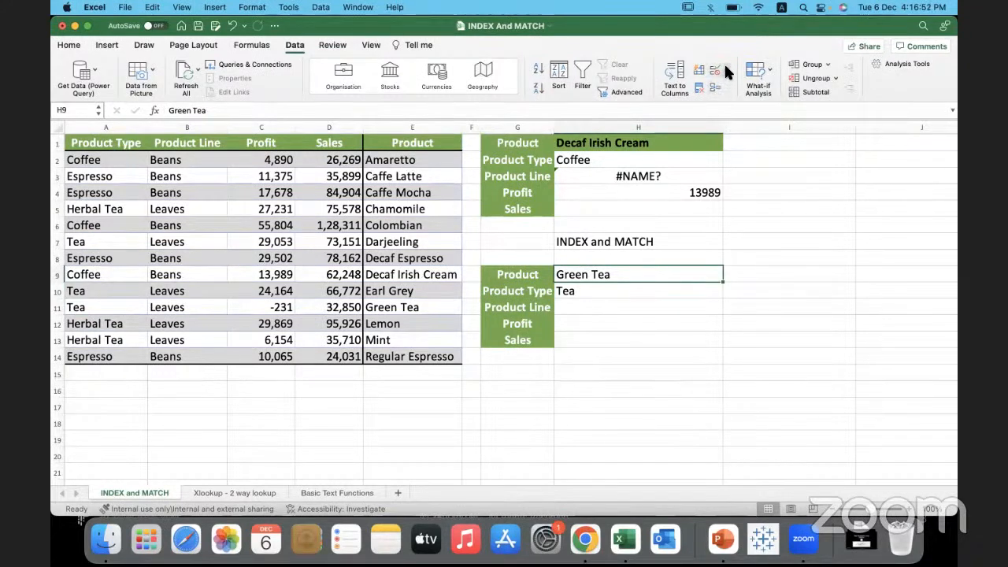
{"action": "left_click", "coordinate": [295, 45]}
{"action": "left_click", "coordinate": [294, 45]}
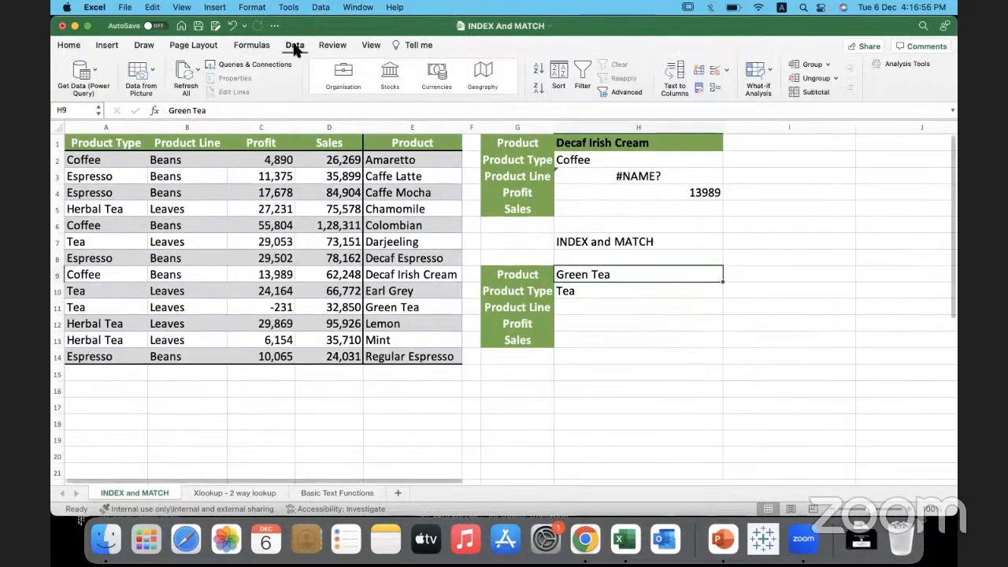
{"action": "left_click", "coordinate": [725, 71]}
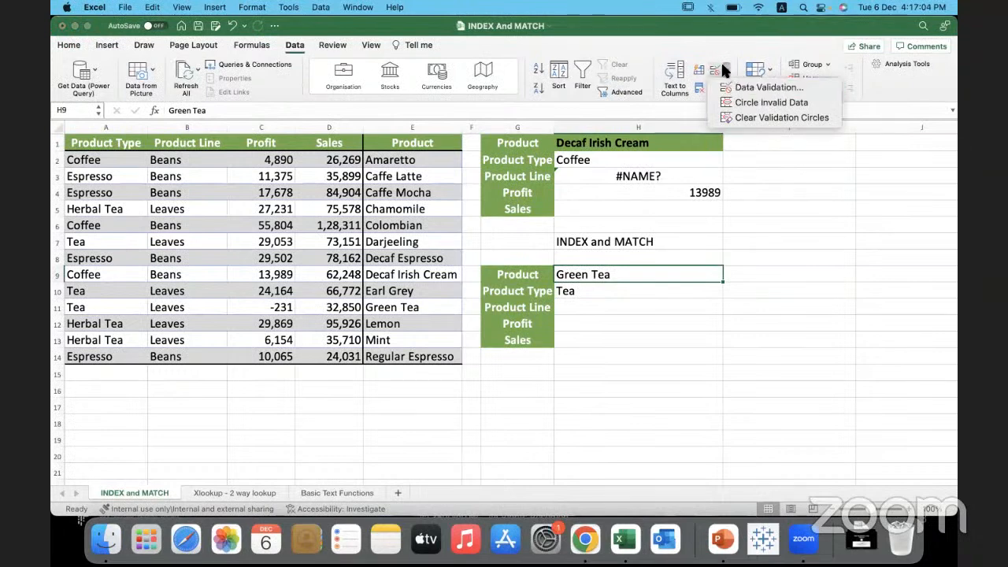
{"action": "left_click", "coordinate": [742, 88]}
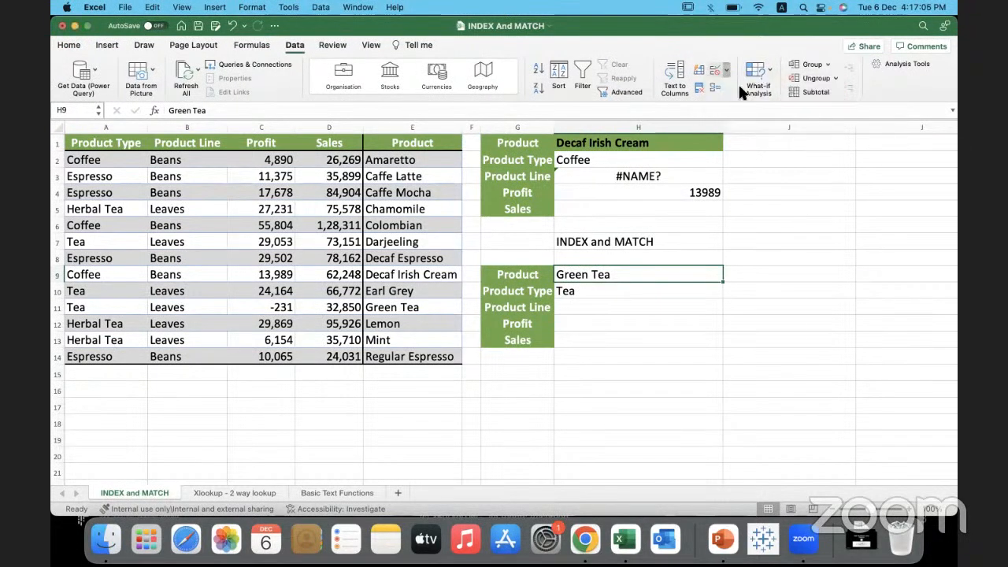
{"action": "left_click", "coordinate": [490, 161]}
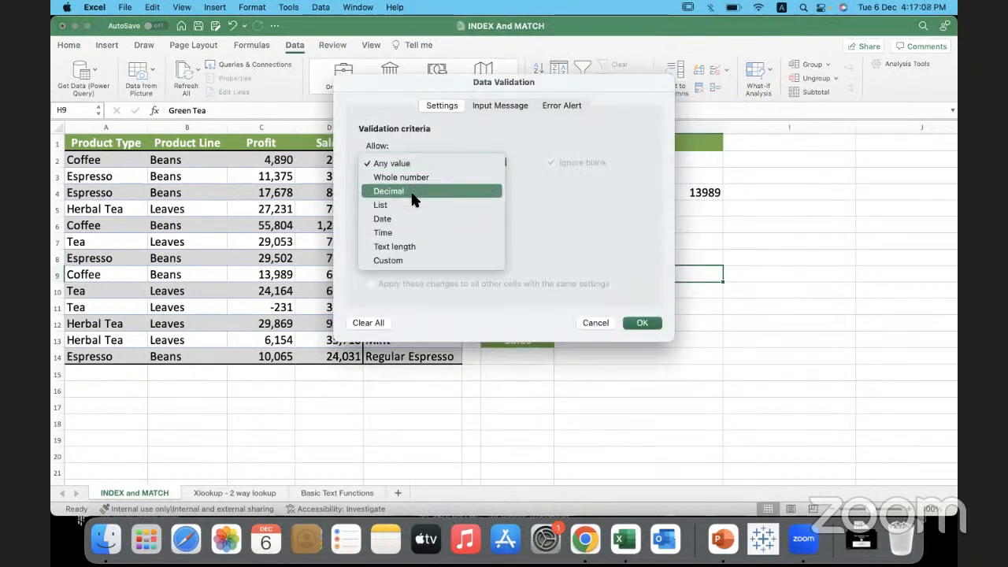
{"action": "left_click", "coordinate": [398, 206]}
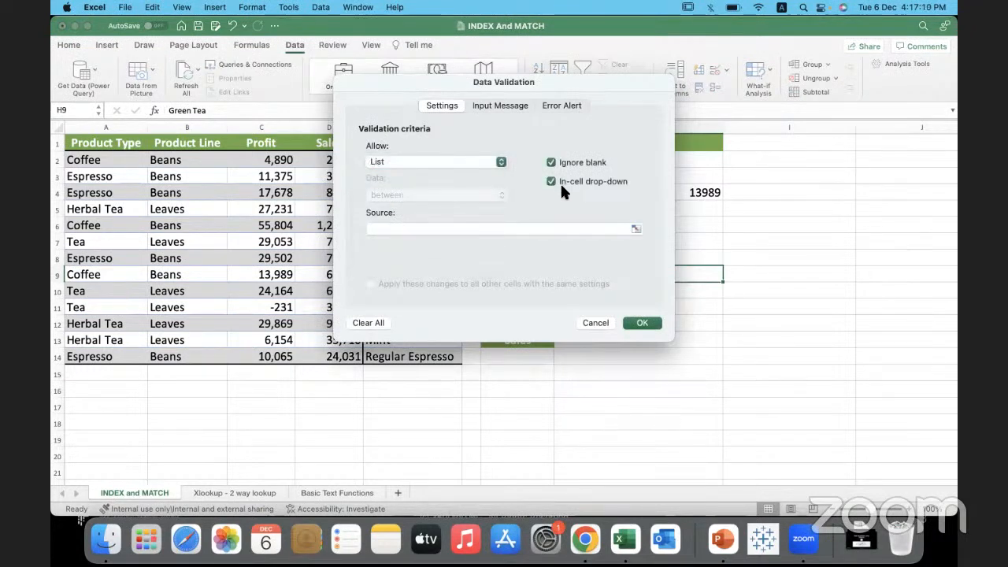
{"action": "left_click", "coordinate": [635, 228]}
{"action": "left_click", "coordinate": [390, 161]}
{"action": "left_click_drag", "start_coordinate": [391, 167], "coordinate": [392, 358]}
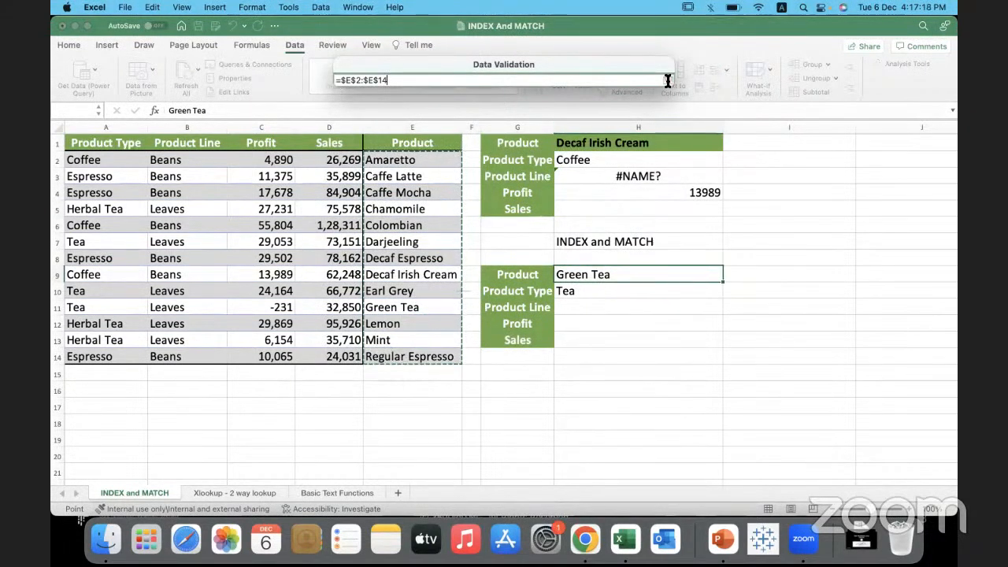
{"action": "left_click", "coordinate": [667, 80]}
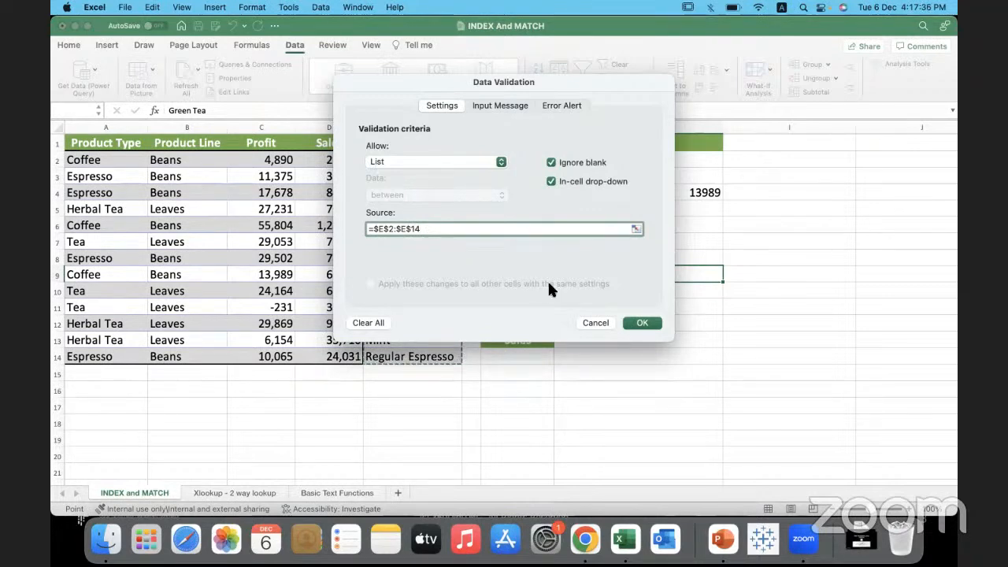
{"action": "left_click", "coordinate": [642, 324]}
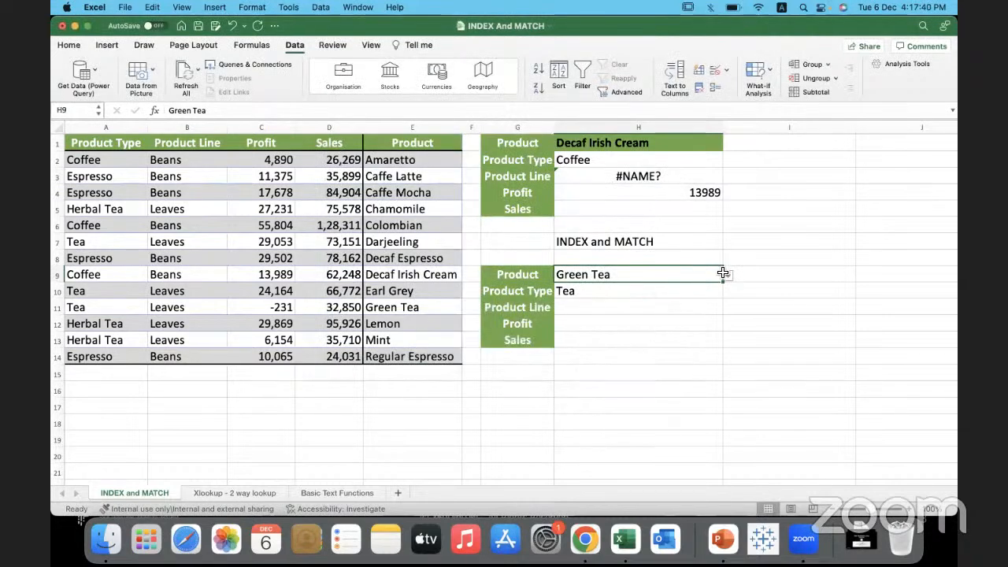
- Choose Caffe Mocha as the product in H9 and inspect the product type formula in H10
{"action": "left_click", "coordinate": [726, 273]}
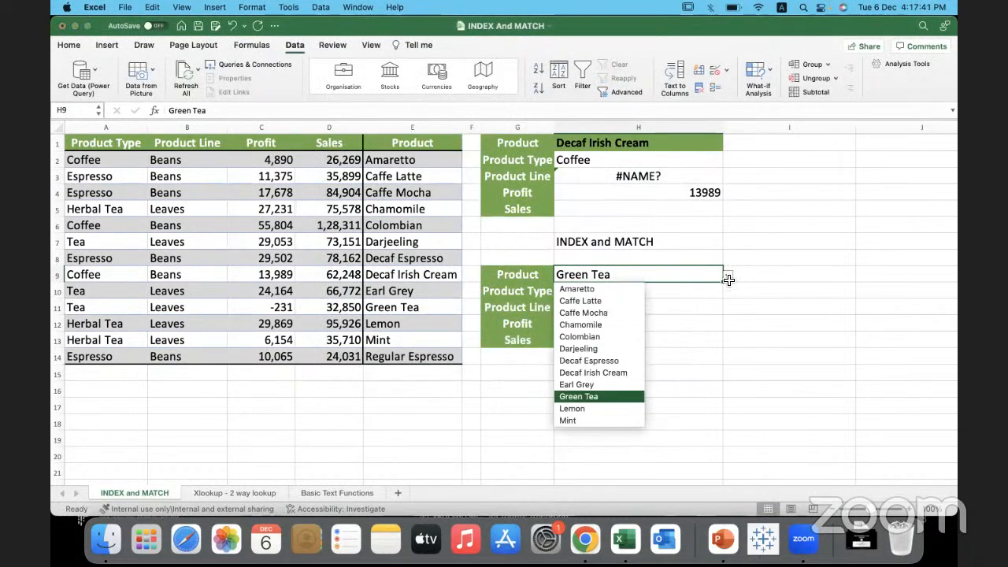
{"action": "left_click", "coordinate": [614, 314]}
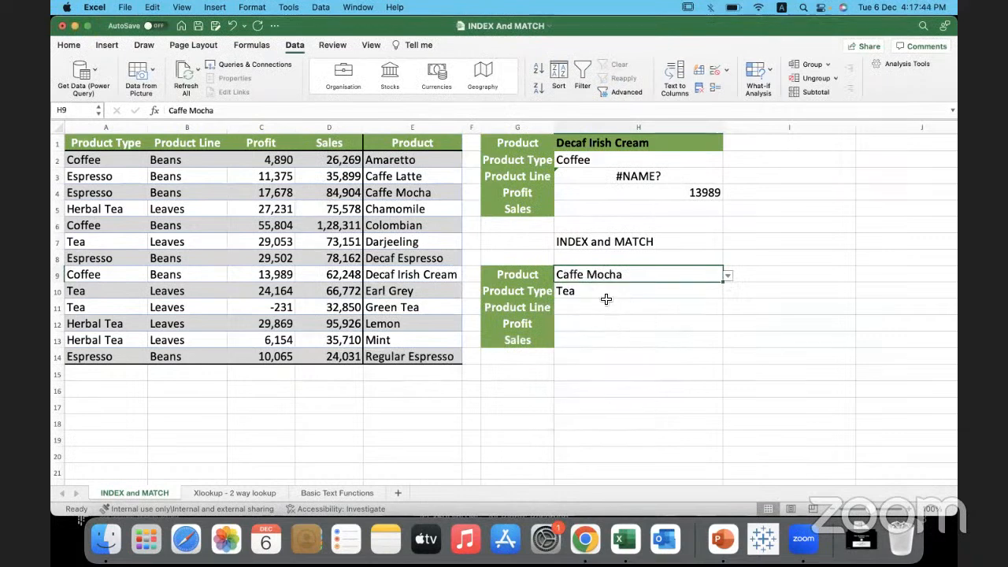
{"action": "left_click", "coordinate": [617, 290]}
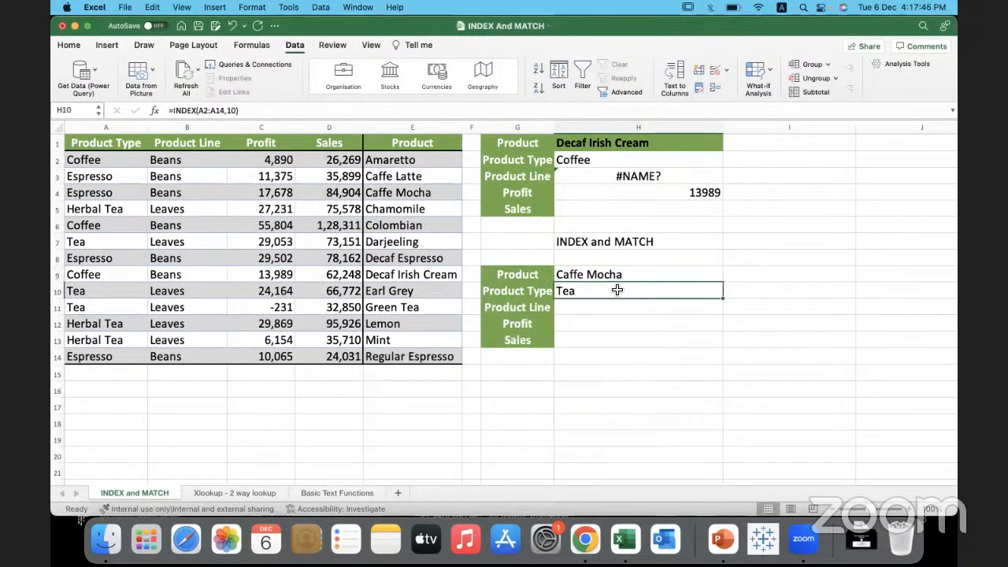
{"action": "left_click", "coordinate": [641, 277]}
- Replace the fixed row number in H10 with a MATCH so the formula reads =INDEX(A2:A14,match(H9,E2:E14))
{"action": "left_click", "coordinate": [614, 294]}
{"action": "double_click", "coordinate": [613, 292]}
{"action": "left_click_drag", "start_coordinate": [650, 292], "coordinate": [640, 292]}
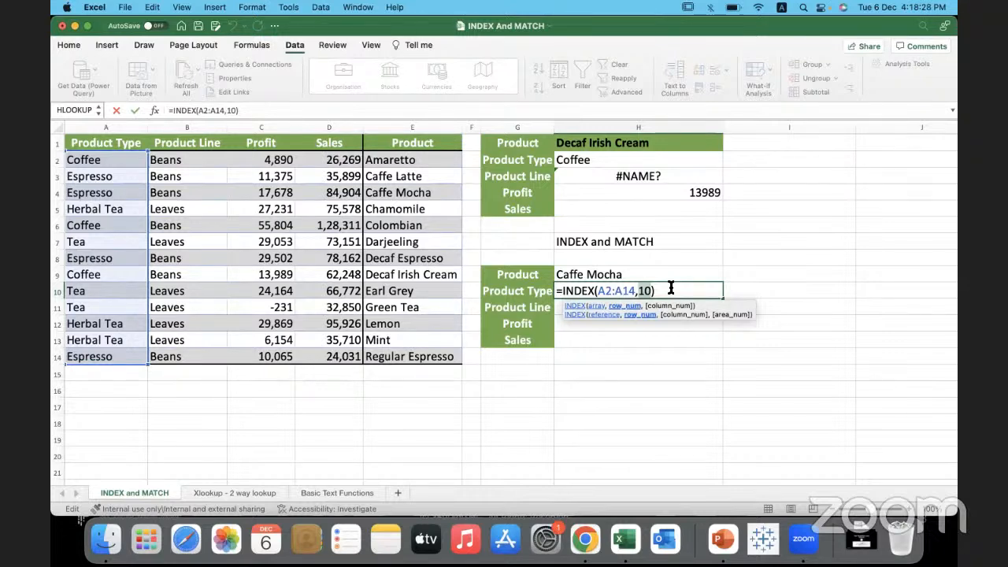
{"action": "type", "text": "match("}
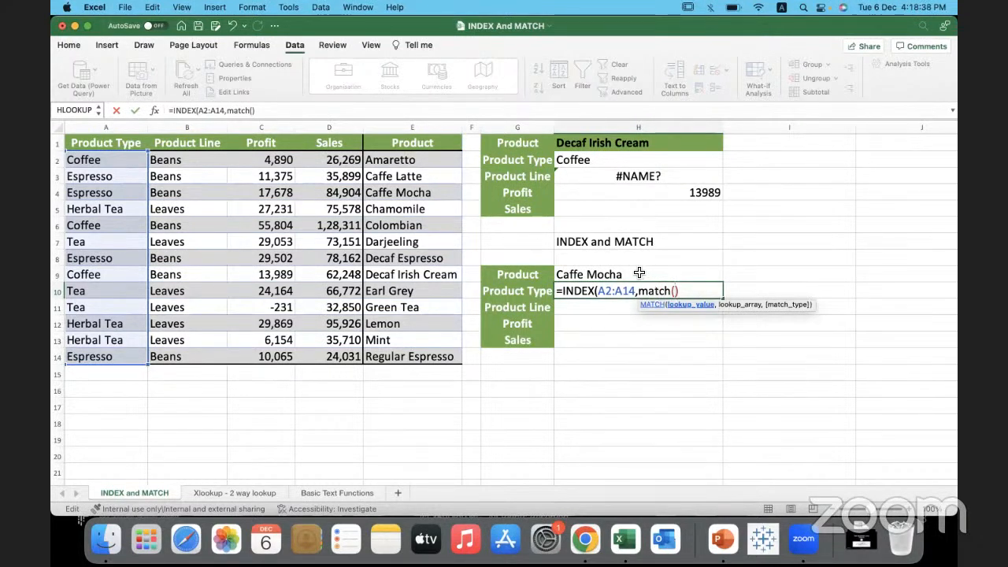
{"action": "left_click", "coordinate": [639, 273]}
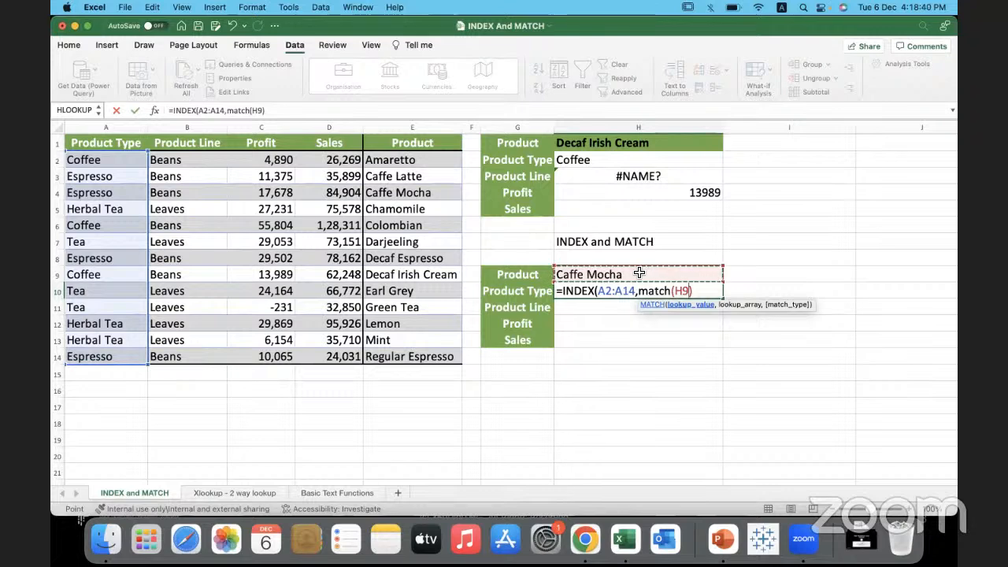
{"action": "type", "text": ","}
{"action": "left_click_drag", "start_coordinate": [454, 160], "coordinate": [444, 363]}
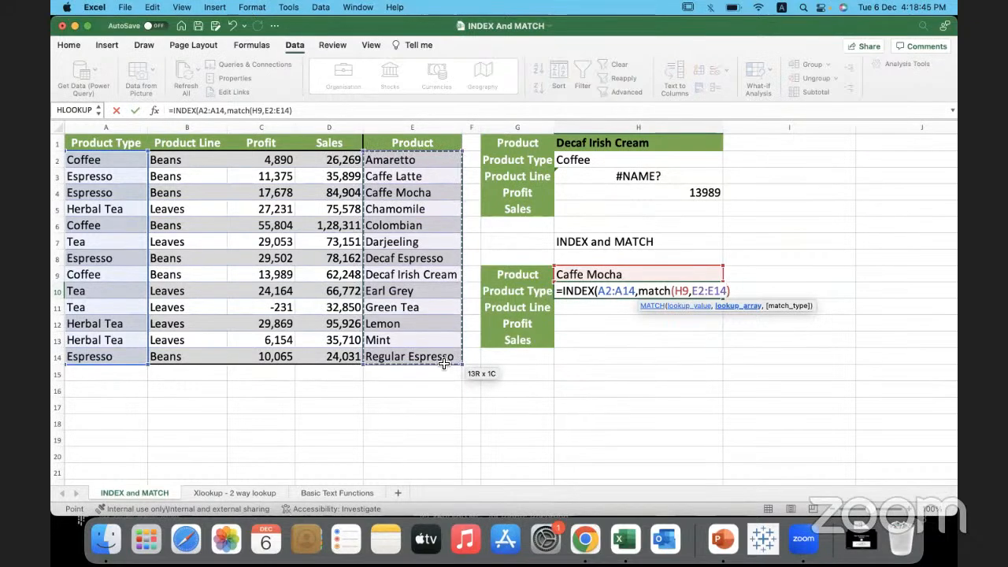
{"action": "key", "text": "Right"}
{"action": "key", "text": "Left"}
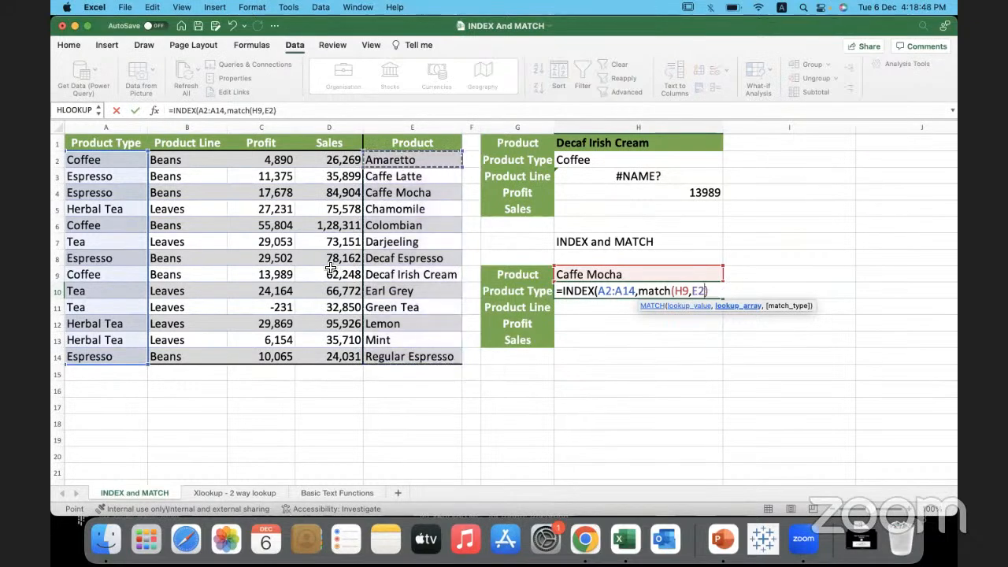
{"action": "left_click_drag", "start_coordinate": [418, 160], "coordinate": [424, 356]}
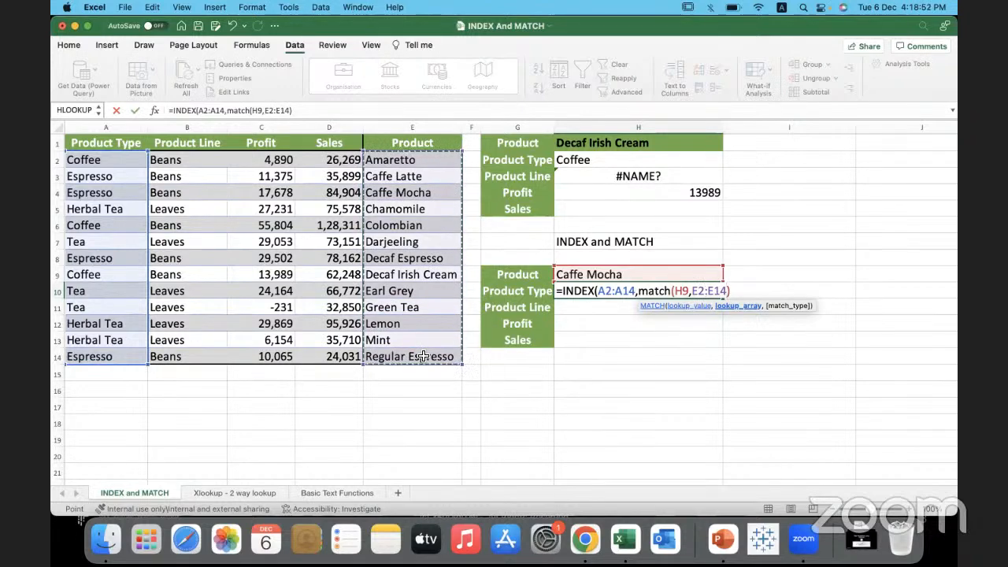
{"action": "key", "text": "Return"}
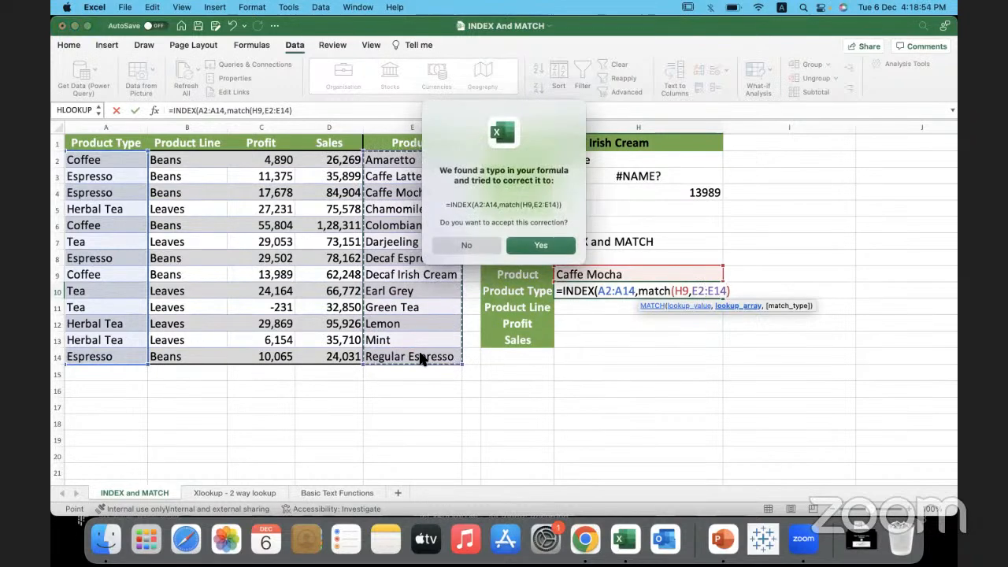
{"action": "key", "text": "Return"}
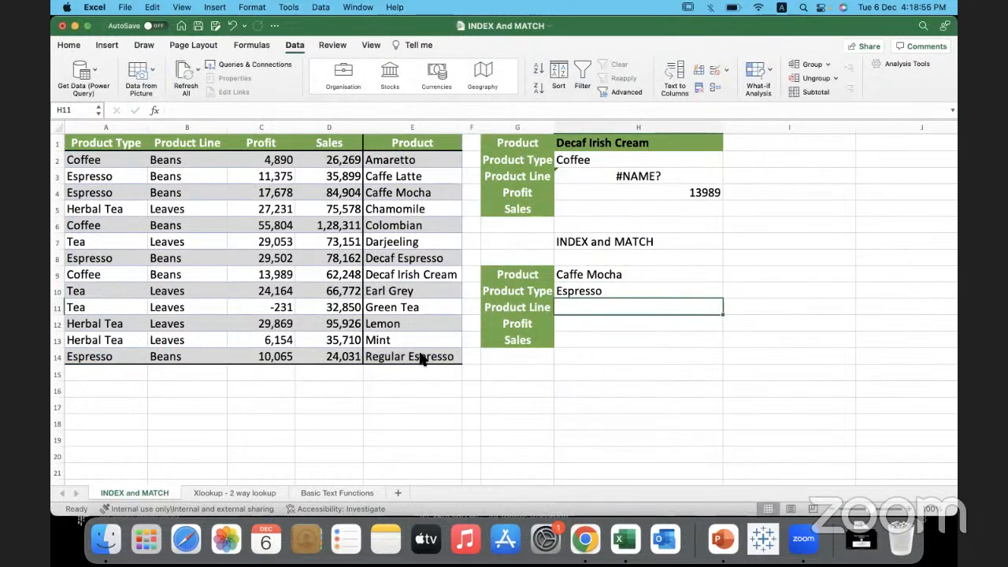
- Choose Colombian as the product in H9 to test the product type lookup
{"action": "left_click", "coordinate": [646, 279]}
{"action": "left_click", "coordinate": [728, 275]}
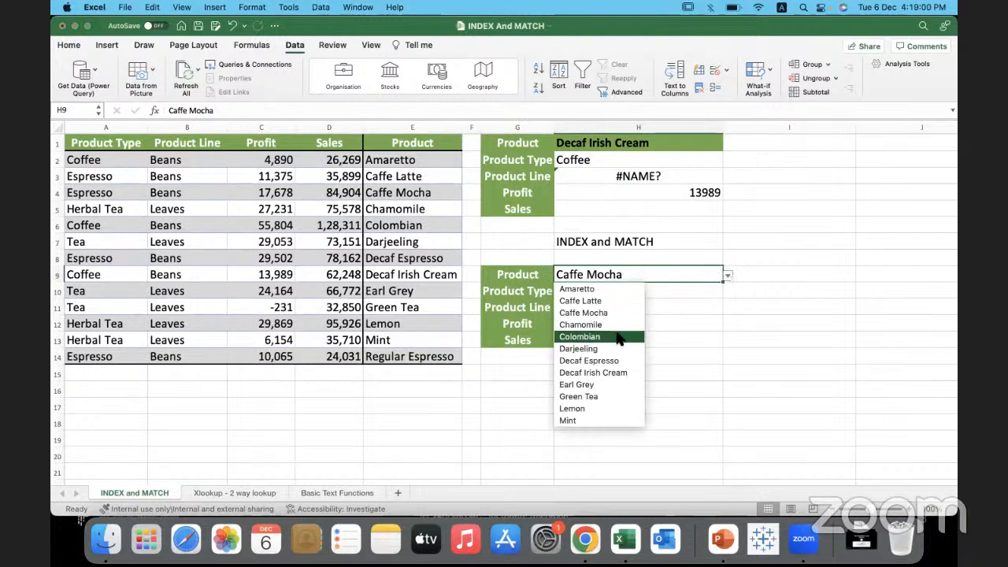
{"action": "left_click", "coordinate": [611, 338]}
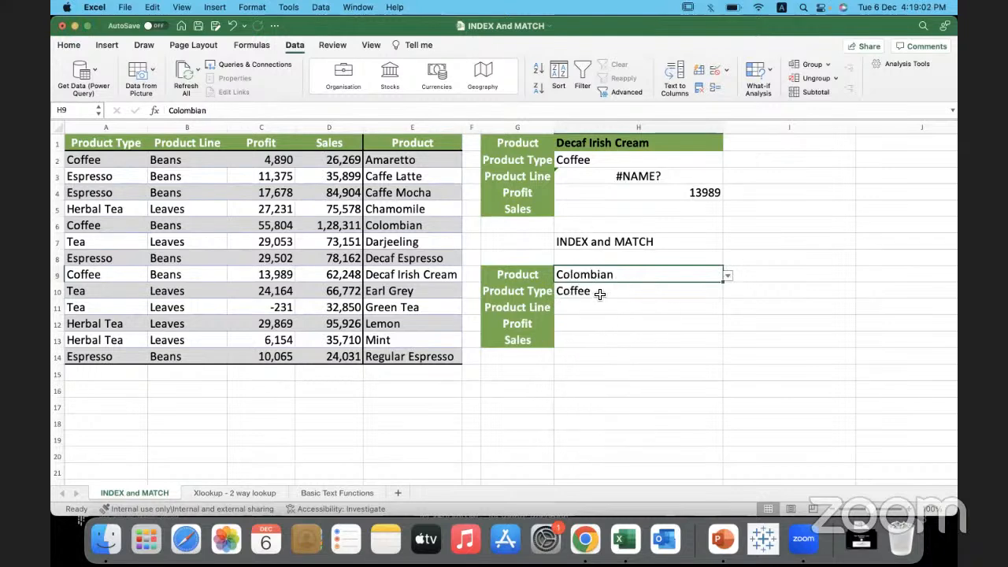
- Start an INDEX formula in H11 for the product line, with B2:B14 as the array
{"action": "left_click", "coordinate": [596, 311]}
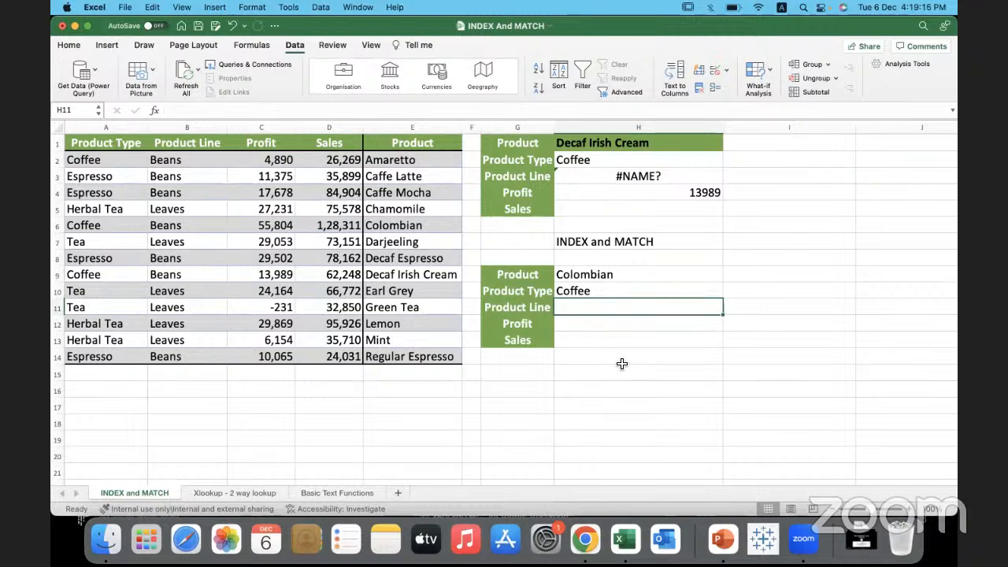
{"action": "type", "text": "=index"}
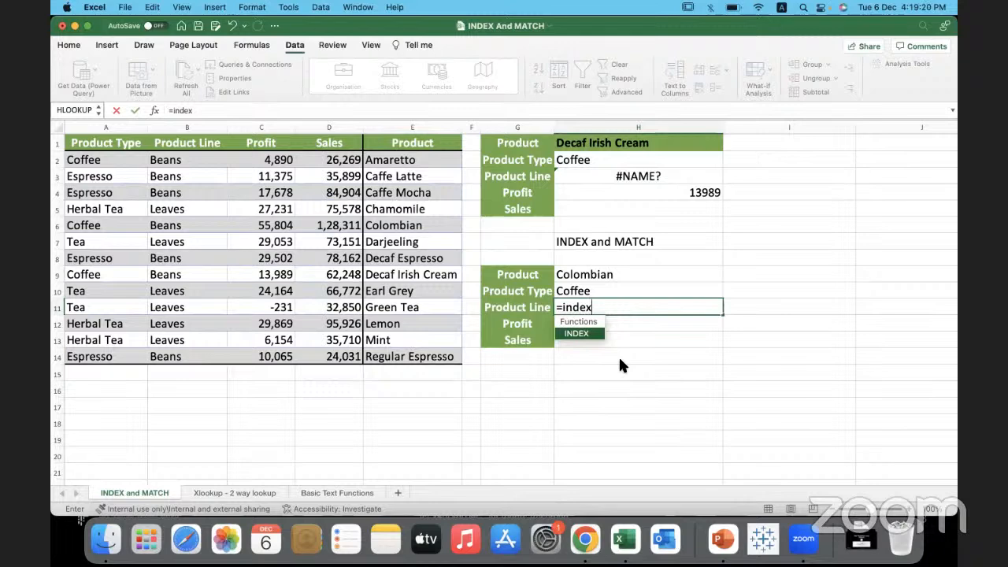
{"action": "type", "text": "("}
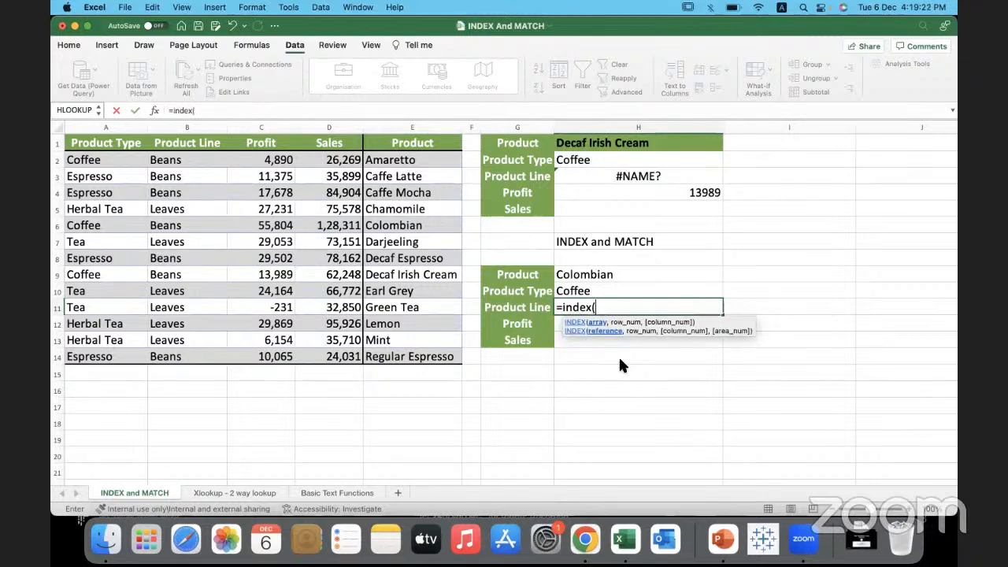
{"action": "left_click", "coordinate": [601, 325]}
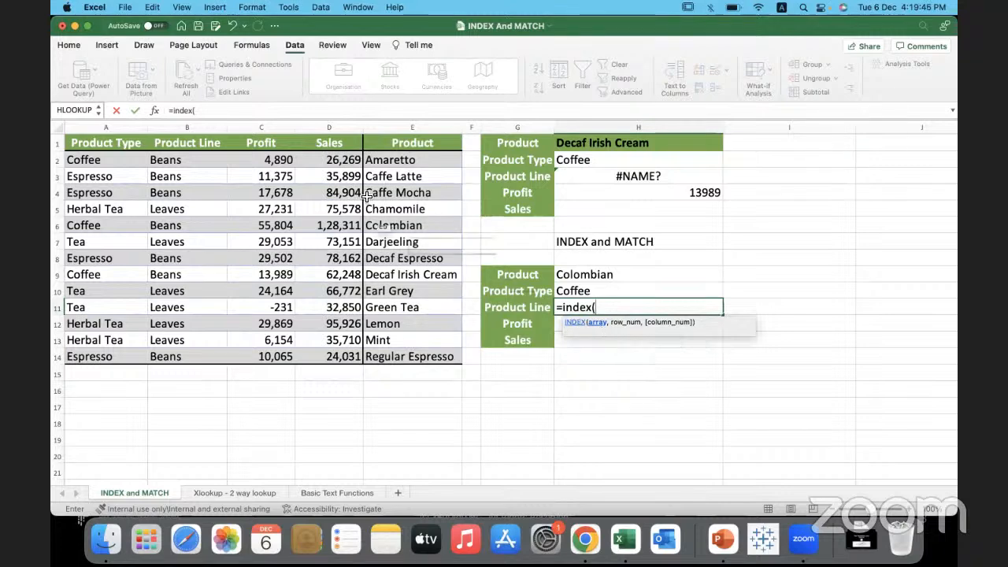
{"action": "left_click_drag", "start_coordinate": [189, 160], "coordinate": [200, 358]}
{"action": "type", "text": ","}
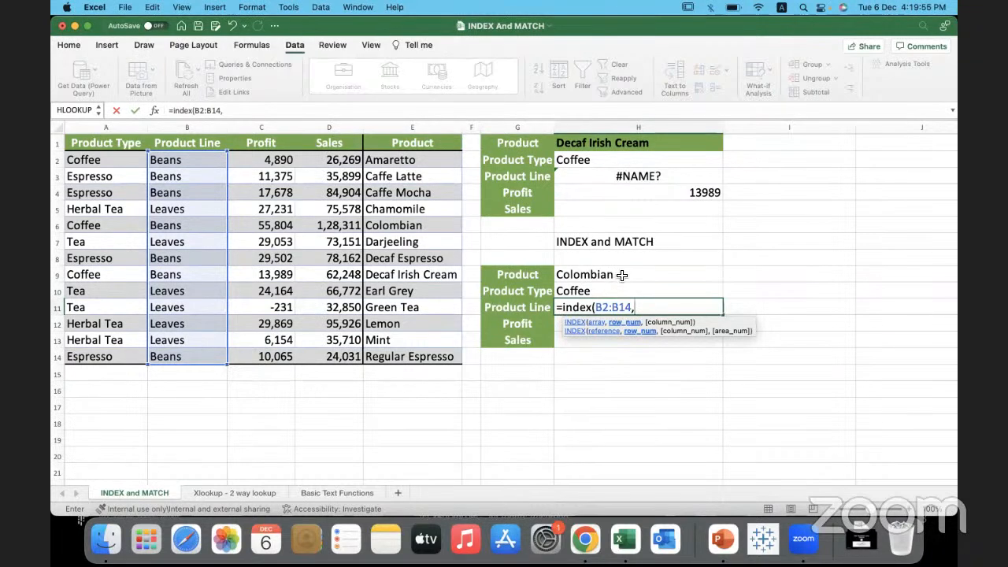
- Complete the H11 formula with match(H9,E2:E14)) as its row number and check it against the Colombian row of the table
{"action": "type", "text": "mt"}
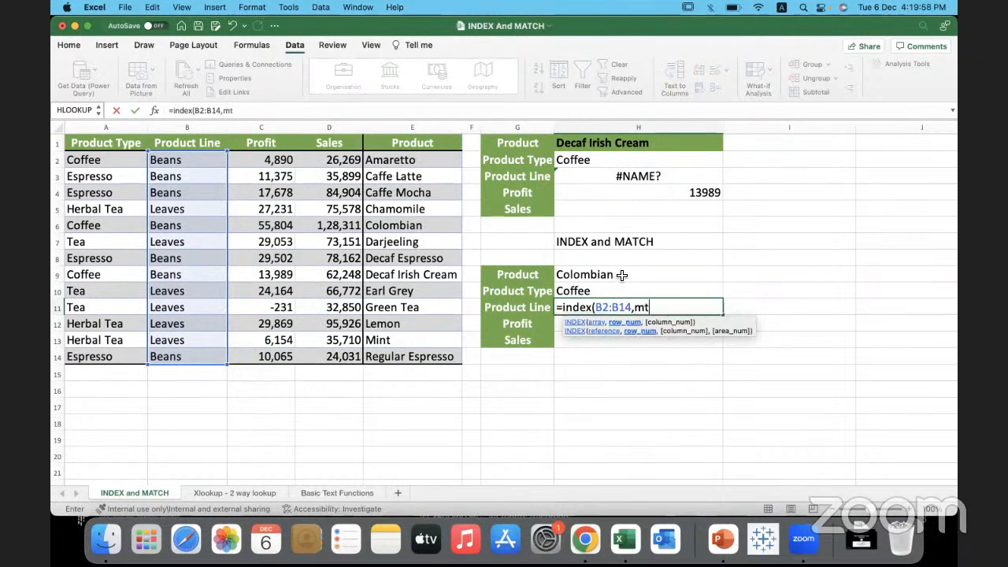
{"action": "type", "text": "a"}
{"action": "key", "text": "BackSpace"}
{"action": "key", "text": "BackSpace"}
{"action": "type", "text": "a"}
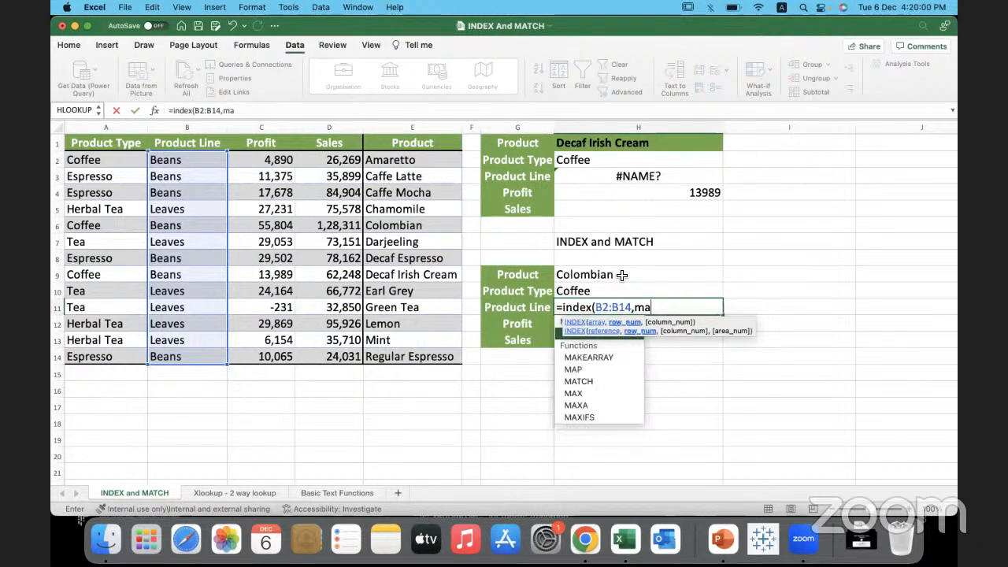
{"action": "type", "text": "tch"}
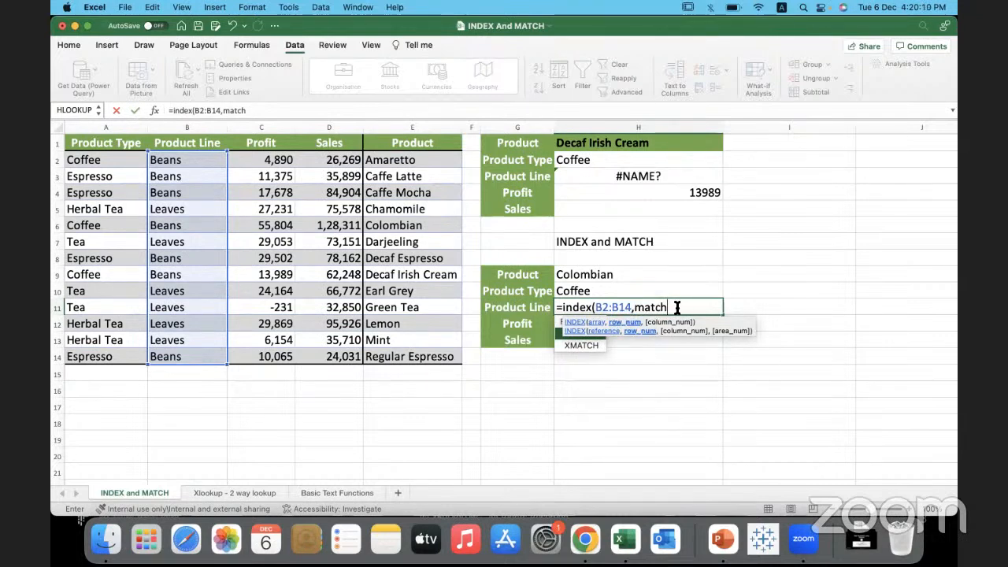
{"action": "type", "text": "("}
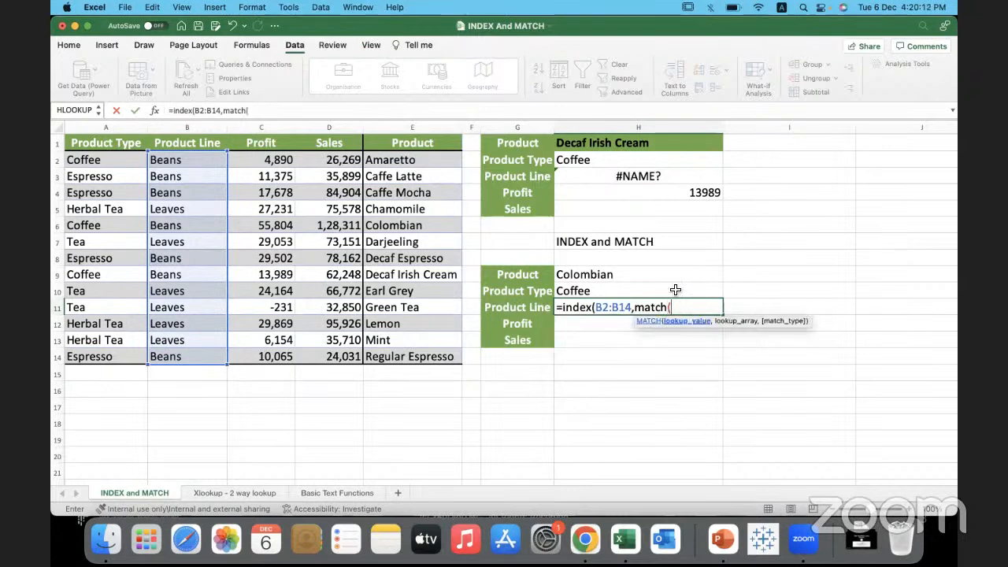
{"action": "left_click", "coordinate": [674, 276]}
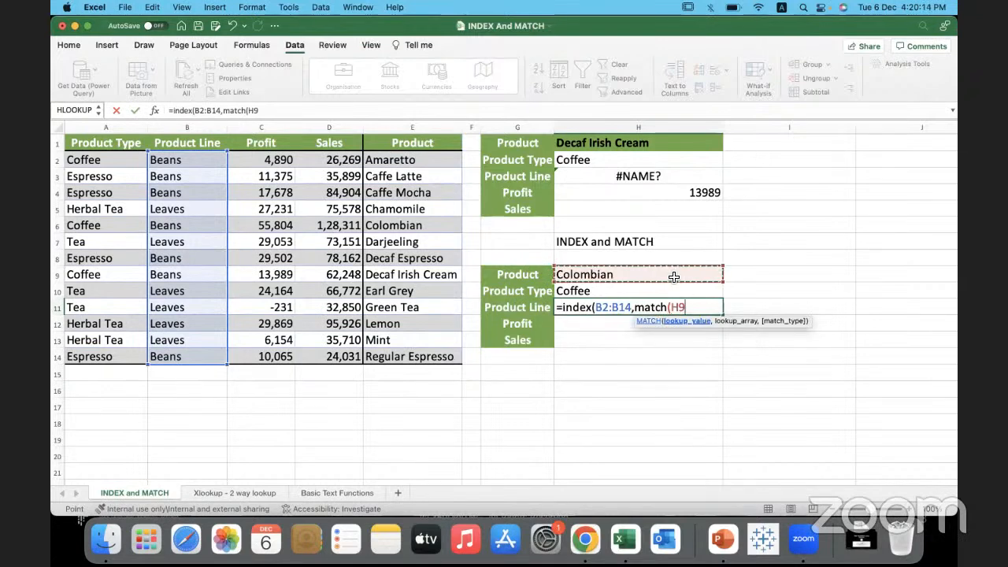
{"action": "type", "text": ","}
{"action": "left_click_drag", "start_coordinate": [423, 160], "coordinate": [411, 357]}
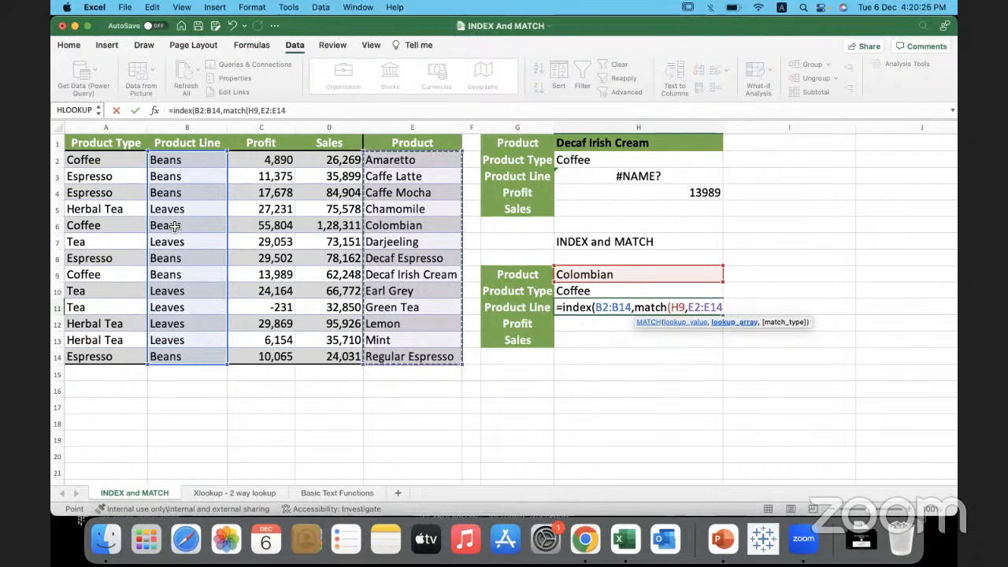
{"action": "type", "text": "))"}
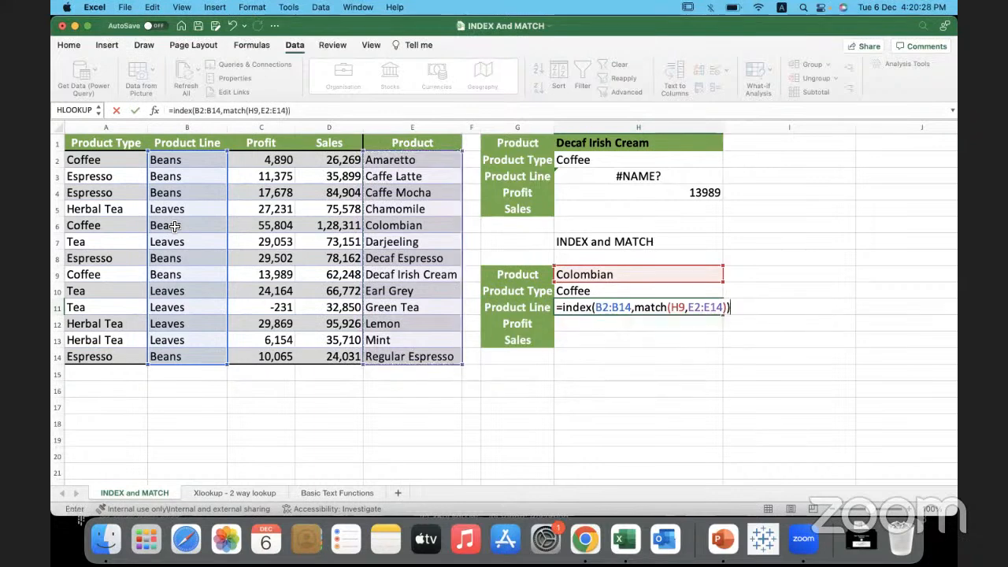
{"action": "left_click", "coordinate": [174, 226]}
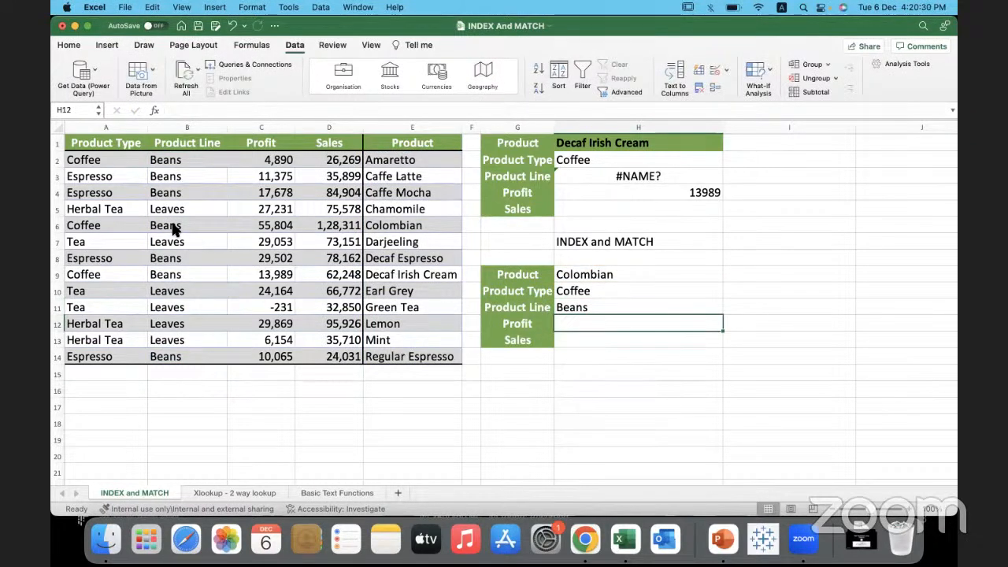
{"action": "left_click_drag", "start_coordinate": [376, 228], "coordinate": [192, 229]}
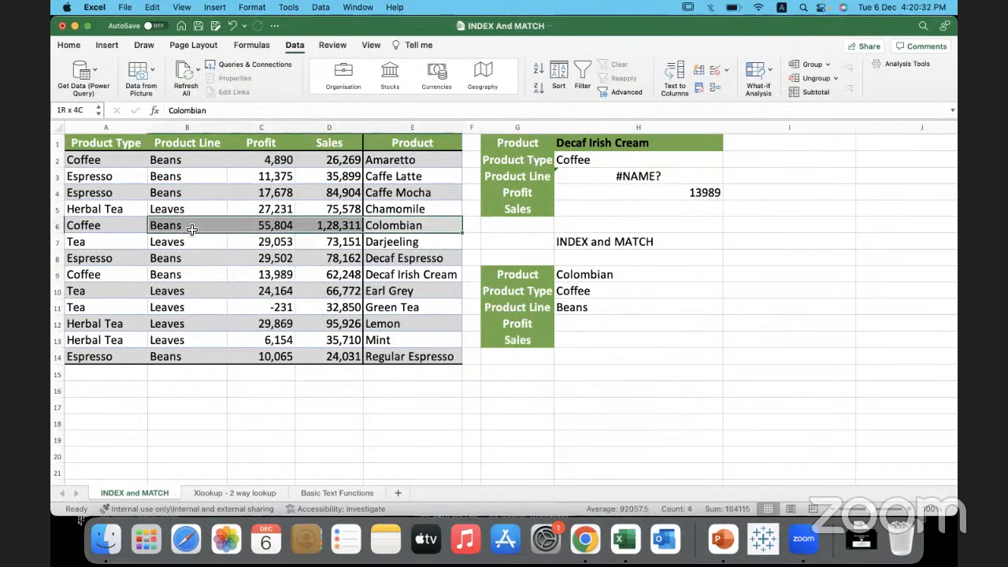
- Choose Mint as the product in H9 and compare the lookups with the Mint row of the table
{"action": "left_click", "coordinate": [682, 274]}
{"action": "left_click", "coordinate": [727, 275]}
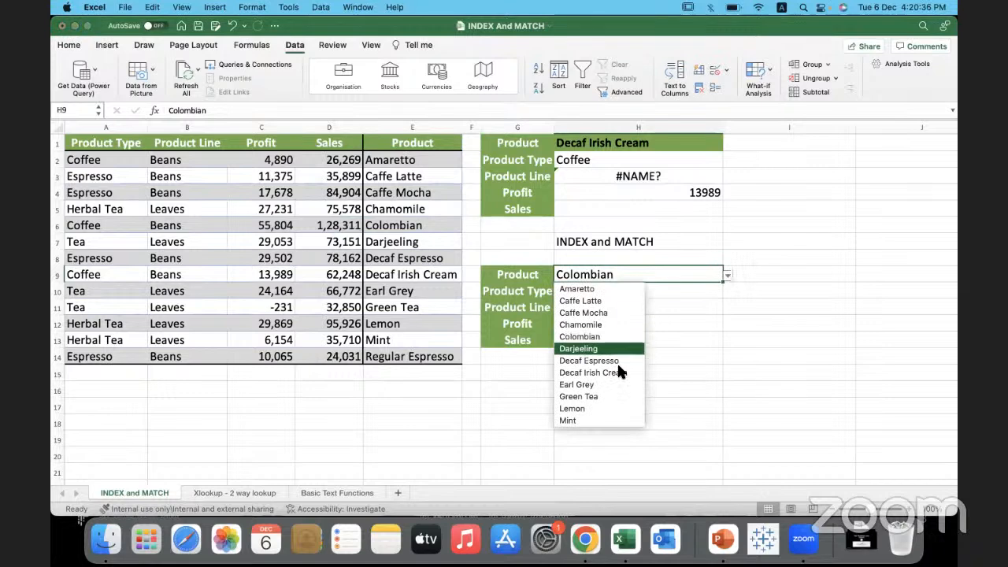
{"action": "left_click", "coordinate": [595, 421]}
{"action": "left_click", "coordinate": [393, 340]}
{"action": "left_click_drag", "start_coordinate": [392, 340], "coordinate": [205, 340]}
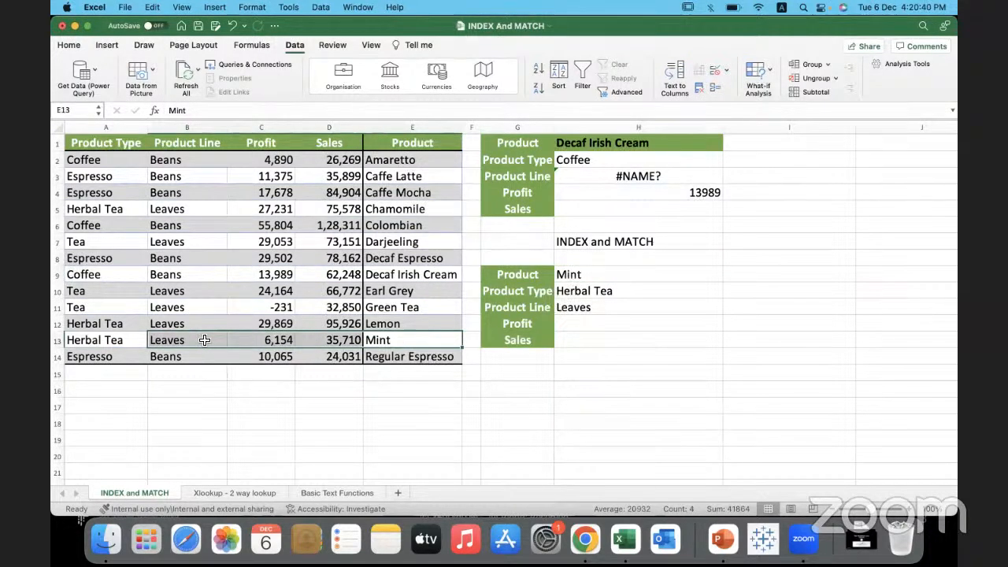
- Create a defined name for column A from its top-row heading, Product Type
{"action": "left_click", "coordinate": [597, 326]}
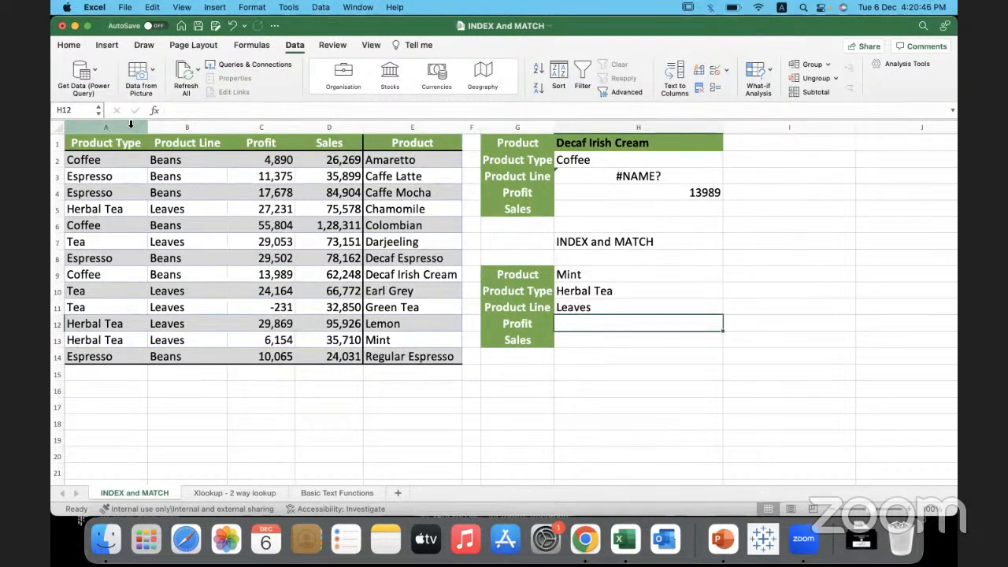
{"action": "left_click", "coordinate": [105, 127]}
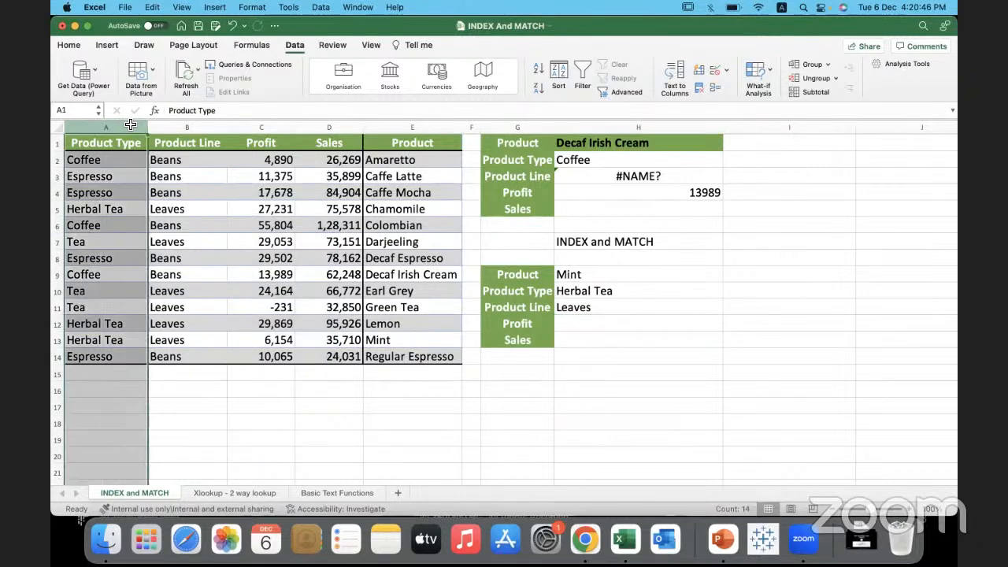
{"action": "left_click", "coordinate": [252, 45]}
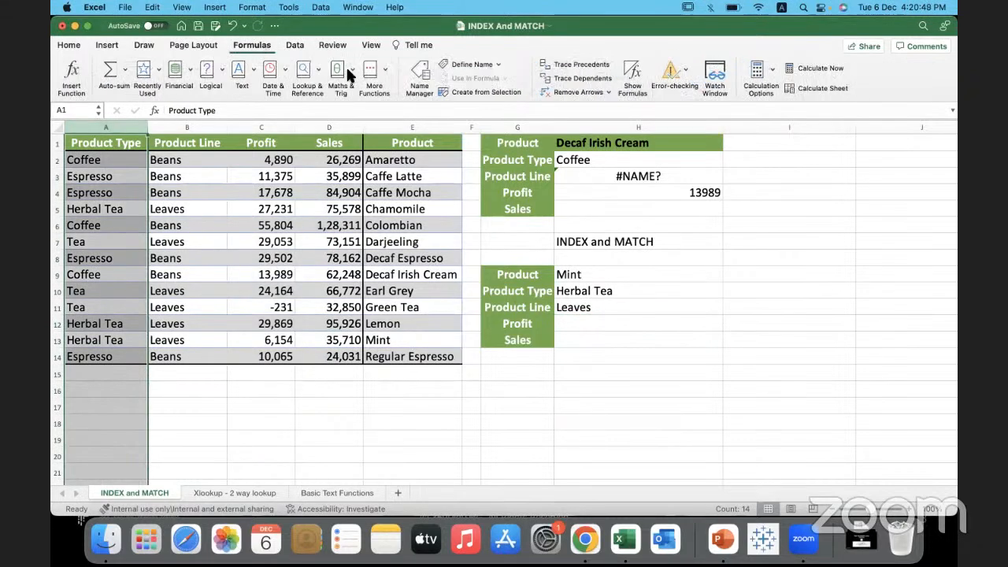
{"action": "left_click", "coordinate": [465, 94]}
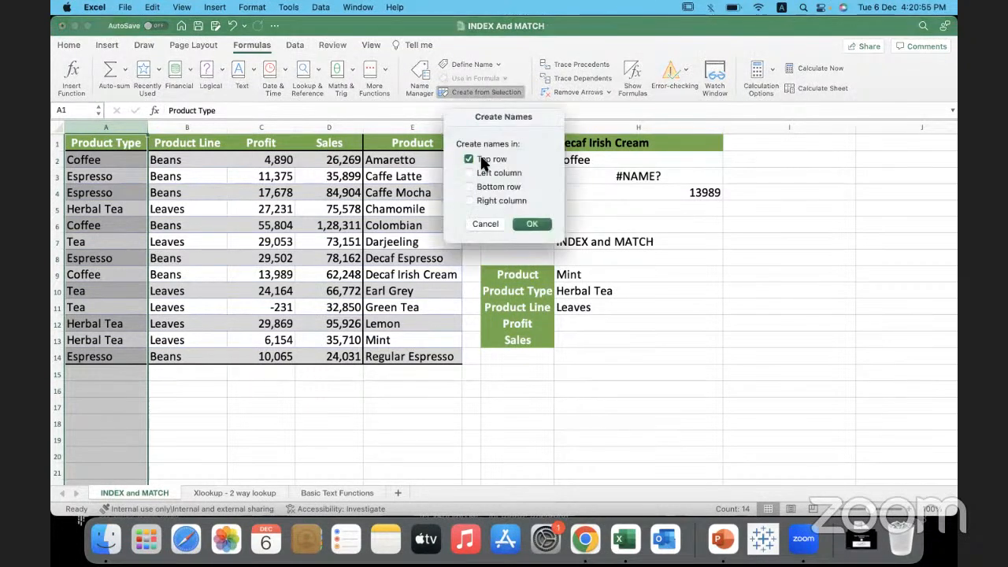
{"action": "left_click", "coordinate": [533, 224]}
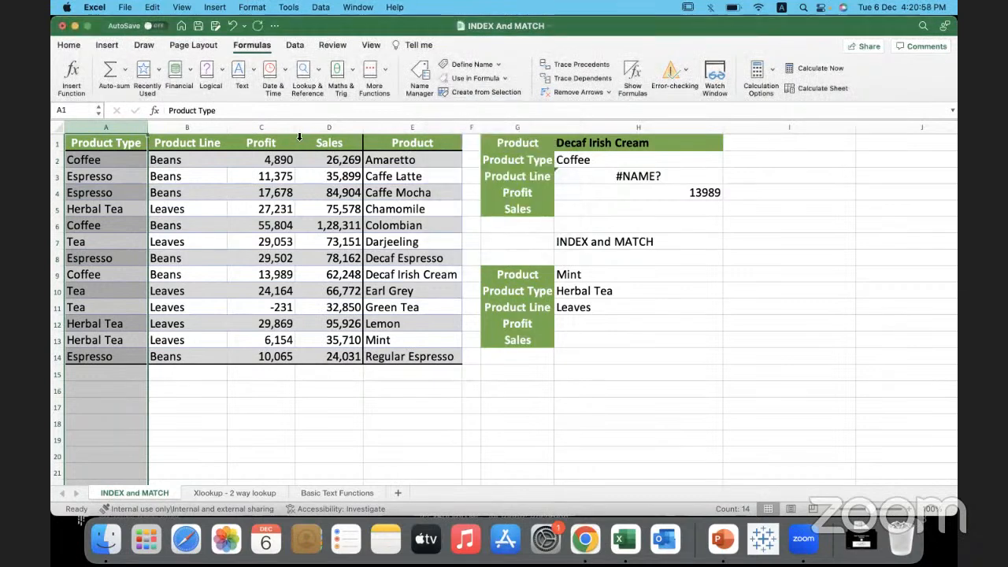
- Create defined names for columns B and C from their top-row headings, Product Line and Profit
{"action": "left_click", "coordinate": [186, 127]}
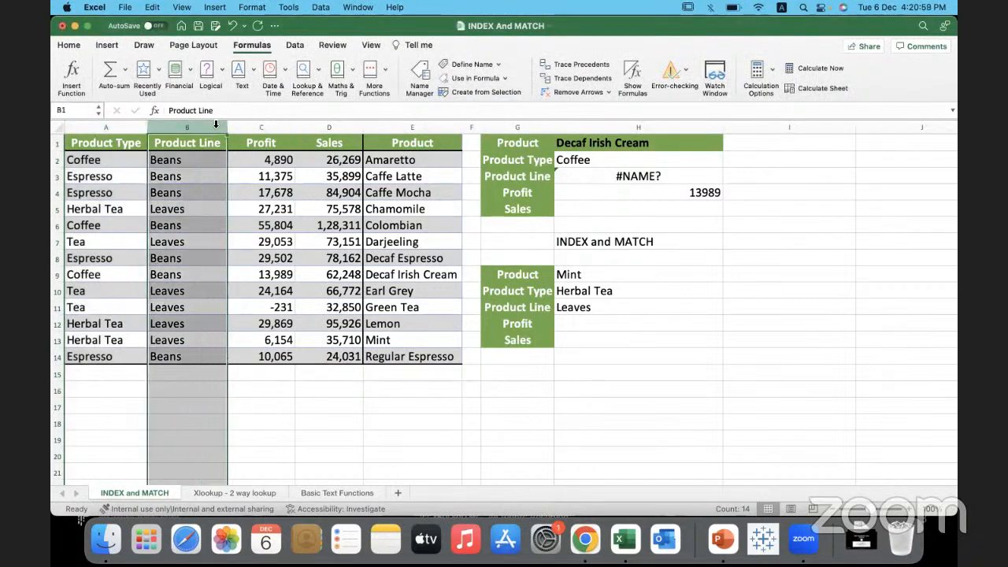
{"action": "left_click", "coordinate": [486, 92]}
{"action": "left_click", "coordinate": [526, 224]}
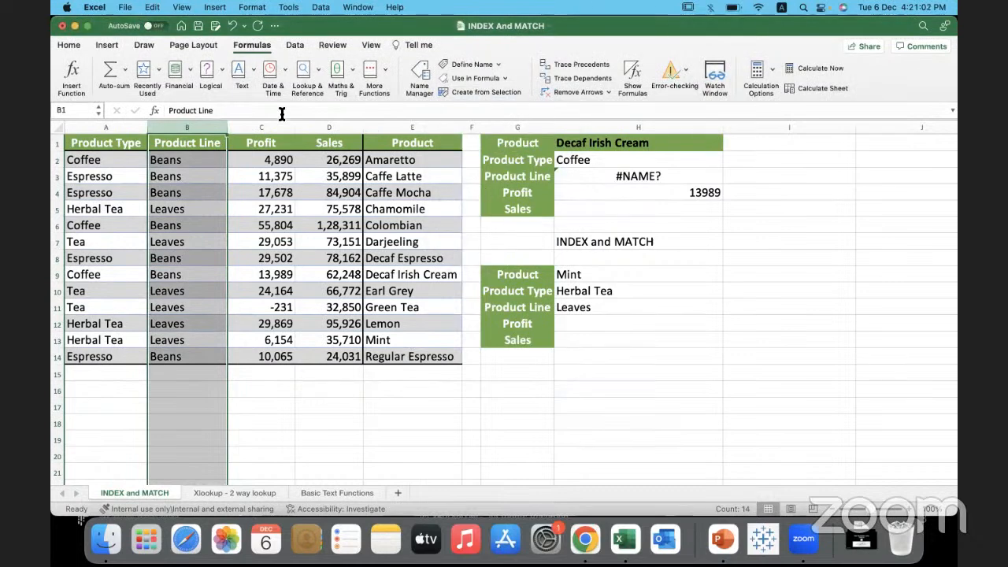
{"action": "left_click", "coordinate": [260, 127]}
{"action": "left_click", "coordinate": [479, 93]}
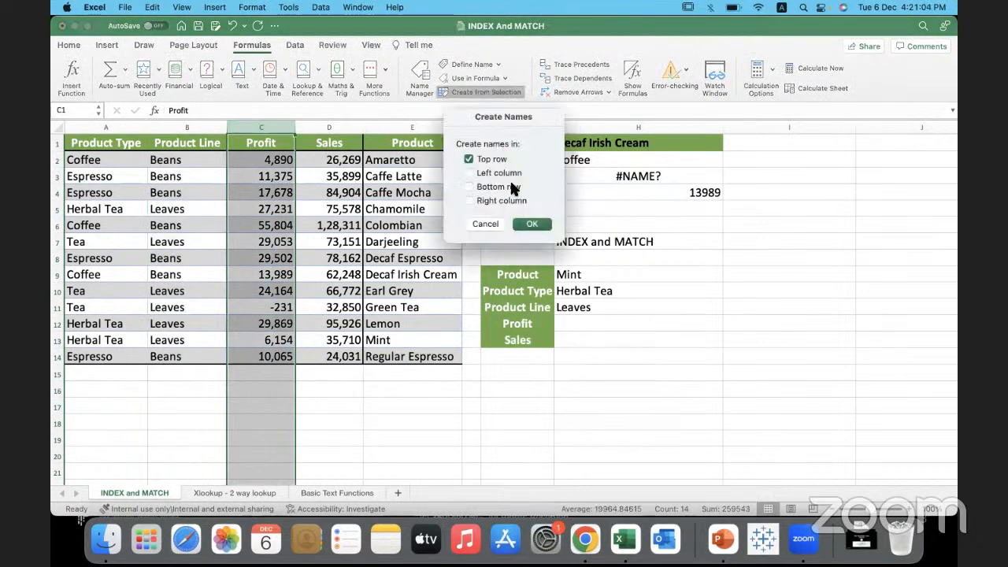
{"action": "left_click", "coordinate": [526, 225]}
- Create defined names for columns D and E from their top-row headings, Sales and Product
{"action": "left_click", "coordinate": [348, 127]}
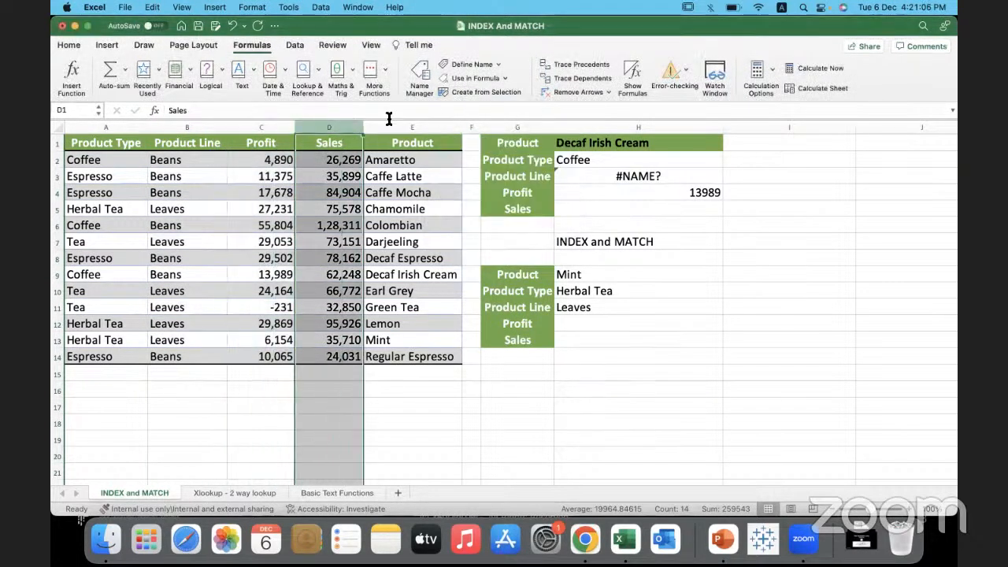
{"action": "left_click", "coordinate": [487, 92]}
{"action": "left_click", "coordinate": [530, 226]}
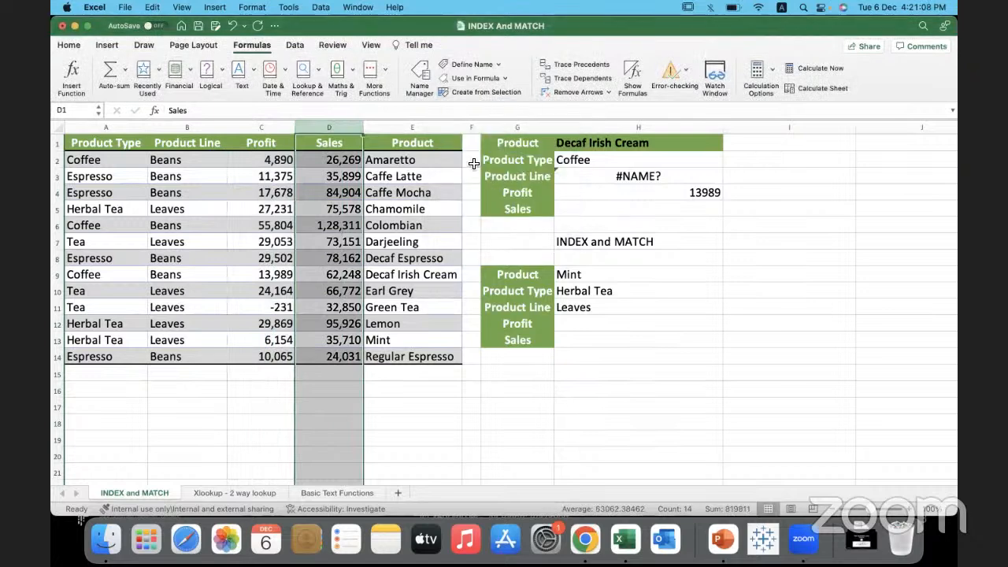
{"action": "left_click", "coordinate": [412, 127]}
{"action": "left_click", "coordinate": [476, 93]}
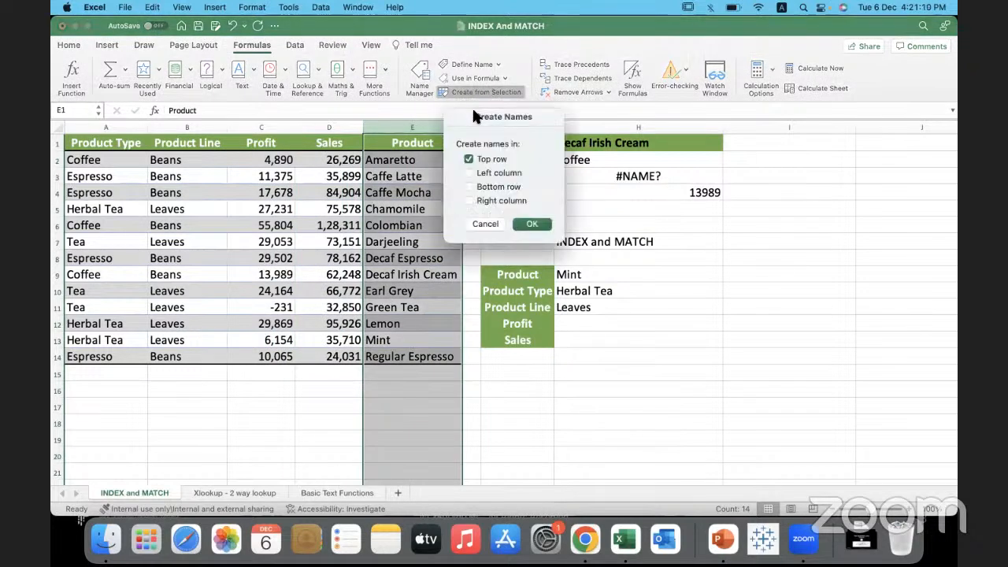
{"action": "left_click", "coordinate": [529, 225]}
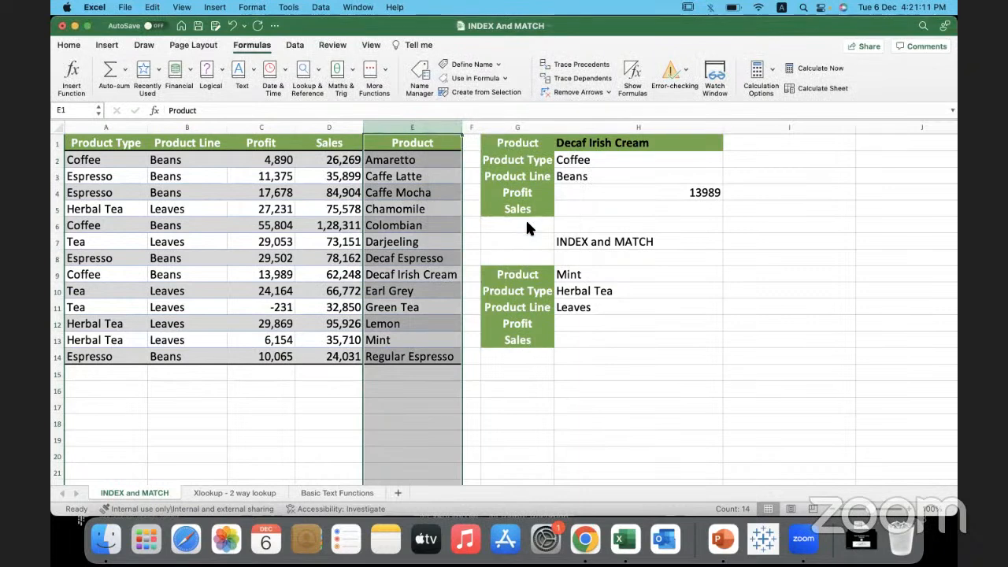
- Start an INDEX formula in H12 for the profit, with the defined name Profit as its array
{"action": "left_click", "coordinate": [587, 325]}
{"action": "double_click", "coordinate": [586, 325]}
{"action": "type", "text": "=inde"}
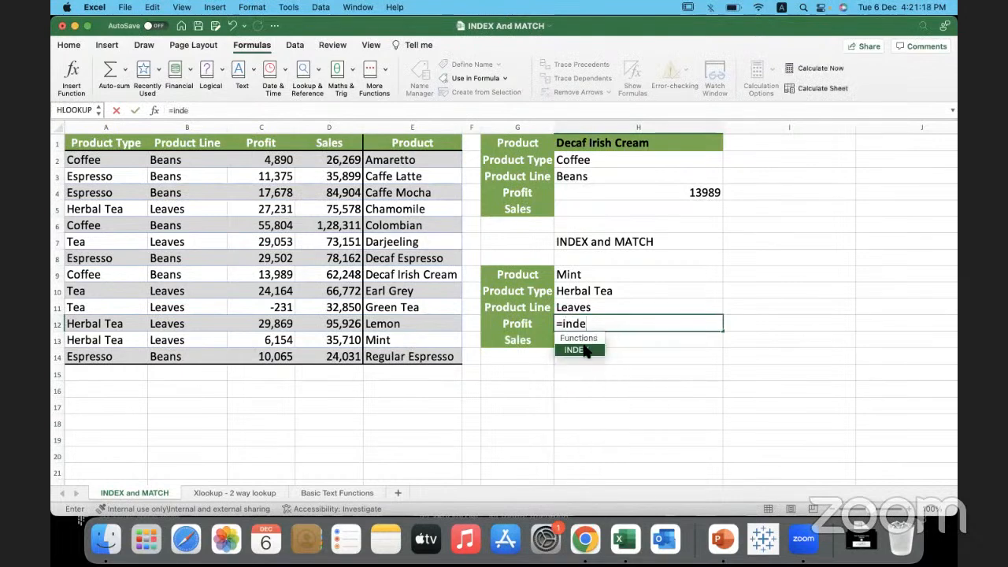
{"action": "double_click", "coordinate": [585, 350]}
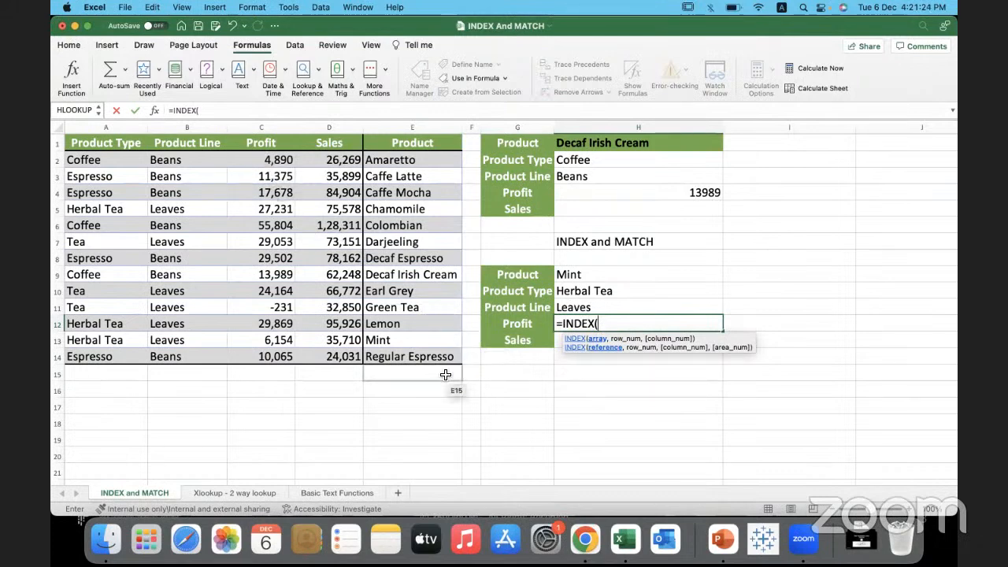
{"action": "key", "text": "F3"}
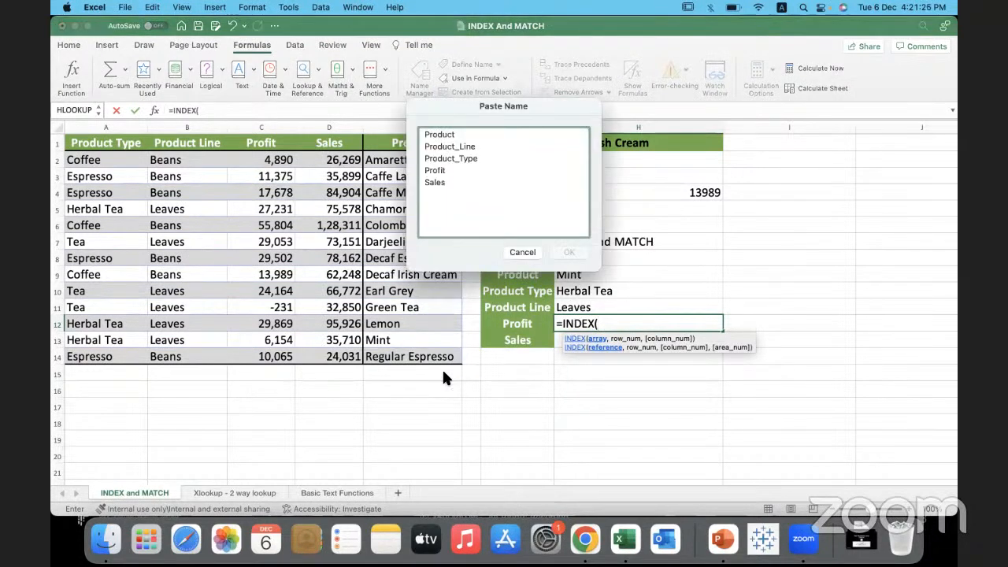
{"action": "left_click", "coordinate": [437, 171]}
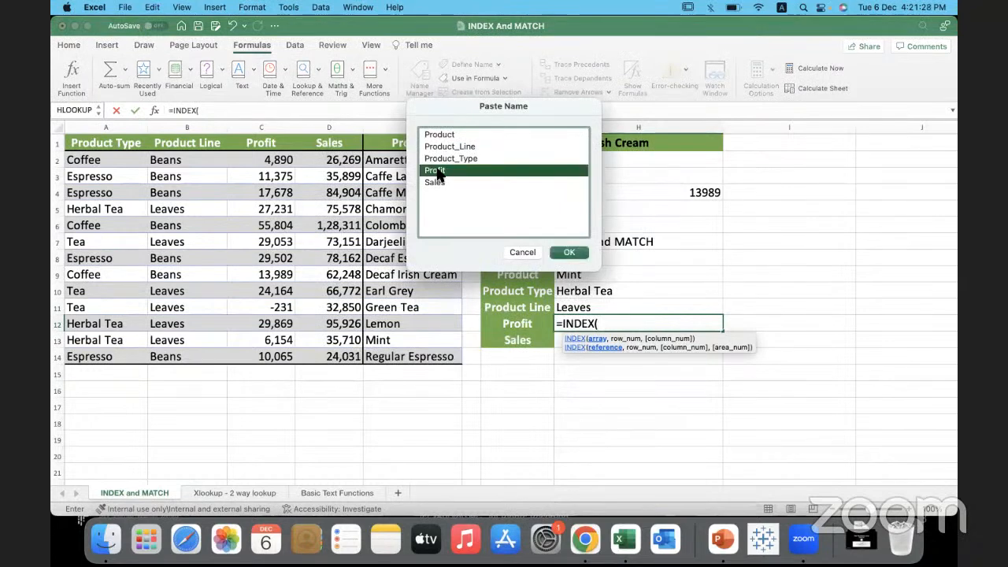
{"action": "left_click", "coordinate": [569, 253]}
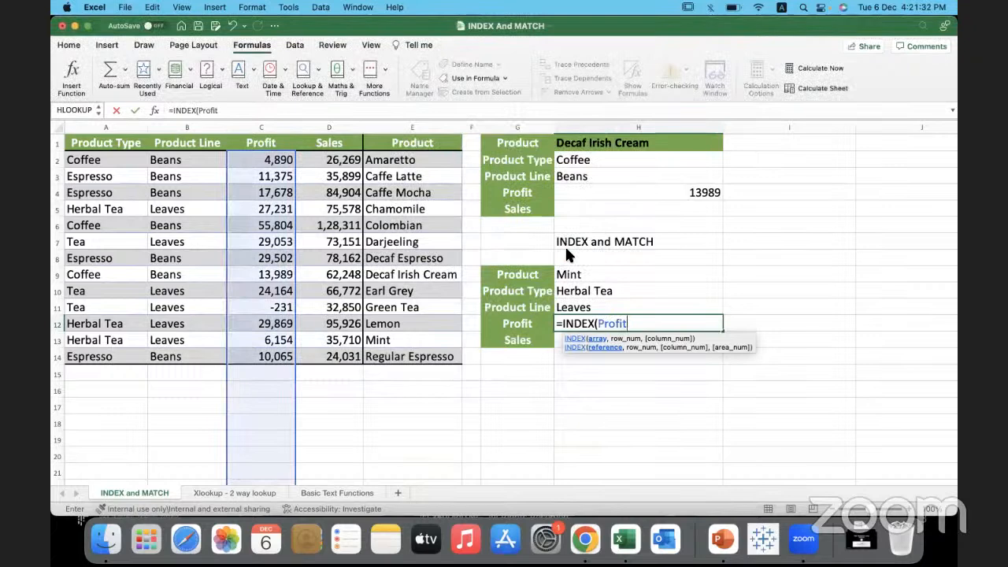
{"action": "type", "text": ","}
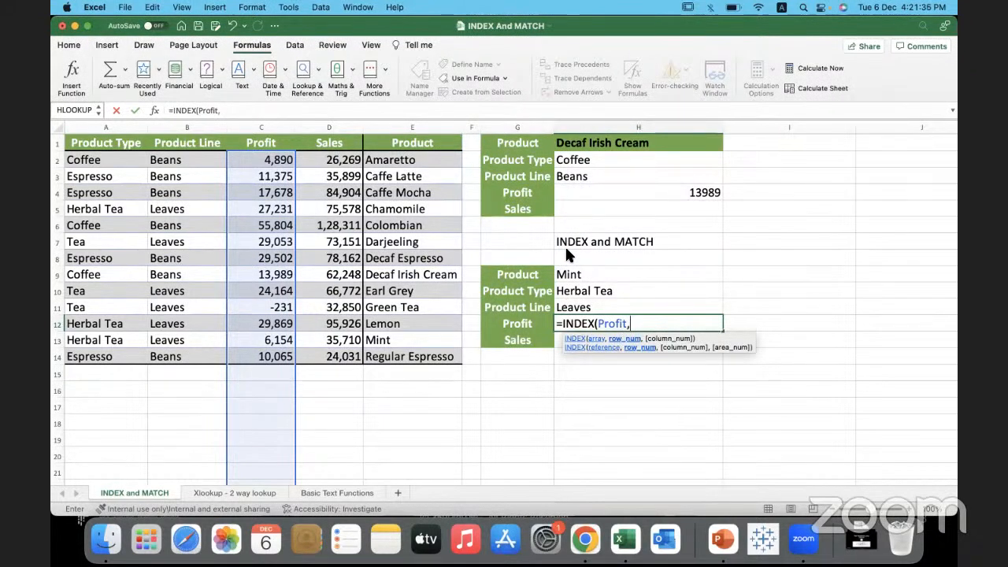
- Complete the H12 formula with MATCH(H9,Product)) as its row number, using the defined name Product as the lookup array
{"action": "type", "text": "MATCH"}
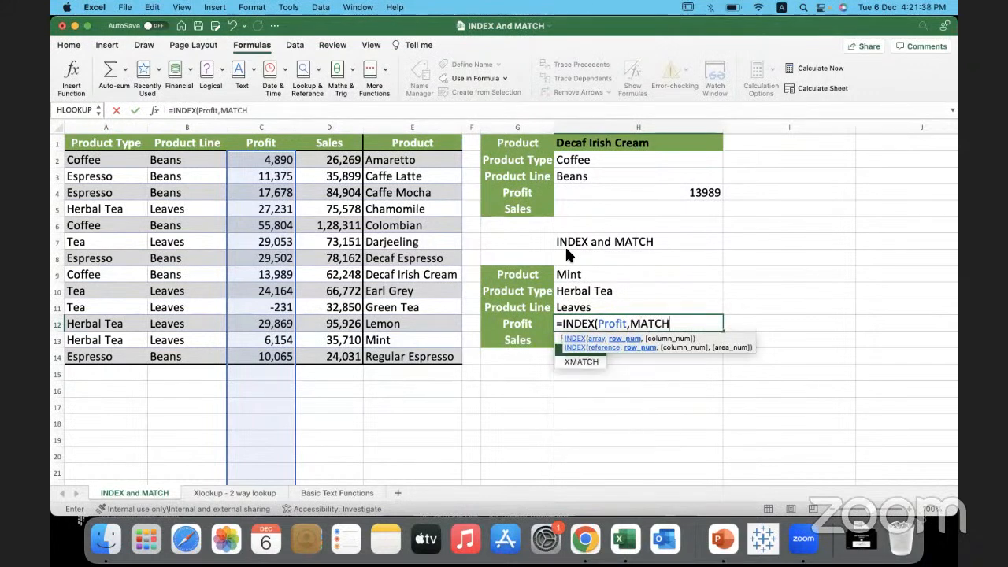
{"action": "type", "text": "("}
{"action": "left_click", "coordinate": [608, 274]}
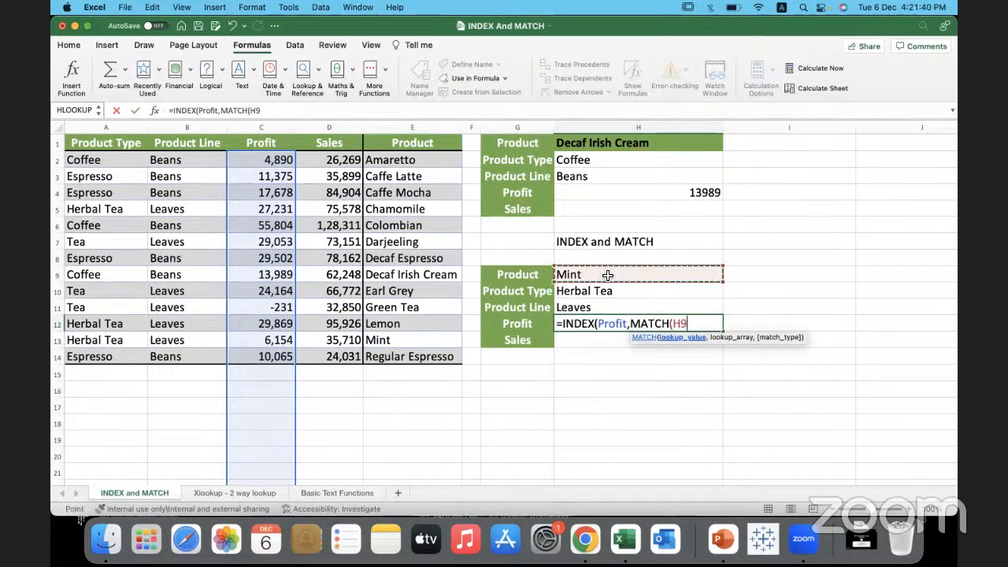
{"action": "type", "text": ","}
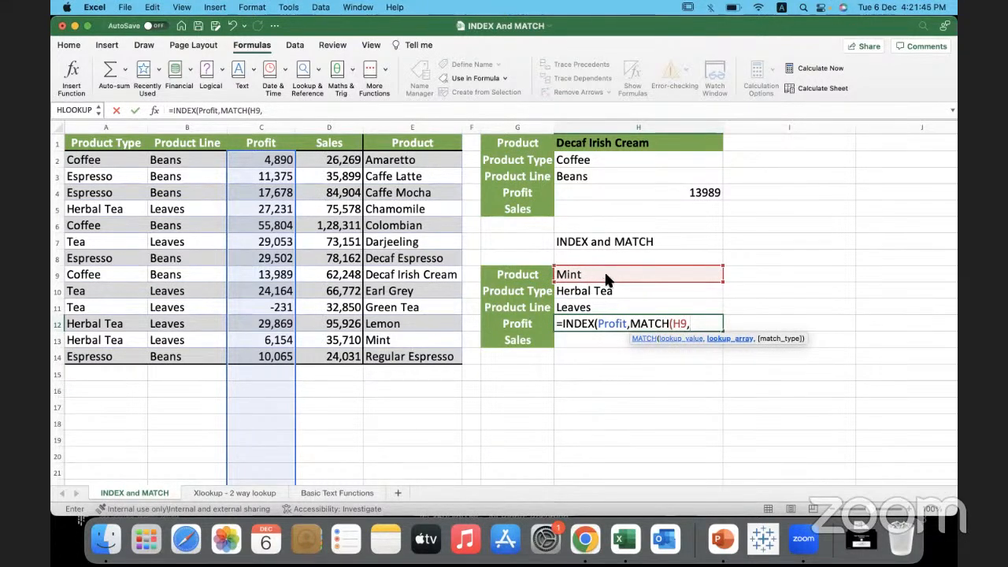
{"action": "key", "text": "F3"}
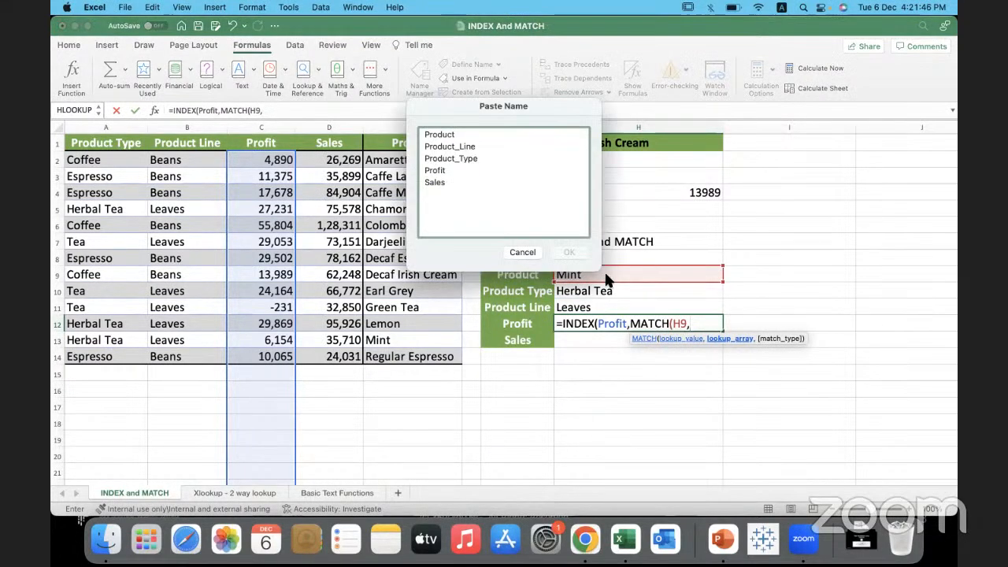
{"action": "left_click", "coordinate": [449, 135]}
{"action": "left_click", "coordinate": [564, 256]}
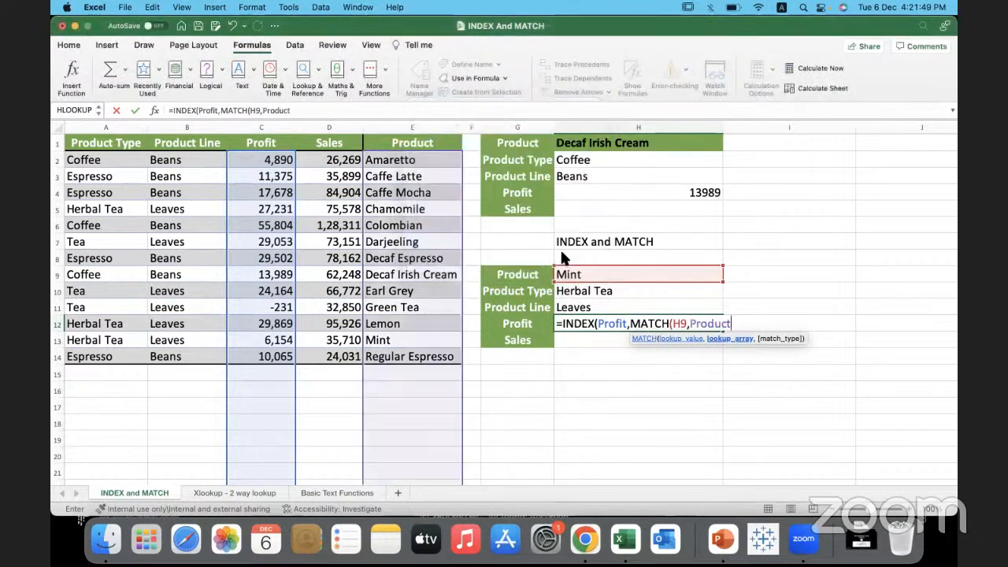
{"action": "type", "text": ")"}
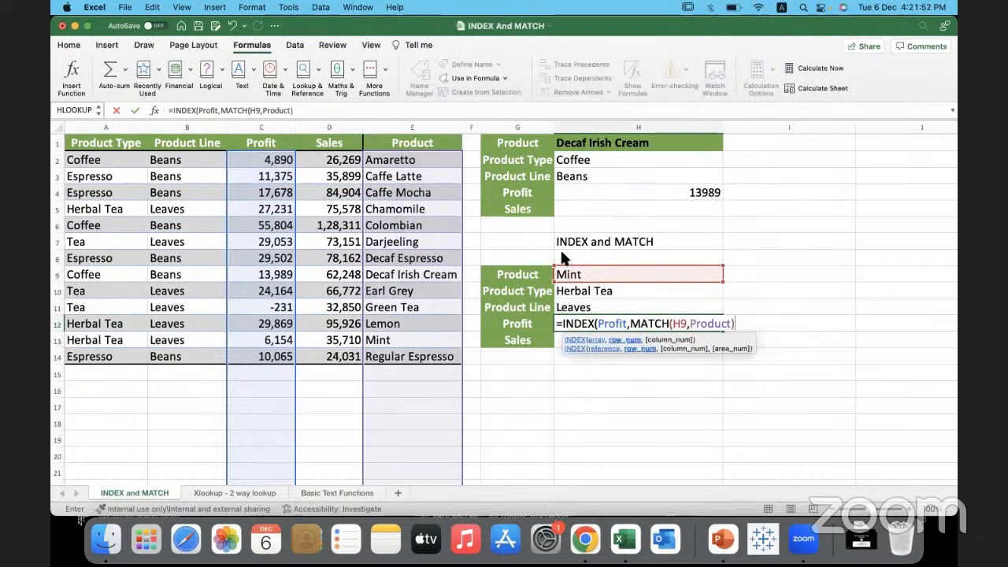
{"action": "type", "text": ")"}
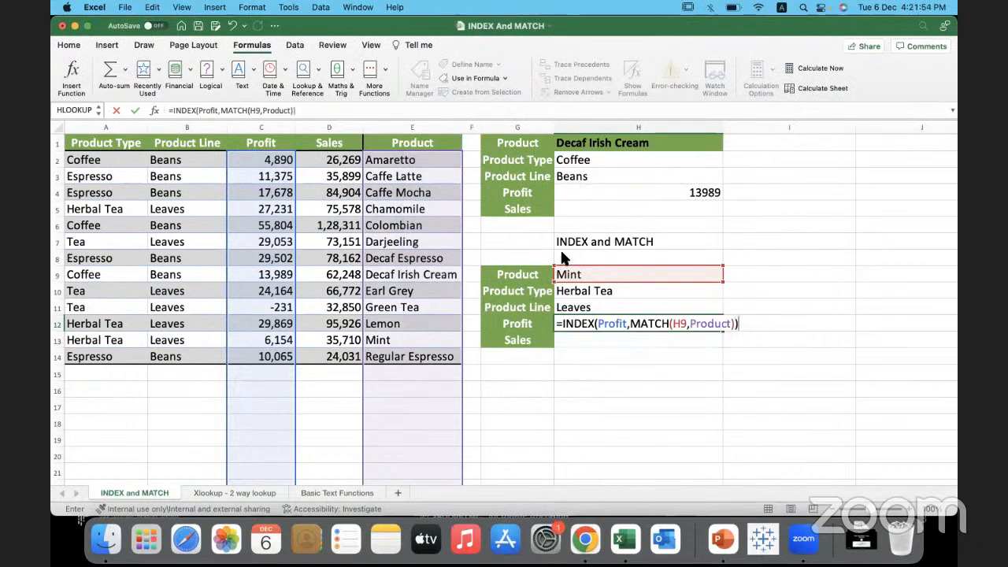
{"action": "key", "text": "Return"}
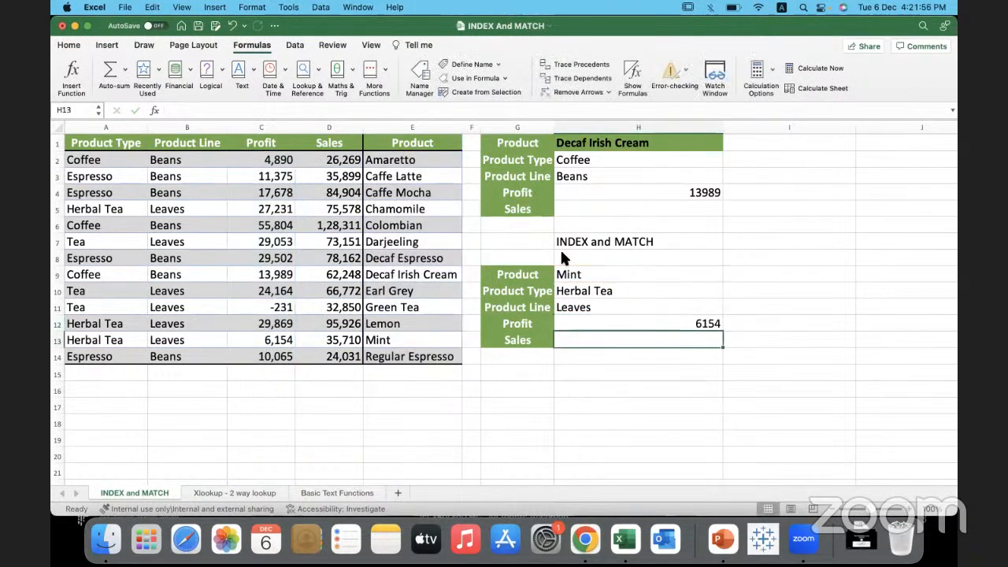
- Check the profit lookup in H12 against the Profit value in the Mint row of the data
{"action": "left_click", "coordinate": [665, 324]}
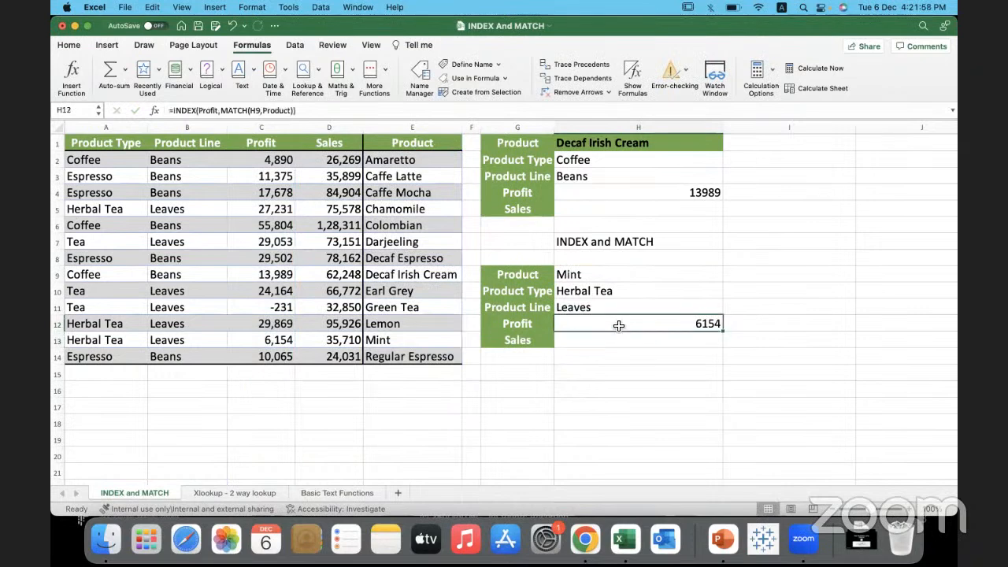
{"action": "left_click", "coordinate": [263, 340]}
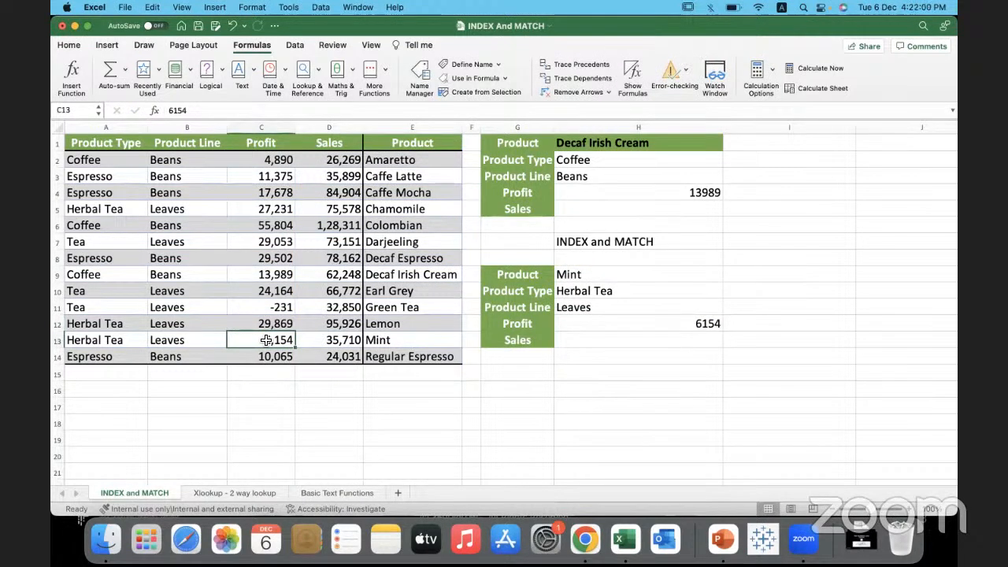
{"action": "left_click", "coordinate": [579, 341]}
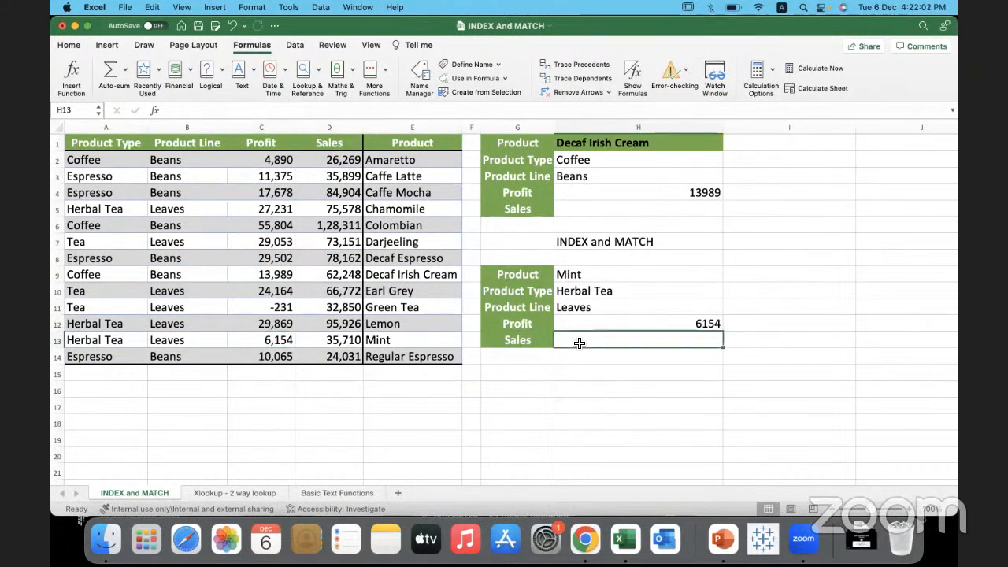
- Convert the data range A1:E14 into a table with headers
{"action": "left_click", "coordinate": [247, 244]}
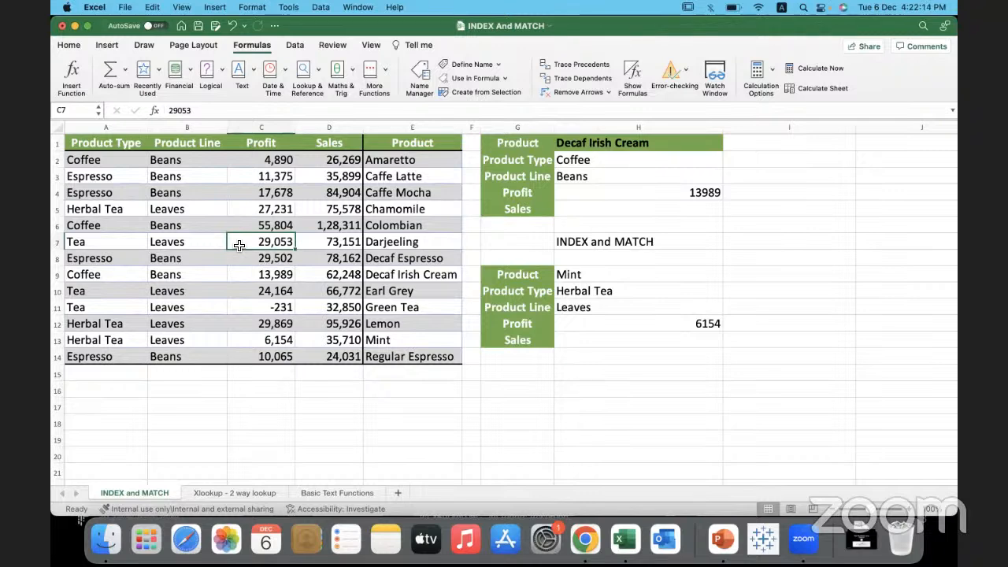
{"action": "key", "text": "super+a"}
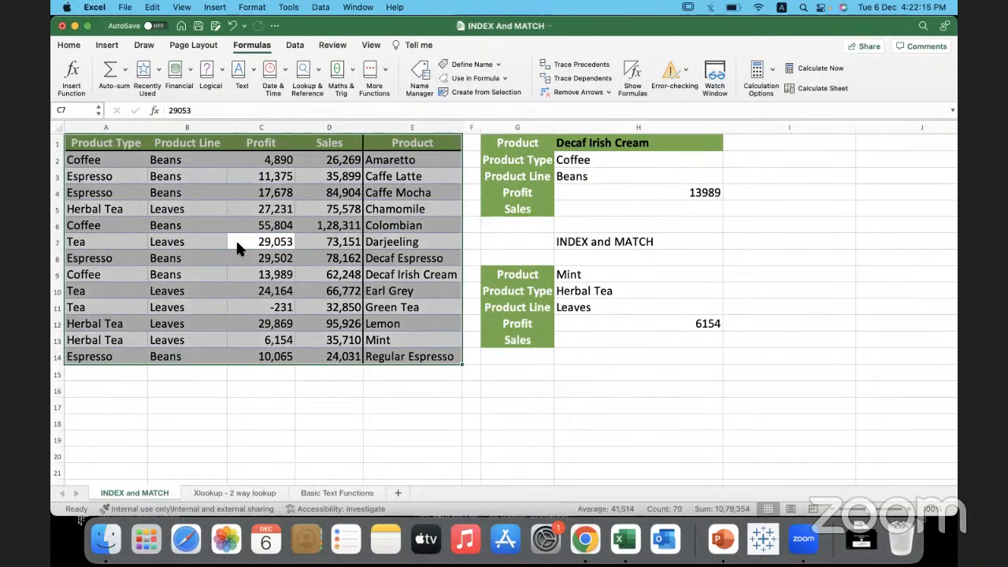
{"action": "key", "text": "super+t"}
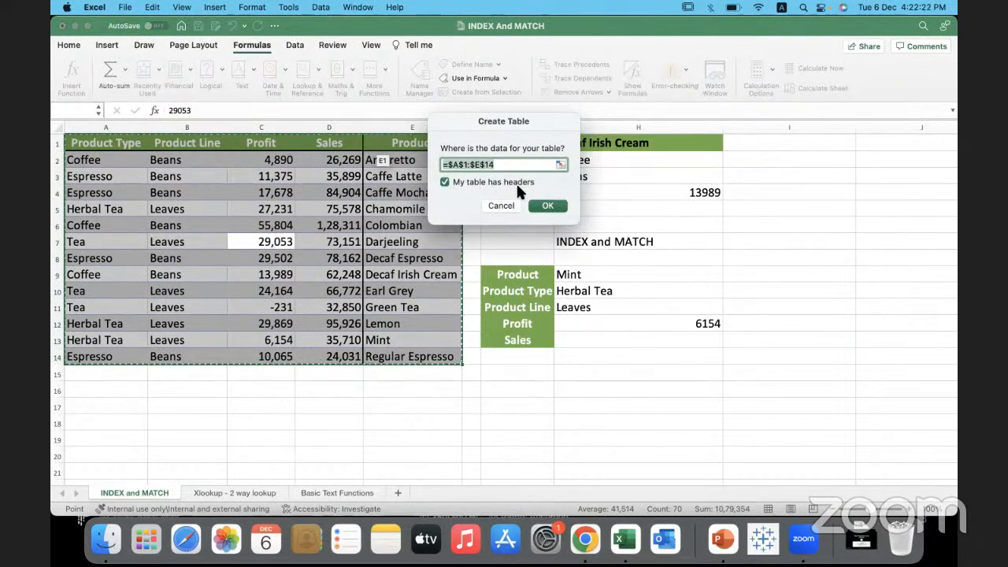
{"action": "left_click", "coordinate": [548, 206]}
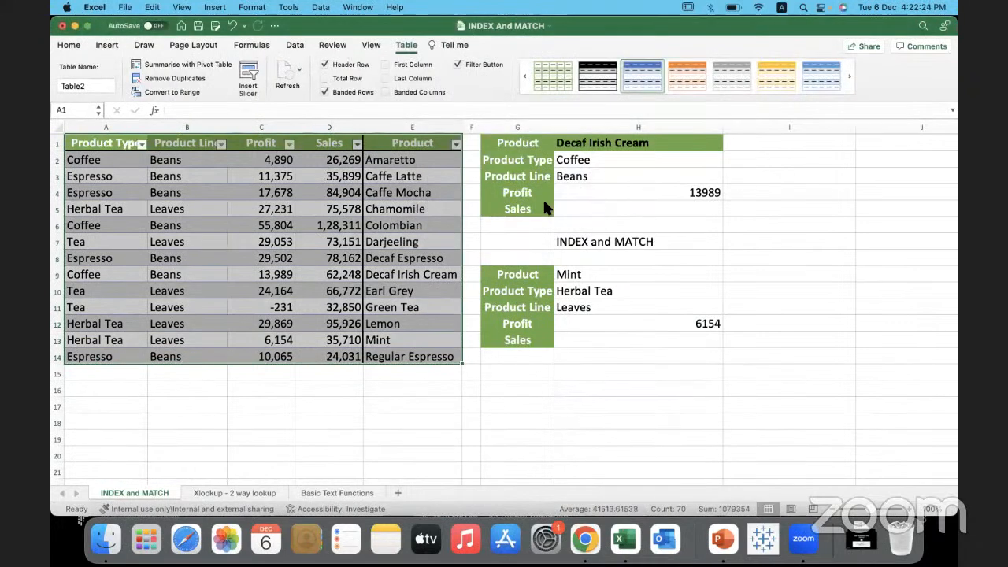
- Rename the new table as CoffeeChain_Data1
{"action": "left_click", "coordinate": [317, 212]}
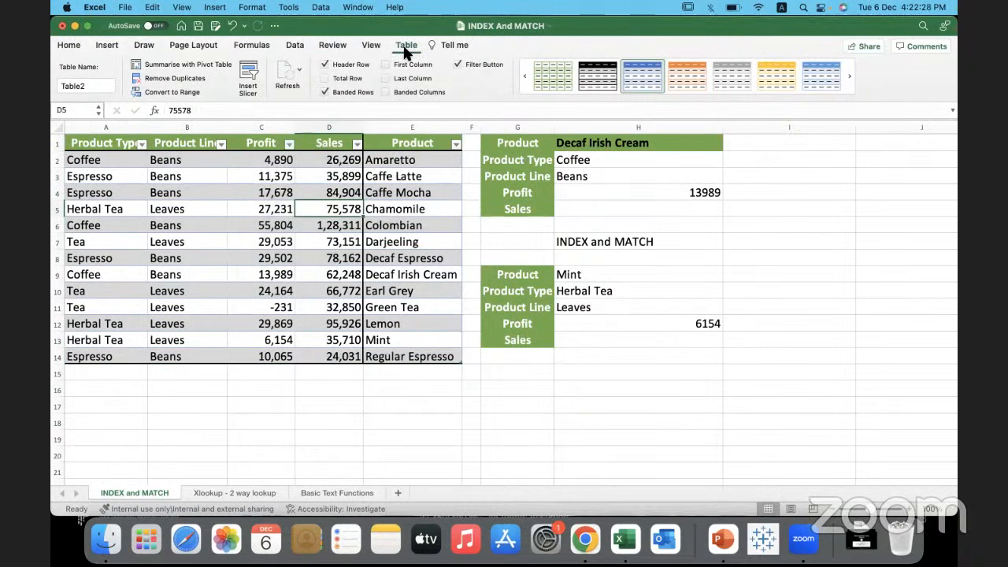
{"action": "left_click", "coordinate": [91, 86]}
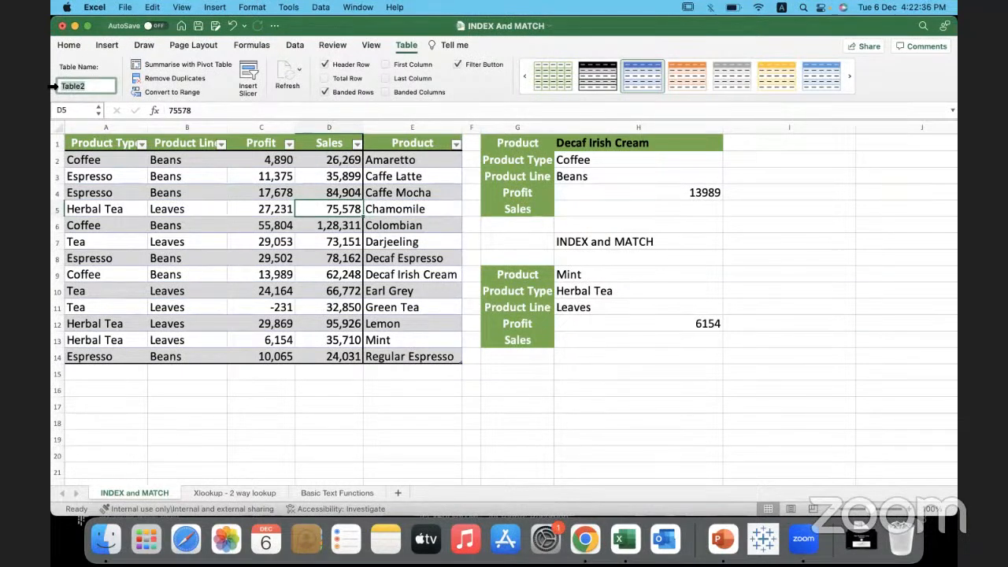
{"action": "type", "text": "CoffeeCoa"}
{"action": "key", "text": "BackSpace"}
{"action": "key", "text": "BackSpace"}
{"action": "type", "text": "hain_Data1"}
{"action": "key", "text": "Return"}
{"action": "left_click", "coordinate": [588, 340]}
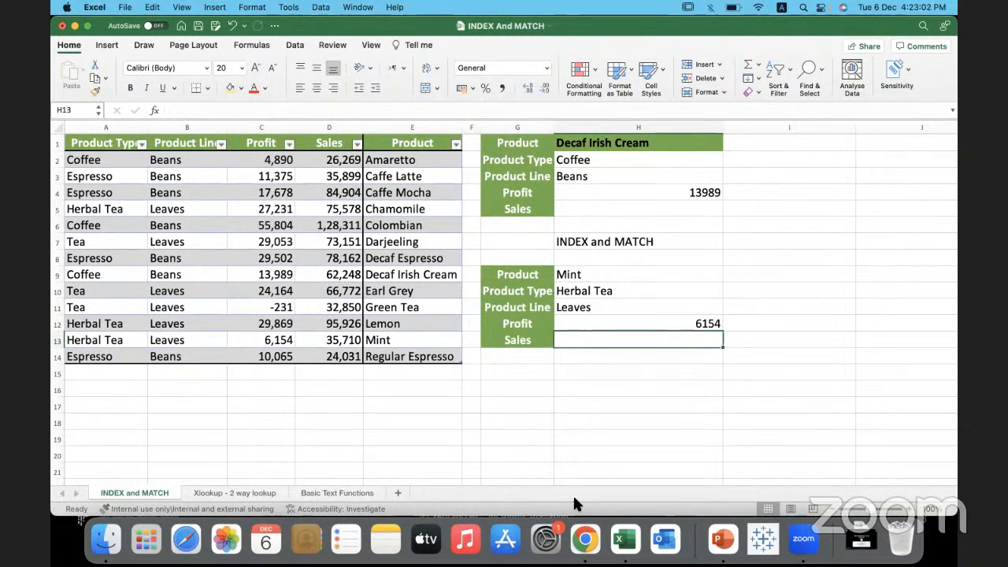
{"action": "left_click_drag", "start_coordinate": [137, 375], "coordinate": [394, 373]}
{"action": "left_click_drag", "start_coordinate": [118, 383], "coordinate": [153, 385]}
{"action": "left_click", "coordinate": [126, 378]}
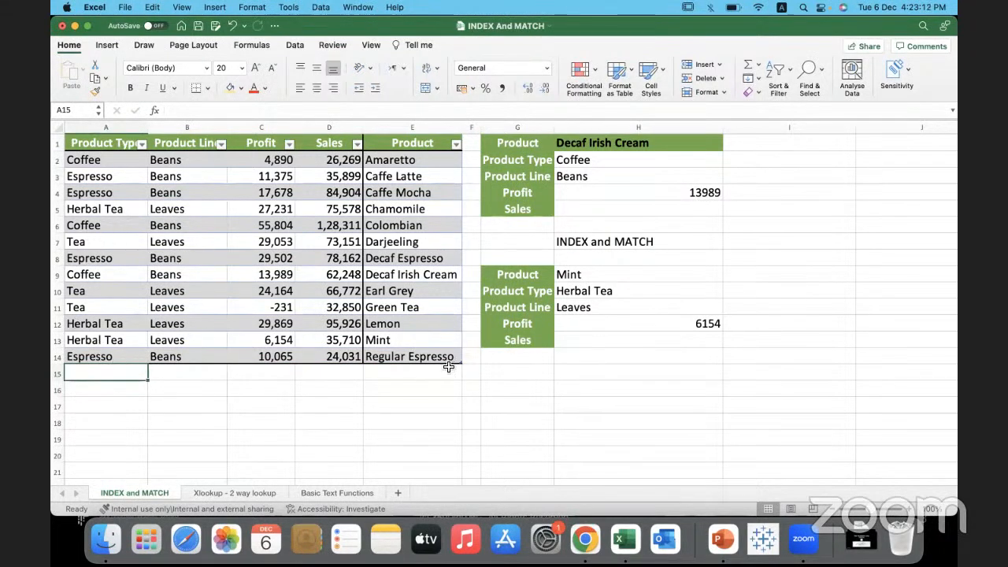
- Start an INDEX formula in the Sales cell H13 of the INDEX and MATCH block, using CoffeeChain_Data1[Sales] as its array
{"action": "left_click", "coordinate": [582, 342]}
{"action": "type", "text": "=i"}
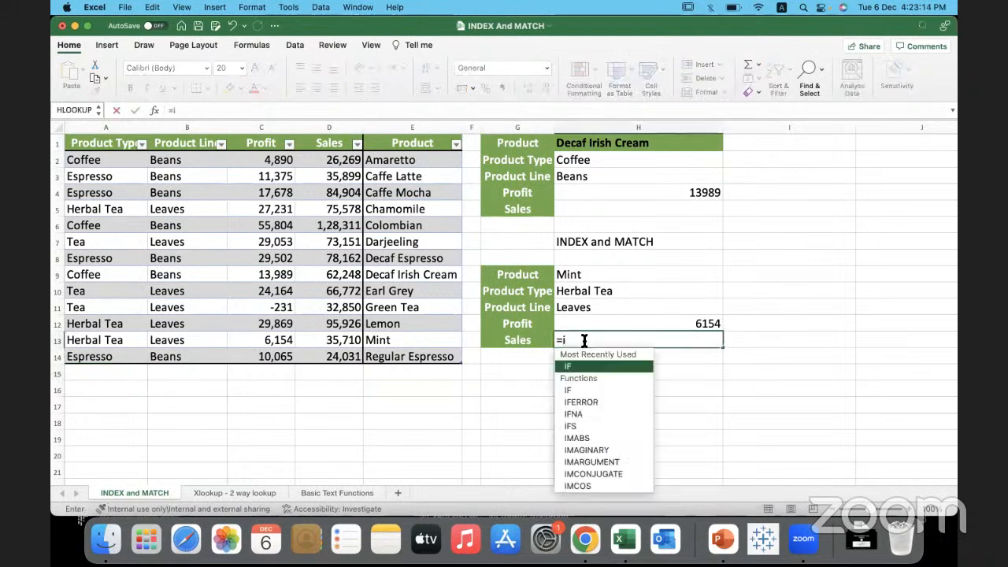
{"action": "type", "text": "ndex("}
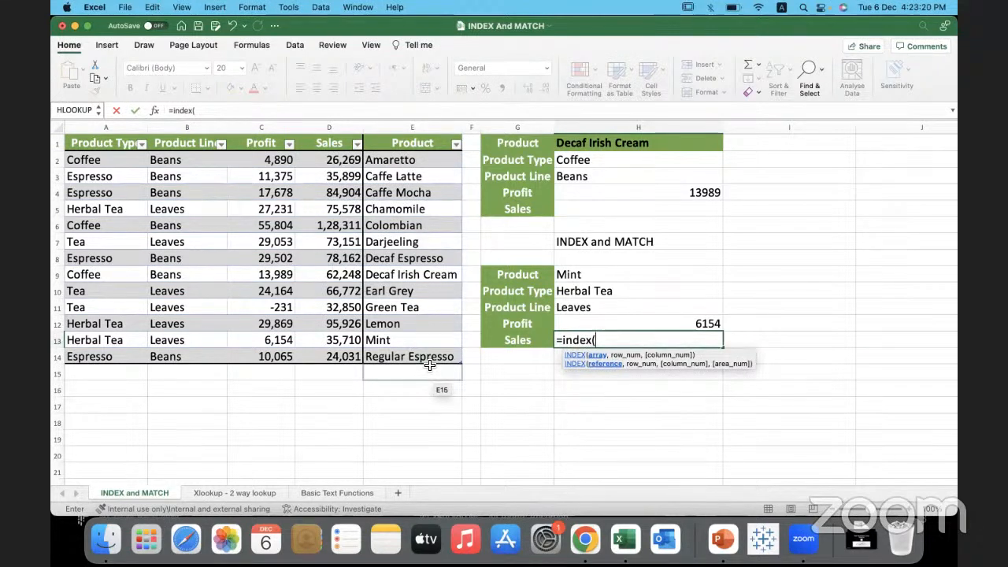
{"action": "type", "text": "ci"}
{"action": "key", "text": "BackSpace"}
{"action": "type", "text": "o"}
{"action": "double_click", "coordinate": [619, 392]}
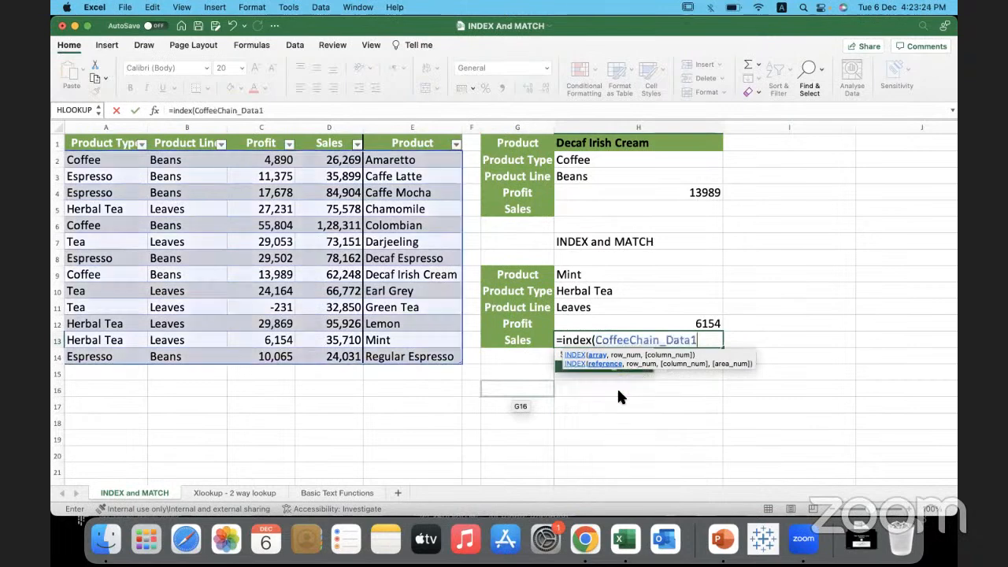
{"action": "type", "text": "["}
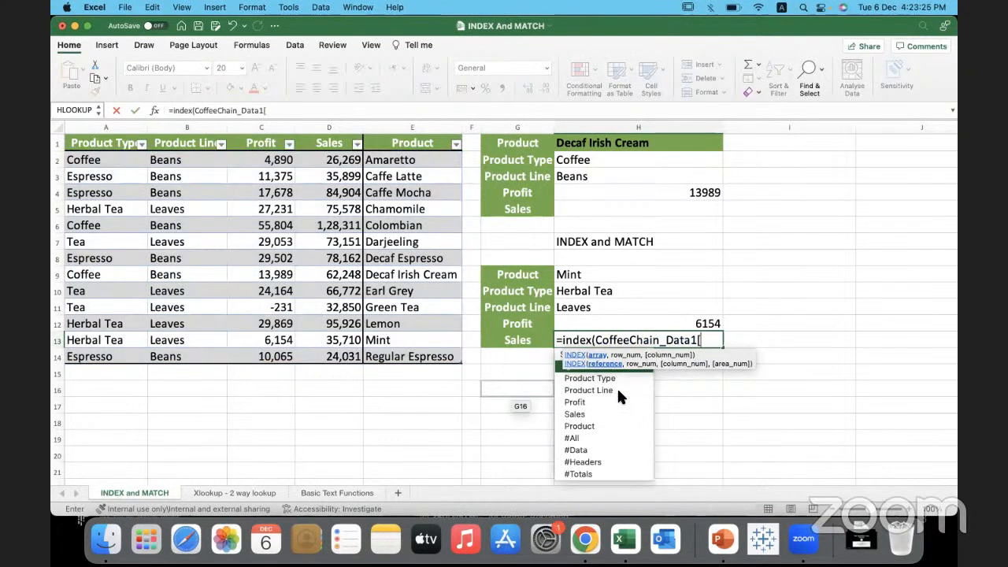
{"action": "double_click", "coordinate": [583, 414]}
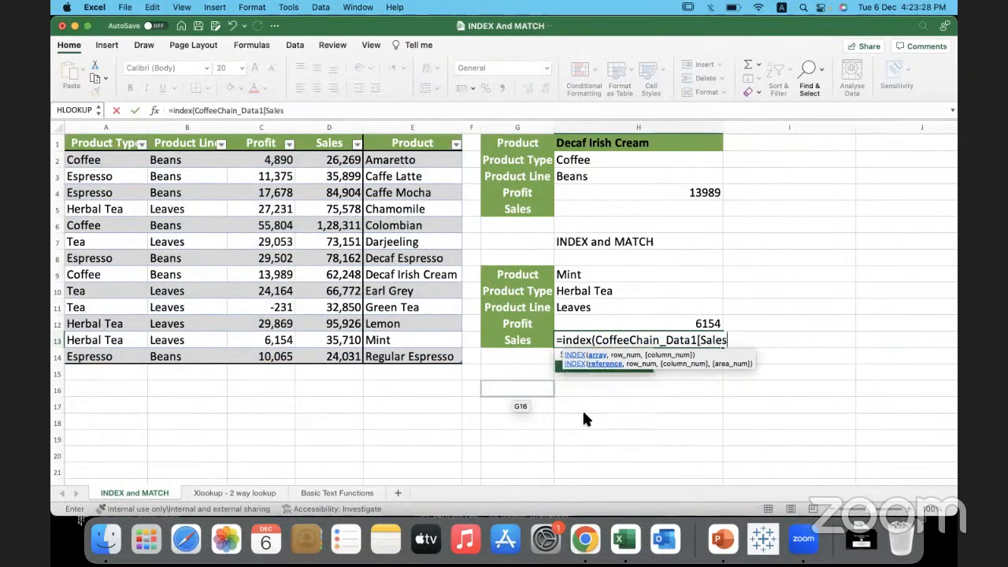
{"action": "type", "text": "]"}
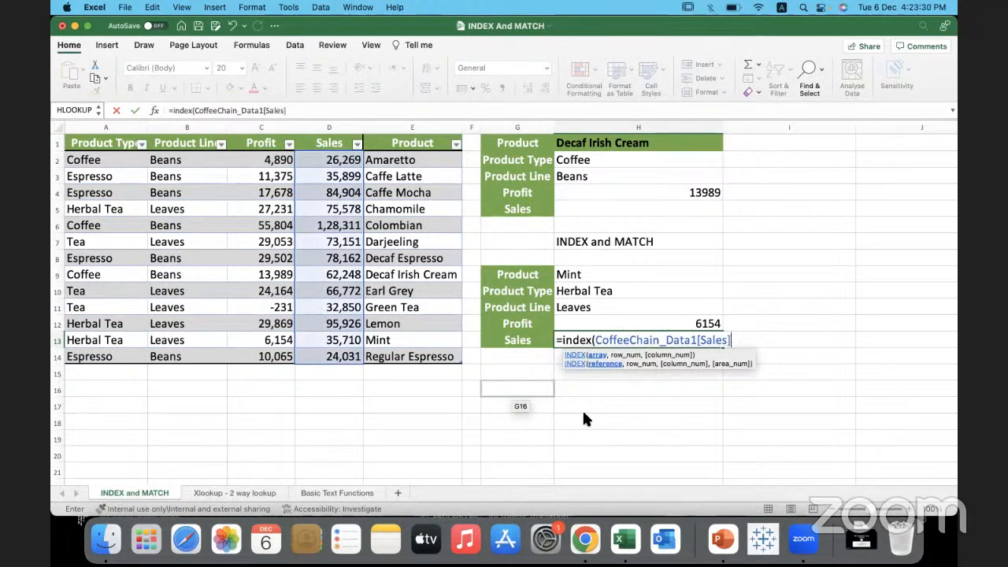
{"action": "type", "text": ","}
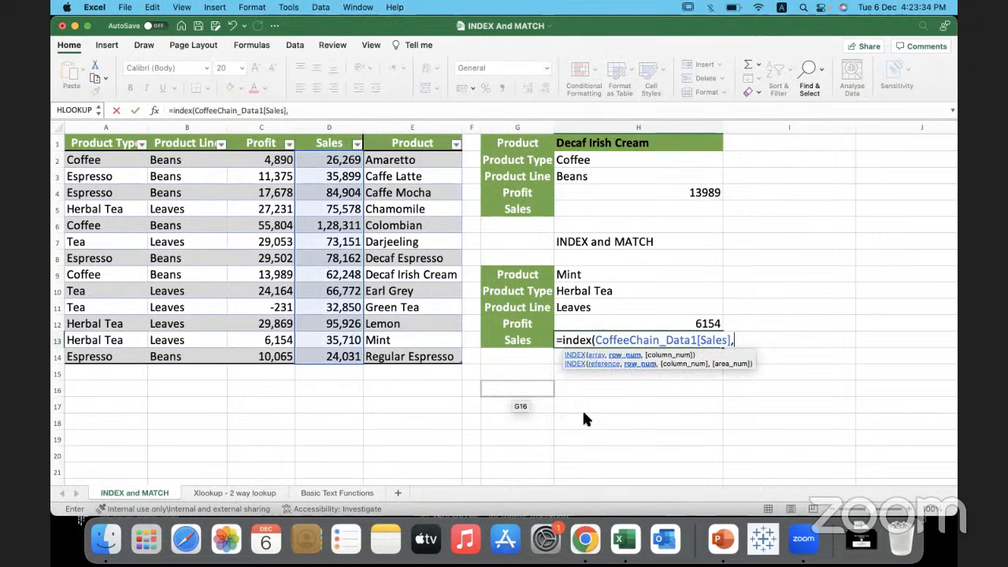
- Complete the H13 formula with MATCH(H9,CoffeeChain_Data1[Product])) as its row number
{"action": "type", "text": "match"}
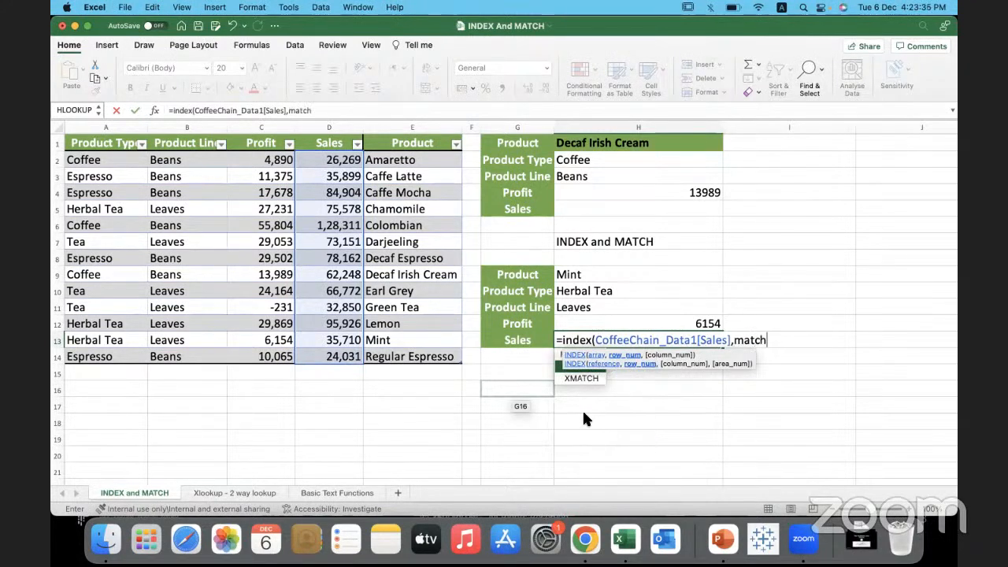
{"action": "type", "text": "("}
{"action": "left_click", "coordinate": [598, 279]}
{"action": "type", "text": ","}
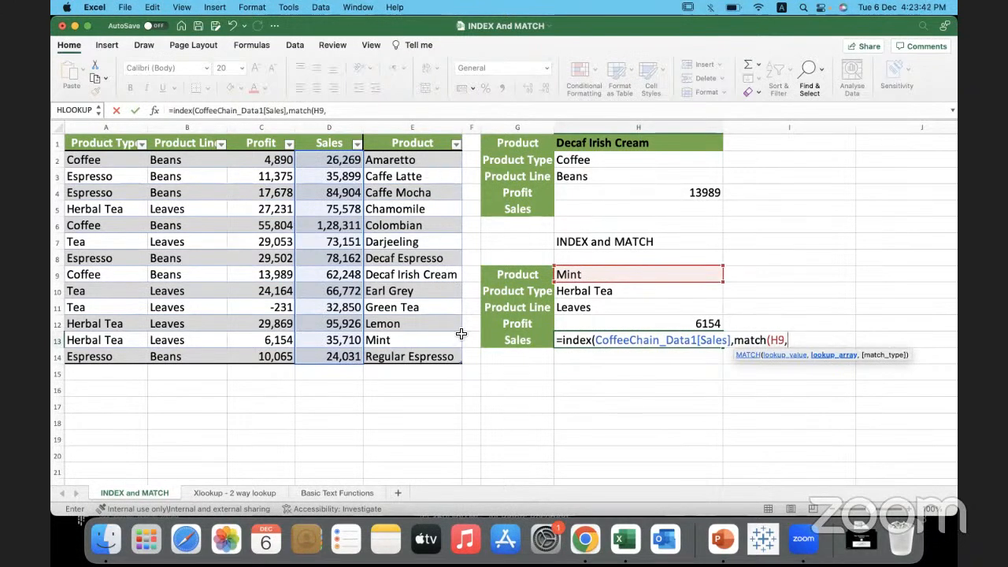
{"action": "left_click_drag", "start_coordinate": [426, 162], "coordinate": [426, 357]}
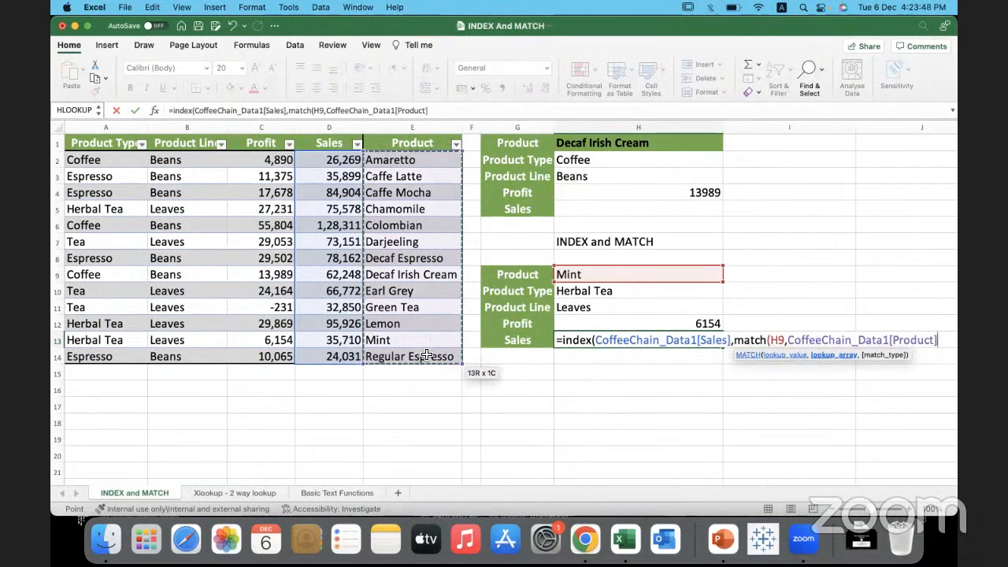
{"action": "left_click_drag", "start_coordinate": [426, 356], "coordinate": [426, 356]}
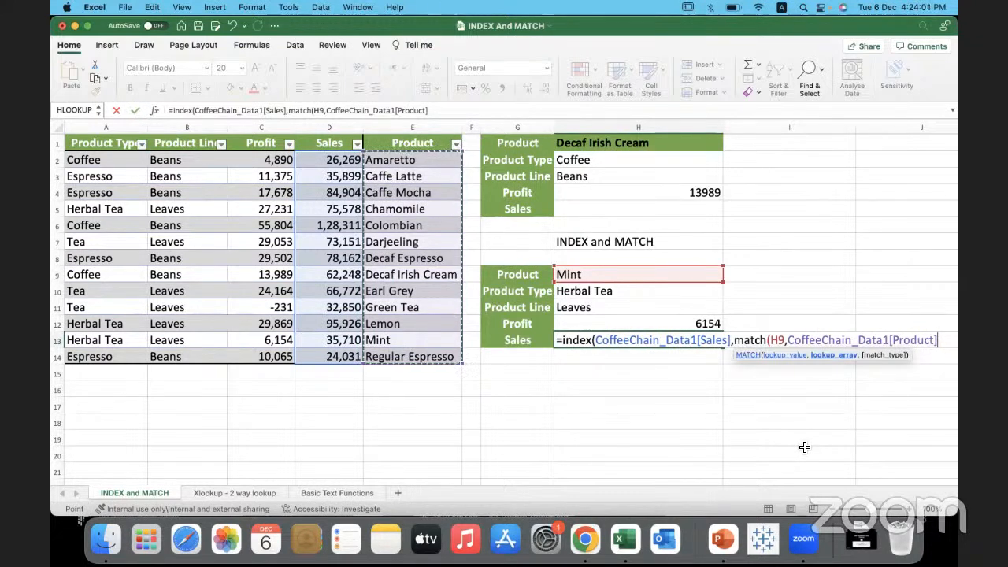
{"action": "type", "text": ")"}
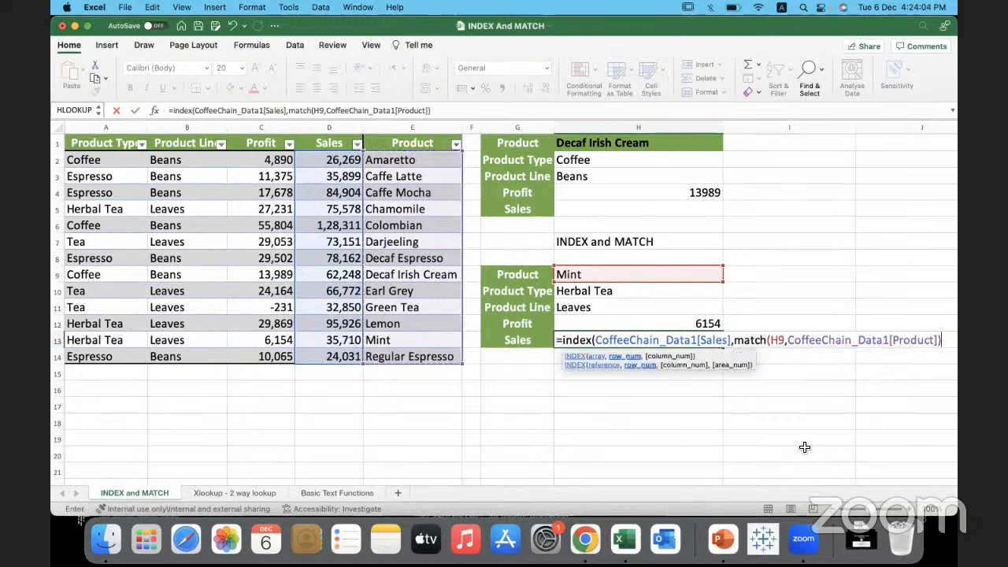
{"action": "type", "text": ")"}
{"action": "key", "text": "Return"}
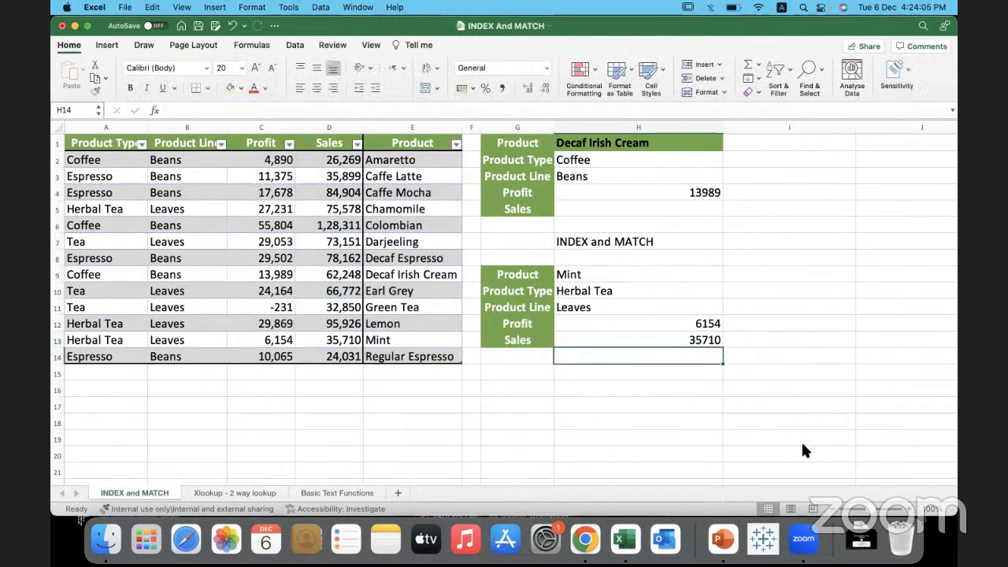
- Choose Caffe Latte as the product in H9 and compare the lookup results with the Caffe Latte row of the data
{"action": "left_click", "coordinate": [657, 337]}
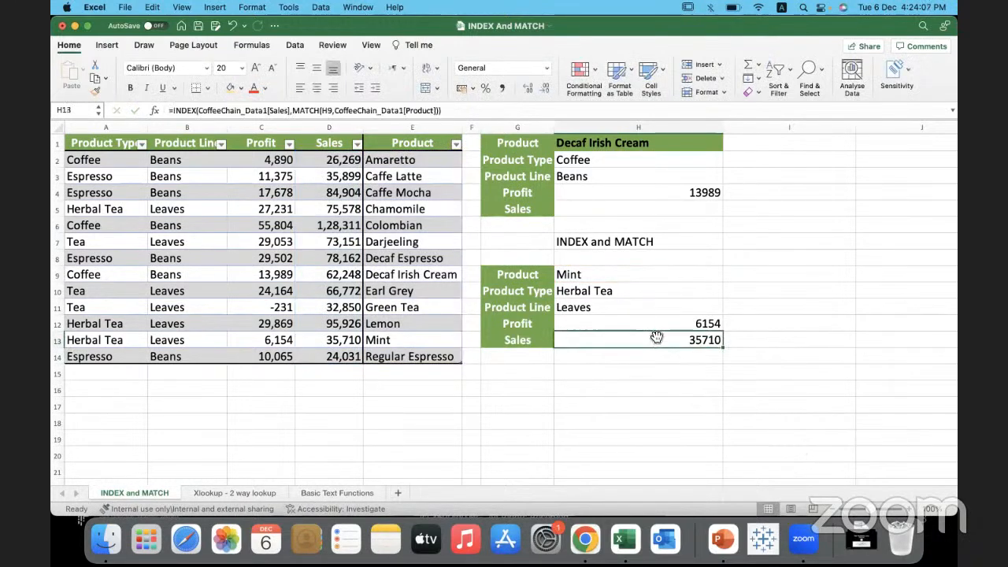
{"action": "left_click", "coordinate": [675, 275]}
{"action": "left_click", "coordinate": [728, 276]}
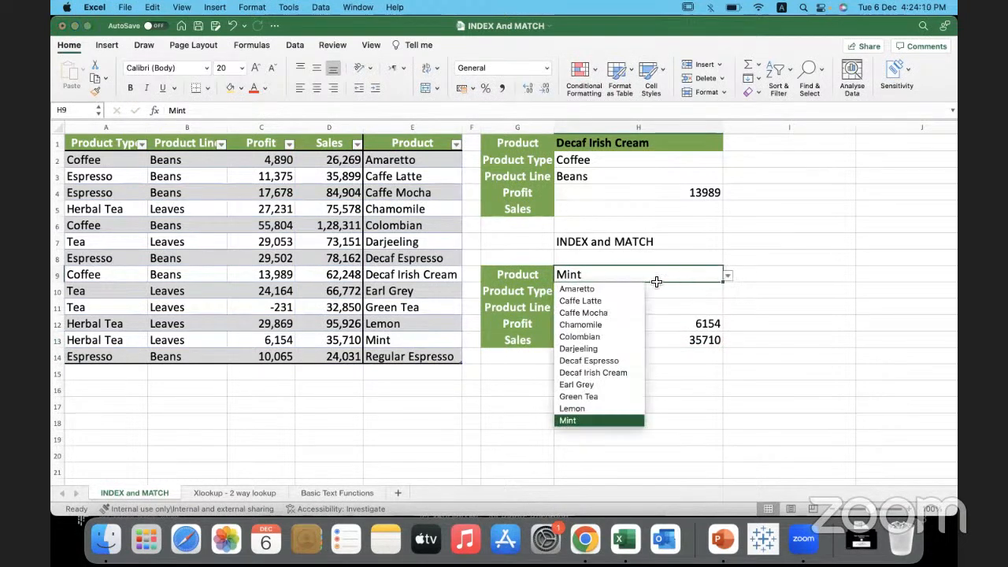
{"action": "left_click", "coordinate": [609, 297]}
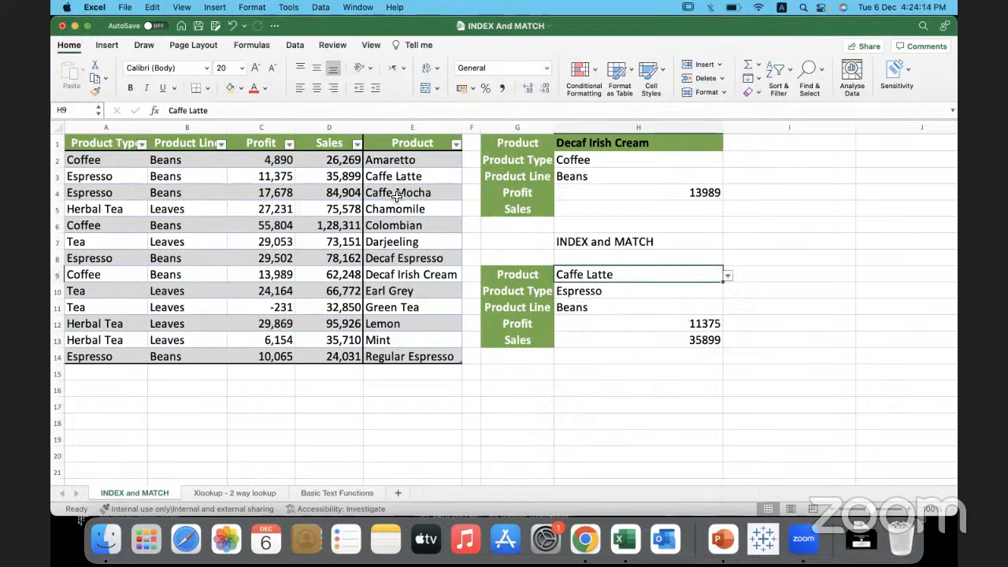
{"action": "left_click", "coordinate": [106, 178]}
{"action": "left_click_drag", "start_coordinate": [107, 178], "coordinate": [377, 181]}
- Choose Darjeeling as the product in H9, compare the results with its data row, and review the H13 formula
{"action": "left_click", "coordinate": [622, 283]}
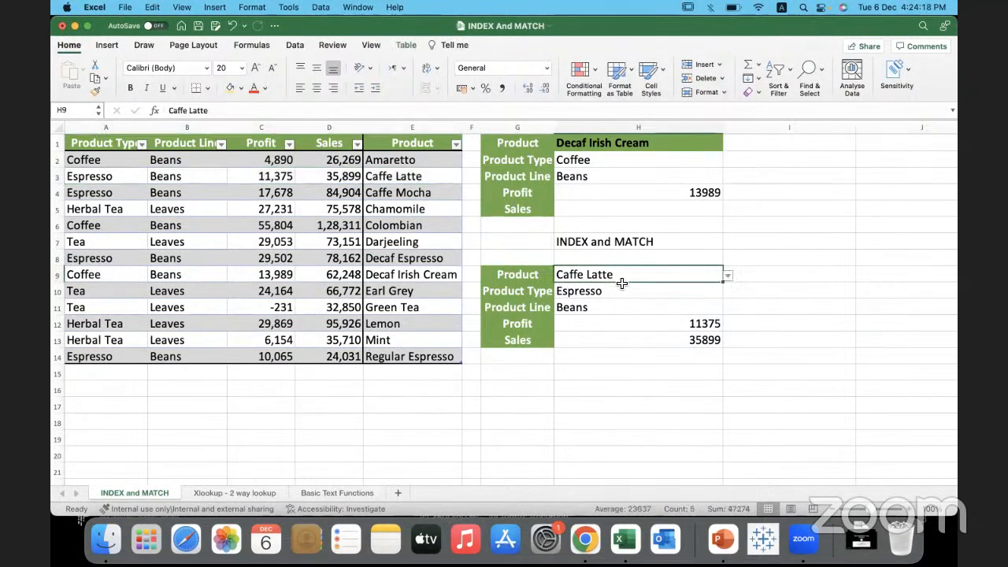
{"action": "left_click", "coordinate": [728, 277]}
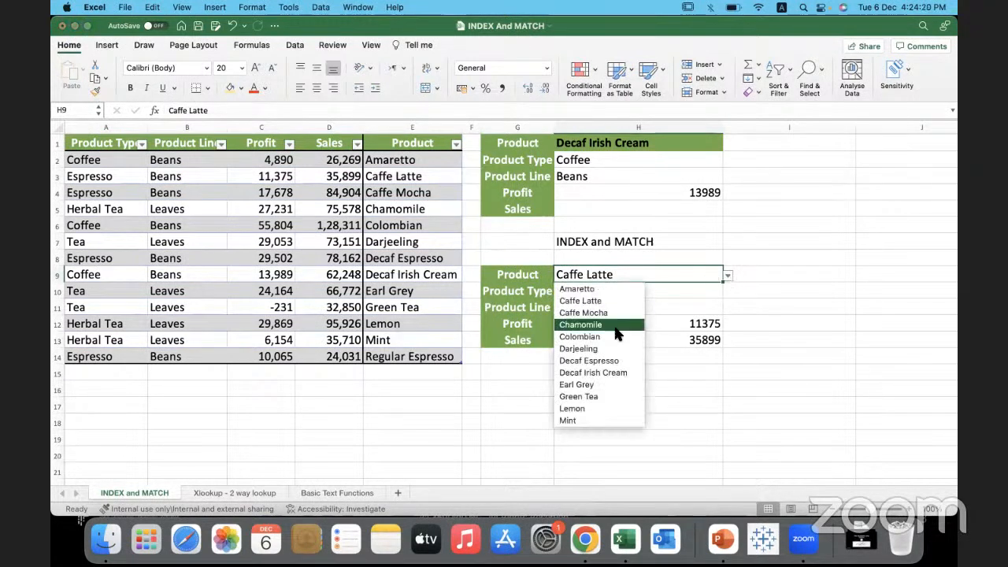
{"action": "left_click", "coordinate": [591, 348]}
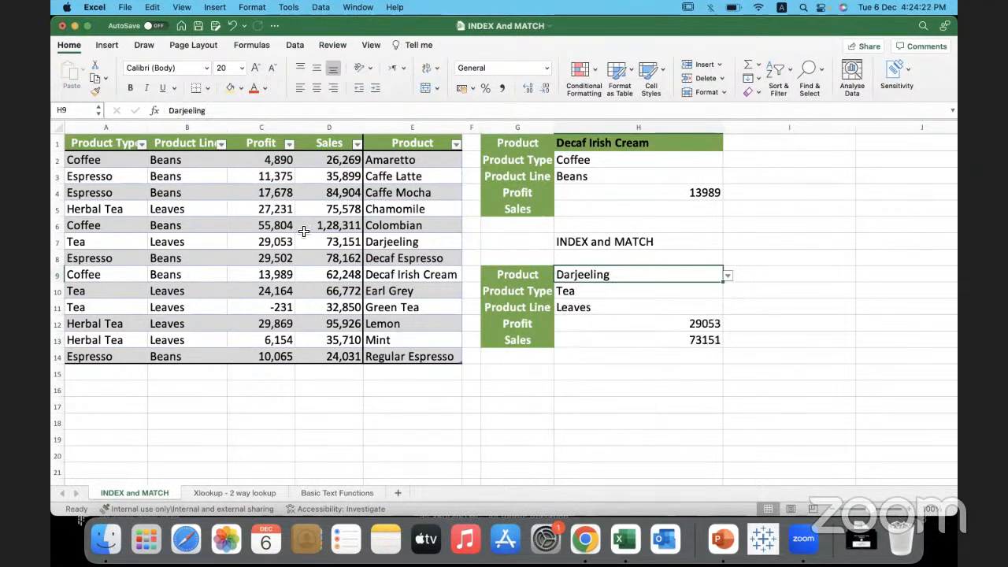
{"action": "left_click", "coordinate": [130, 241]}
{"action": "left_click_drag", "start_coordinate": [130, 241], "coordinate": [394, 244]}
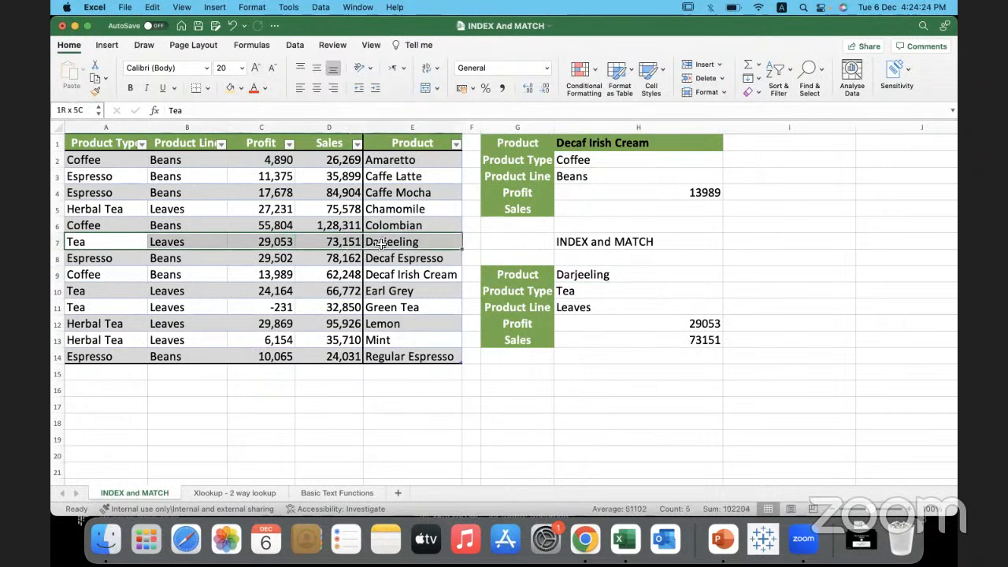
{"action": "left_click", "coordinate": [631, 351]}
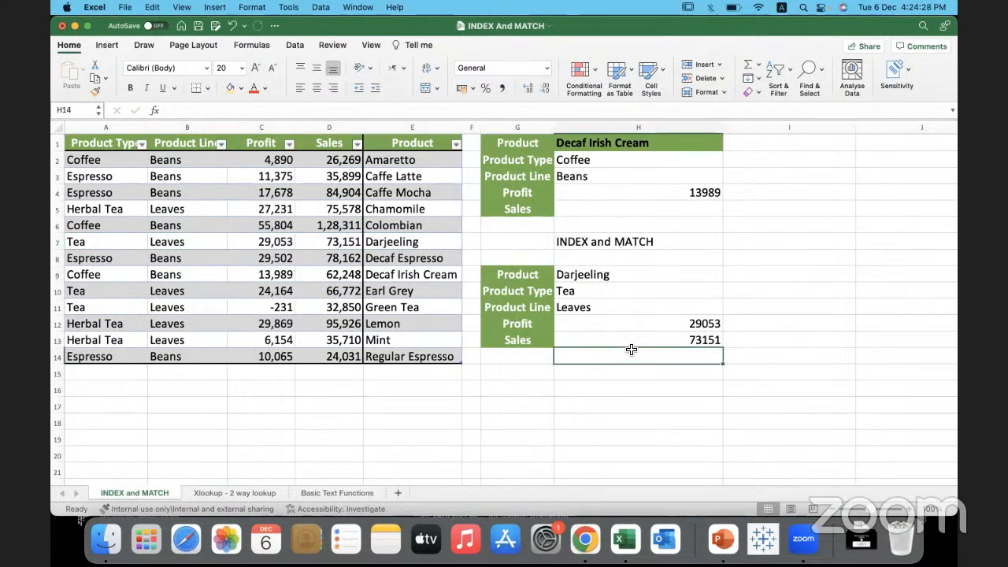
{"action": "left_click", "coordinate": [629, 339]}
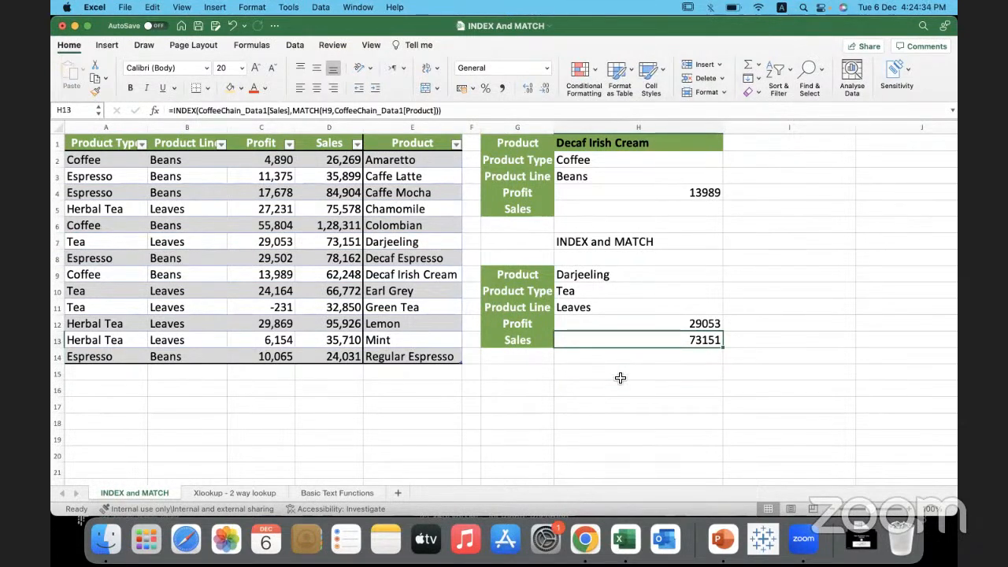
{"action": "left_click", "coordinate": [620, 378]}
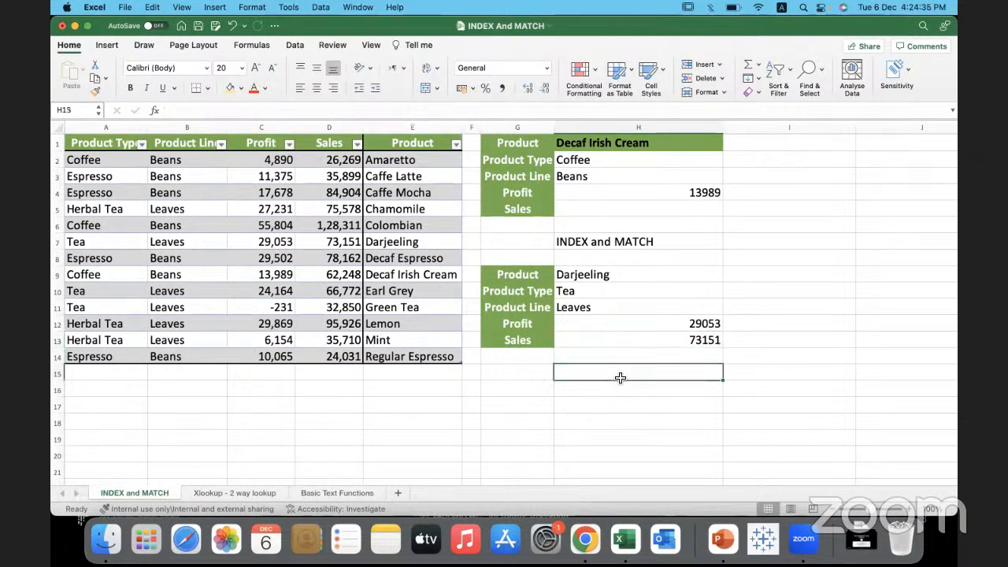
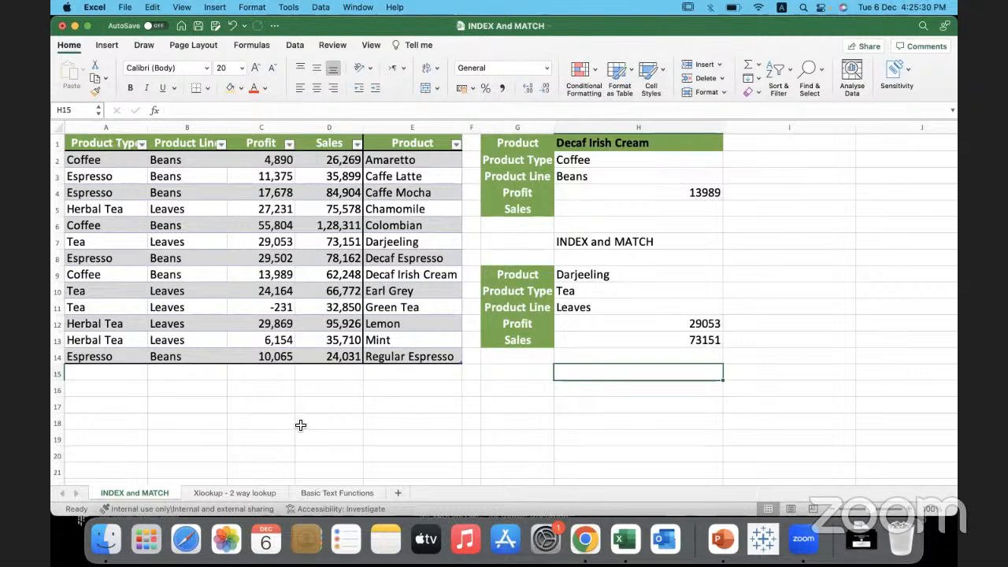
- Go to the Xlookup - 2 way lookup sheet and clear the Product and Quarter selections in I1 and I2
{"action": "left_click", "coordinate": [252, 494]}
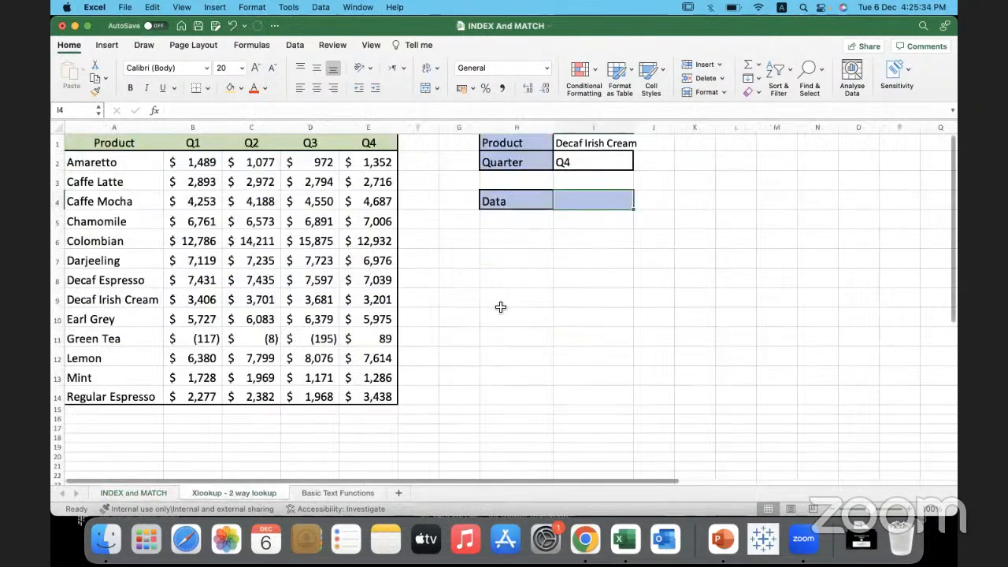
{"action": "left_click", "coordinate": [607, 142]}
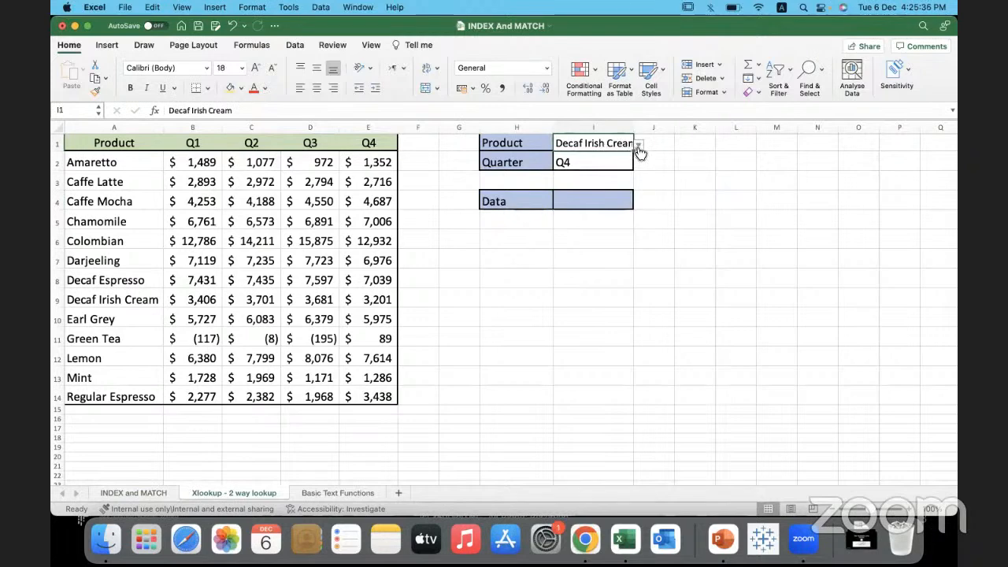
{"action": "key", "text": "Delete"}
{"action": "left_click", "coordinate": [602, 163]}
{"action": "key", "text": "Delete"}
{"action": "left_click", "coordinate": [593, 238]}
- Choose Caffe Latte as the product in I1 and Q2 as the quarter in I2
{"action": "left_click", "coordinate": [594, 143]}
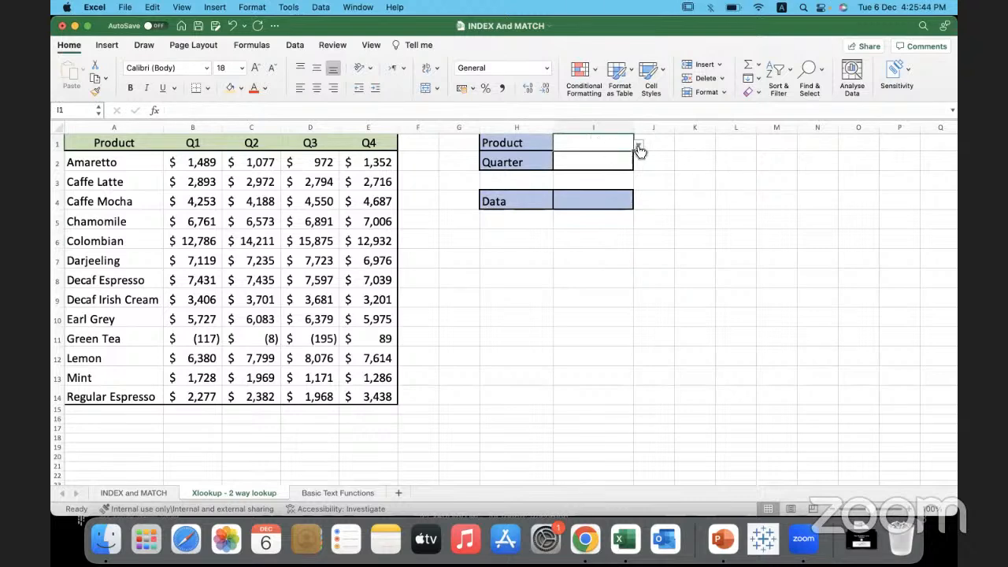
{"action": "left_click_drag", "start_coordinate": [136, 163], "coordinate": [131, 394]}
{"action": "left_click", "coordinate": [576, 142]}
{"action": "left_click", "coordinate": [639, 145]}
{"action": "left_click", "coordinate": [579, 169]}
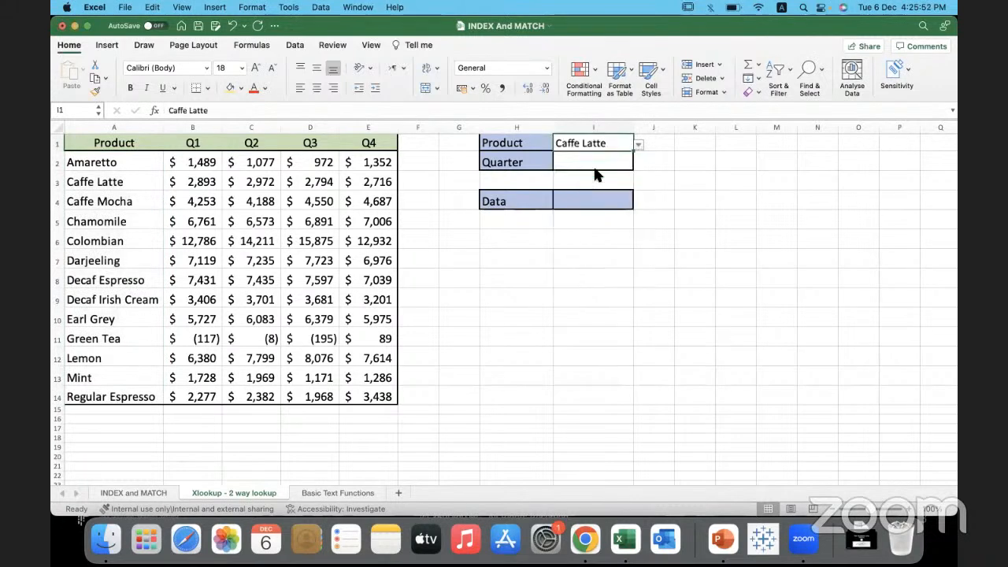
{"action": "left_click", "coordinate": [583, 164]}
{"action": "left_click", "coordinate": [641, 168]}
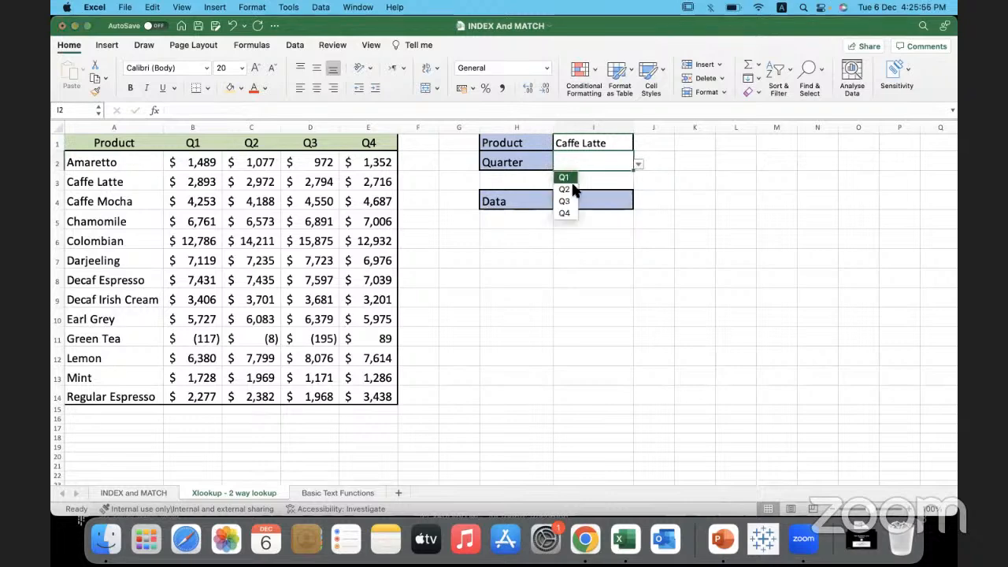
{"action": "left_click", "coordinate": [568, 190]}
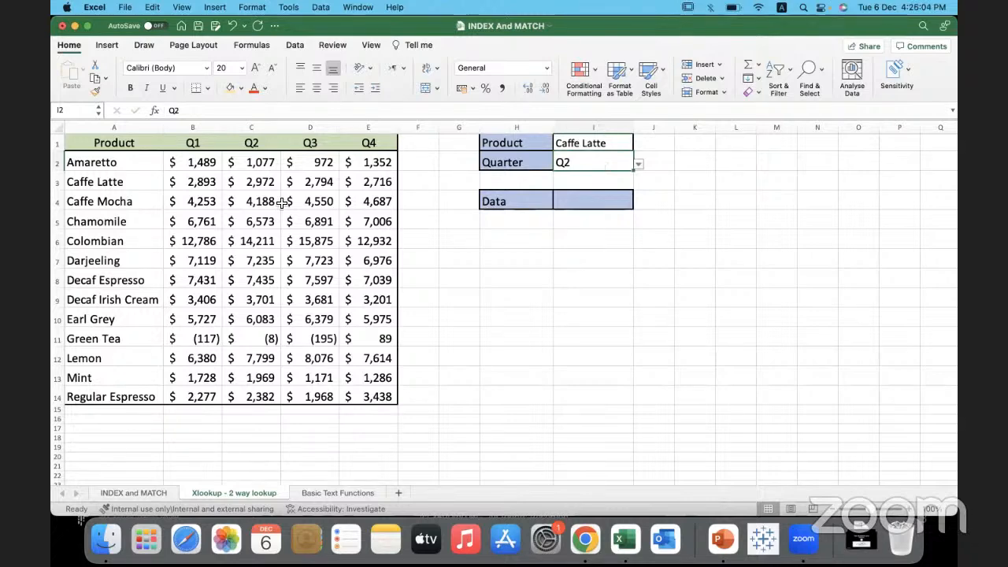
- Examine the quarterly data block B2:E14 and highlight row 3 for Caffe Latte together with column C for Q2 to locate their intersection
{"action": "left_click_drag", "start_coordinate": [203, 162], "coordinate": [364, 394]}
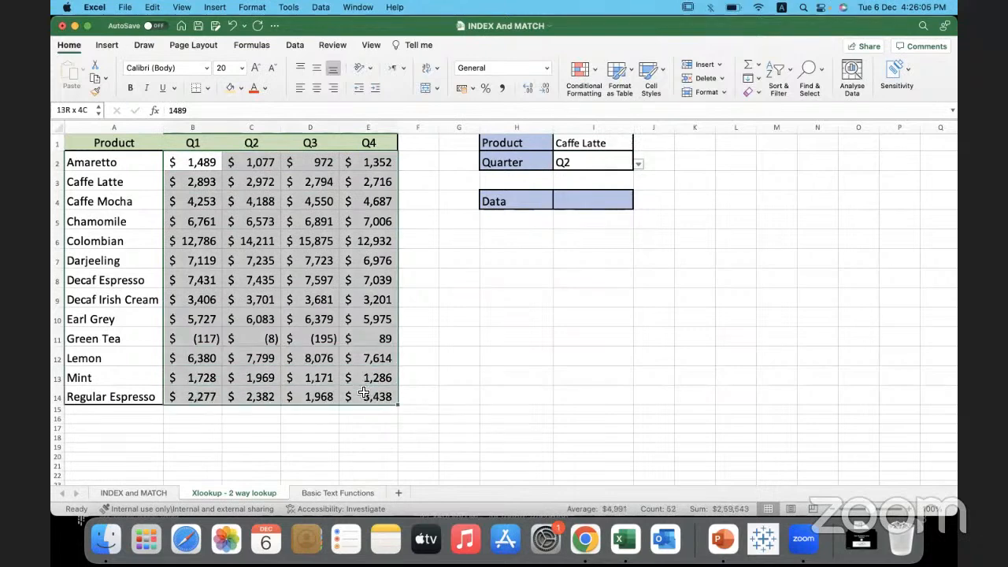
{"action": "left_click", "coordinate": [114, 241]}
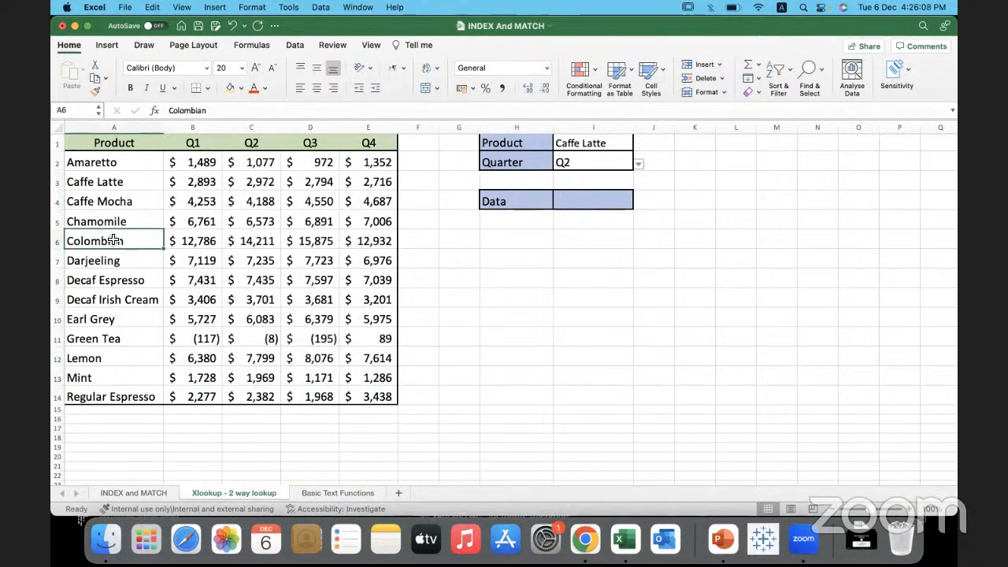
{"action": "left_click", "coordinate": [115, 182]}
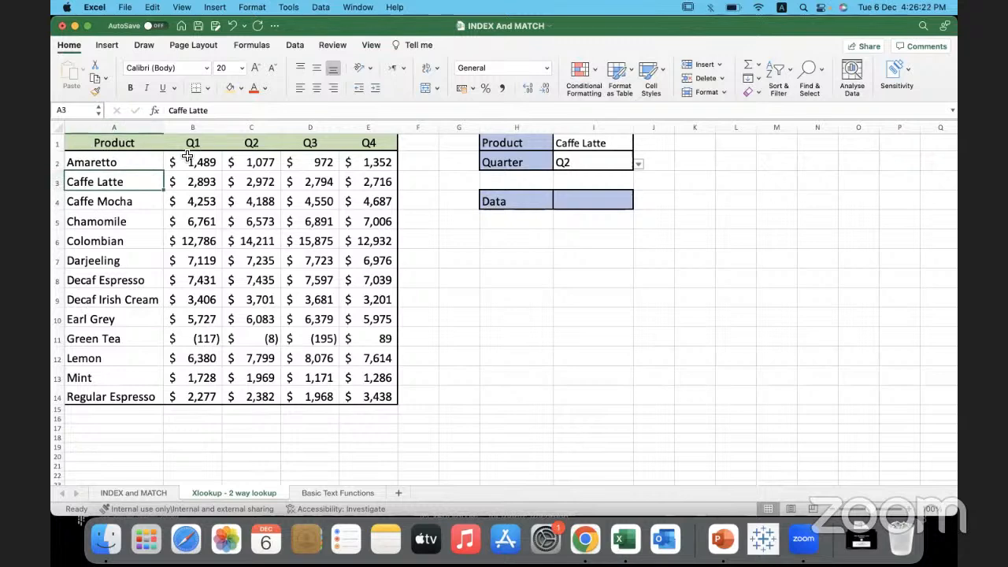
{"action": "left_click", "coordinate": [59, 182]}
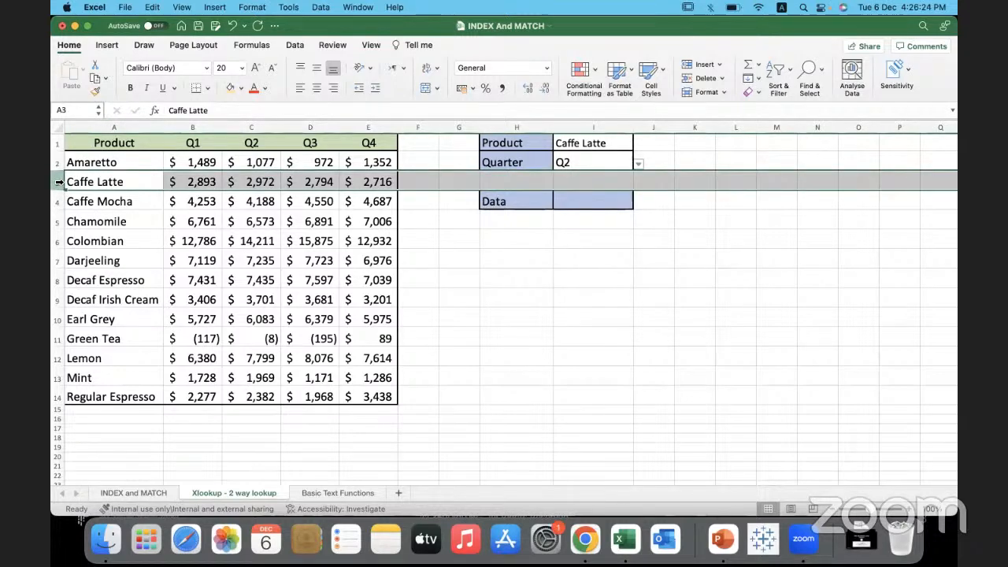
{"action": "left_click", "coordinate": [253, 127], "text": "super"}
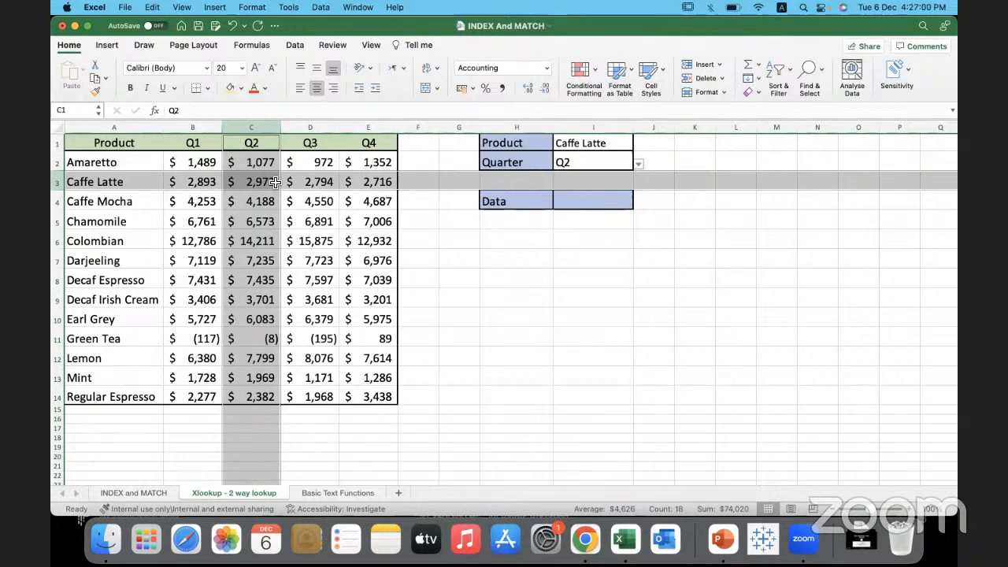
- Widen column I and start an XLOOKUP formula in I4 with I1 as lookup value and A2:A14 as lookup array
{"action": "left_click", "coordinate": [564, 199]}
{"action": "left_click_drag", "start_coordinate": [633, 127], "coordinate": [717, 127]}
{"action": "double_click", "coordinate": [610, 204]}
{"action": "type", "text": "="}
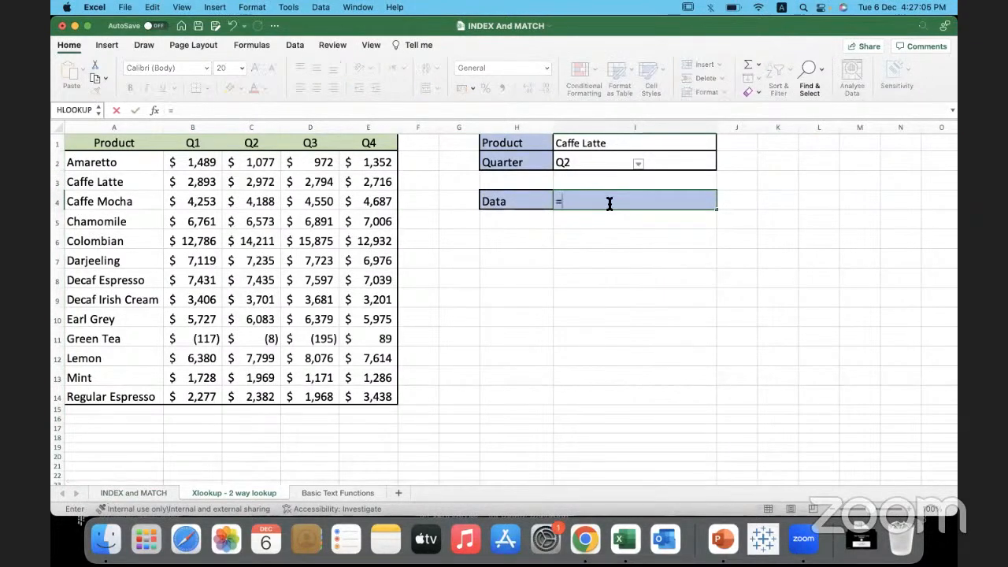
{"action": "type", "text": "xlookup"}
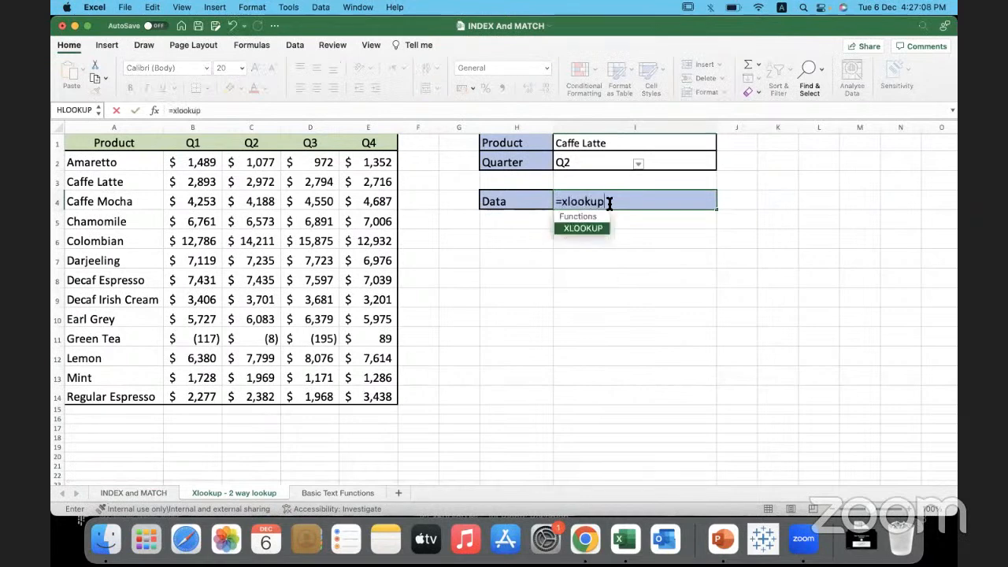
{"action": "type", "text": "("}
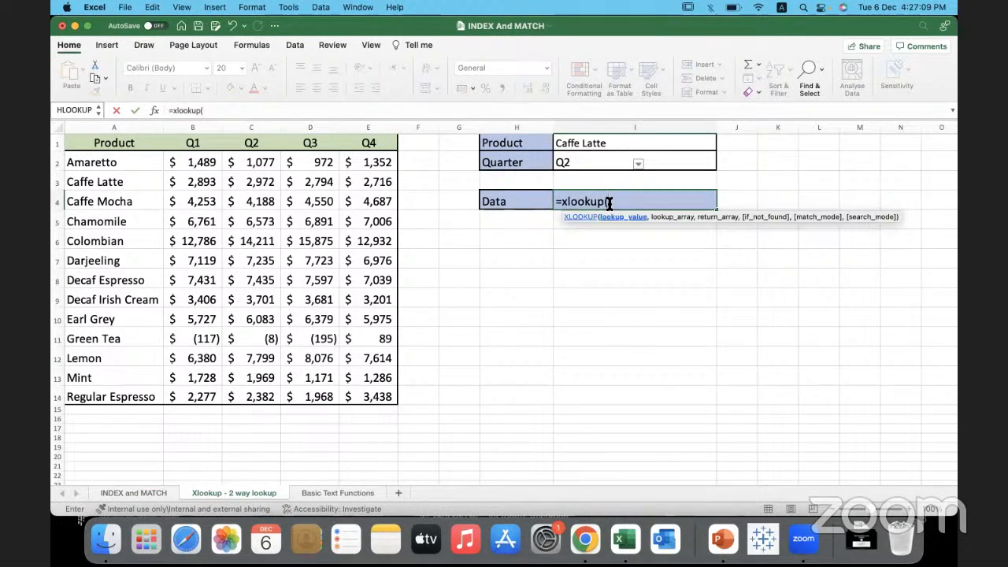
{"action": "left_click", "coordinate": [616, 143]}
{"action": "type", "text": ","}
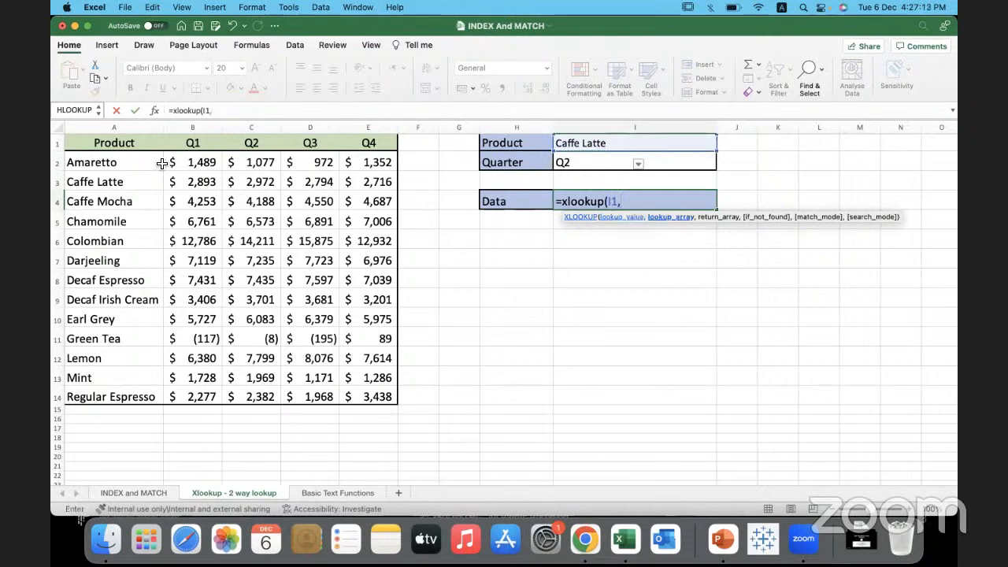
{"action": "left_click_drag", "start_coordinate": [139, 163], "coordinate": [121, 397]}
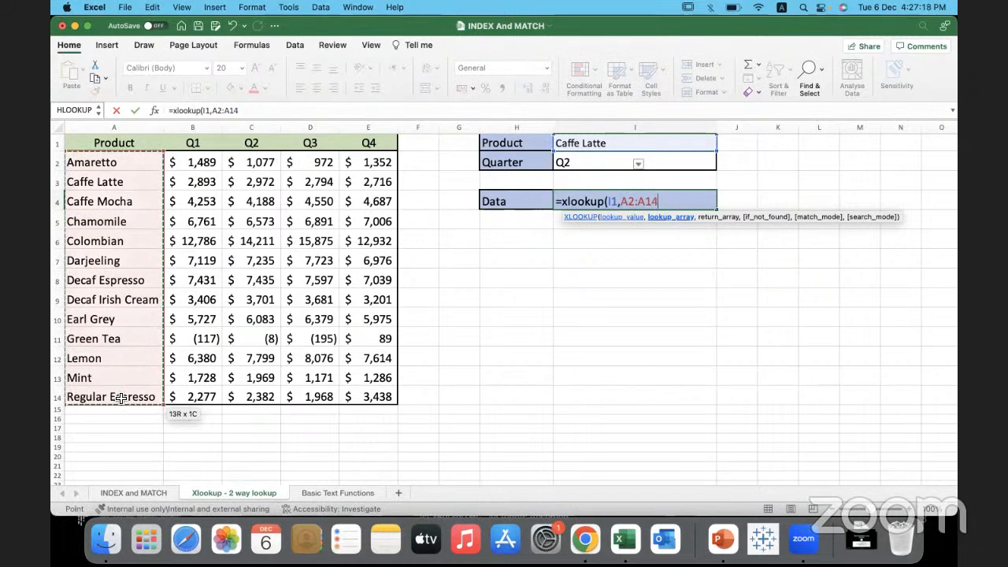
{"action": "type", "text": ","}
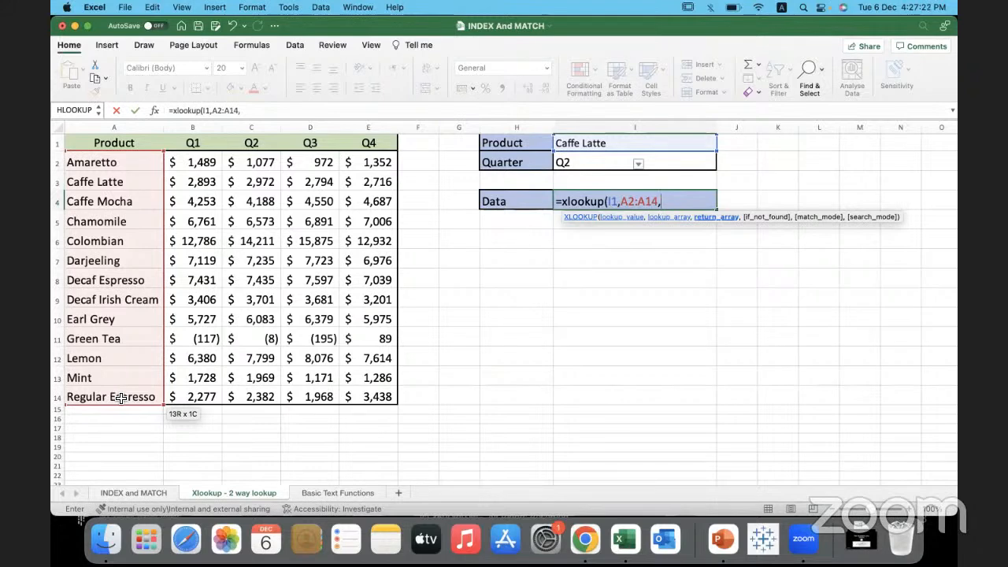
- Complete the I4 formula with a nested XLOOKUP as return array, looking up I2 in B1:E1 and returning B2:E14
{"action": "type", "text": "xlookup"}
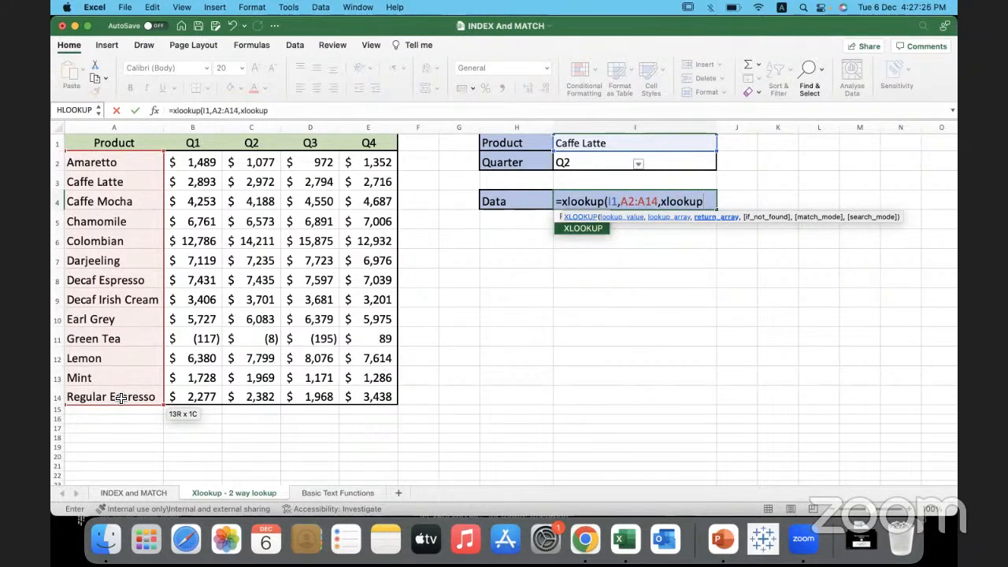
{"action": "type", "text": "("}
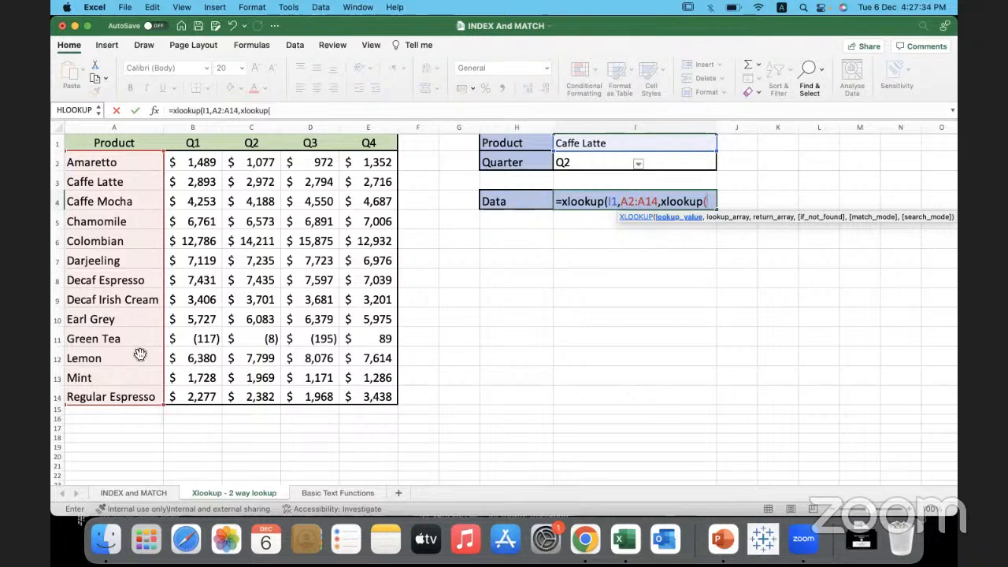
{"action": "left_click", "coordinate": [581, 162]}
{"action": "type", "text": ","}
{"action": "left_click_drag", "start_coordinate": [197, 144], "coordinate": [359, 144]}
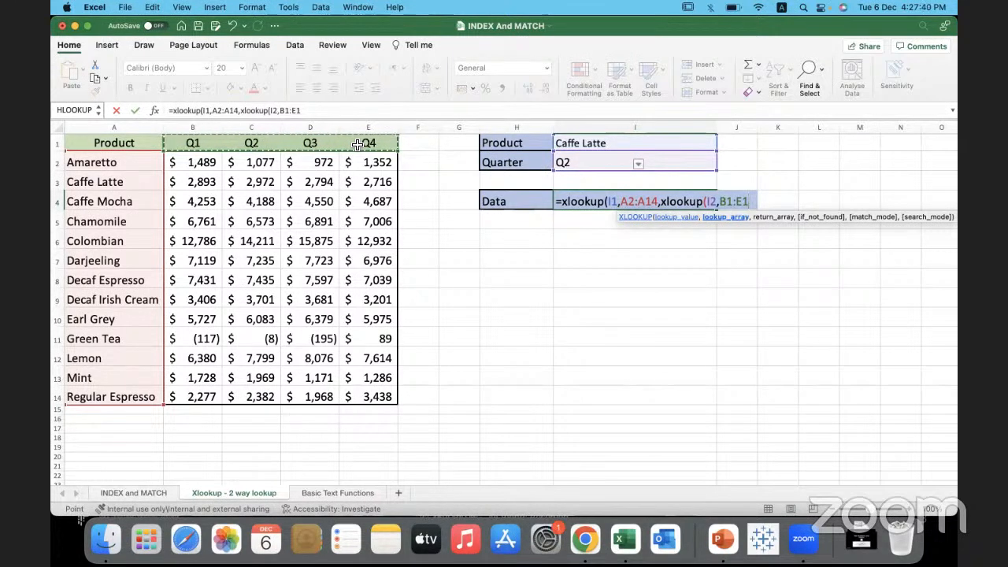
{"action": "type", "text": ","}
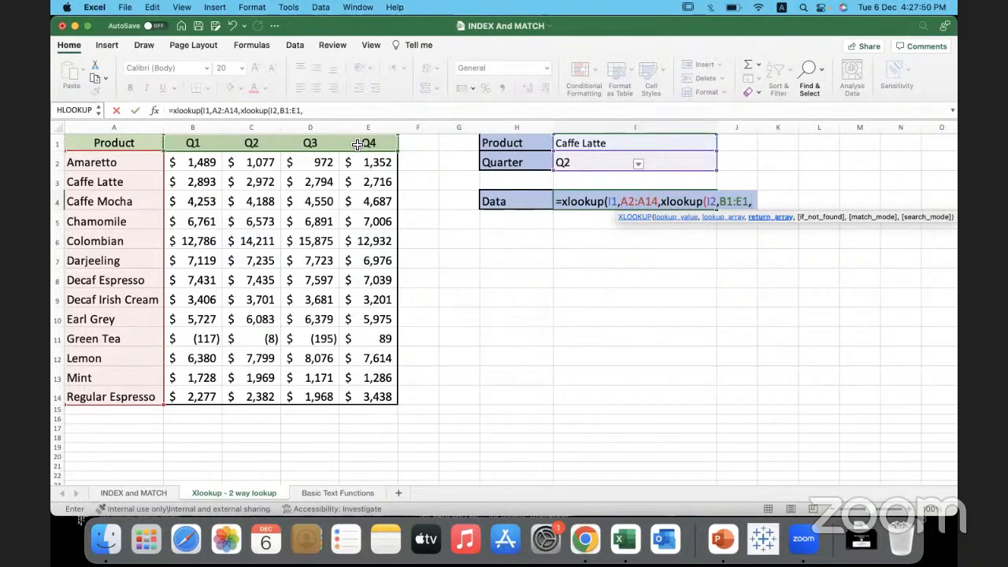
{"action": "left_click_drag", "start_coordinate": [203, 162], "coordinate": [346, 385]}
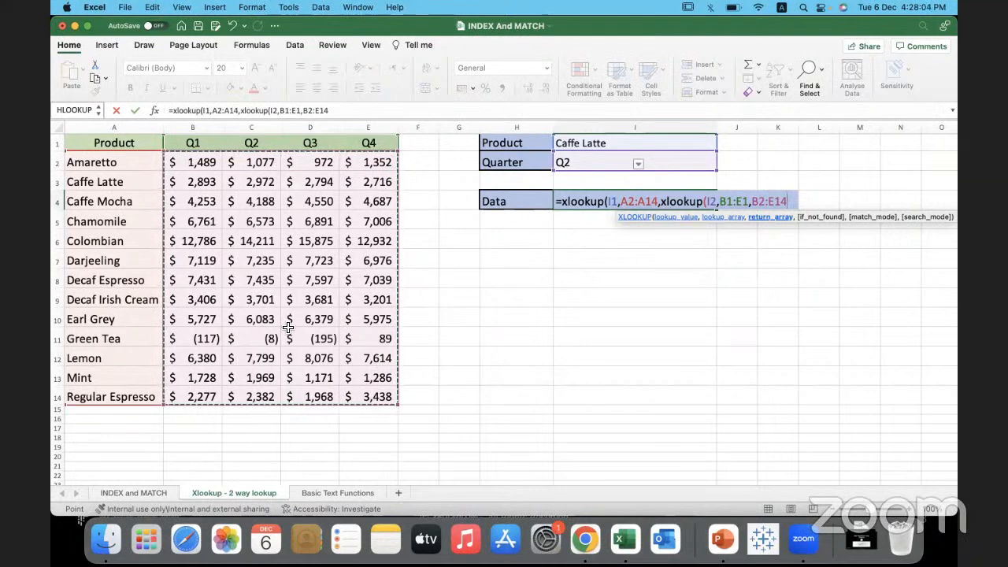
{"action": "type", "text": "))"}
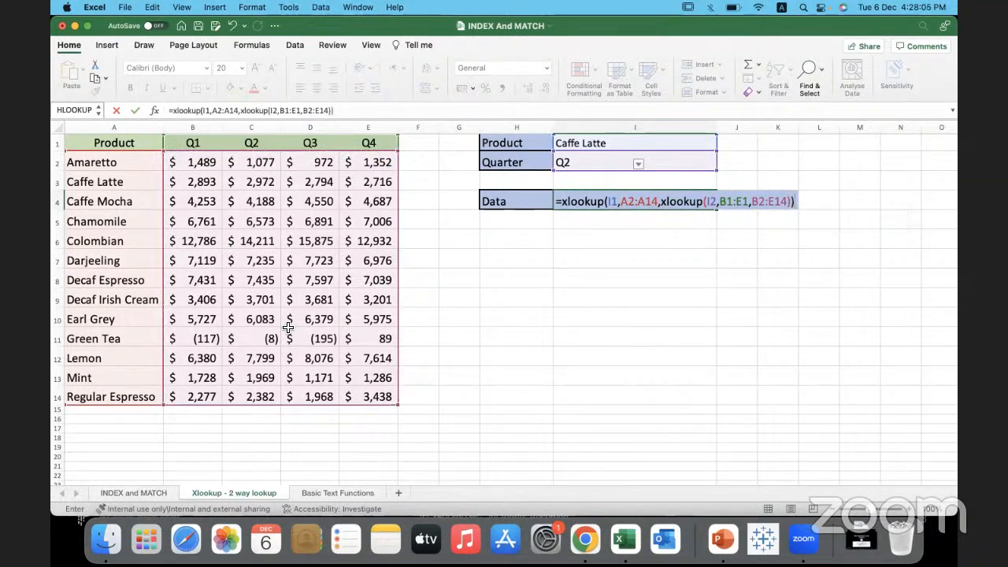
{"action": "key", "text": "Return"}
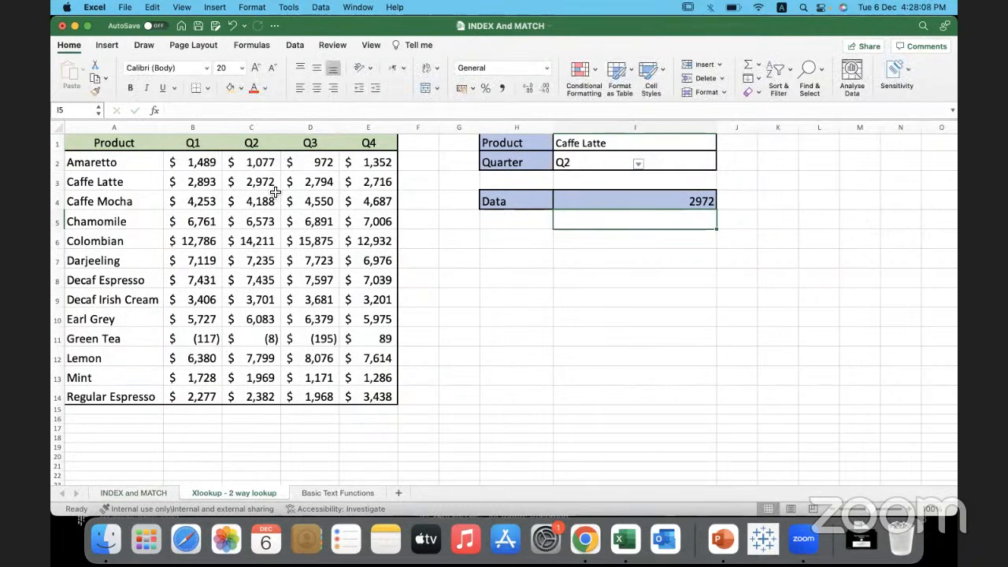
- Check the I4 result against the Caffe Latte value for Q2 in the data table
{"action": "left_click", "coordinate": [266, 188]}
{"action": "left_click", "coordinate": [146, 187]}
{"action": "left_click", "coordinate": [256, 189]}
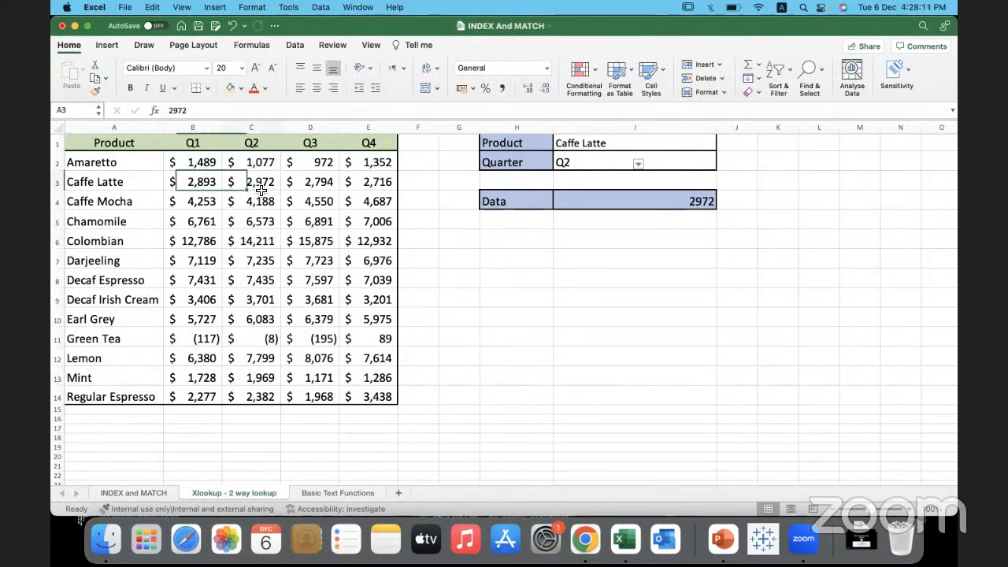
- Choose Decaf Irish Cream as the product in I1 and Q4 as the quarter in I2
{"action": "left_click", "coordinate": [682, 144]}
{"action": "left_click", "coordinate": [721, 144]}
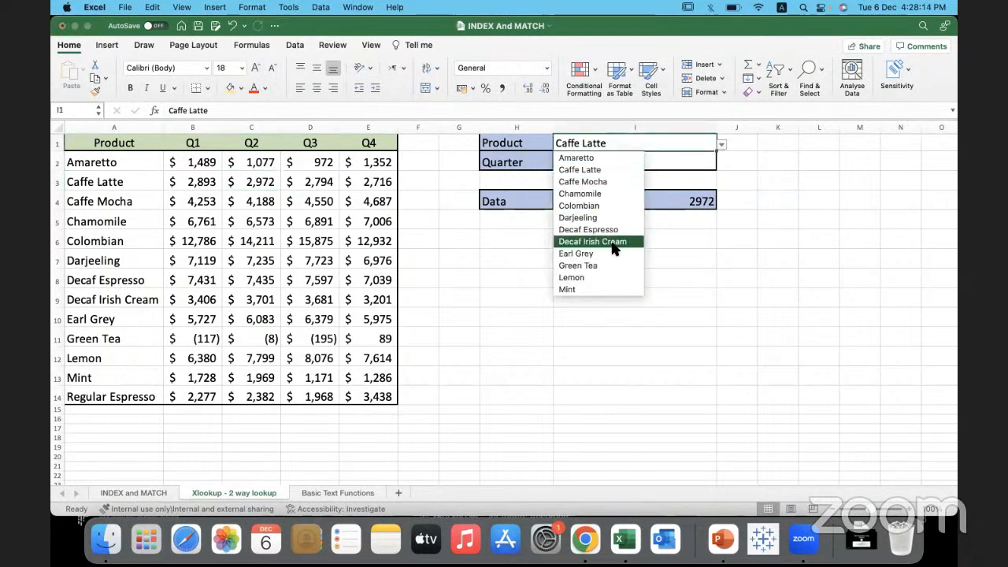
{"action": "left_click", "coordinate": [612, 241]}
{"action": "left_click", "coordinate": [704, 162]}
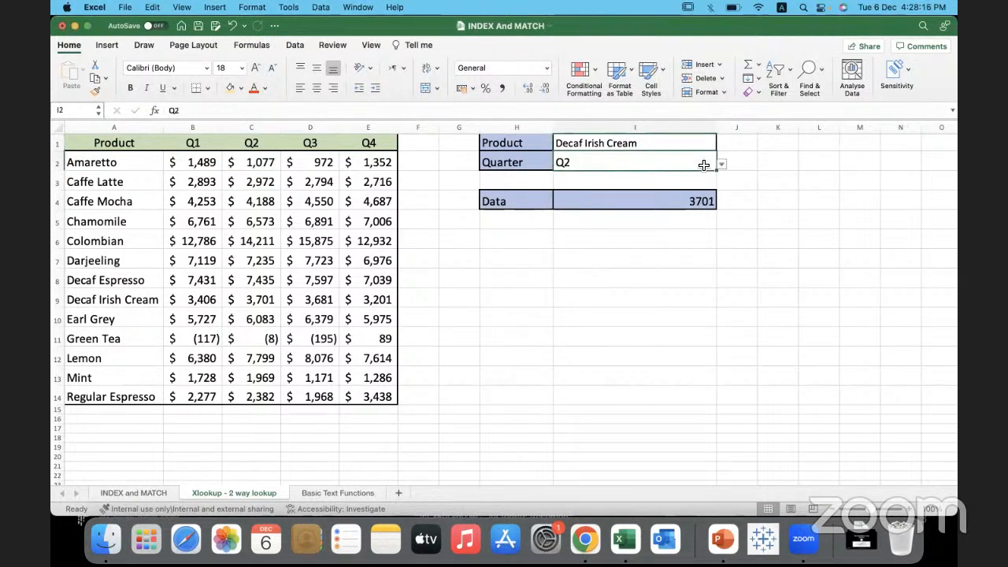
{"action": "left_click", "coordinate": [722, 165]}
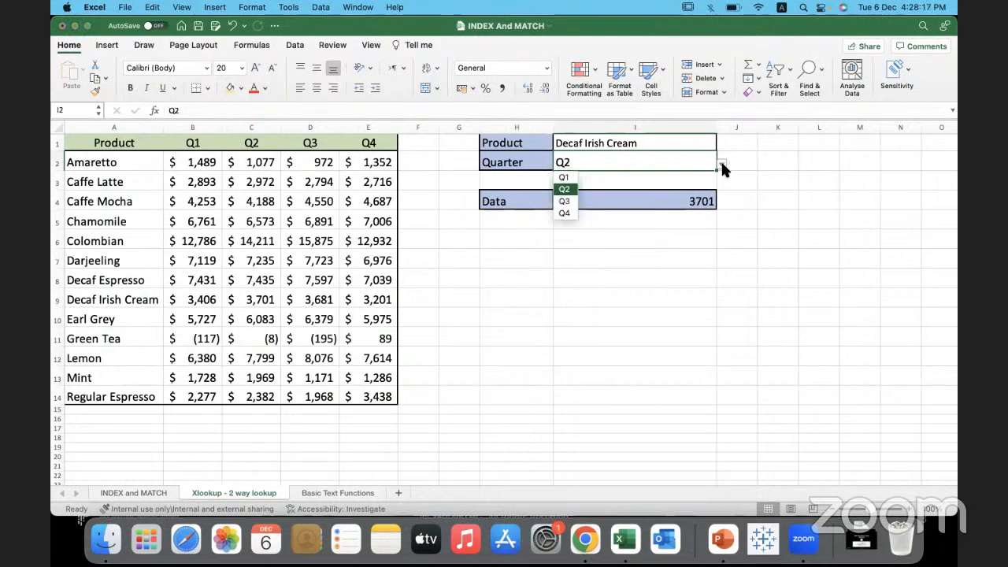
{"action": "left_click", "coordinate": [564, 214]}
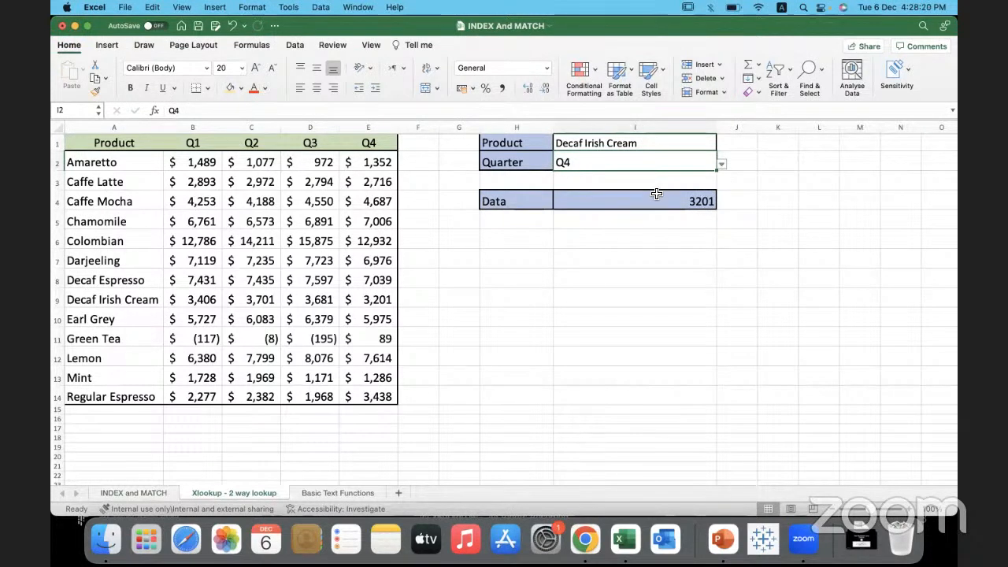
- Highlight row 9 together with column E to check their intersection against I4, and review the I4 formula
{"action": "left_click", "coordinate": [391, 303]}
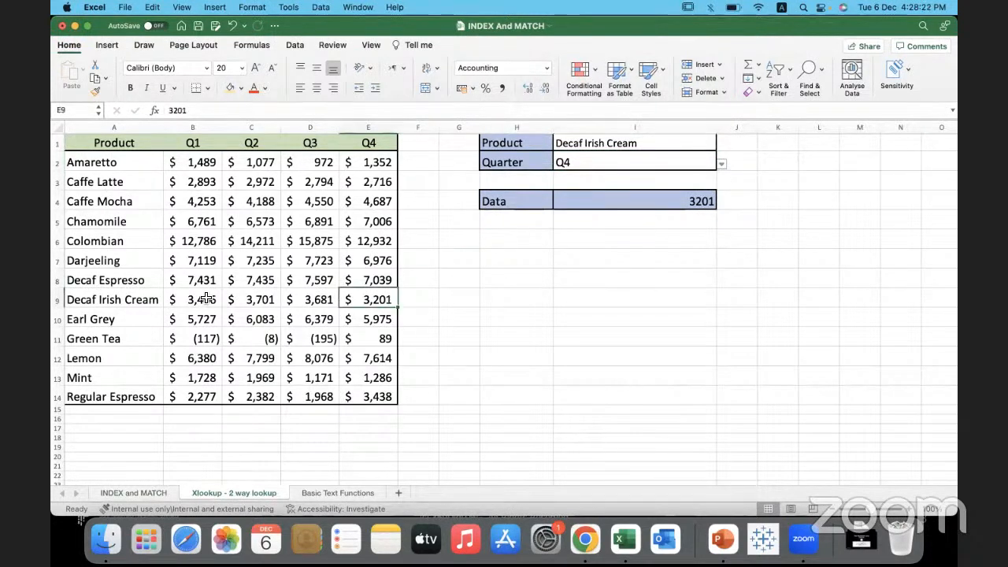
{"action": "left_click", "coordinate": [55, 302]}
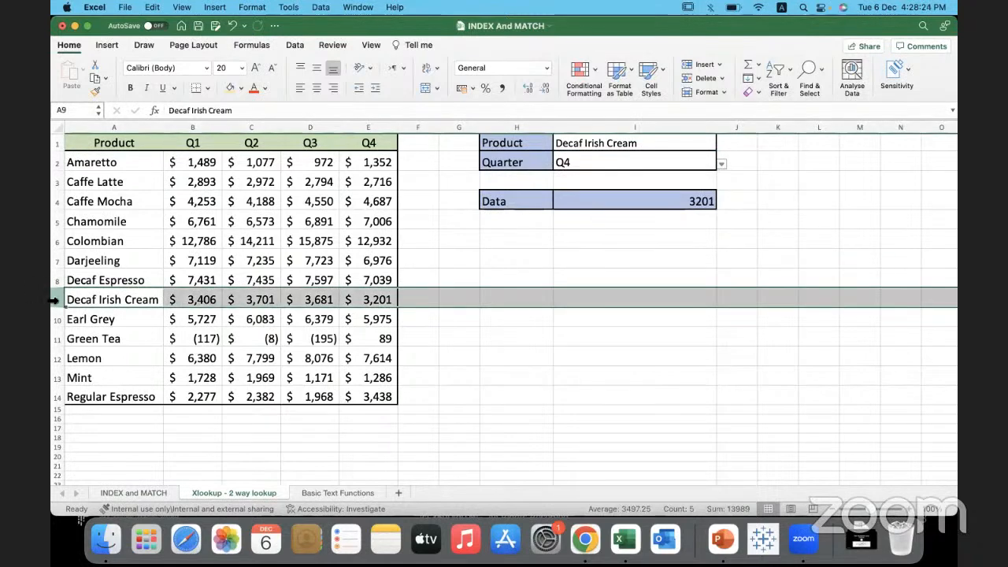
{"action": "left_click", "coordinate": [368, 127], "text": "super"}
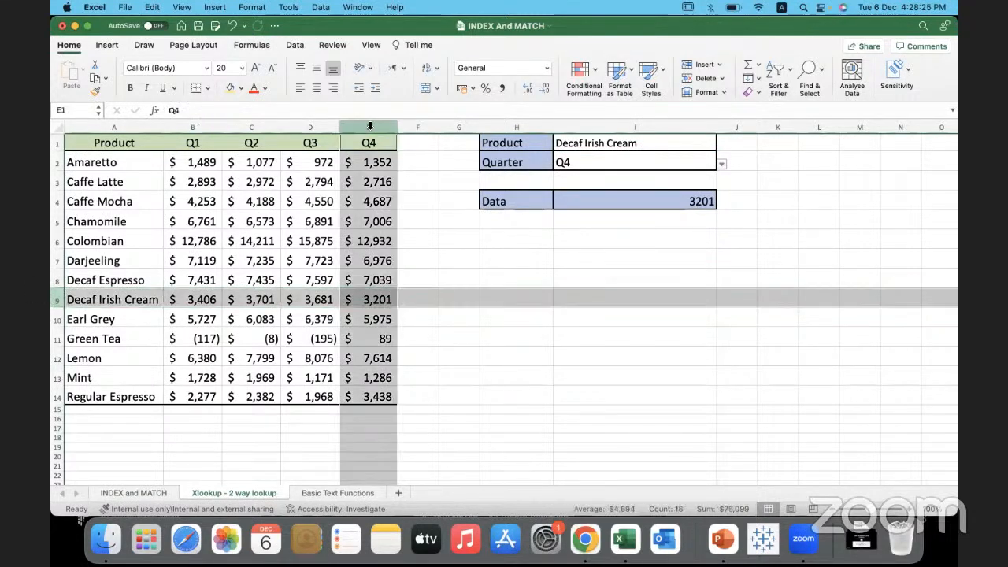
{"action": "left_click", "coordinate": [392, 303]}
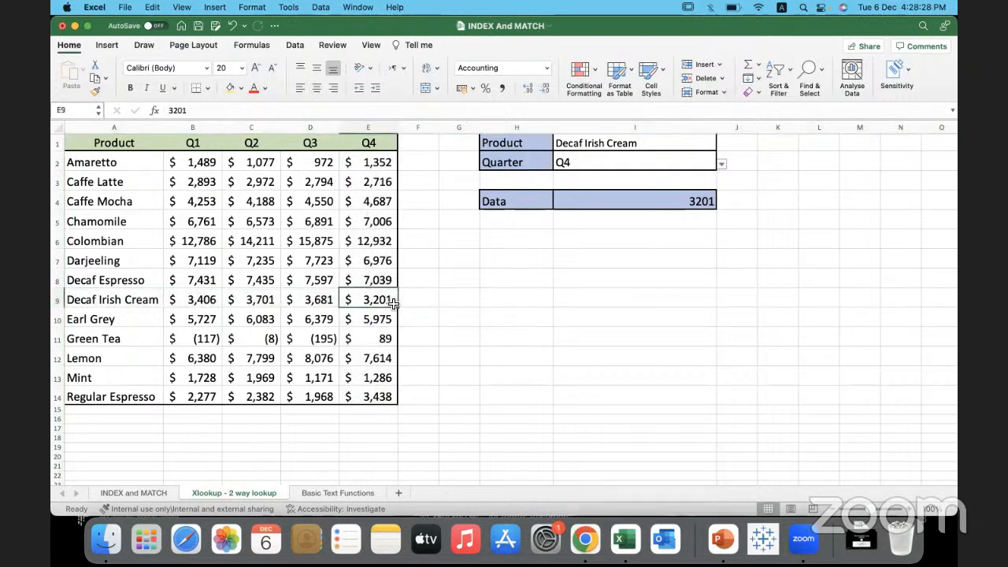
{"action": "left_click", "coordinate": [649, 202]}
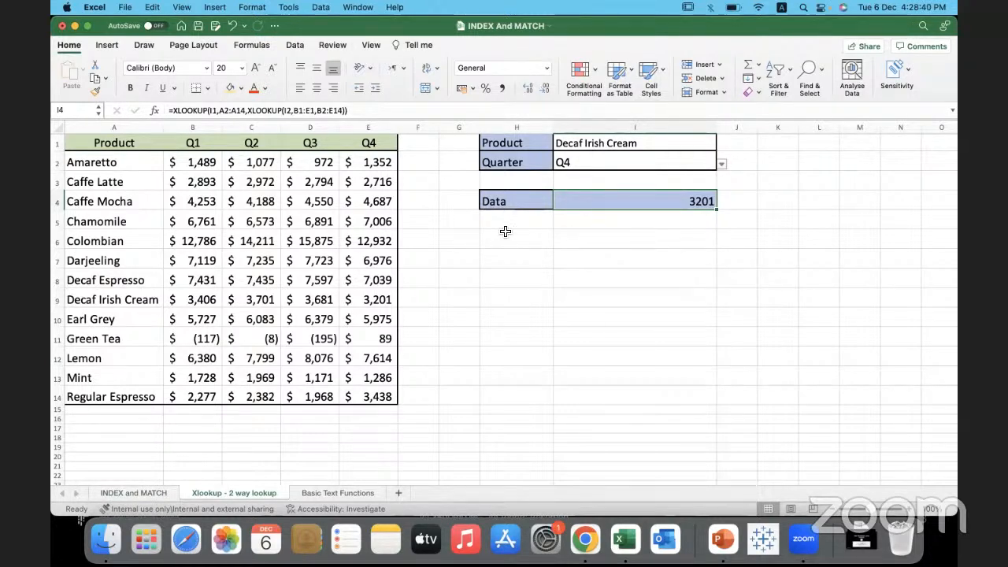
- Copy the Data label from H4 into H6
{"action": "left_click", "coordinate": [503, 201]}
{"action": "key", "text": "cmd+c"}
{"action": "left_click", "coordinate": [513, 226]}
{"action": "left_click", "coordinate": [513, 240]}
{"action": "key", "text": "cmd+v"}
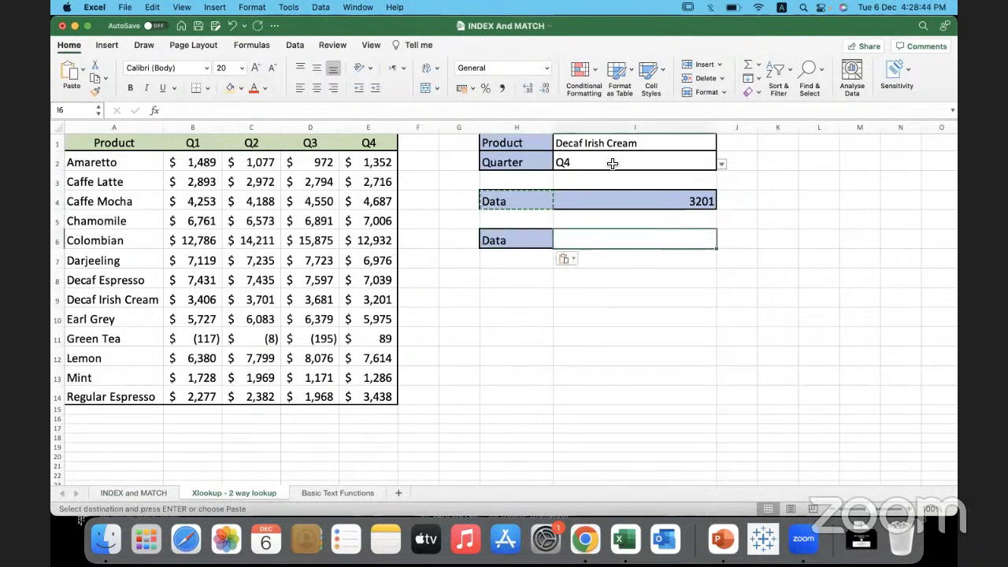
- Enter =INDEX(B2:E14,8,4) in I6 to return the Decaf Irish Cream value for Q4
{"action": "left_click_drag", "start_coordinate": [604, 145], "coordinate": [604, 162]}
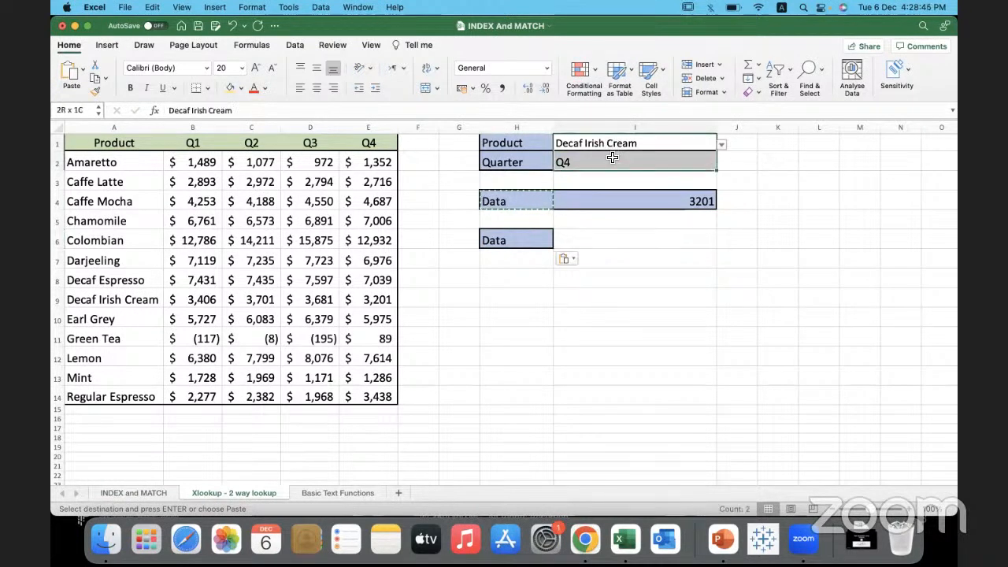
{"action": "left_click", "coordinate": [596, 240]}
{"action": "type", "text": "=inde"}
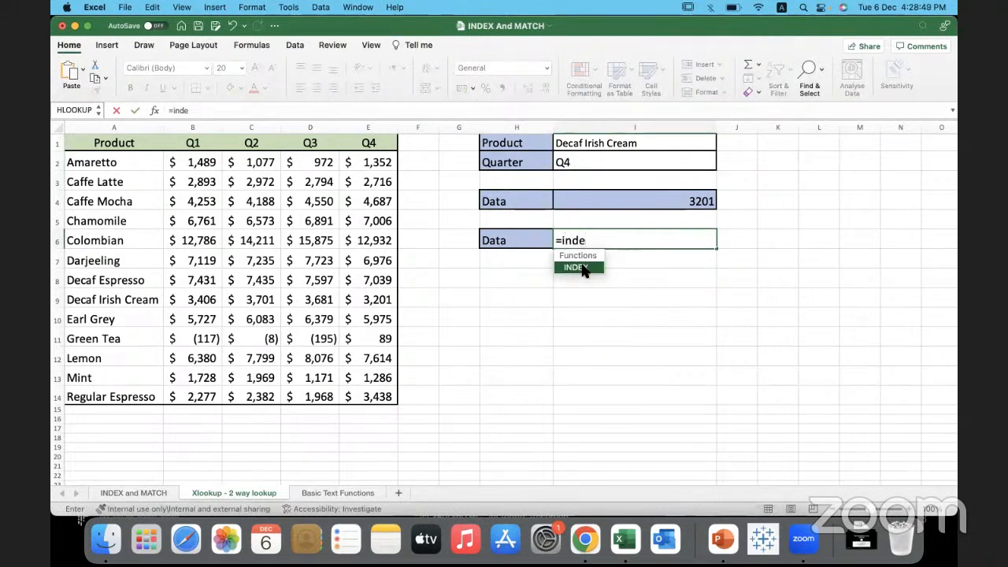
{"action": "double_click", "coordinate": [582, 268]}
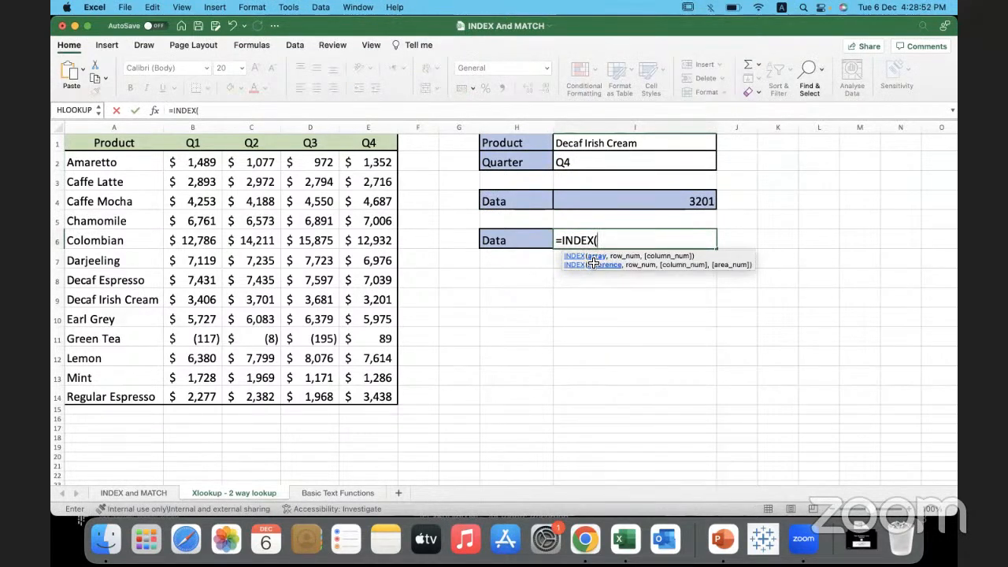
{"action": "left_click_drag", "start_coordinate": [189, 164], "coordinate": [370, 396]}
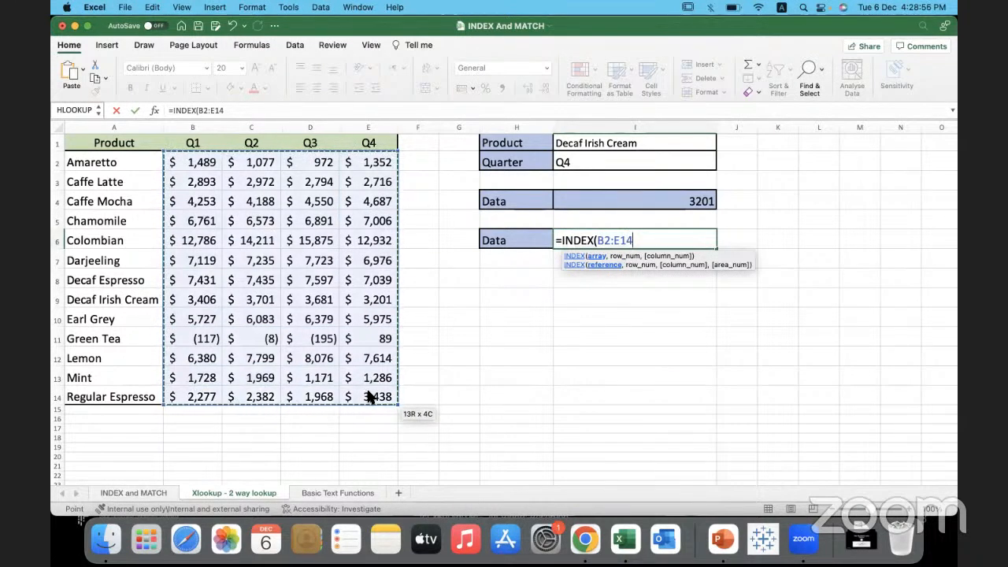
{"action": "type", "text": ","}
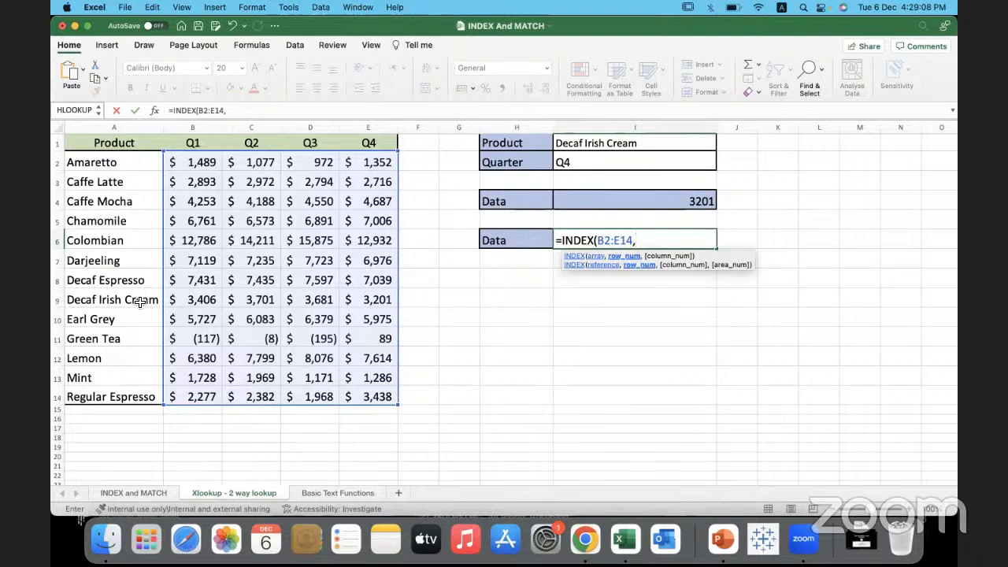
{"action": "type", "text": "8,4"}
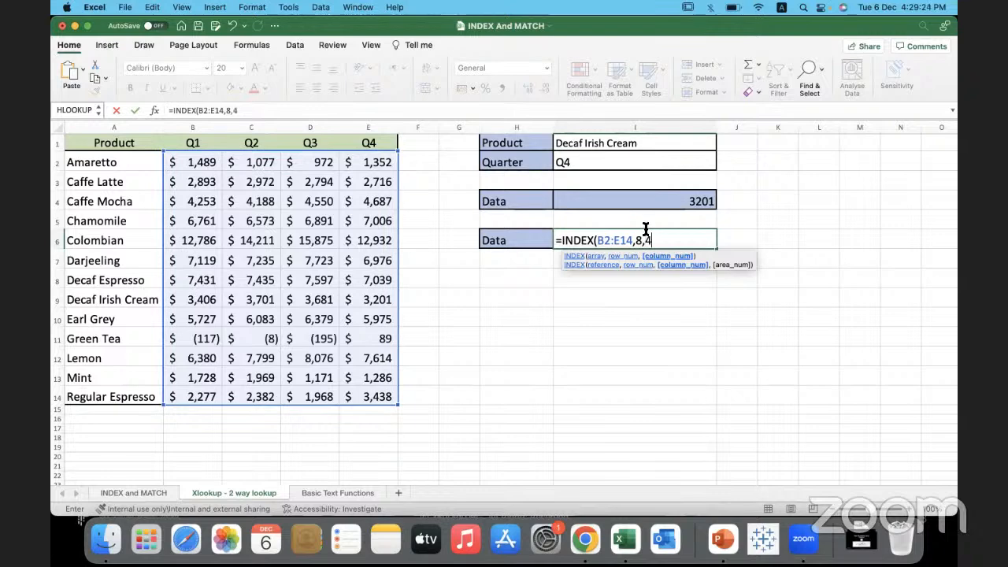
{"action": "type", "text": ")"}
{"action": "key", "text": "Return"}
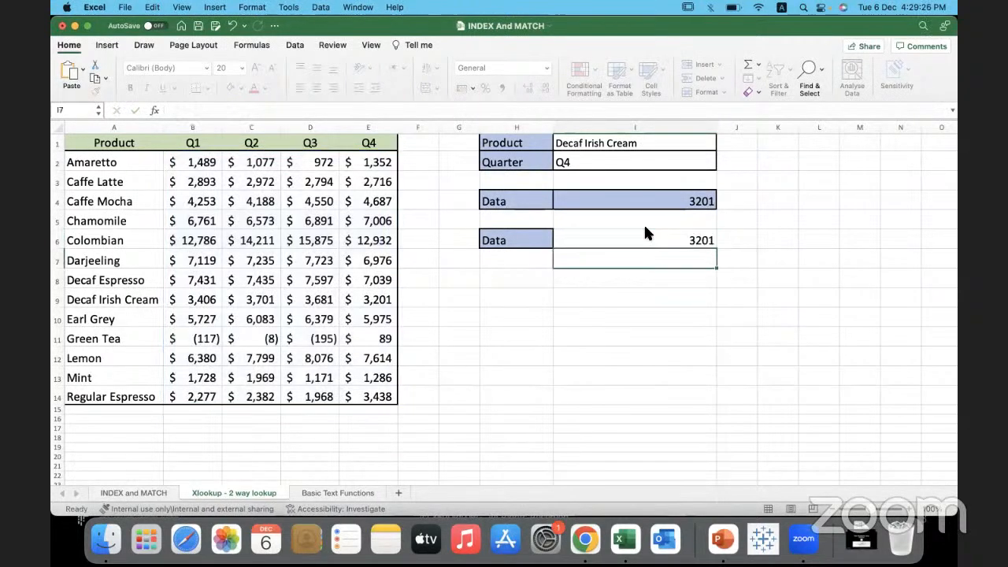
- Compare the formulas in I4 and I6, and examine the row and column number arguments of the INDEX formula
{"action": "left_click", "coordinate": [652, 205]}
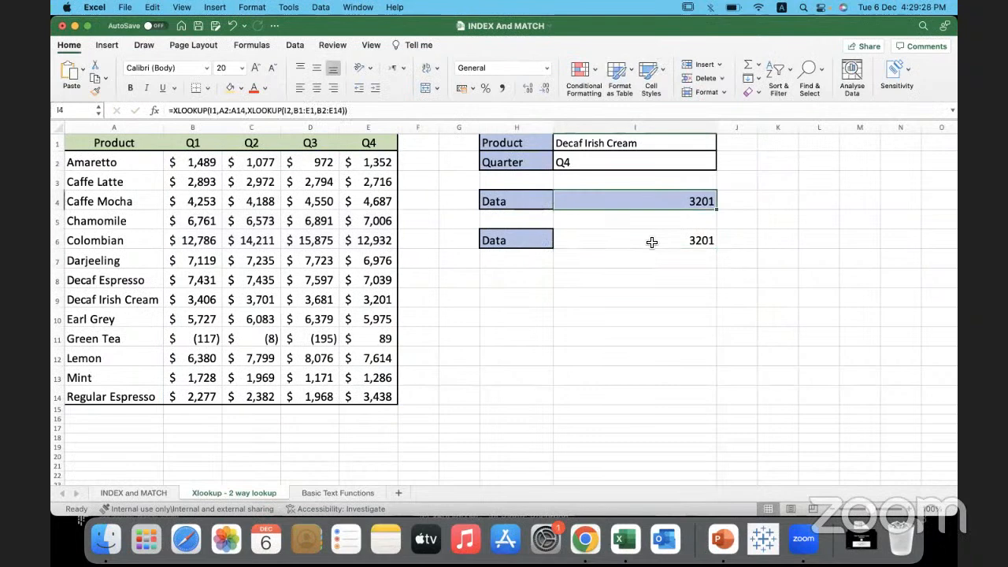
{"action": "left_click", "coordinate": [652, 242]}
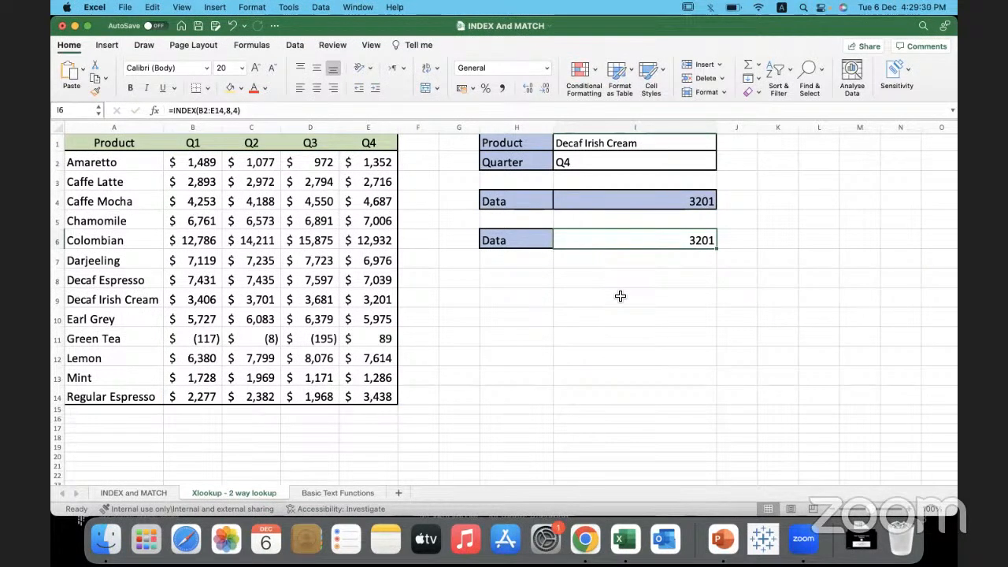
{"action": "double_click", "coordinate": [635, 241]}
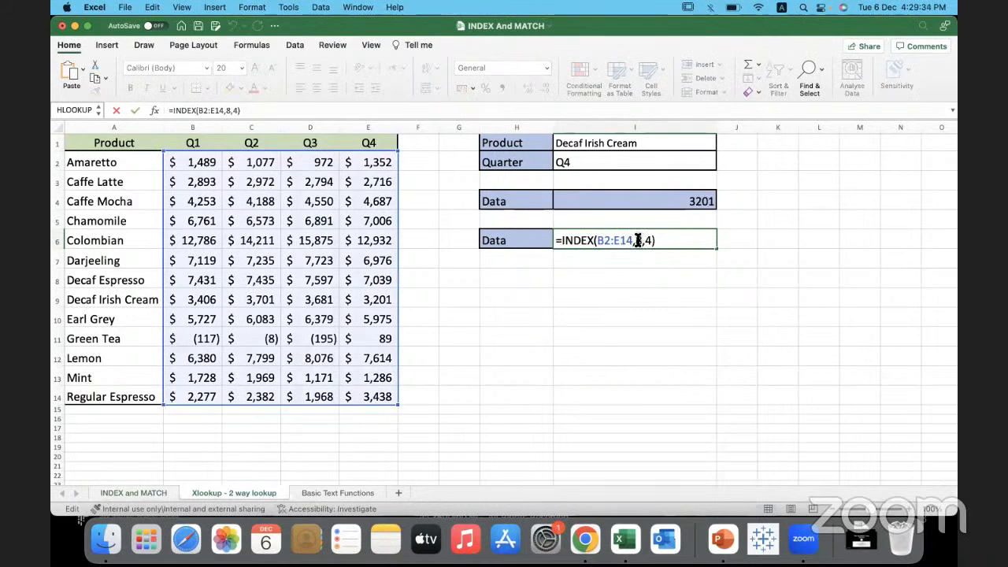
{"action": "left_click", "coordinate": [638, 241]}
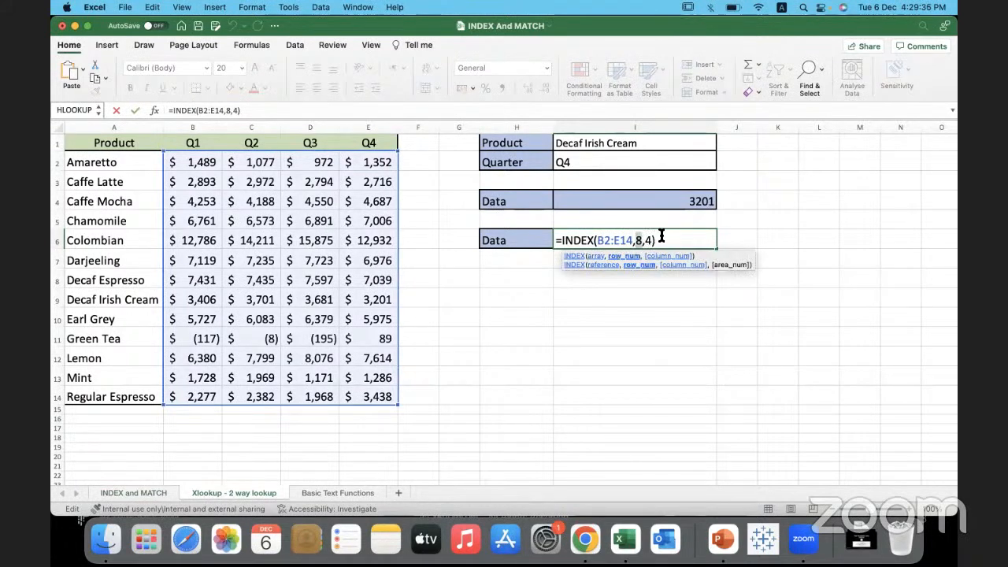
{"action": "left_click", "coordinate": [647, 241]}
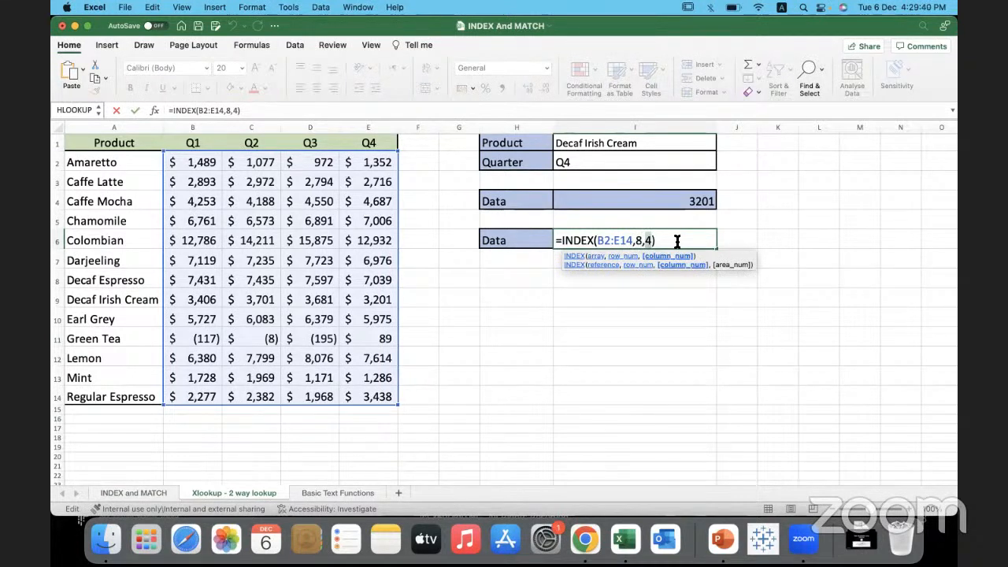
- Replace the fixed row and column numbers in the I6 INDEX formula with MATCH(I1,A2:A14) as the row number
{"action": "left_click", "coordinate": [678, 243]}
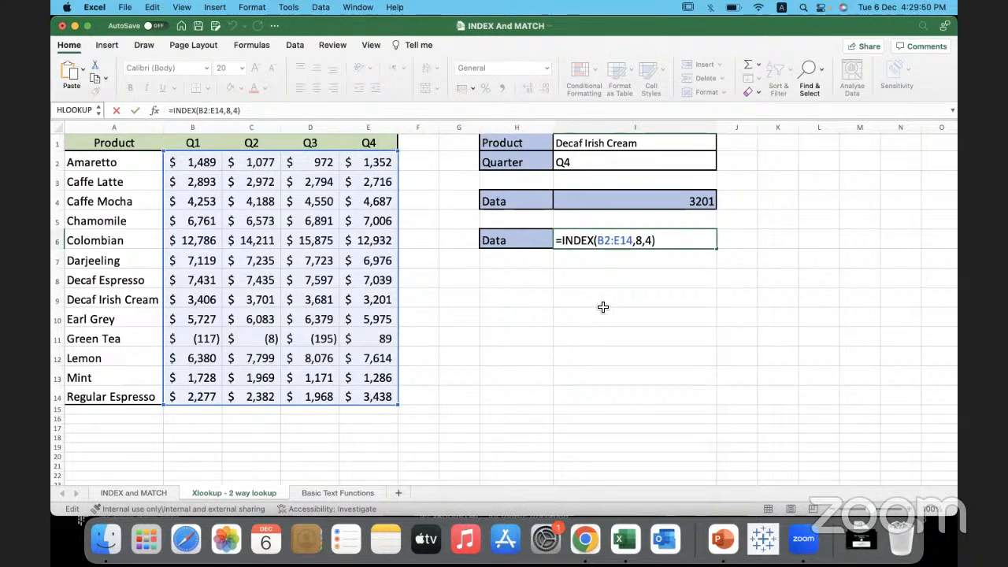
{"action": "key", "text": "Left"}
{"action": "key", "text": "shift+Left"}
{"action": "key", "text": "shift+Left"}
{"action": "key", "text": "shift+Left"}
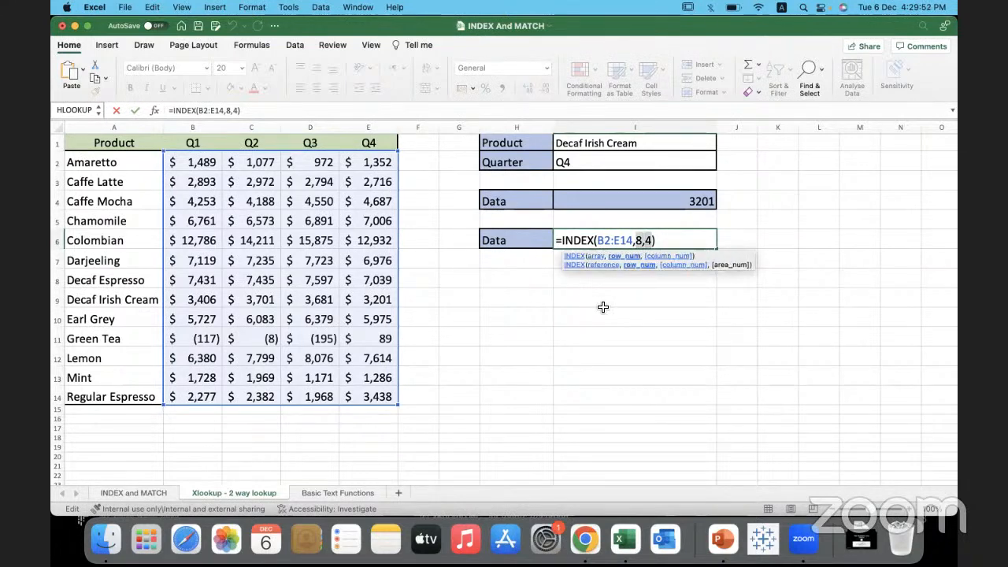
{"action": "key", "text": "BackSpace"}
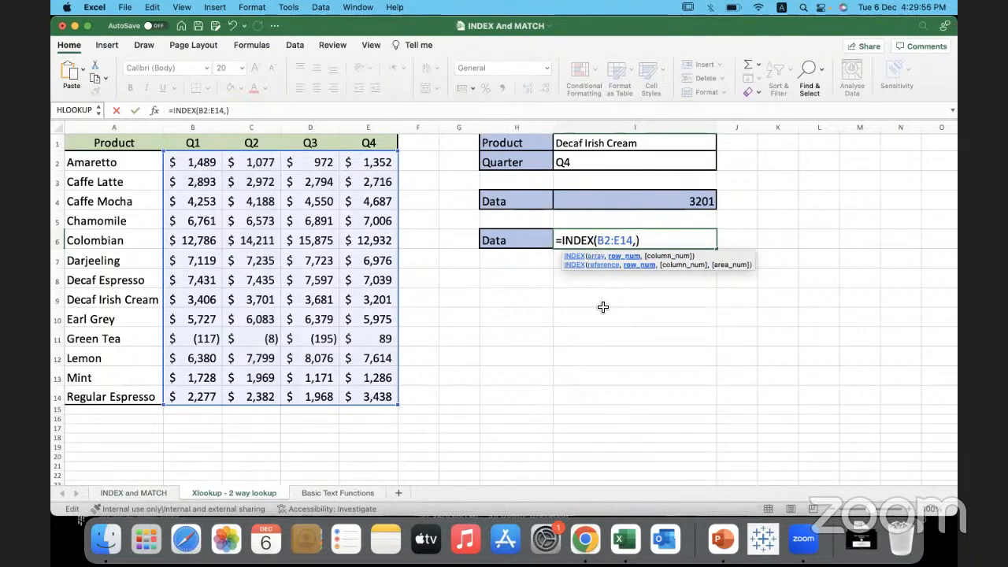
{"action": "type", "text": "Match("}
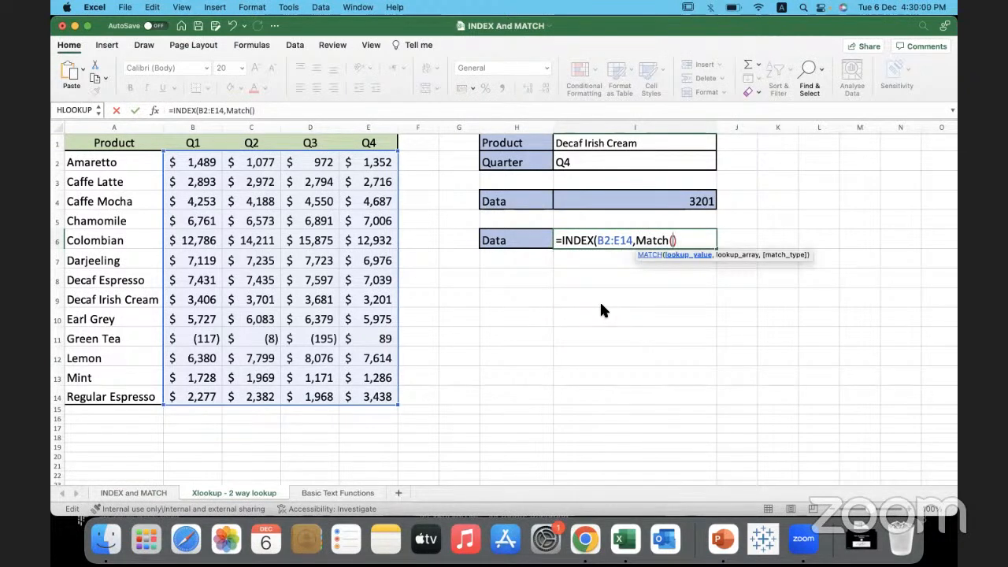
{"action": "left_click", "coordinate": [635, 145]}
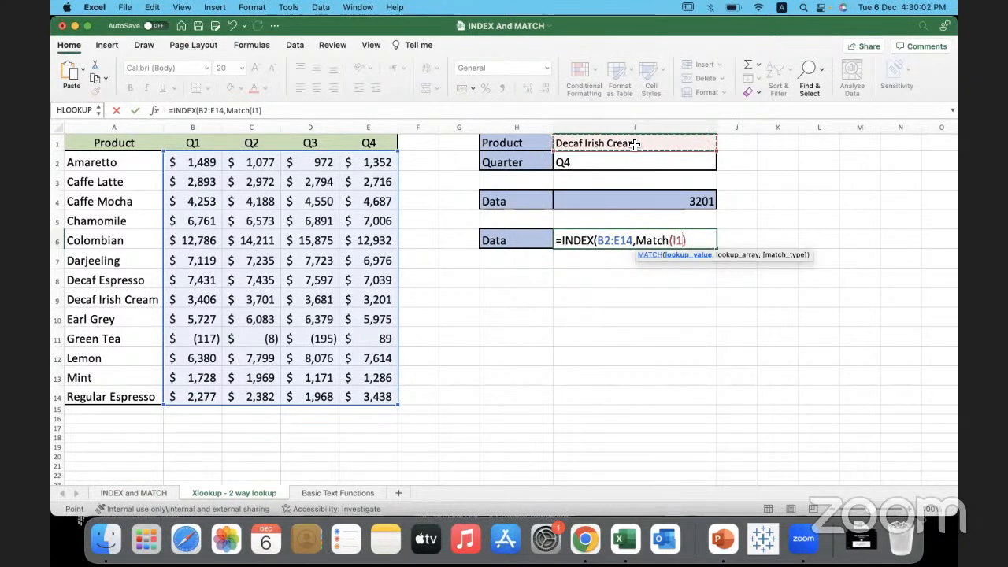
{"action": "type", "text": ","}
{"action": "left_click_drag", "start_coordinate": [154, 163], "coordinate": [140, 394]}
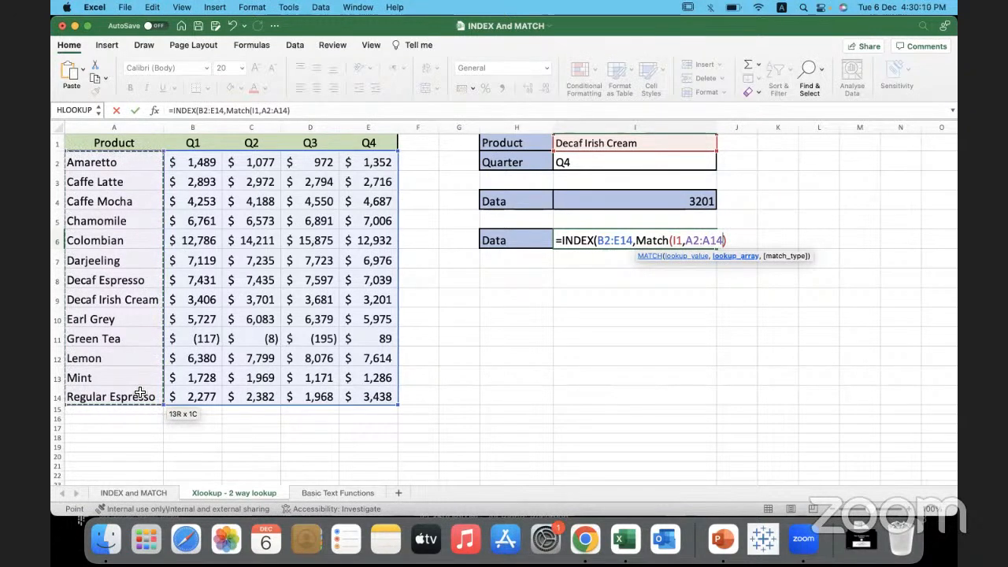
{"action": "key", "text": "Right"}
{"action": "key", "text": "Left"}
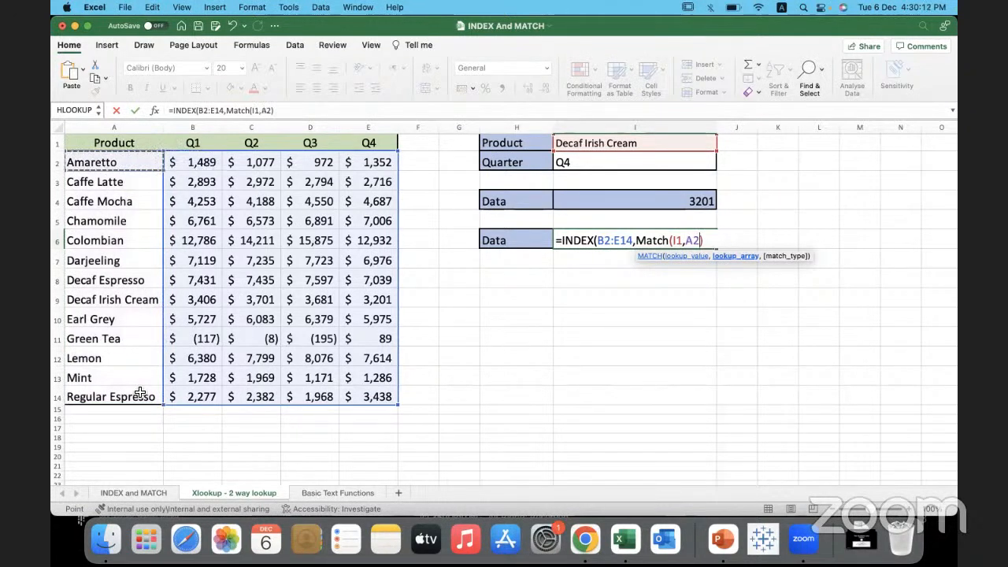
{"action": "left_click_drag", "start_coordinate": [150, 163], "coordinate": [145, 398]}
{"action": "left_click", "coordinate": [733, 241]}
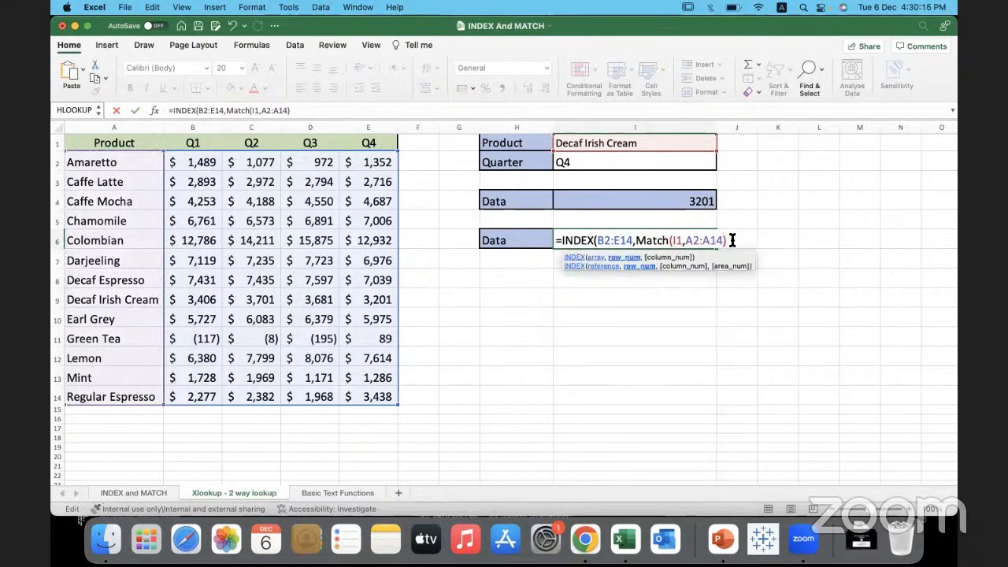
{"action": "type", "text": "),"}
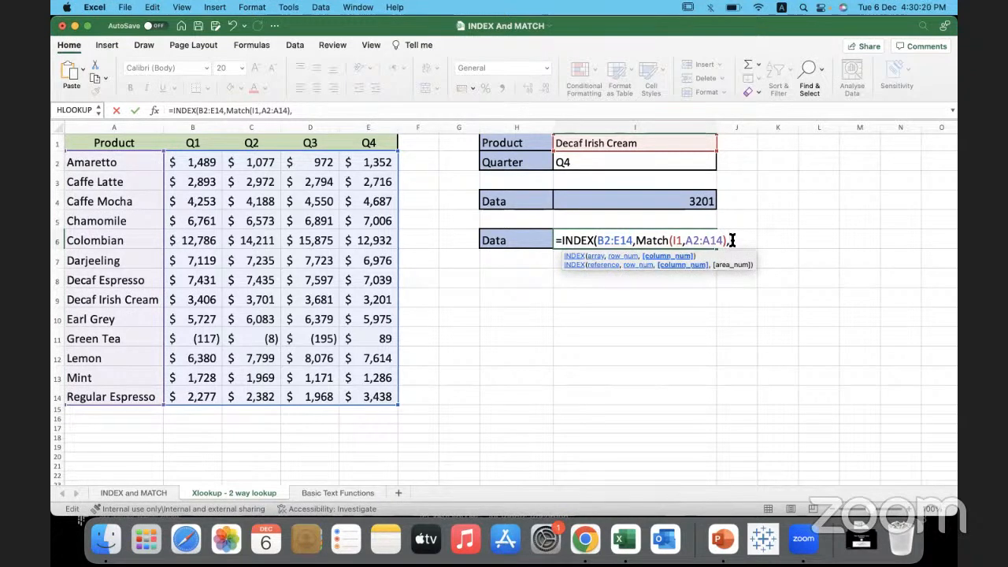
- Add MATCH(I2,B1:E1) as the column number in the I6 INDEX formula and complete the formula
{"action": "type", "text": "match("}
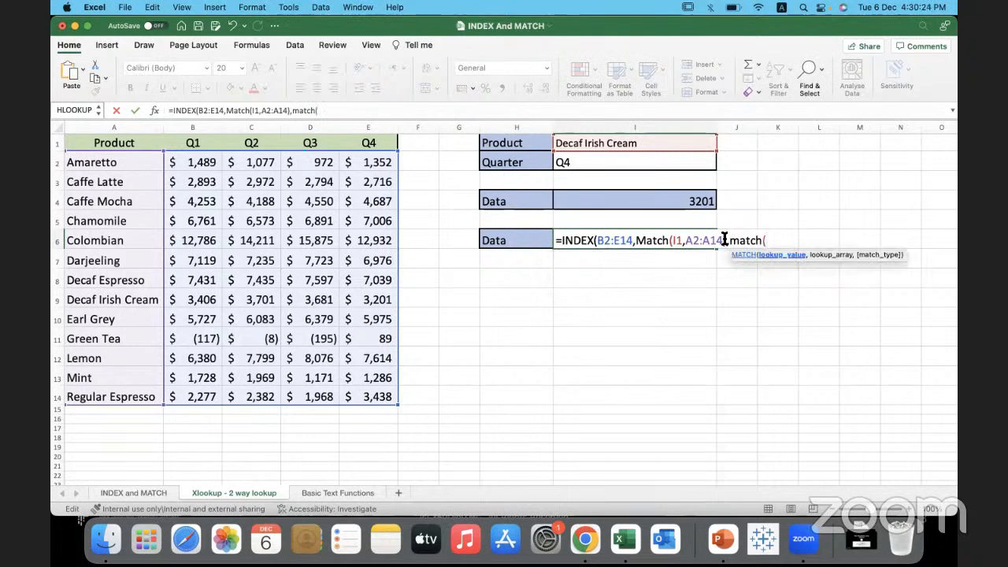
{"action": "left_click", "coordinate": [651, 161]}
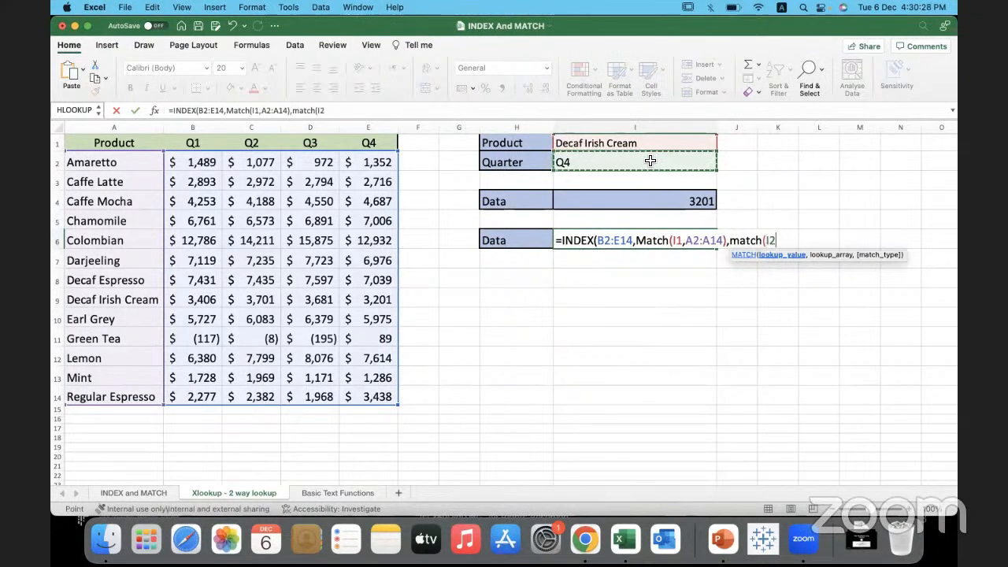
{"action": "type", "text": ","}
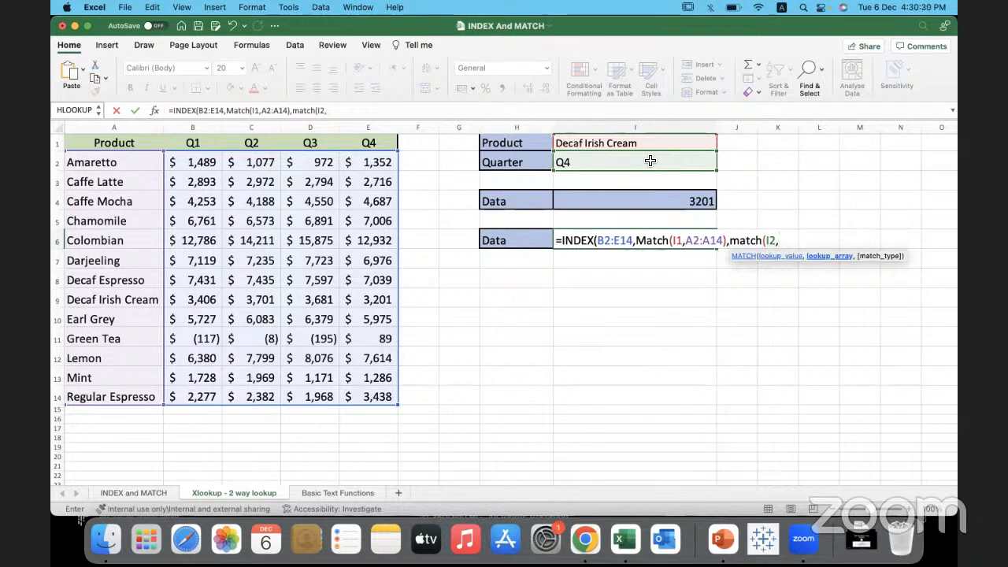
{"action": "left_click_drag", "start_coordinate": [192, 144], "coordinate": [366, 144]}
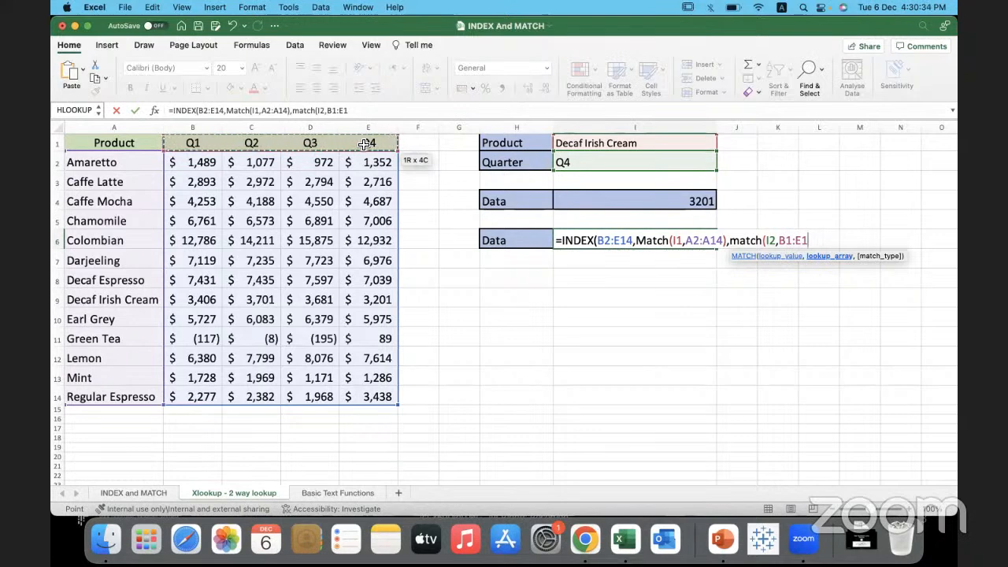
{"action": "type", "text": ")"}
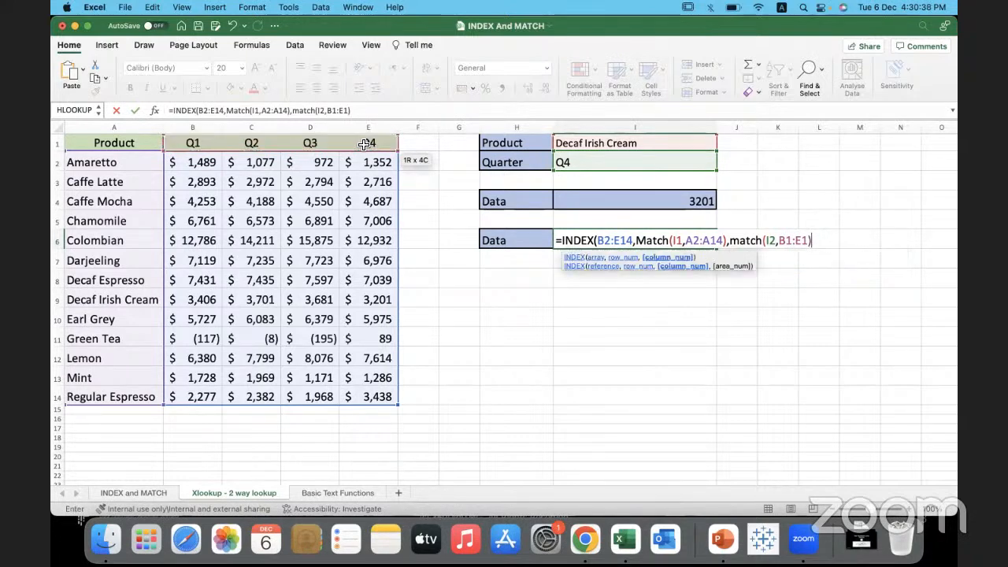
{"action": "type", "text": ")"}
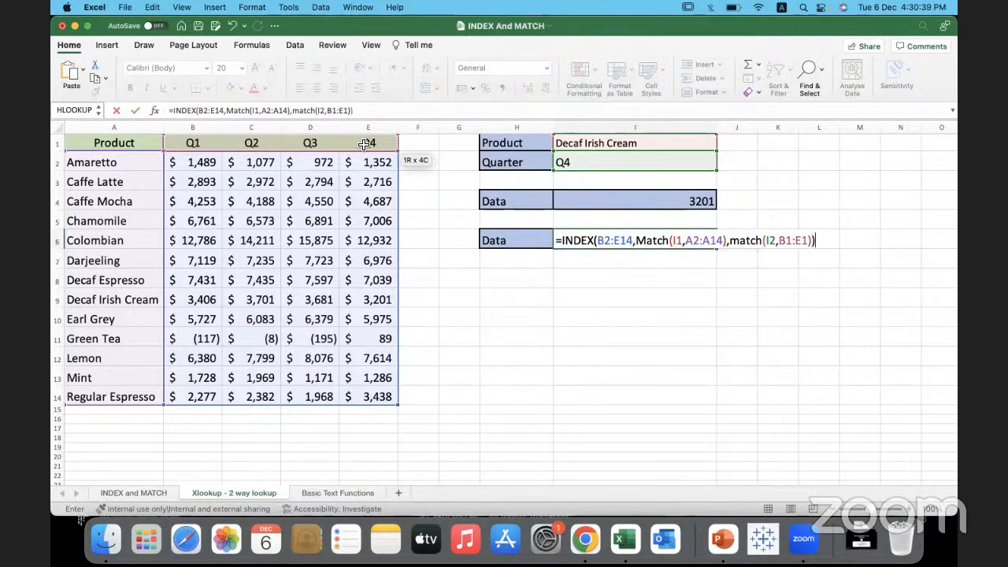
{"action": "key", "text": "Return"}
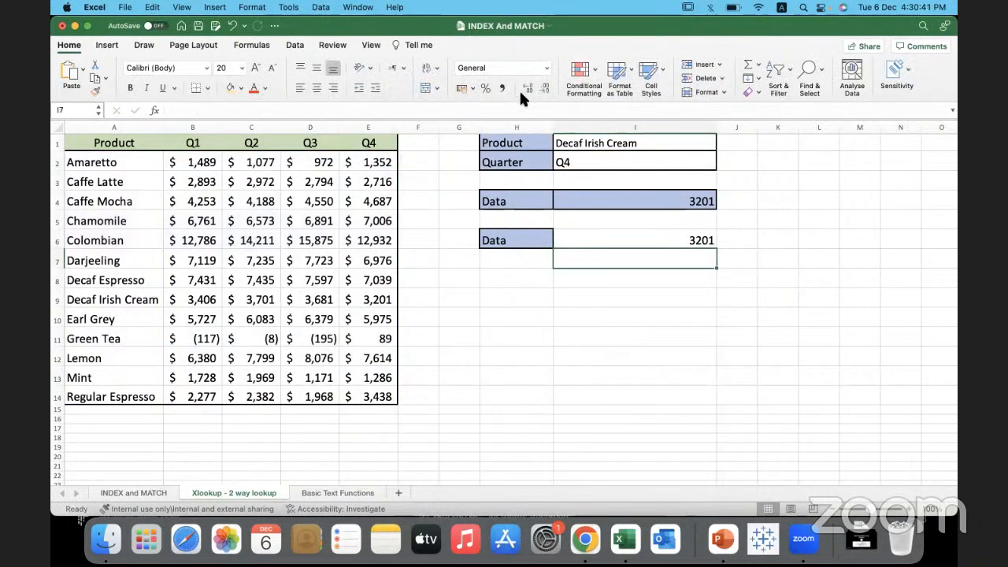
- Review the arguments and referenced ranges of the INDEX and MATCH formula in I6
{"action": "left_click", "coordinate": [619, 244]}
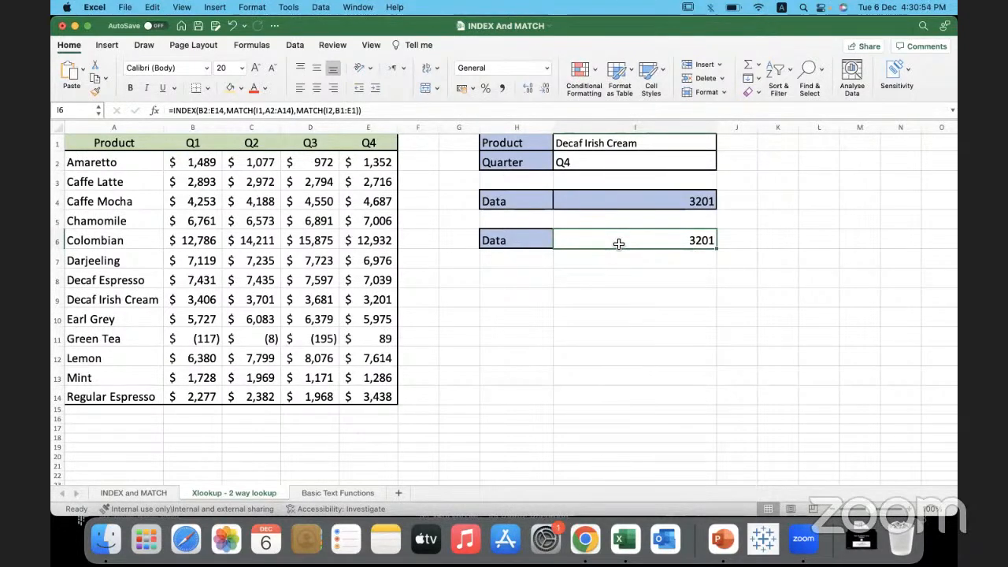
{"action": "double_click", "coordinate": [619, 243]}
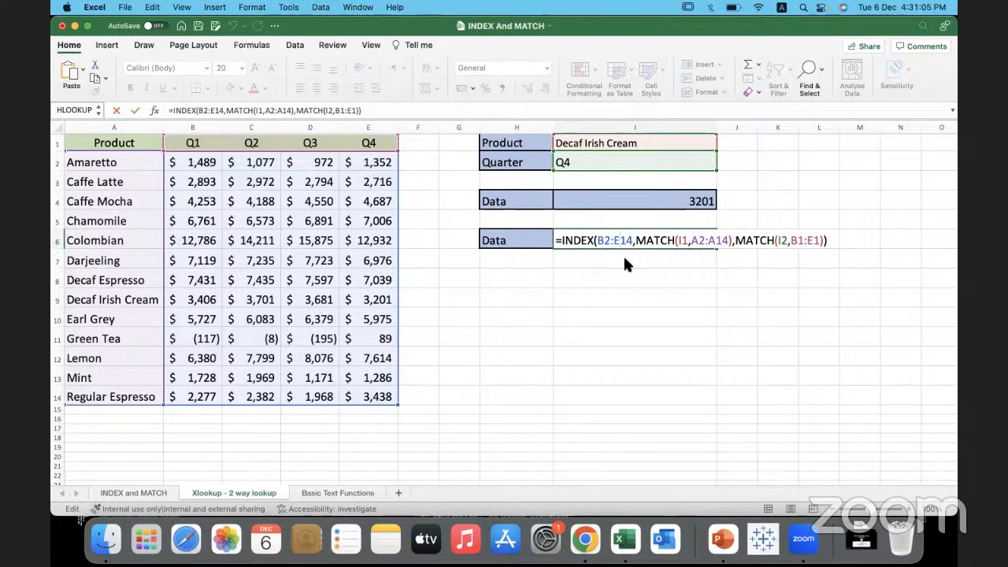
{"action": "key", "text": "Return"}
- Convert the product data in A1:E14 into a table with headers
{"action": "left_click", "coordinate": [244, 222]}
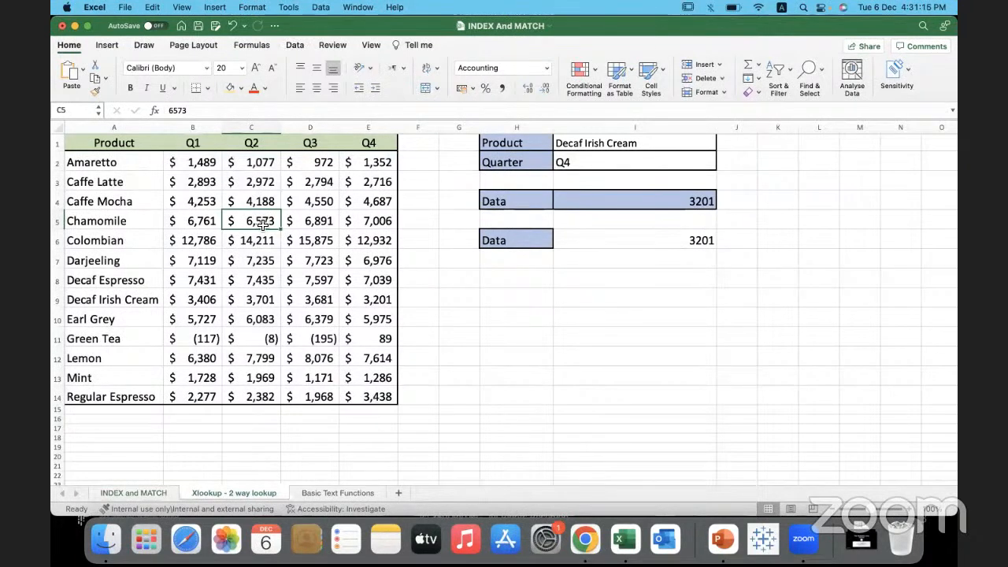
{"action": "key", "text": "super+a"}
{"action": "key", "text": "super+t"}
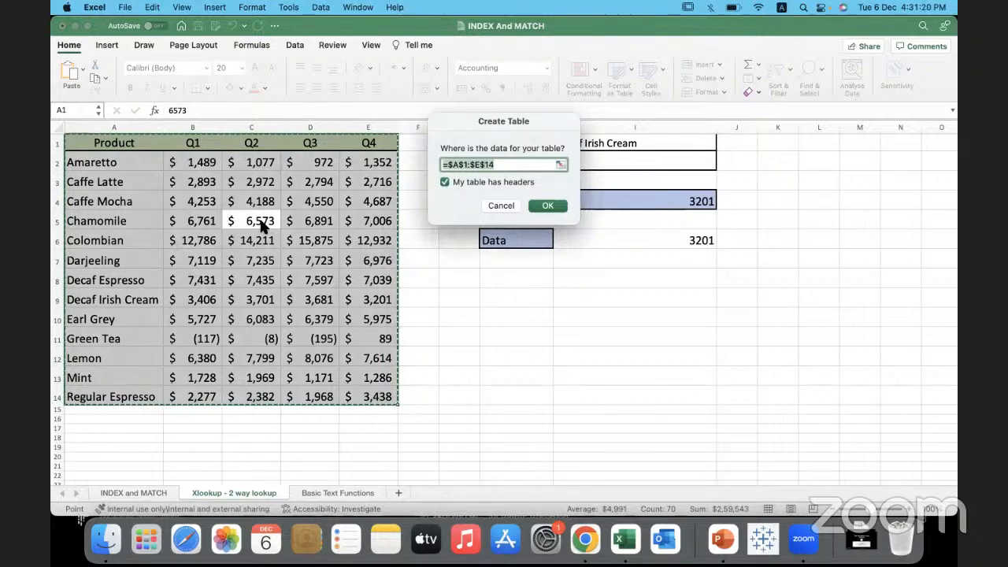
{"action": "left_click", "coordinate": [544, 207]}
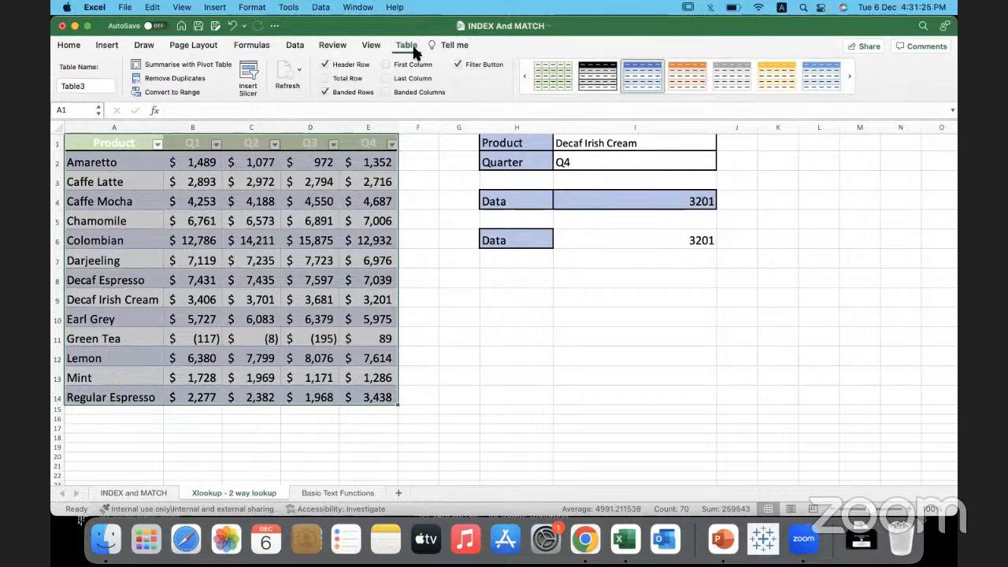
- Try to name the new table 2waylookup_data
{"action": "left_click_drag", "start_coordinate": [104, 83], "coordinate": [54, 84]}
{"action": "type", "text": "2waylooku"}
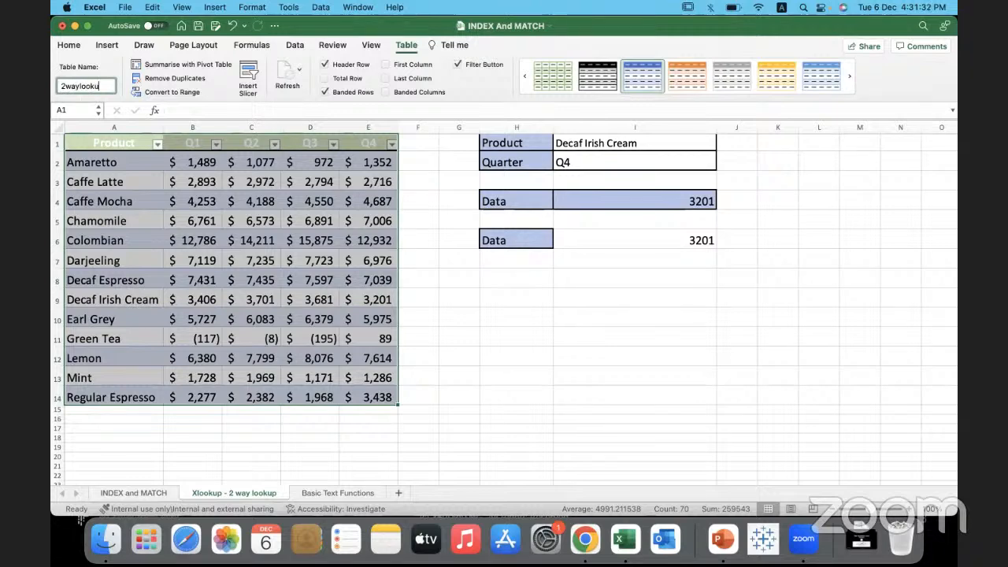
{"action": "type", "text": "p_data"}
{"action": "key", "text": "Return"}
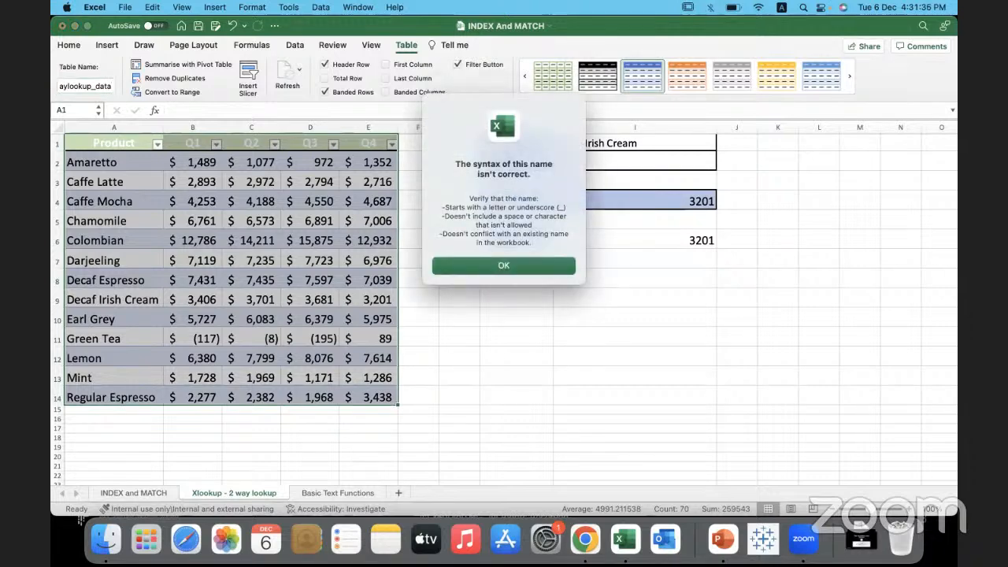
{"action": "key", "text": "Return"}
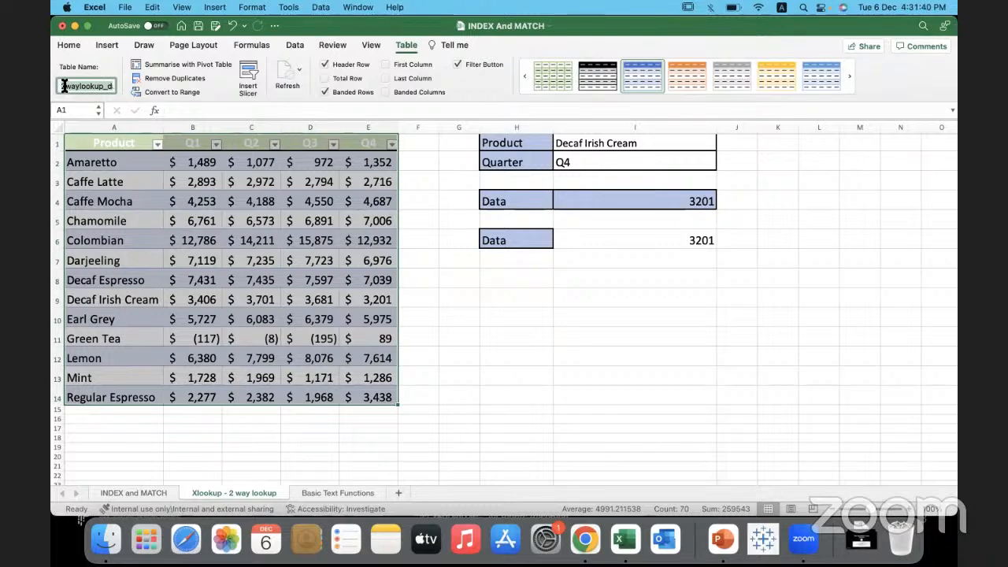
- Remove the 2way prefix so that the table is named lookup_data
{"action": "left_click", "coordinate": [97, 87]}
{"action": "key", "text": "Right"}
{"action": "key", "text": "Right"}
{"action": "key", "text": "Right"}
{"action": "key", "text": "Right"}
{"action": "key", "text": "Right"}
{"action": "key", "text": "Right"}
{"action": "key", "text": "Left"}
{"action": "key", "text": "Left"}
{"action": "key", "text": "Left"}
{"action": "key", "text": "Left"}
{"action": "key", "text": "Left"}
{"action": "key", "text": "Left"}
{"action": "key", "text": "Left"}
{"action": "key", "text": "Left"}
{"action": "key", "text": "Left"}
{"action": "key", "text": "Left"}
{"action": "key", "text": "Left"}
{"action": "key", "text": "Left"}
{"action": "key", "text": "Left"}
{"action": "key", "text": "Left"}
{"action": "key", "text": "Delete"}
{"action": "key", "text": "Delete"}
{"action": "key", "text": "Delete"}
{"action": "key", "text": "Delete"}
{"action": "key", "text": "Return"}
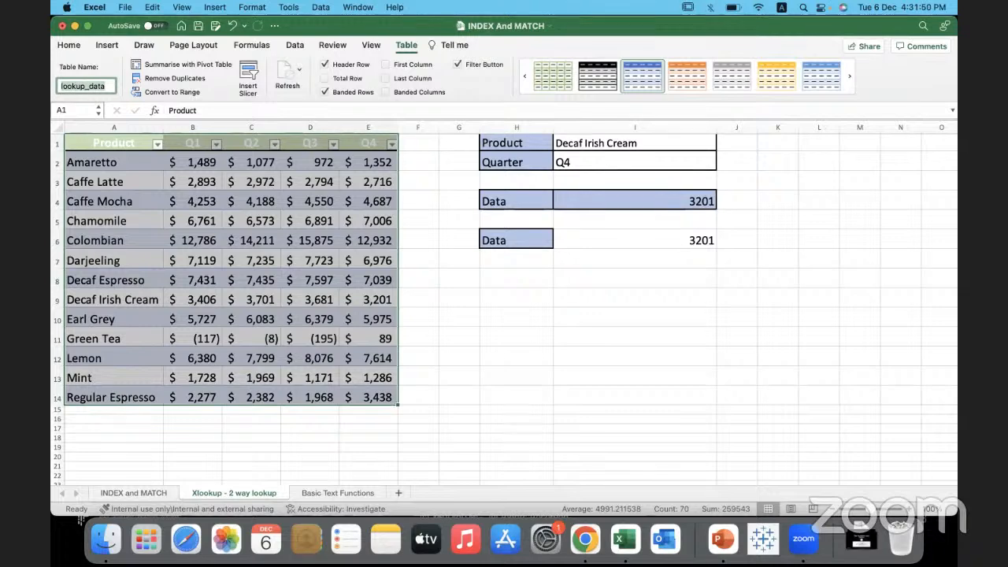
- Start an INDEX formula in I8 with the lookup_data table as its array
{"action": "left_click", "coordinate": [596, 243]}
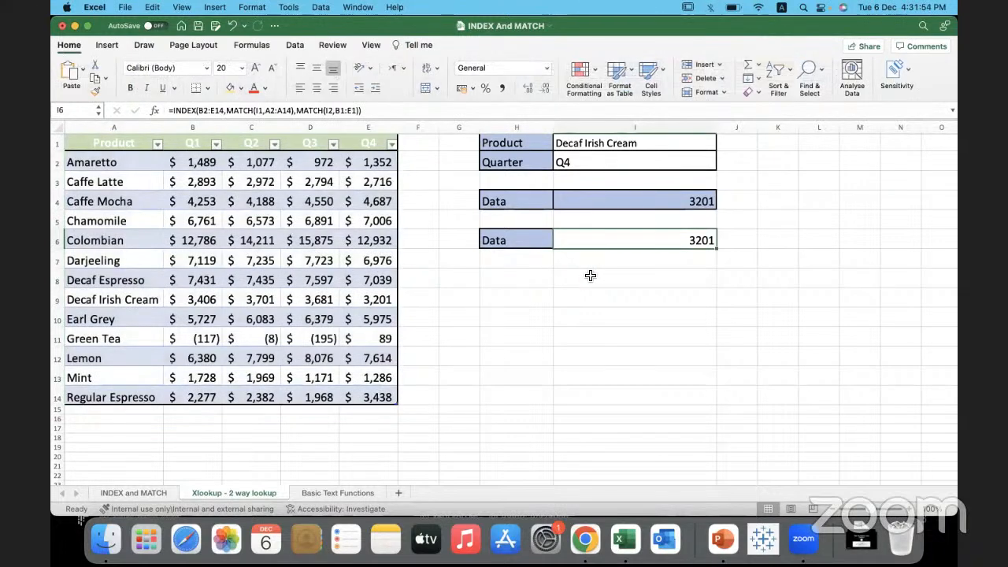
{"action": "left_click", "coordinate": [587, 279]}
{"action": "type", "text": "="}
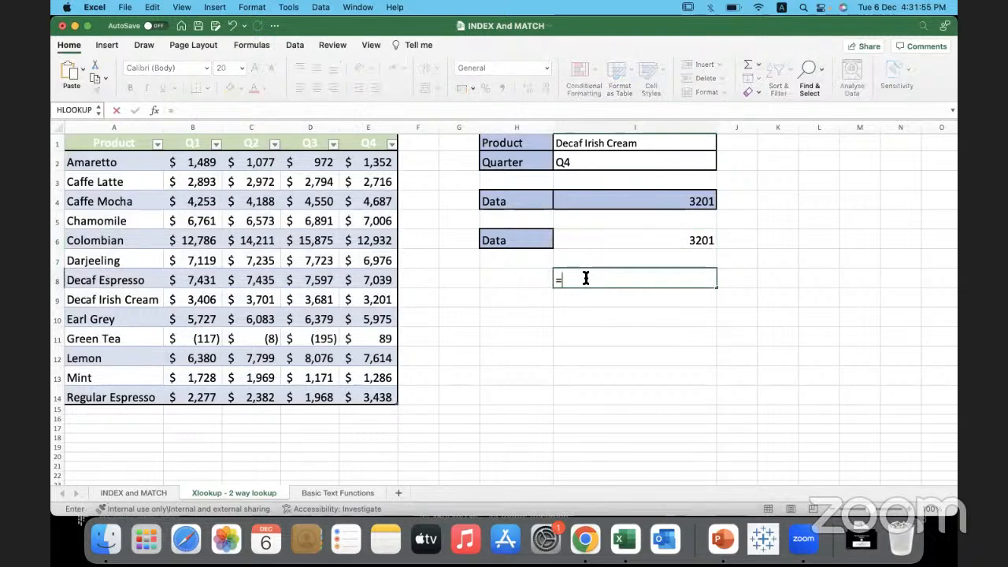
{"action": "type", "text": "inde"}
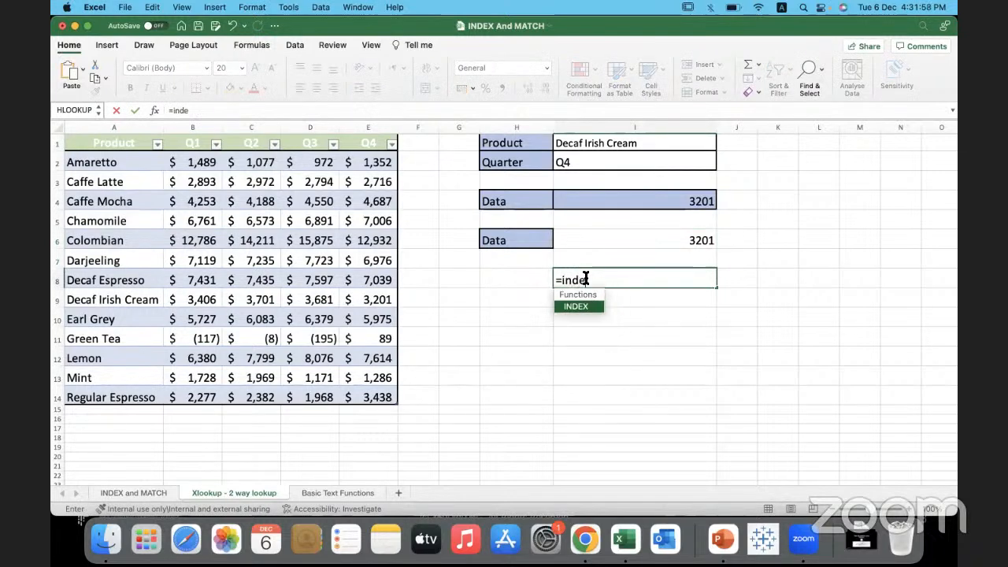
{"action": "double_click", "coordinate": [587, 307]}
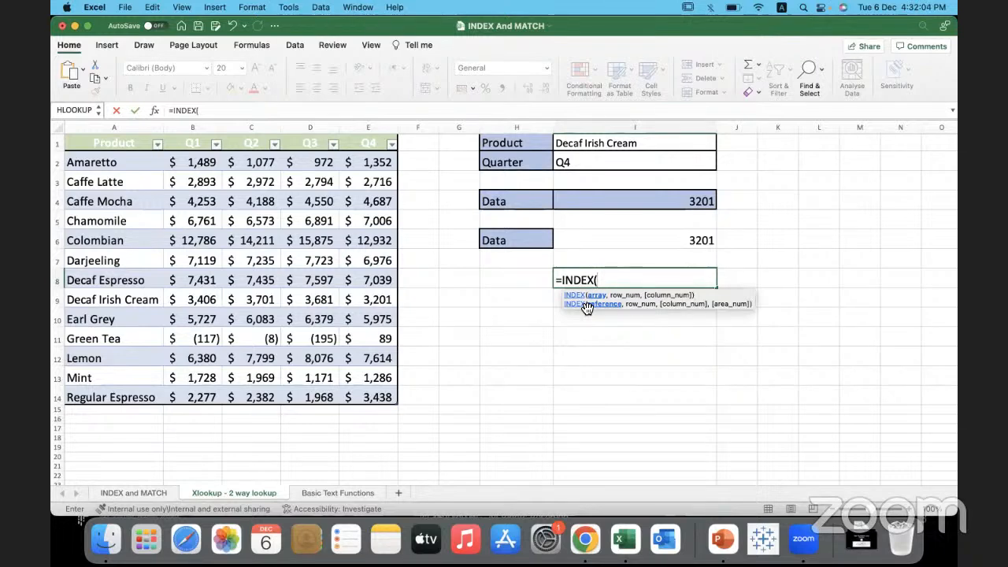
{"action": "type", "text": "lo"}
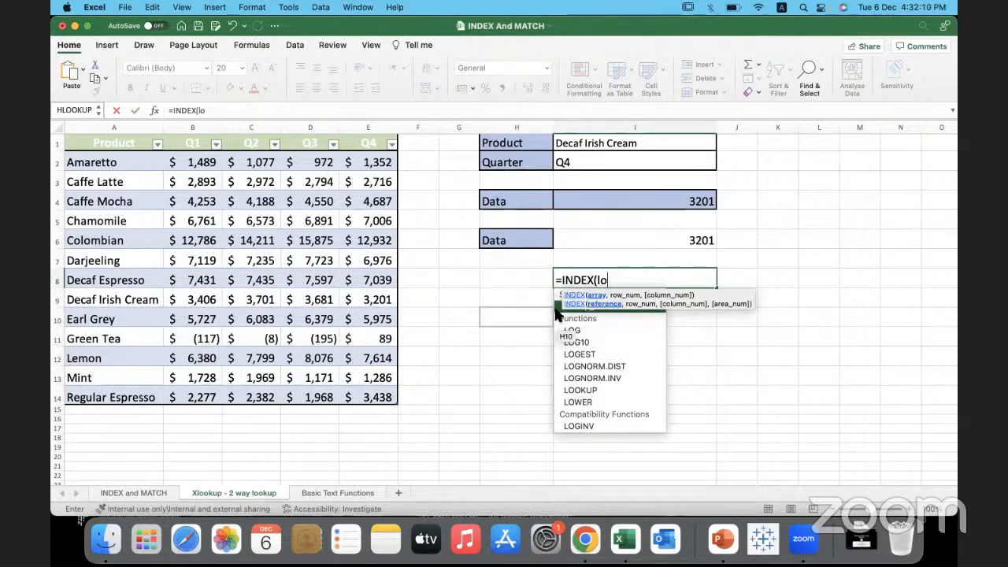
{"action": "left_click", "coordinate": [558, 309]}
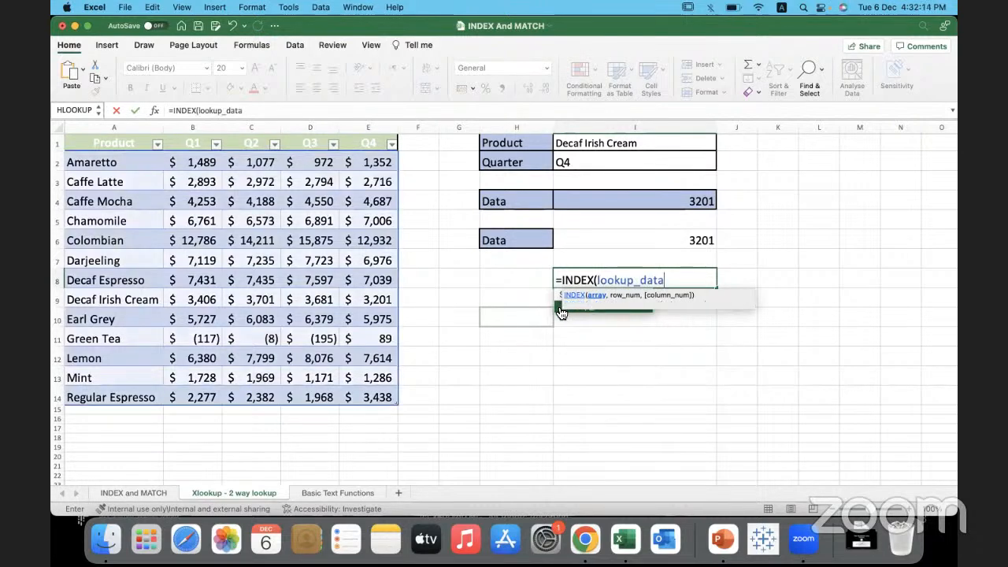
{"action": "type", "text": ","}
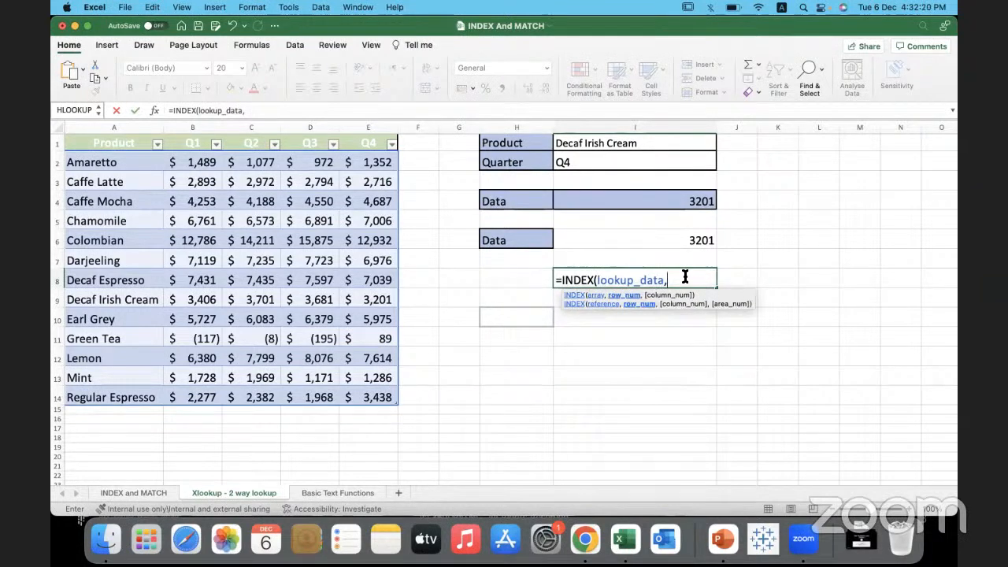
- Add a MATCH for the row number that looks up I1 in lookup_data[Product]
{"action": "type", "text": "match("}
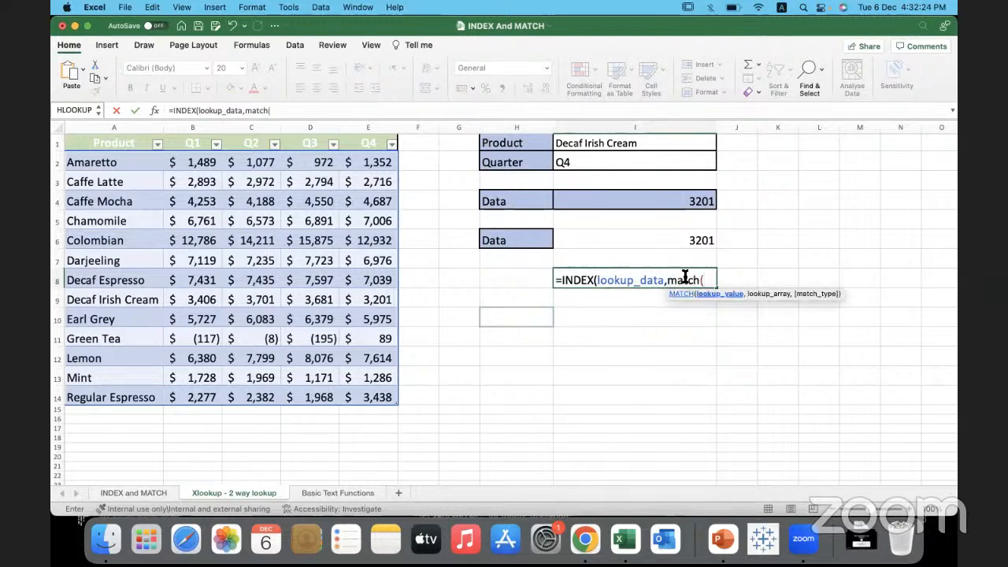
{"action": "left_click", "coordinate": [668, 142]}
{"action": "type", "text": ","}
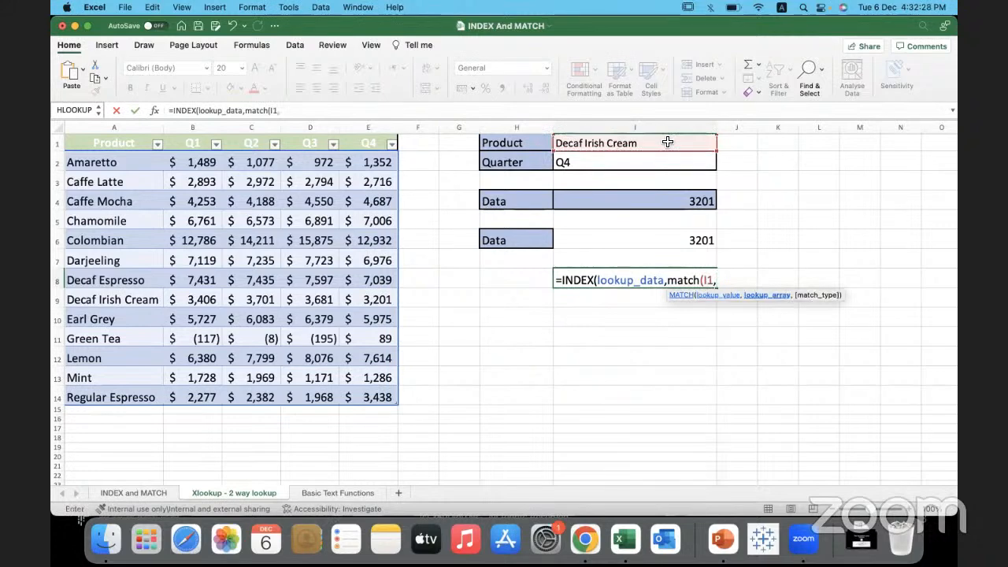
{"action": "type", "text": "c"}
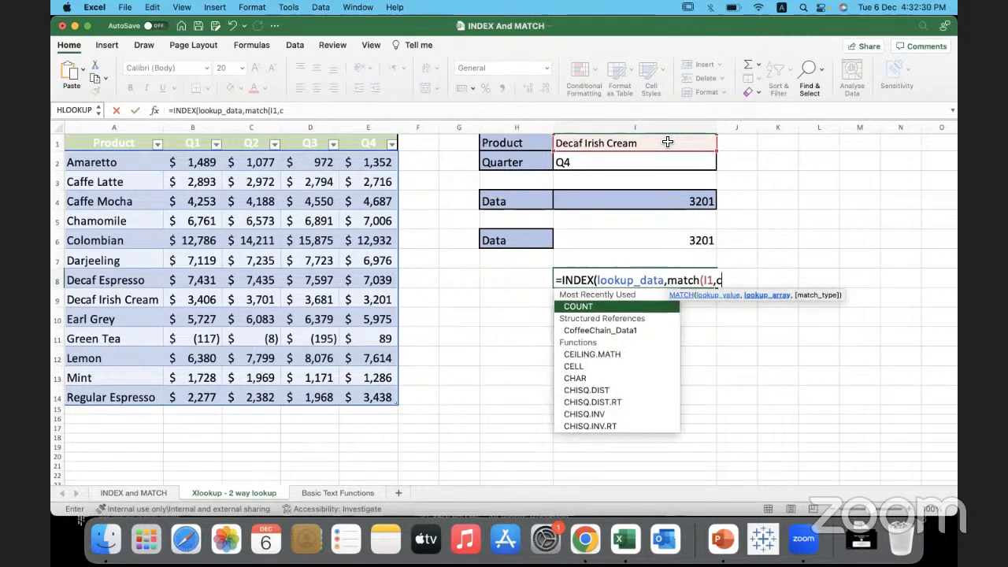
{"action": "key", "text": "BackSpace"}
{"action": "type", "text": "lo"}
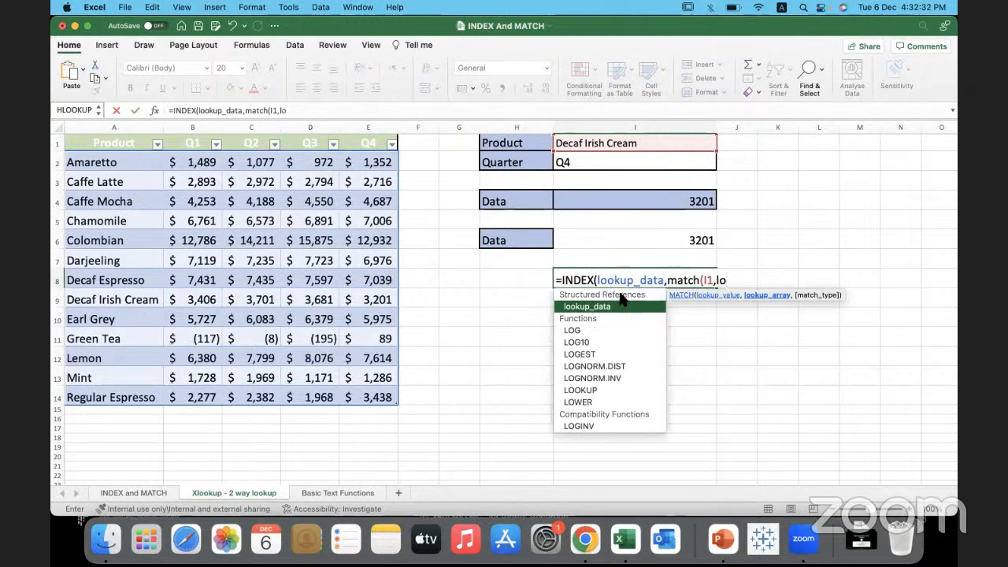
{"action": "double_click", "coordinate": [620, 307]}
{"action": "type", "text": "["}
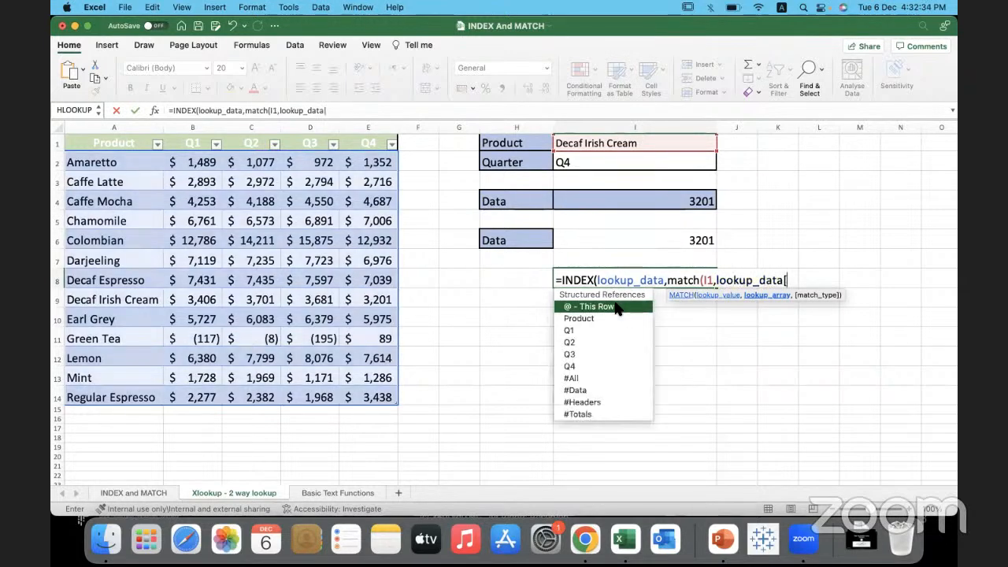
{"action": "double_click", "coordinate": [592, 319]}
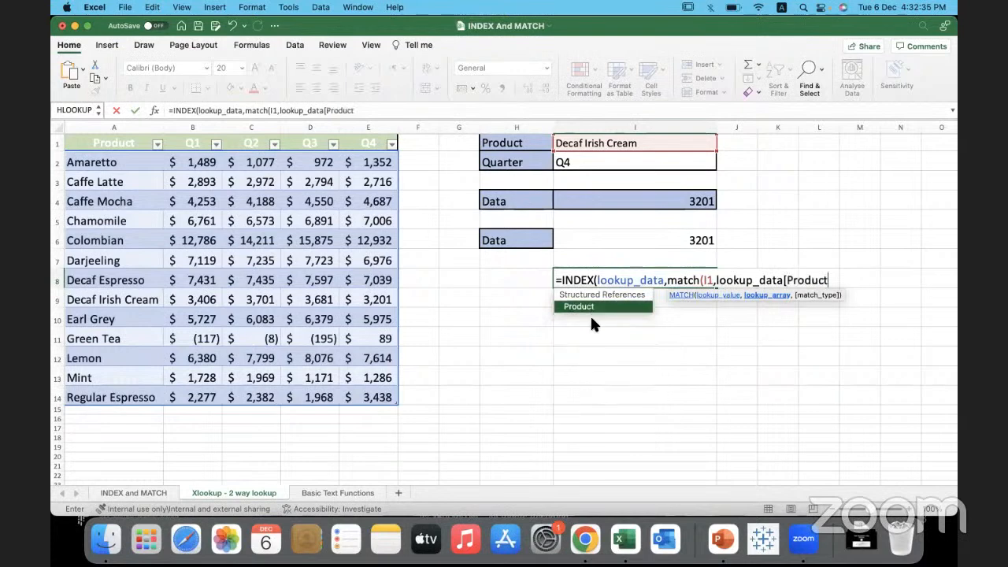
{"action": "type", "text": "]"}
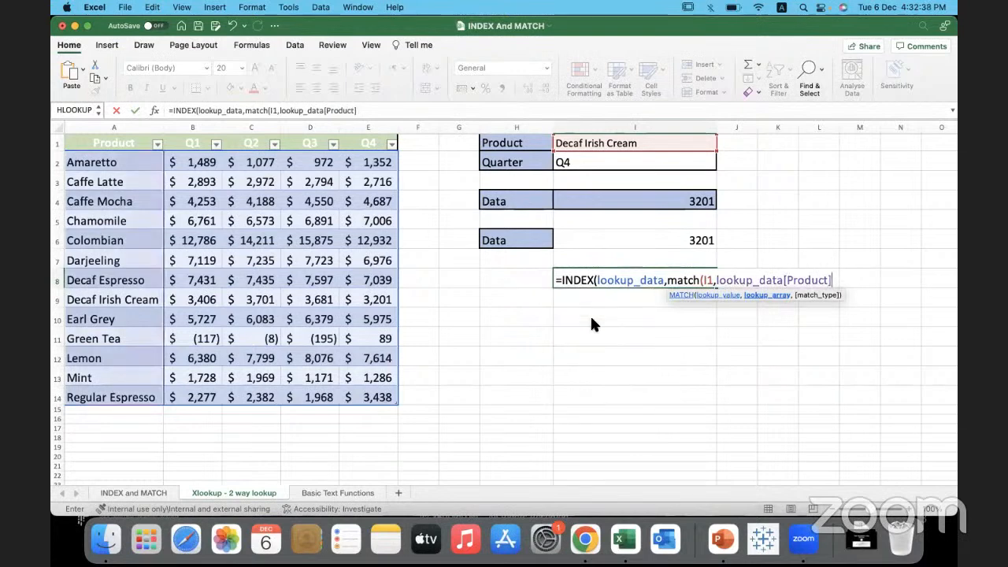
- Add a second MATCH that looks up I2 in the table's Q1 to Q4 headers, and enter the formula in I8
{"action": "type", "text": ",match("}
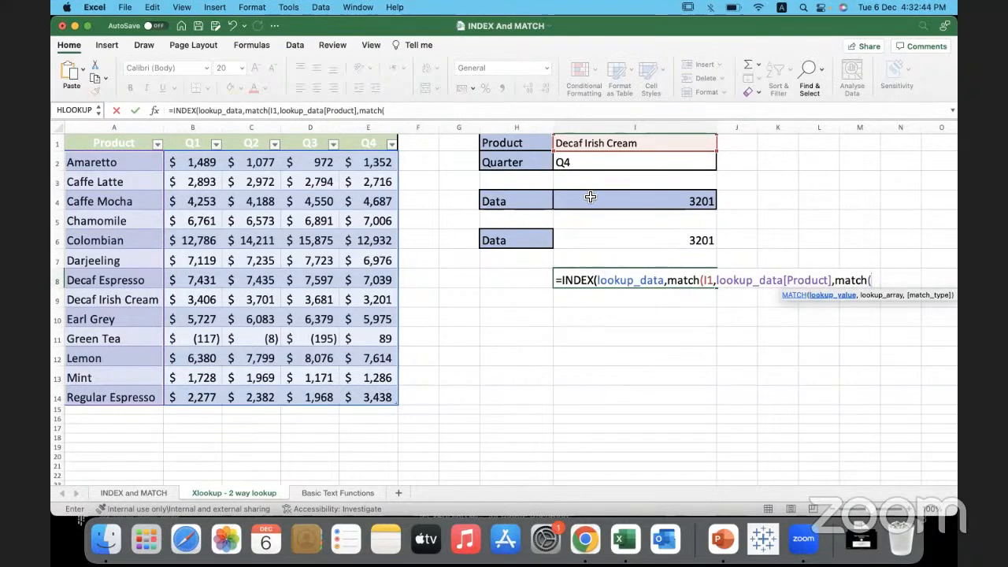
{"action": "left_click", "coordinate": [590, 164]}
{"action": "type", "text": ","}
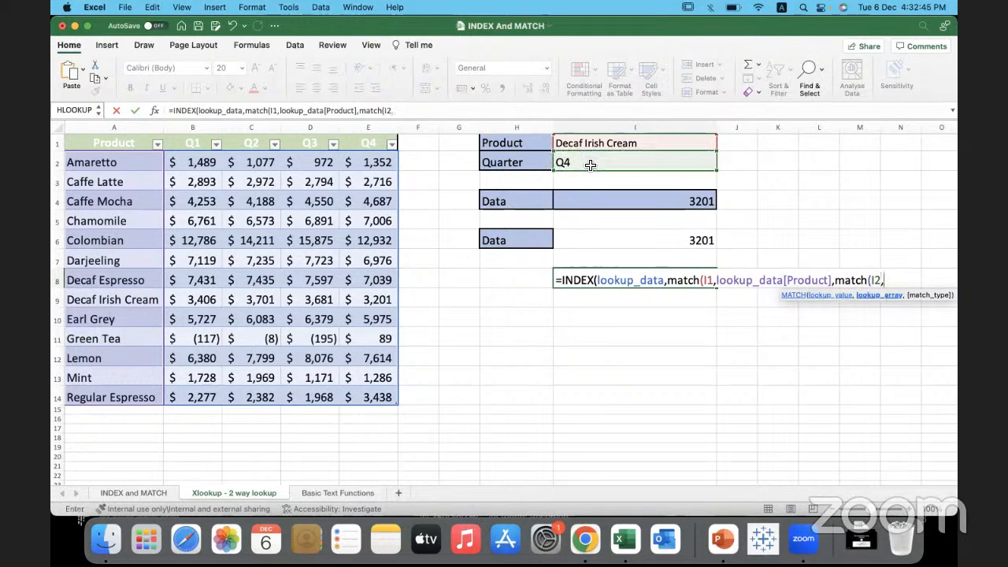
{"action": "left_click", "coordinate": [221, 143]}
{"action": "left_click_drag", "start_coordinate": [221, 143], "coordinate": [371, 144]}
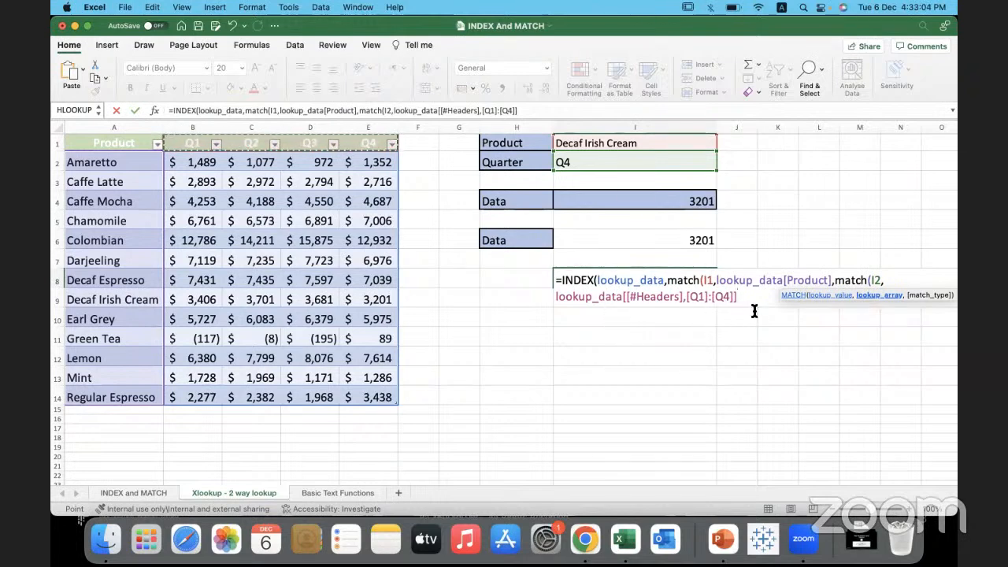
{"action": "type", "text": ","}
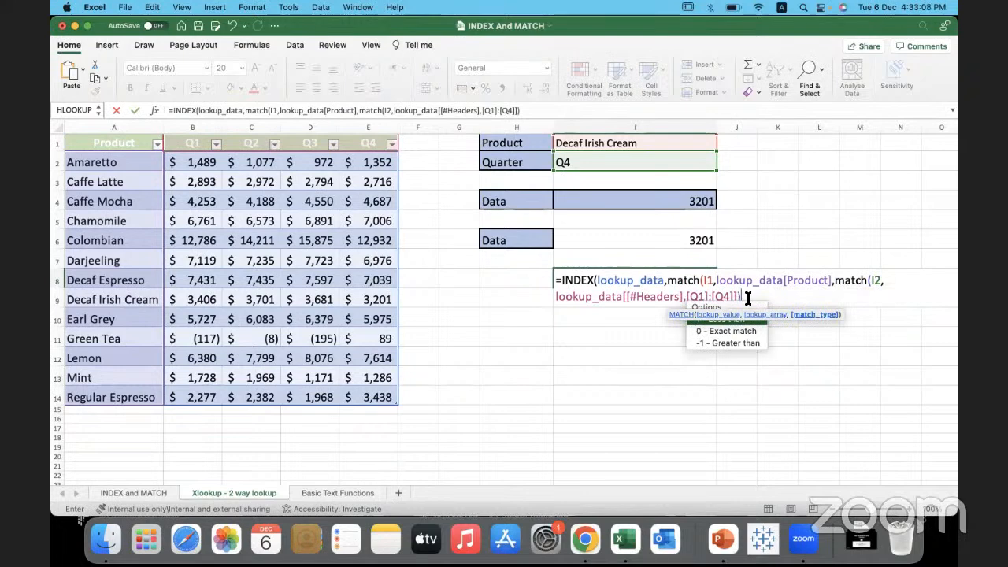
{"action": "key", "text": "Down"}
{"action": "key", "text": "Down"}
{"action": "type", "text": ")"}
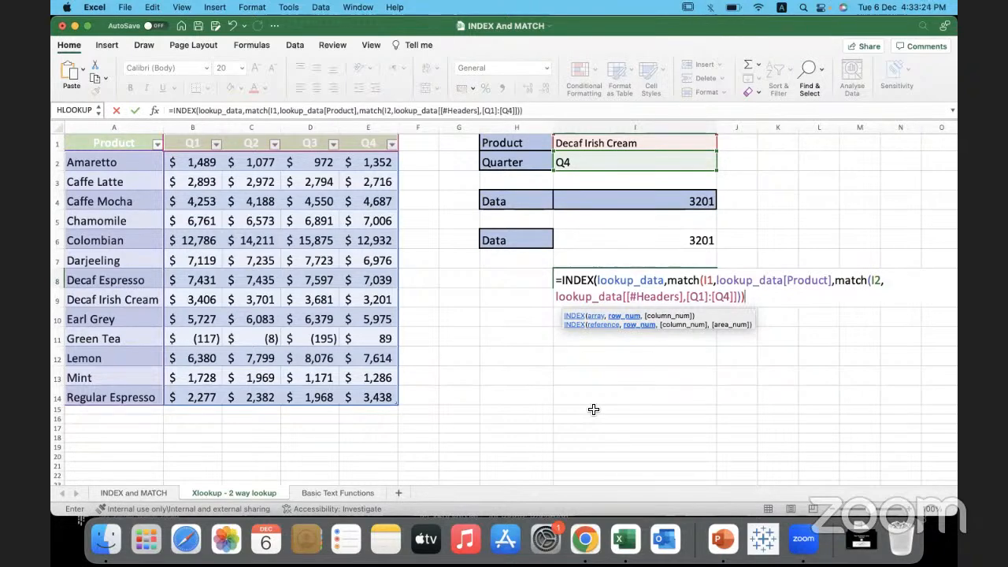
{"action": "type", "text": ")"}
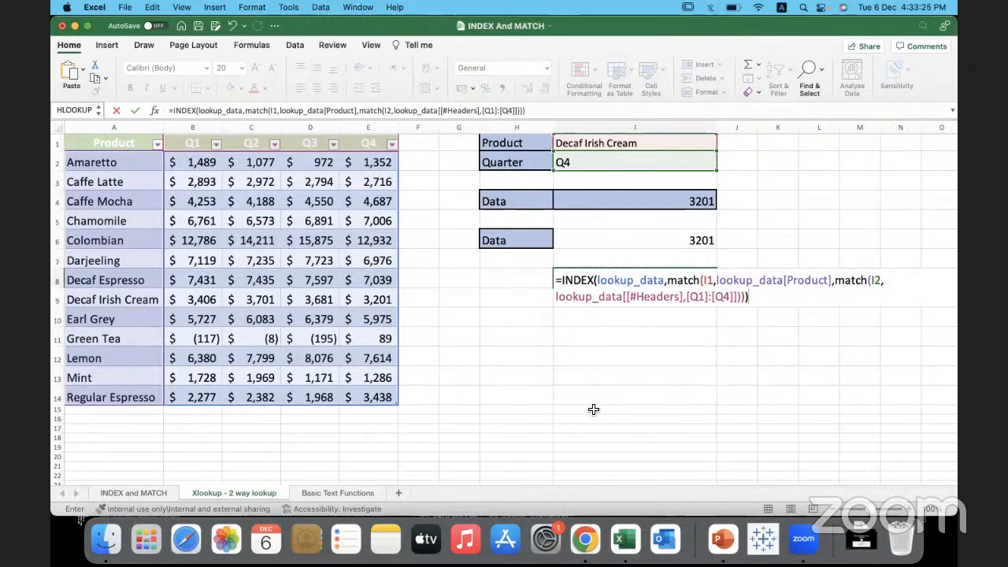
{"action": "key", "text": "Return"}
- Correct the I8 formula by closing the first MATCH after lookup_data[Product] and removing the surplus closing parenthesis at the end
{"action": "left_click", "coordinate": [590, 281]}
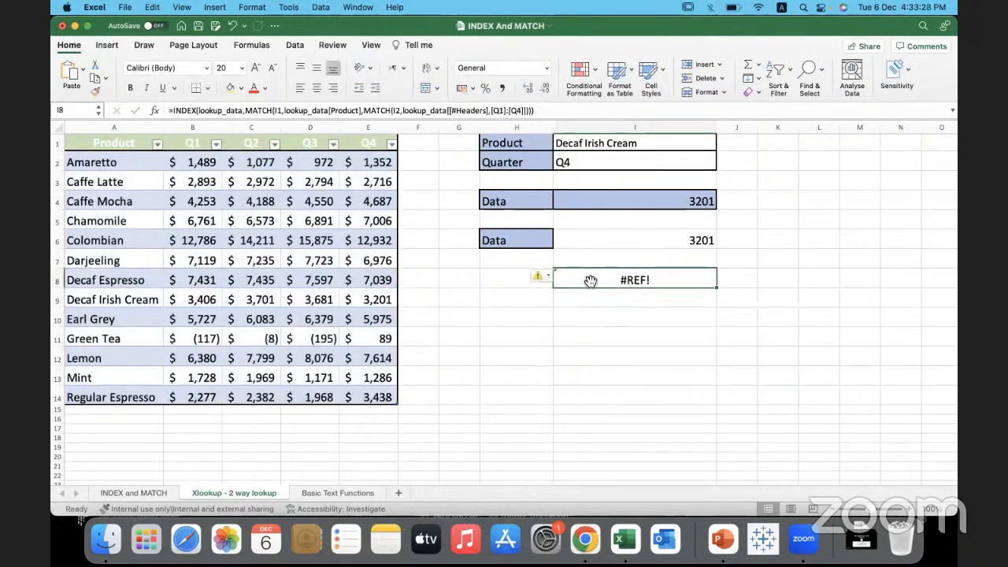
{"action": "double_click", "coordinate": [590, 281]}
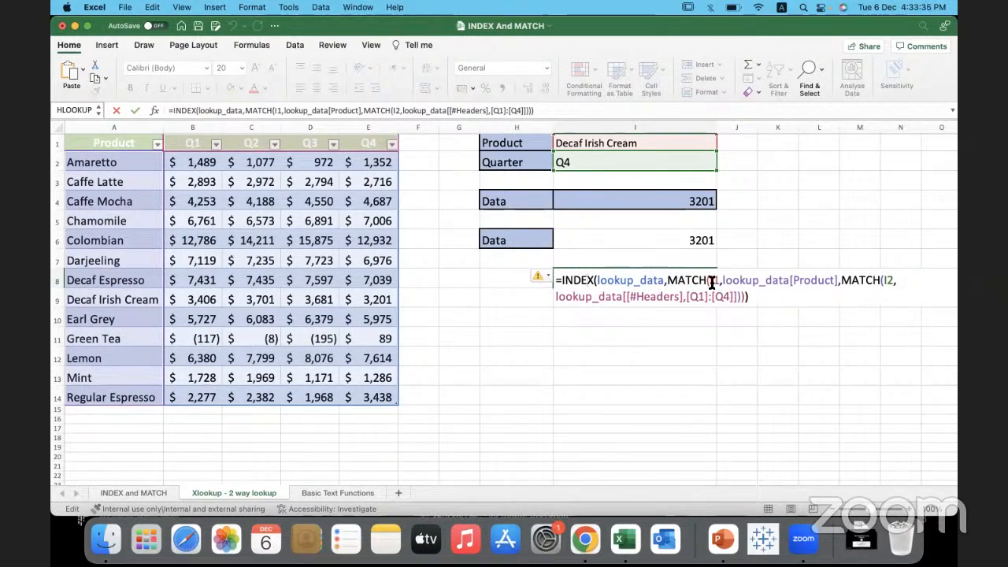
{"action": "left_click", "coordinate": [837, 281]}
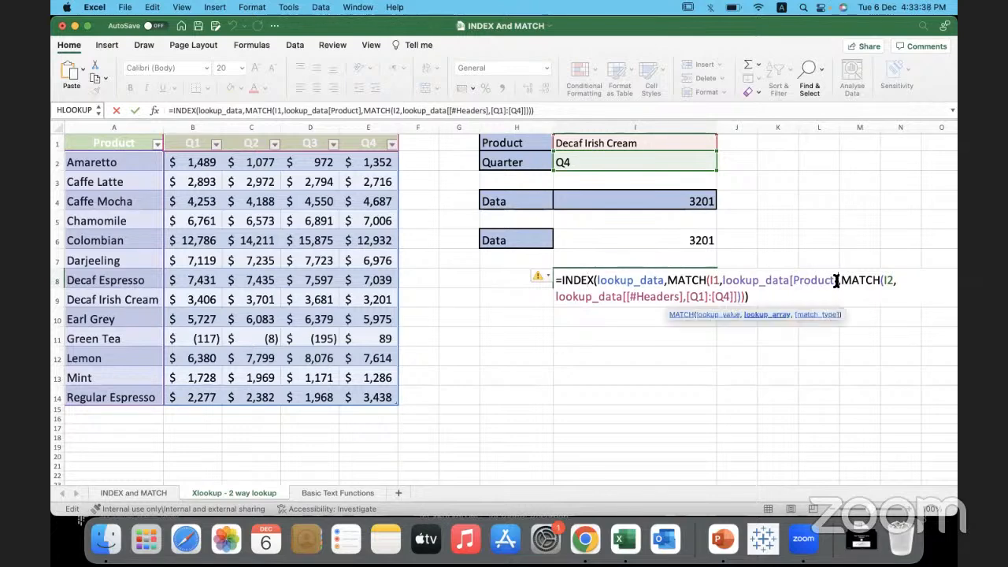
{"action": "type", "text": ")"}
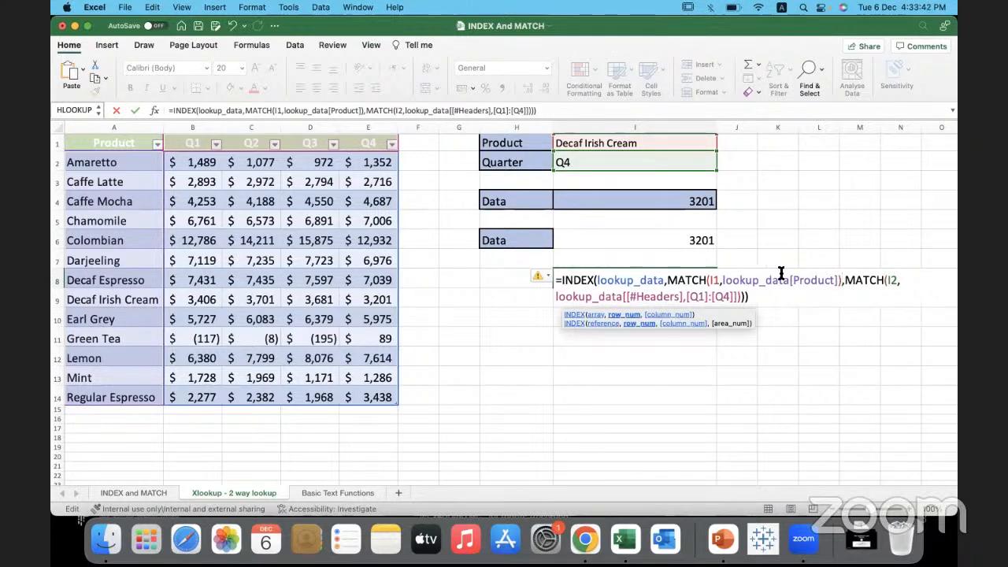
{"action": "left_click", "coordinate": [744, 296]}
{"action": "key", "text": "Return"}
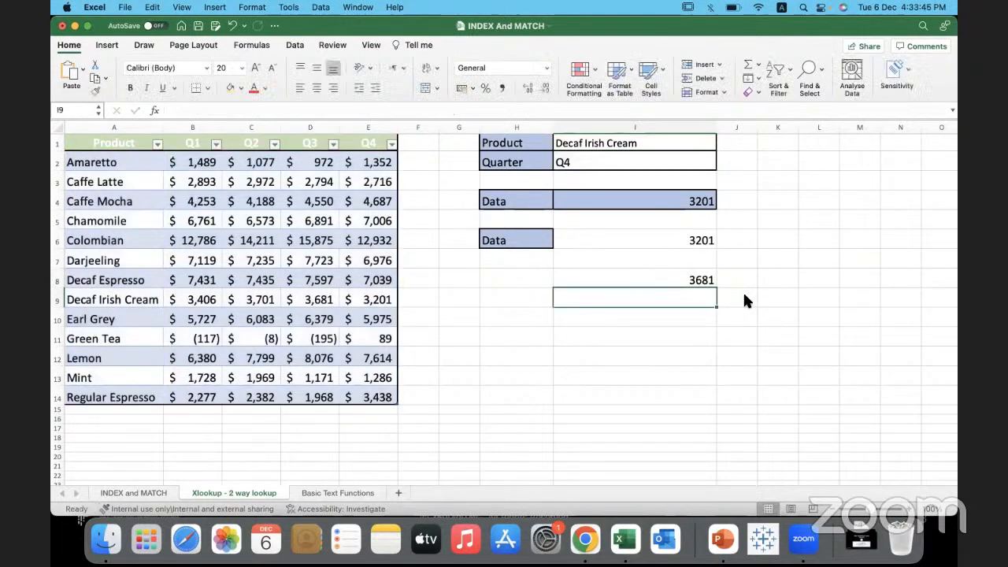
- Open the INDEX formula in I8 for editing at the end of its first MATCH function
{"action": "left_click", "coordinate": [638, 275]}
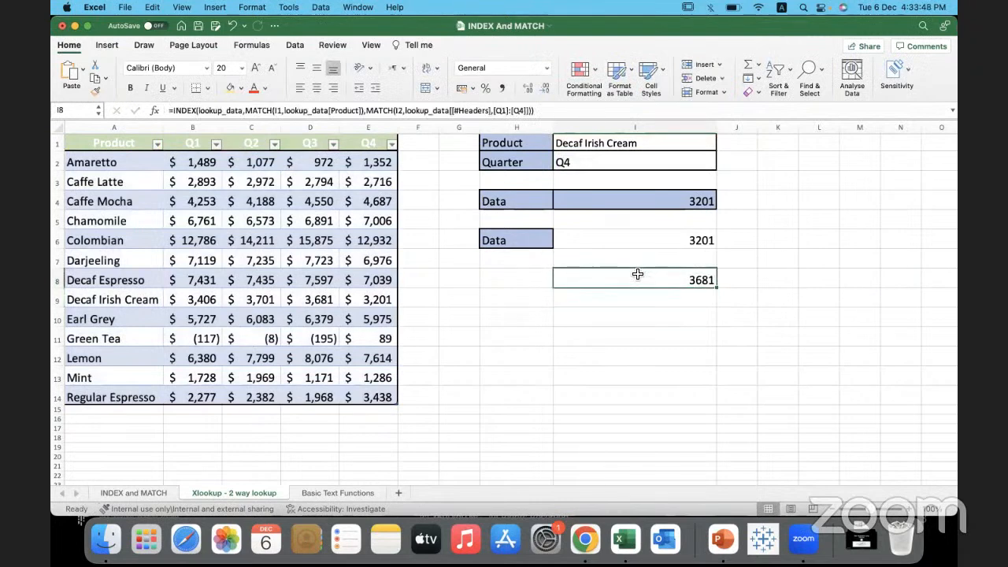
{"action": "double_click", "coordinate": [638, 276]}
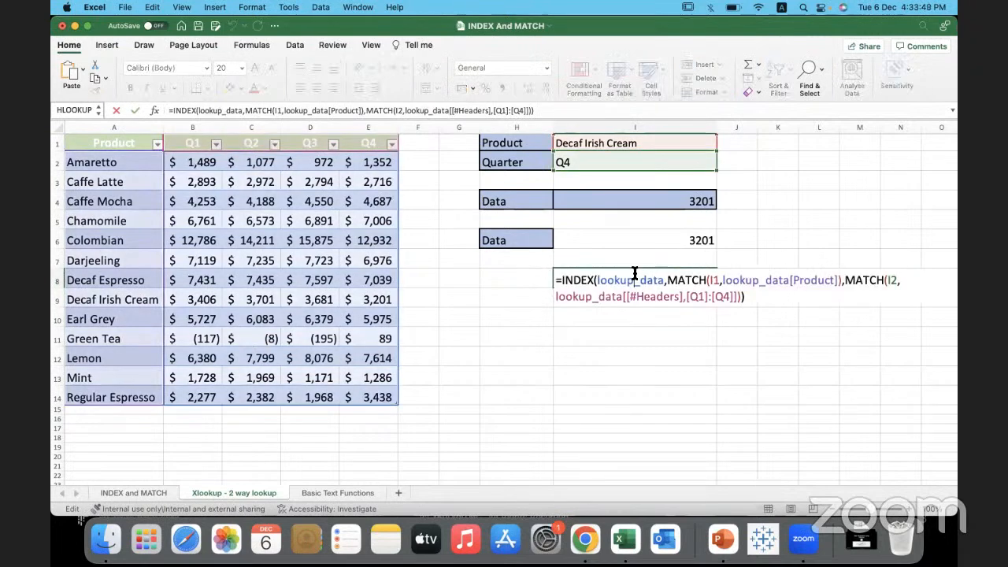
{"action": "left_click", "coordinate": [841, 279]}
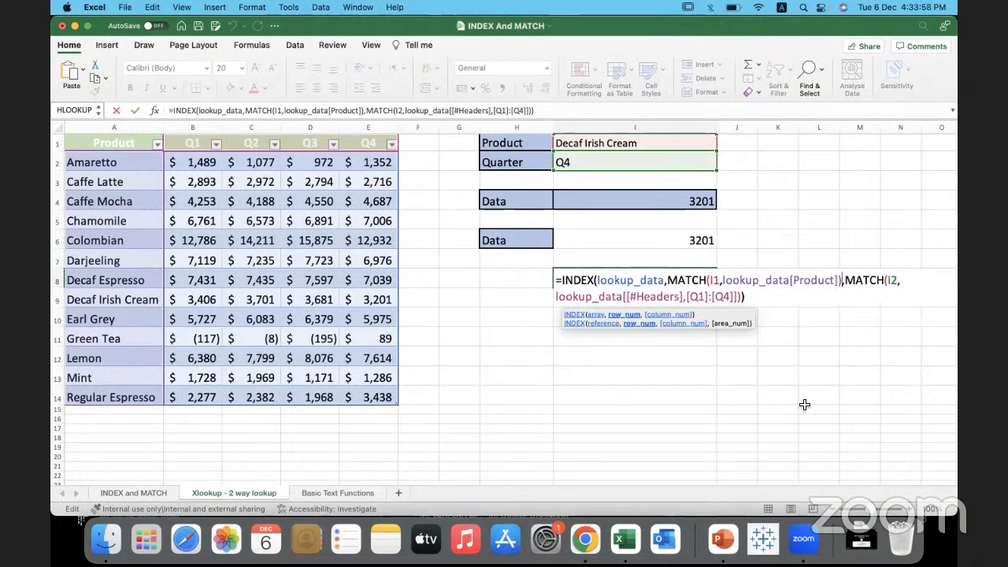
- Commit the INDEX formula with two MATCH functions on lookup_data in cell I8 and review its arguments
{"action": "key", "text": "Return"}
{"action": "left_click", "coordinate": [659, 280]}
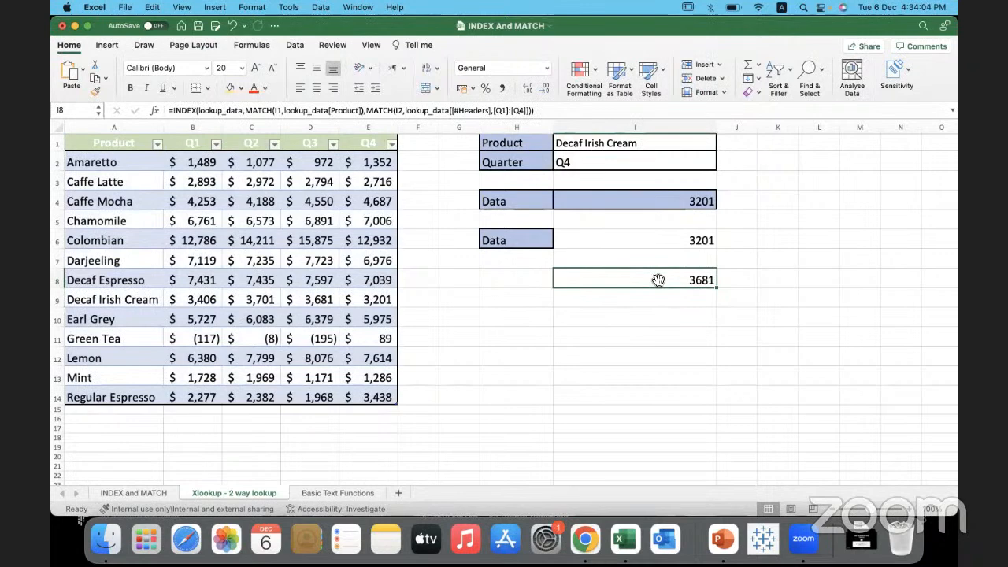
{"action": "double_click", "coordinate": [659, 280]}
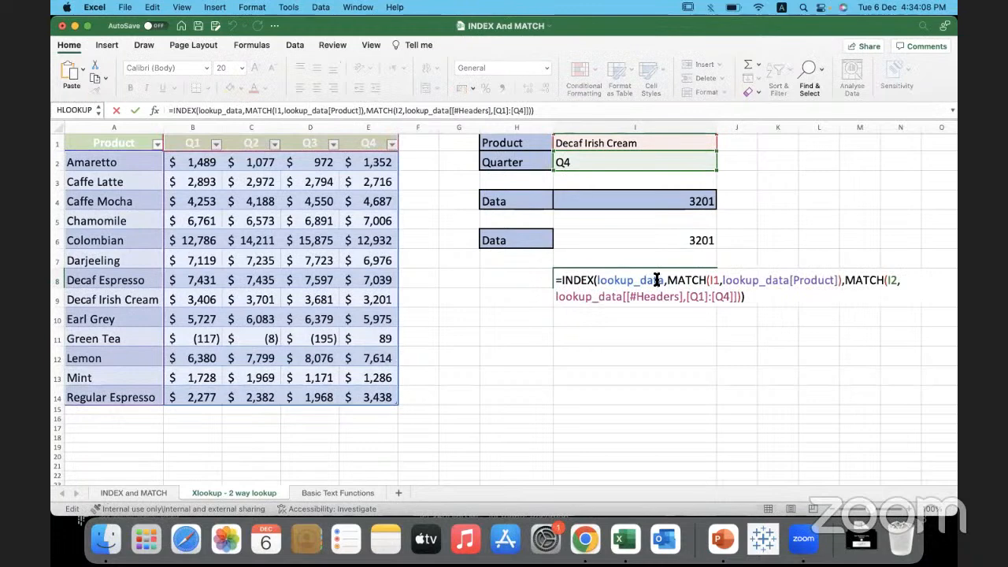
{"action": "left_click", "coordinate": [538, 276]}
- Test the lookup by setting the product in I1 to Amaretto and the quarter in I2 to Q3
{"action": "left_click", "coordinate": [611, 165]}
{"action": "left_click", "coordinate": [698, 143]}
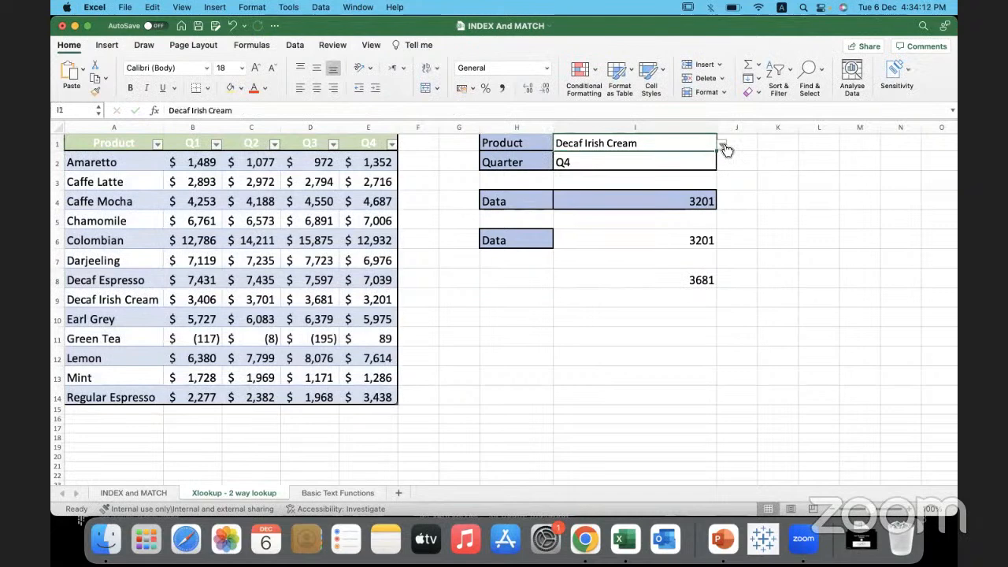
{"action": "left_click", "coordinate": [722, 145]}
{"action": "left_click", "coordinate": [599, 158]}
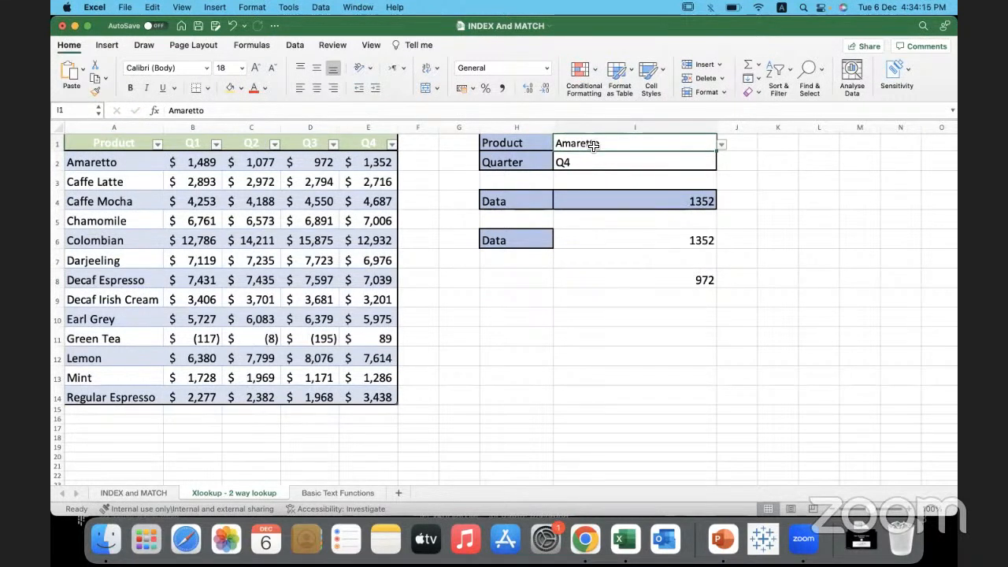
{"action": "left_click", "coordinate": [718, 163]}
{"action": "left_click", "coordinate": [723, 164]}
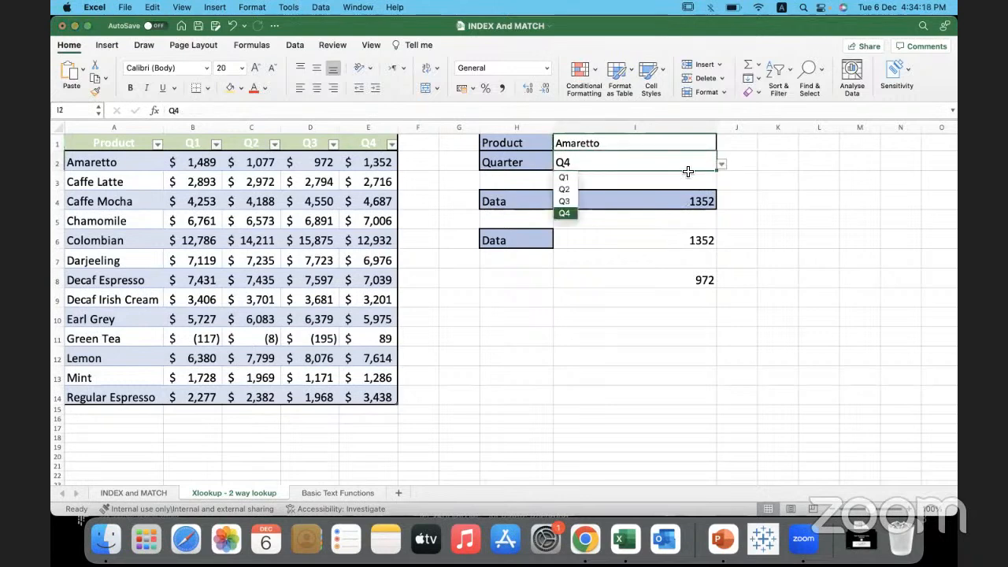
{"action": "left_click", "coordinate": [564, 201]}
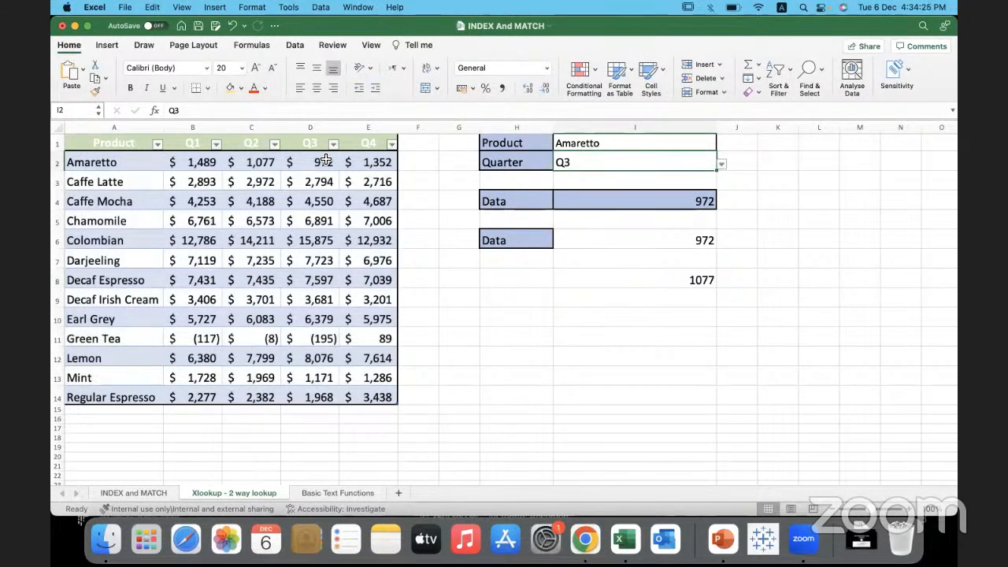
- Correct the INDEX formula in I8 by adding +1 after the second MATCH in the column number argument
{"action": "left_click", "coordinate": [666, 285]}
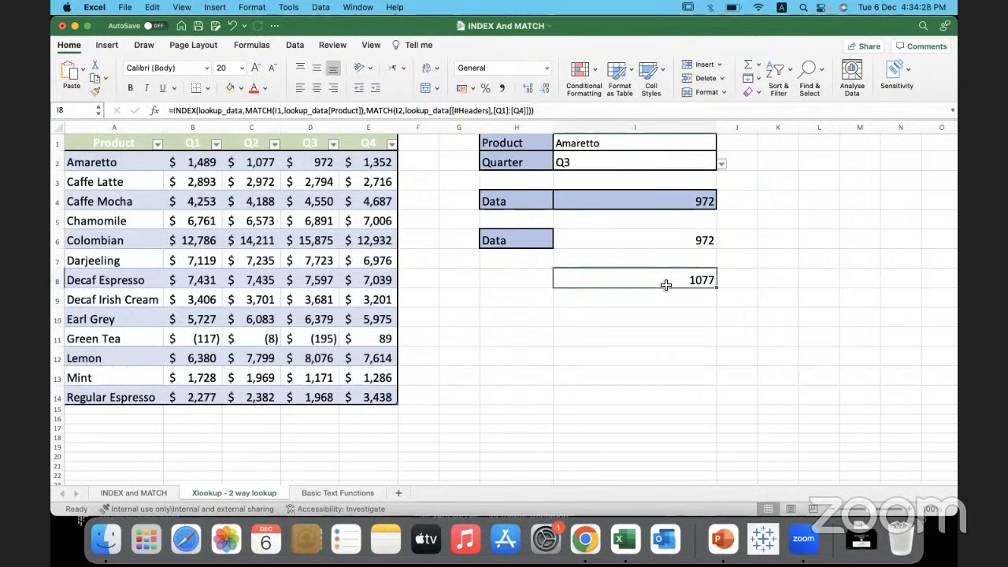
{"action": "double_click", "coordinate": [665, 285]}
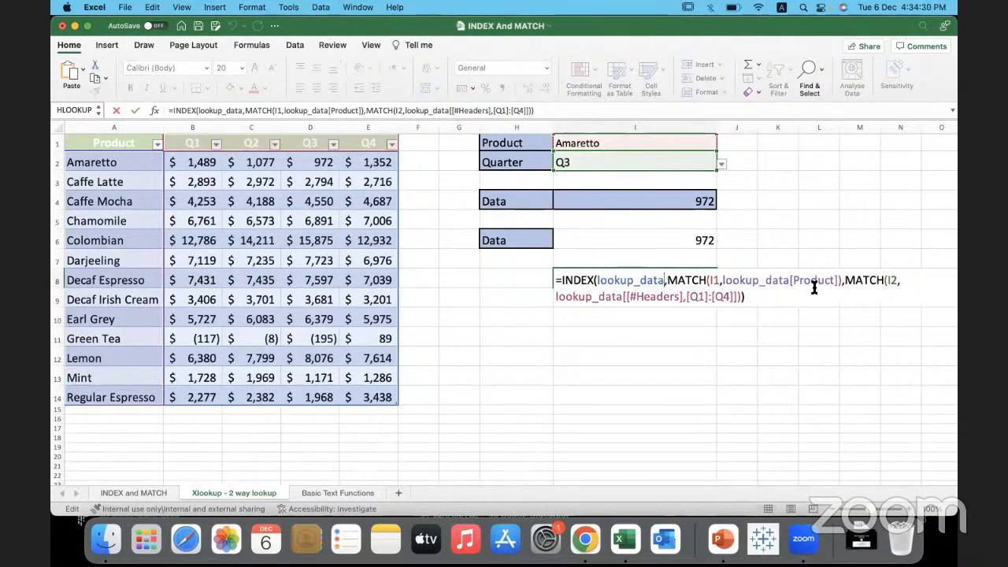
{"action": "left_click", "coordinate": [740, 296]}
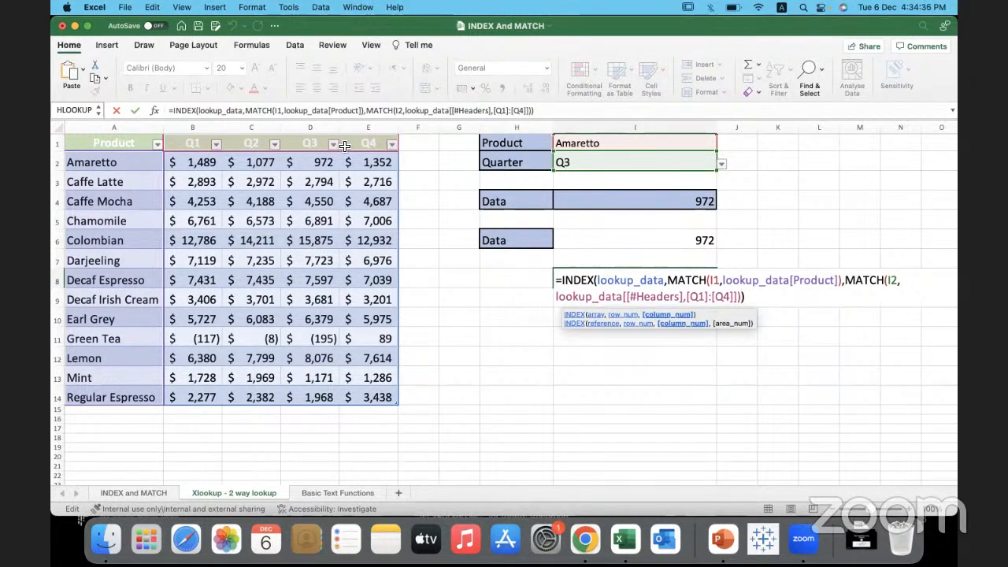
{"action": "type", "text": "+1"}
{"action": "key", "text": "Return"}
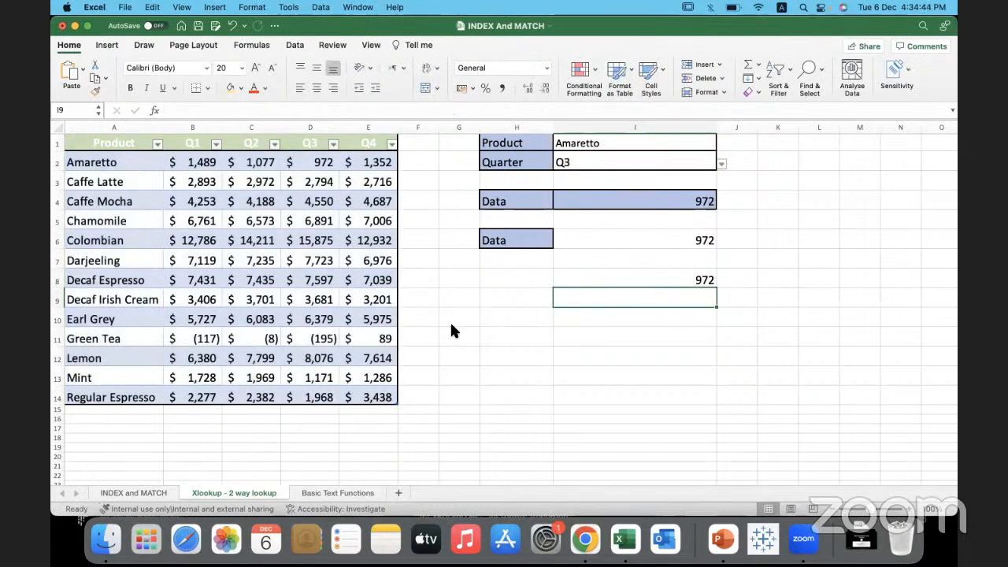
- Set the quarter in I2 to Q4 and compare the three lookup results in I4:I8
{"action": "left_click", "coordinate": [697, 157]}
{"action": "left_click", "coordinate": [722, 166]}
{"action": "left_click", "coordinate": [562, 209]}
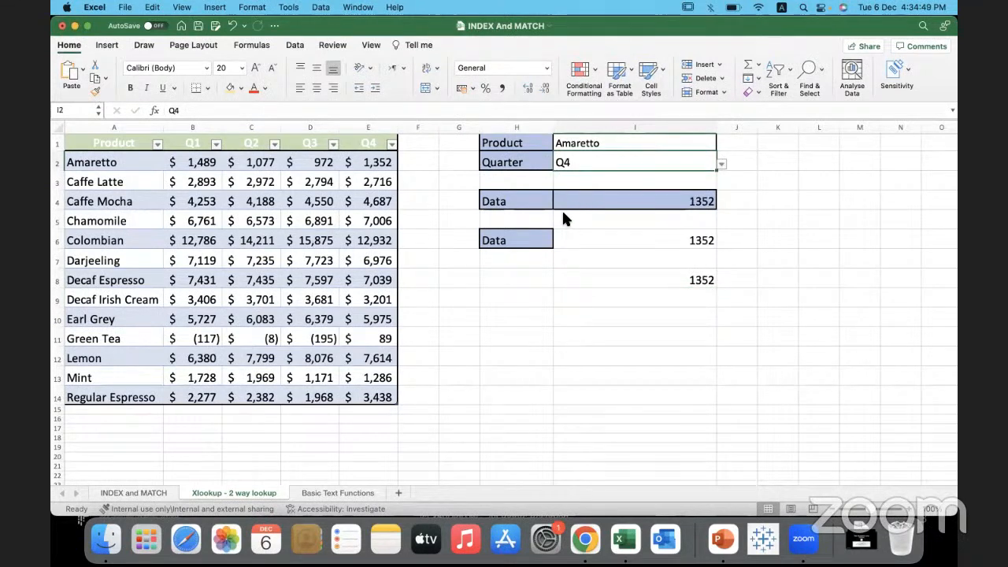
{"action": "left_click", "coordinate": [639, 276]}
{"action": "left_click_drag", "start_coordinate": [635, 203], "coordinate": [631, 275]}
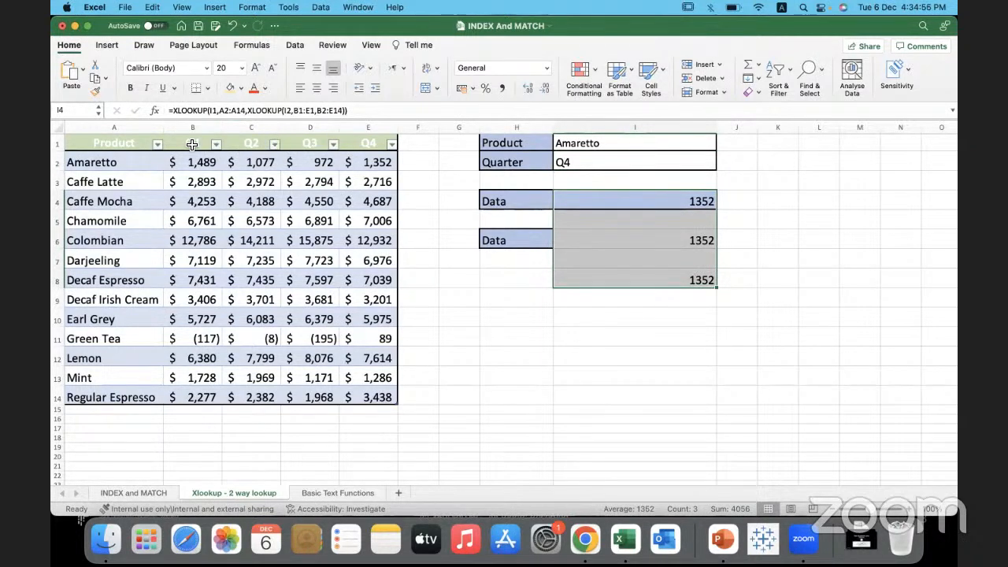
- Examine the Product column, the table headers and the Q3 and Q4 columns against the +1 in the I8 formula
{"action": "left_click", "coordinate": [128, 128]}
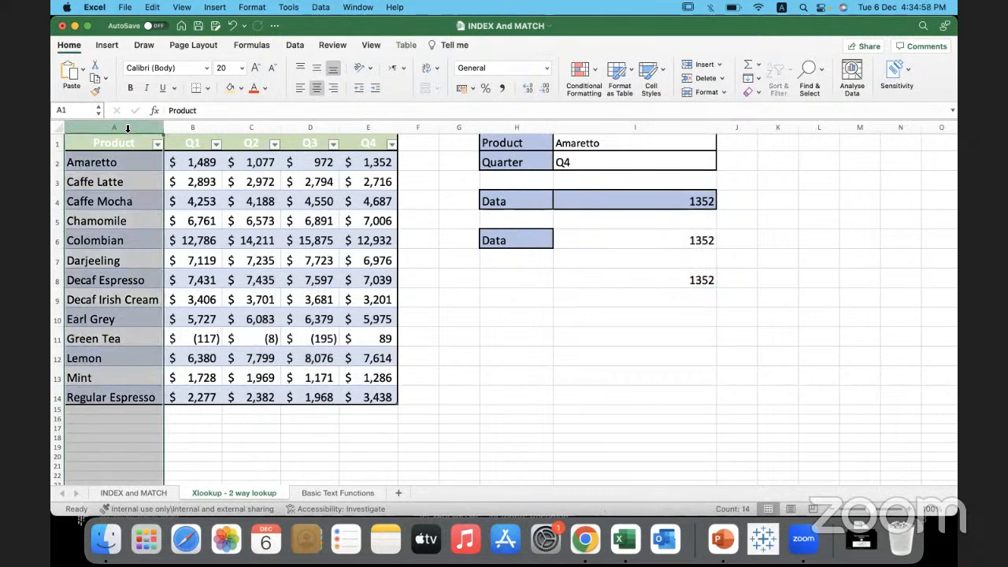
{"action": "left_click_drag", "start_coordinate": [126, 142], "coordinate": [358, 143]}
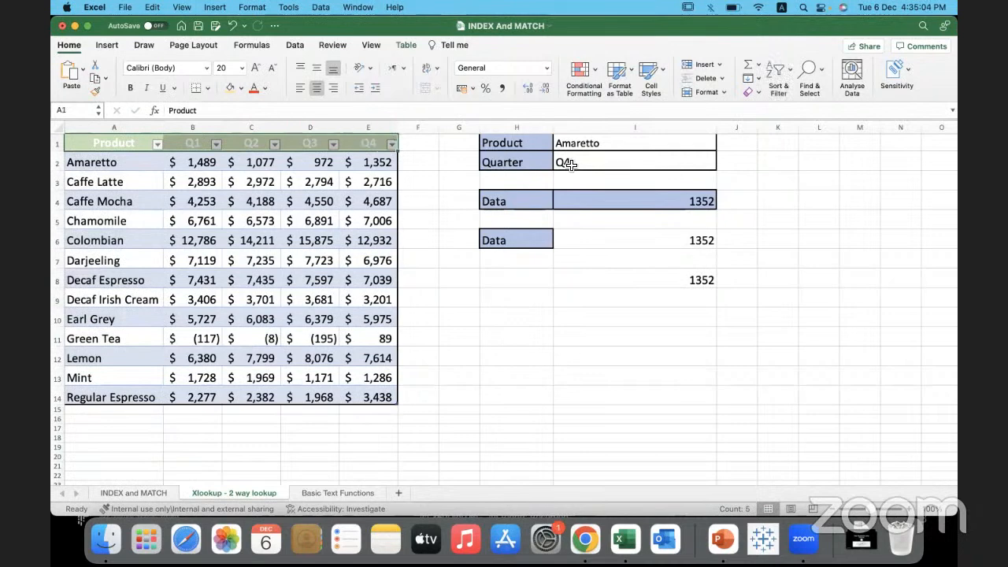
{"action": "left_click", "coordinate": [310, 128]}
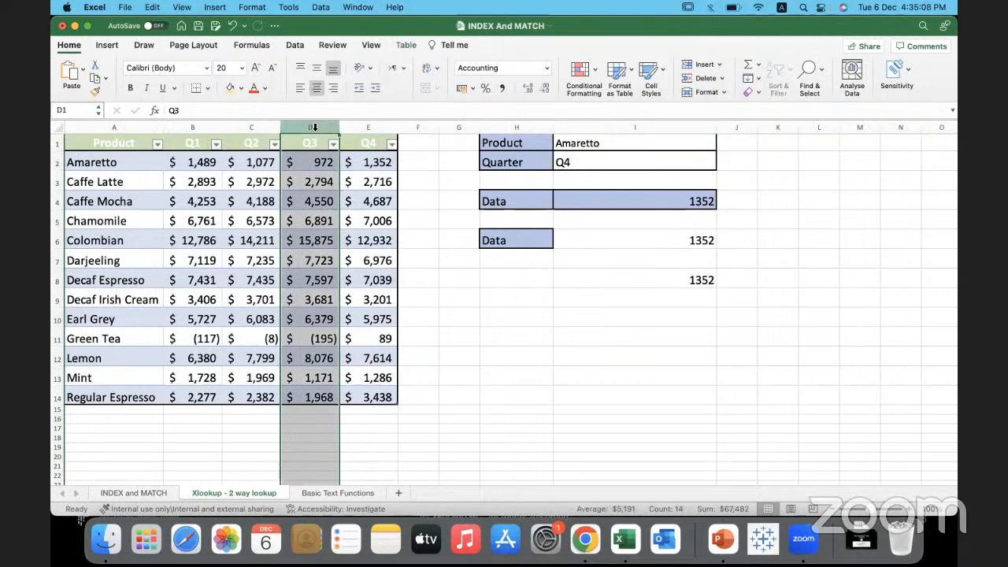
{"action": "left_click", "coordinate": [367, 130]}
{"action": "left_click", "coordinate": [613, 281]}
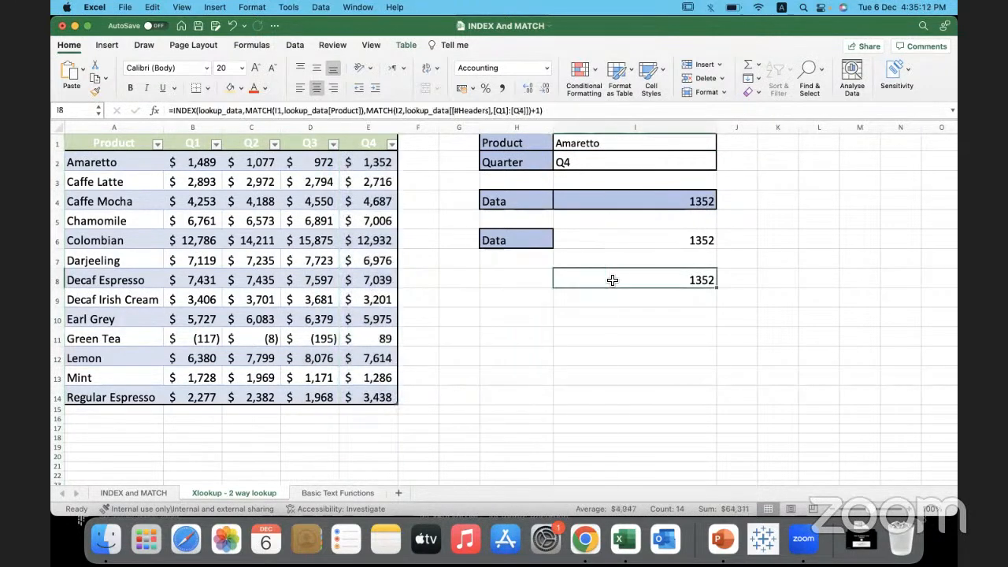
{"action": "double_click", "coordinate": [613, 281]}
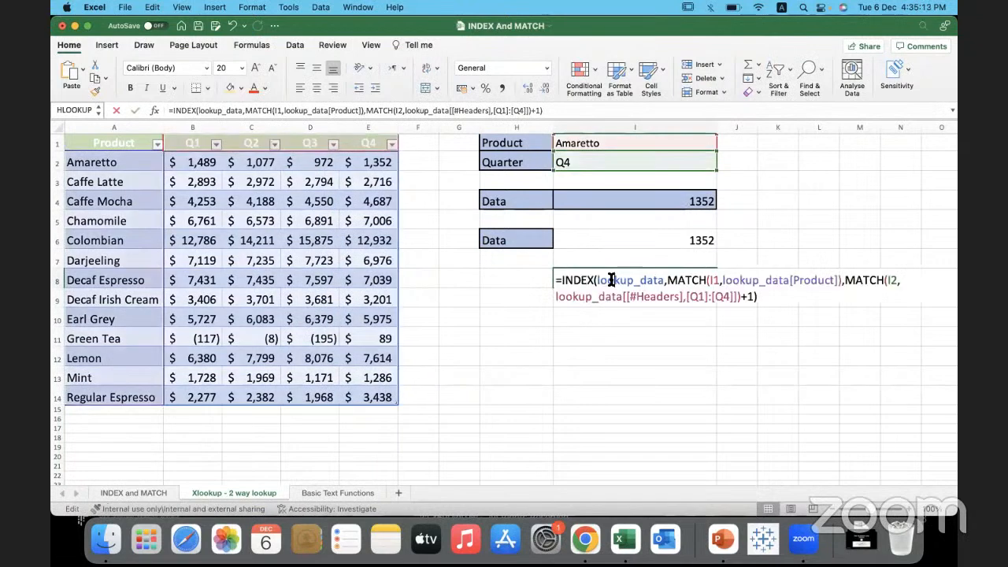
{"action": "left_click", "coordinate": [741, 298]}
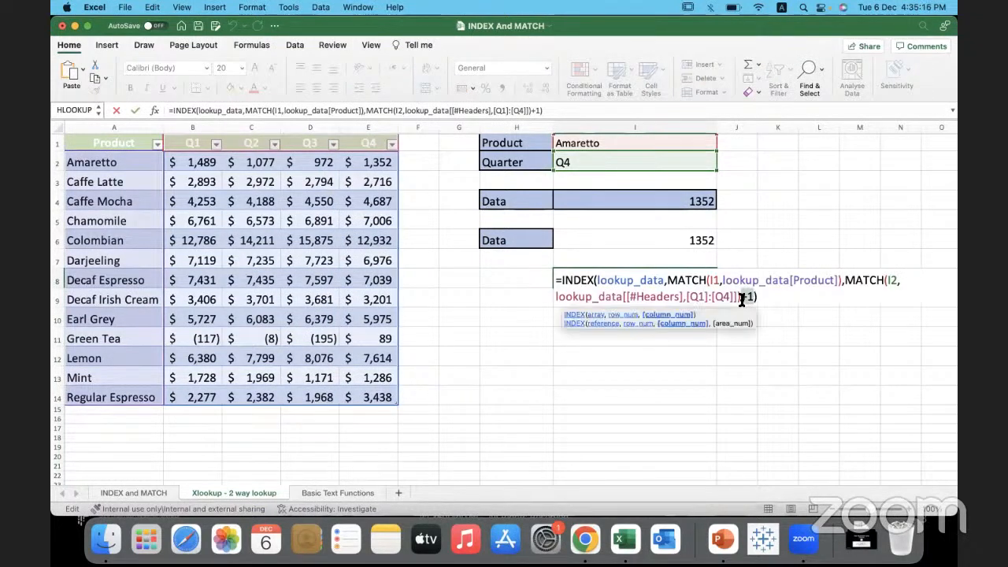
{"action": "left_click", "coordinate": [608, 379]}
- Change the quarter in I2 to Q1 and check the results in I4:I8 against each other
{"action": "left_click", "coordinate": [635, 163]}
{"action": "left_click", "coordinate": [723, 166]}
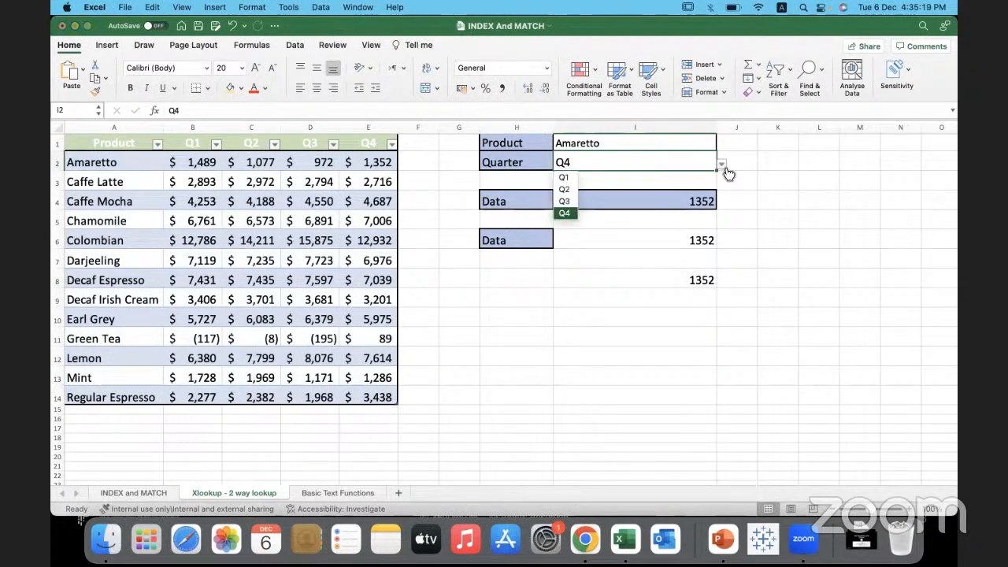
{"action": "left_click", "coordinate": [565, 181]}
{"action": "left_click", "coordinate": [596, 279]}
{"action": "left_click", "coordinate": [603, 201]}
{"action": "left_click_drag", "start_coordinate": [605, 234], "coordinate": [603, 276]}
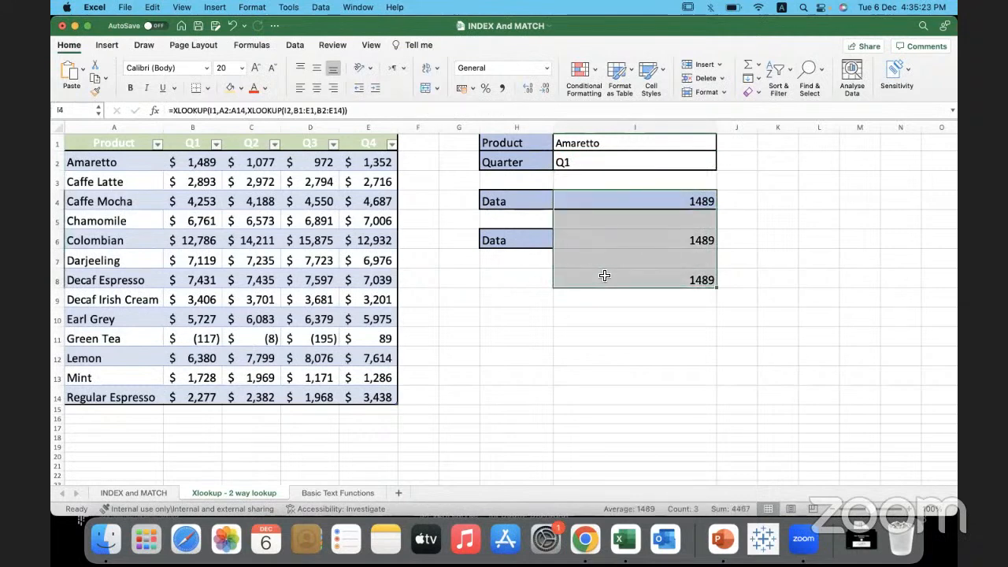
- Set the quarter in I2 to Q2 and the product in I1 to Decaf Espresso
{"action": "left_click", "coordinate": [705, 163]}
{"action": "left_click", "coordinate": [722, 165]}
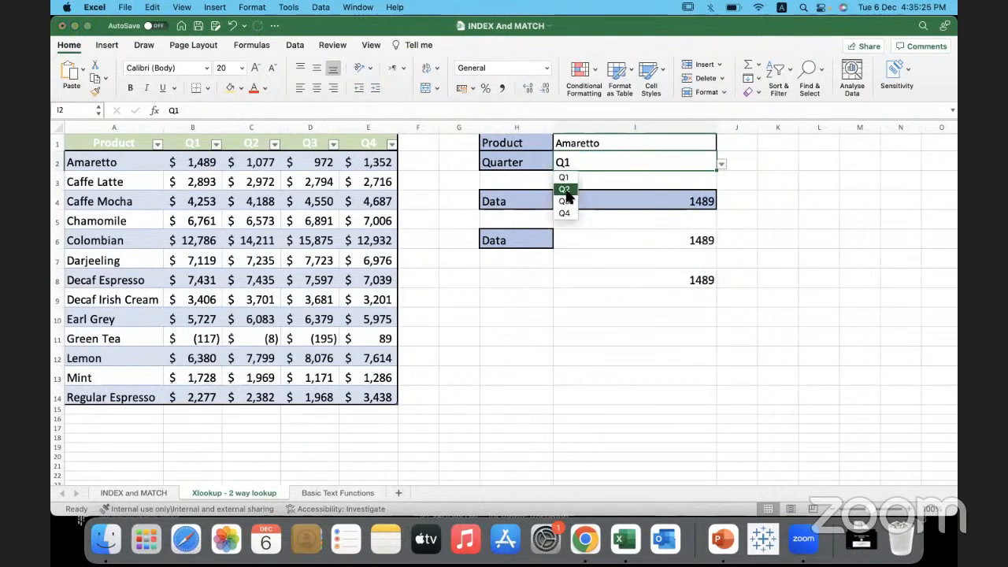
{"action": "left_click", "coordinate": [565, 193]}
{"action": "left_click", "coordinate": [633, 146]}
{"action": "left_click", "coordinate": [721, 150]}
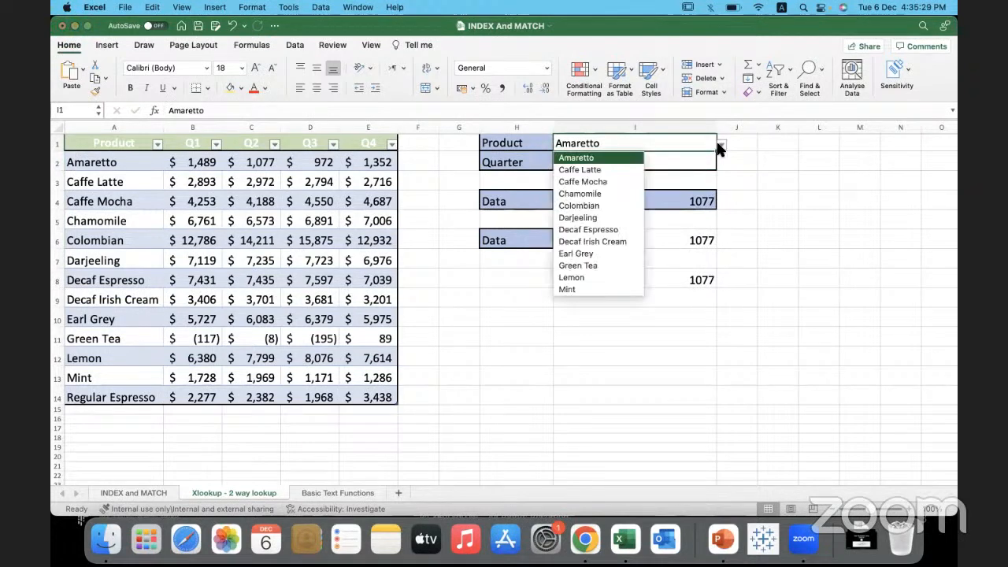
{"action": "left_click", "coordinate": [589, 228]}
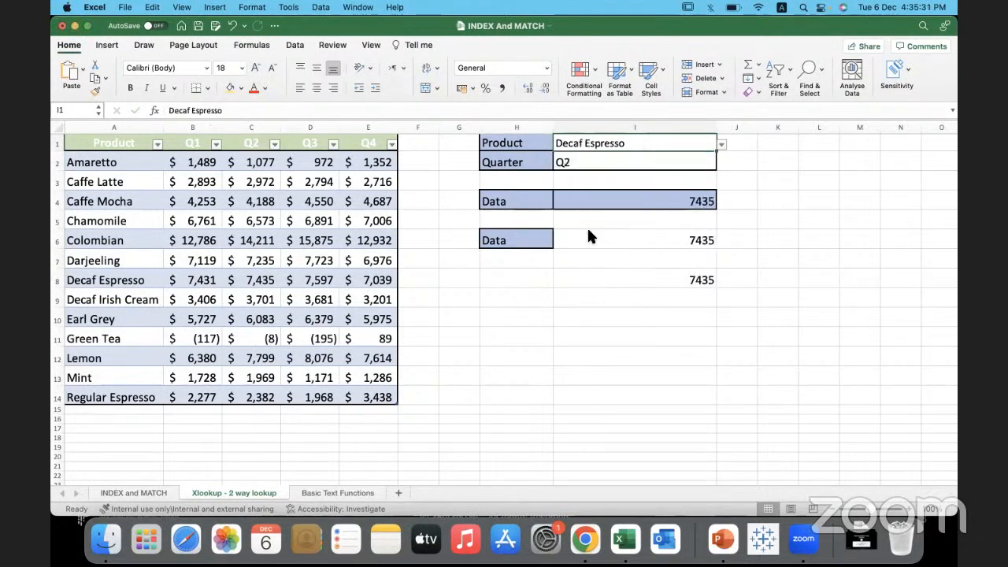
{"action": "left_click", "coordinate": [596, 297]}
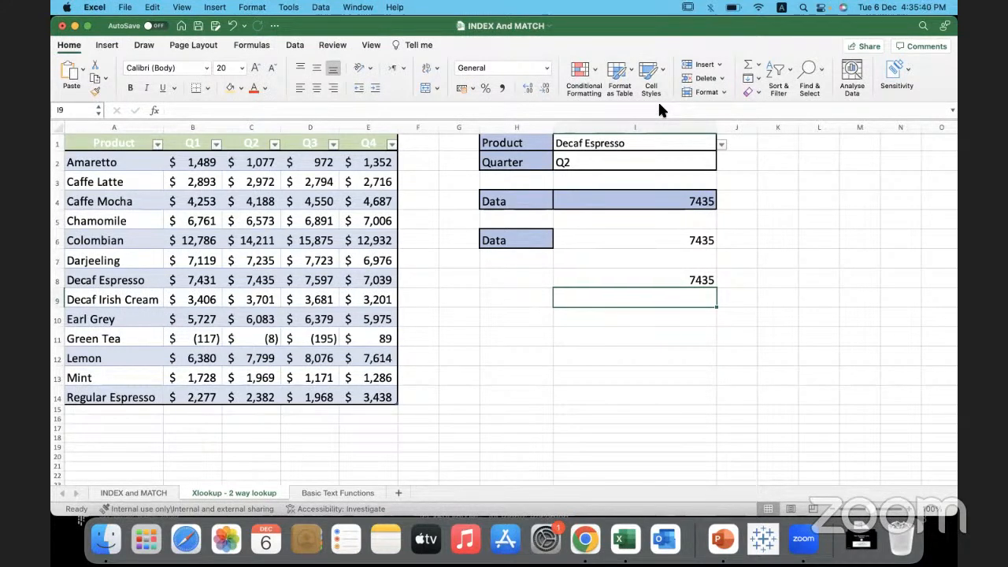
{"action": "left_click", "coordinate": [582, 315]}
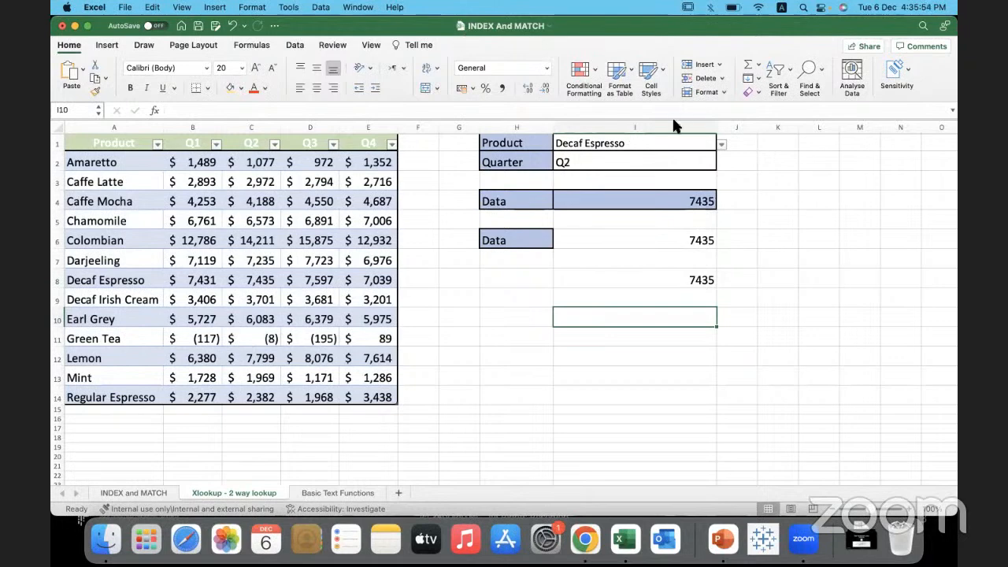
{"action": "left_click", "coordinate": [578, 338]}
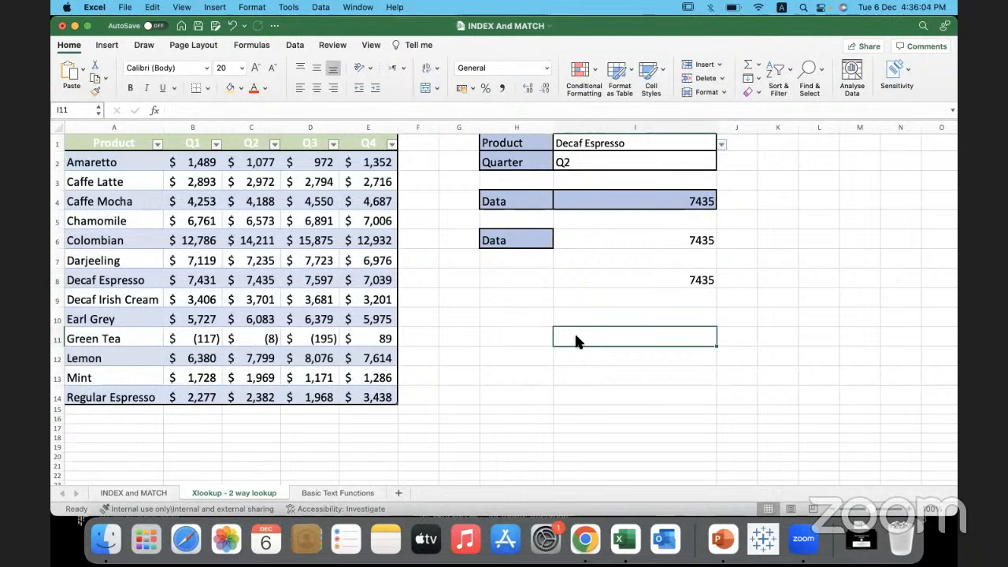
- Set the font size of all cells on the Basic Text Functions sheet to 20
{"action": "left_click", "coordinate": [334, 494]}
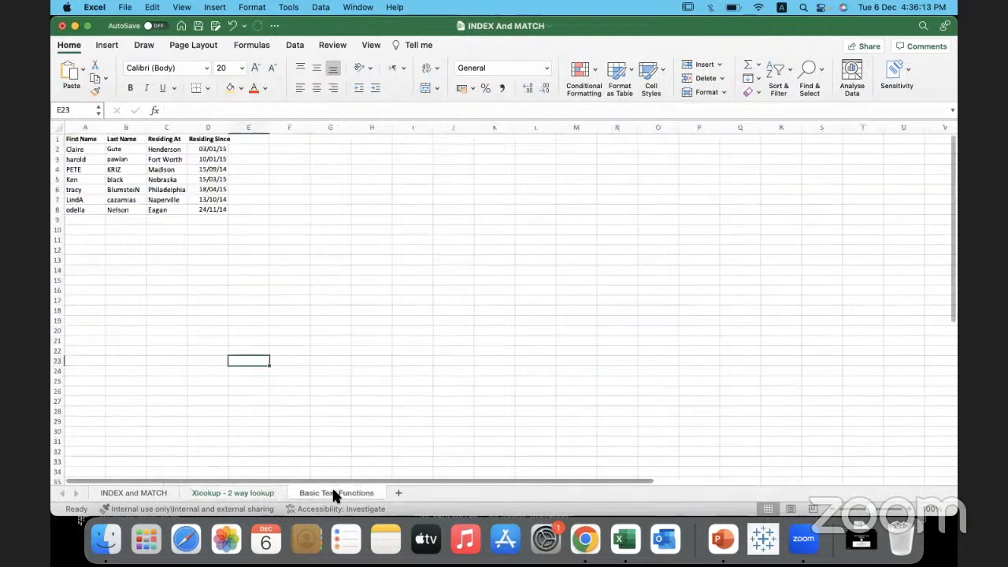
{"action": "left_click", "coordinate": [366, 258]}
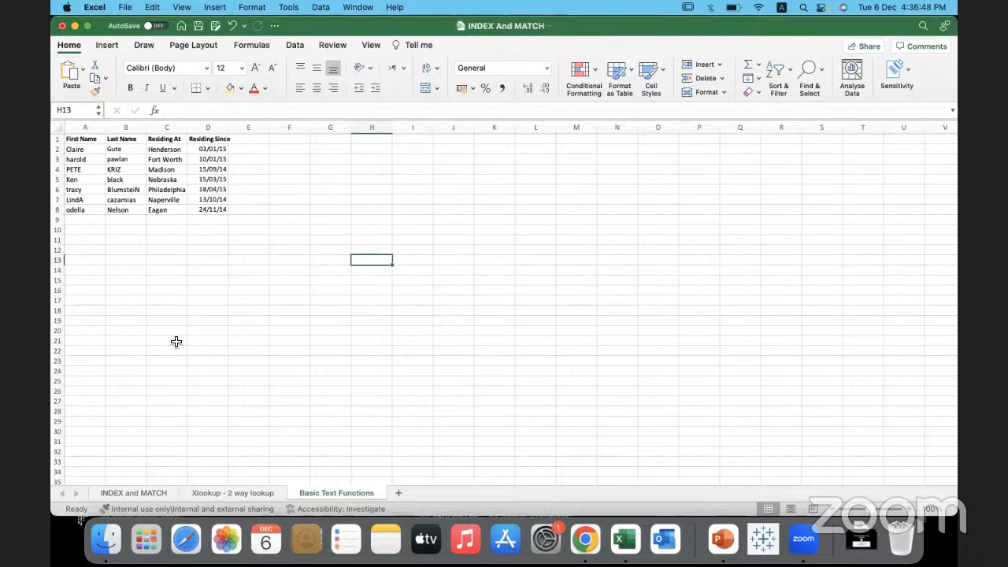
{"action": "left_click", "coordinate": [187, 238]}
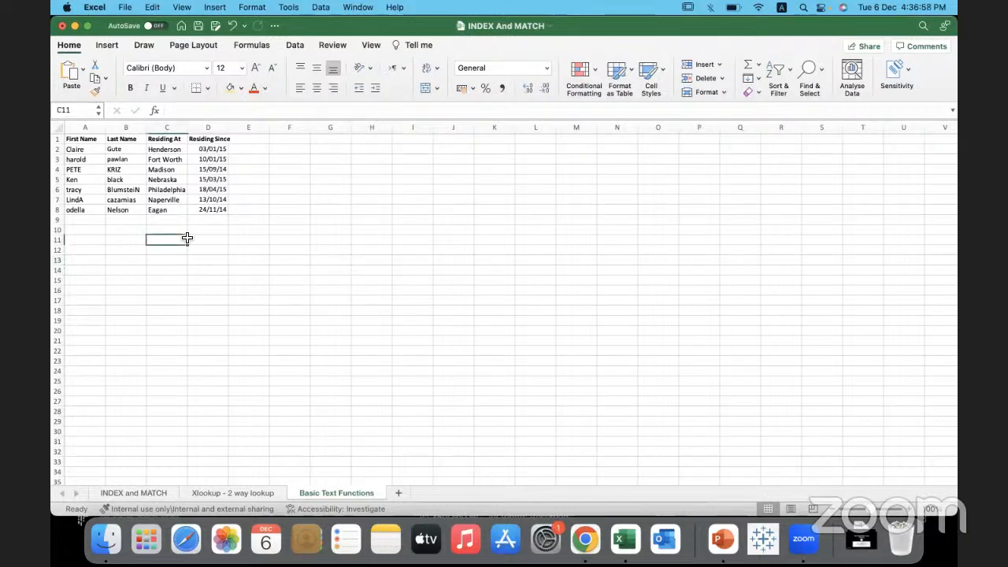
{"action": "key", "text": "super+a"}
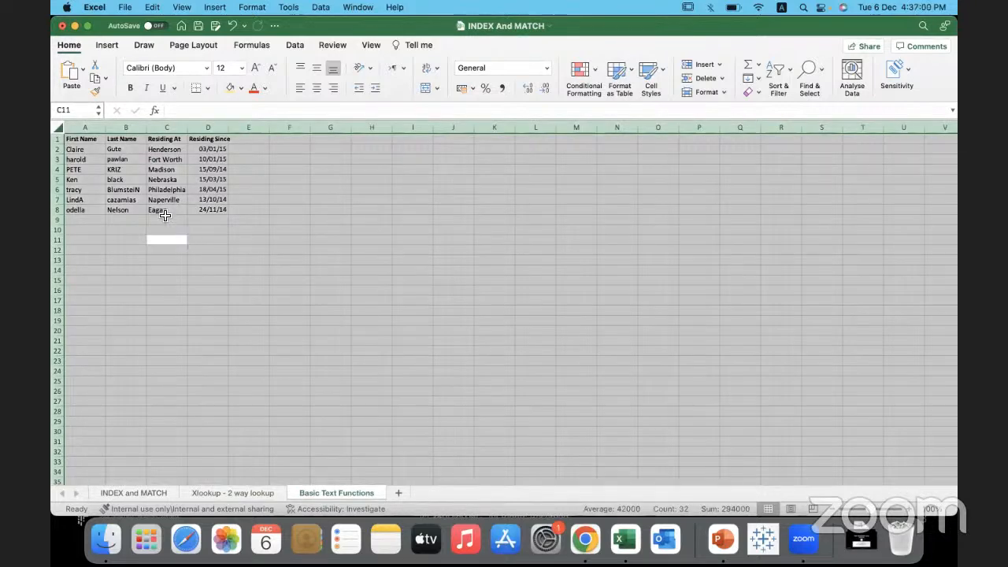
{"action": "left_click", "coordinate": [241, 67]}
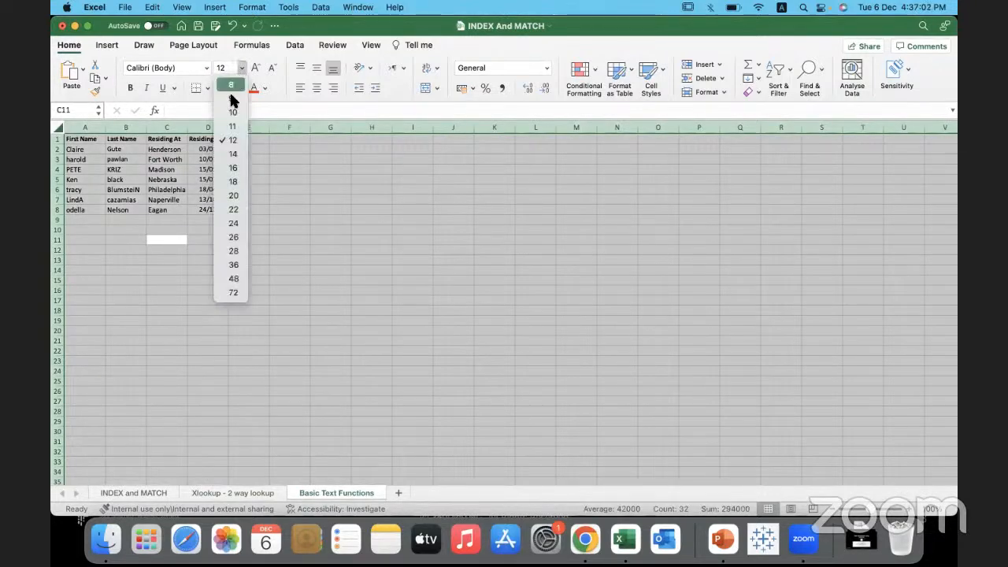
{"action": "left_click", "coordinate": [231, 197]}
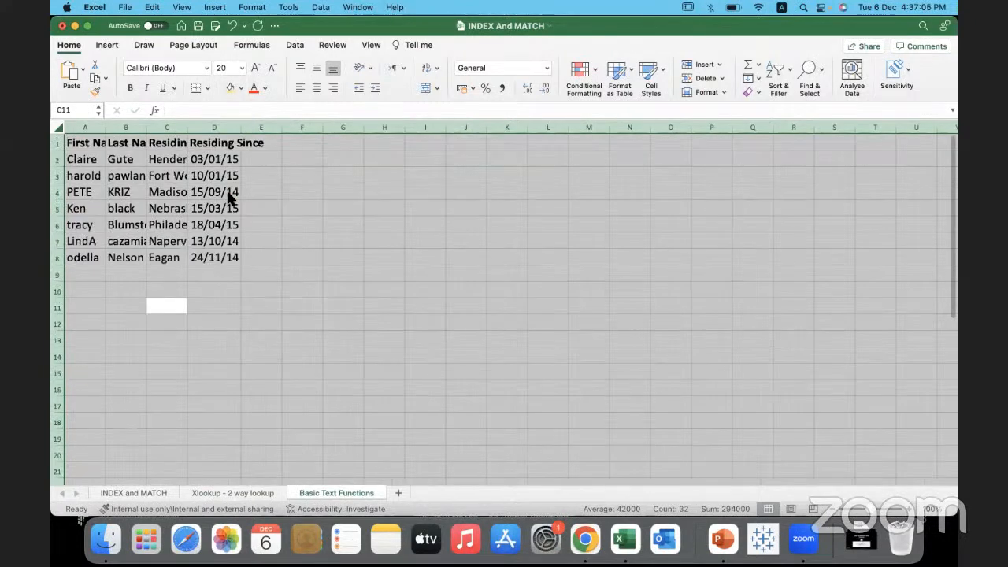
{"action": "left_click", "coordinate": [272, 198]}
- Autofit columns A to D to their contents and widen them equally to about 24.17 (150 pixels)
{"action": "left_click_drag", "start_coordinate": [94, 127], "coordinate": [218, 124]}
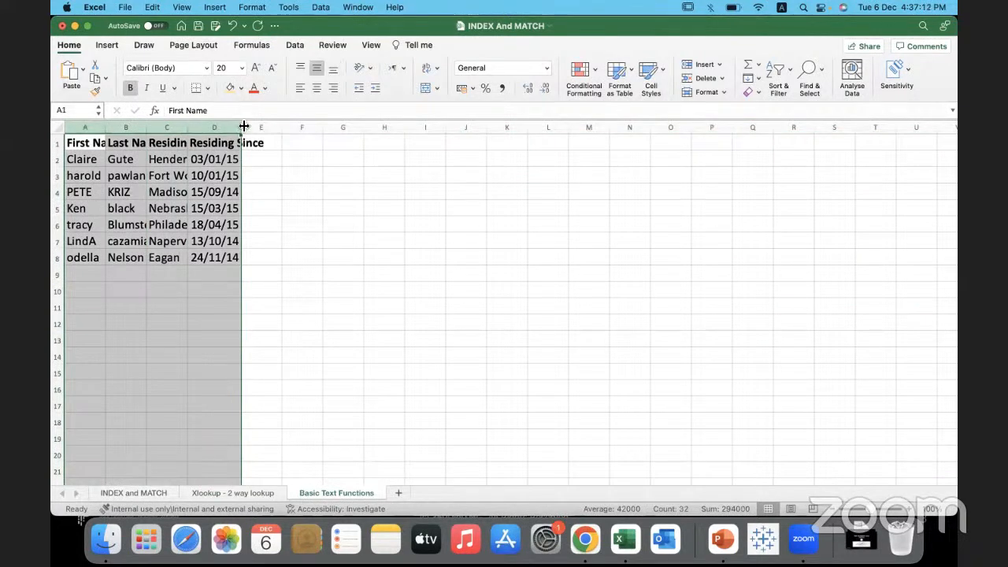
{"action": "double_click", "coordinate": [244, 127]}
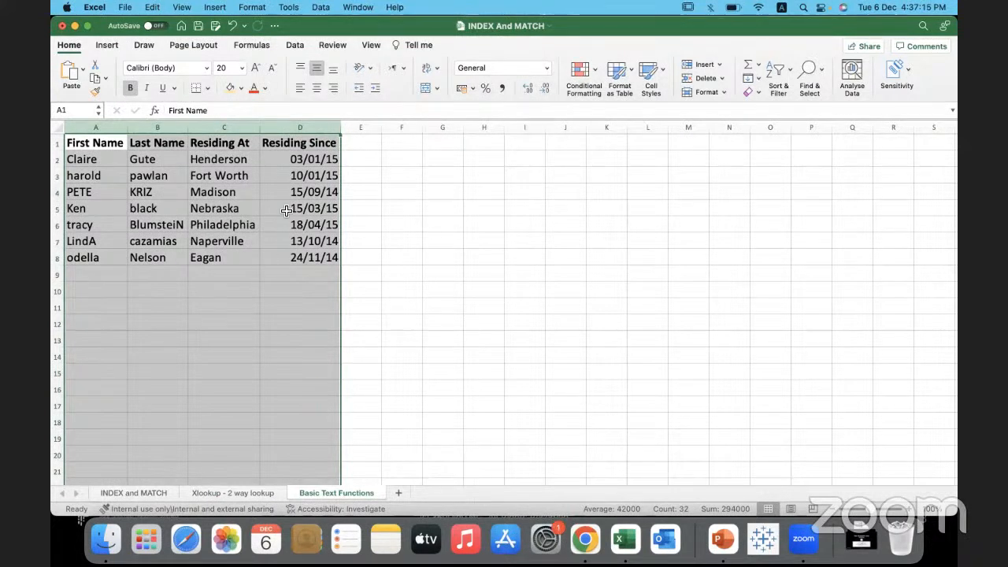
{"action": "left_click", "coordinate": [279, 181]}
{"action": "left_click_drag", "start_coordinate": [94, 127], "coordinate": [355, 129]}
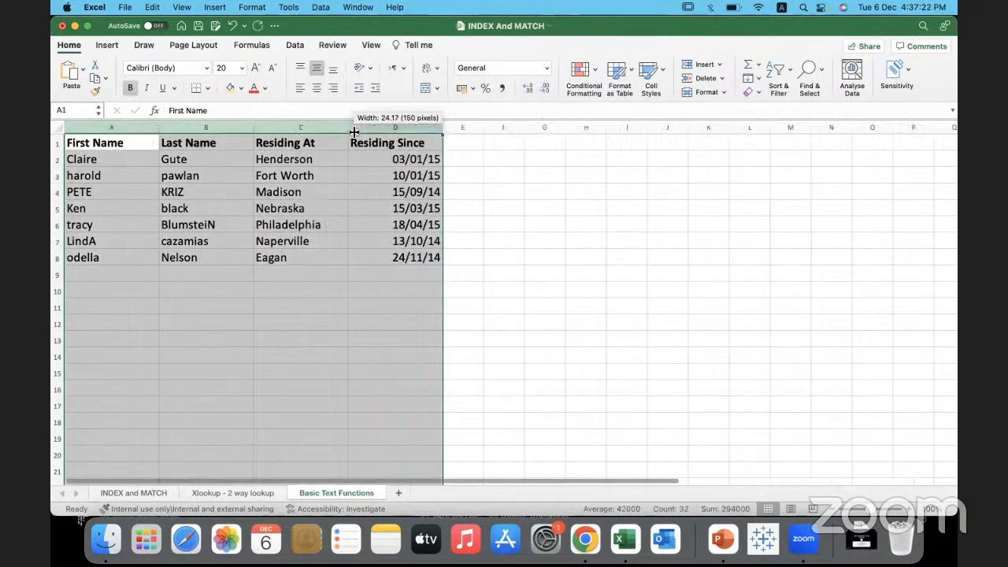
- Apply the light gold fill to the header row A1:D1 and centre its text
{"action": "left_click", "coordinate": [297, 288]}
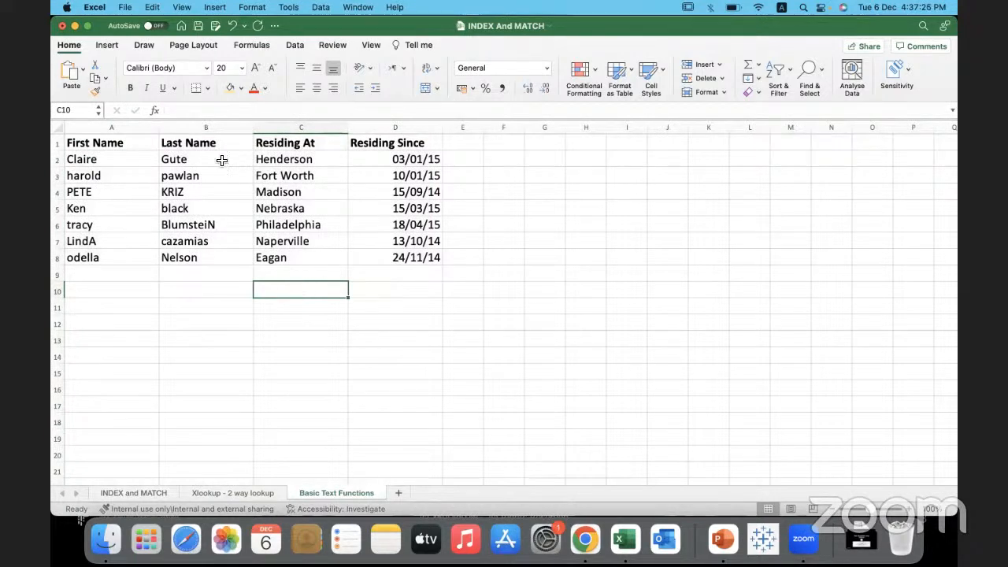
{"action": "left_click_drag", "start_coordinate": [151, 141], "coordinate": [369, 143]}
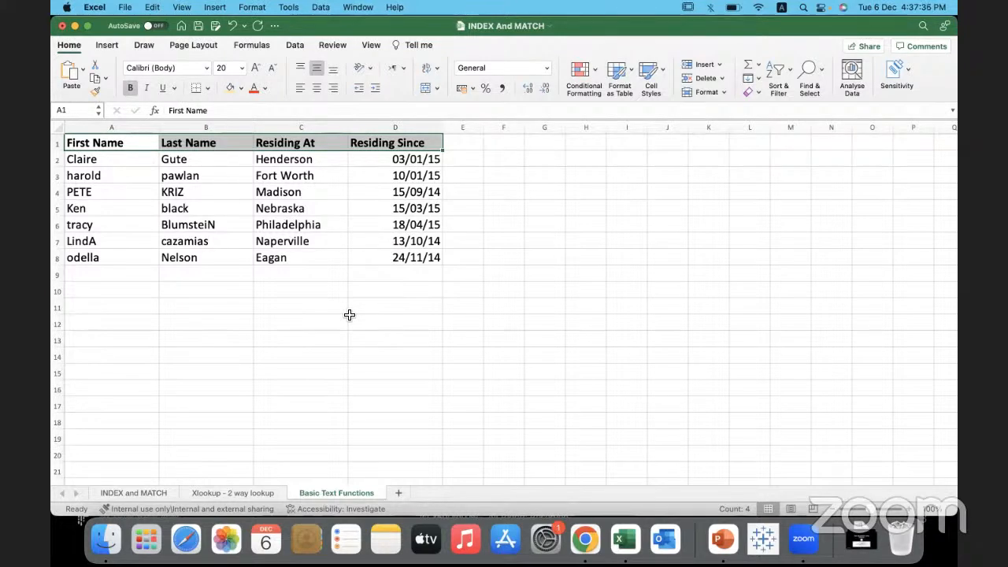
{"action": "left_click", "coordinate": [229, 83]}
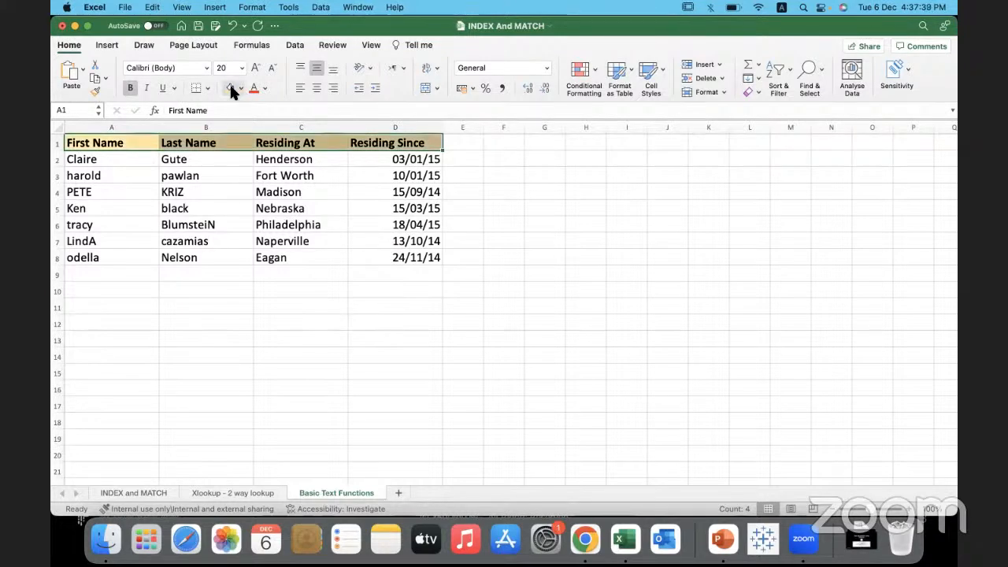
{"action": "left_click", "coordinate": [315, 89]}
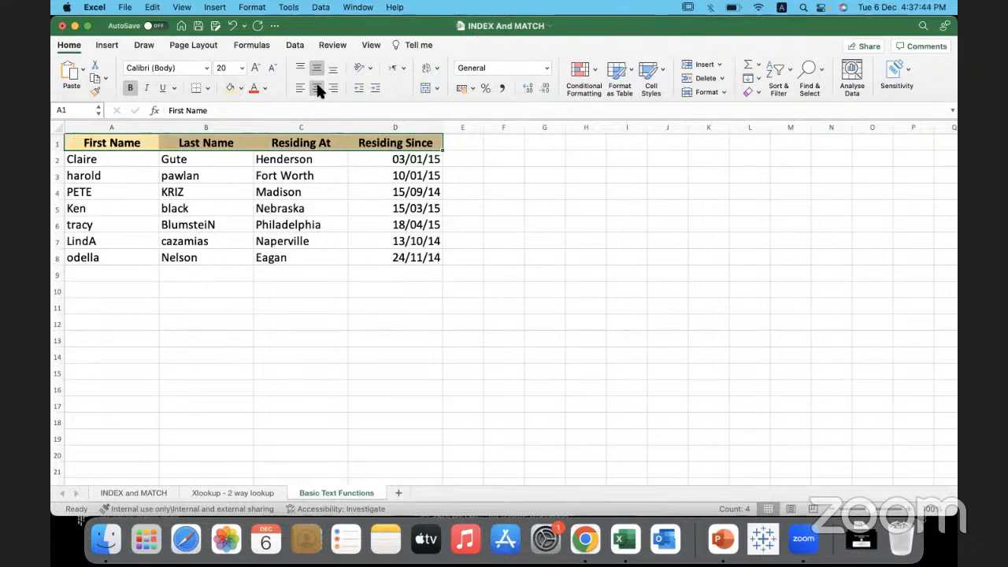
- Put a thick box border around the header row A1:D1
{"action": "left_click", "coordinate": [207, 88]}
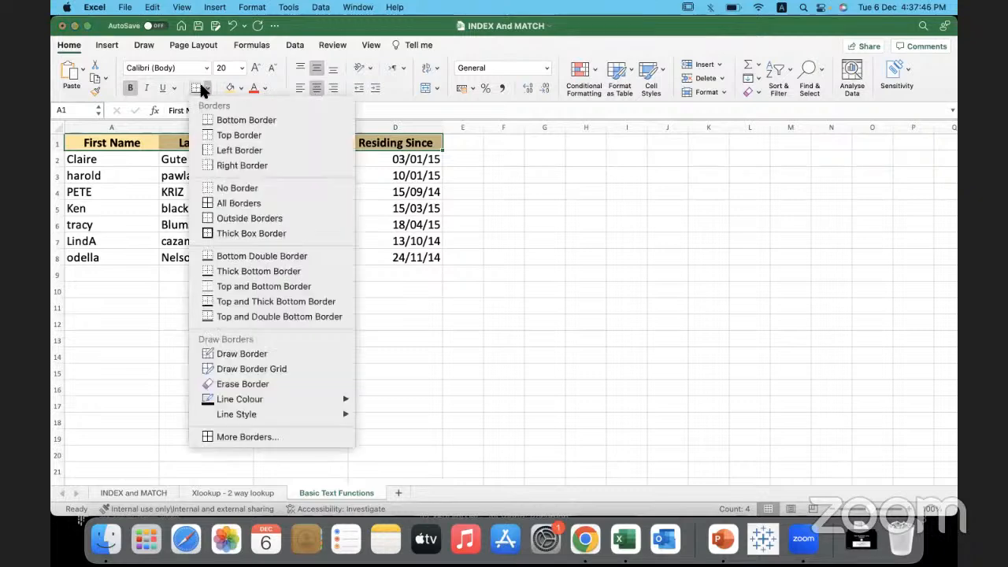
{"action": "left_click", "coordinate": [236, 231]}
{"action": "left_click", "coordinate": [229, 323]}
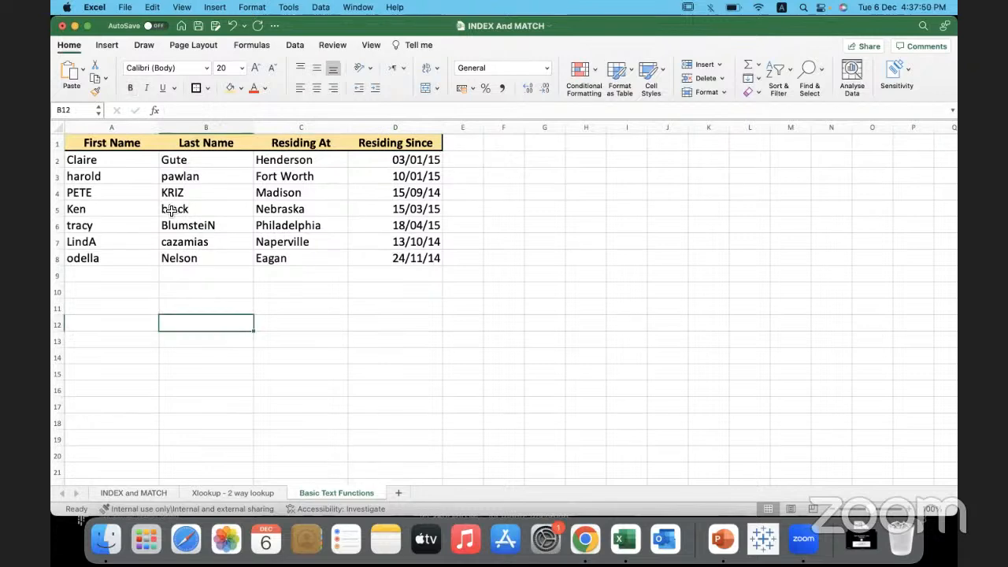
- Put a thick box border around the data range A2:D8
{"action": "left_click", "coordinate": [135, 166]}
{"action": "left_click_drag", "start_coordinate": [161, 171], "coordinate": [401, 264]}
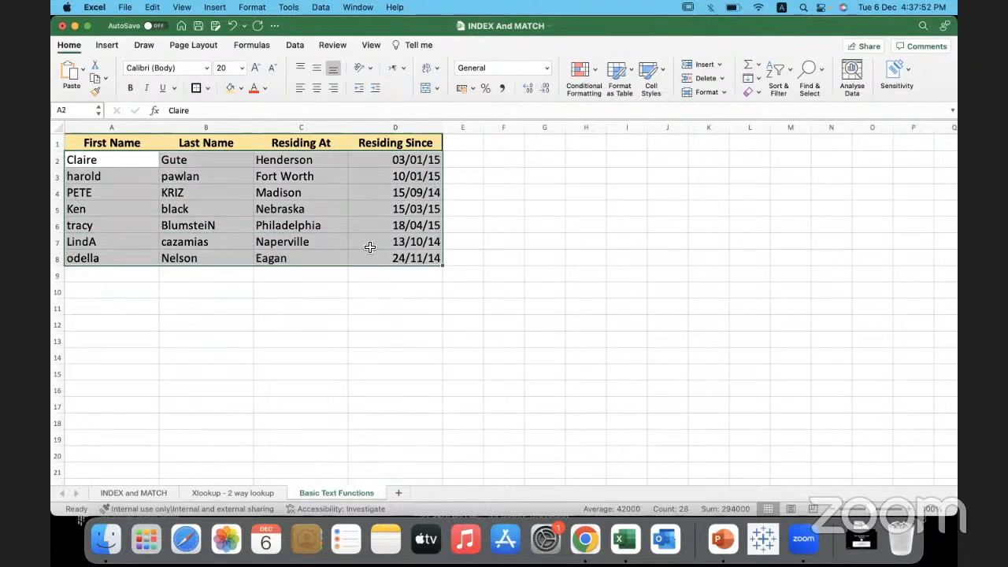
{"action": "left_click", "coordinate": [197, 88]}
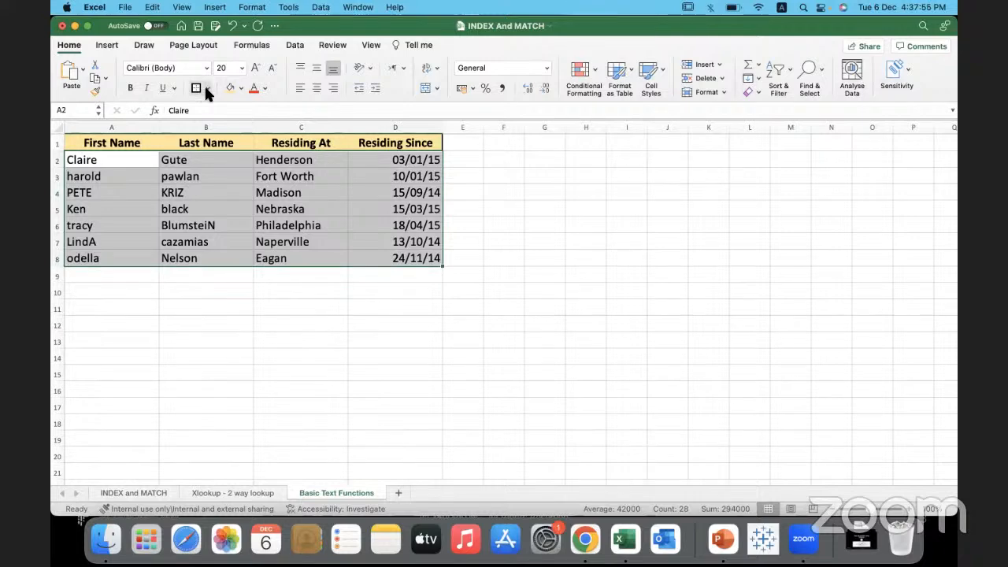
{"action": "left_click", "coordinate": [206, 89]}
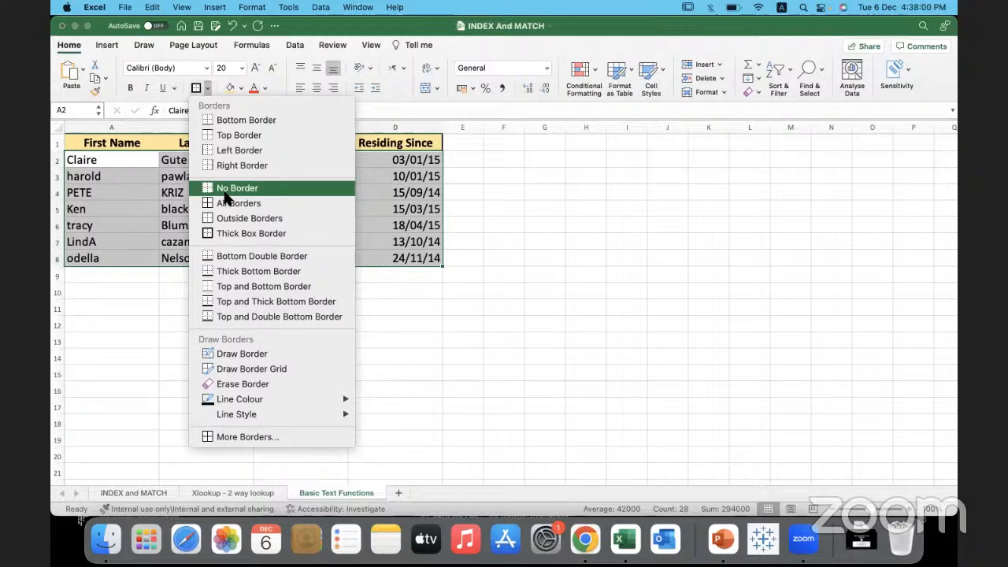
{"action": "left_click", "coordinate": [140, 308]}
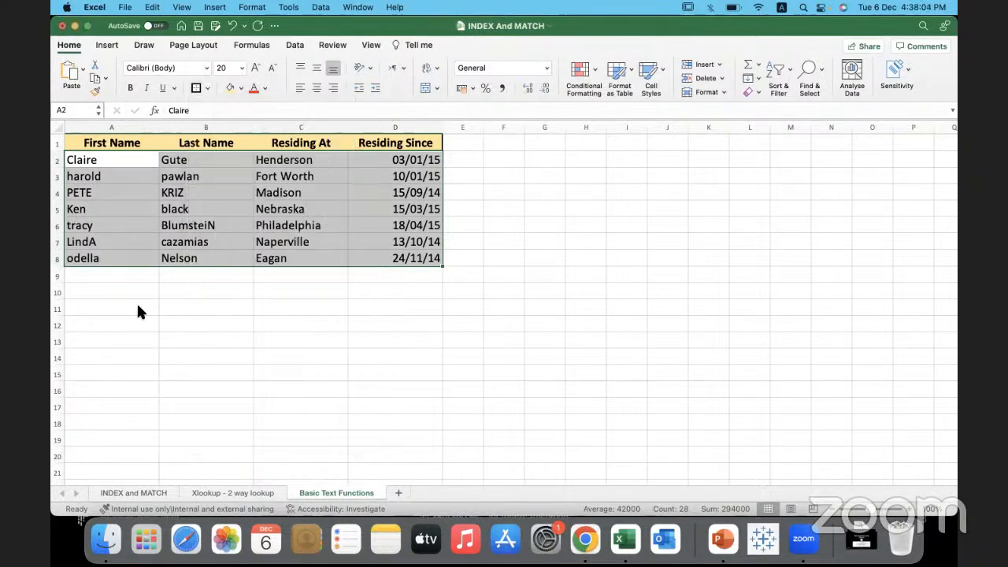
{"action": "left_click", "coordinate": [286, 323]}
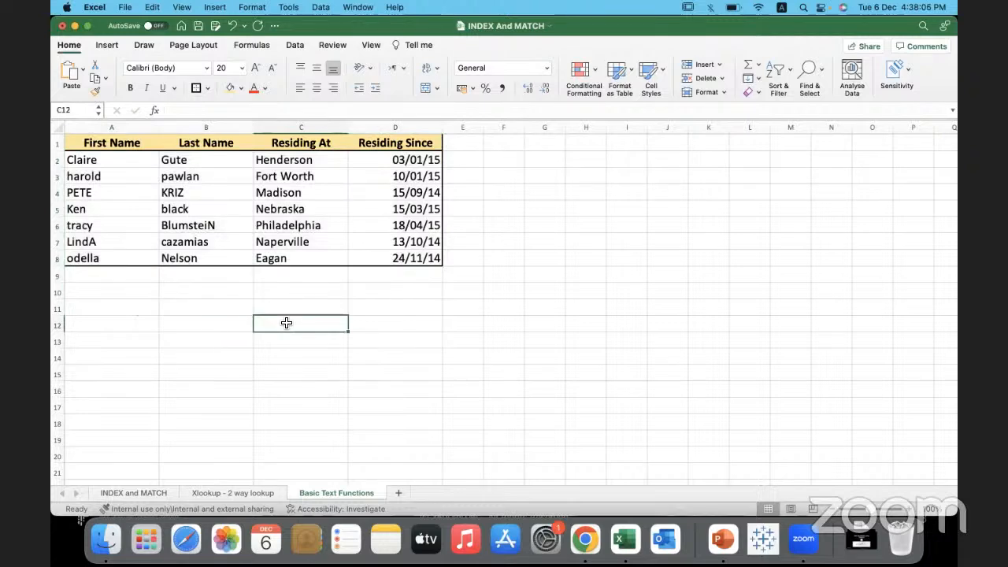
{"action": "left_click", "coordinate": [498, 281]}
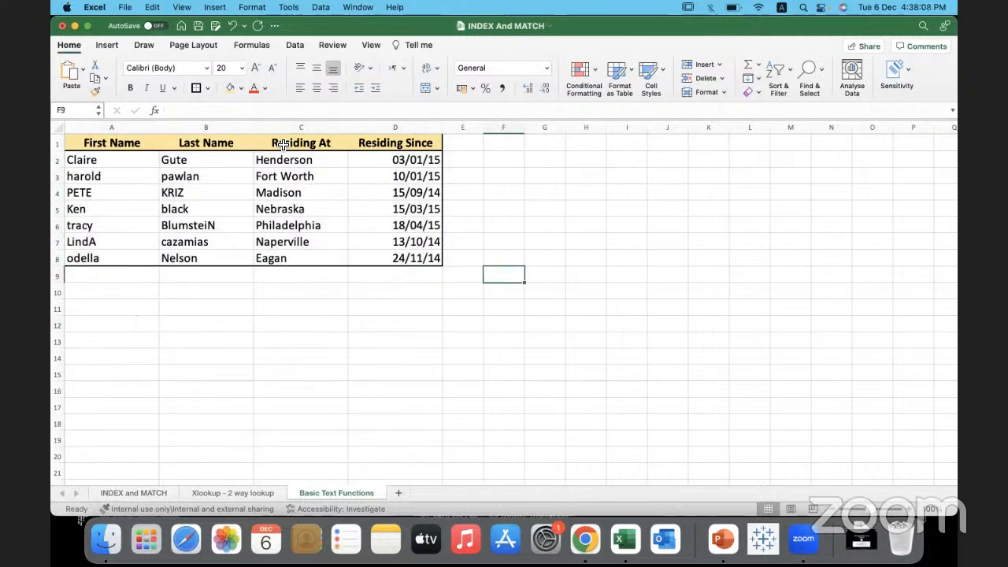
- Set the number format of the First Name, Last Name and Residing At columns to Text
{"action": "left_click", "coordinate": [126, 126]}
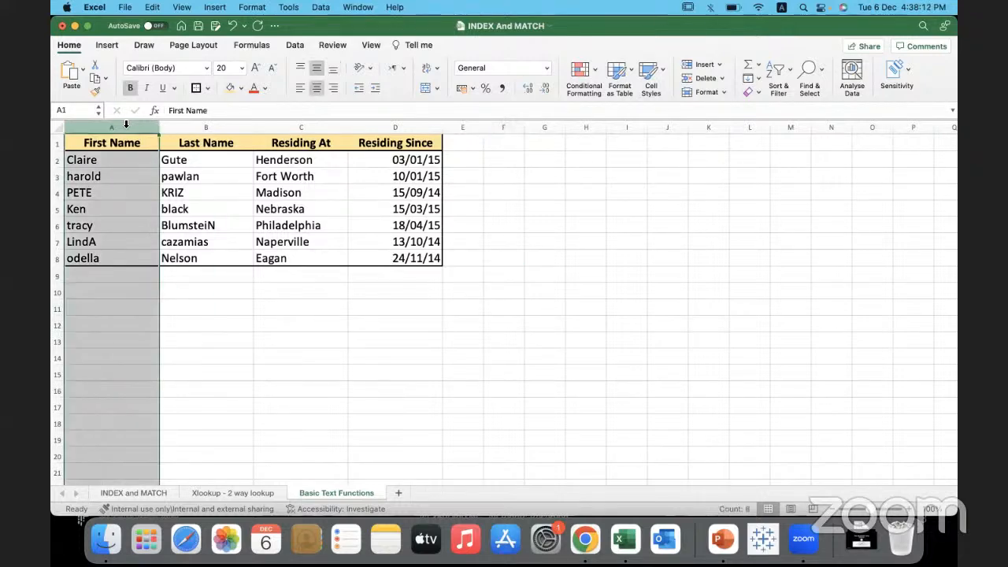
{"action": "left_click", "coordinate": [194, 129]}
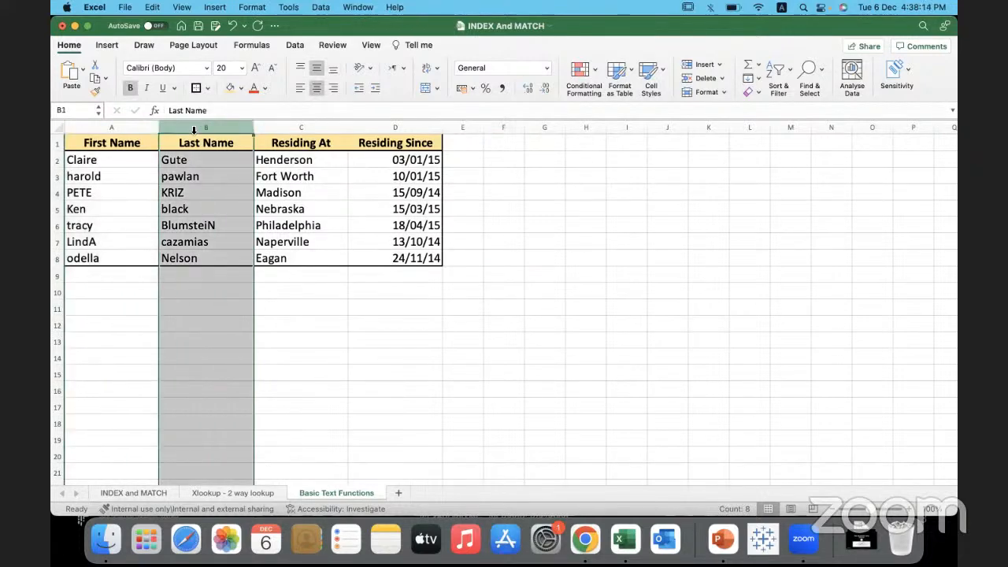
{"action": "left_click", "coordinate": [302, 129]}
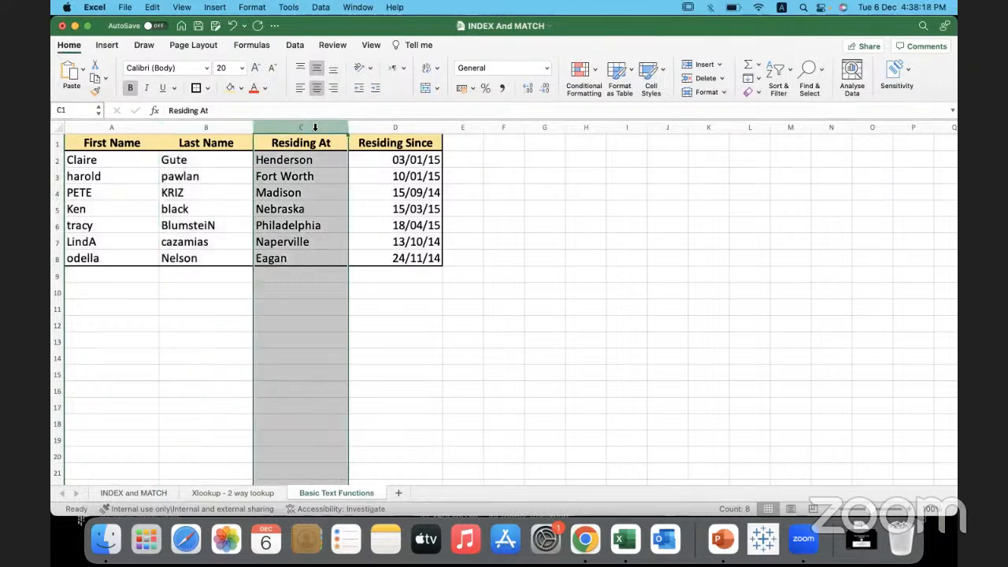
{"action": "left_click", "coordinate": [375, 127]}
{"action": "left_click_drag", "start_coordinate": [119, 127], "coordinate": [264, 139]}
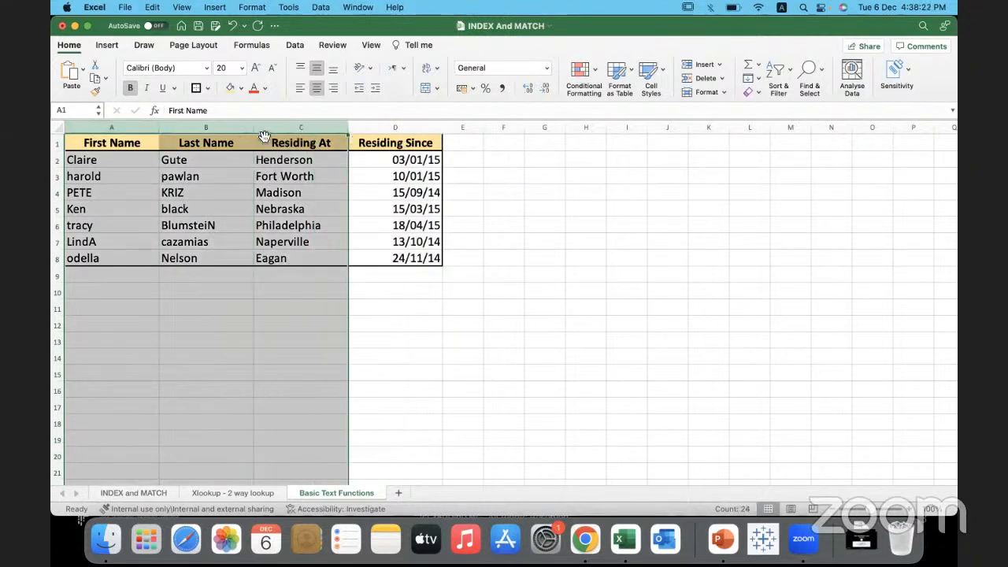
{"action": "left_click", "coordinate": [130, 128]}
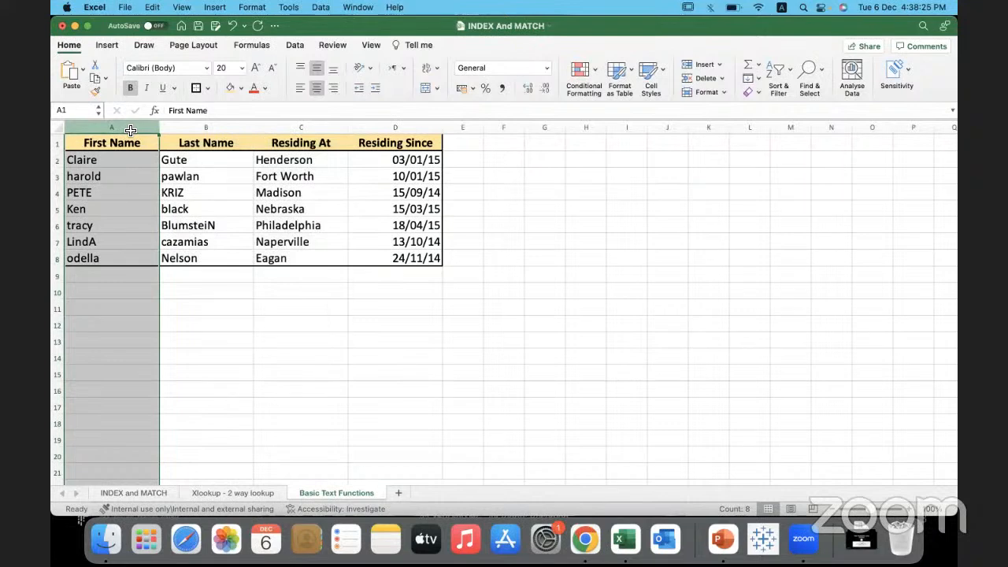
{"action": "left_click", "coordinate": [546, 69]}
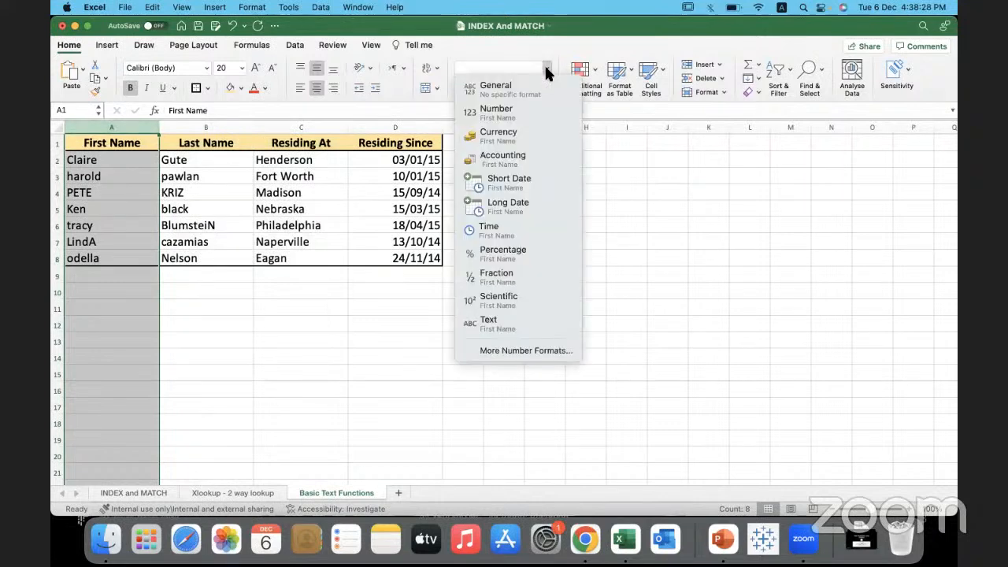
{"action": "left_click", "coordinate": [493, 325]}
{"action": "left_click_drag", "start_coordinate": [205, 127], "coordinate": [301, 126]}
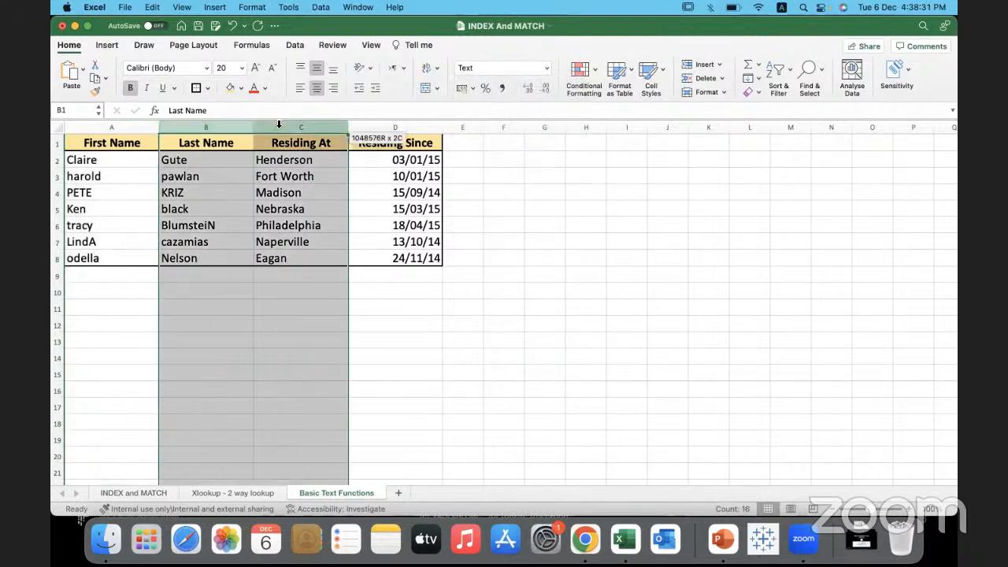
{"action": "left_click", "coordinate": [546, 68]}
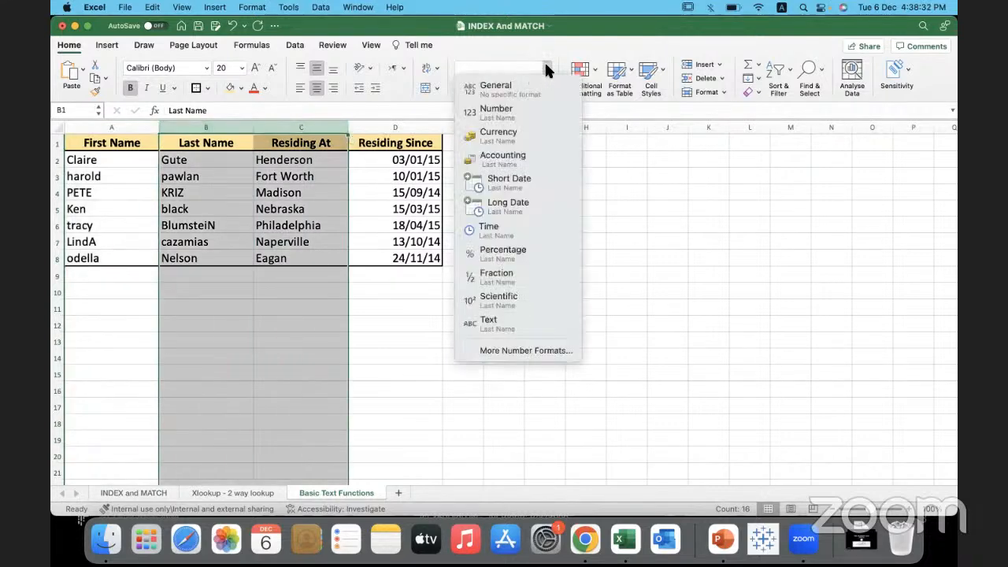
{"action": "left_click", "coordinate": [497, 324]}
- Widen the Residing Since column and apply the Short Date format to it
{"action": "left_click", "coordinate": [421, 126]}
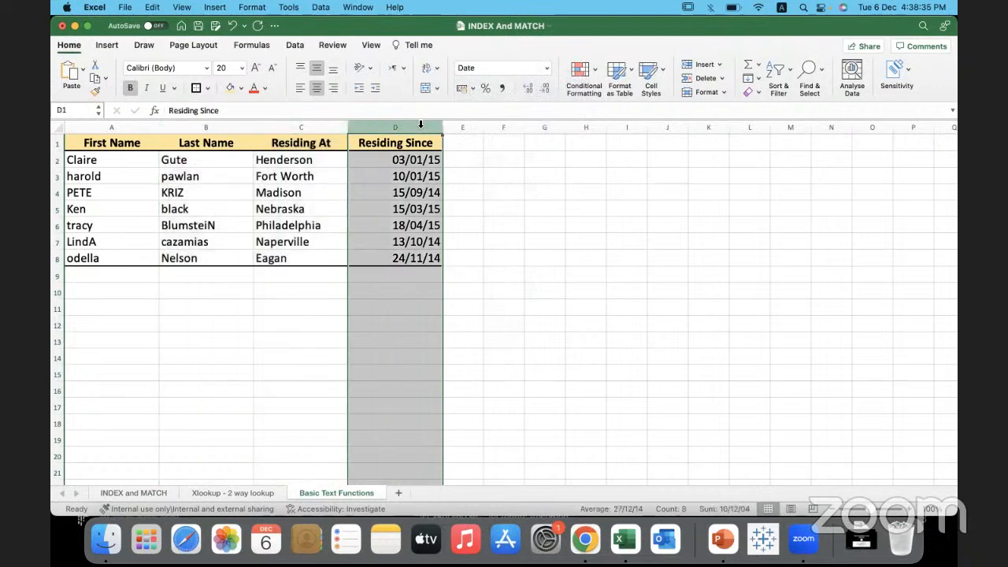
{"action": "left_click_drag", "start_coordinate": [443, 127], "coordinate": [479, 130]}
{"action": "left_click", "coordinate": [545, 67]}
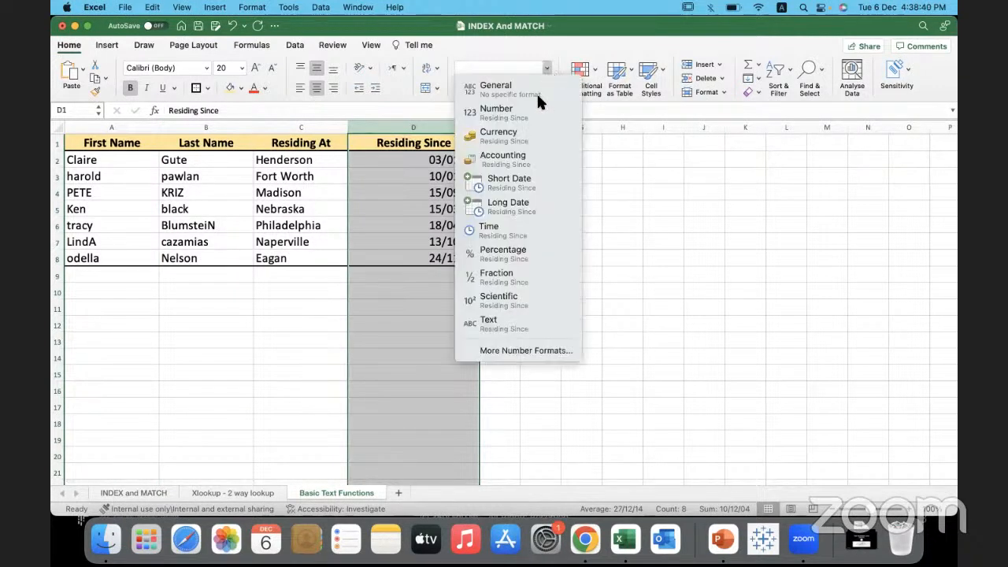
{"action": "left_click", "coordinate": [532, 183]}
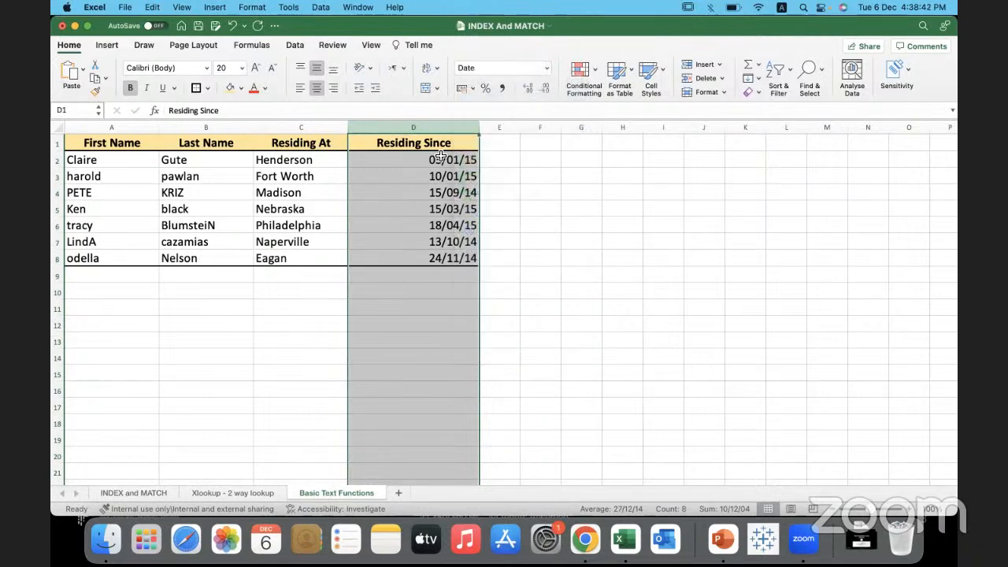
- Try the Long Date format on the Residing Since column and widen it until all dates fit
{"action": "left_click", "coordinate": [546, 68]}
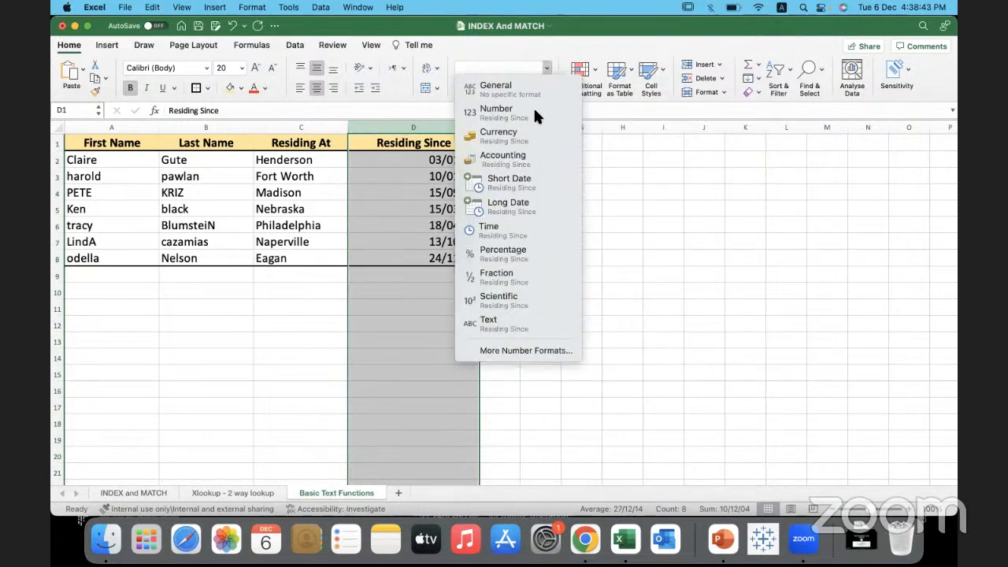
{"action": "left_click", "coordinate": [527, 207]}
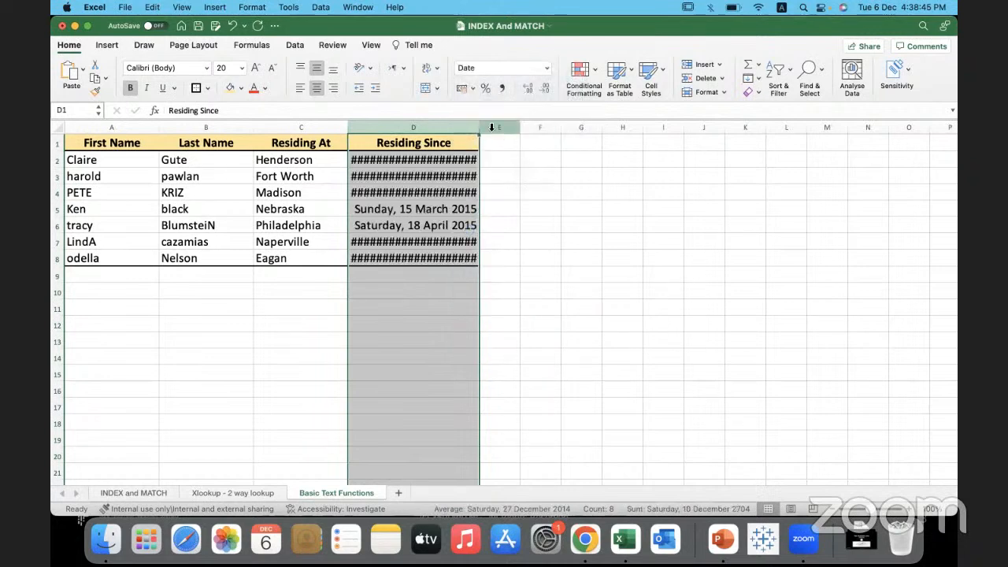
{"action": "left_click_drag", "start_coordinate": [480, 128], "coordinate": [540, 127]}
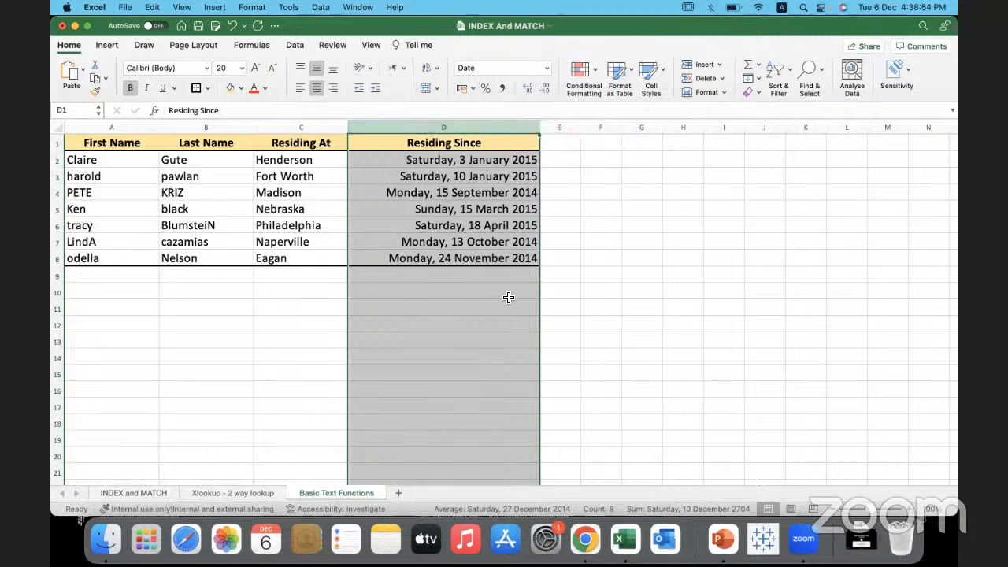
- Return the Residing Since column to Short Date format and narrow it to suit the shorter dates
{"action": "left_click", "coordinate": [546, 69]}
{"action": "left_click", "coordinate": [516, 187]}
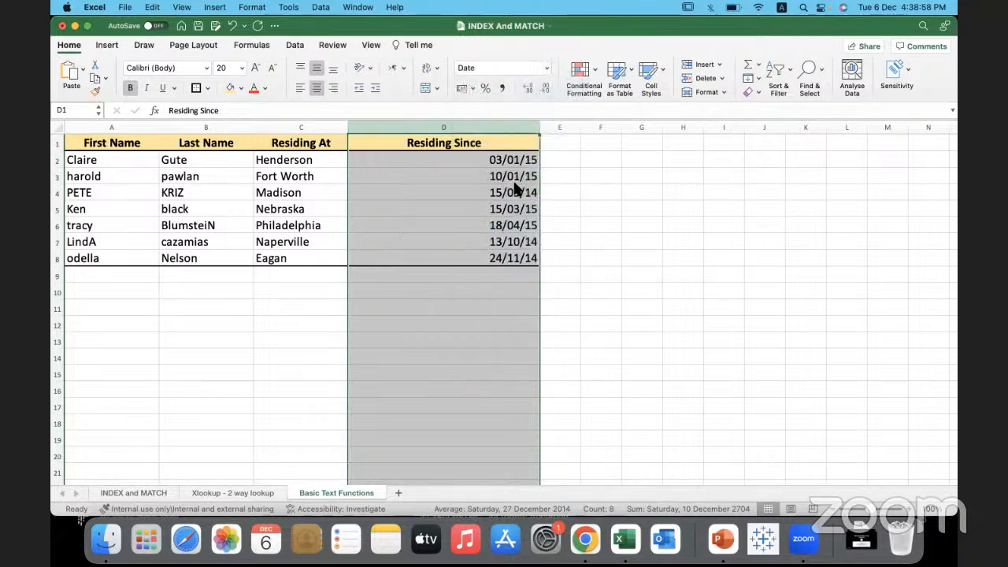
{"action": "left_click_drag", "start_coordinate": [540, 128], "coordinate": [465, 132]}
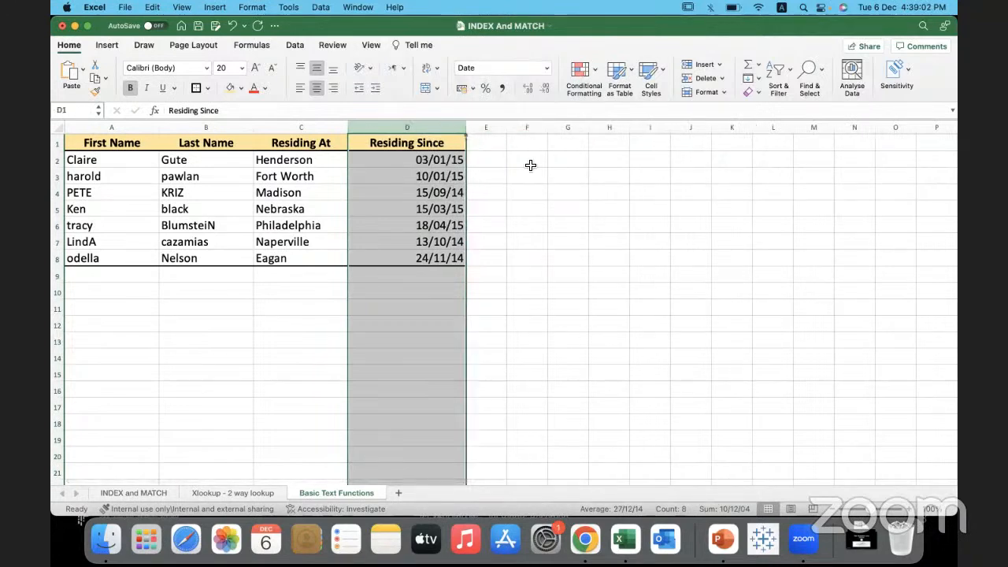
- Widen column F and enter the heading Customer Name in F1
{"action": "left_click", "coordinate": [576, 145]}
{"action": "left_click", "coordinate": [535, 150]}
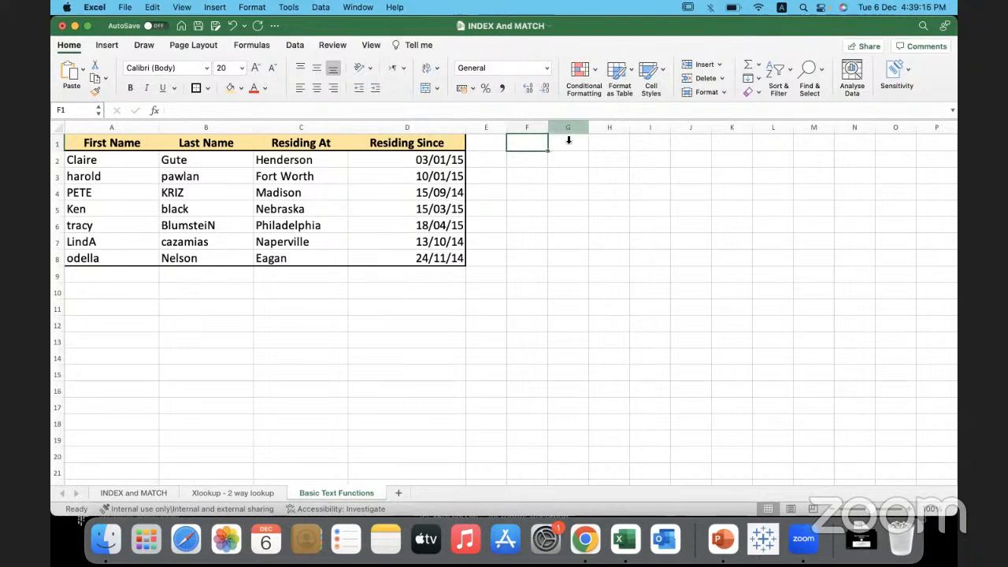
{"action": "left_click_drag", "start_coordinate": [547, 127], "coordinate": [643, 129]}
{"action": "type", "text": "Customer Ma"}
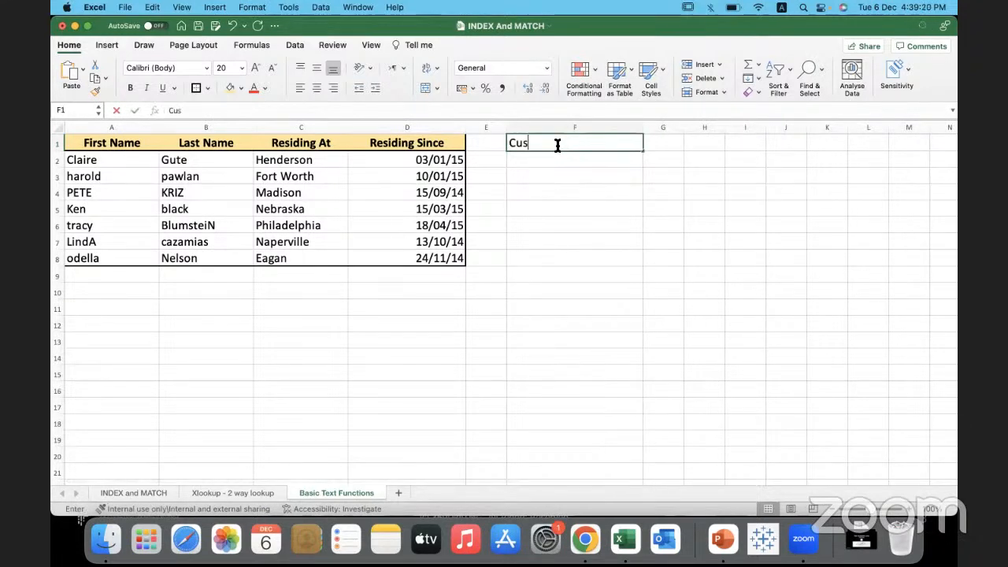
{"action": "key", "text": "BackSpace"}
{"action": "key", "text": "BackSpace"}
{"action": "type", "text": "name"}
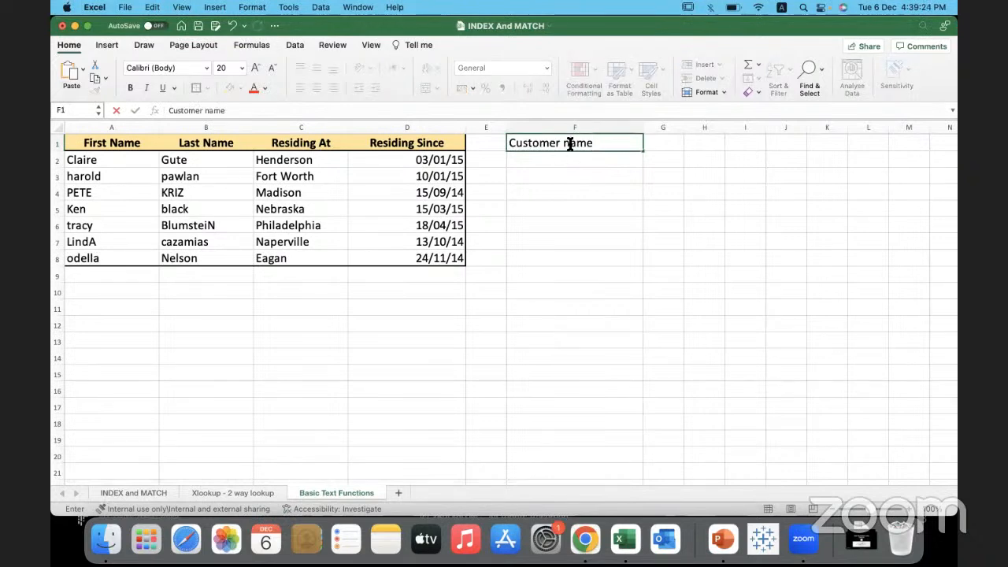
{"action": "left_click", "coordinate": [569, 145]}
{"action": "key", "text": "BackSpace"}
{"action": "type", "text": "Name"}
{"action": "left_click", "coordinate": [565, 167]}
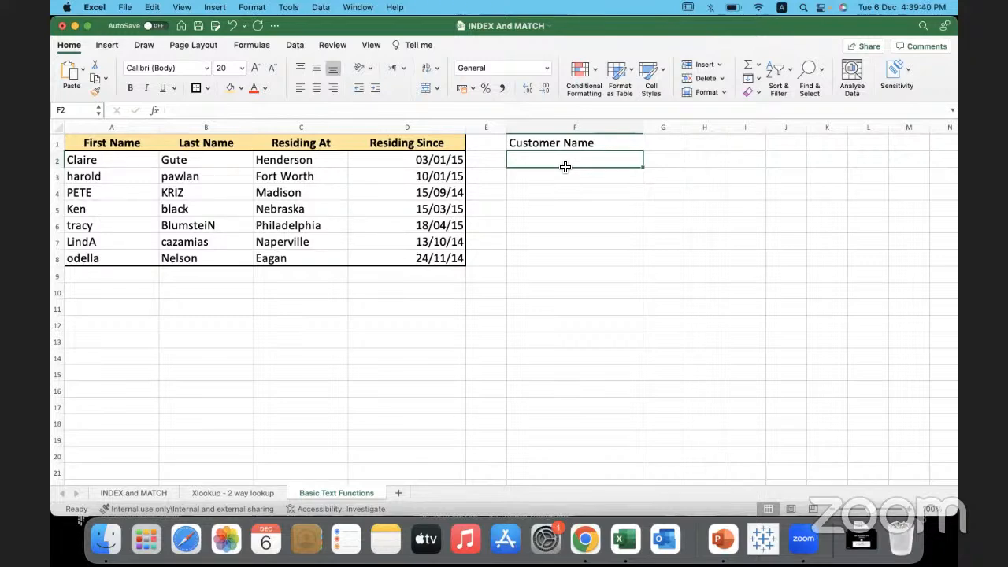
- Enter =CONCAT(A2,B2) in F2 to join the first customer's first and last names
{"action": "left_click", "coordinate": [129, 158]}
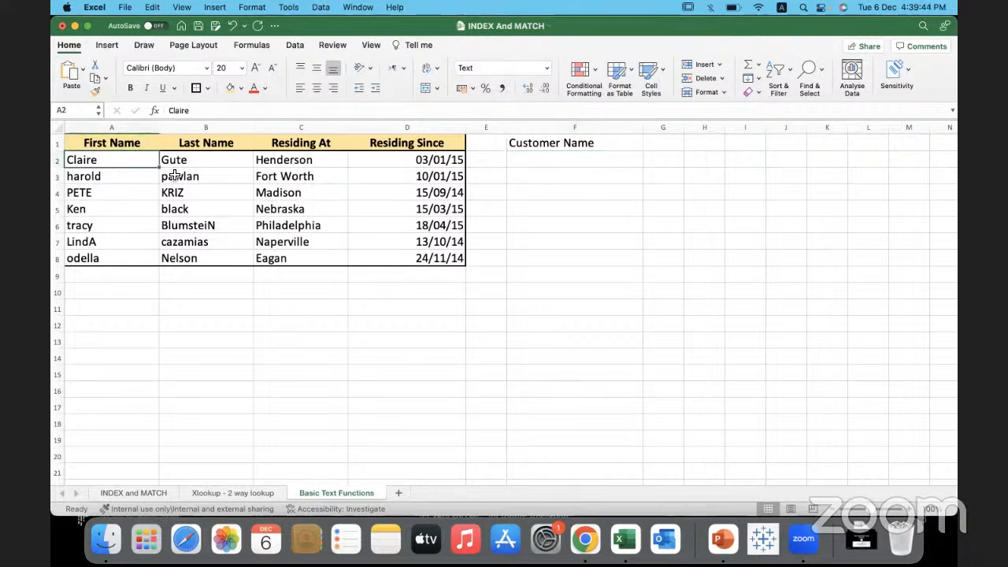
{"action": "left_click", "coordinate": [213, 159]}
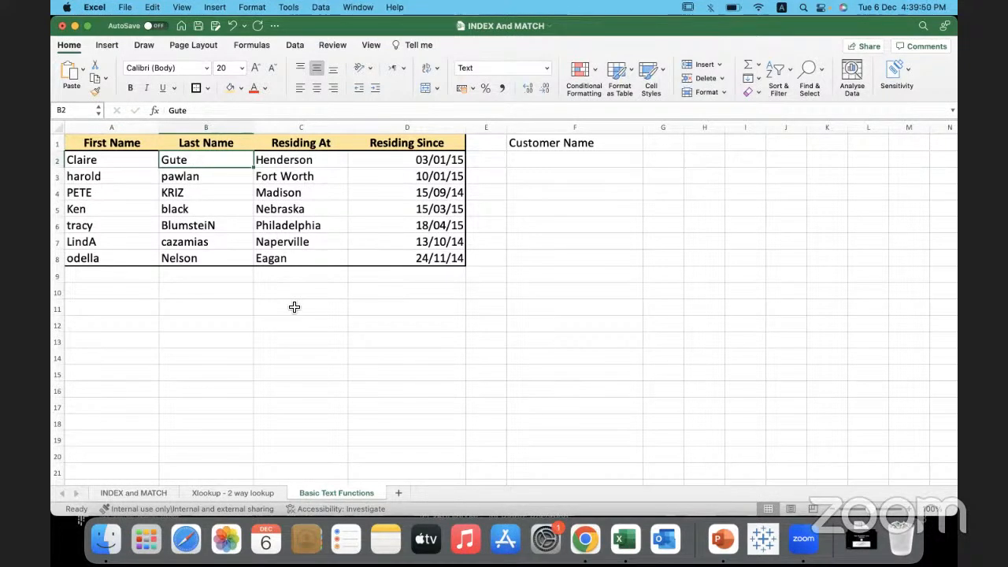
{"action": "left_click", "coordinate": [555, 161]}
{"action": "type", "text": "=concat"}
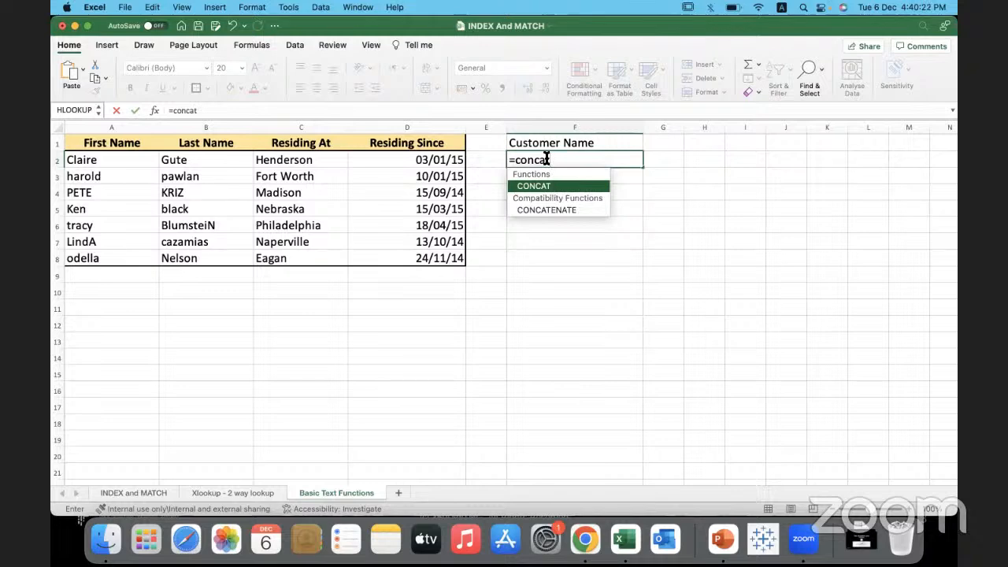
{"action": "type", "text": ")("}
{"action": "key", "text": "BackSpace"}
{"action": "key", "text": "BackSpace"}
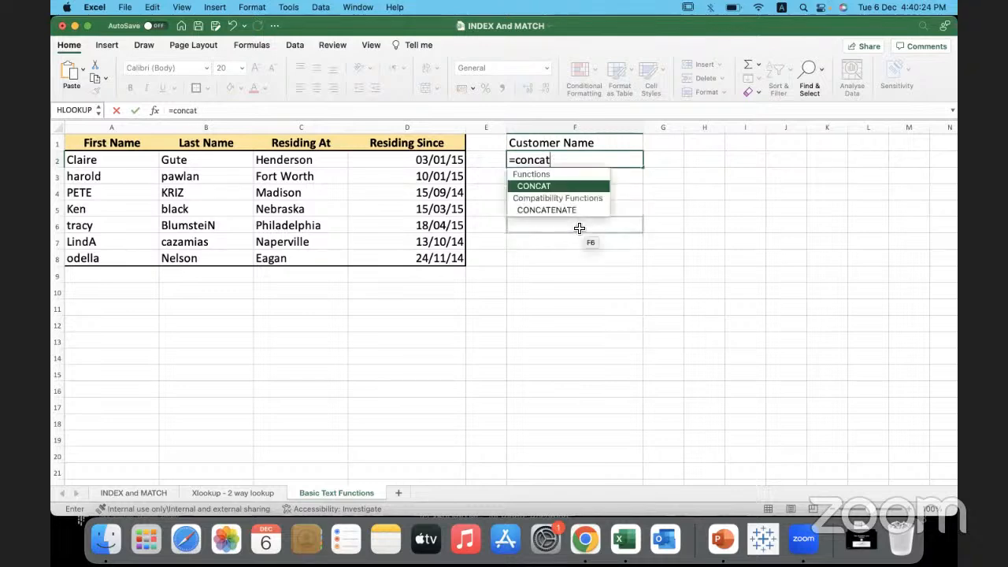
{"action": "type", "text": "("}
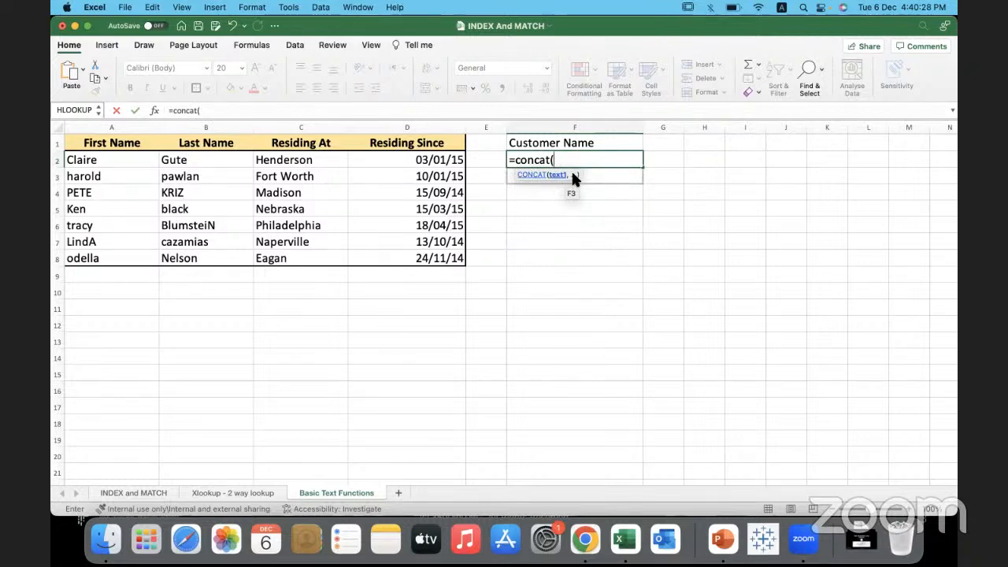
{"action": "left_click", "coordinate": [143, 161]}
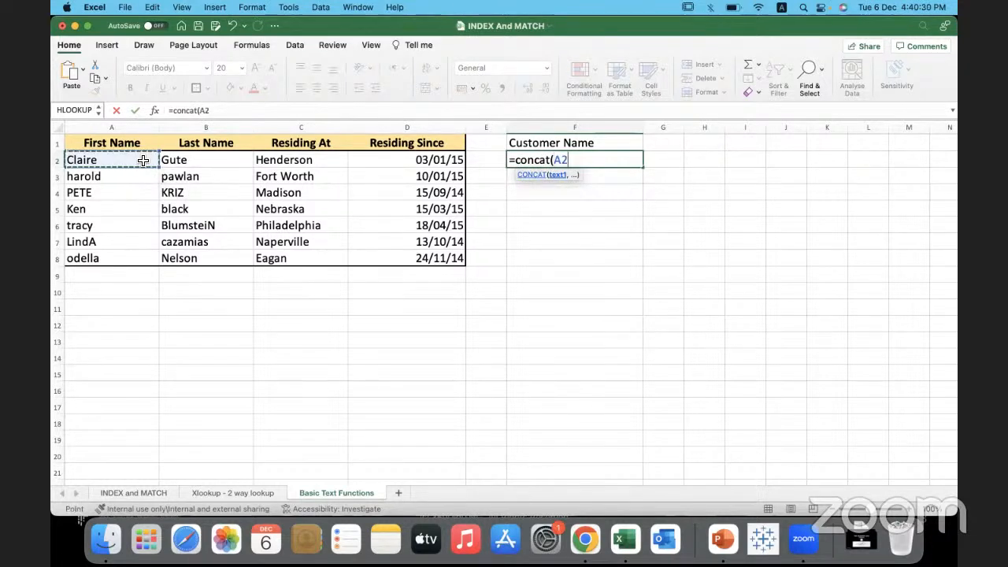
{"action": "type", "text": ","}
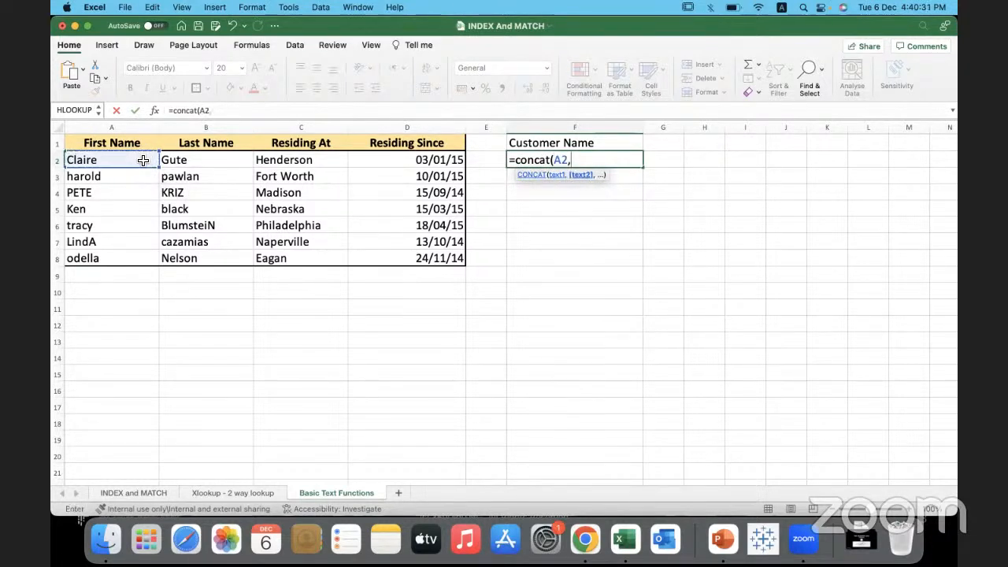
{"action": "left_click", "coordinate": [207, 163]}
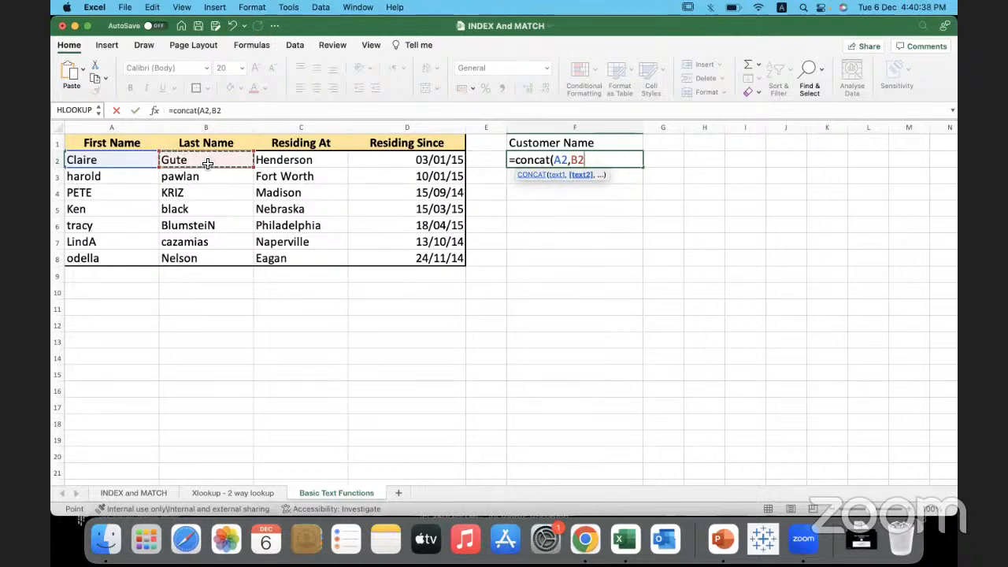
{"action": "type", "text": ")"}
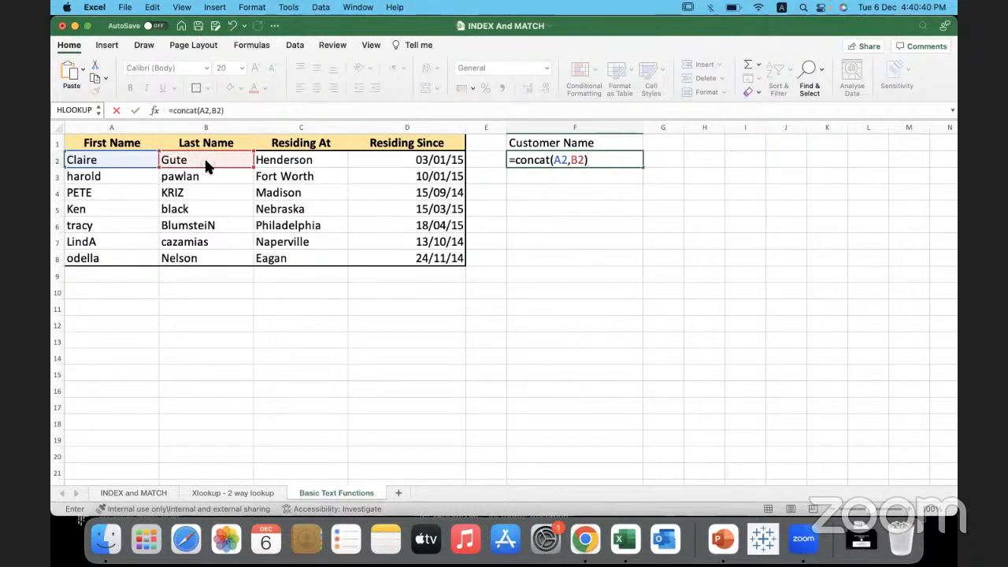
{"action": "key", "text": "Return"}
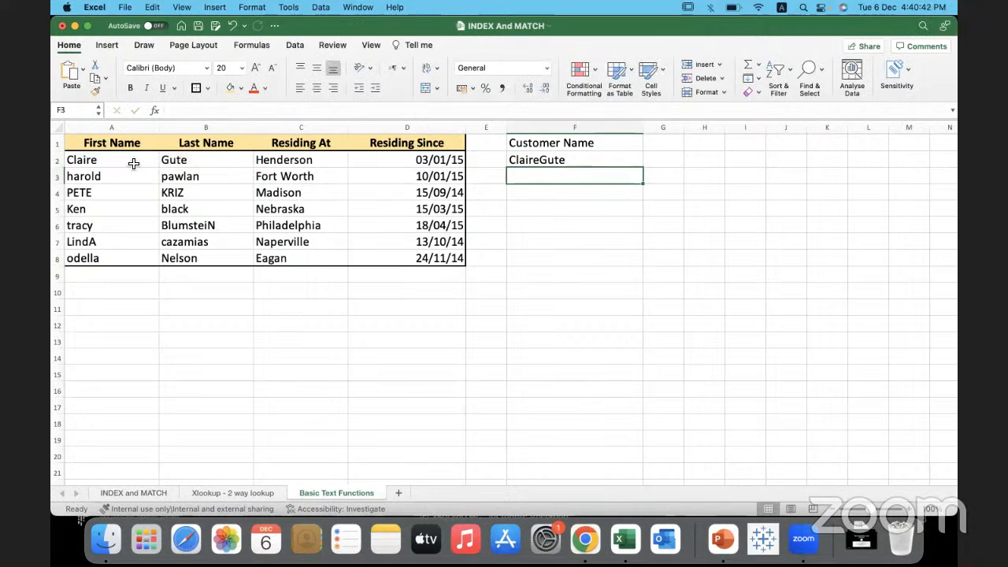
- Edit the F2 formula to =CONCAT(A2," ",B2) so a space separates the first and last names
{"action": "left_click", "coordinate": [580, 161]}
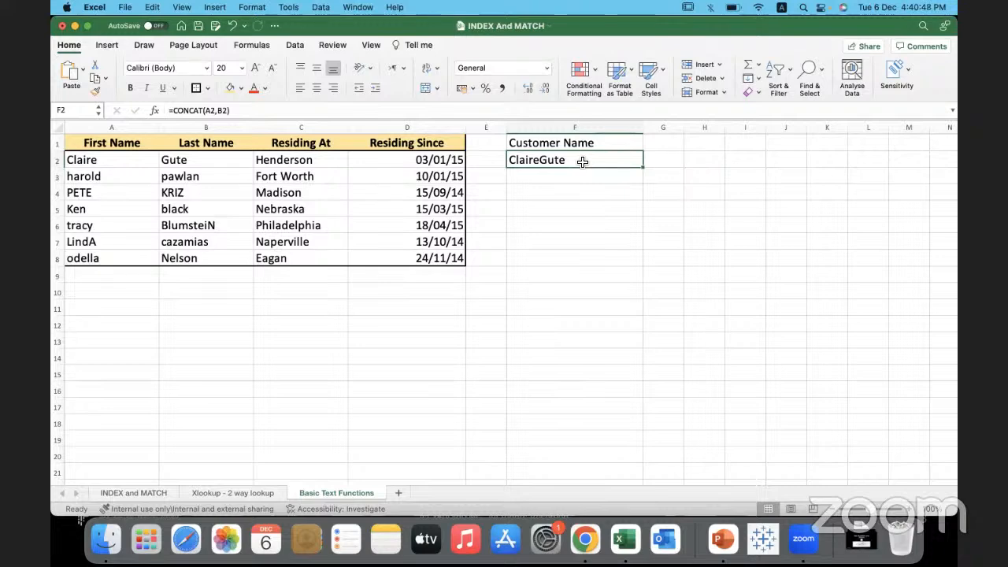
{"action": "double_click", "coordinate": [541, 160]}
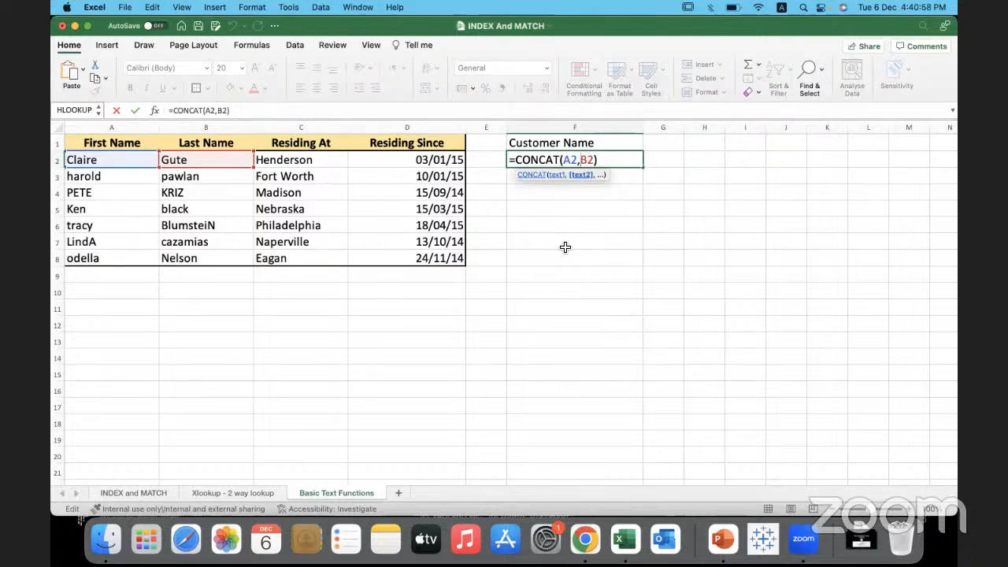
{"action": "type", "text": "\""}
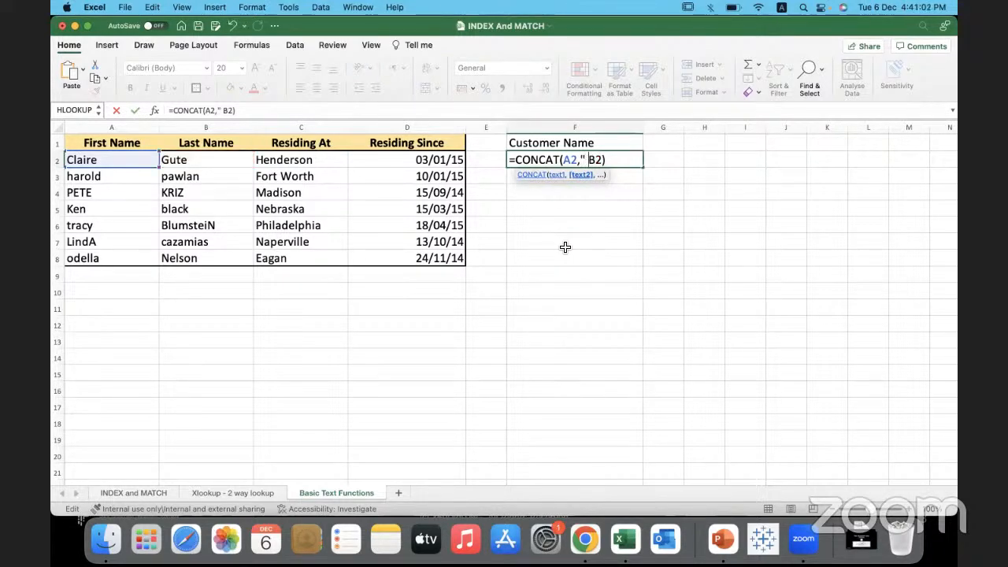
{"action": "type", "text": " \""}
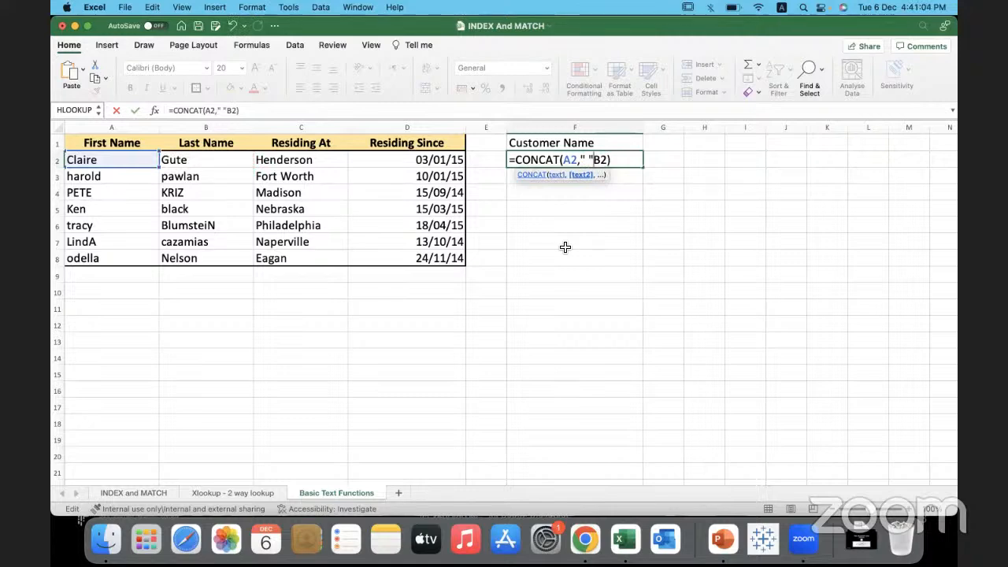
{"action": "type", "text": ","}
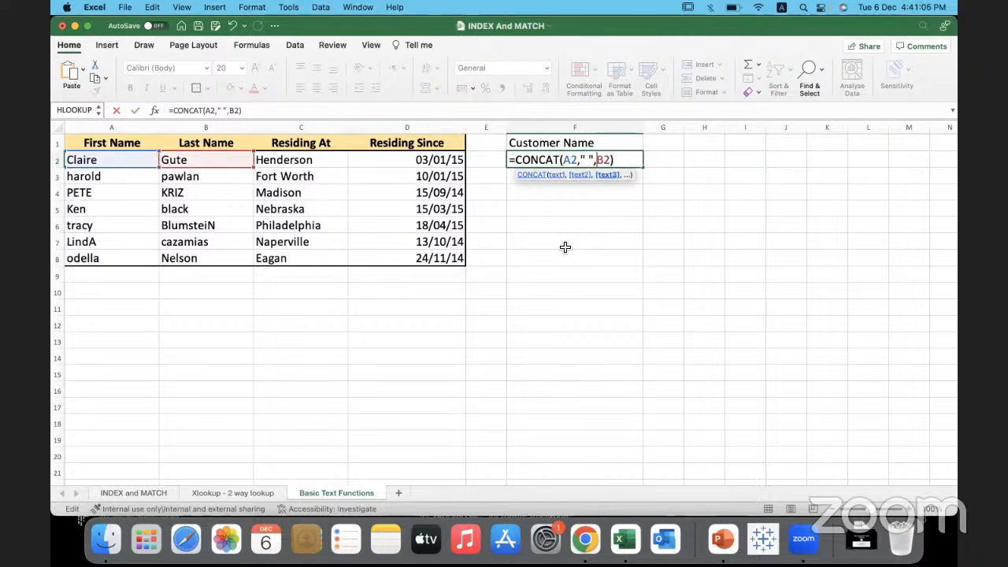
{"action": "left_click", "coordinate": [617, 159]}
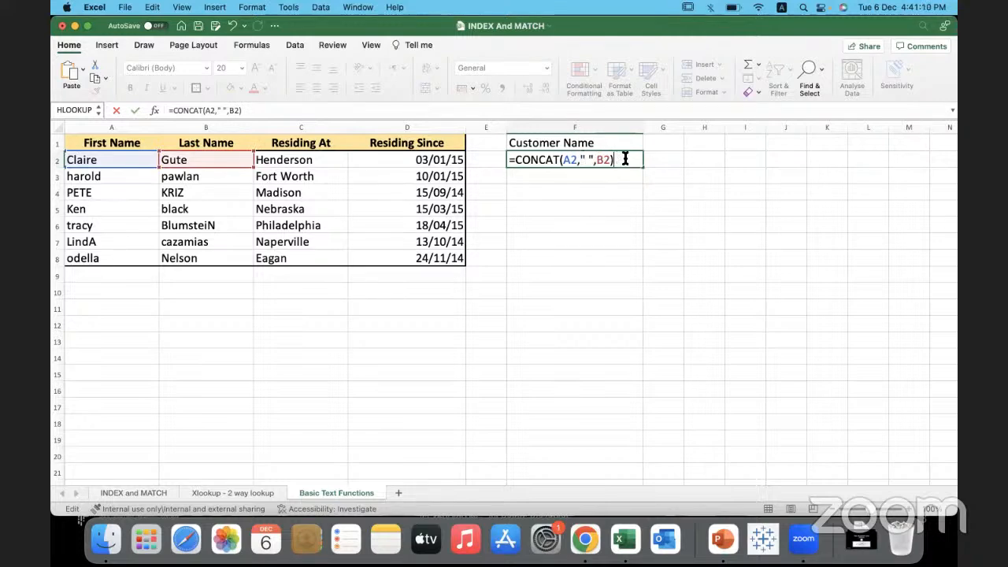
{"action": "key", "text": "Return"}
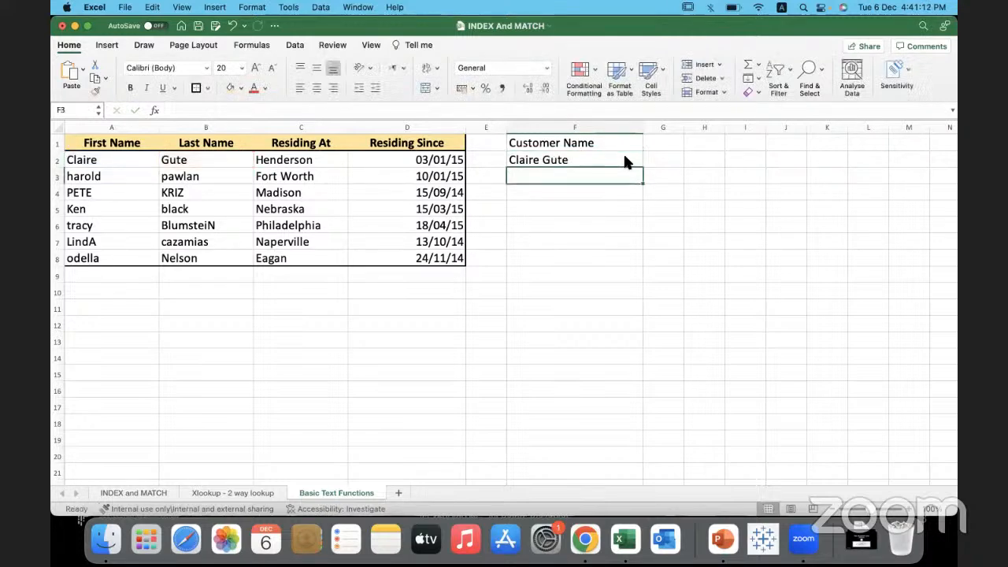
- Fill the space-separated CONCAT formula from F2 down to F8 and review the formula in F2
{"action": "left_click", "coordinate": [584, 160]}
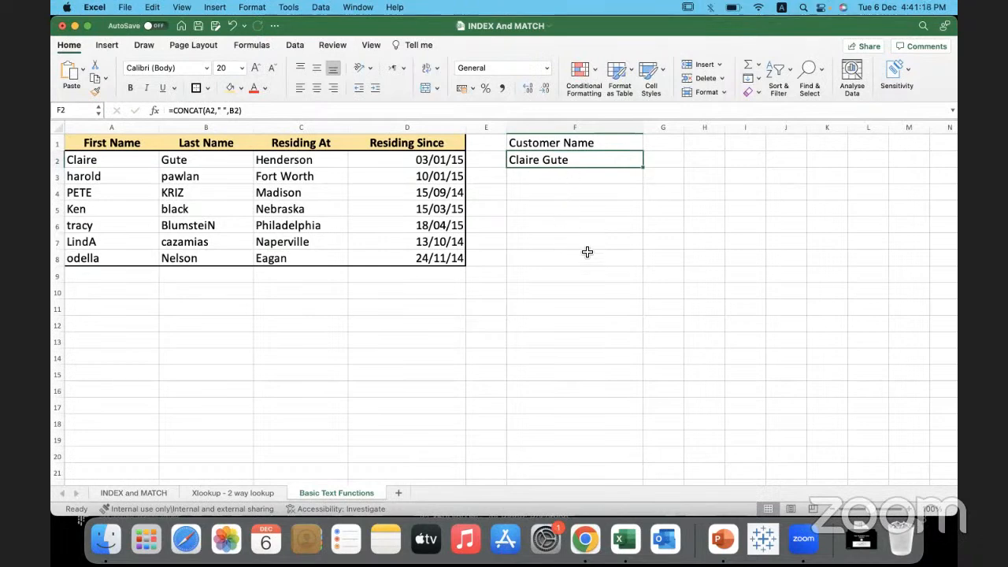
{"action": "left_click_drag", "start_coordinate": [645, 169], "coordinate": [643, 266]}
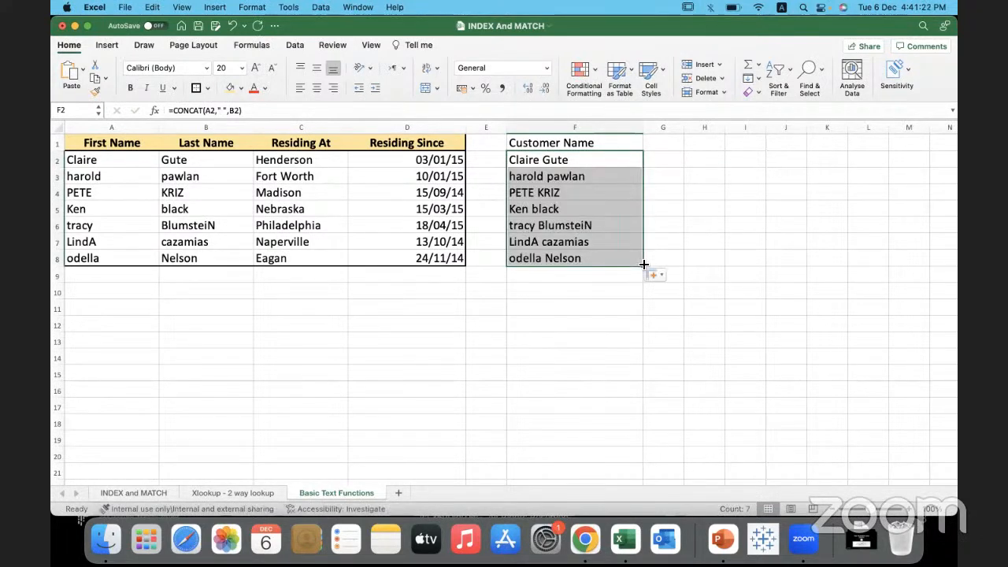
{"action": "left_click", "coordinate": [602, 160]}
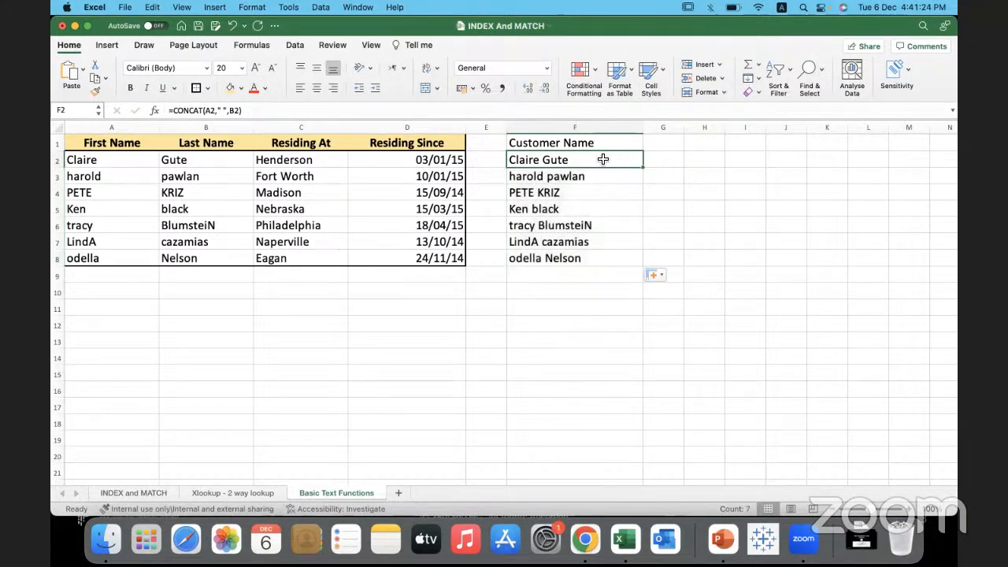
{"action": "double_click", "coordinate": [539, 160]}
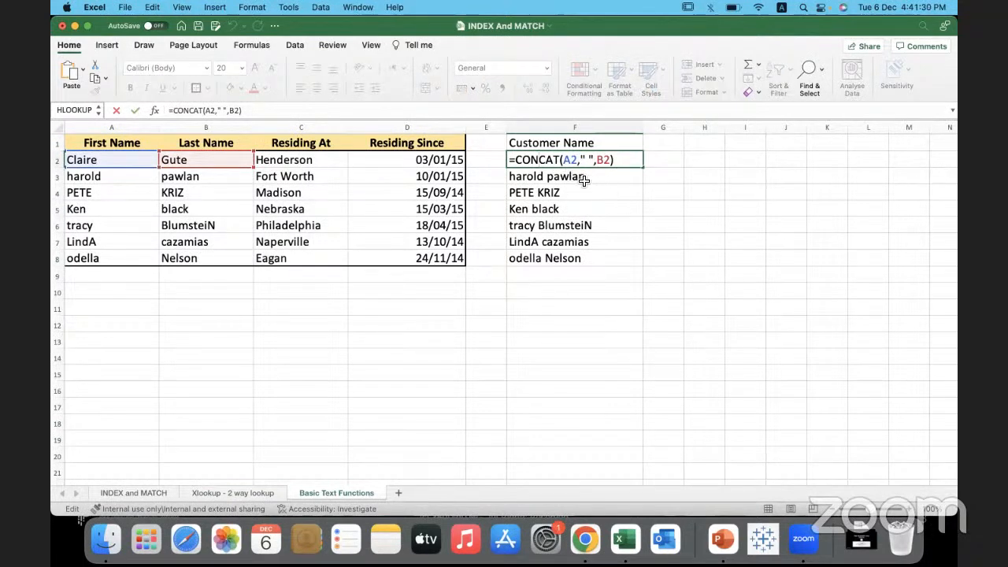
{"action": "key", "text": "Escape"}
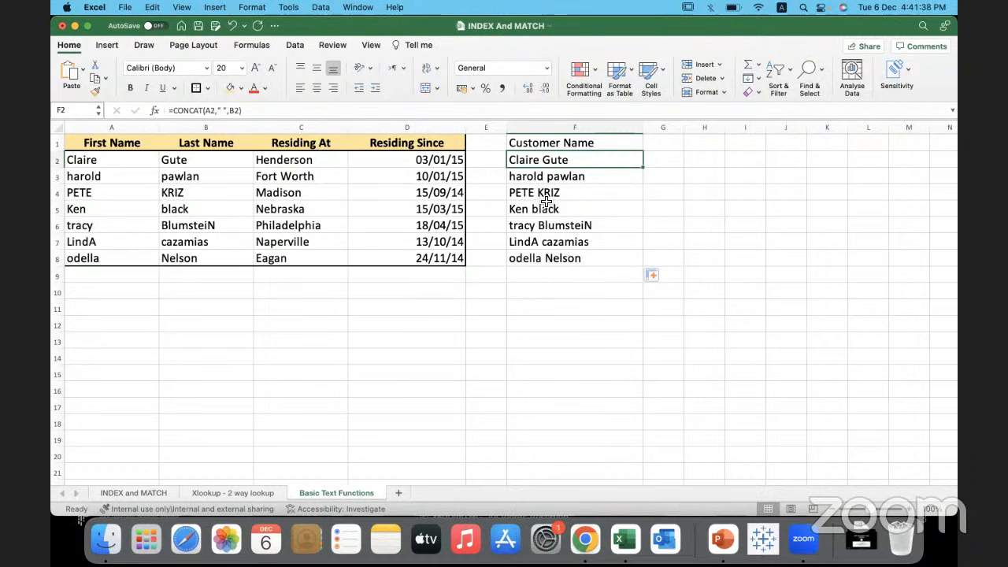
- Change the F2 separator to a comma and space with =CONCAT(A2,", ",B2), and fill it down to F8
{"action": "double_click", "coordinate": [588, 161]}
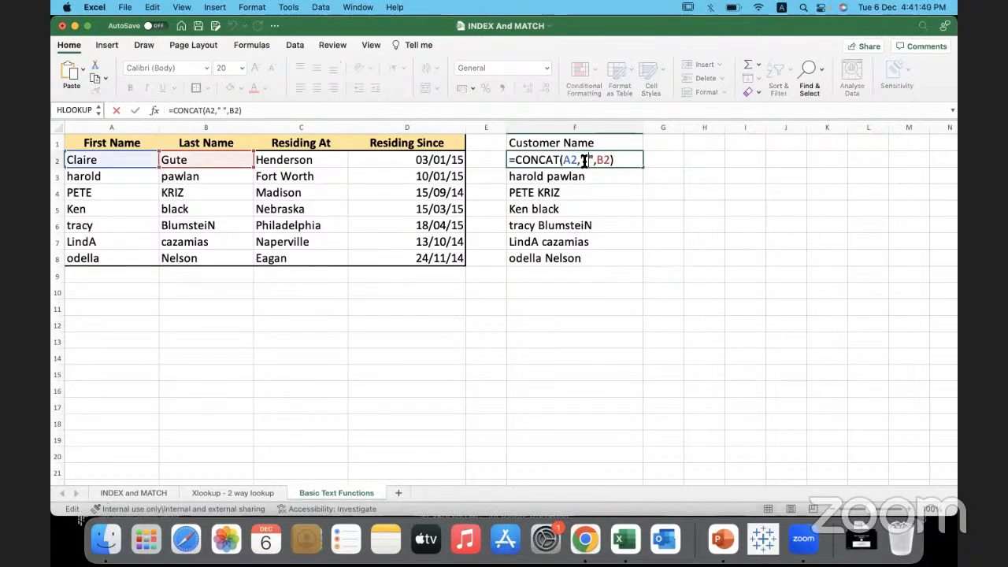
{"action": "left_click", "coordinate": [585, 161]}
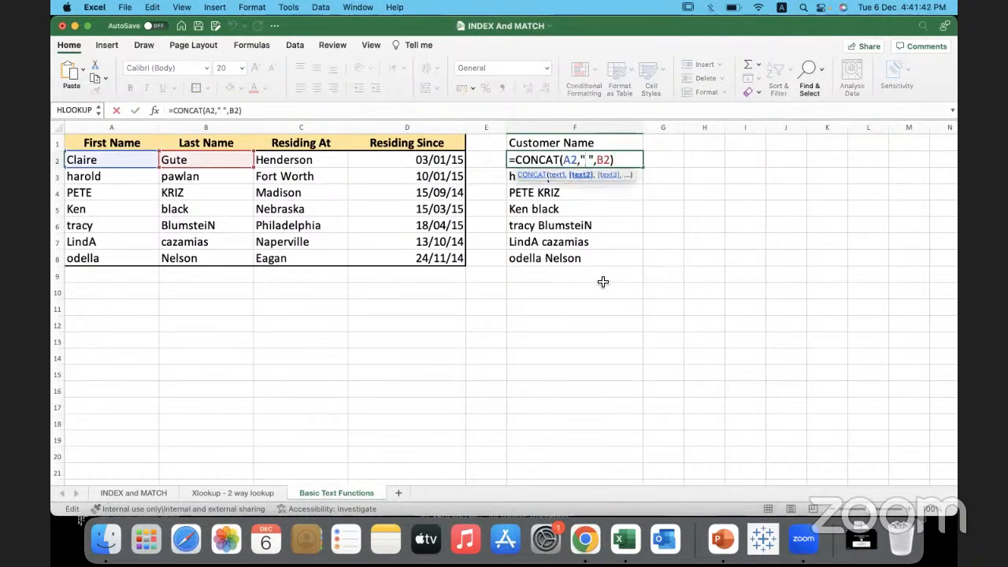
{"action": "type", "text": ","}
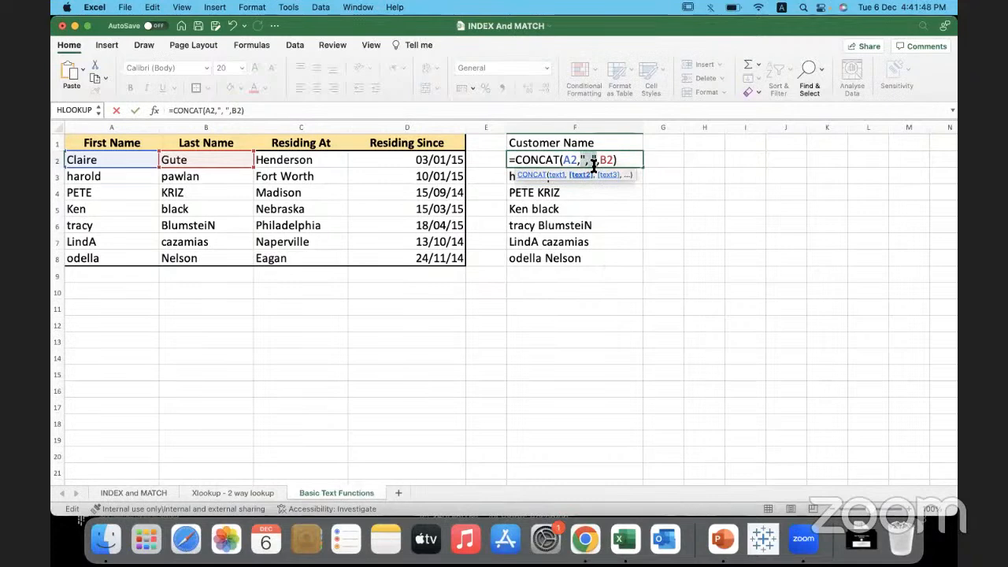
{"action": "left_click", "coordinate": [624, 160]}
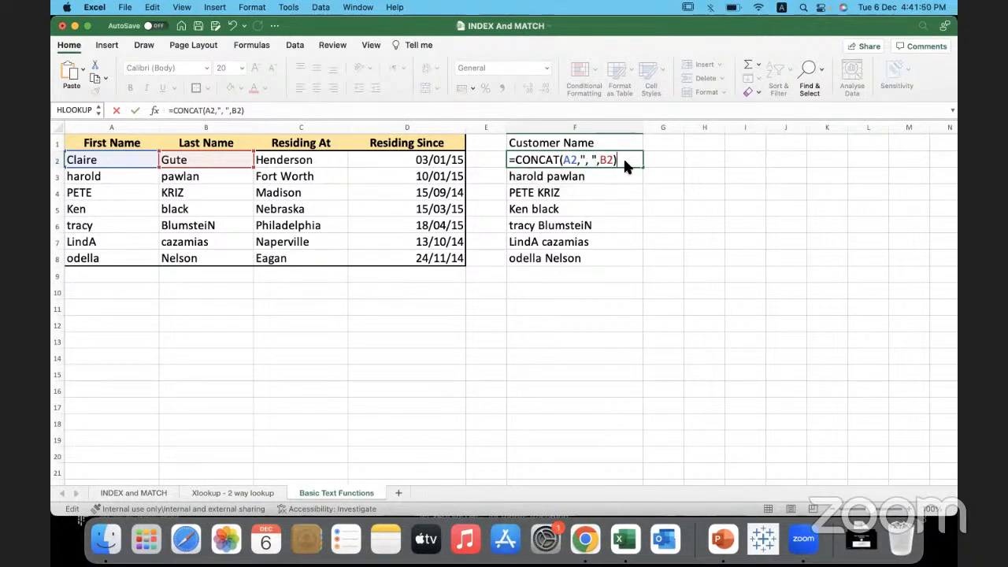
{"action": "key", "text": "Return"}
{"action": "left_click", "coordinate": [634, 161]}
{"action": "left_click_drag", "start_coordinate": [643, 167], "coordinate": [639, 272]}
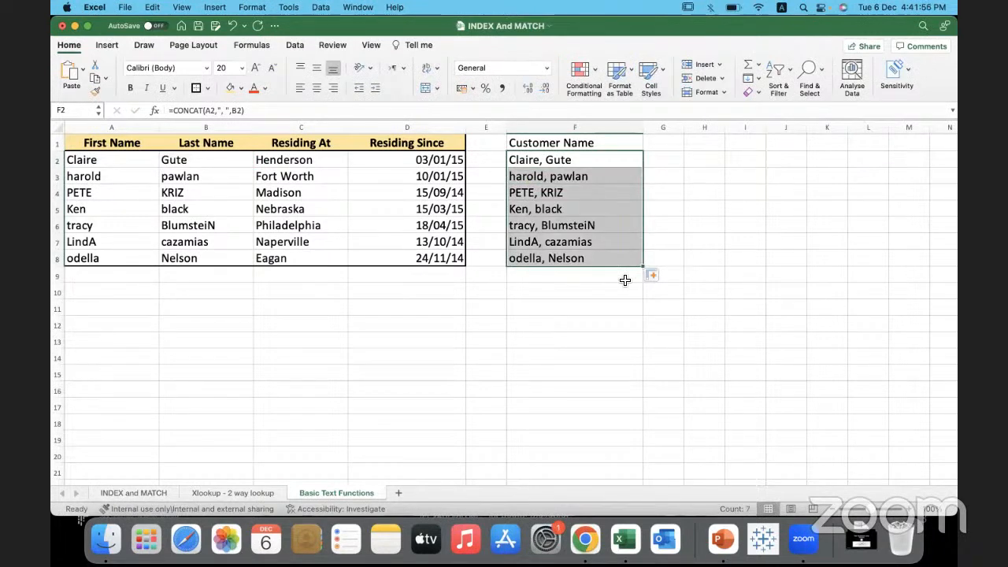
- Clear the CONCAT results from F2:F8 in the Customer Name column
{"action": "left_click", "coordinate": [606, 163]}
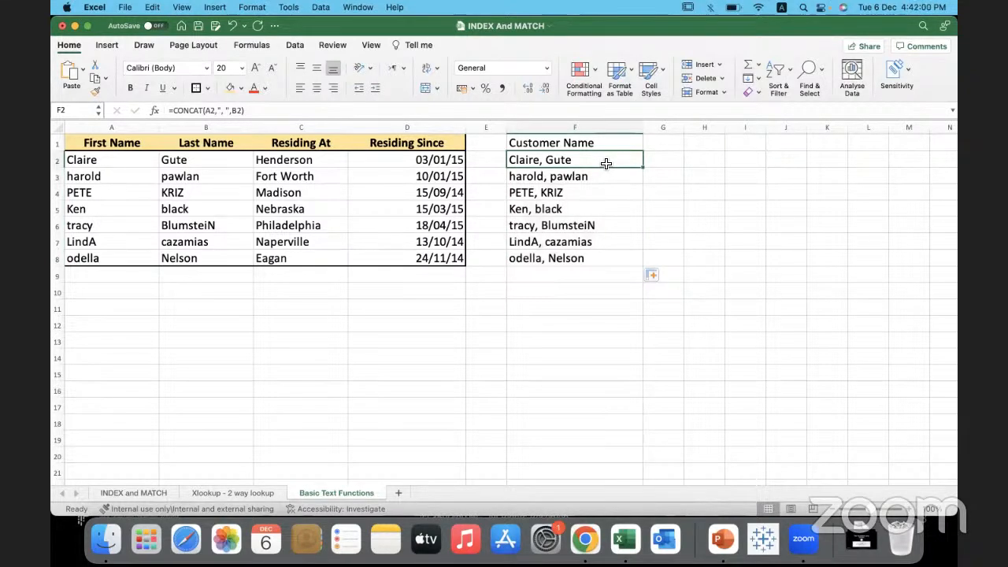
{"action": "left_click_drag", "start_coordinate": [606, 163], "coordinate": [600, 254]}
{"action": "key", "text": "Delete"}
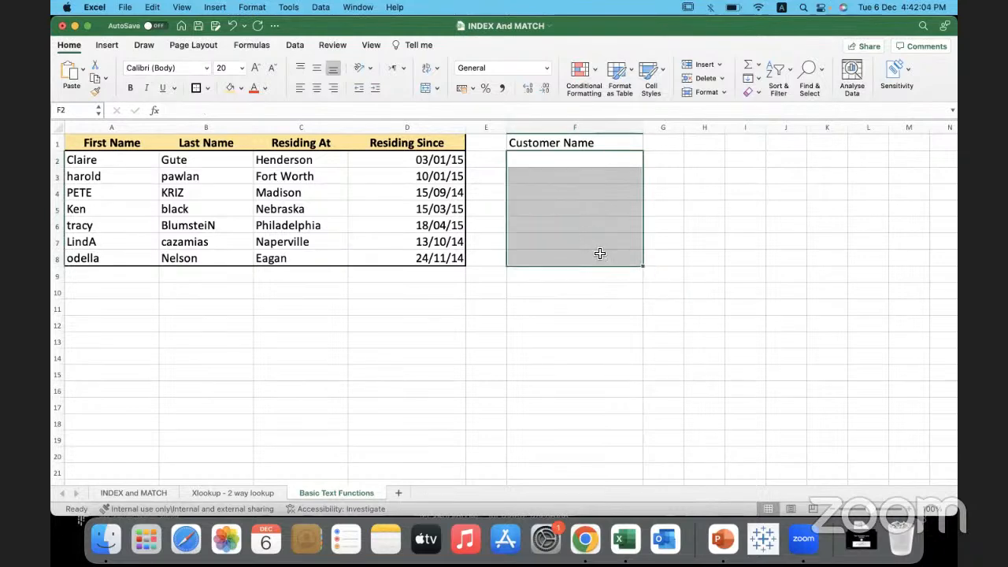
- Enter the first customer's full name as plain text in F2, with a space between first and last name
{"action": "left_click", "coordinate": [557, 161]}
{"action": "type", "text": "Cla"}
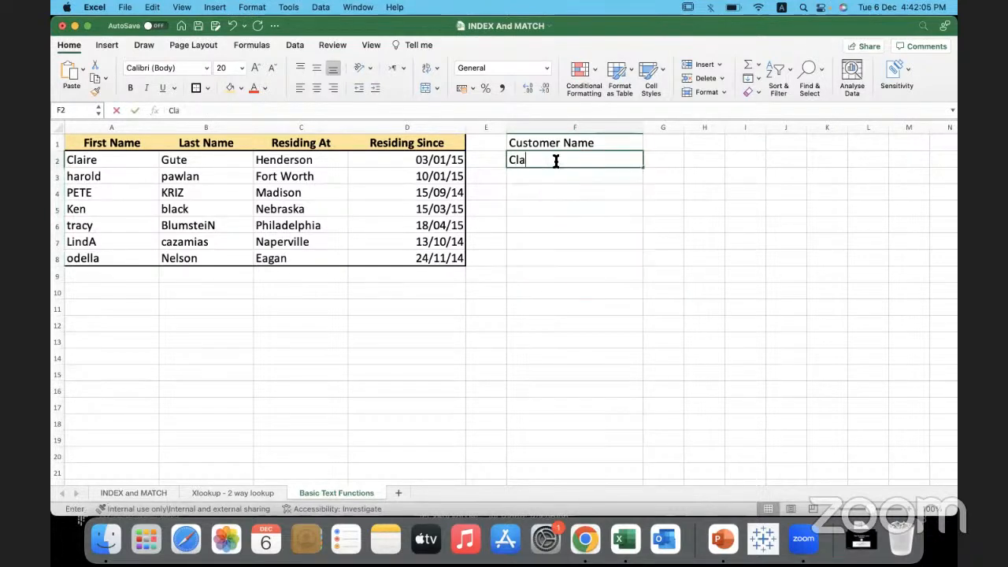
{"action": "type", "text": "ire Gute"}
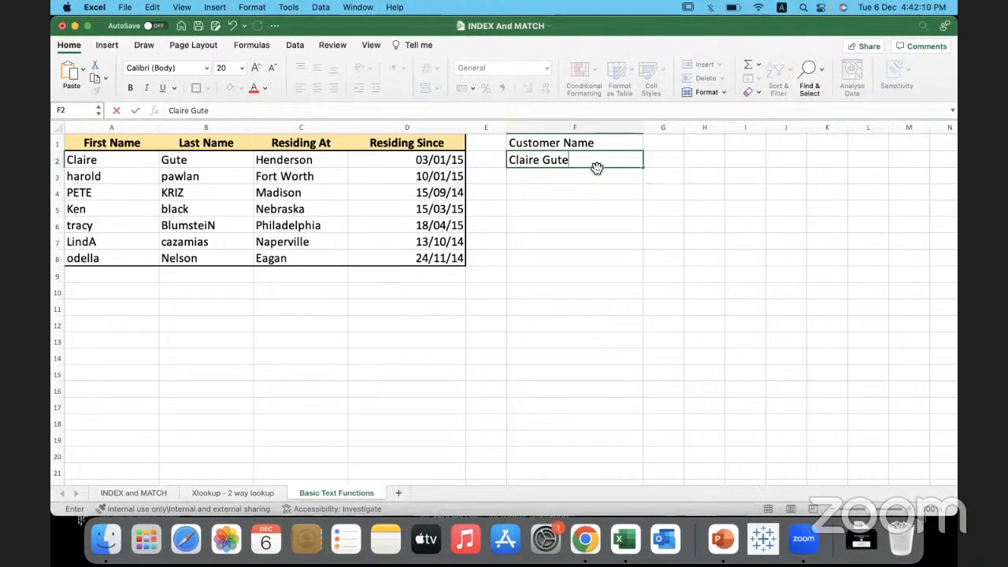
{"action": "key", "text": "Return"}
- Try Flash Fill on the Customer Name column from the example in F2, and select F3
{"action": "left_click", "coordinate": [594, 161]}
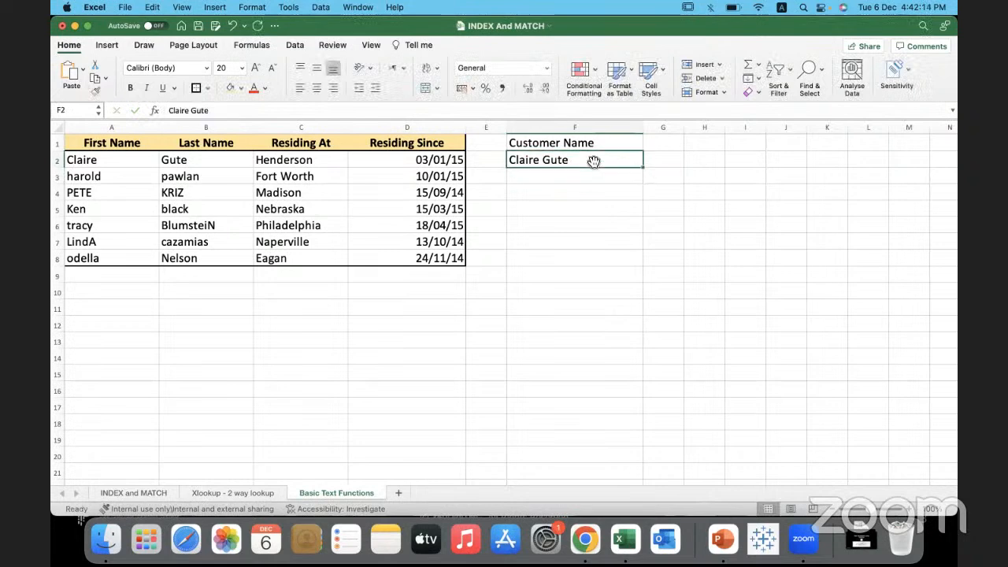
{"action": "left_click", "coordinate": [294, 46]}
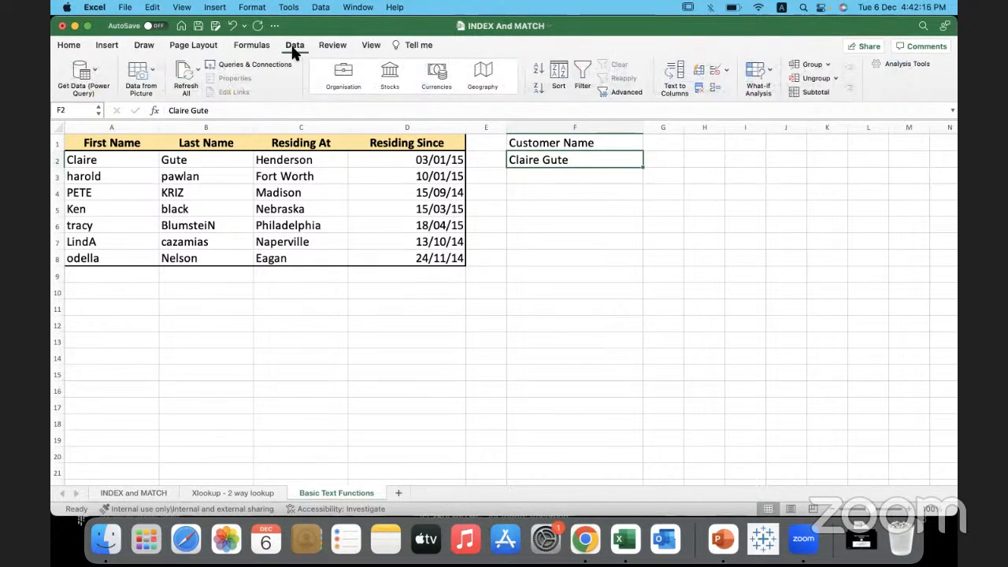
{"action": "left_click", "coordinate": [698, 68]}
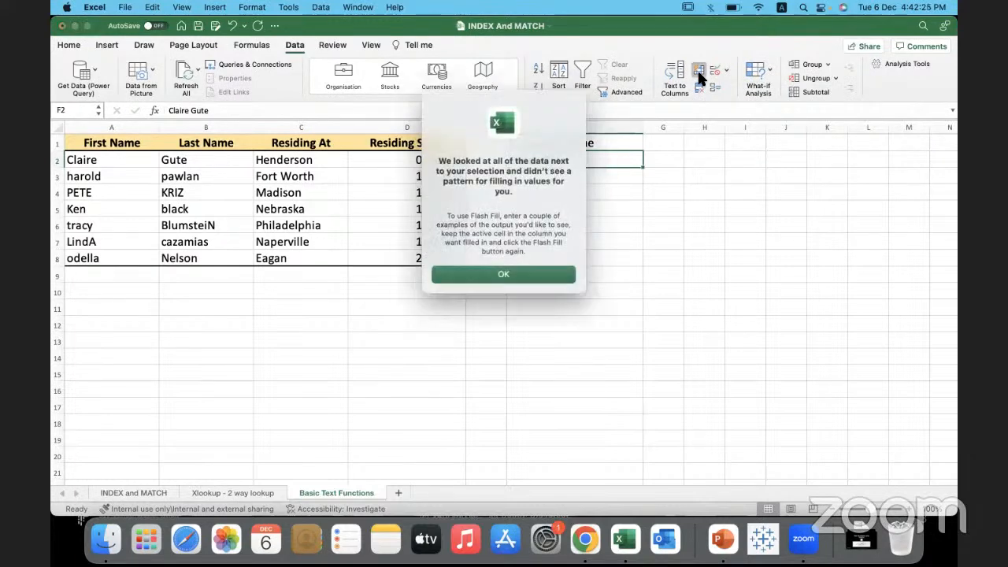
{"action": "left_click", "coordinate": [513, 281]}
{"action": "left_click", "coordinate": [544, 179]}
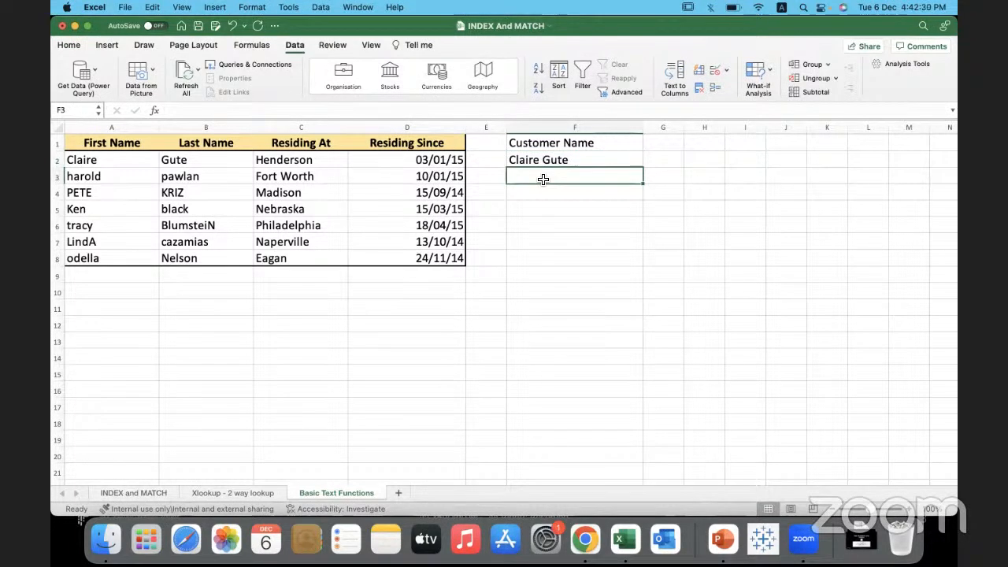
- Enter the second customer's full name as plain text in F3, with a space between first and last name
{"action": "type", "text": "harold"}
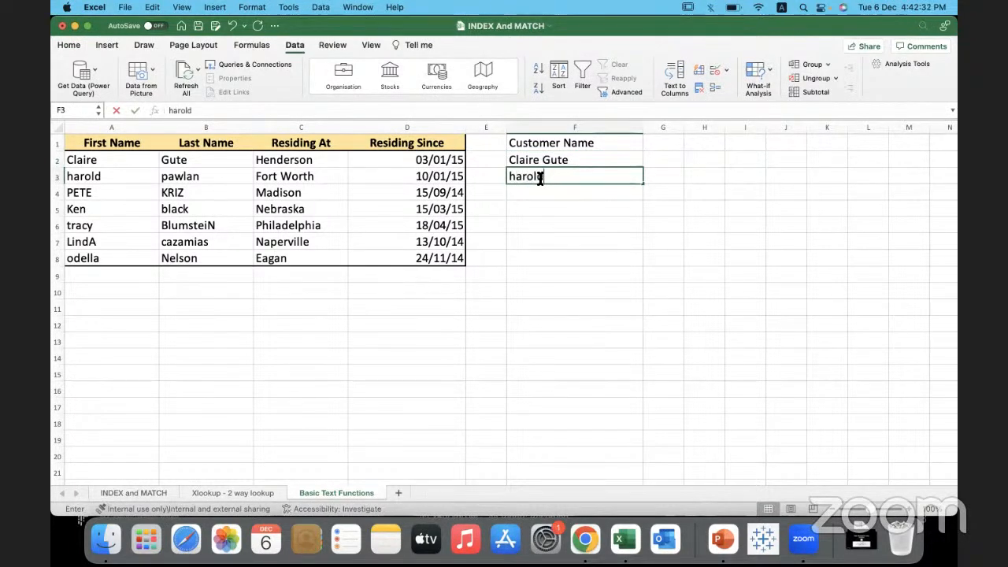
{"action": "type", "text": " pش"}
{"action": "key", "text": "BackSpace"}
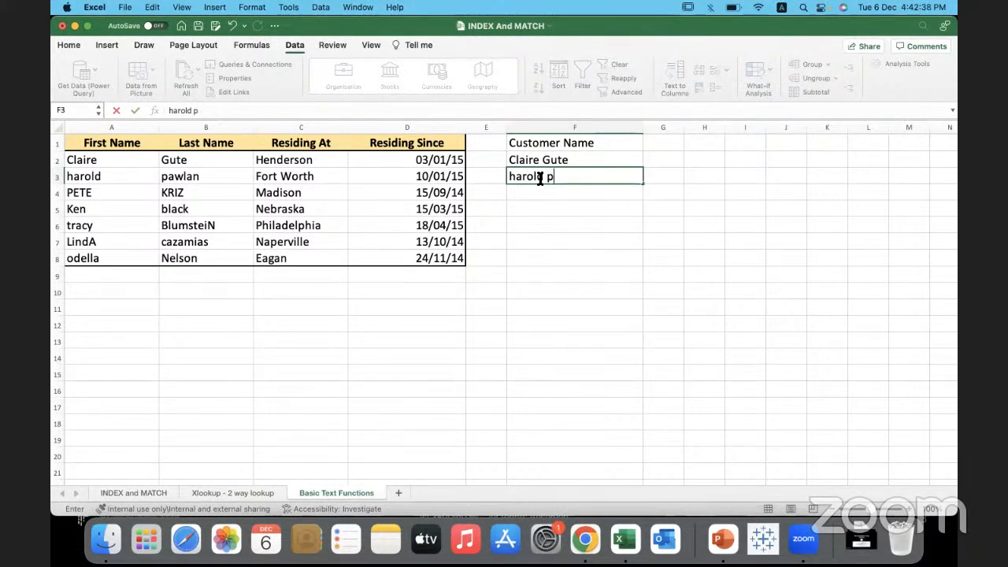
{"action": "type", "text": "awlan"}
{"action": "key", "text": "Return"}
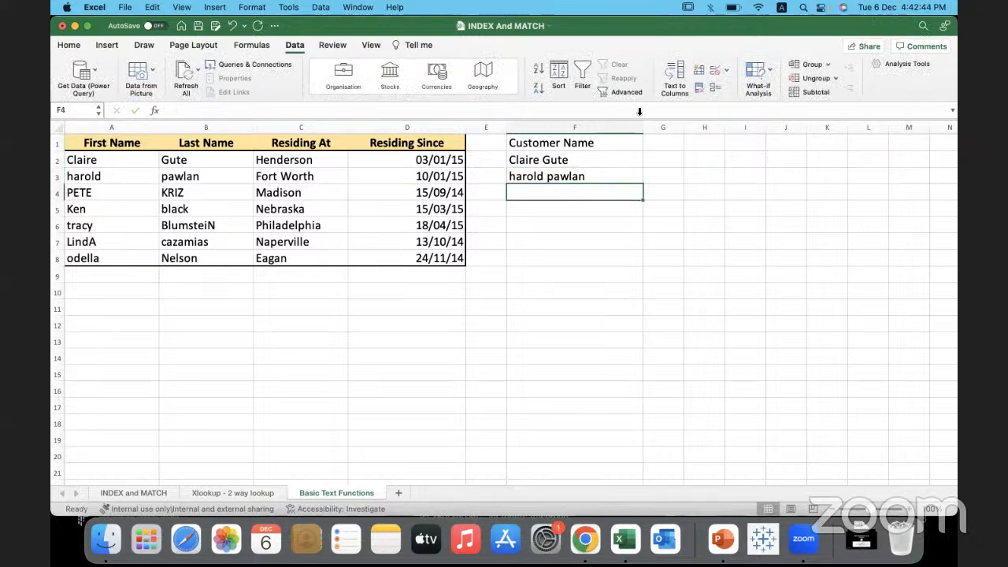
- Try Flash Fill on the Customer Name column from F4 and again from F3, using the two typed examples
{"action": "left_click", "coordinate": [699, 69]}
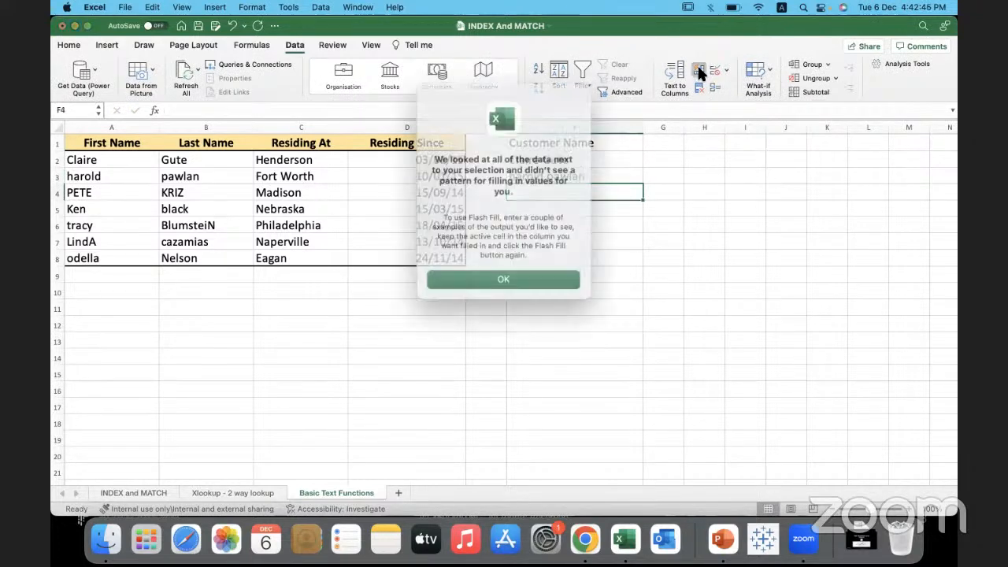
{"action": "left_click", "coordinate": [526, 274]}
{"action": "left_click", "coordinate": [607, 178]}
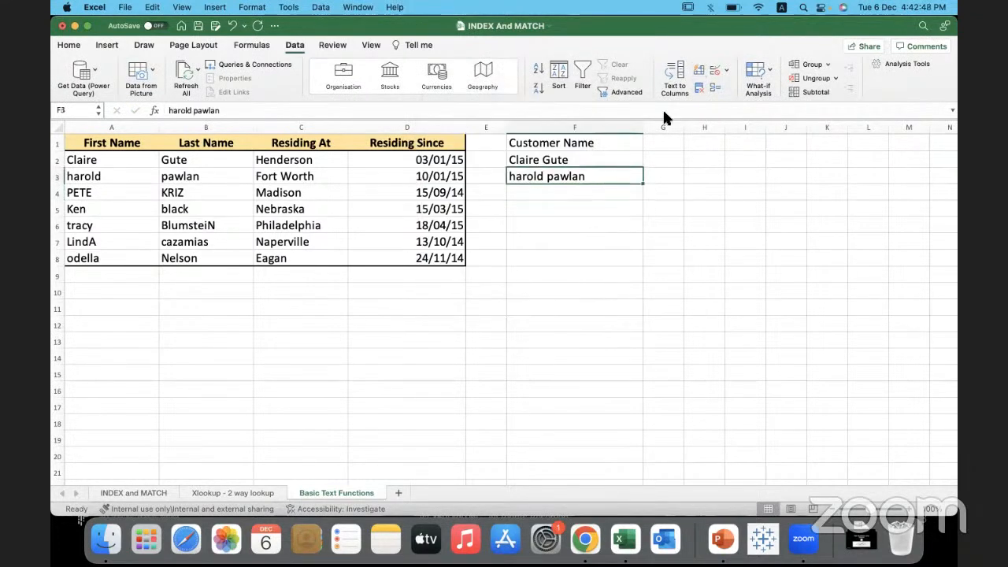
{"action": "left_click", "coordinate": [699, 71]}
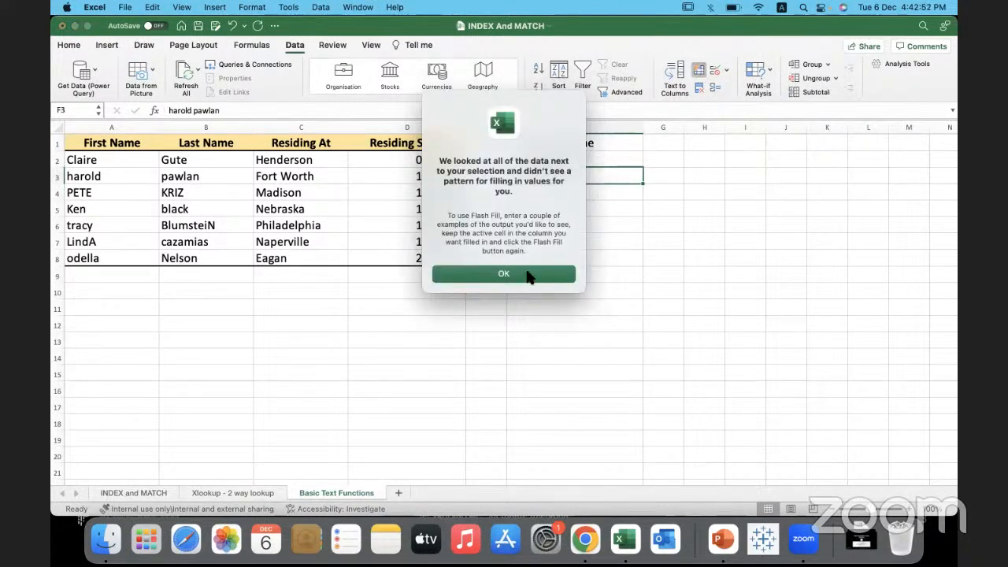
{"action": "left_click", "coordinate": [528, 275]}
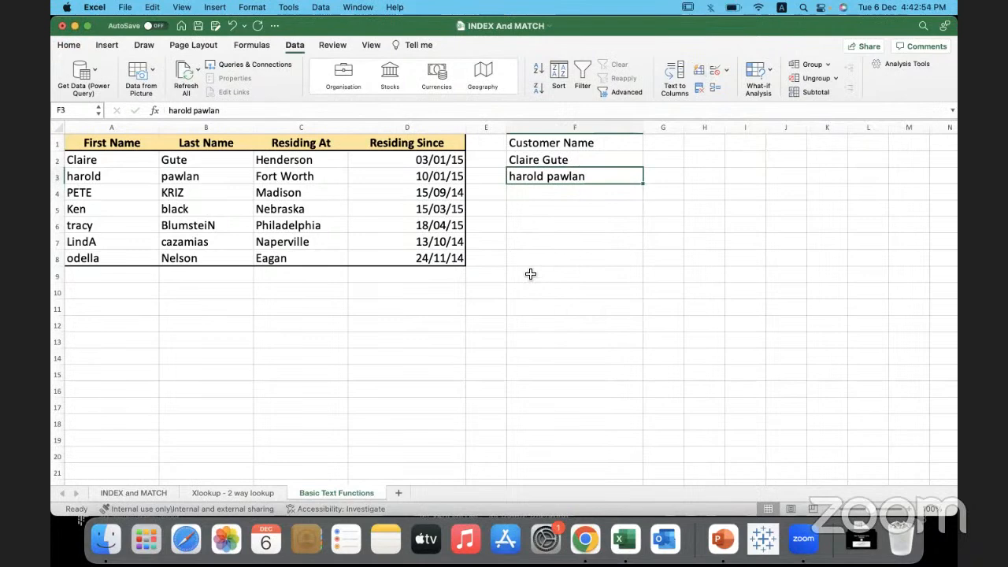
- Replace the typed name in F2 with =CONCAT(A2,", ",B2) and fill the formula down to F8
{"action": "left_click", "coordinate": [609, 161]}
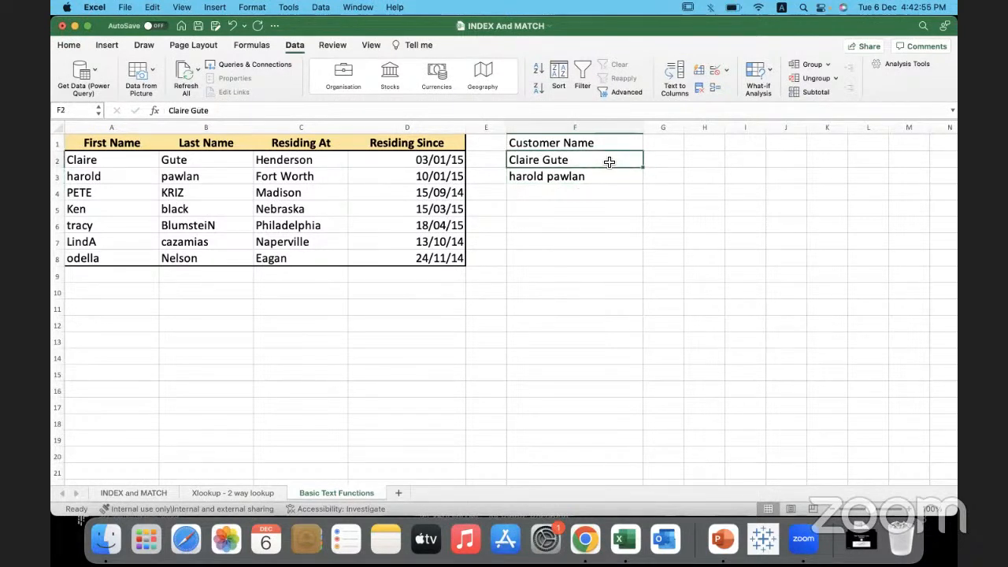
{"action": "type", "text": "="}
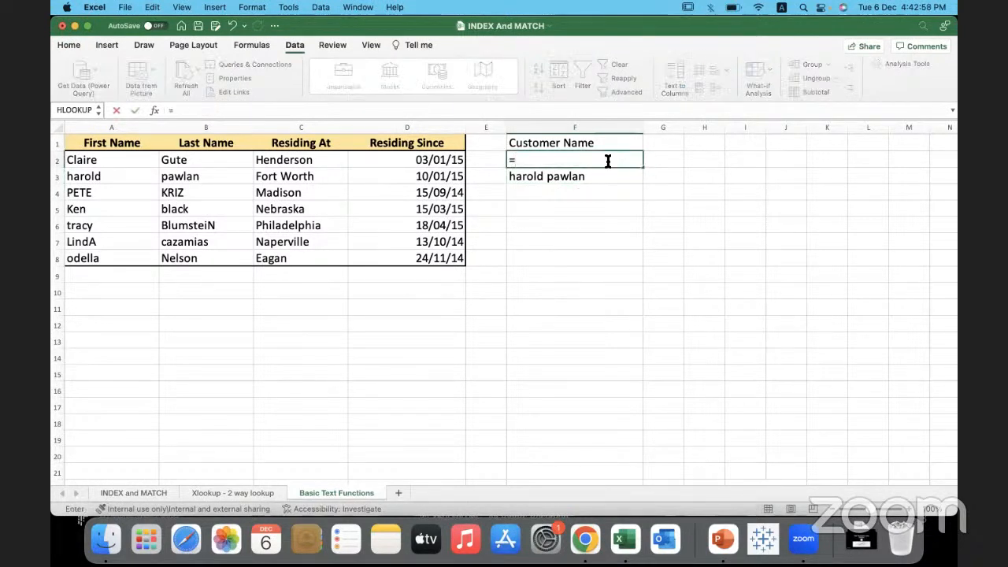
{"action": "type", "text": "co"}
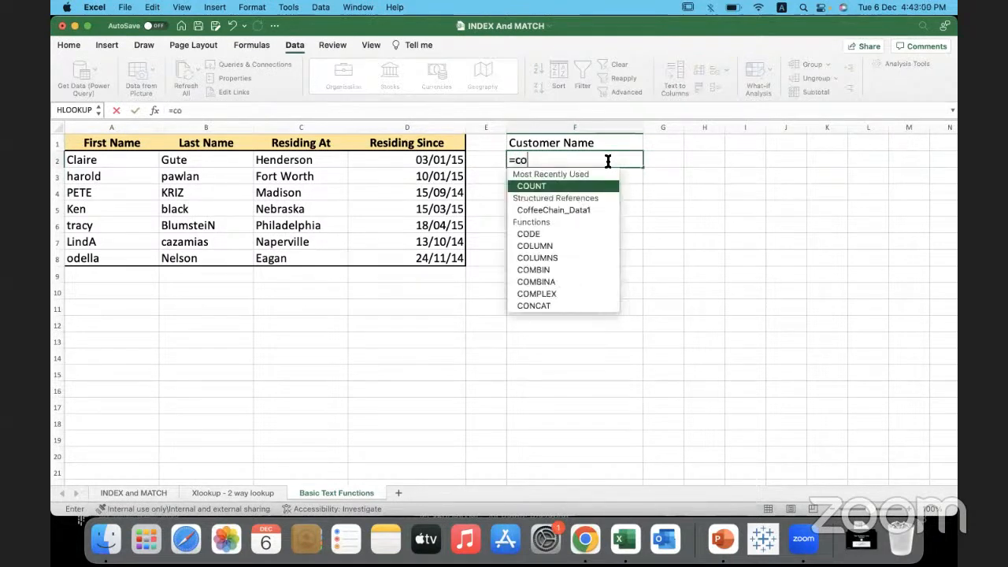
{"action": "type", "text": "nact"}
{"action": "key", "text": "BackSpace"}
{"action": "key", "text": "BackSpace"}
{"action": "key", "text": "BackSpace"}
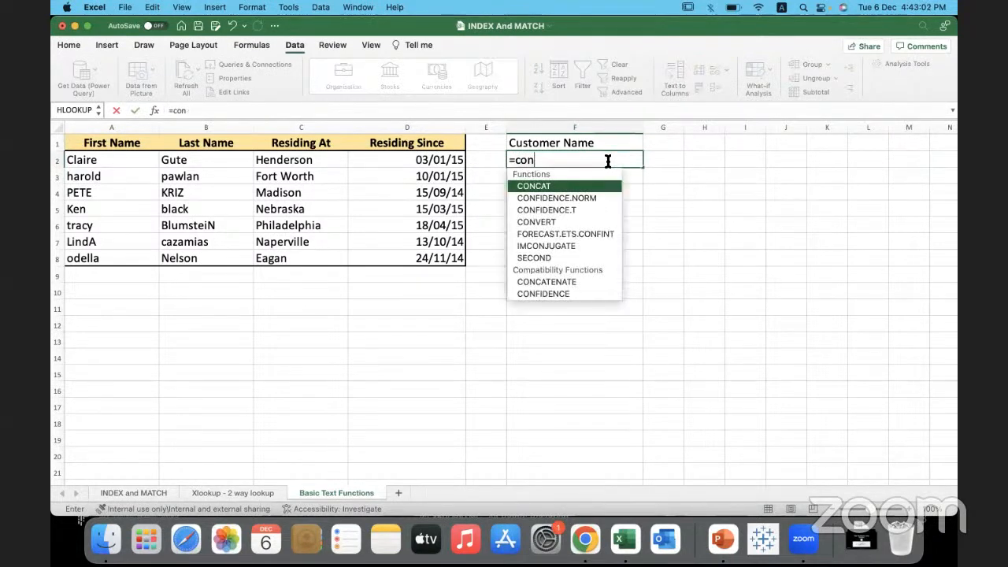
{"action": "type", "text": "cat("}
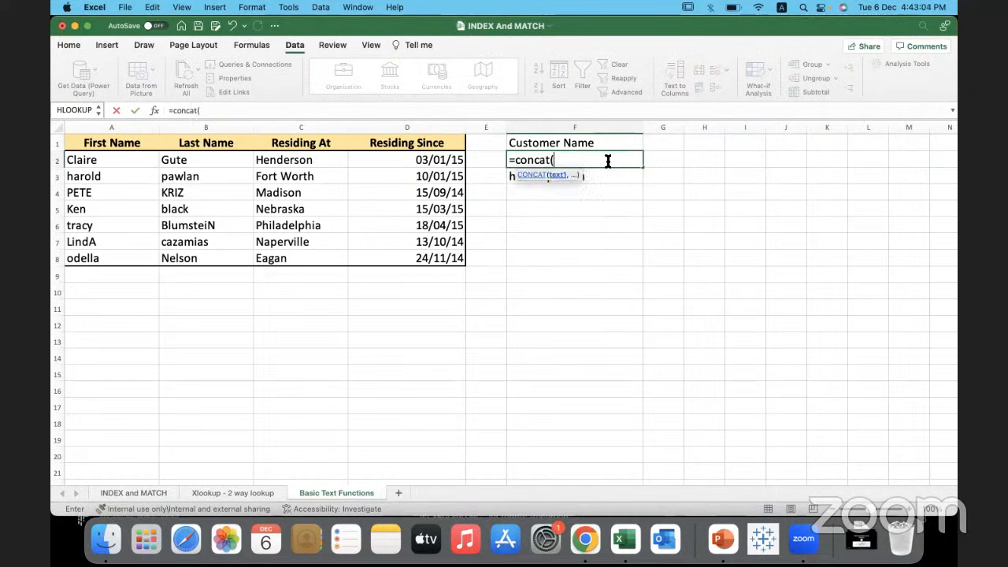
{"action": "left_click", "coordinate": [134, 162]}
{"action": "type", "text": ","}
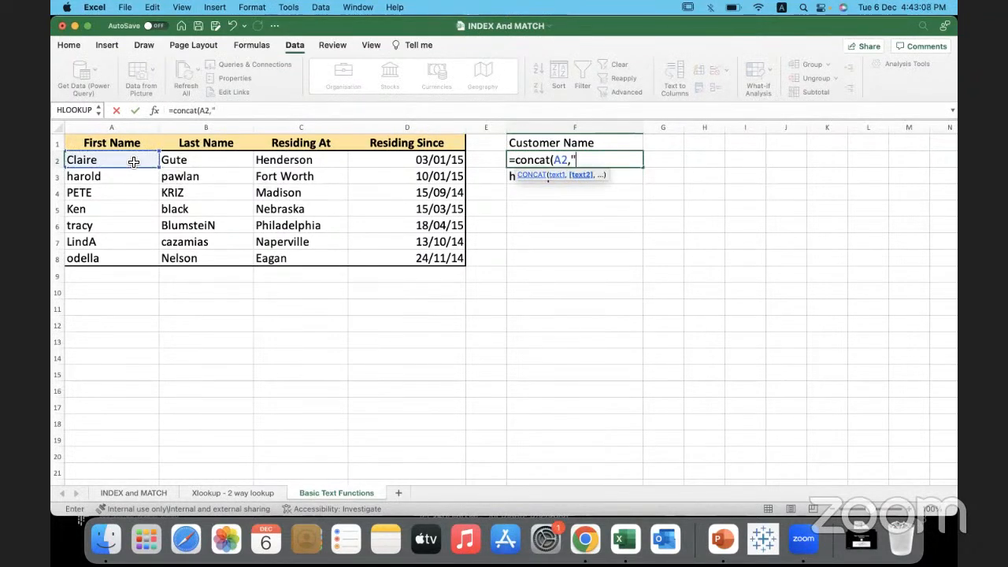
{"action": "type", "text": "\", \","}
{"action": "left_click", "coordinate": [199, 161]}
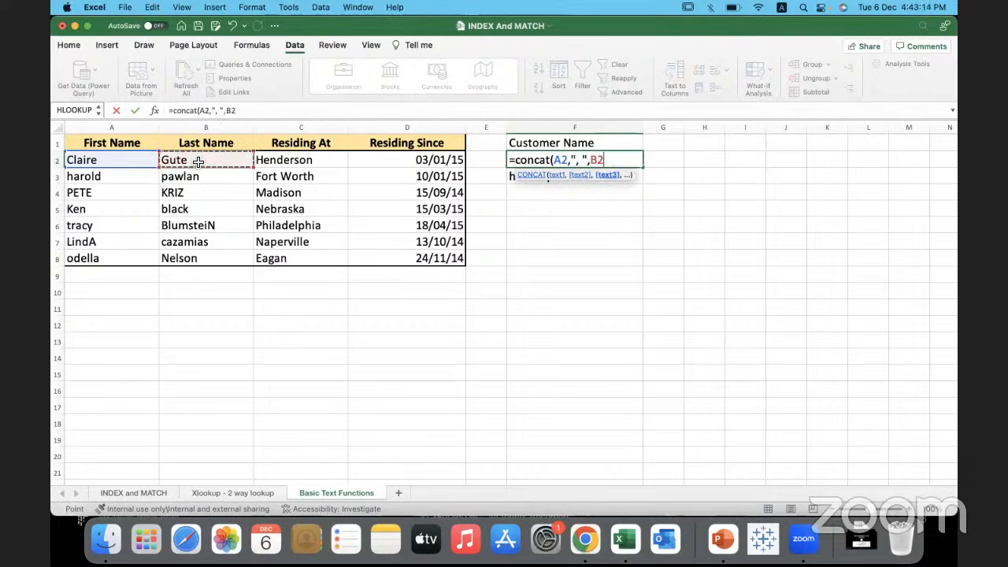
{"action": "type", "text": ")"}
{"action": "key", "text": "Return"}
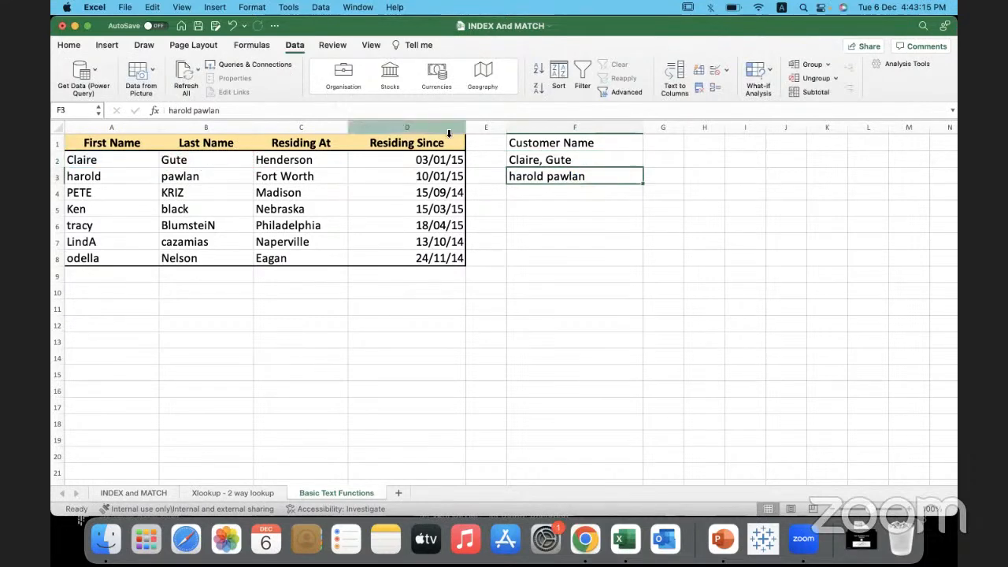
{"action": "left_click", "coordinate": [557, 159]}
{"action": "left_click_drag", "start_coordinate": [645, 192], "coordinate": [643, 261]}
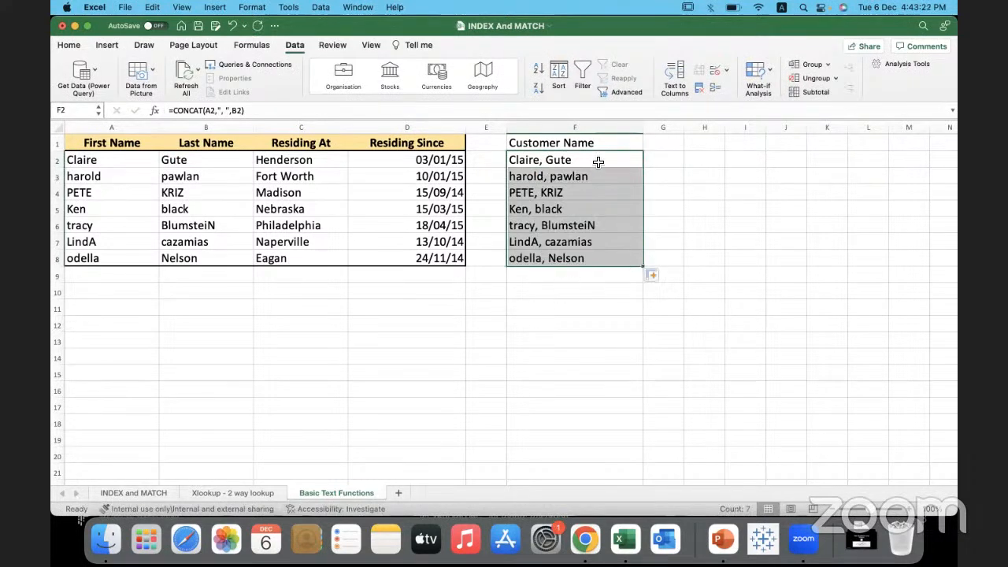
- Add a new worksheet with all cells set to font size 20 and all columns widened
{"action": "left_click_drag", "start_coordinate": [602, 144], "coordinate": [599, 263]}
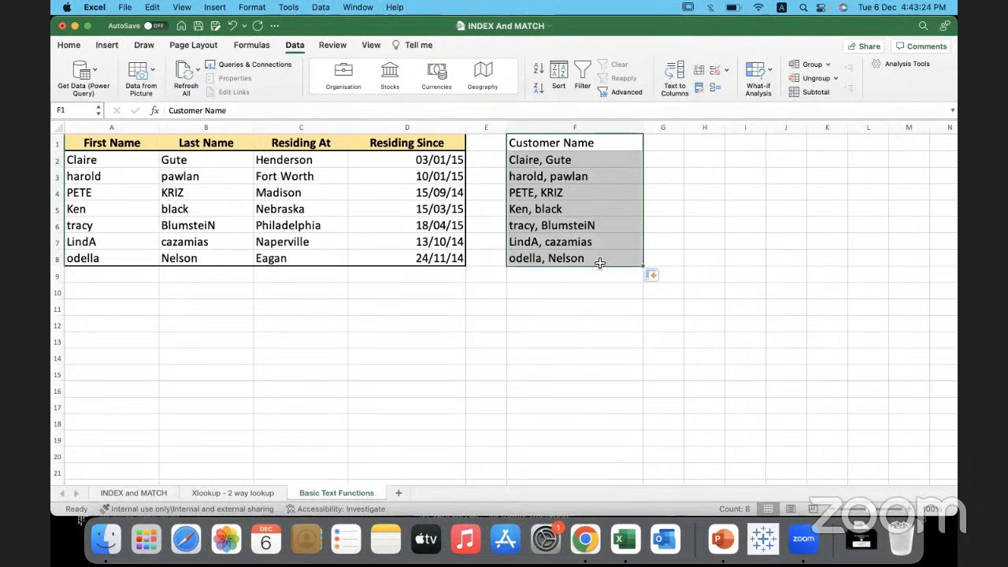
{"action": "key", "text": "super+c"}
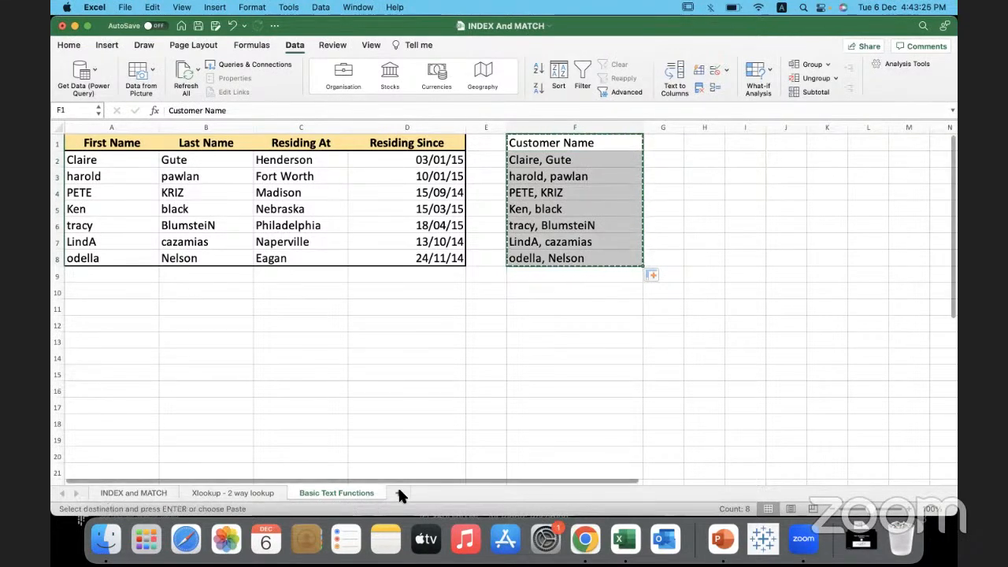
{"action": "left_click", "coordinate": [398, 493]}
{"action": "key", "text": "super+a"}
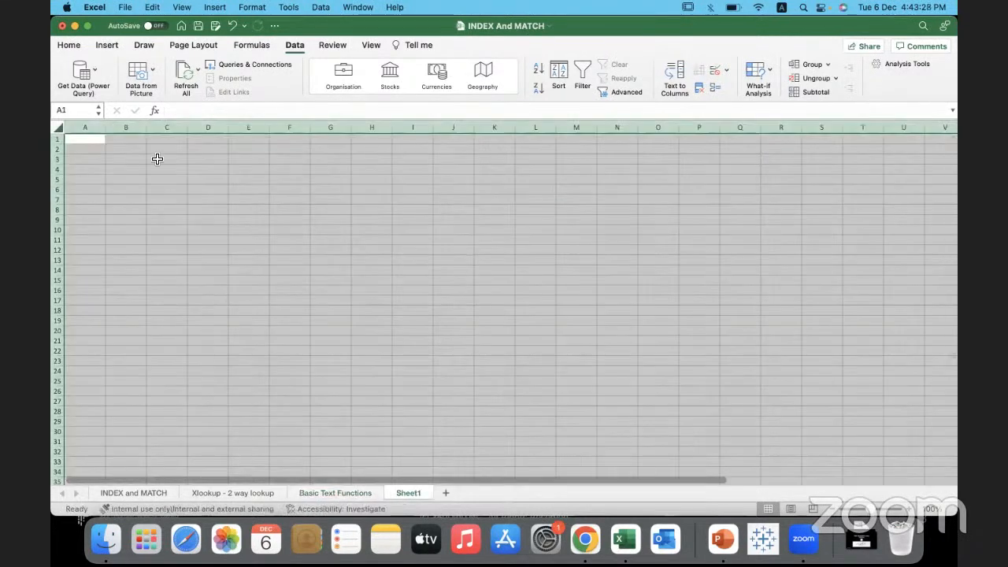
{"action": "left_click", "coordinate": [75, 44]}
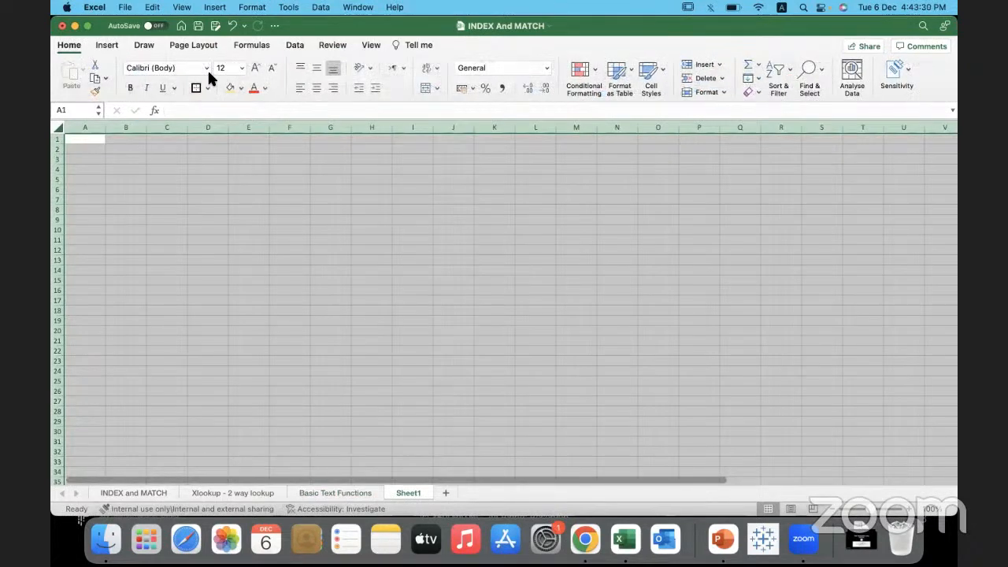
{"action": "left_click", "coordinate": [241, 69]}
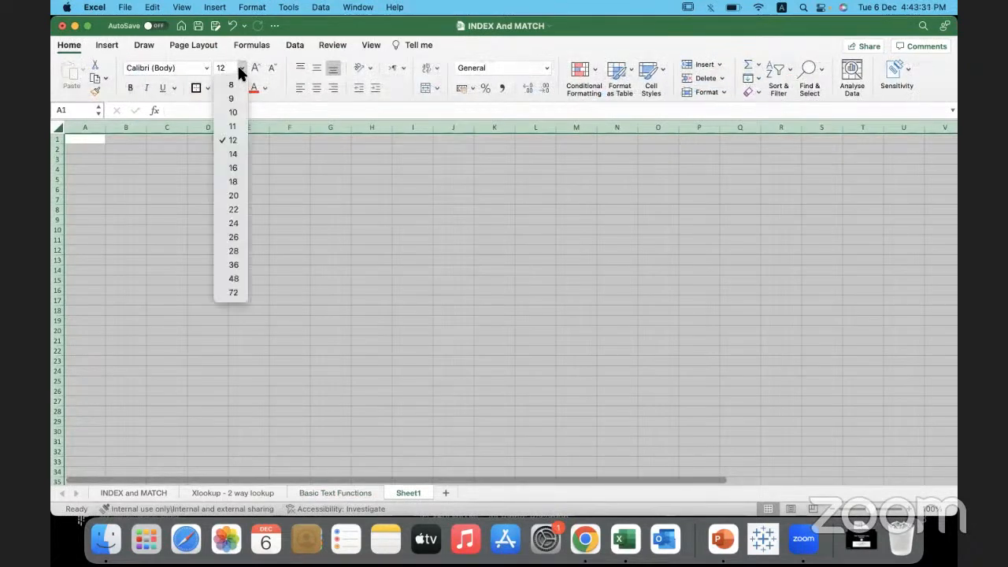
{"action": "left_click", "coordinate": [233, 195]}
{"action": "left_click_drag", "start_coordinate": [106, 128], "coordinate": [189, 128]}
{"action": "left_click", "coordinate": [119, 140]}
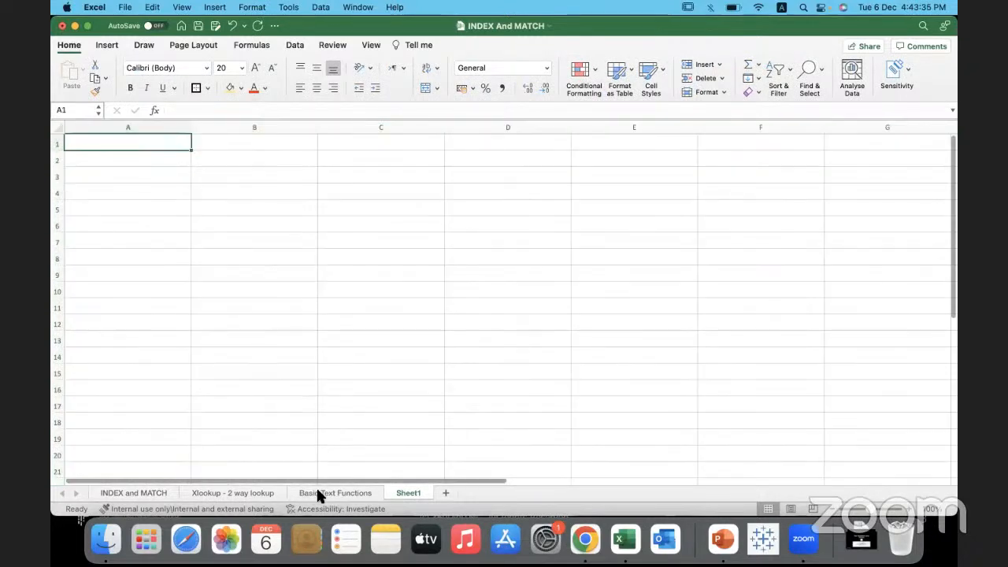
- Copy the Customer Name range F1:F8 from Basic Text Functions and paste it into Sheet1 starting at A1
{"action": "left_click", "coordinate": [317, 491]}
{"action": "key", "text": "super+c"}
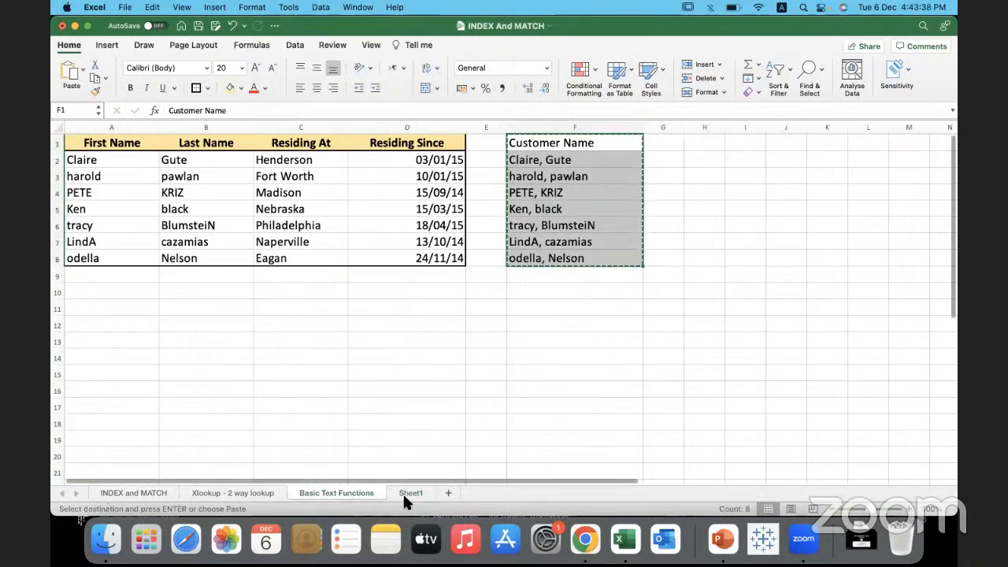
{"action": "left_click", "coordinate": [405, 494]}
{"action": "key", "text": "super+v"}
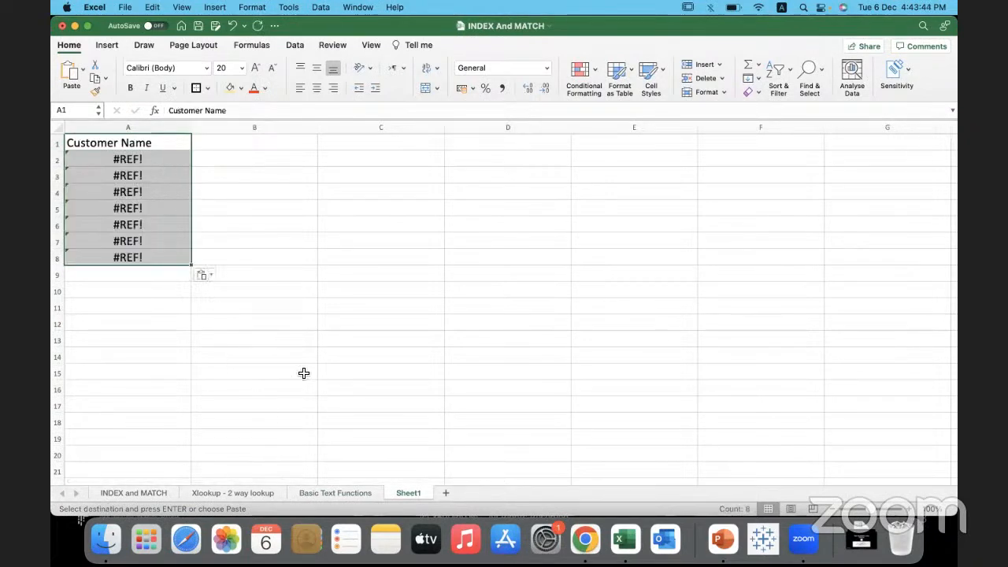
- Inspect the CONCAT formulas behind cells F2, F4 and F5 on the Basic Text Functions sheet, discarding any edits
{"action": "left_click", "coordinate": [332, 494]}
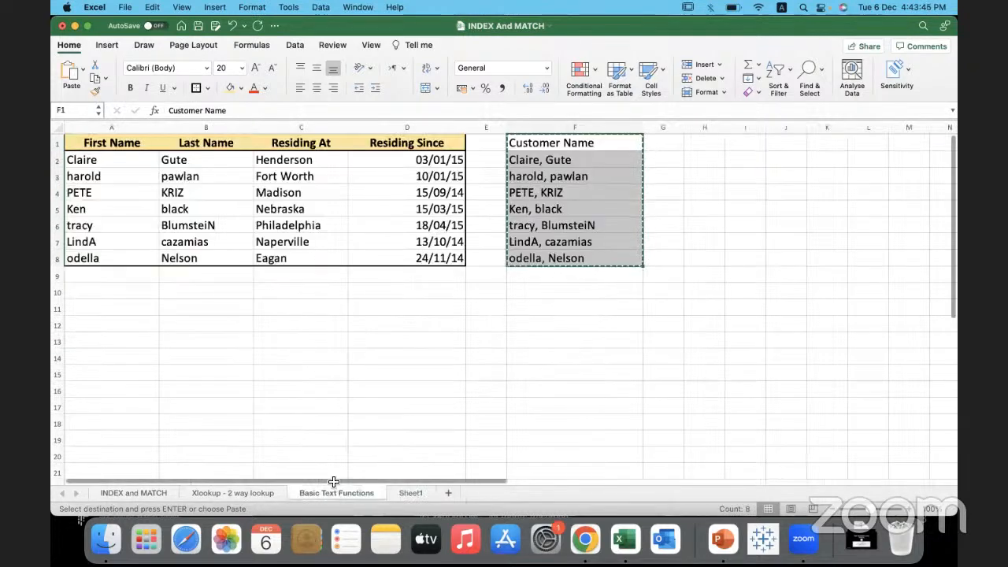
{"action": "left_click", "coordinate": [579, 162]}
{"action": "left_click_drag", "start_coordinate": [254, 111], "coordinate": [169, 110]}
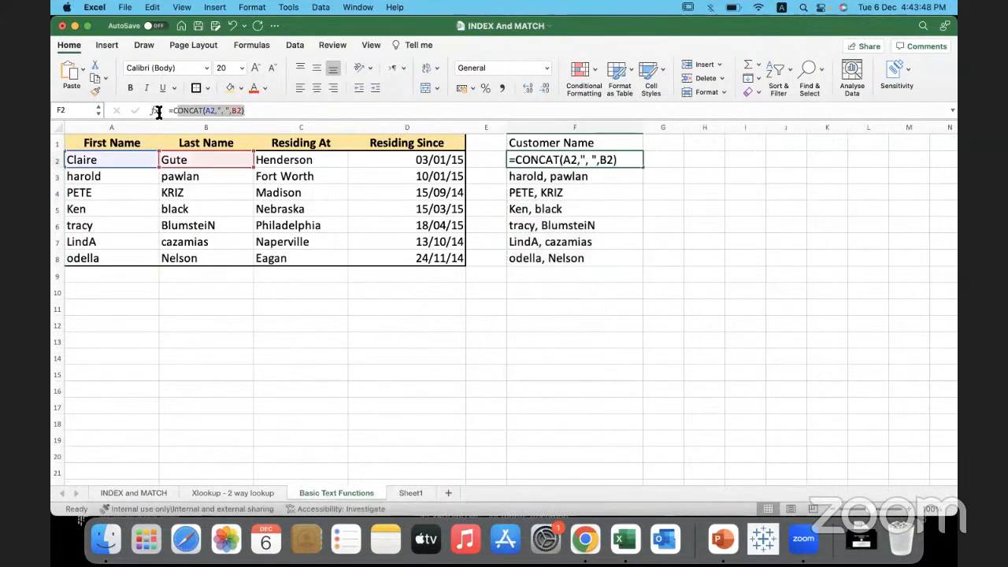
{"action": "left_click", "coordinate": [549, 177]}
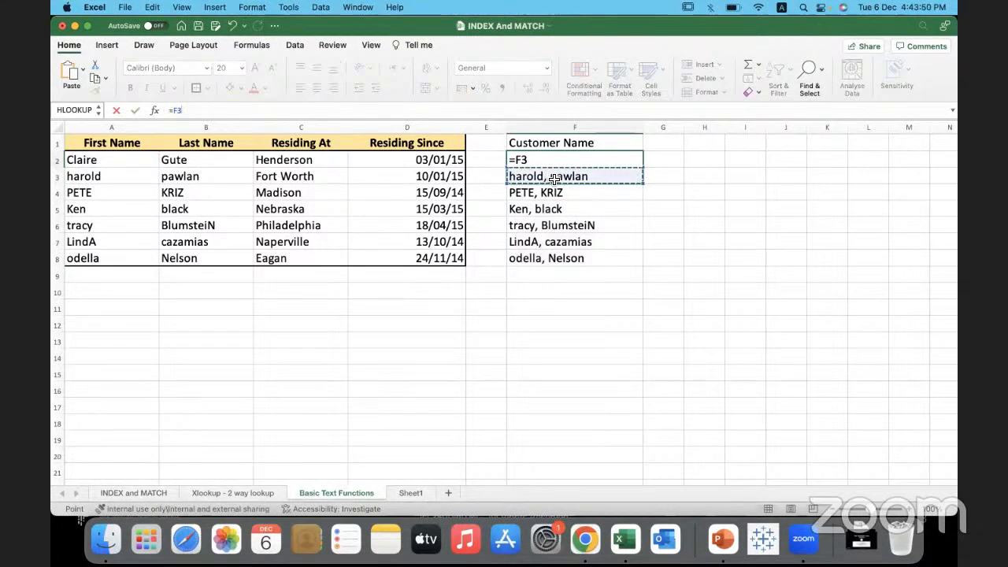
{"action": "key", "text": "Escape"}
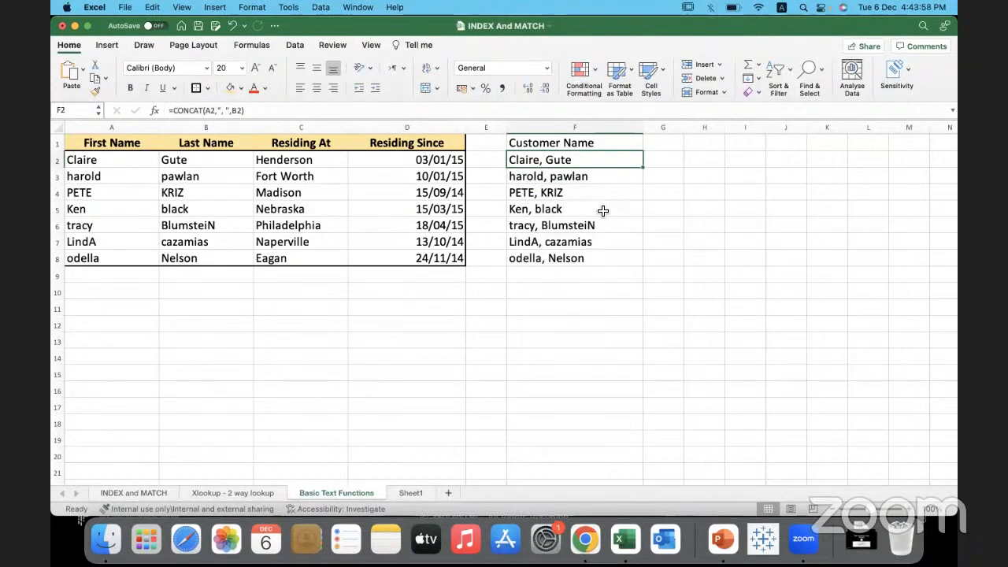
{"action": "left_click", "coordinate": [601, 193]}
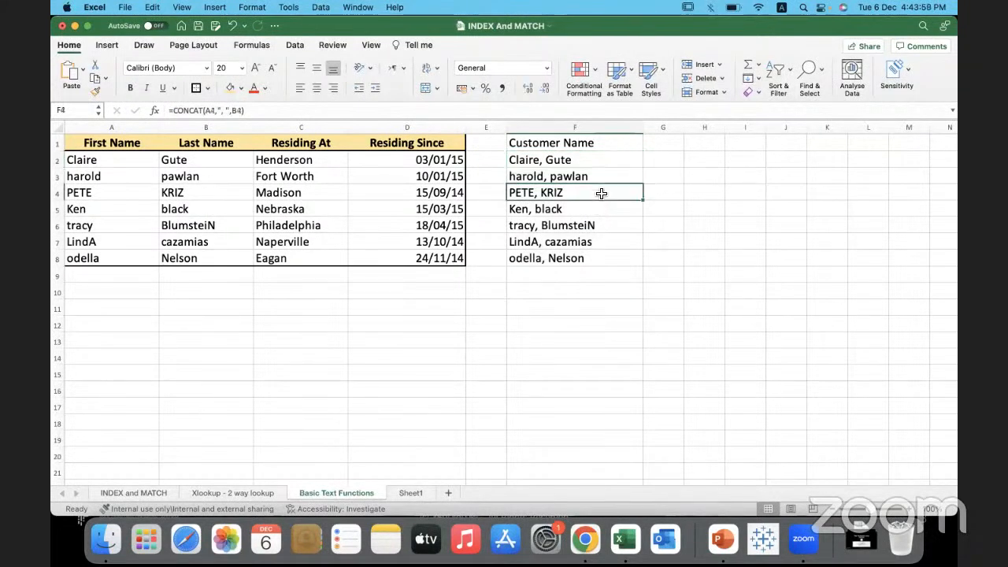
{"action": "left_click", "coordinate": [254, 111]}
{"action": "left_click_drag", "start_coordinate": [254, 110], "coordinate": [159, 115]}
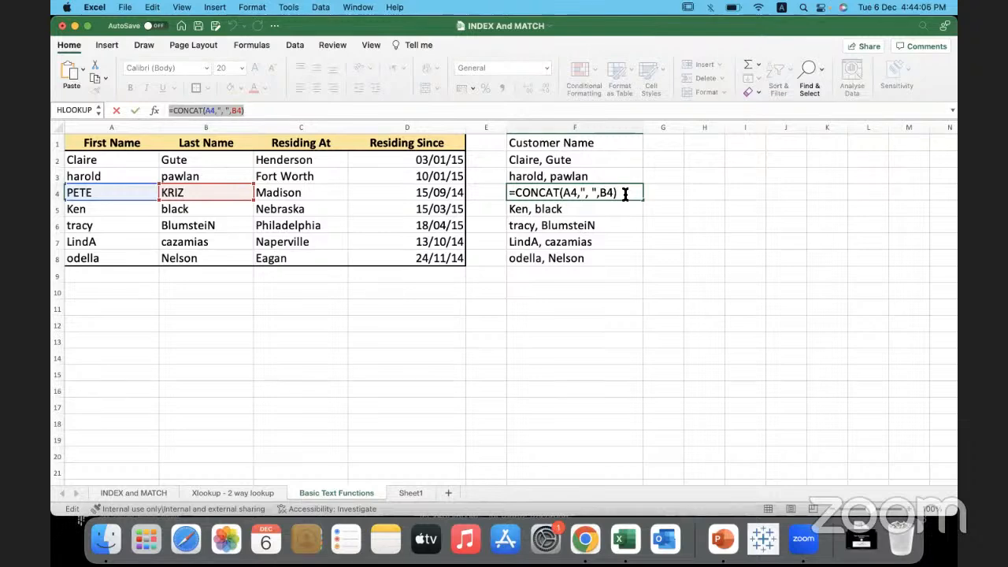
{"action": "type", "text": "="}
{"action": "left_click", "coordinate": [614, 208]}
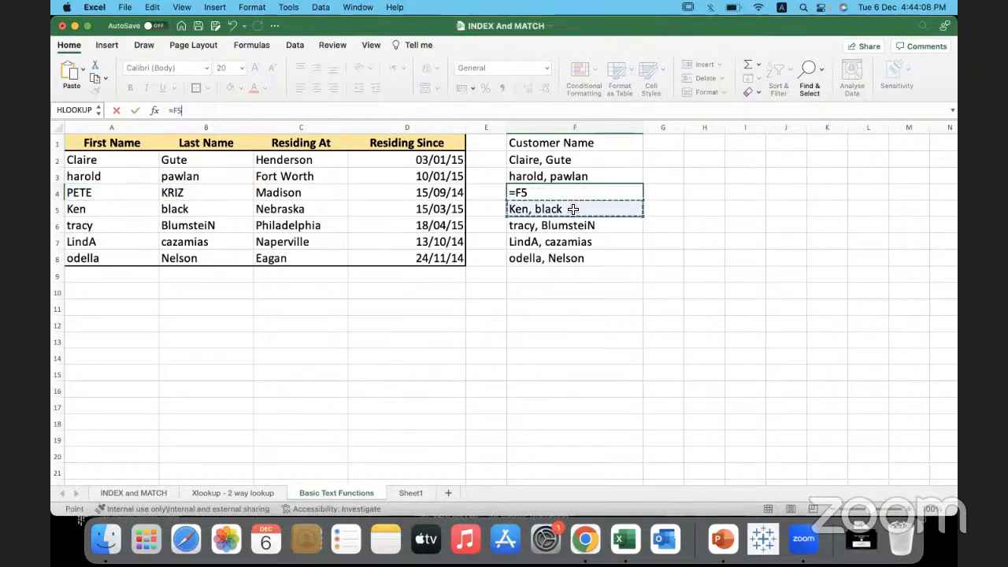
{"action": "key", "text": "Escape"}
{"action": "left_click", "coordinate": [547, 208]}
{"action": "left_click_drag", "start_coordinate": [263, 111], "coordinate": [151, 112]}
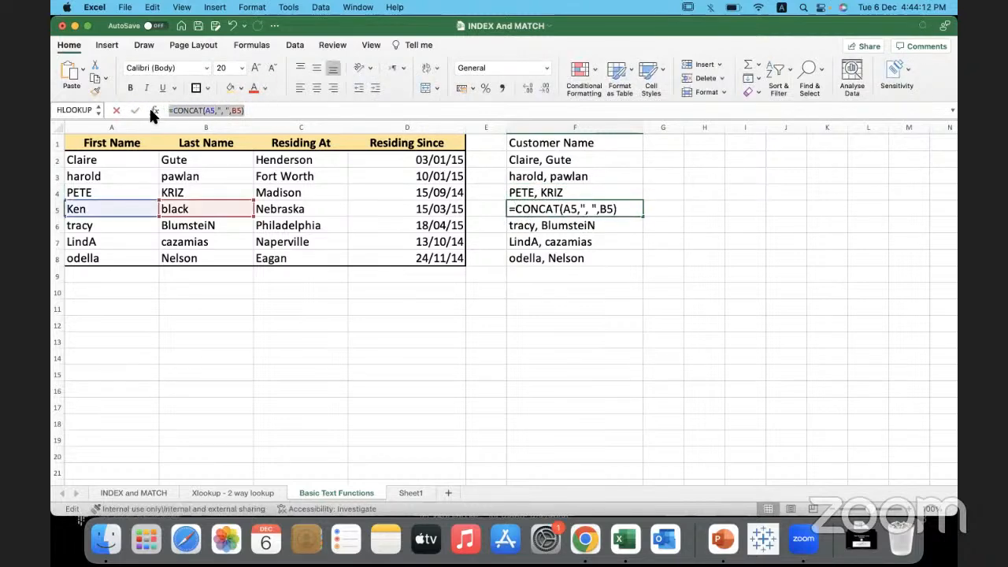
{"action": "key", "text": "Escape"}
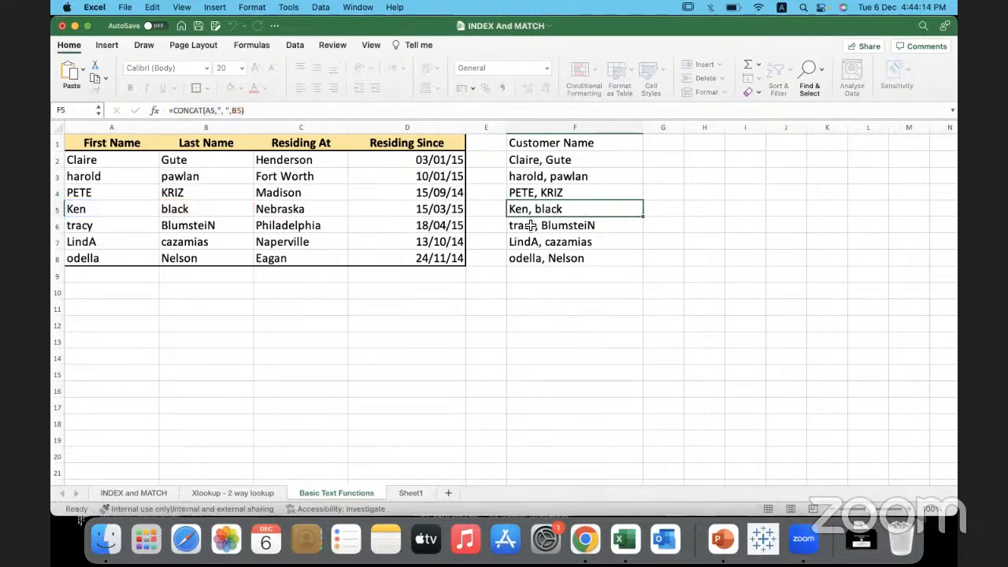
- Convert the CONCAT results in F1:F8 to plain values in place and check the converted cells' contents
{"action": "left_click_drag", "start_coordinate": [608, 142], "coordinate": [606, 259]}
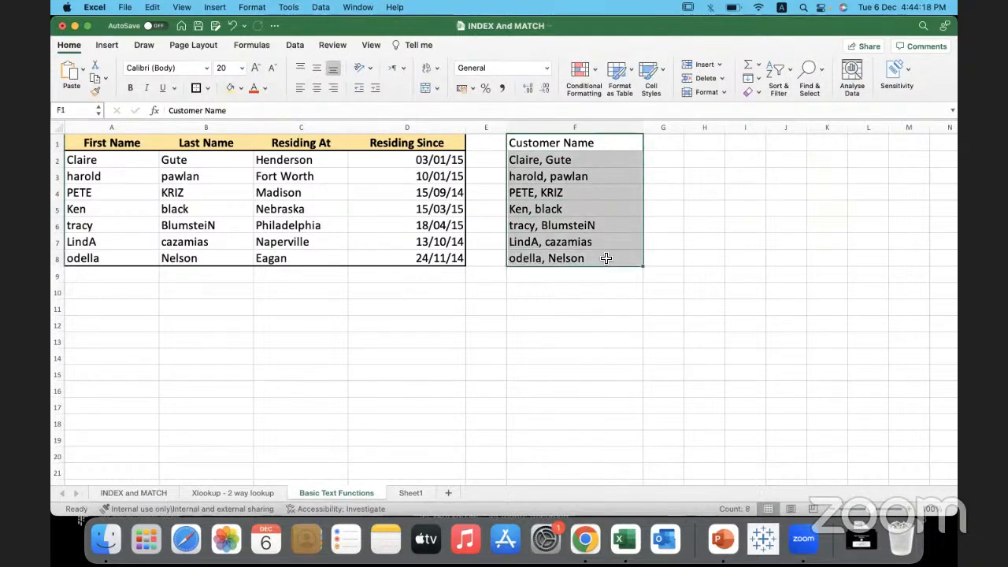
{"action": "key", "text": "super+c"}
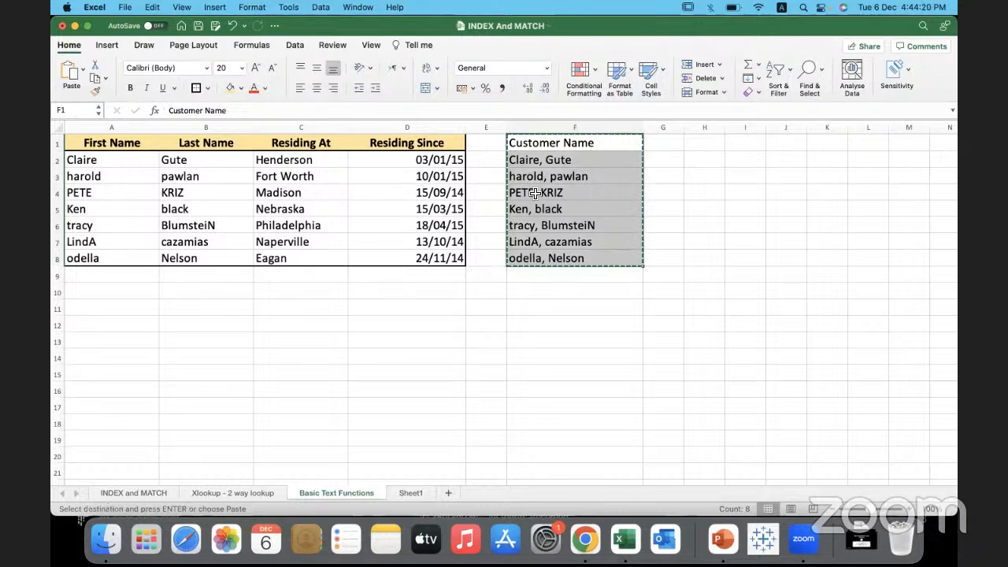
{"action": "left_click", "coordinate": [84, 73]}
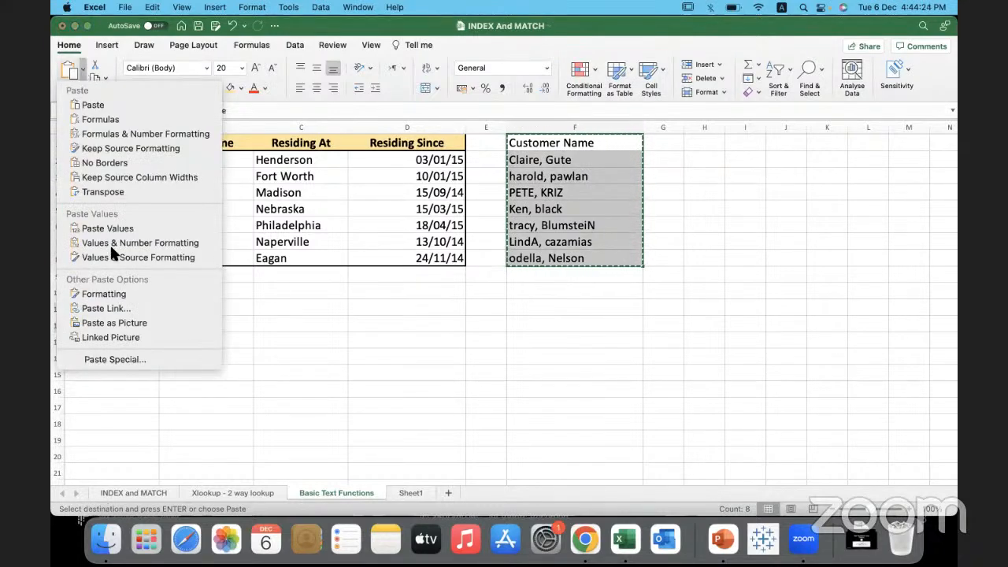
{"action": "left_click", "coordinate": [160, 231]}
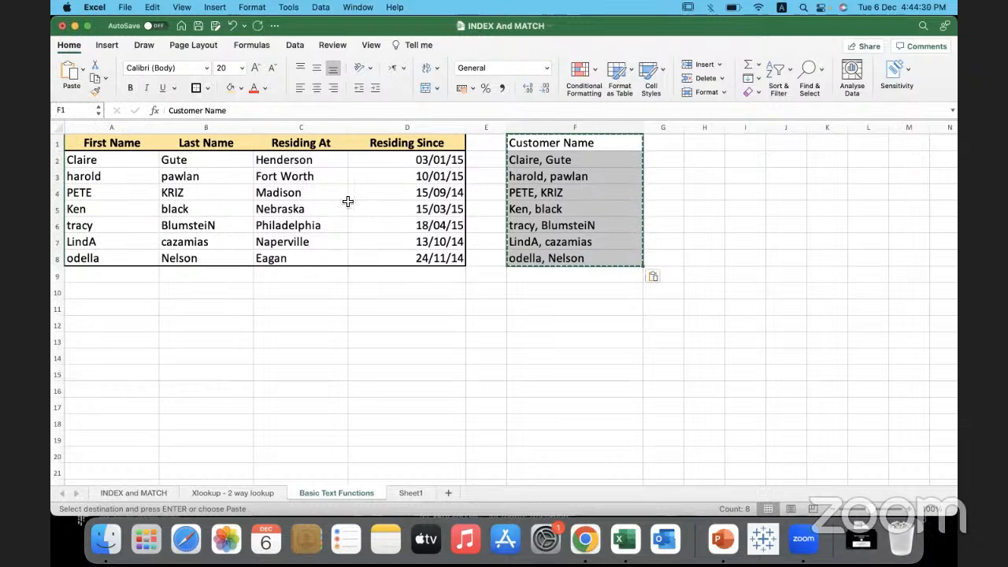
{"action": "left_click", "coordinate": [572, 160]}
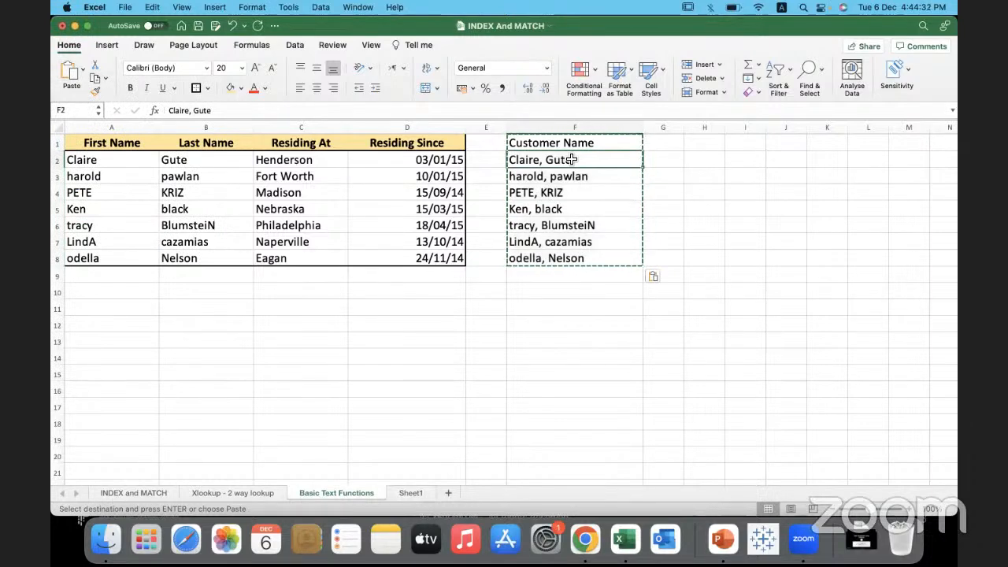
{"action": "key", "text": "Escape"}
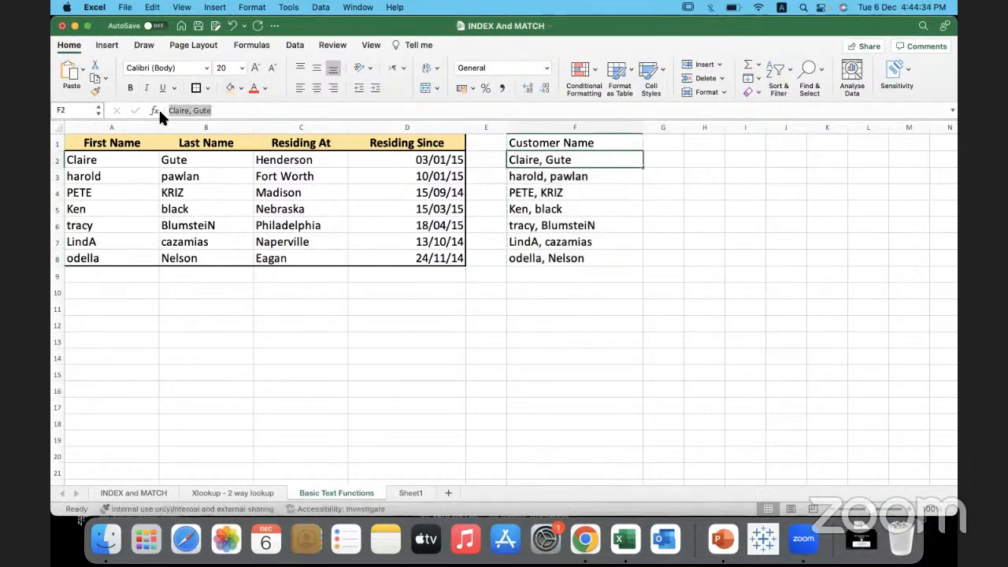
{"action": "left_click", "coordinate": [549, 180]}
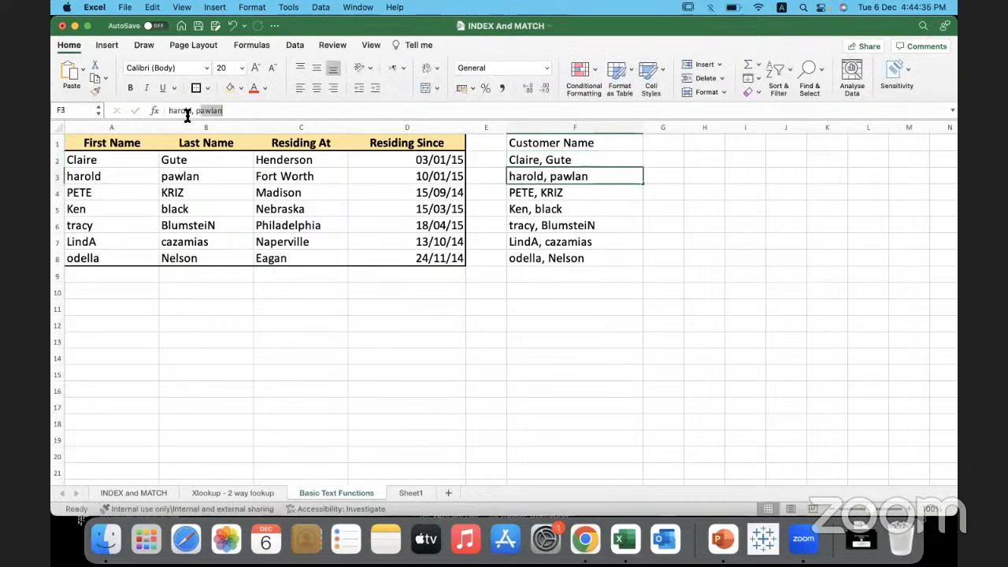
{"action": "left_click", "coordinate": [593, 195]}
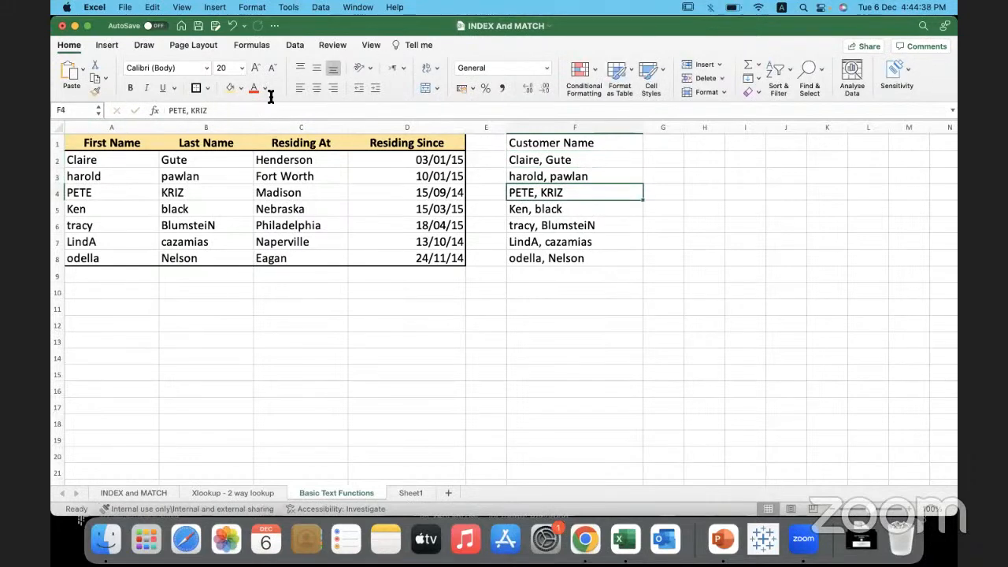
{"action": "left_click_drag", "start_coordinate": [164, 110], "coordinate": [208, 111]}
{"action": "left_click", "coordinate": [592, 223]}
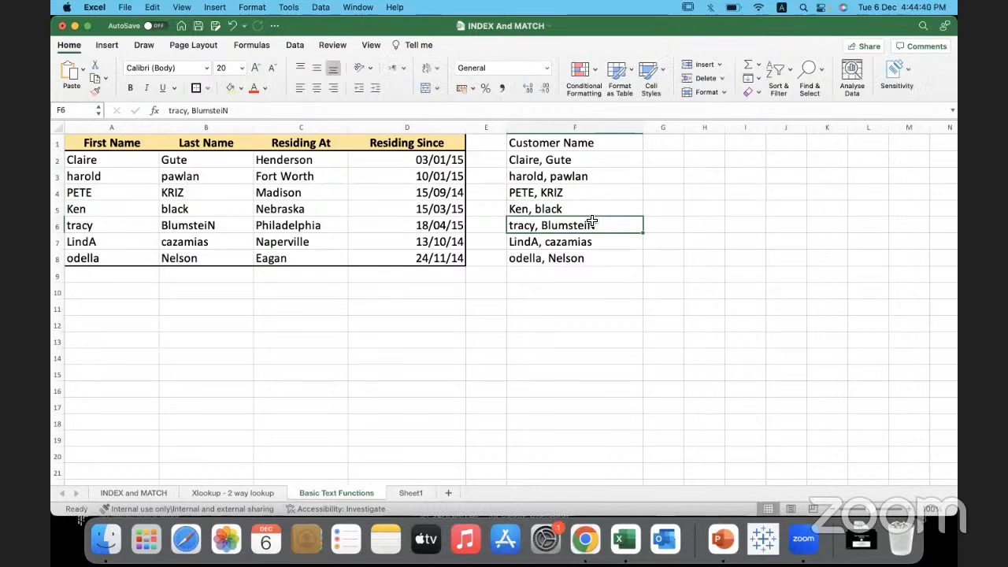
- Copy the Customer Name range F1:F8 from Basic Text Functions and paste it over the #REF! entries in Sheet1 from A1
{"action": "left_click_drag", "start_coordinate": [574, 143], "coordinate": [576, 267]}
{"action": "key", "text": "cmd+c"}
{"action": "left_click", "coordinate": [408, 492]}
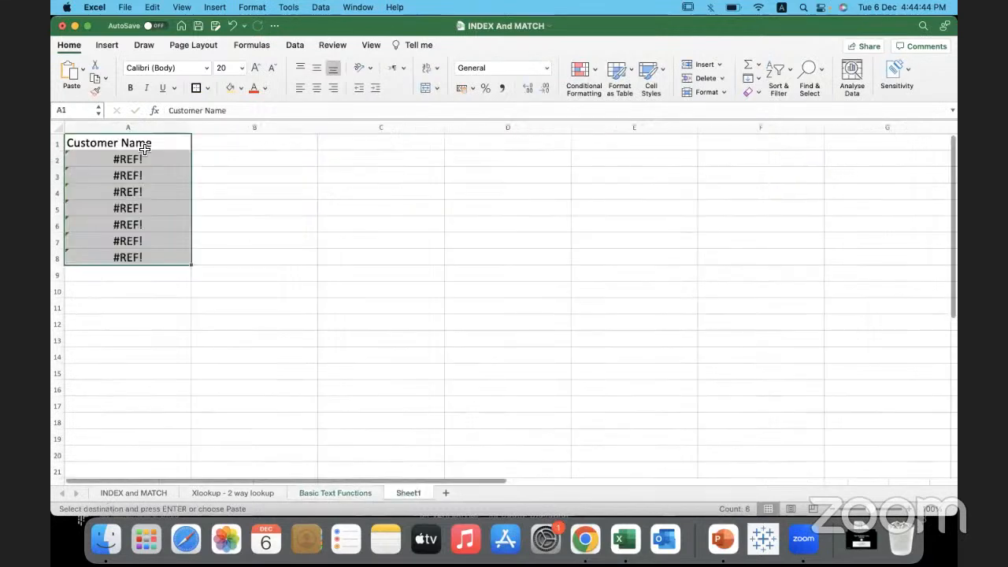
{"action": "key", "text": "super+v"}
{"action": "left_click", "coordinate": [266, 232]}
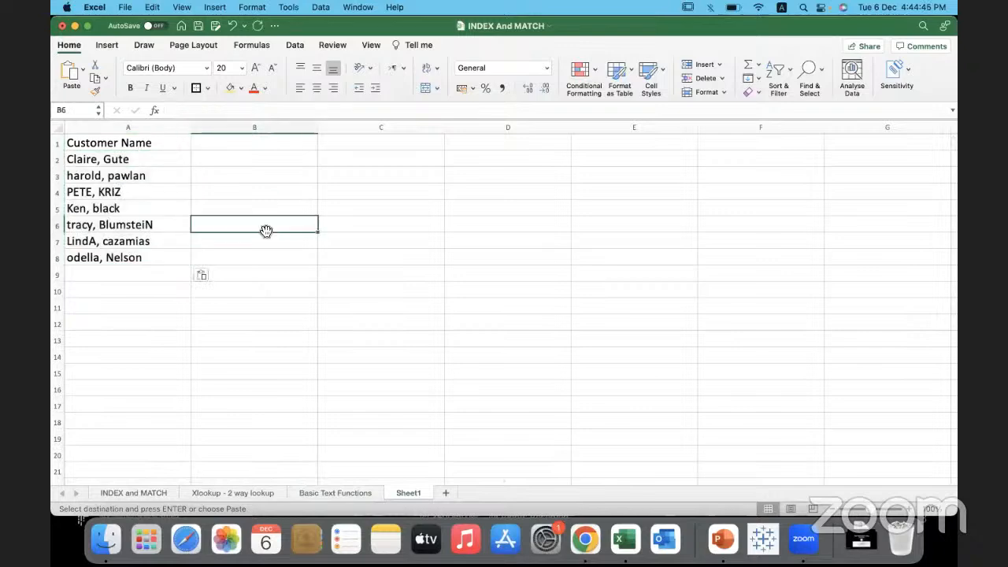
- Fill the Customer Name header in Sheet1 A1 with light gold and center its text
{"action": "left_click", "coordinate": [158, 142]}
{"action": "left_click", "coordinate": [229, 87]}
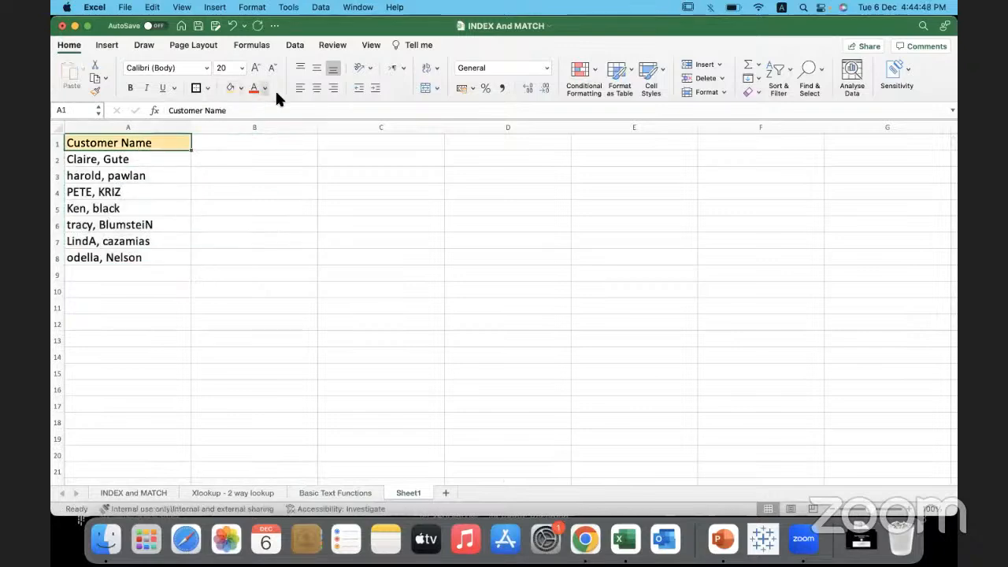
{"action": "left_click", "coordinate": [316, 88]}
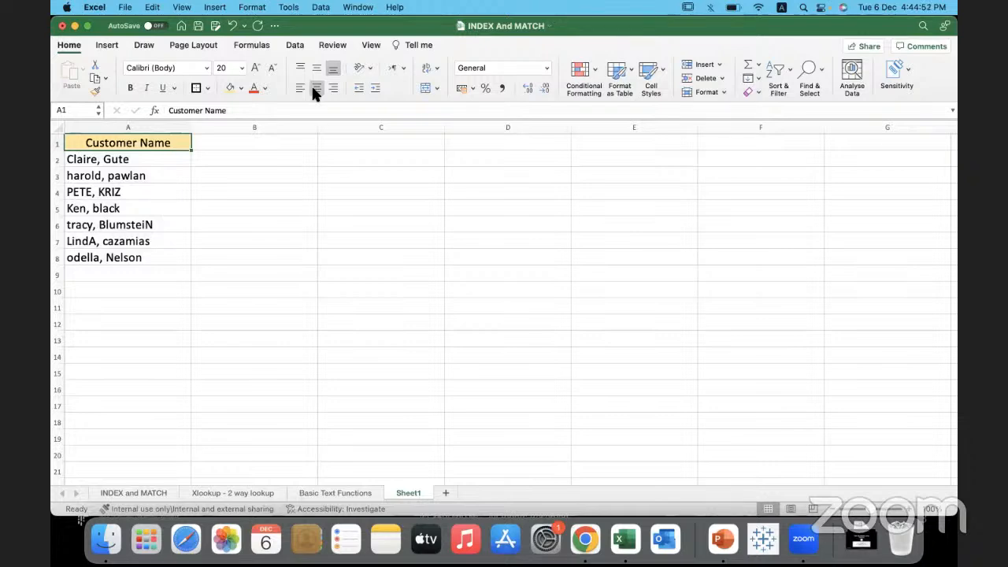
- Clear the combined names in F3:F8 on the Basic Text Functions sheet, keeping only the example in F2
{"action": "left_click", "coordinate": [329, 494]}
{"action": "left_click", "coordinate": [604, 166]}
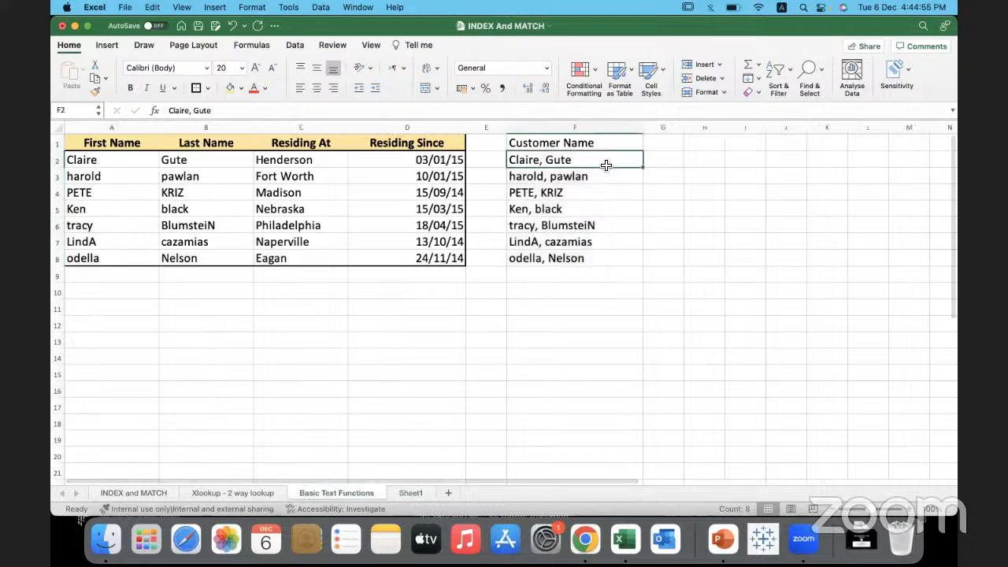
{"action": "left_click_drag", "start_coordinate": [604, 175], "coordinate": [601, 266]}
{"action": "key", "text": "Delete"}
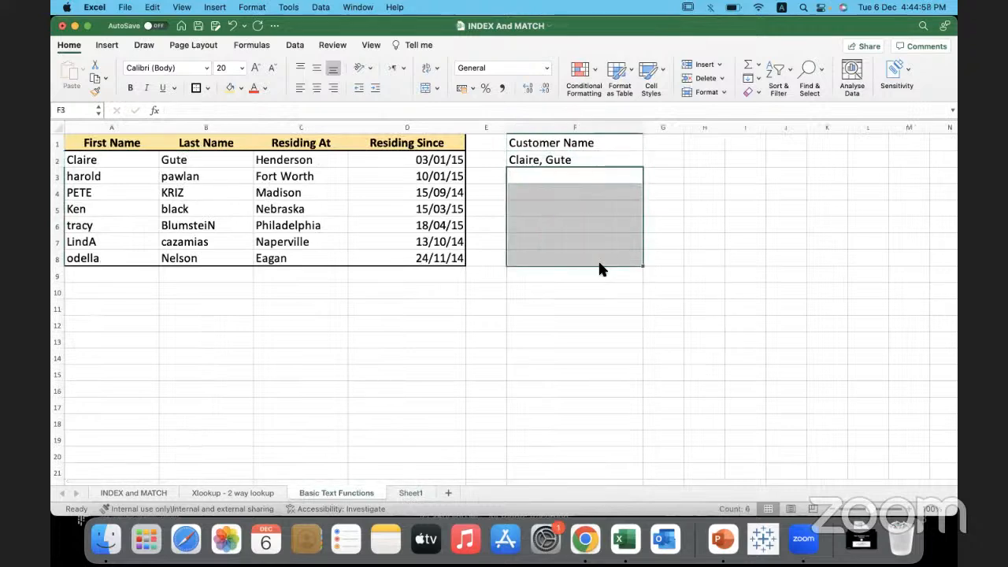
- Try to Flash Fill the Customer Name column, first from F2 and again from F3
{"action": "left_click", "coordinate": [605, 158]}
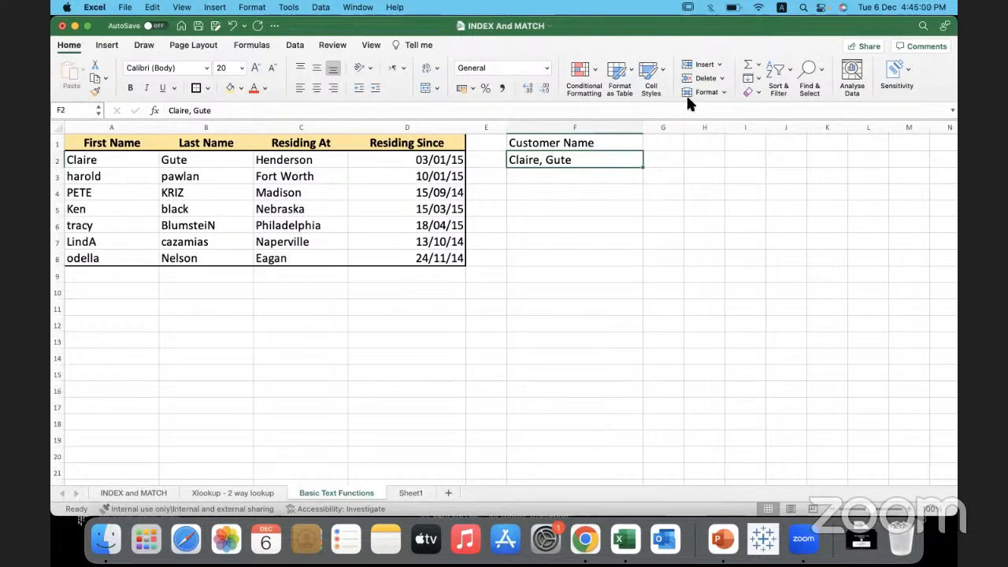
{"action": "left_click", "coordinate": [295, 45]}
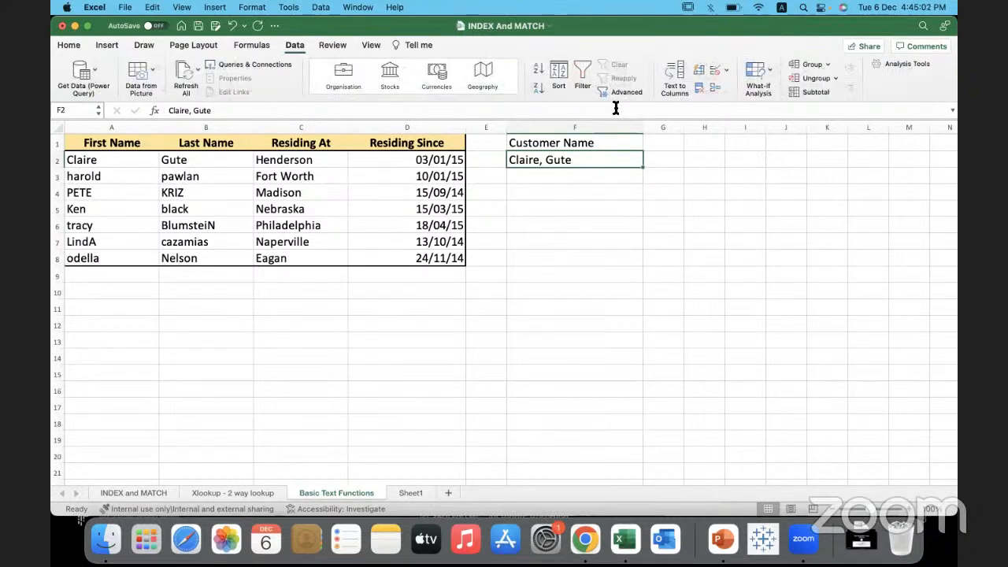
{"action": "left_click", "coordinate": [697, 76]}
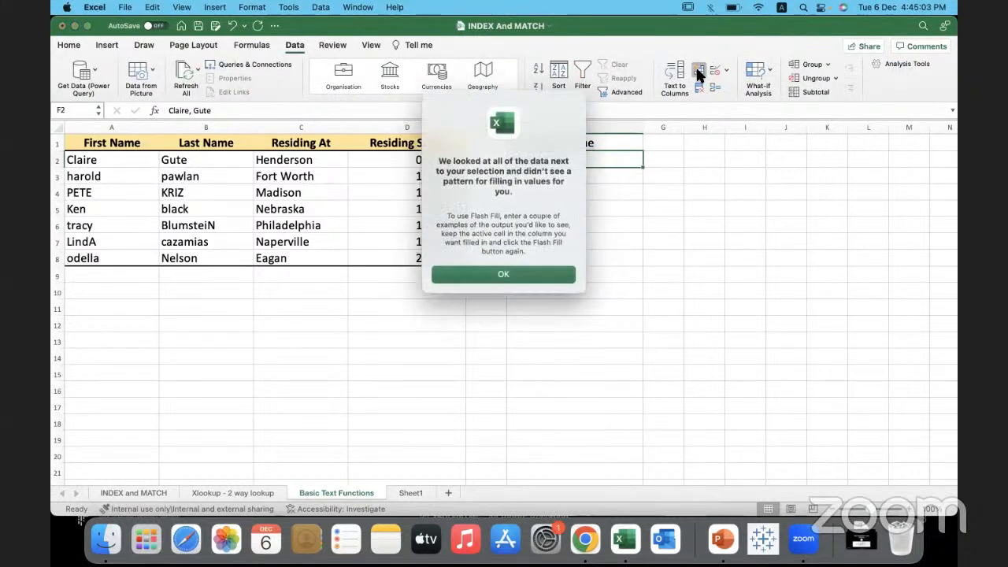
{"action": "left_click", "coordinate": [533, 274]}
{"action": "left_click", "coordinate": [581, 180]}
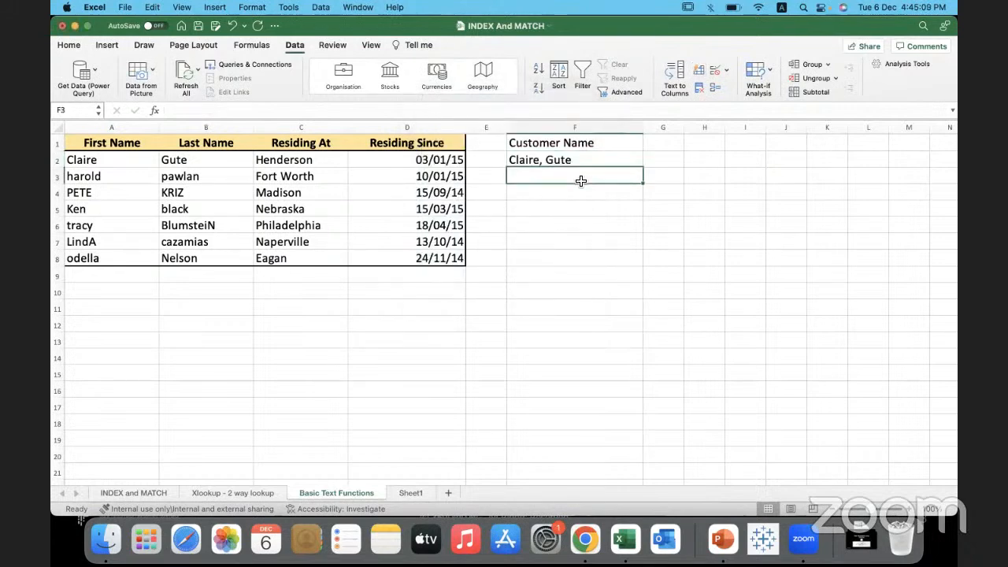
{"action": "left_click", "coordinate": [701, 71]}
{"action": "left_click", "coordinate": [524, 274]}
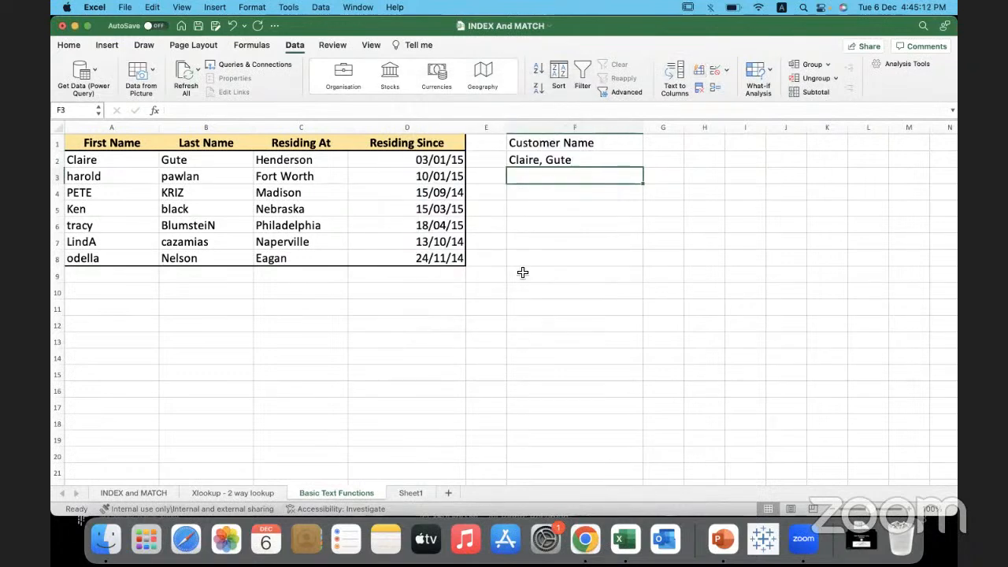
- Center the example name in cell F2 on the Basic Text Functions sheet
{"action": "left_click", "coordinate": [590, 163]}
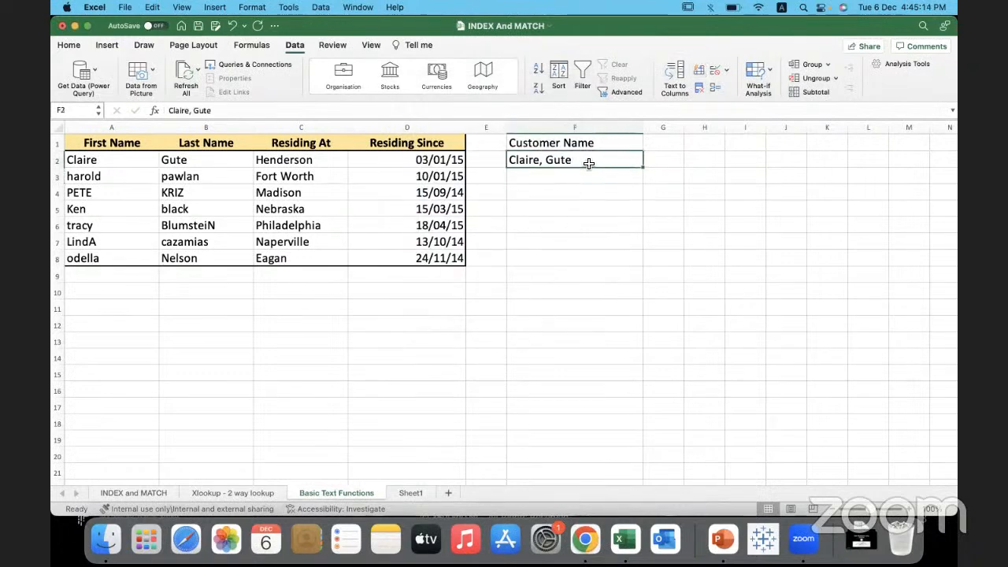
{"action": "key", "text": "super+e"}
{"action": "left_click", "coordinate": [547, 178]}
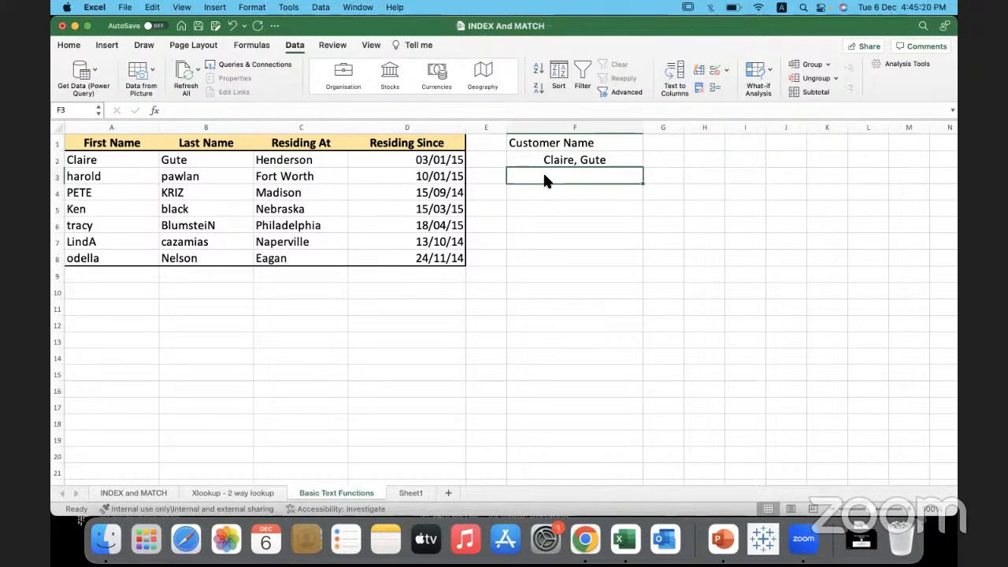
- Add the headers First Name in B1 and Last Name in C1 of Sheet1
{"action": "left_click", "coordinate": [409, 492]}
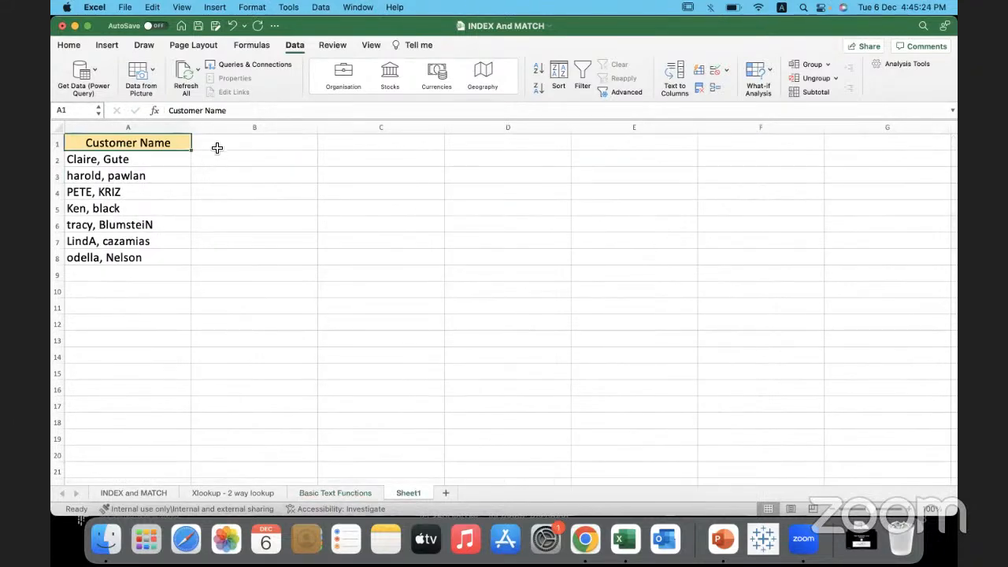
{"action": "left_click", "coordinate": [172, 130]}
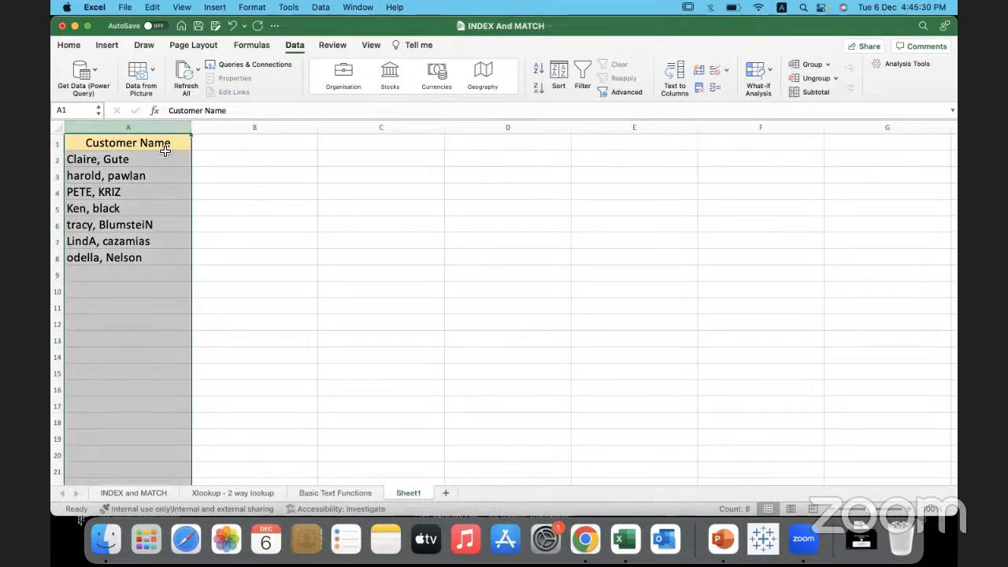
{"action": "left_click", "coordinate": [229, 144]}
{"action": "type", "text": "First name"}
{"action": "key", "text": "Tab"}
{"action": "type", "text": "Last Name"}
{"action": "left_click", "coordinate": [226, 143]}
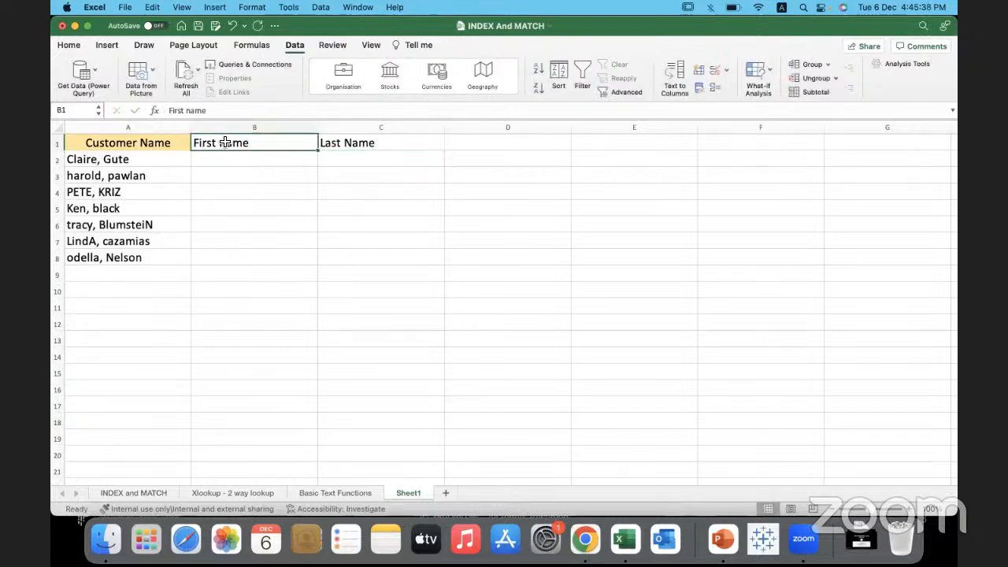
{"action": "double_click", "coordinate": [224, 143]}
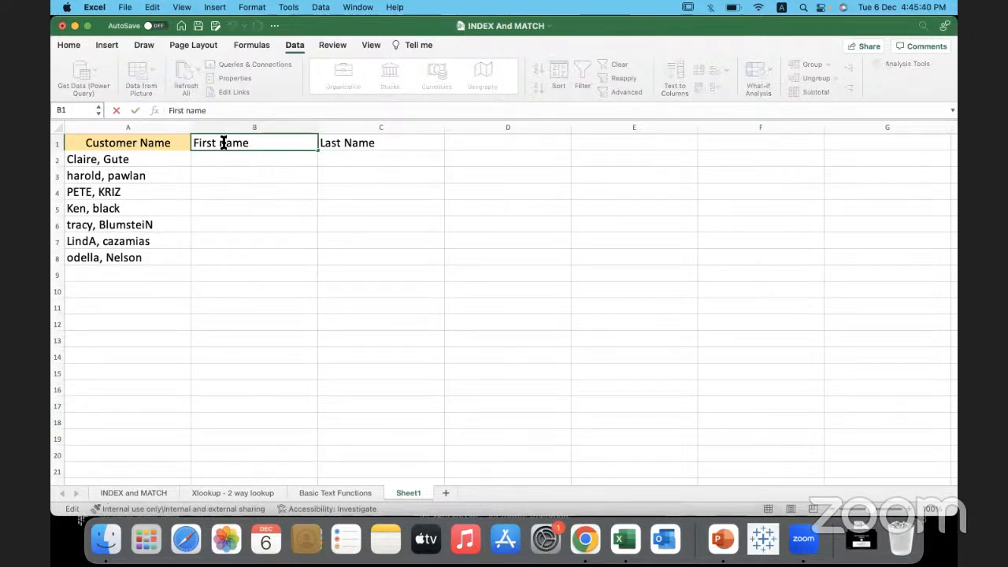
{"action": "left_click", "coordinate": [270, 164]}
- Fill the header cells B1:C1 with the same light gold as the Customer Name header
{"action": "left_click_drag", "start_coordinate": [291, 135], "coordinate": [370, 142]}
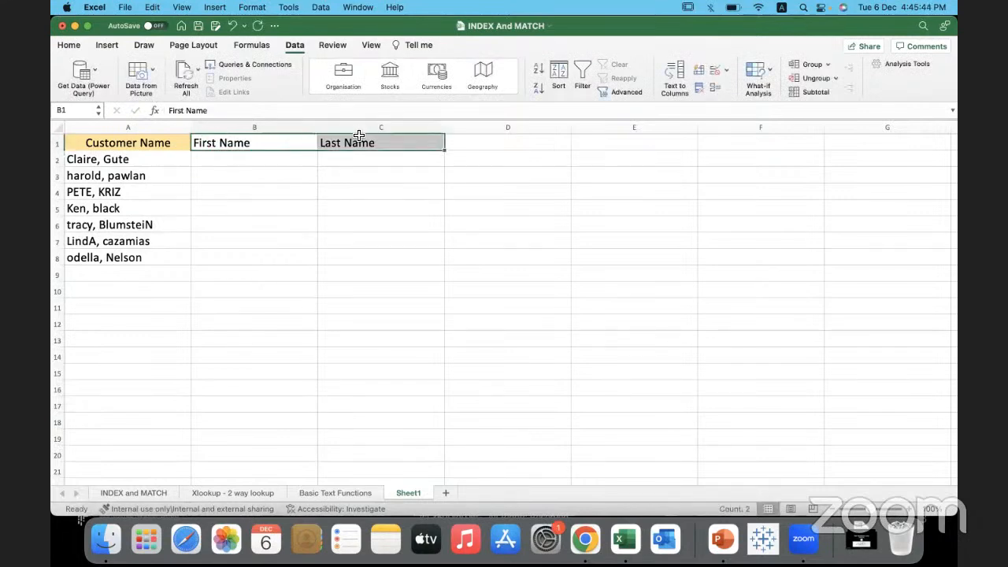
{"action": "left_click", "coordinate": [77, 44]}
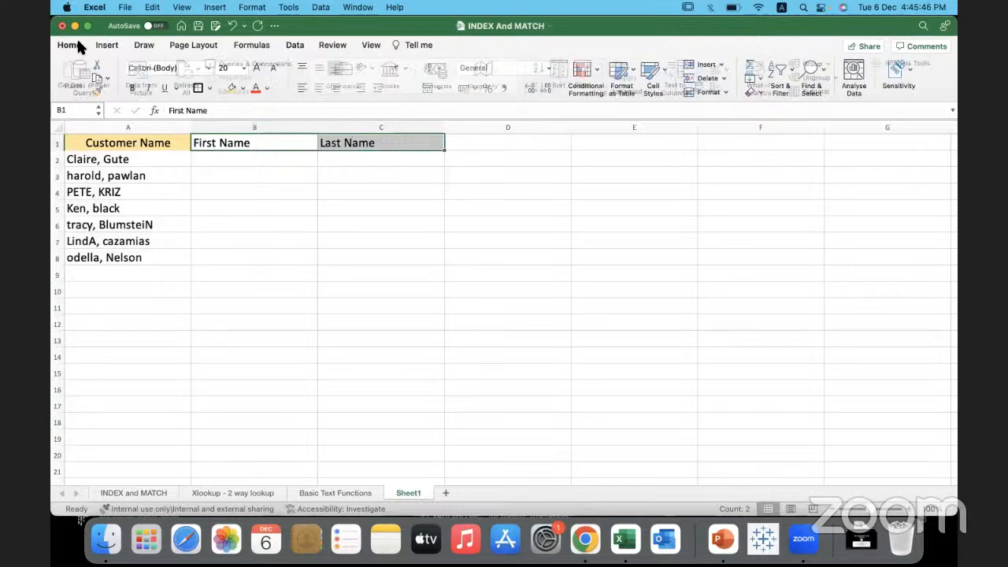
{"action": "left_click", "coordinate": [230, 87]}
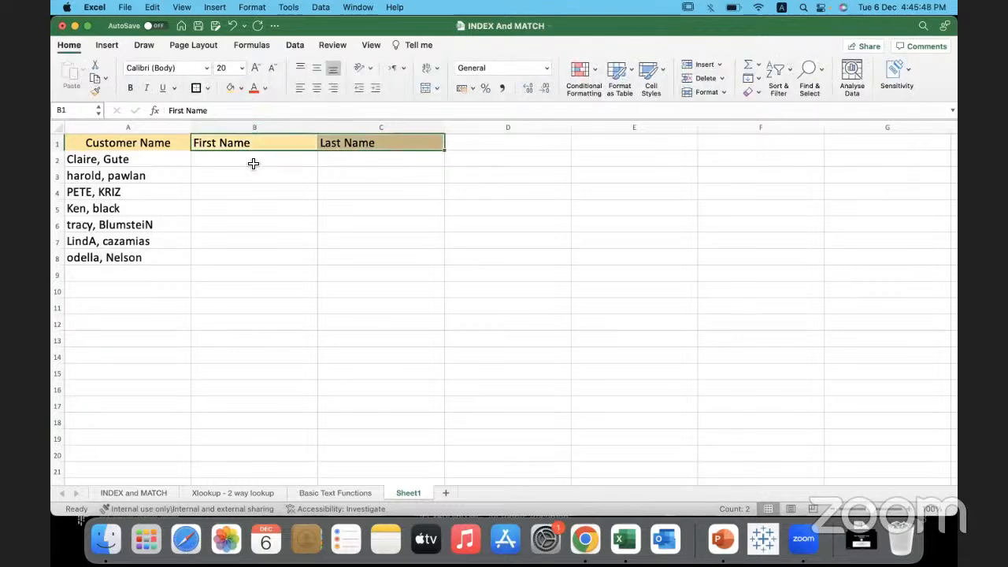
{"action": "left_click", "coordinate": [253, 162]}
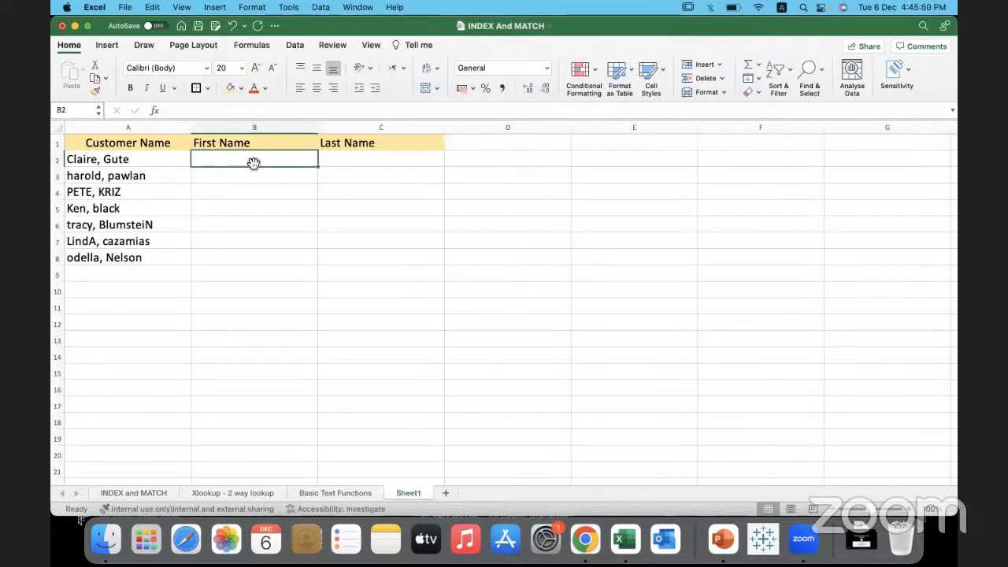
{"action": "left_click", "coordinate": [253, 127]}
{"action": "right_click", "coordinate": [253, 127]}
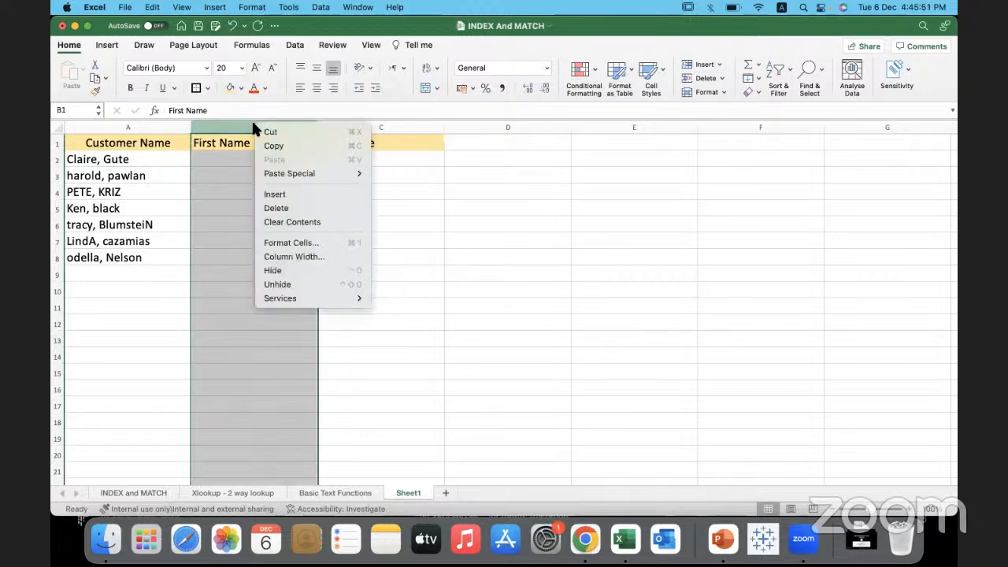
{"action": "left_click", "coordinate": [506, 126]}
- Enter =LEN(A2) in D2 of Sheet1 and fill the formula down to D8
{"action": "left_click", "coordinate": [475, 165]}
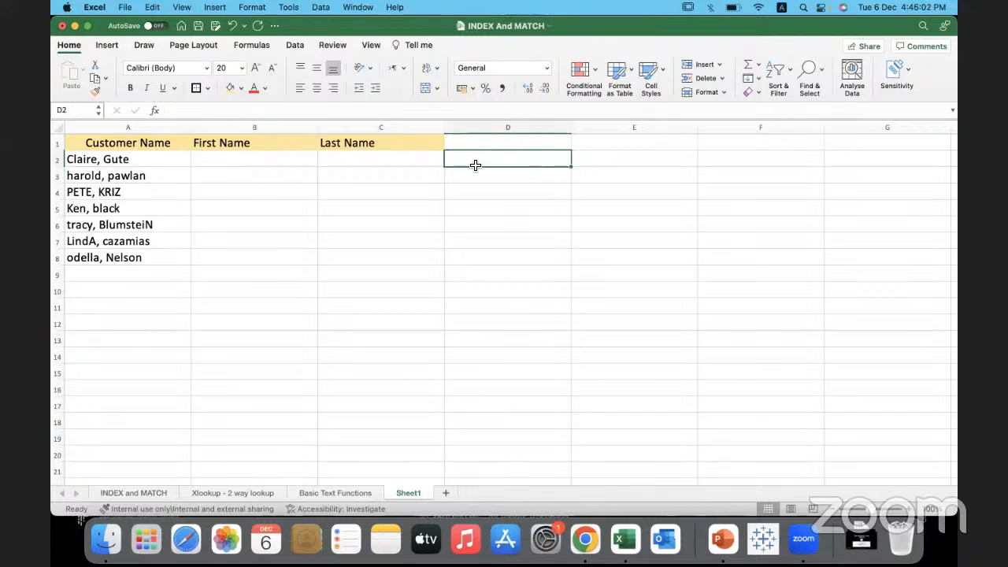
{"action": "type", "text": "=le"}
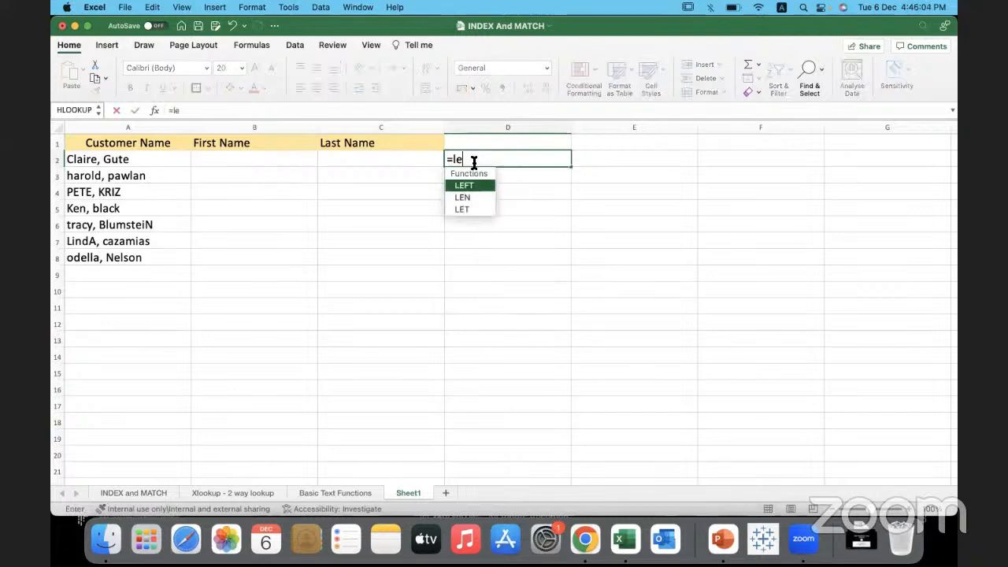
{"action": "type", "text": "n("}
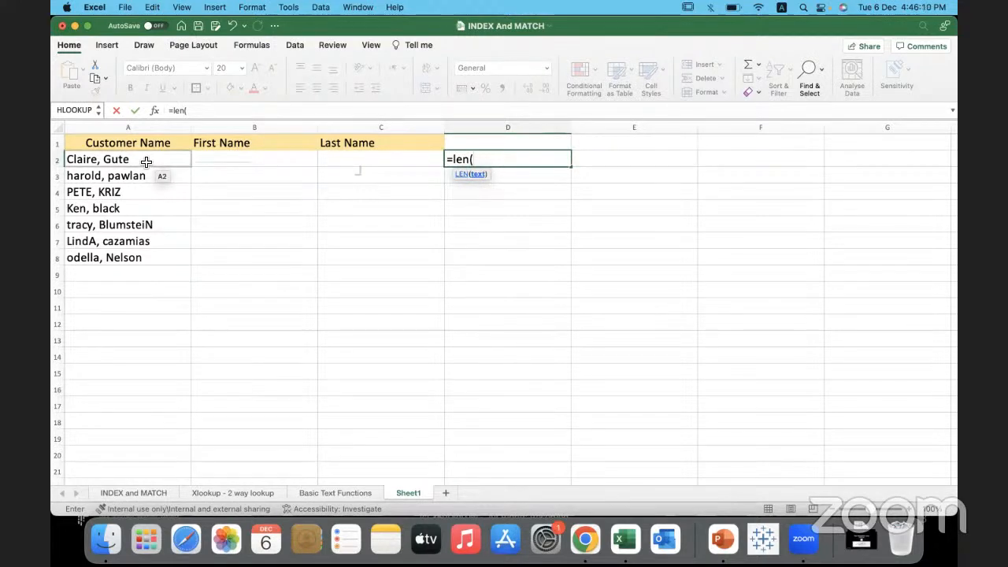
{"action": "left_click", "coordinate": [145, 161]}
{"action": "type", "text": ")"}
{"action": "key", "text": "Return"}
{"action": "left_click", "coordinate": [505, 159]}
{"action": "left_click_drag", "start_coordinate": [570, 168], "coordinate": [571, 265]}
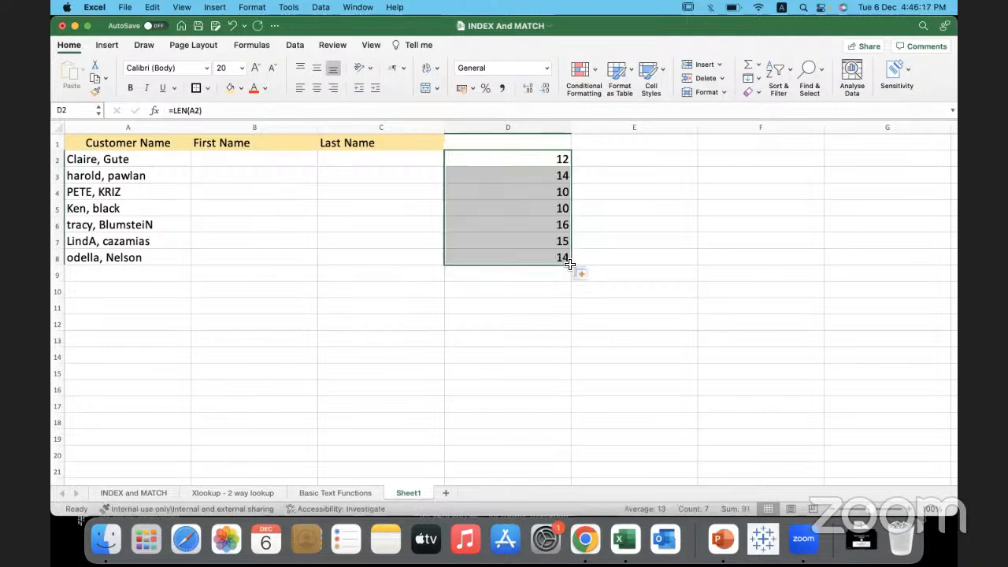
{"action": "left_click", "coordinate": [150, 160]}
{"action": "left_click", "coordinate": [159, 177]}
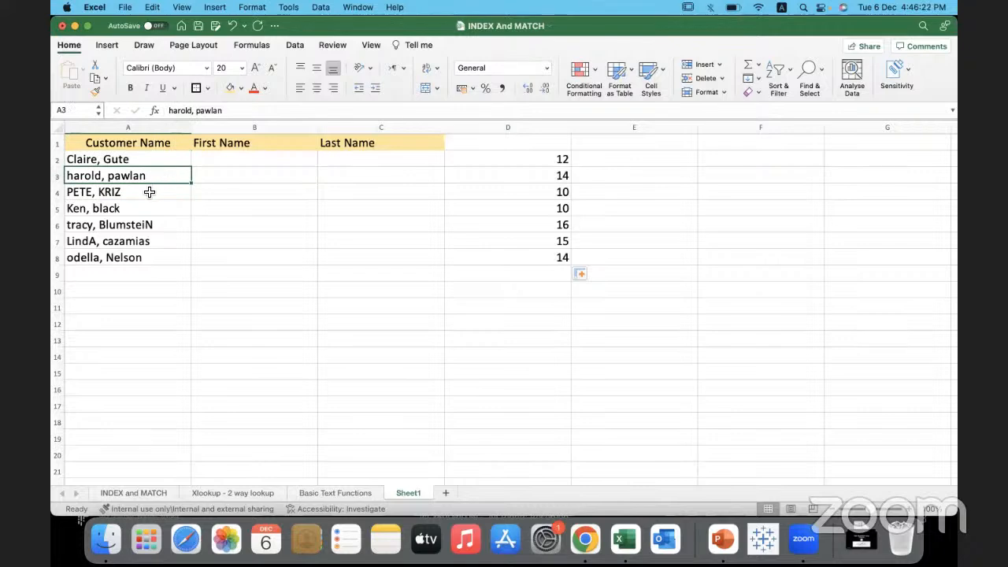
{"action": "left_click", "coordinate": [150, 193]}
{"action": "left_click", "coordinate": [470, 193]}
{"action": "left_click", "coordinate": [150, 194]}
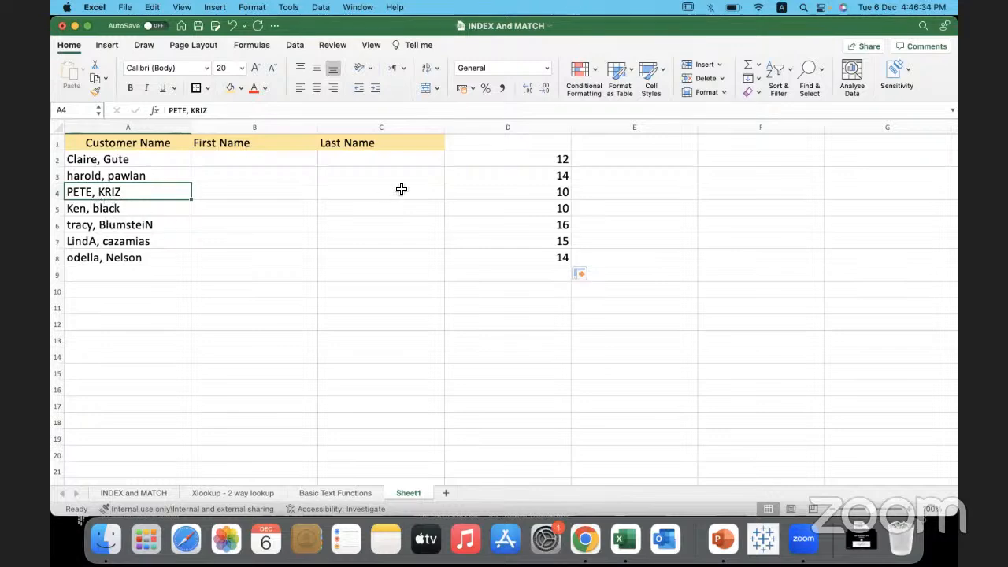
- Add the headers "Length" in D1 and "Position of the ," in E1 of Sheet1
{"action": "left_click", "coordinate": [506, 146]}
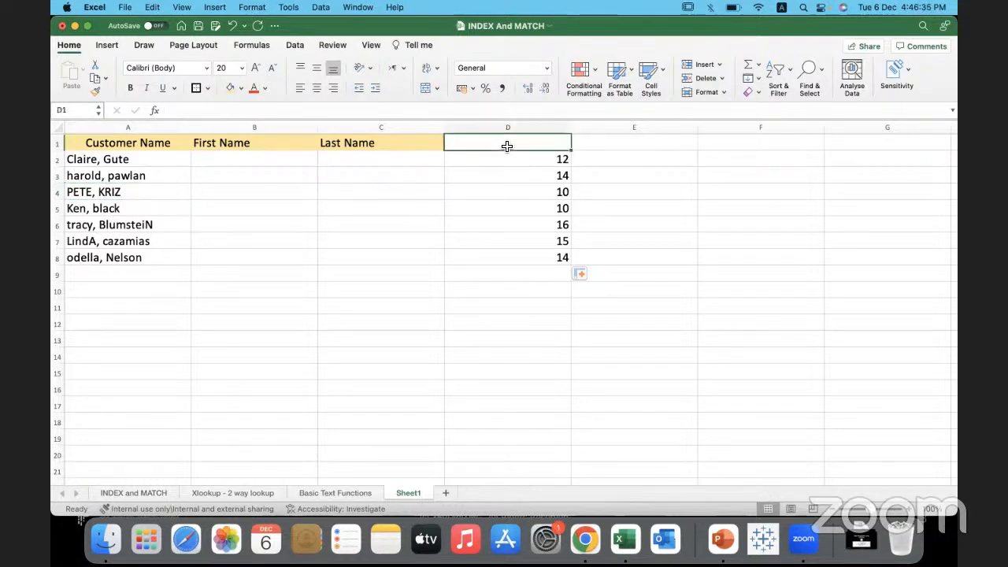
{"action": "type", "text": "Length"}
{"action": "key", "text": "Tab"}
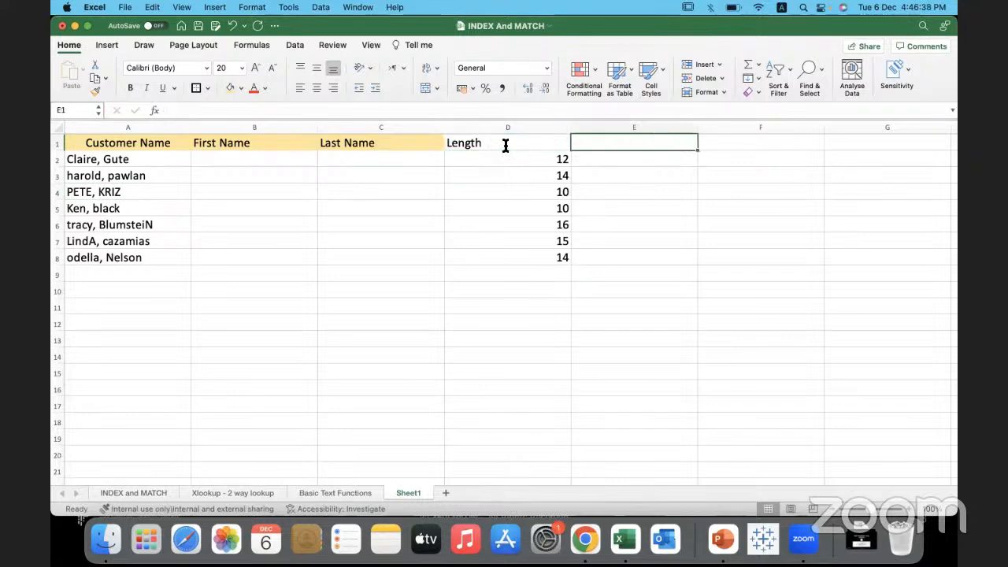
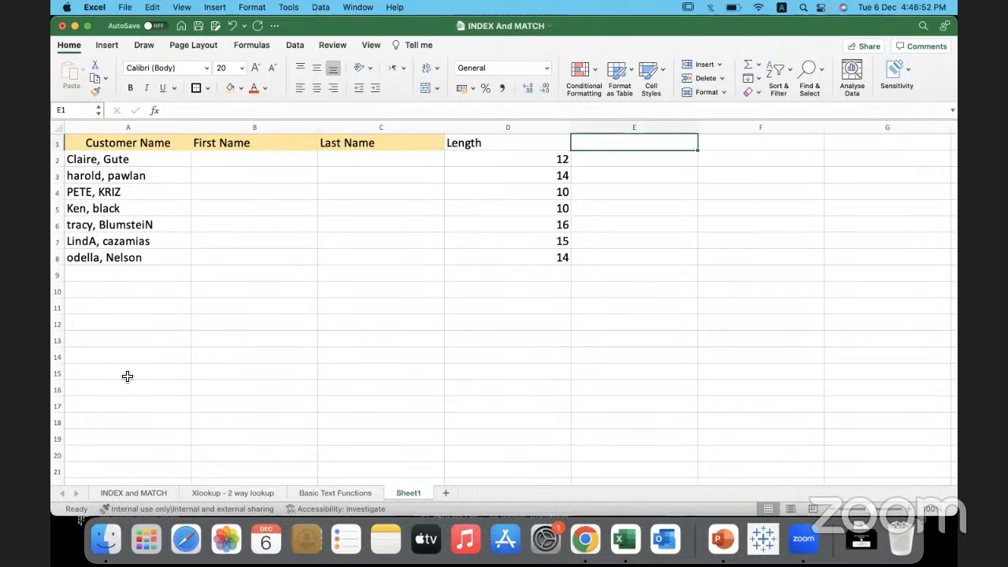
{"action": "type", "text": "Po"}
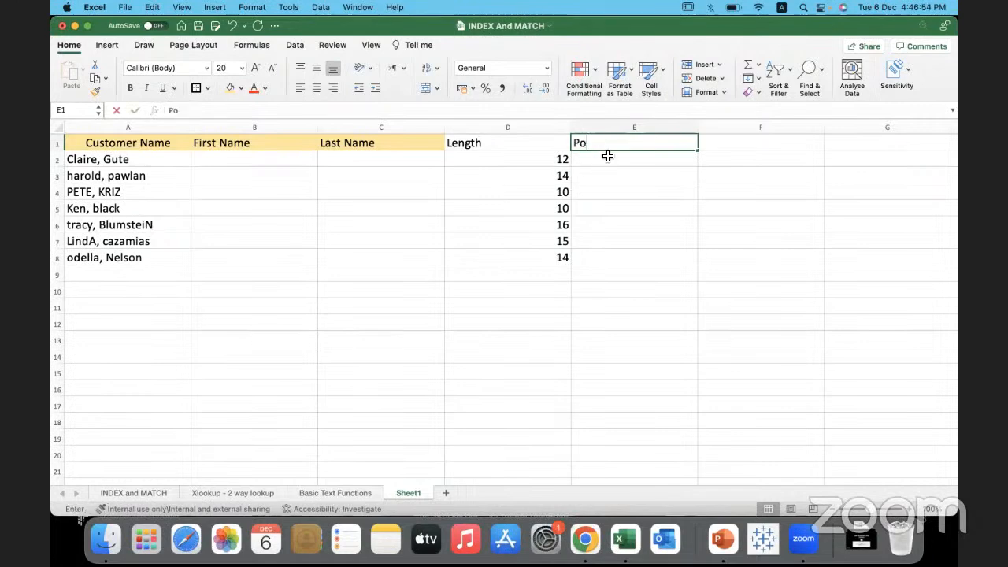
{"action": "type", "text": "sition of the ,"}
{"action": "key", "text": "Return"}
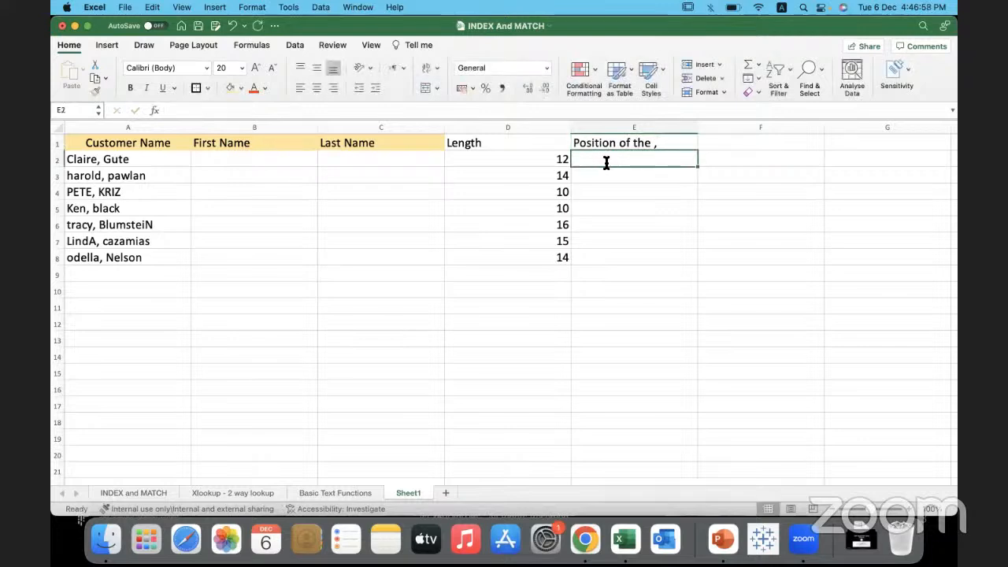
- Enter =FIND(",",A2) in E2 to locate the comma in each customer name, and fill the formula down to E8
{"action": "type", "text": "=find"}
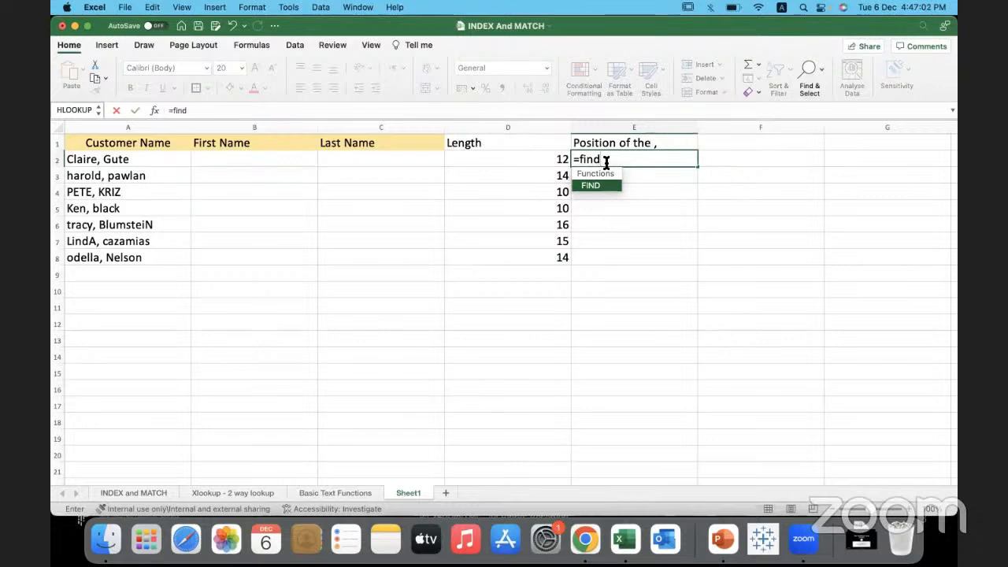
{"action": "type", "text": "("}
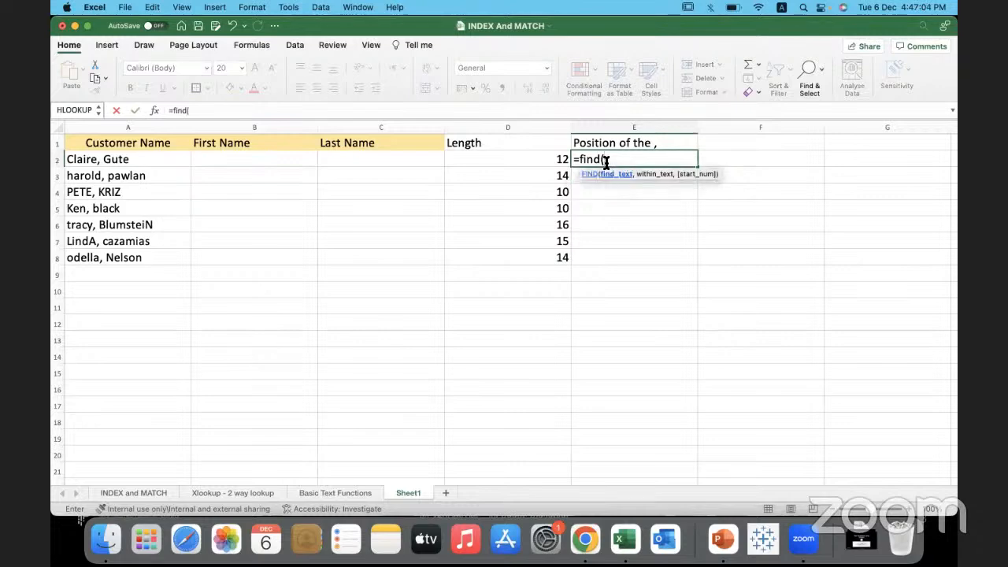
{"action": "type", "text": "\""}
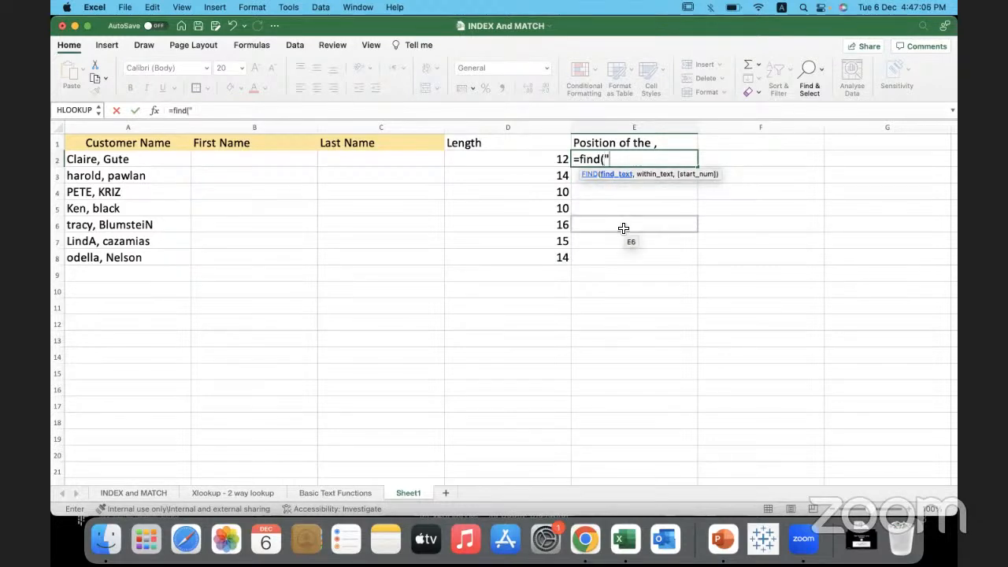
{"action": "type", "text": ",\","}
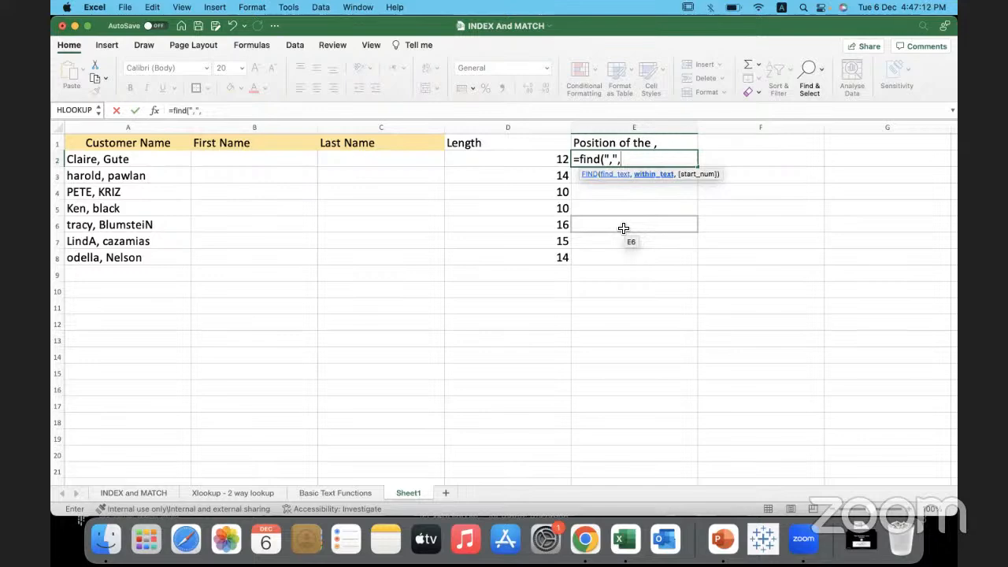
{"action": "left_click", "coordinate": [162, 160]}
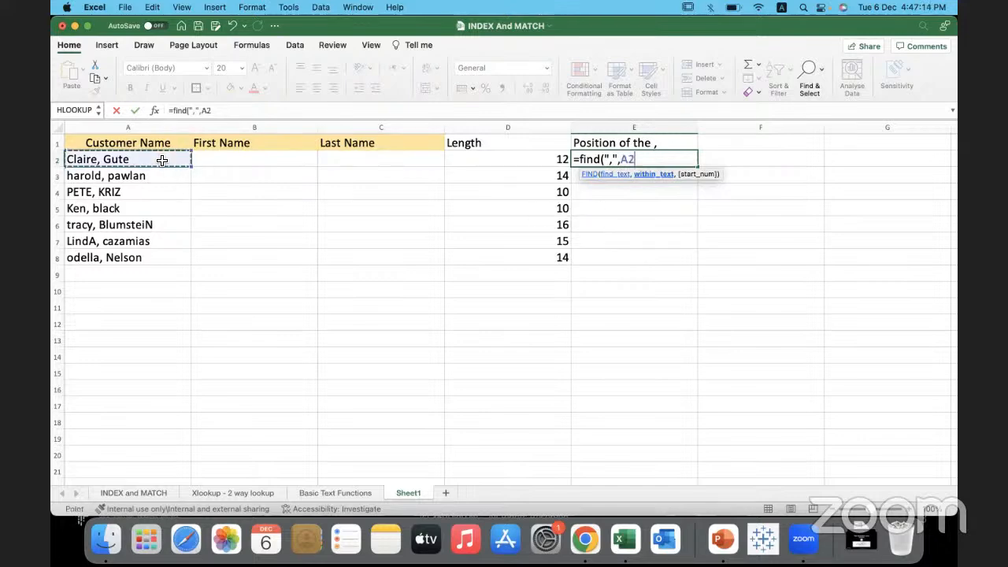
{"action": "type", "text": ")"}
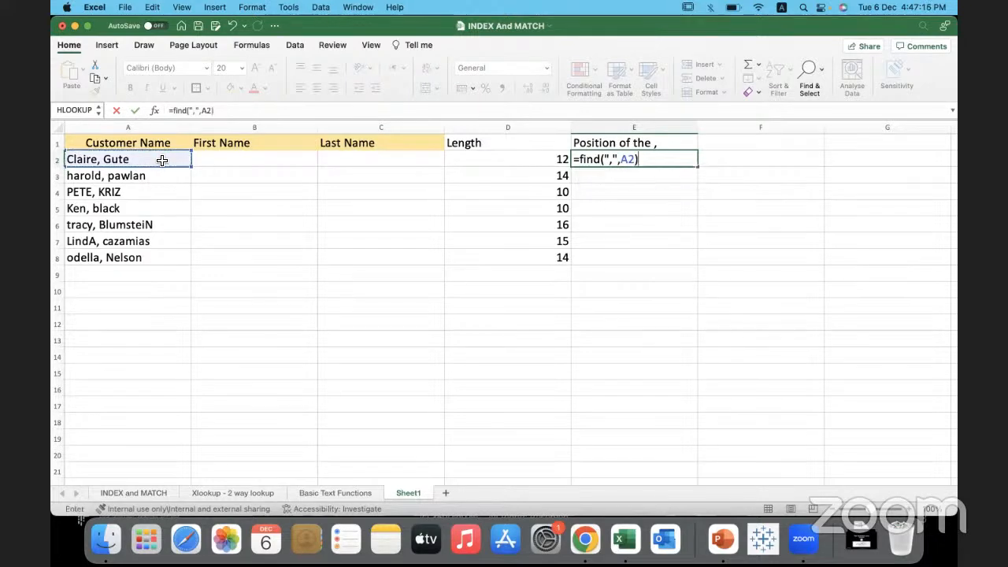
{"action": "key", "text": "Return"}
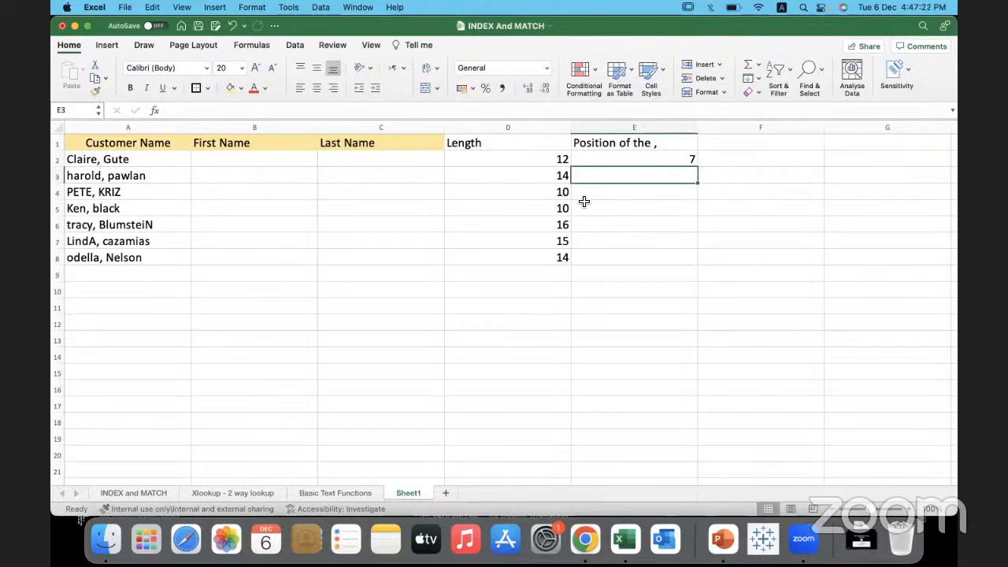
{"action": "left_click", "coordinate": [678, 161]}
{"action": "left_click_drag", "start_coordinate": [695, 167], "coordinate": [697, 262]}
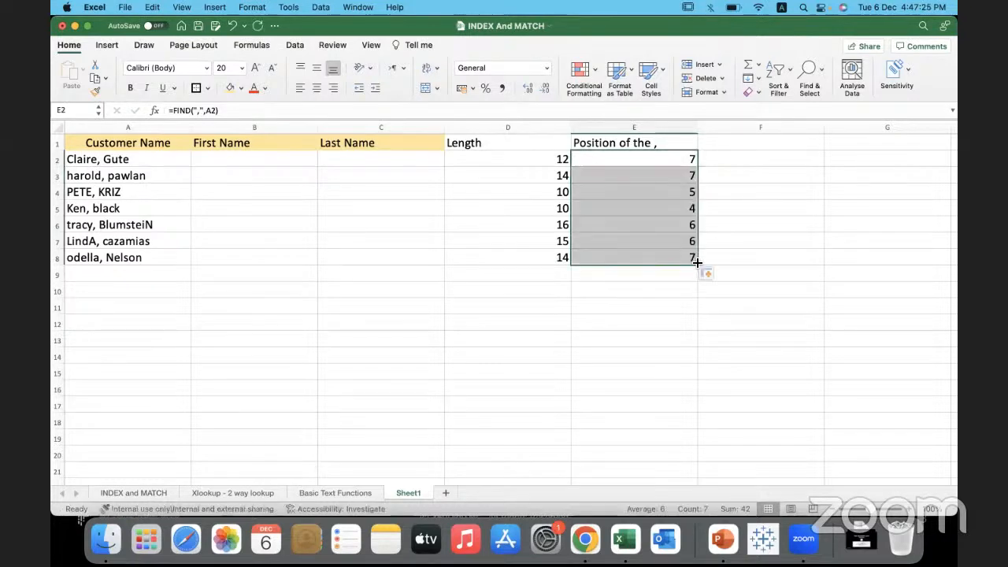
- Check the comma positions in column E against the customer names in column A and the lengths in column D
{"action": "left_click", "coordinate": [627, 260]}
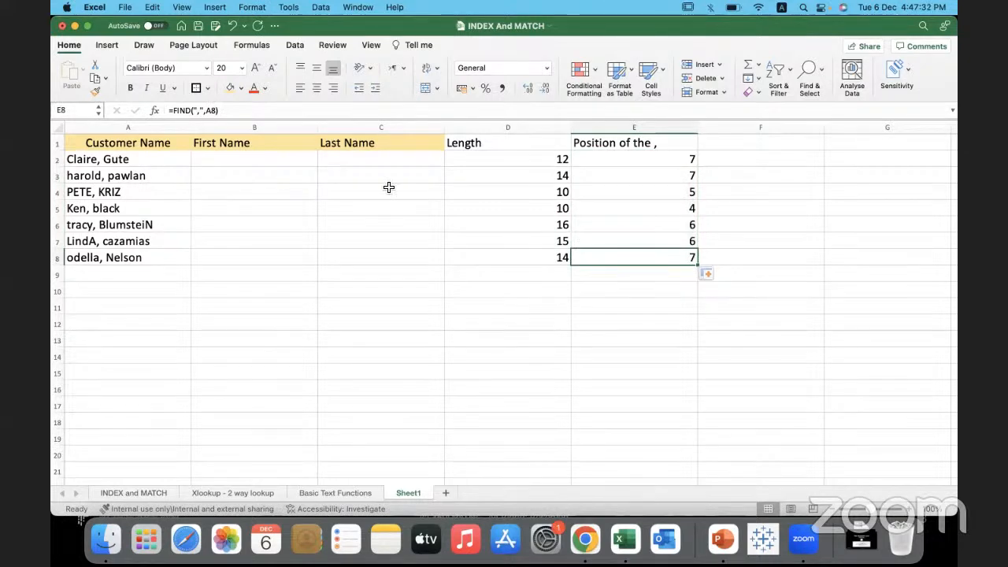
{"action": "left_click_drag", "start_coordinate": [185, 162], "coordinate": [182, 259]}
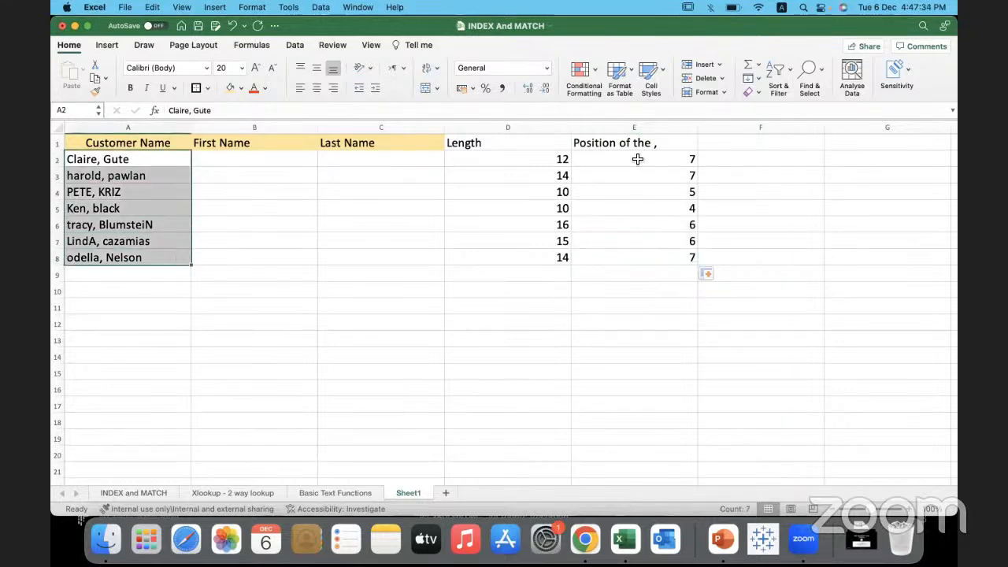
{"action": "left_click", "coordinate": [666, 156]}
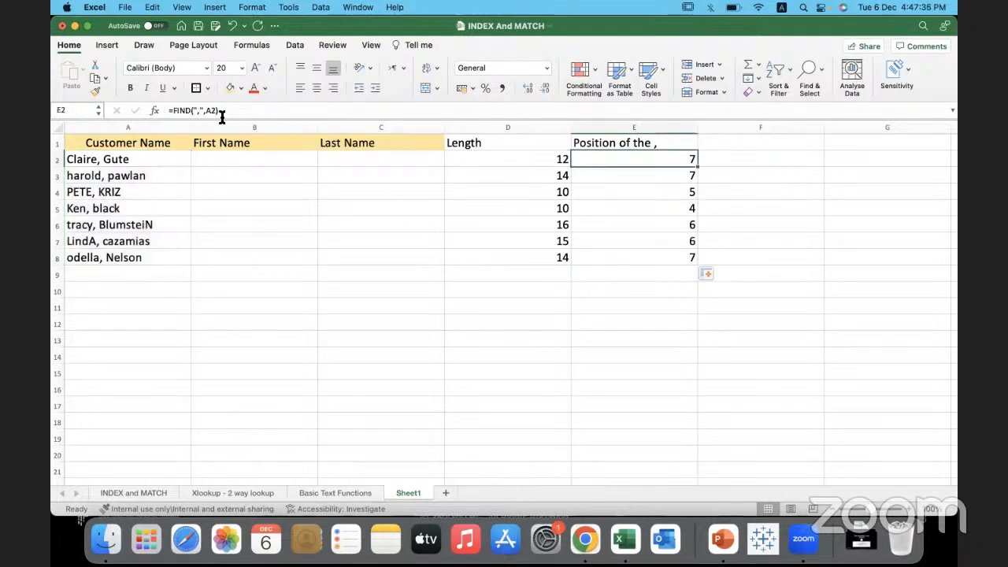
{"action": "left_click", "coordinate": [603, 193]}
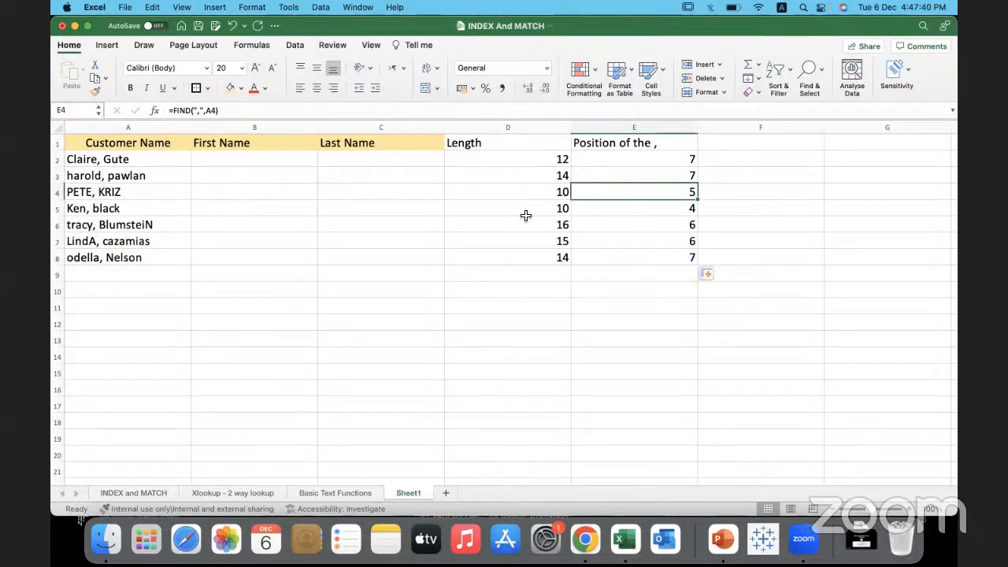
{"action": "left_click", "coordinate": [615, 208]}
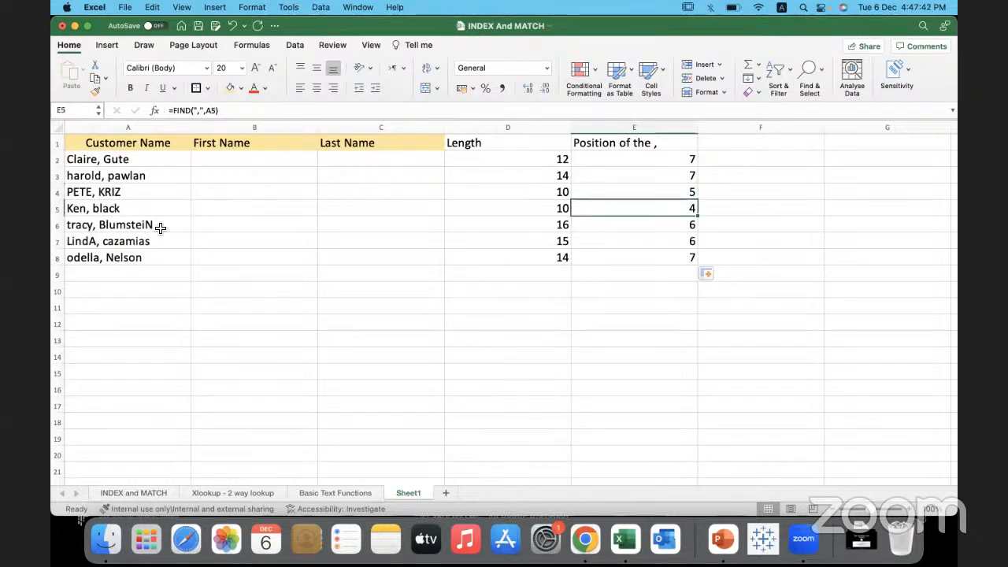
{"action": "left_click", "coordinate": [667, 225]}
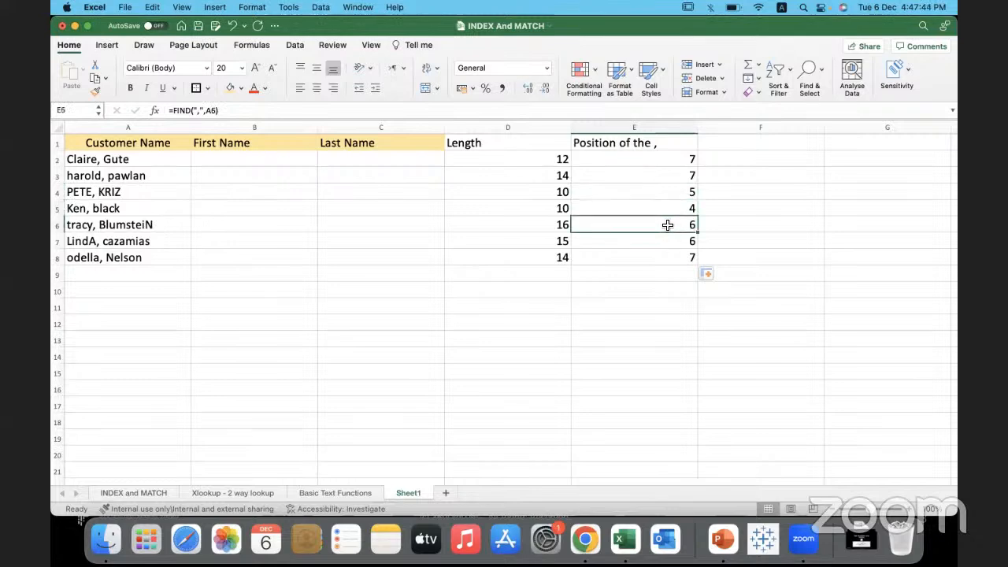
{"action": "left_click", "coordinate": [650, 261]}
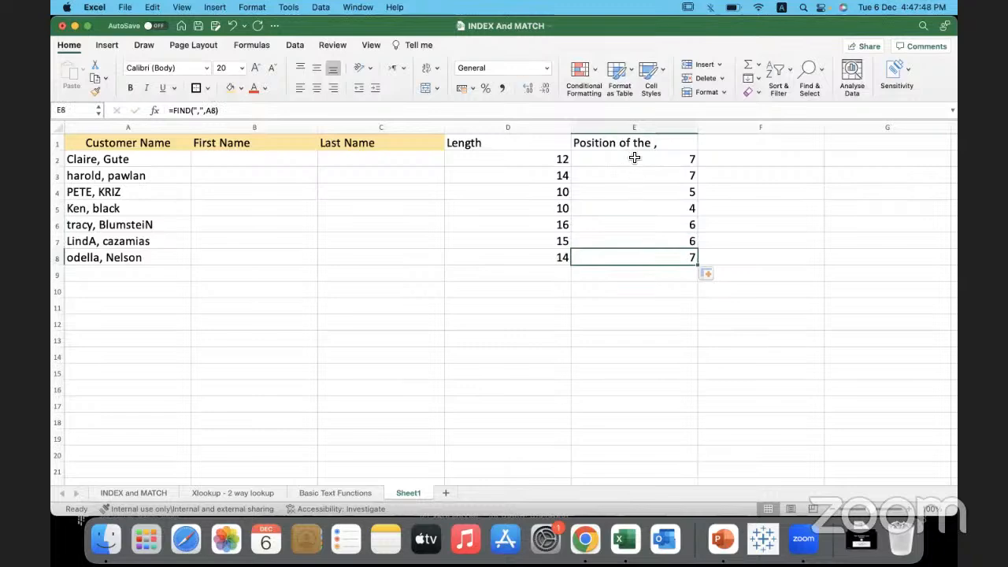
{"action": "left_click_drag", "start_coordinate": [636, 157], "coordinate": [630, 244]}
{"action": "left_click_drag", "start_coordinate": [519, 161], "coordinate": [519, 236]}
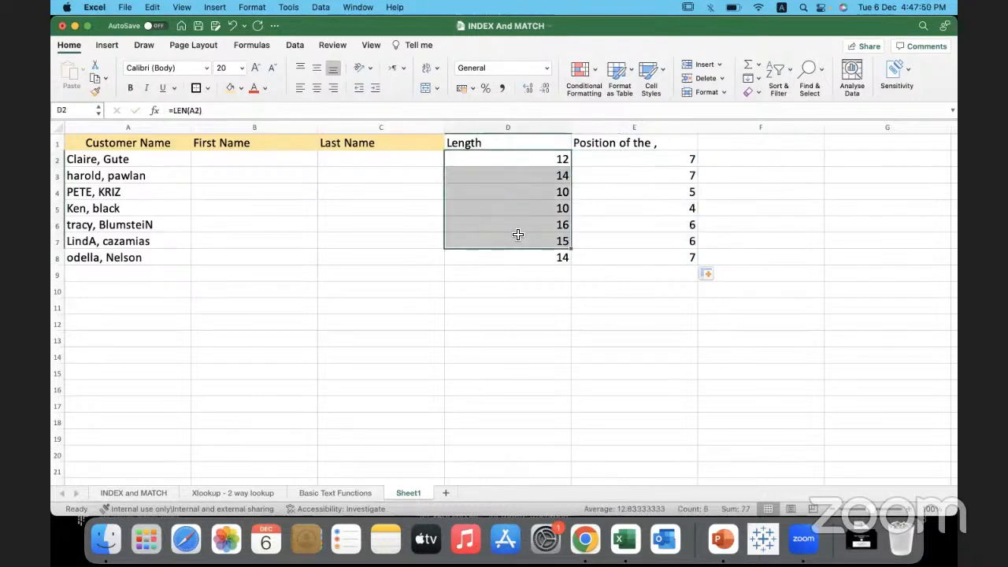
- Enter =LEFT(A2,E2) in B2 under First Name and fill the formula down to B8
{"action": "left_click", "coordinate": [292, 161]}
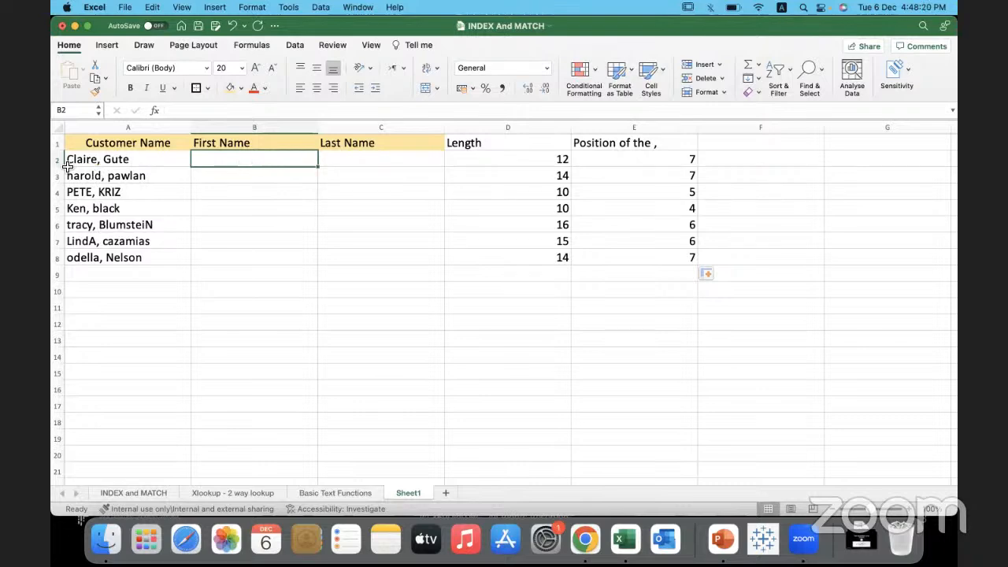
{"action": "type", "text": "=left("}
{"action": "left_click", "coordinate": [141, 163]}
{"action": "type", "text": ","}
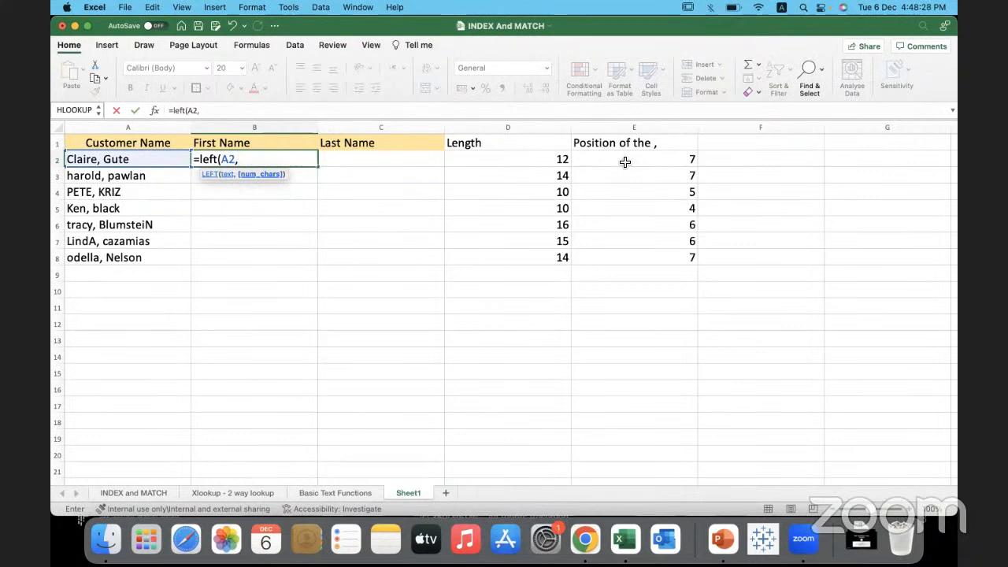
{"action": "left_click", "coordinate": [624, 162]}
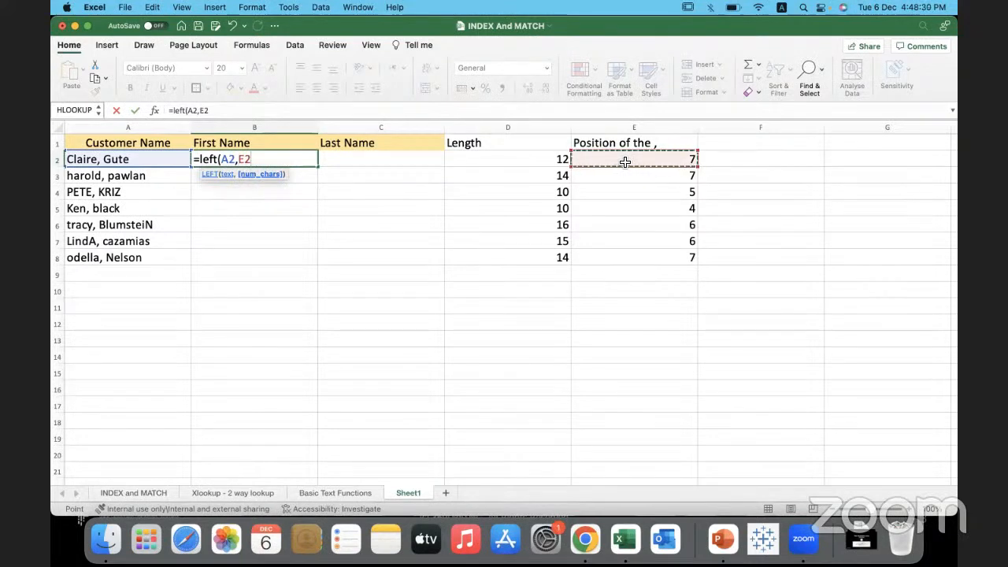
{"action": "type", "text": ")"}
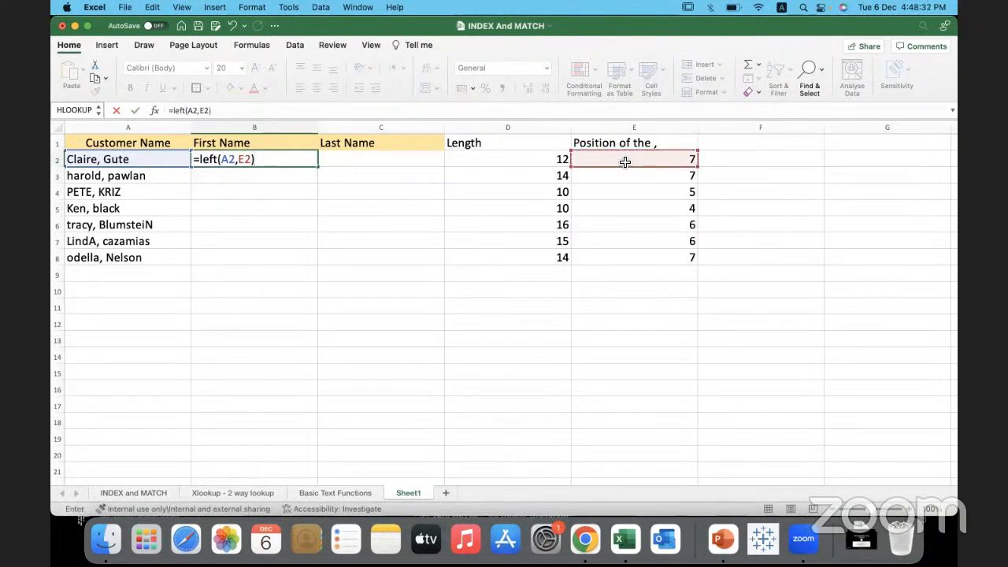
{"action": "key", "text": "Return"}
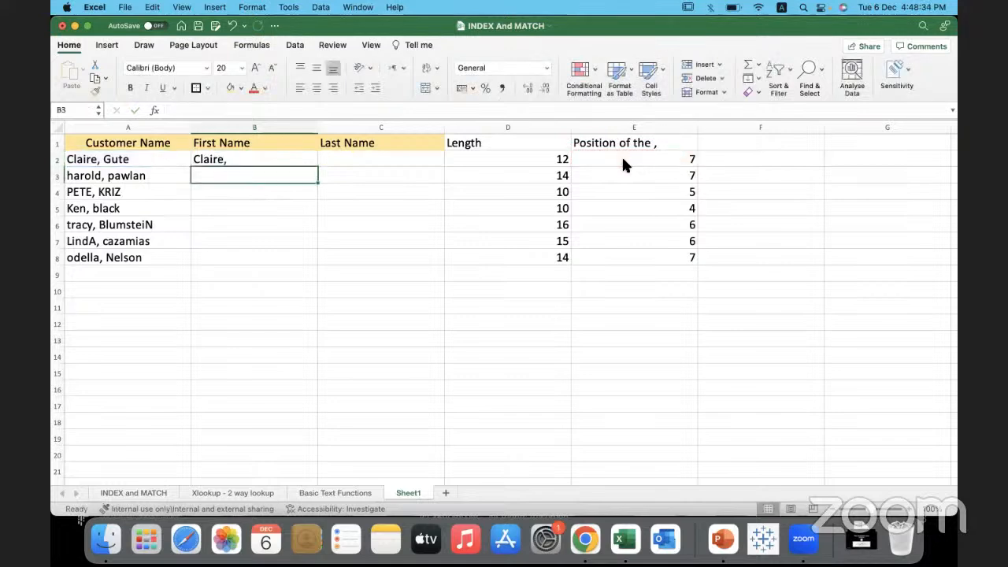
{"action": "left_click", "coordinate": [300, 162]}
{"action": "left_click_drag", "start_coordinate": [317, 167], "coordinate": [318, 267]}
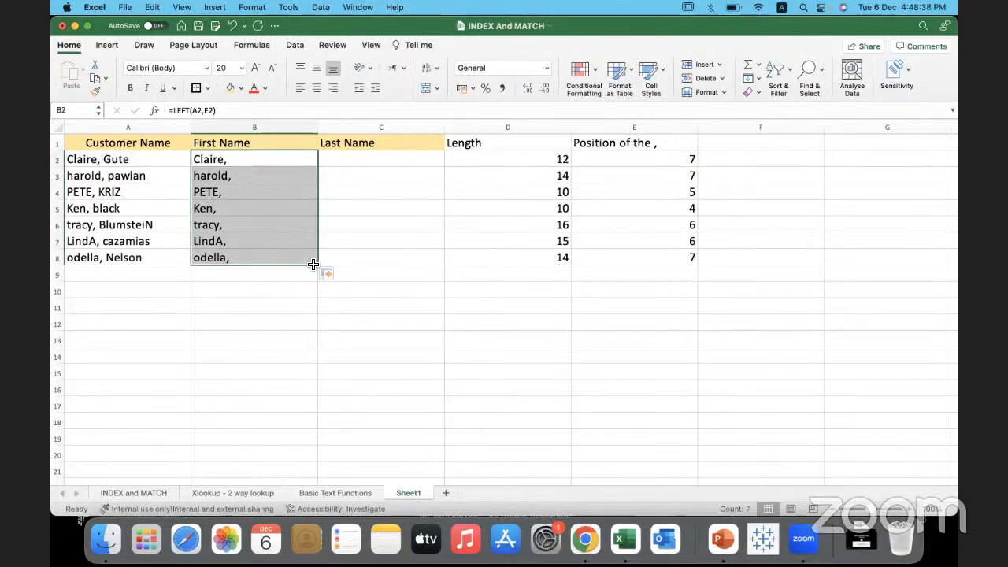
- Change the B2 formula to =LEFT(A2,E2-1) to exclude the comma, and refill it down to B8
{"action": "double_click", "coordinate": [250, 163]}
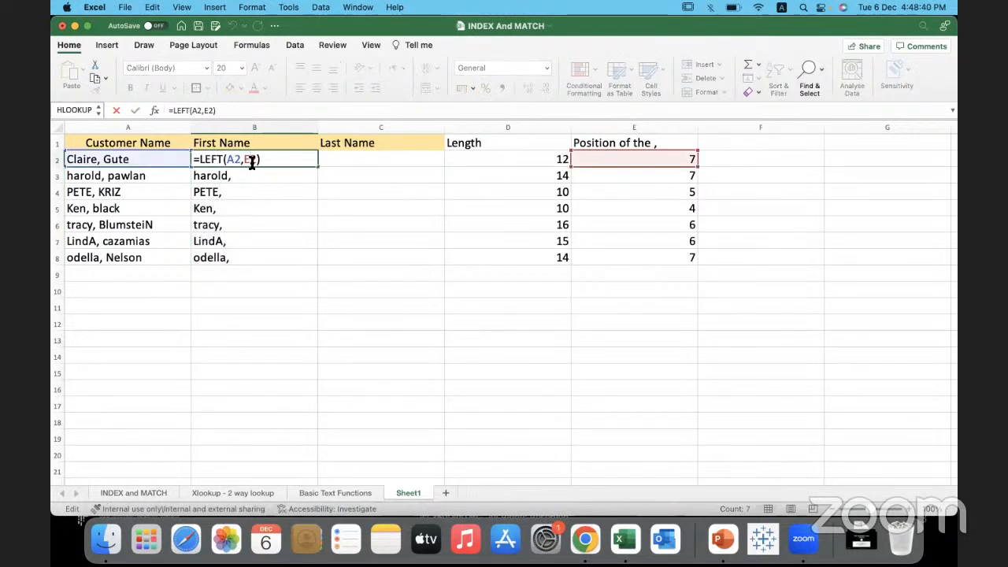
{"action": "type", "text": "-1"}
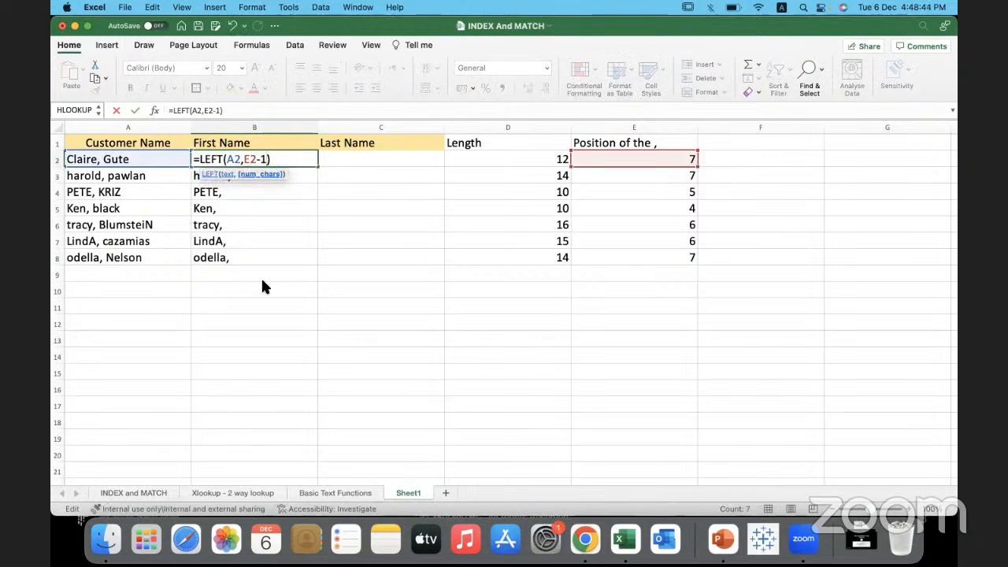
{"action": "key", "text": "Return"}
{"action": "left_click", "coordinate": [299, 160]}
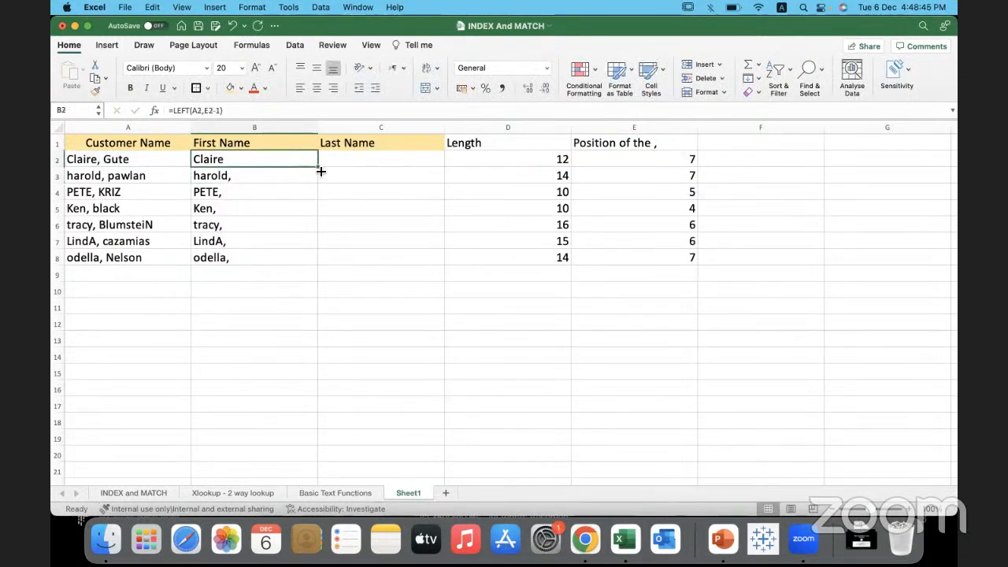
{"action": "left_click_drag", "start_coordinate": [319, 167], "coordinate": [315, 269]}
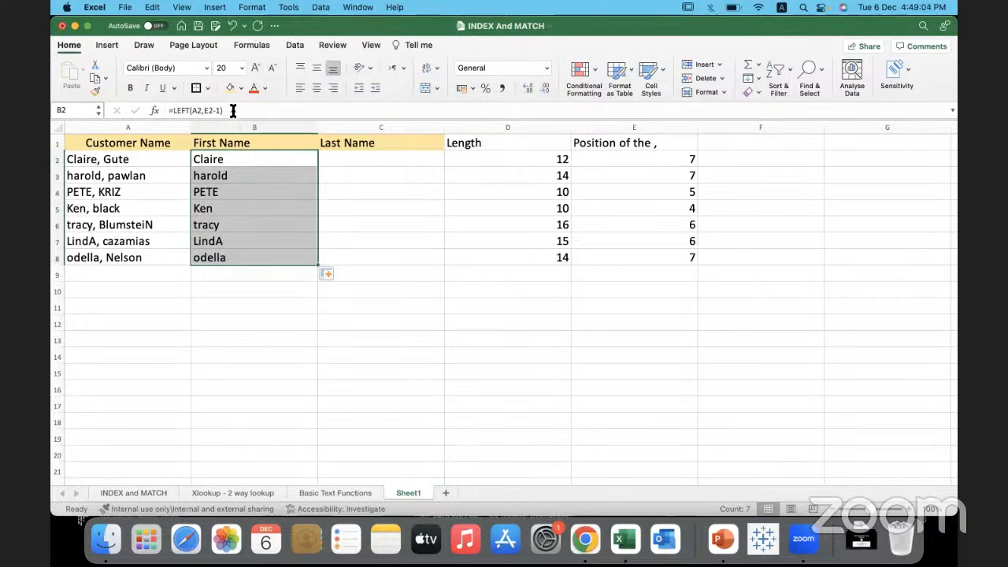
- Enter =RIGHT(A2,D2-E2) in C2 under Last Name and fill the formula down to C8
{"action": "left_click", "coordinate": [345, 165]}
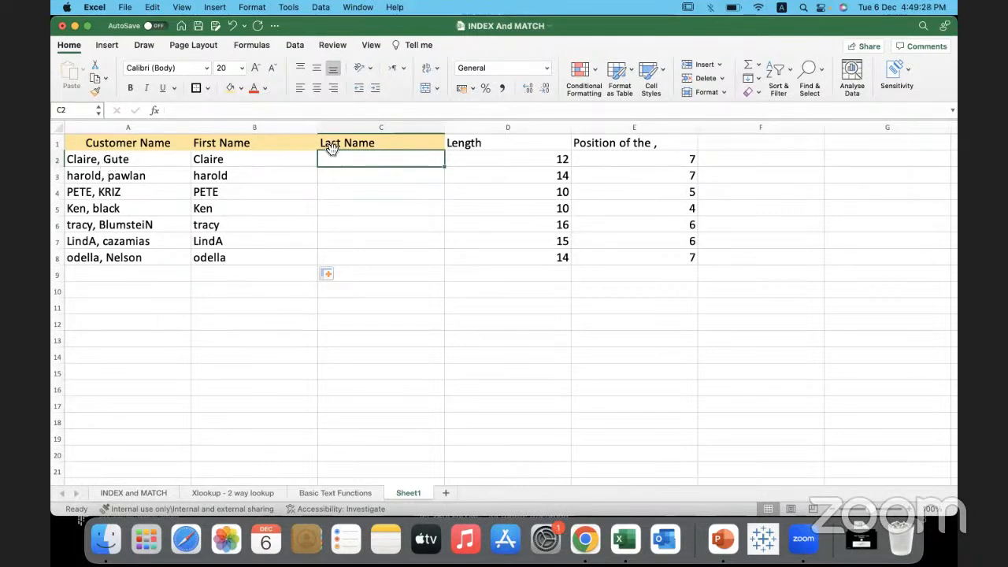
{"action": "type", "text": "=ri"}
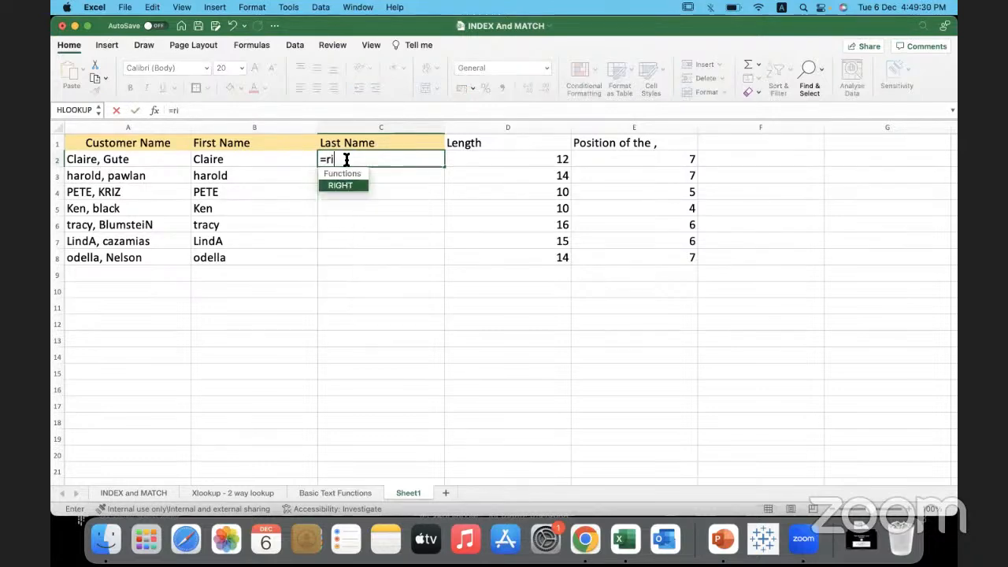
{"action": "type", "text": "gh"}
{"action": "double_click", "coordinate": [347, 185]}
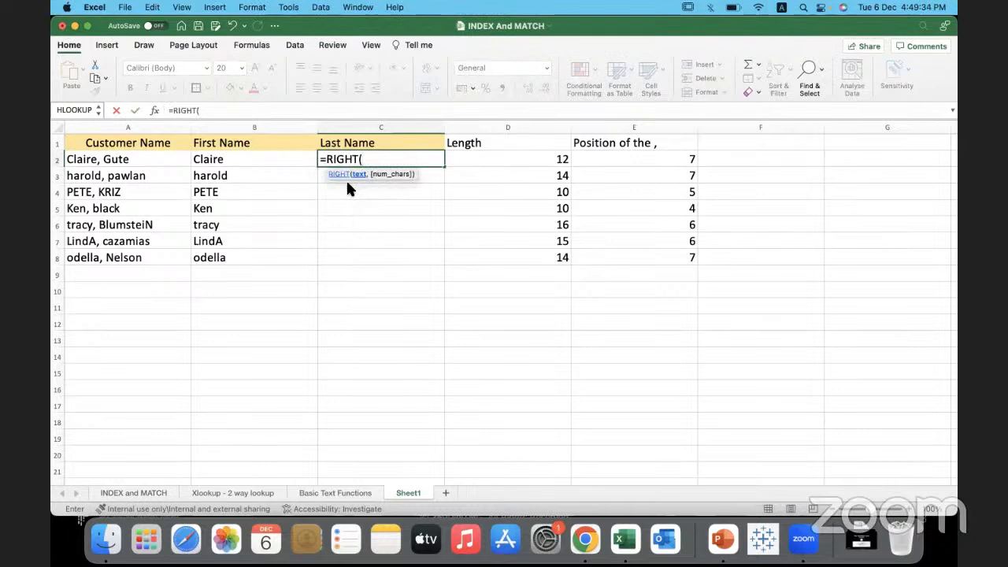
{"action": "left_click", "coordinate": [166, 162]}
{"action": "type", "text": ","}
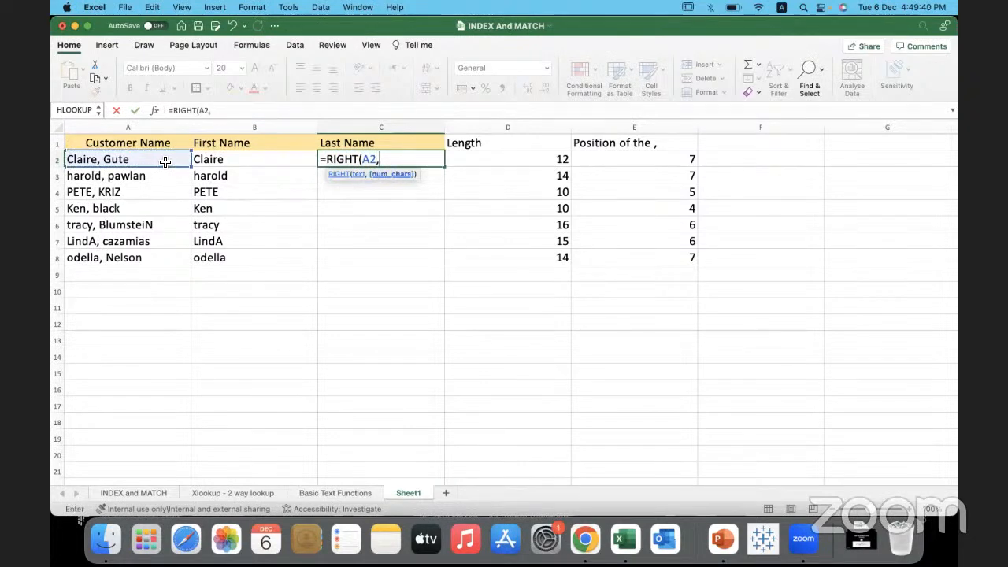
{"action": "left_click", "coordinate": [499, 158]}
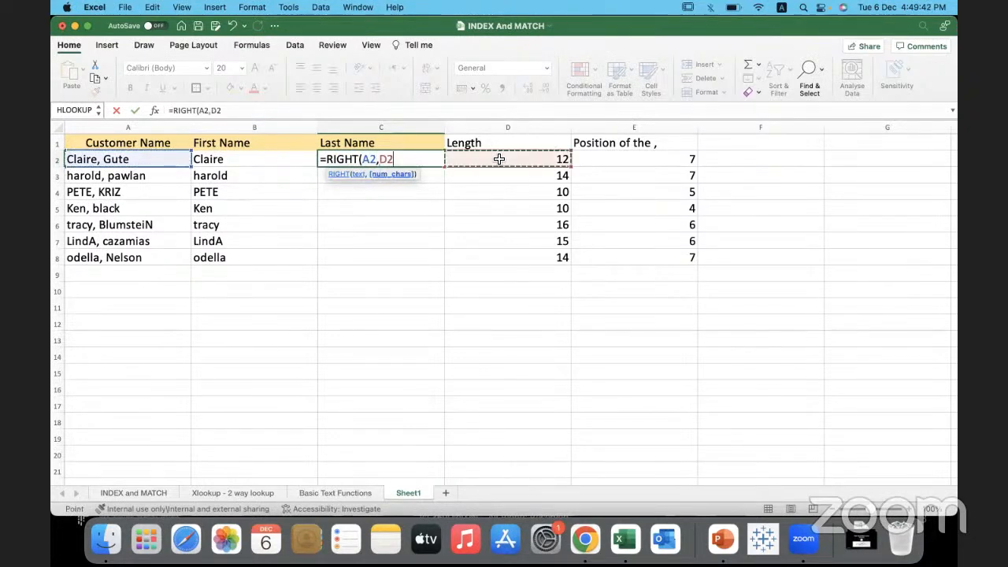
{"action": "type", "text": "-"}
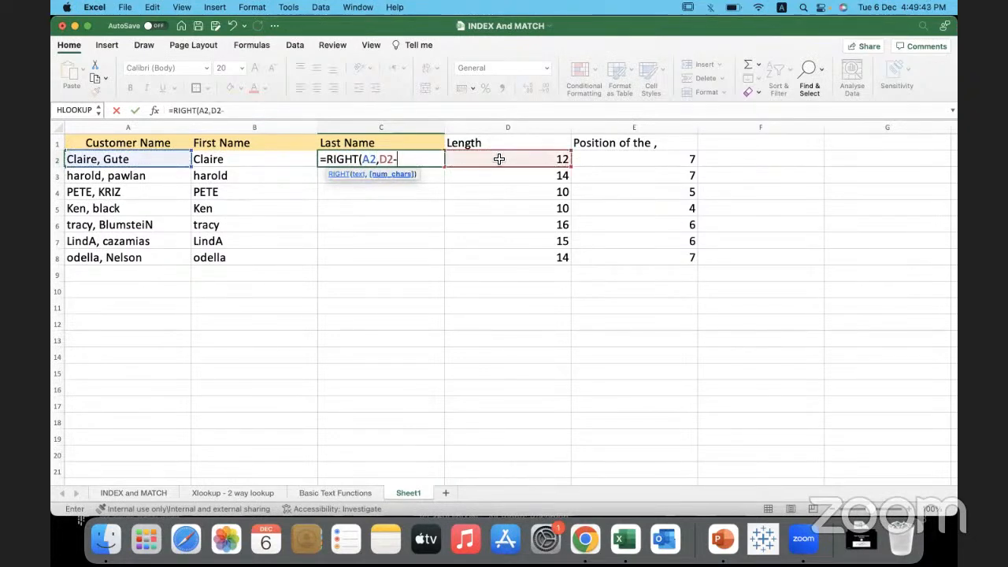
{"action": "left_click", "coordinate": [609, 165]}
{"action": "type", "text": ")"}
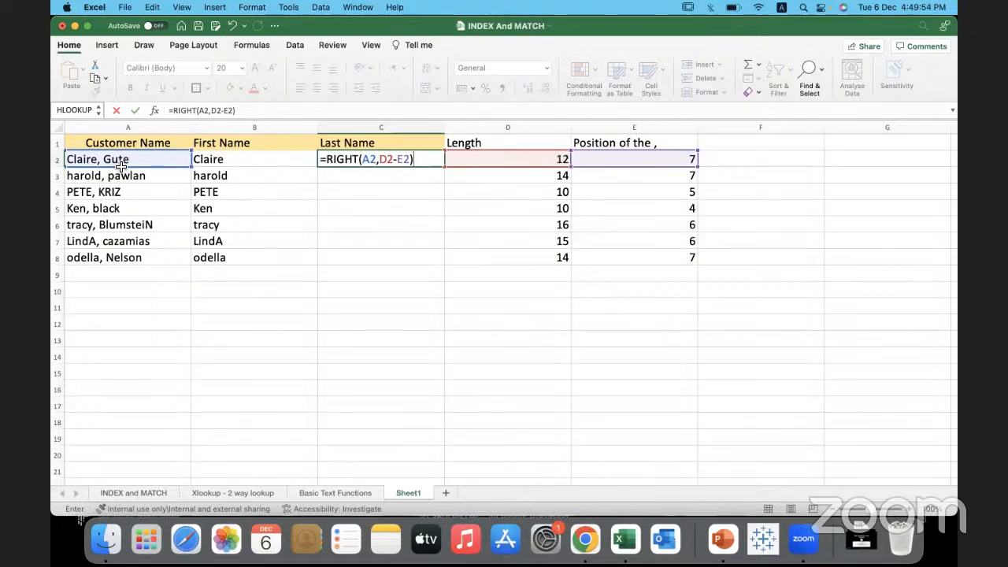
{"action": "key", "text": "Return"}
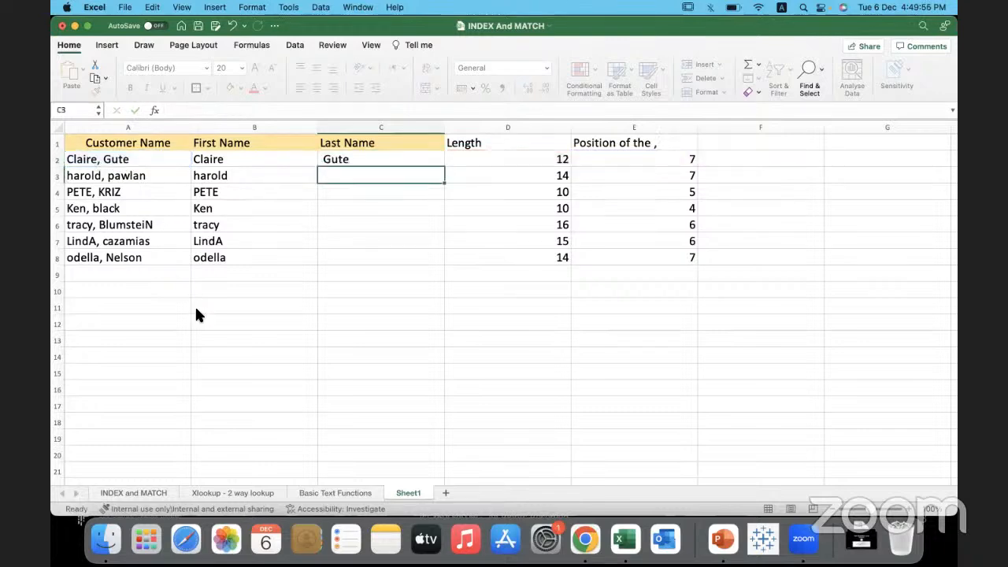
{"action": "left_click", "coordinate": [378, 159]}
{"action": "left_click_drag", "start_coordinate": [445, 168], "coordinate": [438, 263]}
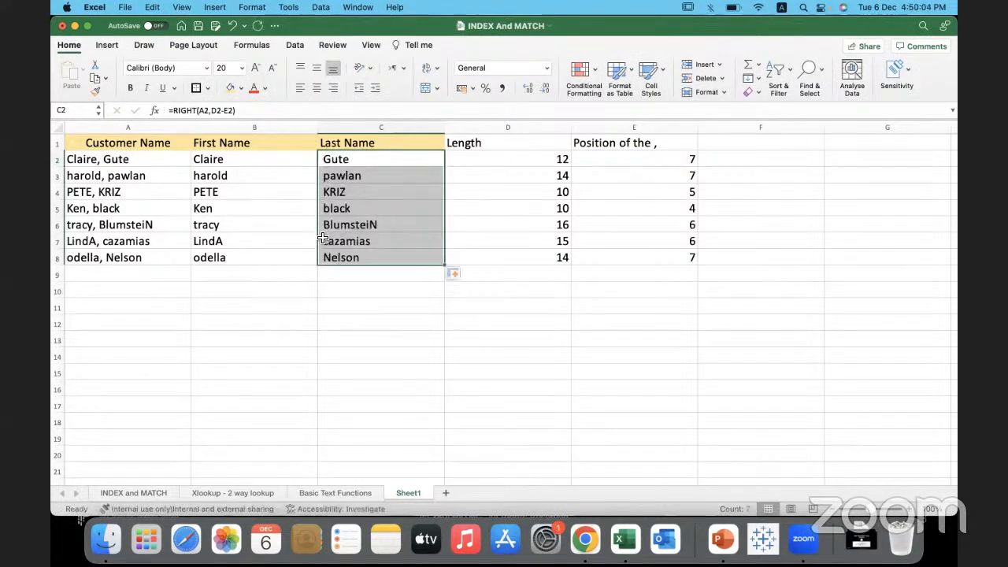
- Wrap the C2 formula in TRIM as =TRIM(RIGHT(A2,D2-E2)) to remove the leading space from the last name
{"action": "left_click", "coordinate": [359, 163]}
{"action": "left_click", "coordinate": [509, 163]}
{"action": "left_click", "coordinate": [600, 159]}
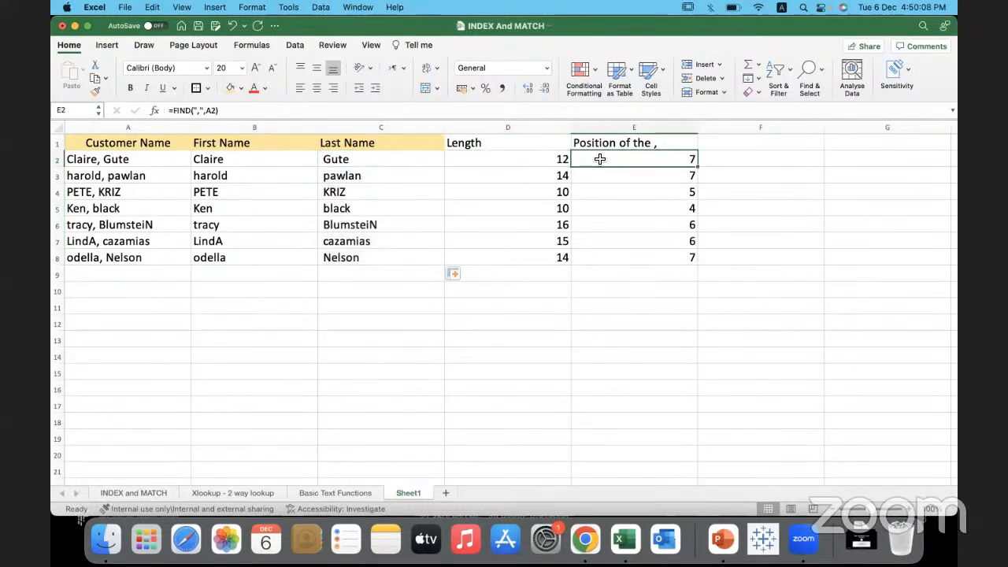
{"action": "left_click", "coordinate": [165, 162]}
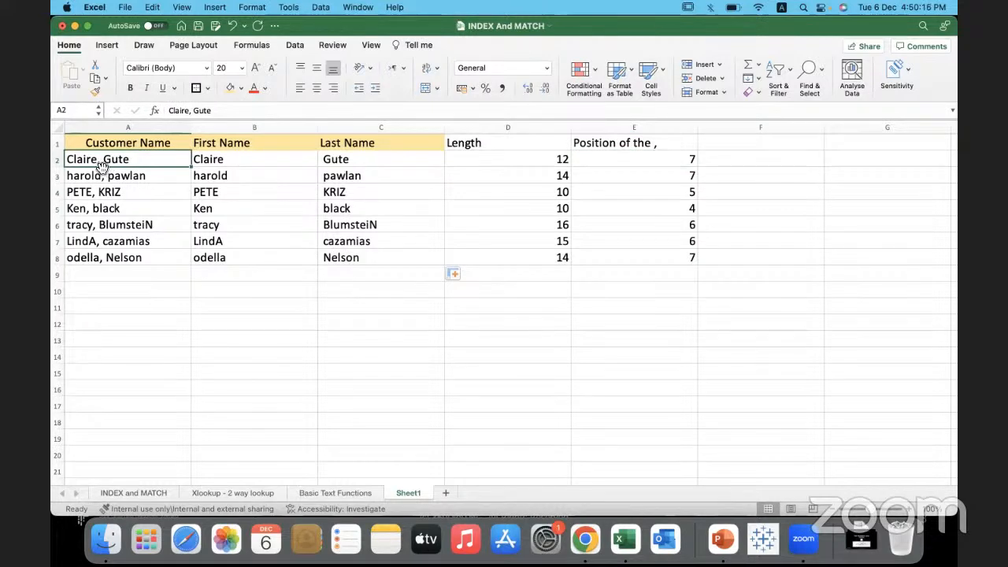
{"action": "left_click", "coordinate": [378, 163]}
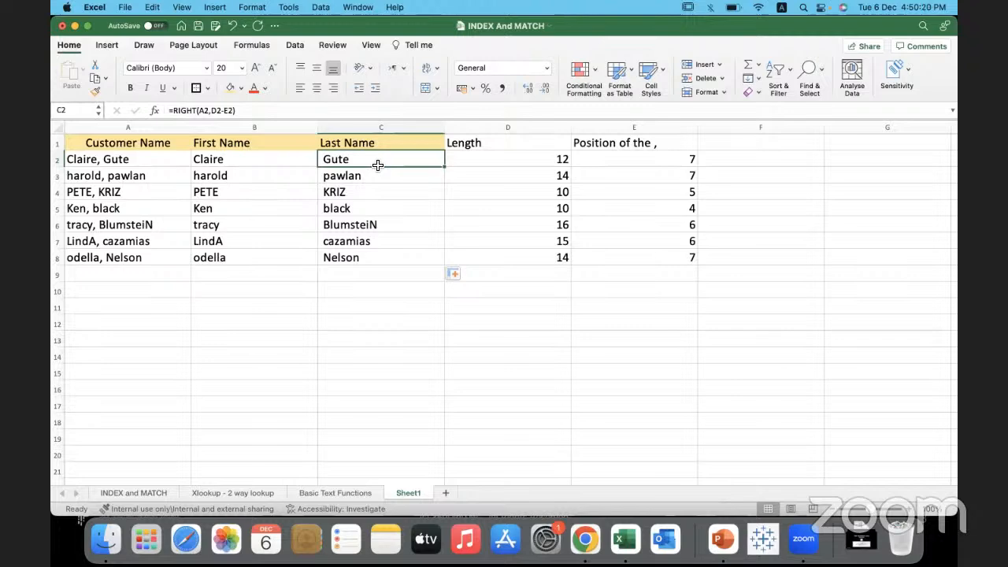
{"action": "left_click", "coordinate": [173, 110]}
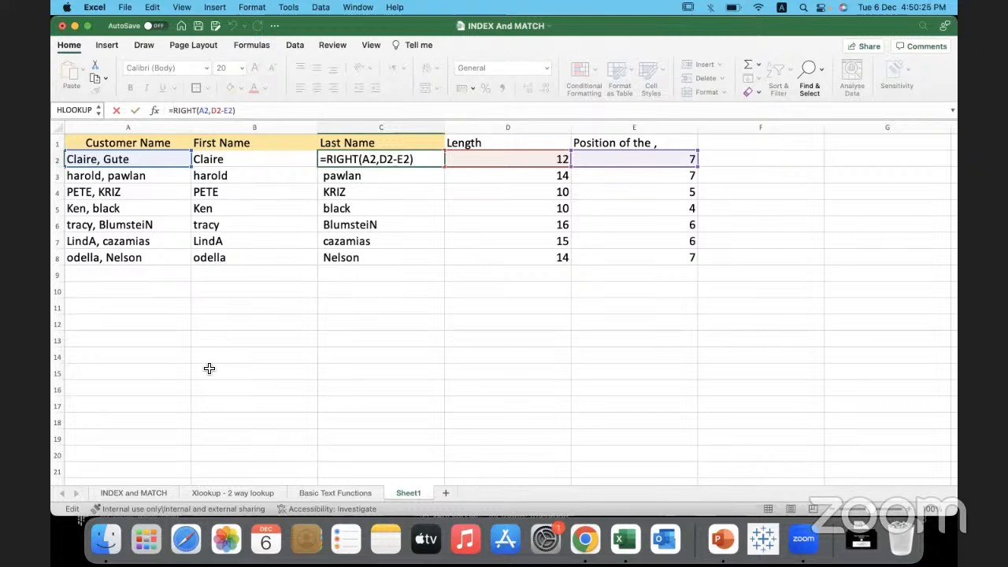
{"action": "type", "text": "("}
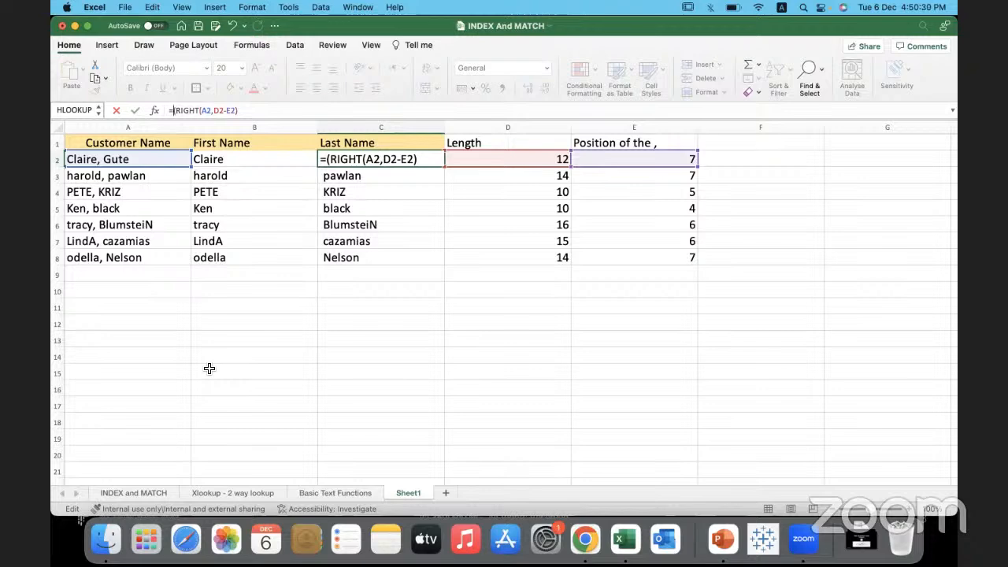
{"action": "type", "text": "TRI"}
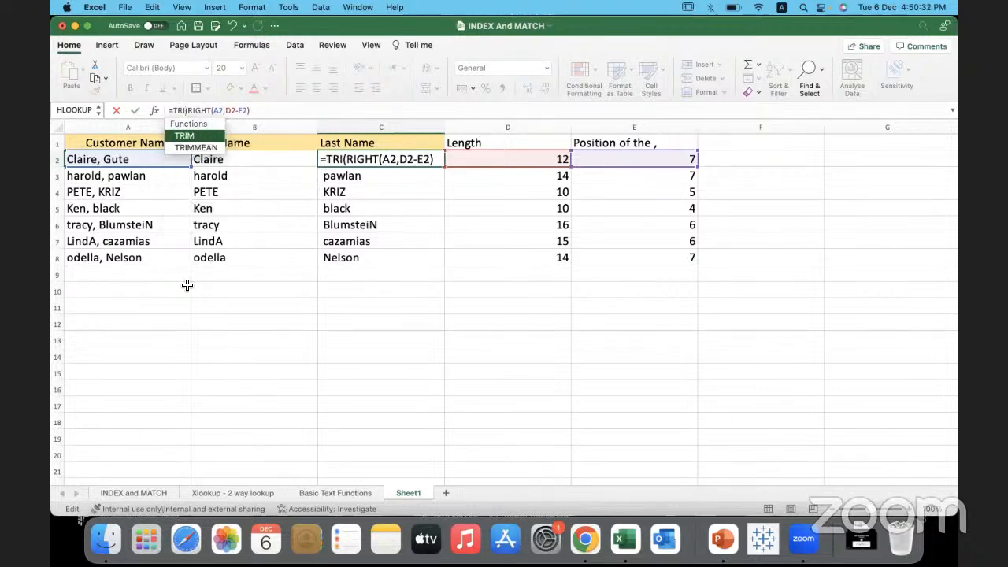
{"action": "double_click", "coordinate": [212, 140]}
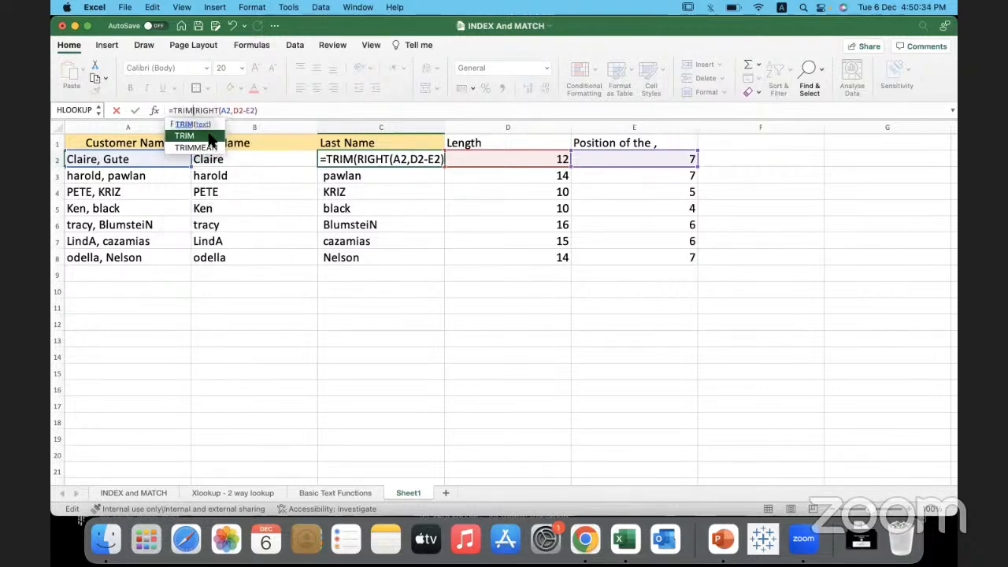
{"action": "left_click", "coordinate": [275, 106]}
{"action": "type", "text": ")"}
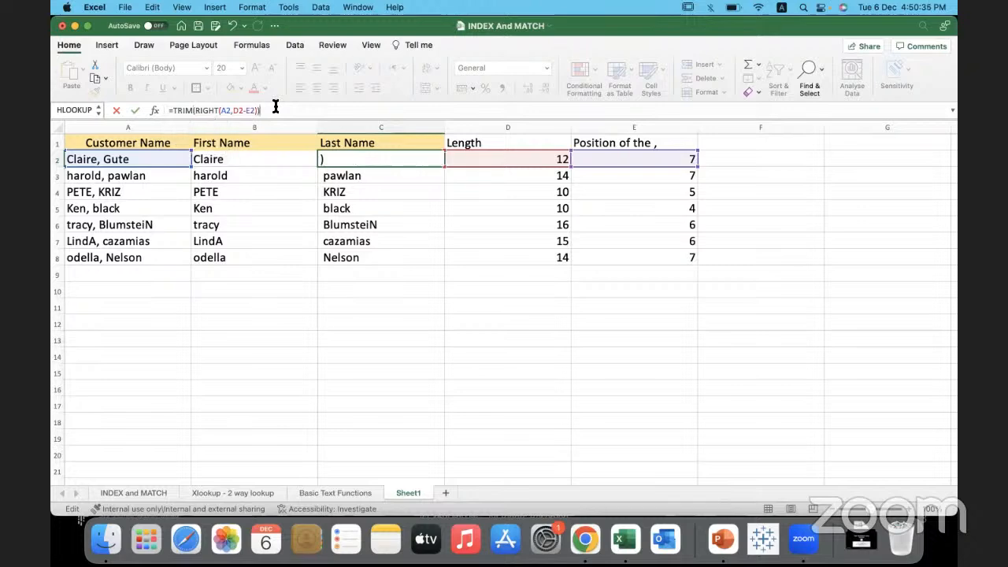
{"action": "key", "text": "Return"}
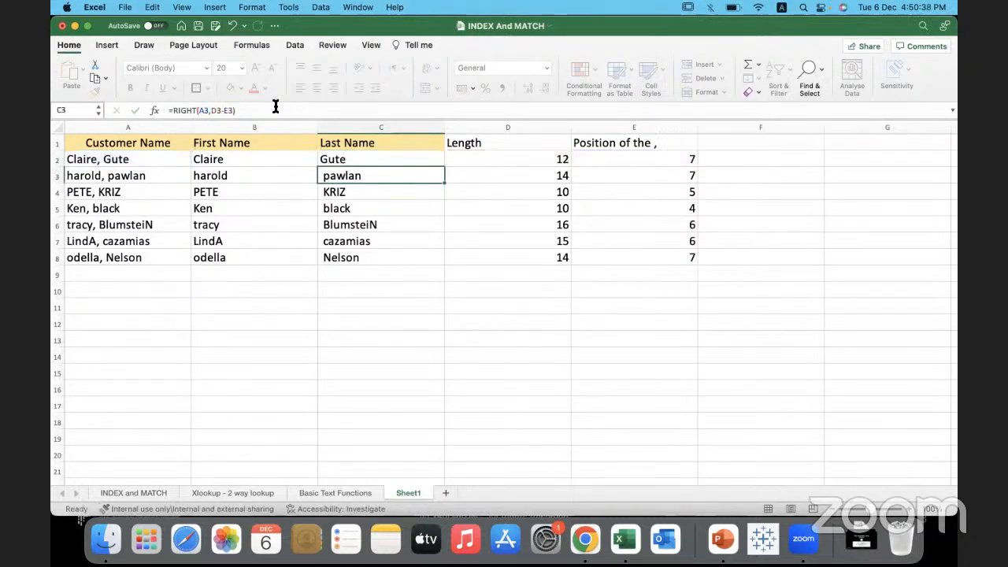
- Compare C2 with C3 and refill the TRIM formula from C2 down to C8
{"action": "left_click", "coordinate": [373, 158]}
{"action": "left_click_drag", "start_coordinate": [373, 158], "coordinate": [372, 175]}
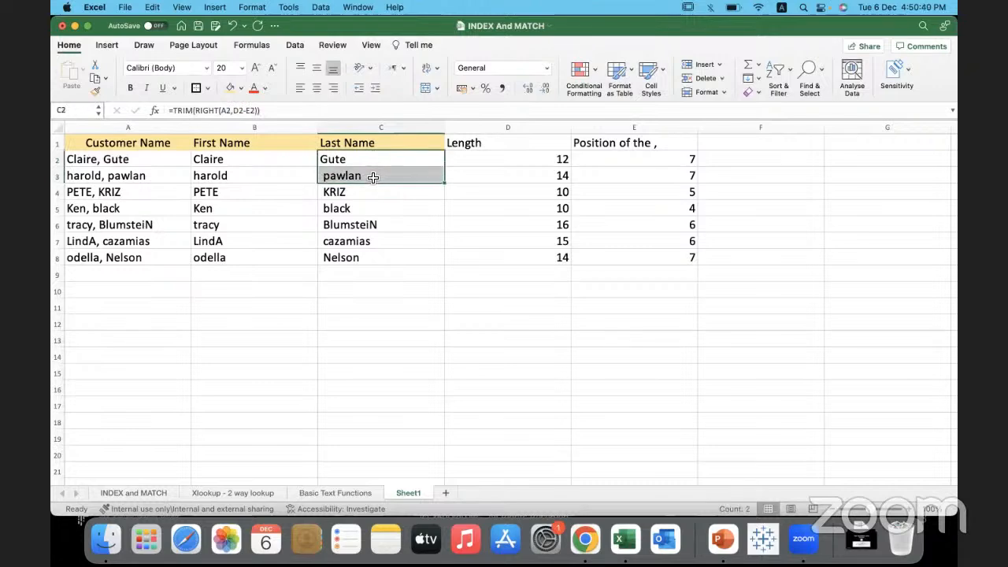
{"action": "left_click", "coordinate": [384, 160]}
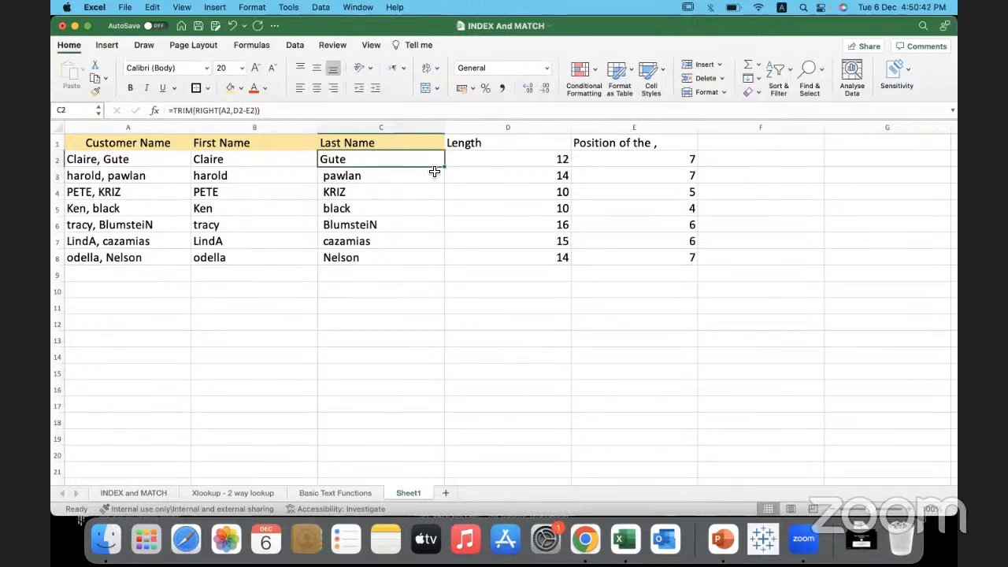
{"action": "left_click_drag", "start_coordinate": [445, 168], "coordinate": [441, 260]}
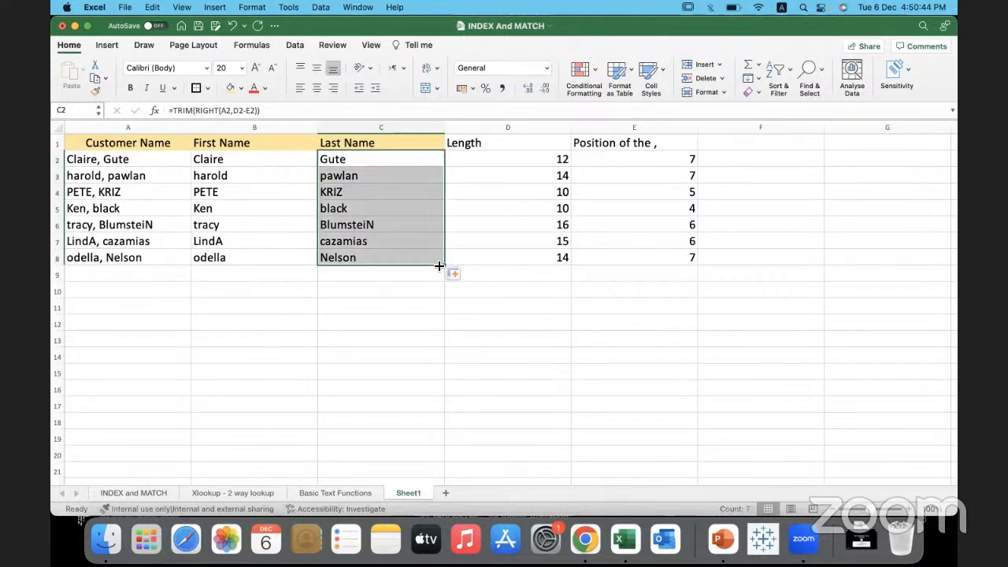
{"action": "left_click", "coordinate": [350, 323]}
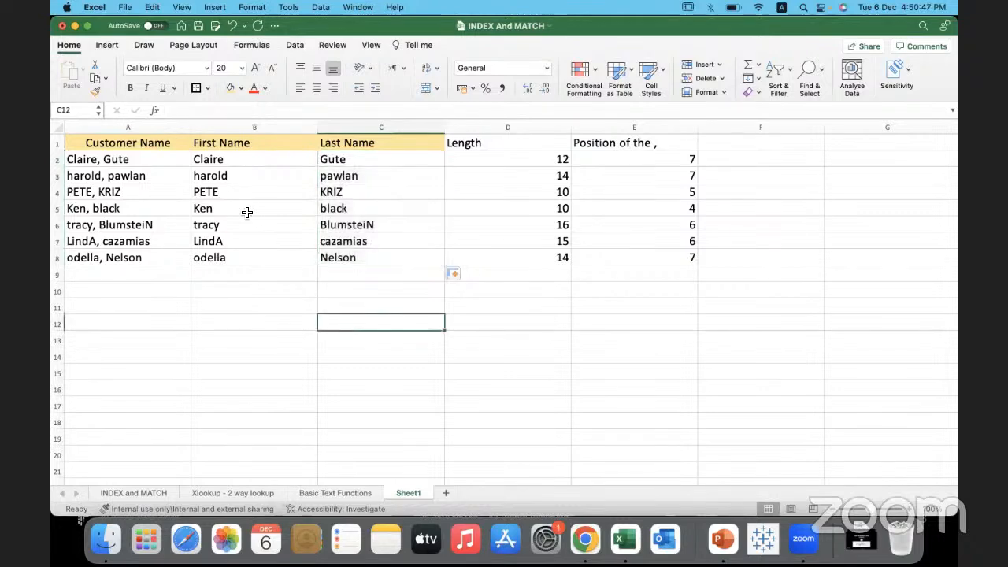
- Copy the Customer Name list with its header from A1:A8 to the area starting at A11
{"action": "left_click", "coordinate": [178, 128]}
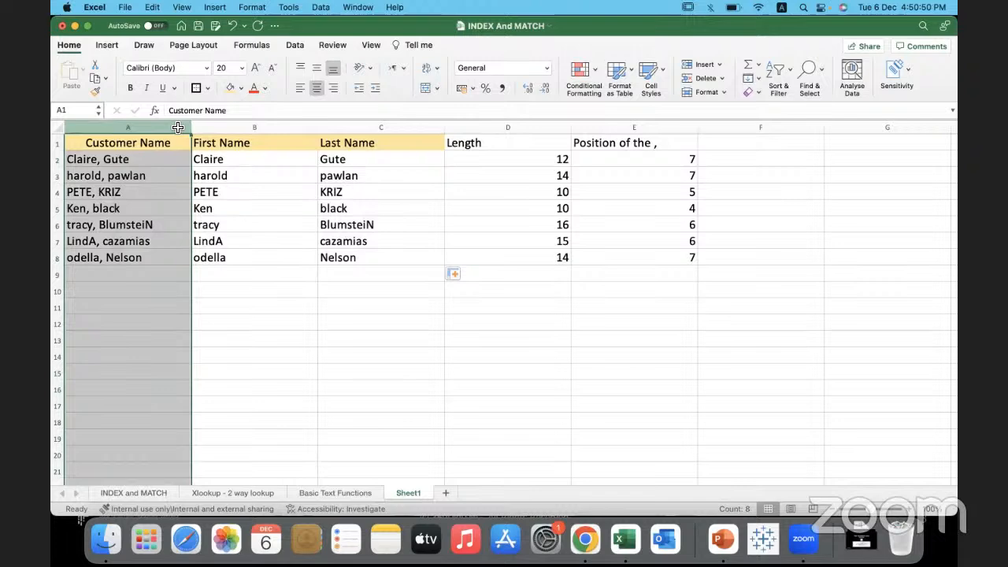
{"action": "left_click_drag", "start_coordinate": [257, 128], "coordinate": [358, 123]}
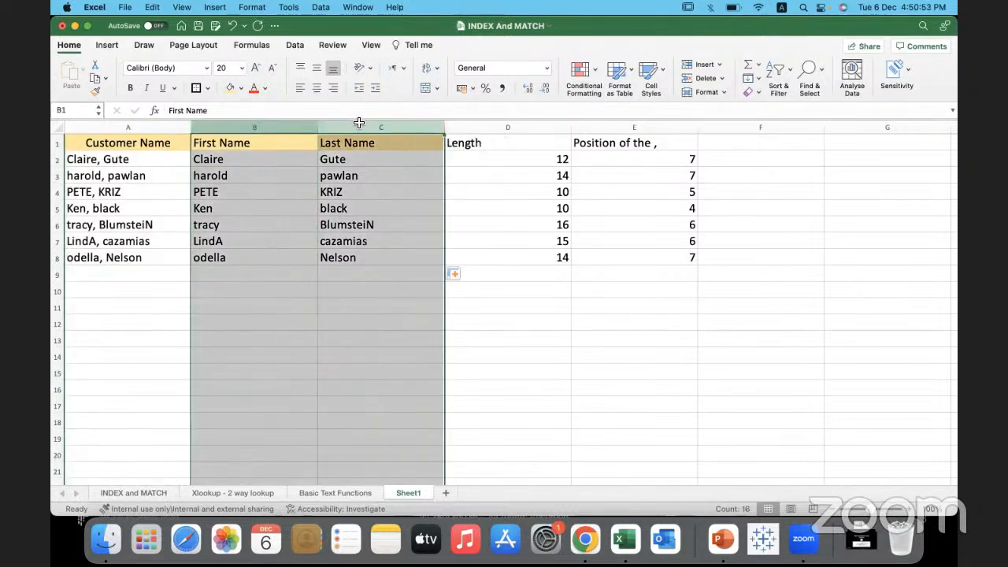
{"action": "left_click", "coordinate": [338, 310]}
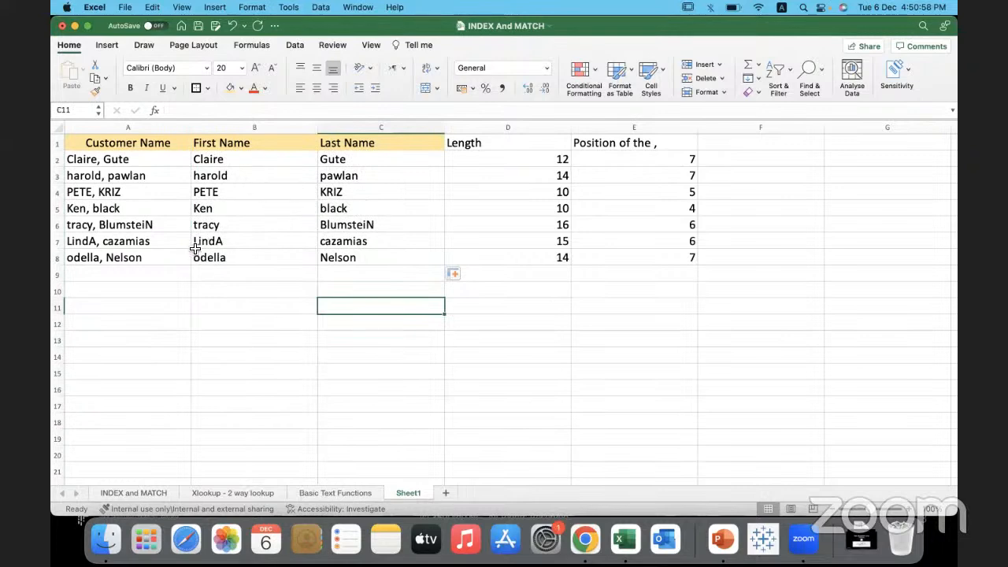
{"action": "left_click_drag", "start_coordinate": [168, 143], "coordinate": [168, 254]}
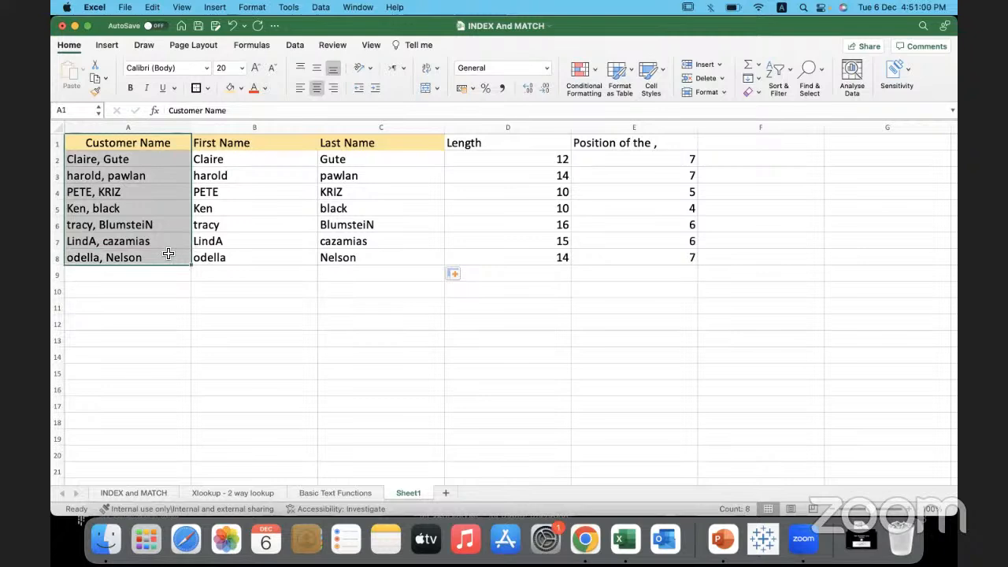
{"action": "key", "text": "super+c"}
{"action": "left_click", "coordinate": [140, 307]}
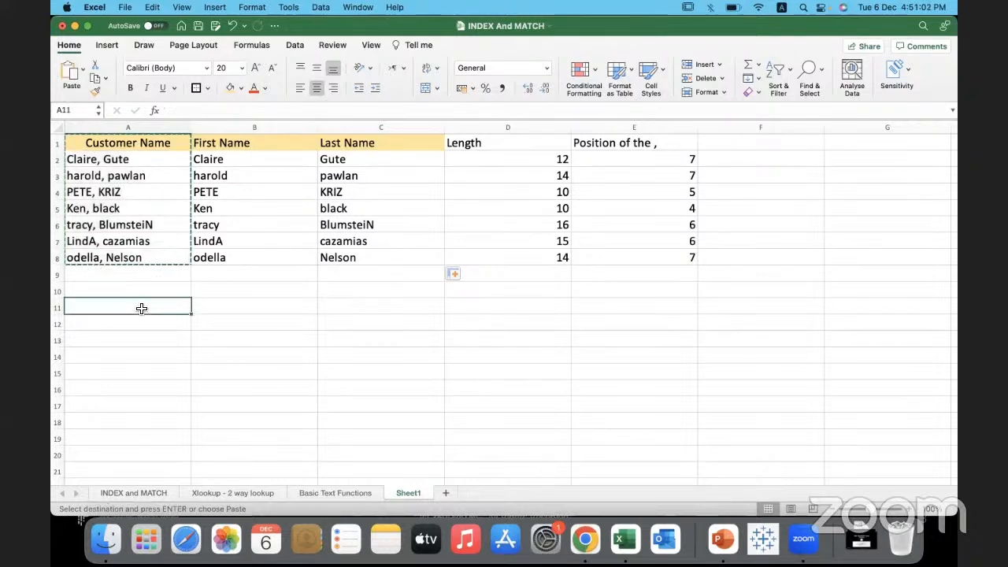
{"action": "key", "text": "super+v"}
- Add the headers First name in B11 and Last name in C11 beside the copied list
{"action": "left_click", "coordinate": [242, 309]}
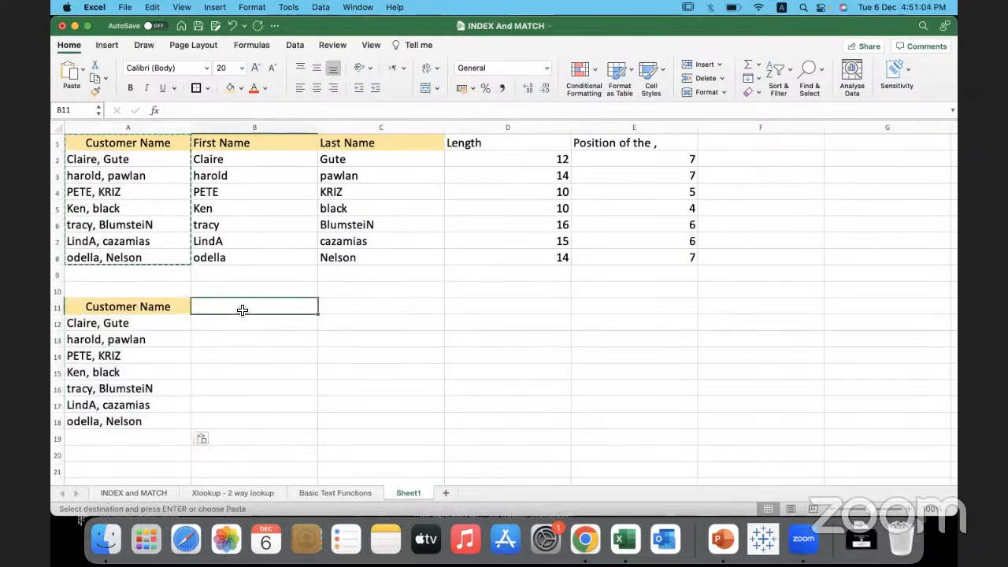
{"action": "type", "text": "First namw"}
{"action": "key", "text": "Tab"}
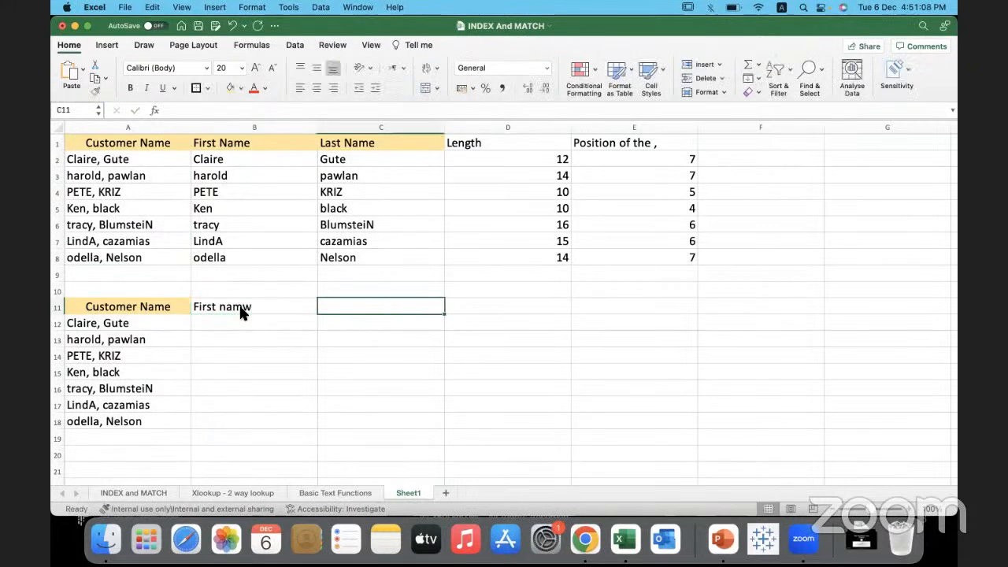
{"action": "double_click", "coordinate": [276, 310]}
{"action": "key", "text": "BackSpace"}
{"action": "type", "text": "e"}
{"action": "key", "text": "Tab"}
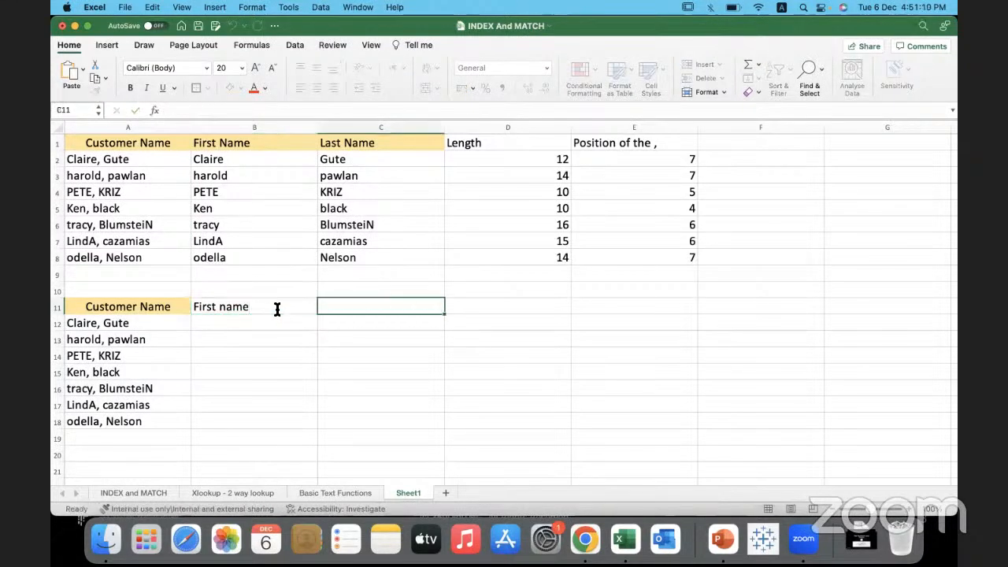
{"action": "type", "text": "Last name"}
{"action": "key", "text": "Tab"}
- Enter the first customer's first name in B12 and use Flash Fill to complete the column down to B18
{"action": "left_click", "coordinate": [238, 323]}
{"action": "type", "text": "C"}
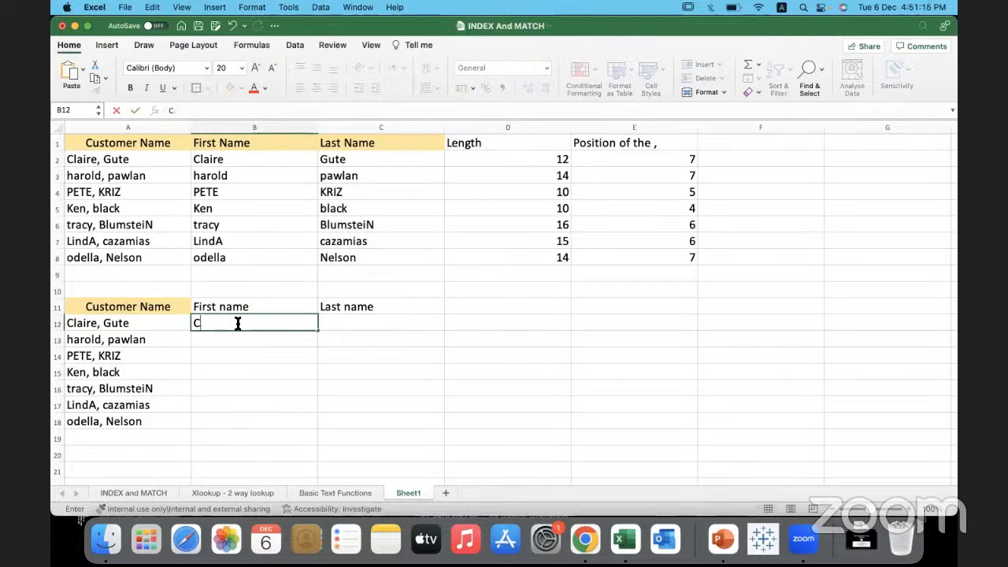
{"action": "type", "text": "alirelaire"}
{"action": "left_click", "coordinate": [237, 342]}
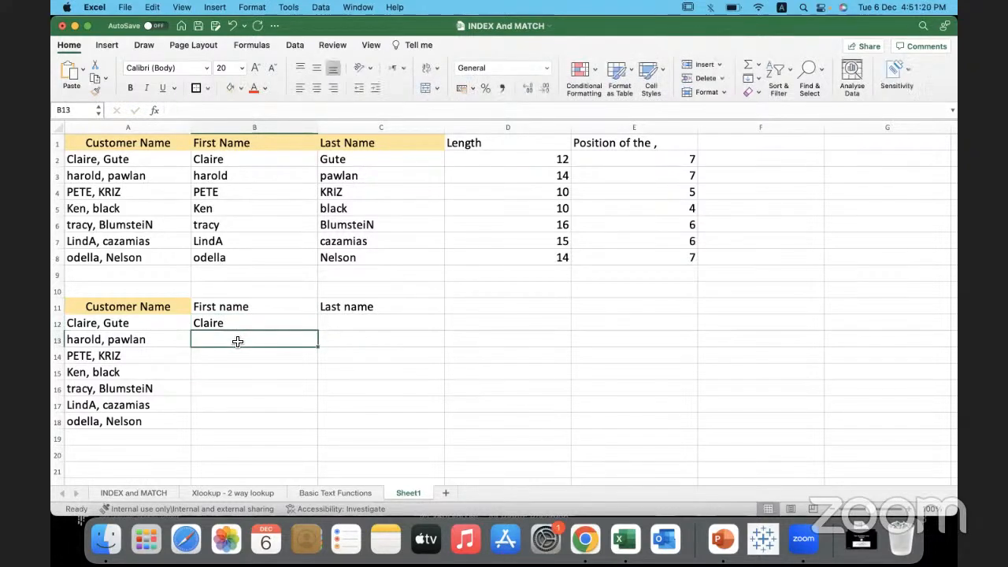
{"action": "left_click", "coordinate": [241, 323]}
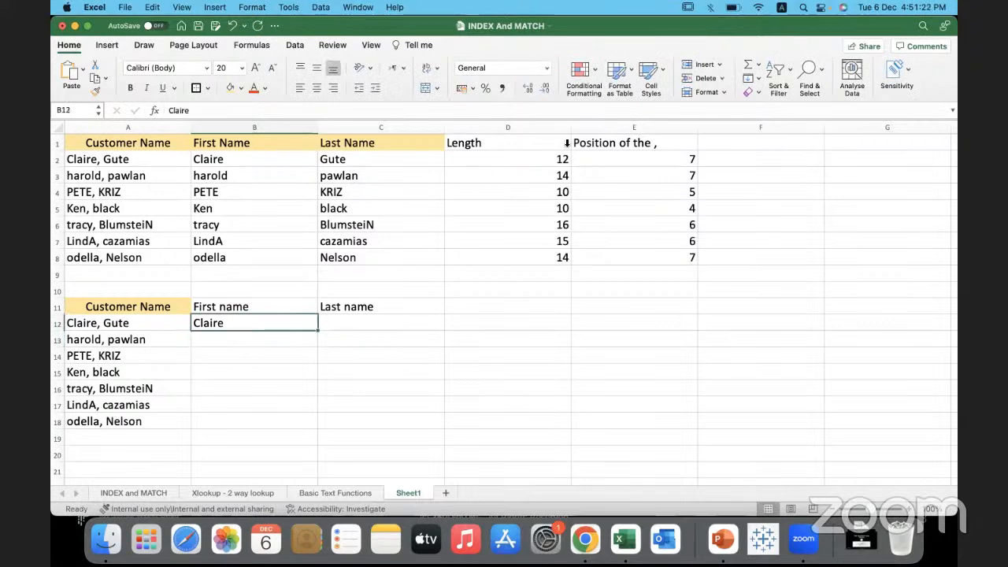
{"action": "left_click", "coordinate": [295, 45]}
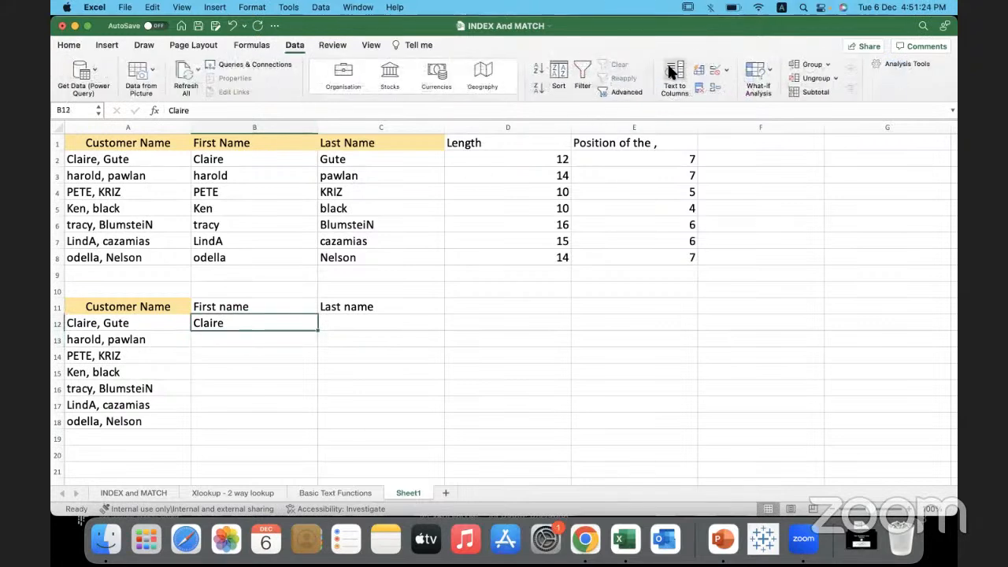
{"action": "left_click", "coordinate": [698, 71]}
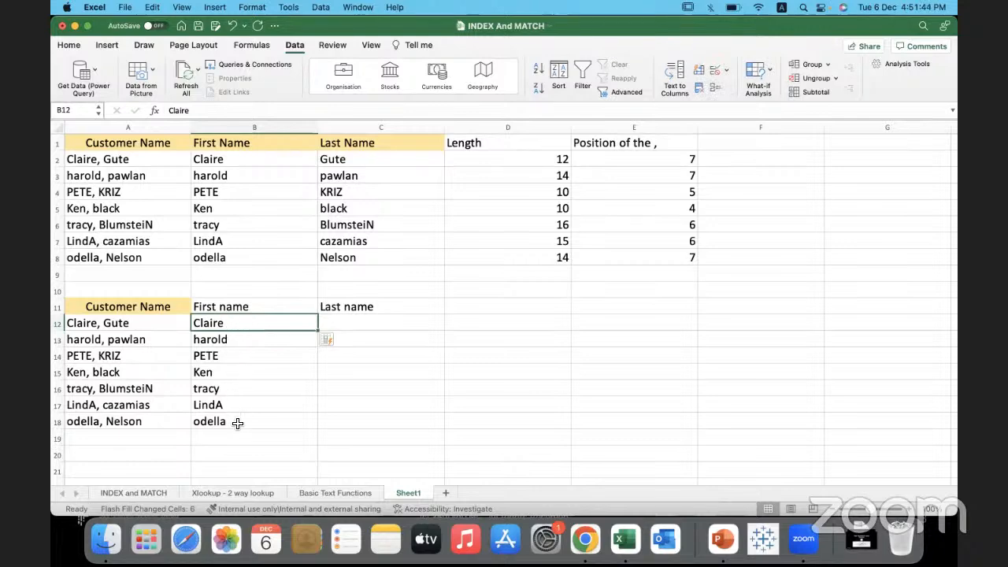
- Enter the first customer's last name in C12 and use Flash Fill to complete the column down to C18
{"action": "left_click", "coordinate": [375, 326]}
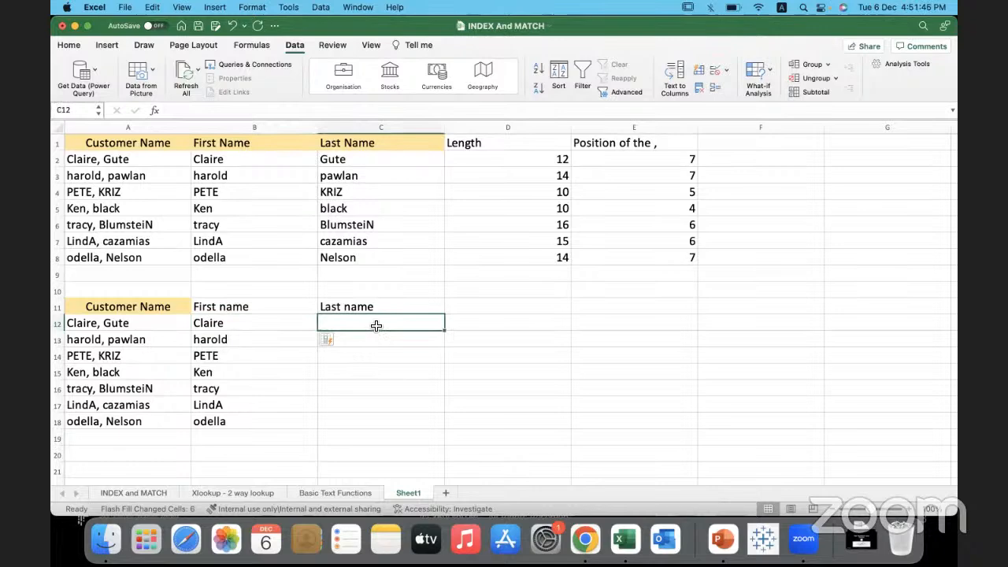
{"action": "type", "text": "Gute"}
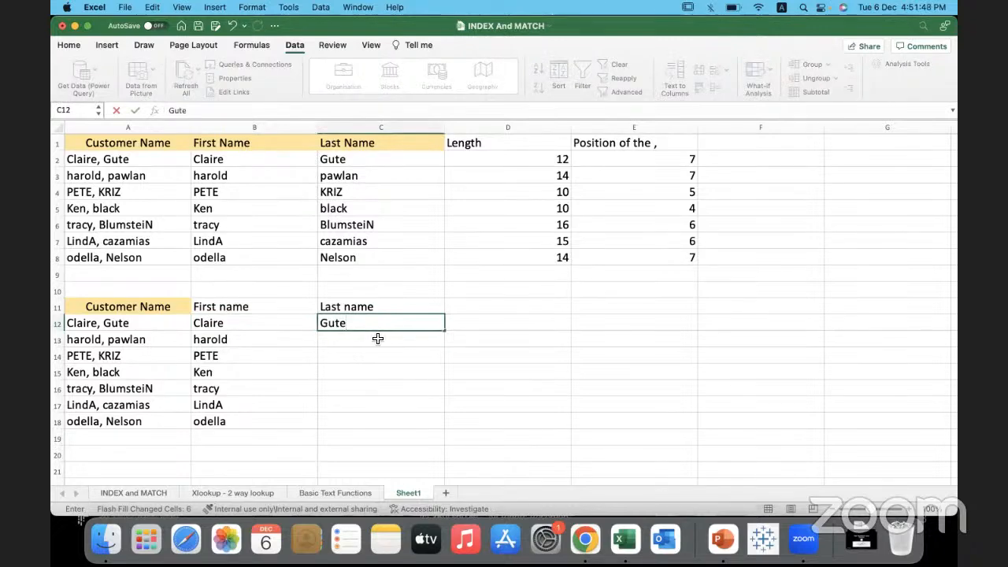
{"action": "key", "text": "Return"}
{"action": "left_click", "coordinate": [379, 323]}
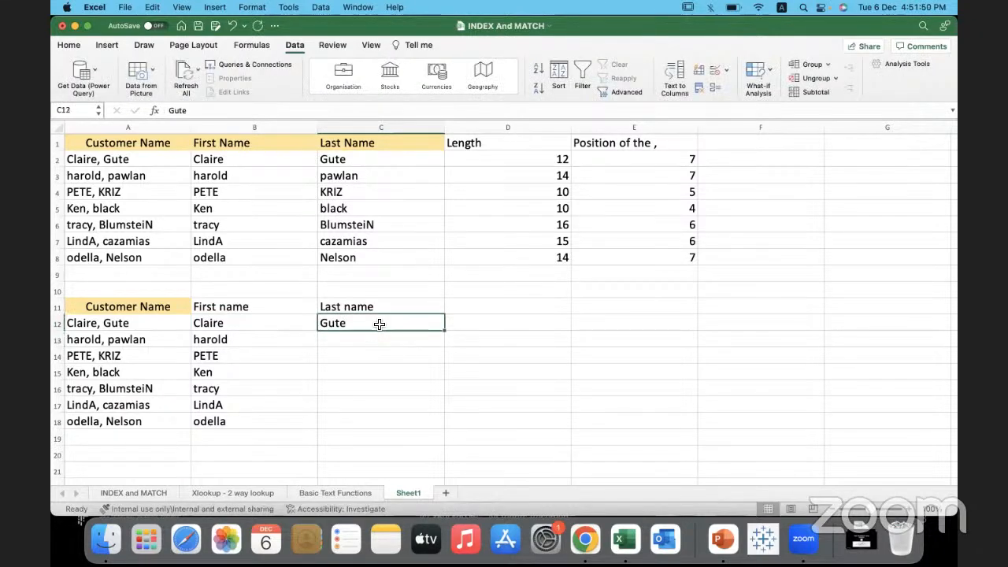
{"action": "left_click", "coordinate": [697, 75]}
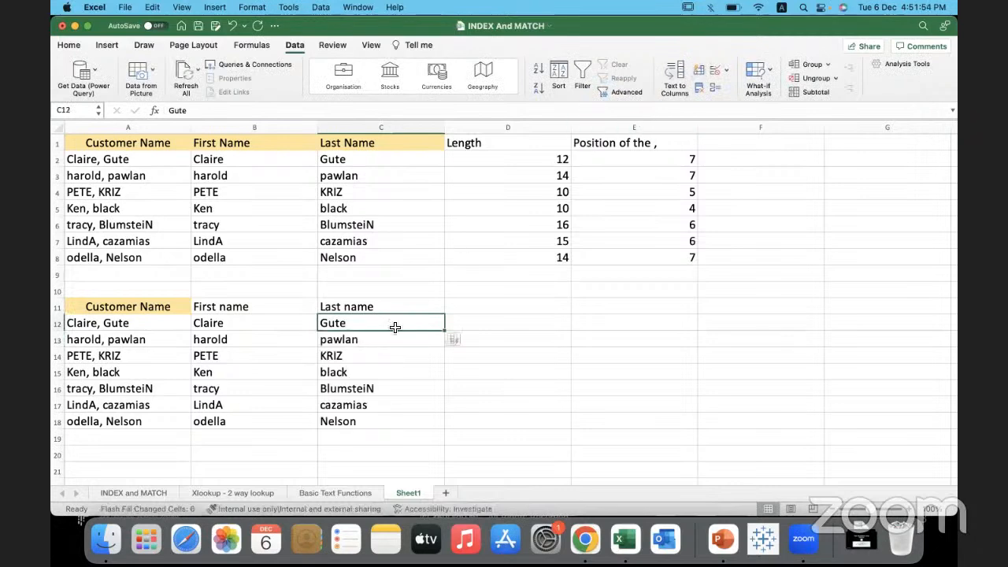
- Compare the Flash Fill results in B11:C18 with the Length and comma-position helper columns and the formulas in B2 and C2
{"action": "left_click_drag", "start_coordinate": [398, 323], "coordinate": [394, 422]}
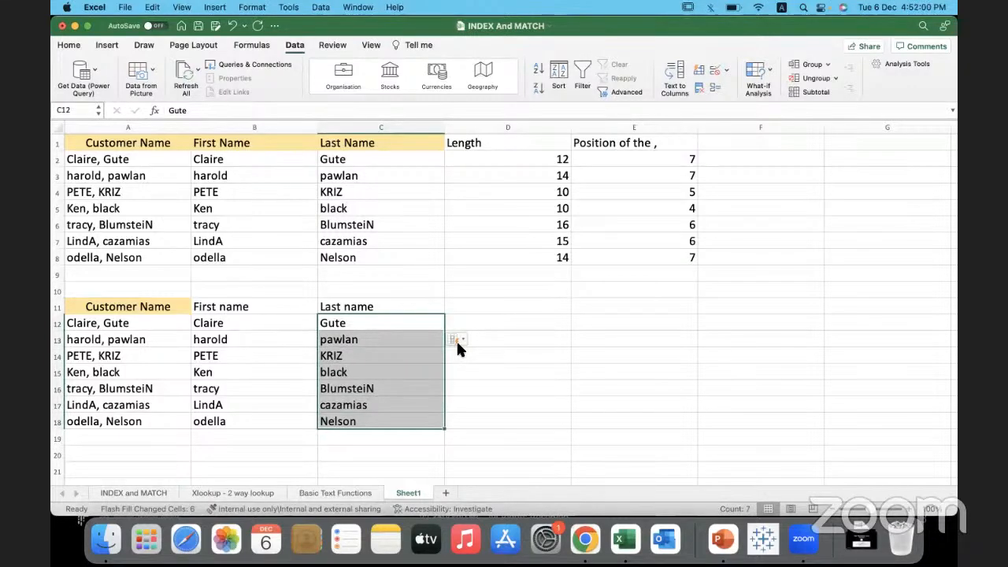
{"action": "left_click", "coordinate": [388, 385]}
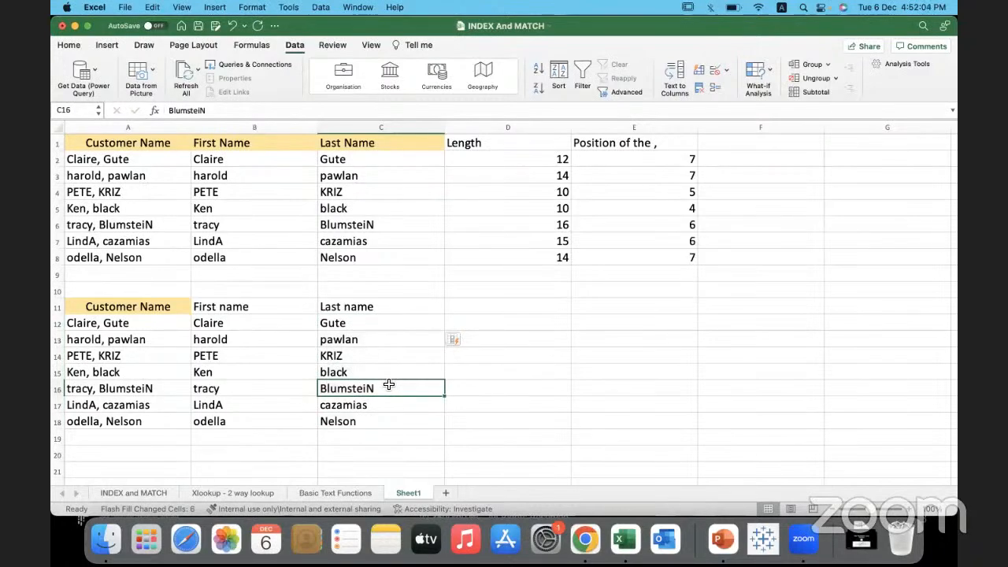
{"action": "left_click_drag", "start_coordinate": [385, 324], "coordinate": [376, 421]}
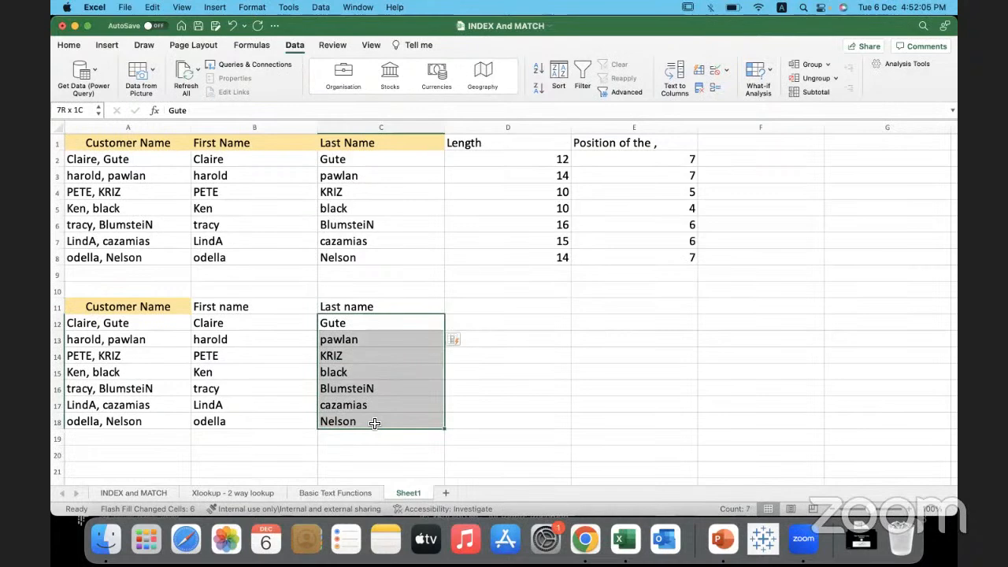
{"action": "left_click", "coordinate": [375, 420]}
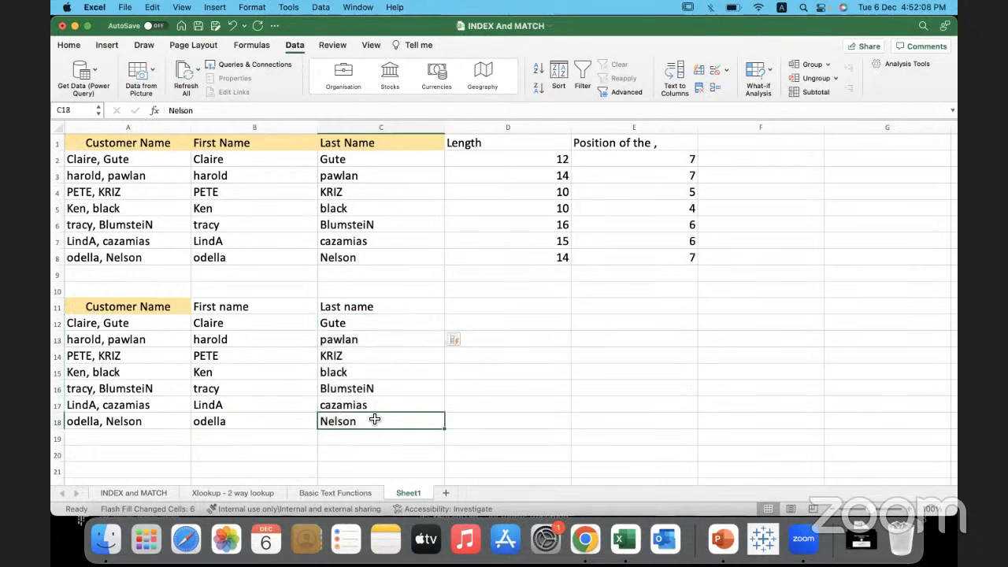
{"action": "left_click_drag", "start_coordinate": [272, 304], "coordinate": [393, 416]}
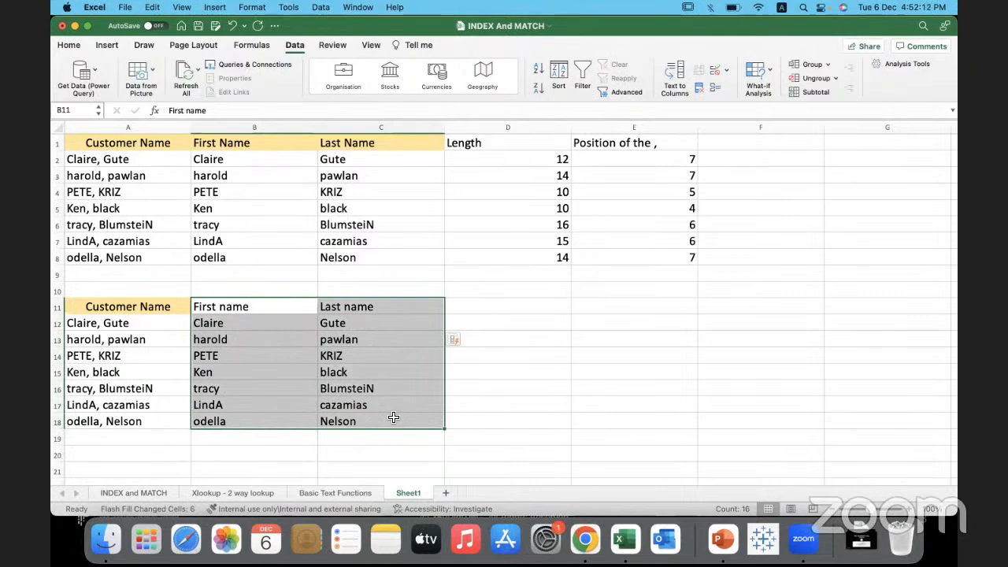
{"action": "left_click_drag", "start_coordinate": [496, 163], "coordinate": [499, 260]}
{"action": "left_click_drag", "start_coordinate": [603, 163], "coordinate": [604, 253]}
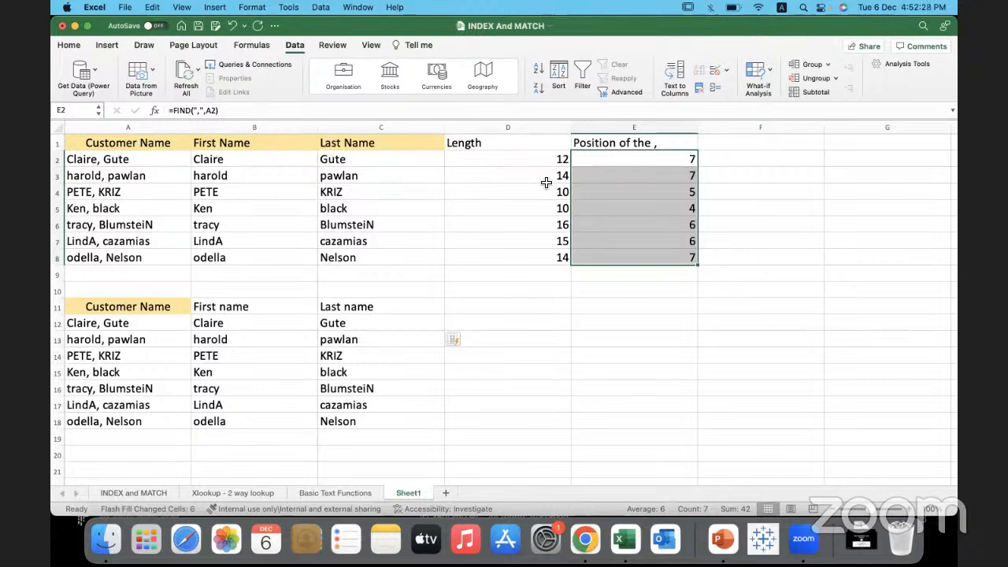
{"action": "left_click", "coordinate": [632, 189]}
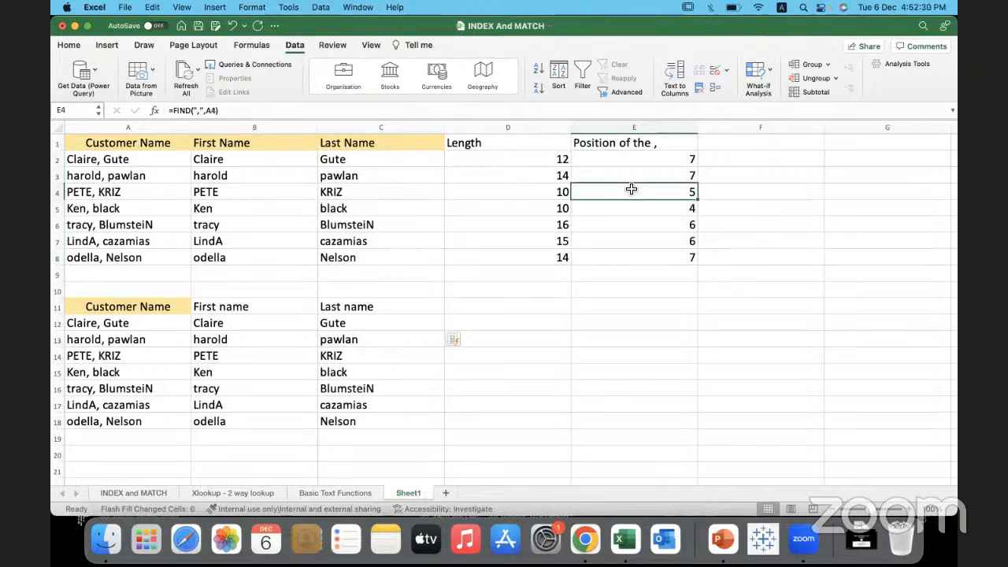
{"action": "left_click", "coordinate": [272, 161]}
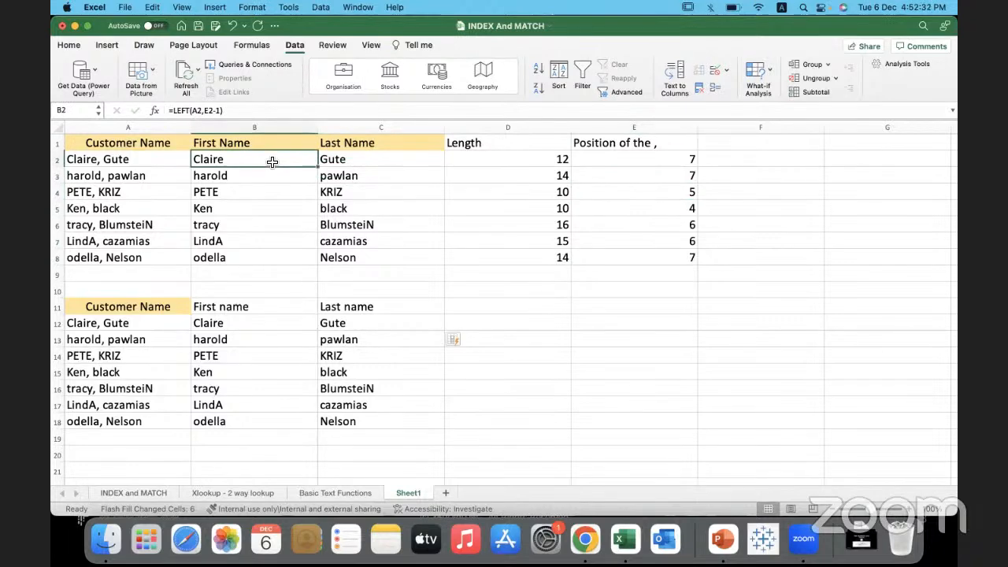
{"action": "left_click", "coordinate": [385, 161]}
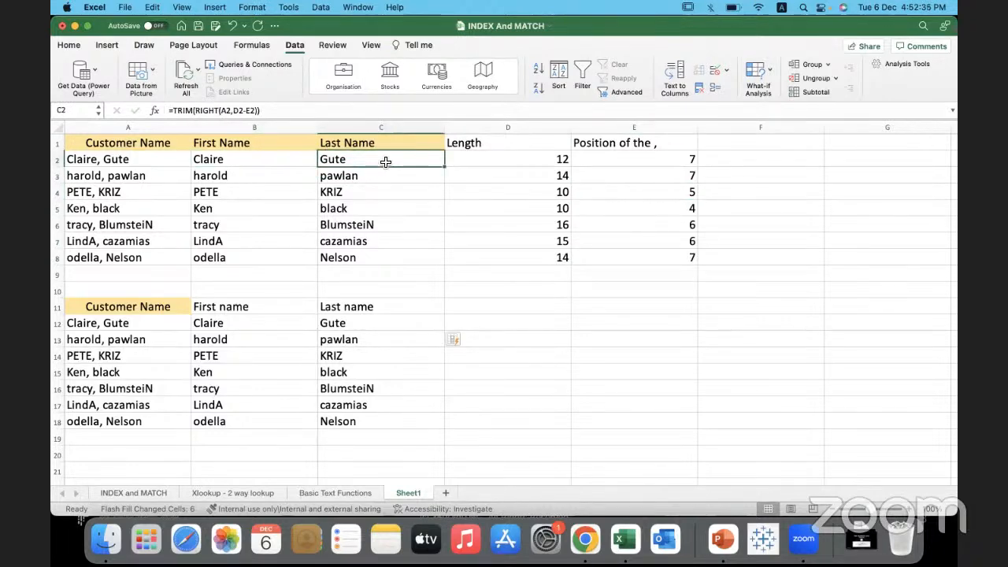
- Examine the split names in B12:B18 and C12:C18 against the combined names in A12:A18, including their letter case
{"action": "left_click_drag", "start_coordinate": [295, 323], "coordinate": [291, 421]}
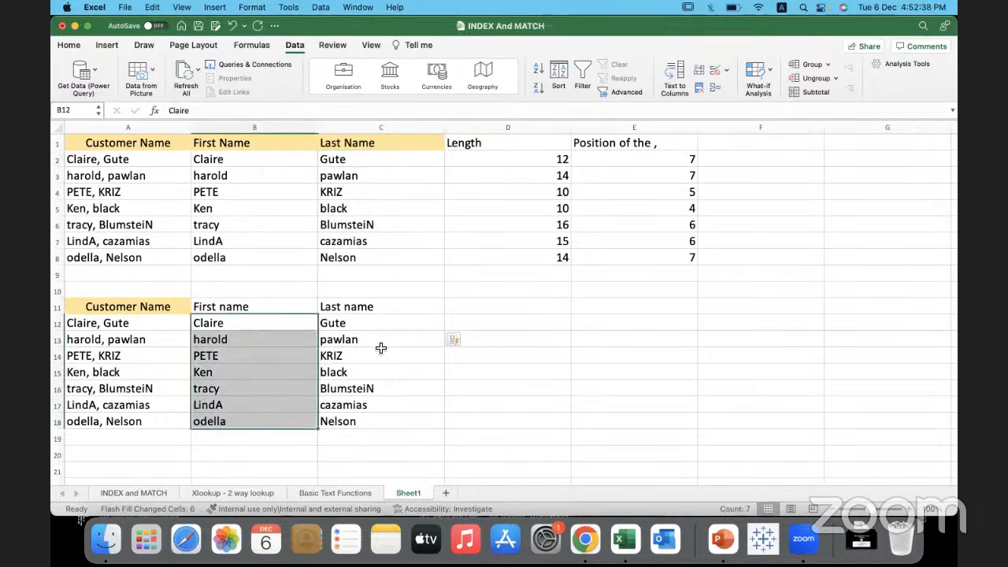
{"action": "left_click_drag", "start_coordinate": [396, 326], "coordinate": [396, 422]}
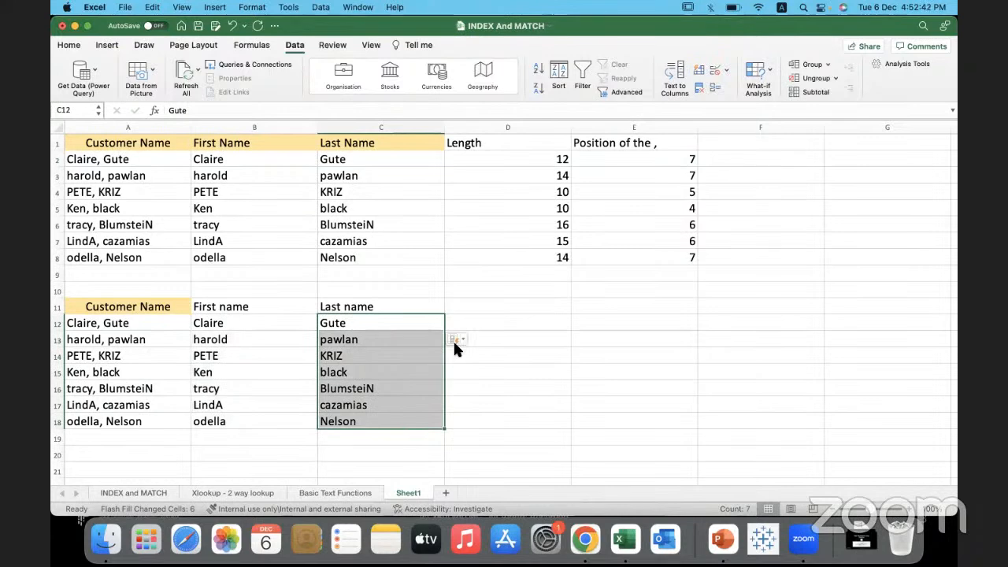
{"action": "left_click", "coordinate": [482, 372]}
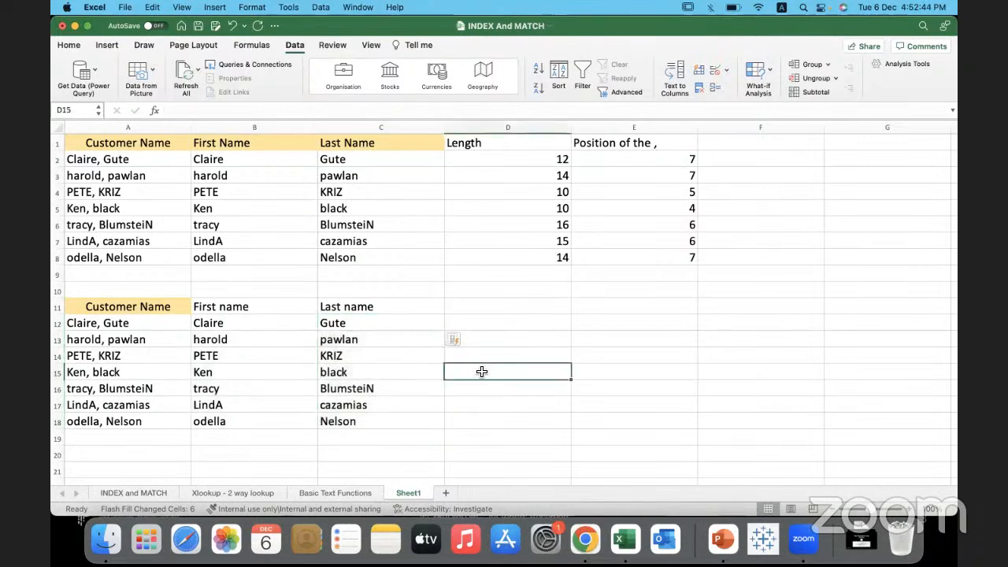
{"action": "left_click", "coordinate": [503, 311]}
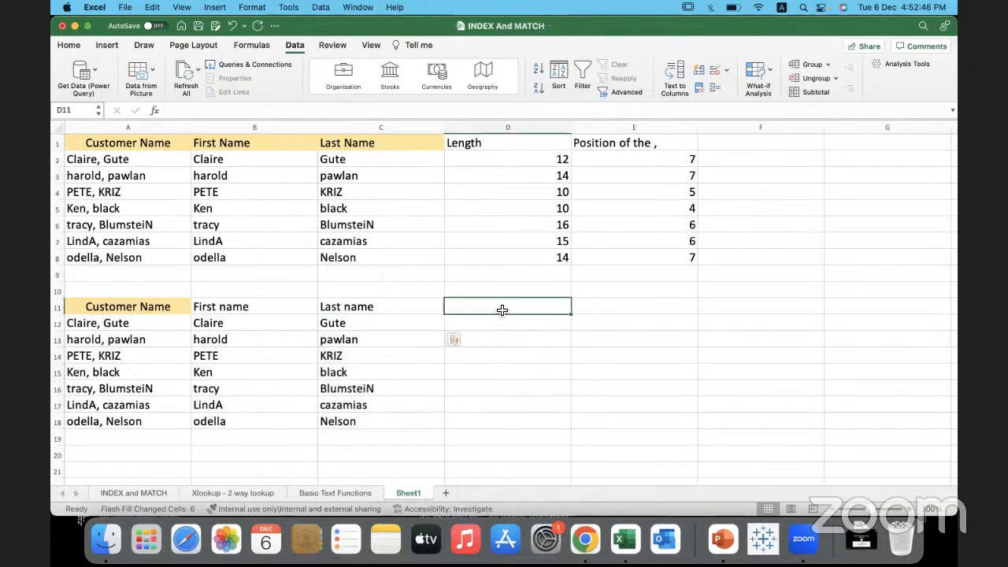
{"action": "left_click_drag", "start_coordinate": [163, 326], "coordinate": [160, 418]}
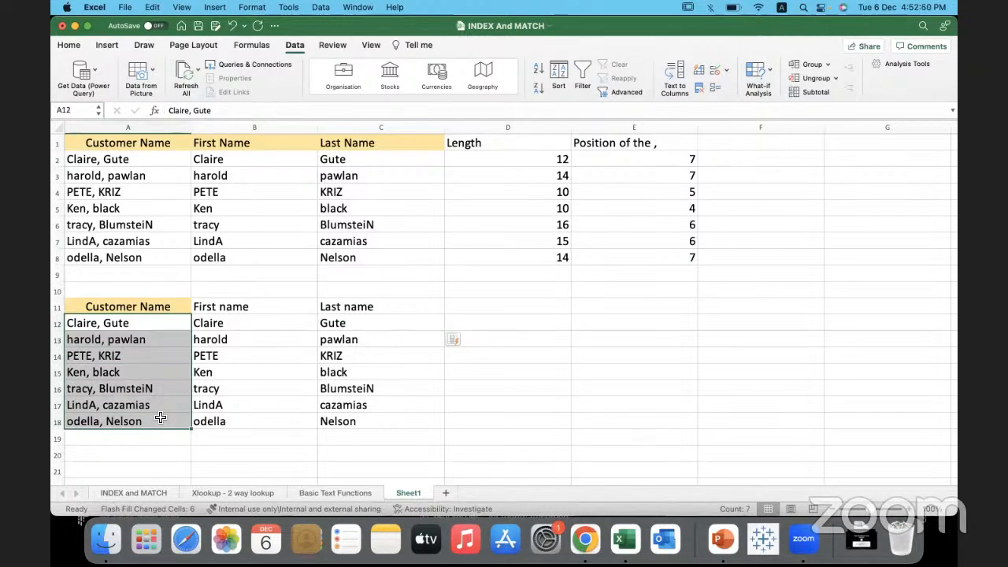
{"action": "left_click_drag", "start_coordinate": [265, 324], "coordinate": [260, 435]}
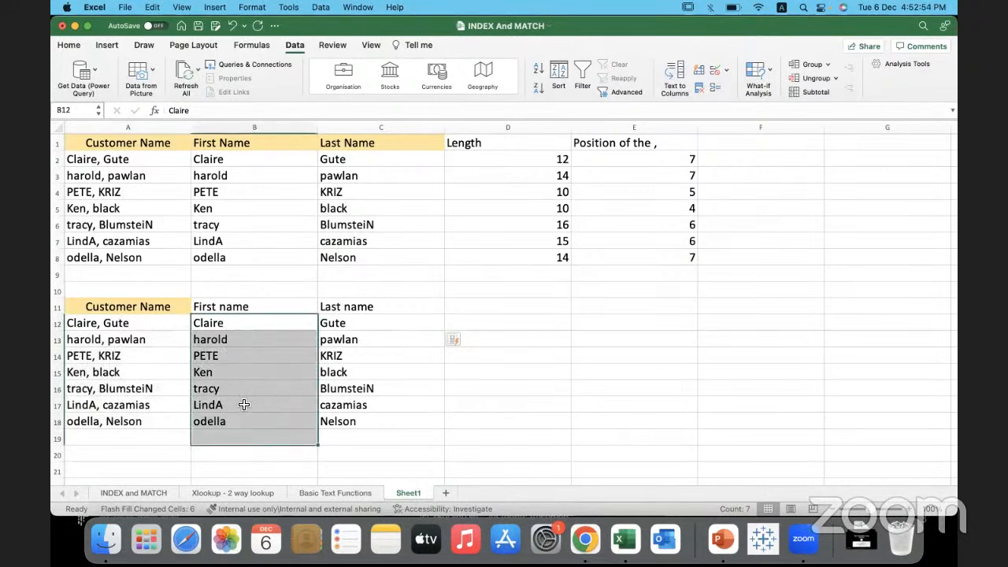
{"action": "left_click", "coordinate": [240, 356]}
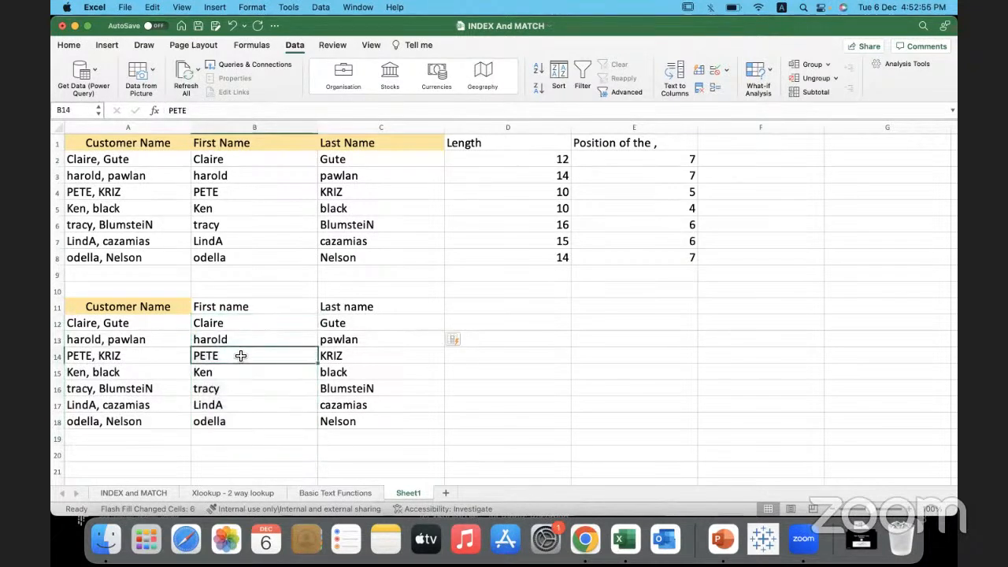
{"action": "left_click", "coordinate": [250, 339]}
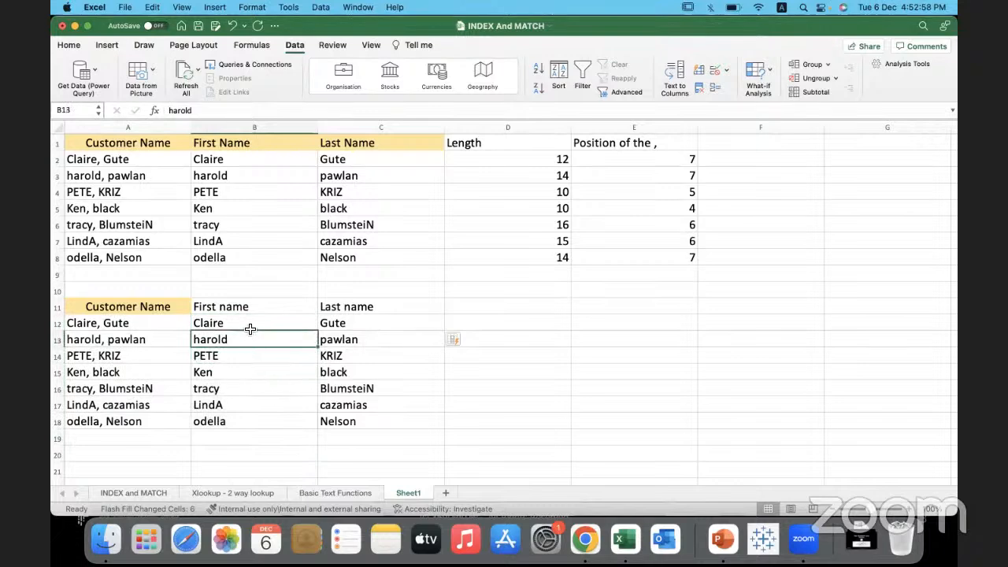
{"action": "left_click", "coordinate": [251, 324]}
{"action": "double_click", "coordinate": [250, 324]}
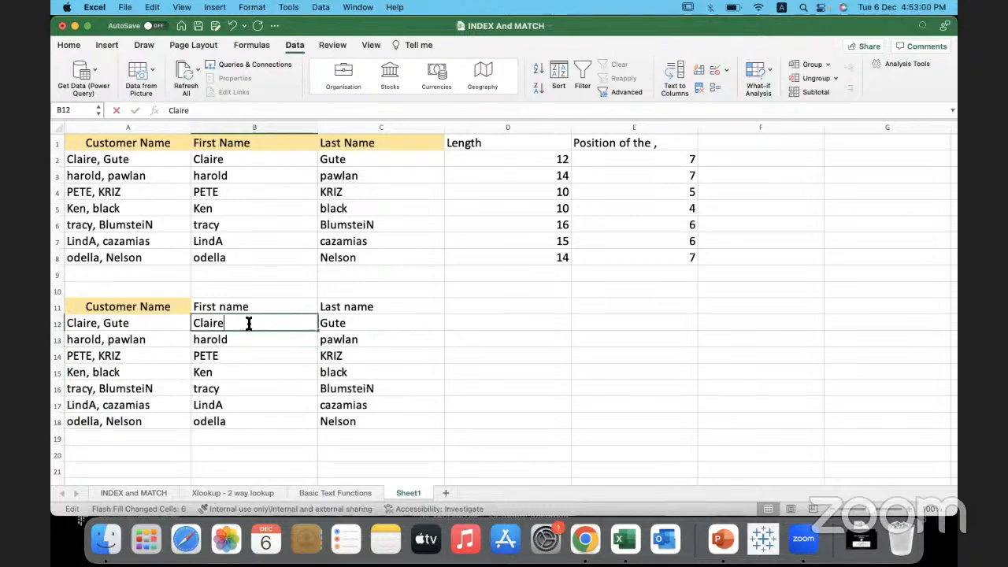
- Annotate the screen with handwritten abc, ABC and a boxed Abc labelled proper, and clear the drawings
{"action": "left_click", "coordinate": [628, 30]}
{"action": "mouse_move", "coordinate": [562, 320]}
{"action": "left_mouse_down"}
{"action": "mouse_move", "coordinate": [550, 340]}
{"action": "mouse_move", "coordinate": [570, 315]}
{"action": "mouse_move", "coordinate": [585, 328]}
{"action": "mouse_move", "coordinate": [619, 323]}
{"action": "left_mouse_up"}
{"action": "mouse_move", "coordinate": [562, 398]}
{"action": "left_mouse_down"}
{"action": "mouse_move", "coordinate": [567, 359]}
{"action": "mouse_move", "coordinate": [577, 386]}
{"action": "mouse_move", "coordinate": [593, 351]}
{"action": "mouse_move", "coordinate": [605, 382]}
{"action": "left_mouse_up"}
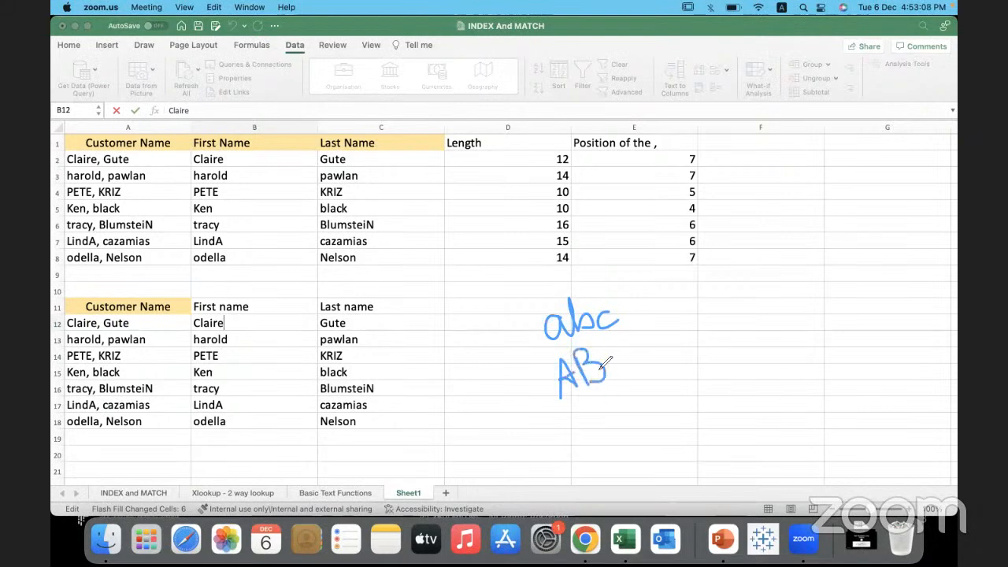
{"action": "left_click_drag", "start_coordinate": [622, 340], "coordinate": [634, 375]}
{"action": "mouse_move", "coordinate": [580, 451]}
{"action": "left_mouse_down"}
{"action": "mouse_move", "coordinate": [582, 405]}
{"action": "mouse_move", "coordinate": [604, 447]}
{"action": "mouse_move", "coordinate": [645, 429]}
{"action": "left_mouse_up"}
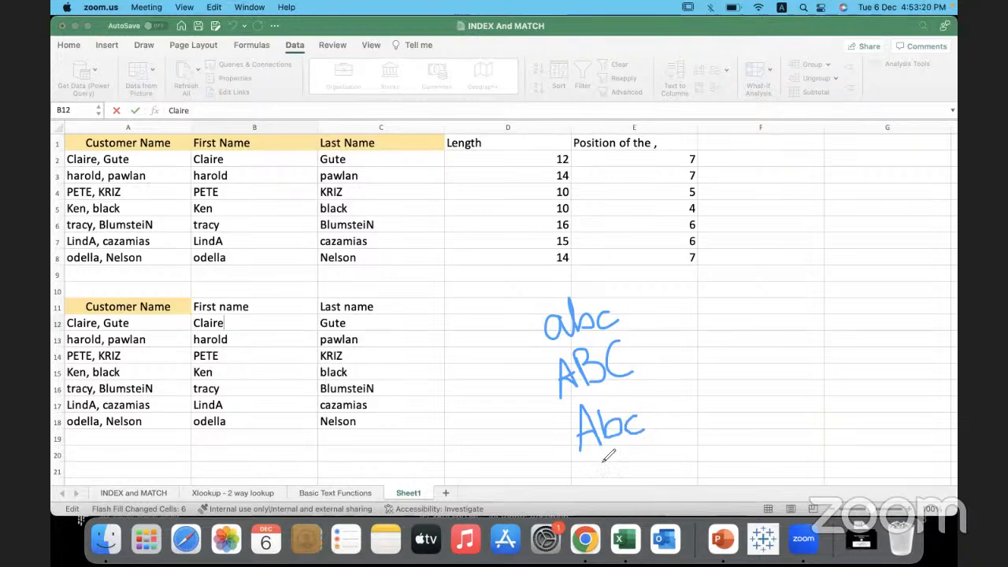
{"action": "mouse_move", "coordinate": [579, 460]}
{"action": "left_mouse_down"}
{"action": "mouse_move", "coordinate": [660, 394]}
{"action": "mouse_move", "coordinate": [552, 438]}
{"action": "mouse_move", "coordinate": [622, 455]}
{"action": "left_mouse_up"}
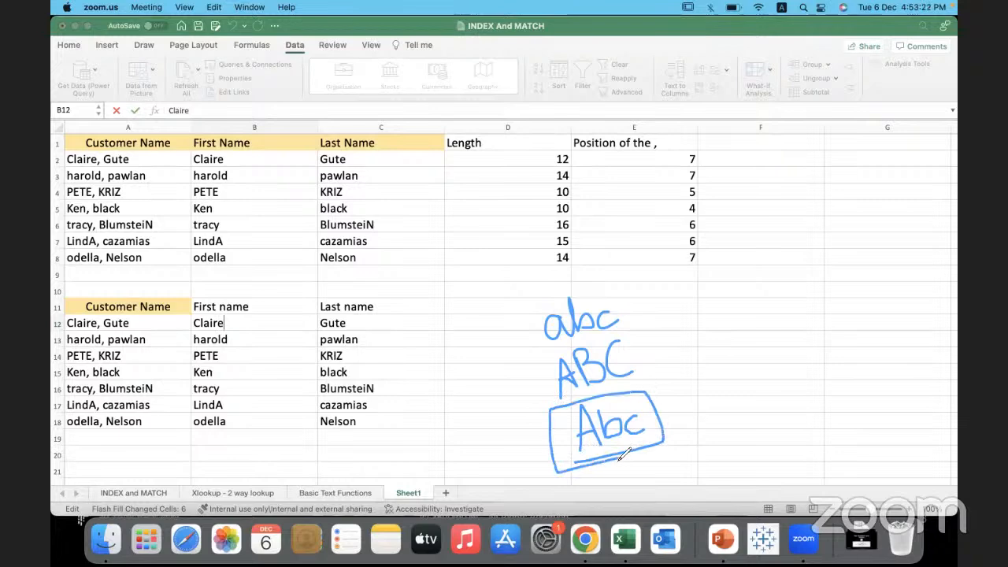
{"action": "left_click_drag", "start_coordinate": [644, 319], "coordinate": [672, 290]}
{"action": "left_click_drag", "start_coordinate": [656, 354], "coordinate": [688, 334]}
{"action": "mouse_move", "coordinate": [676, 425]}
{"action": "left_mouse_down"}
{"action": "mouse_move", "coordinate": [712, 409]}
{"action": "mouse_move", "coordinate": [799, 400]}
{"action": "left_mouse_up"}
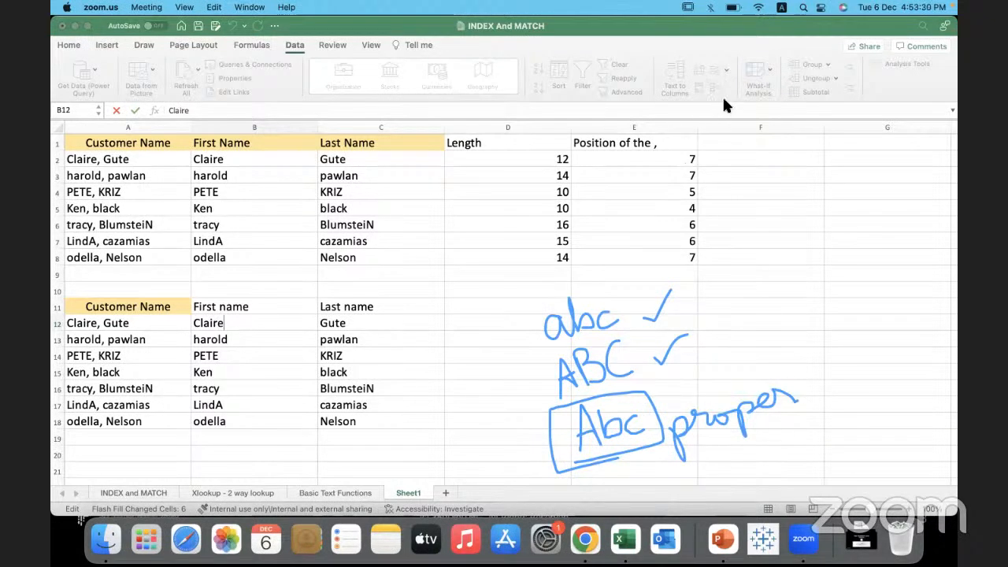
{"action": "left_click", "coordinate": [729, 124]}
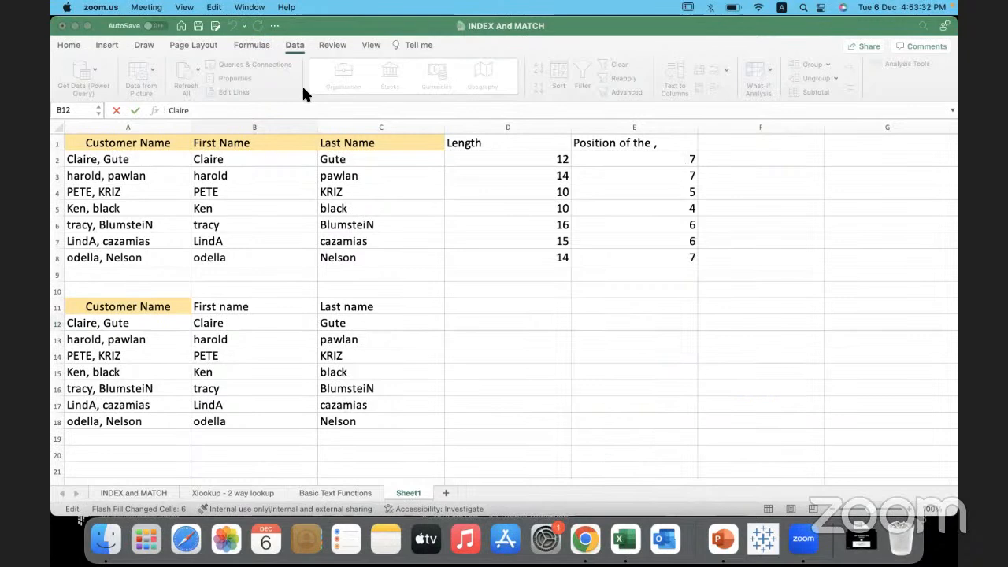
- Enter =LOWER(A12) in D12 to convert the customer name to lowercase, and fill the formula down to D18
{"action": "left_click", "coordinate": [399, 326]}
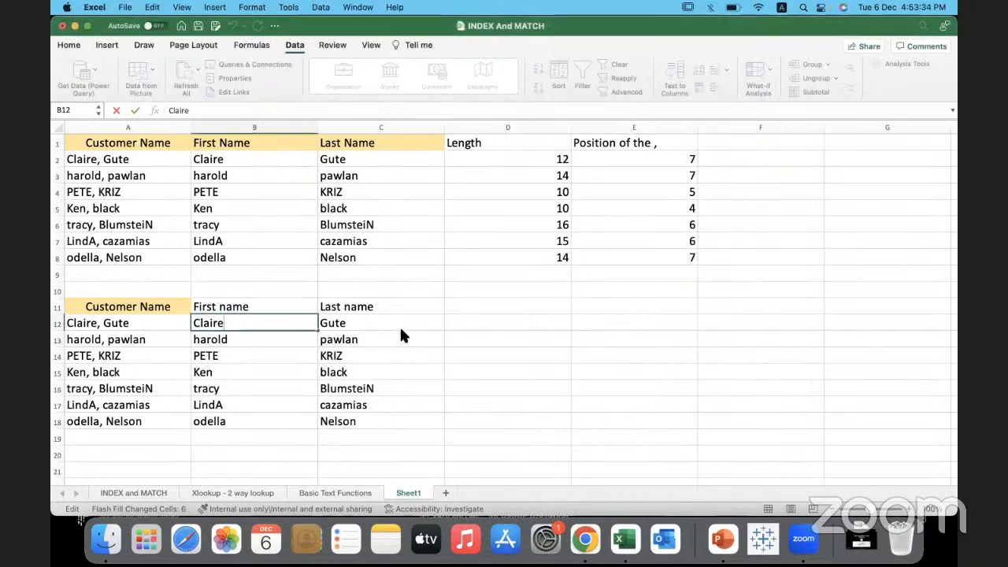
{"action": "left_click", "coordinate": [464, 325]}
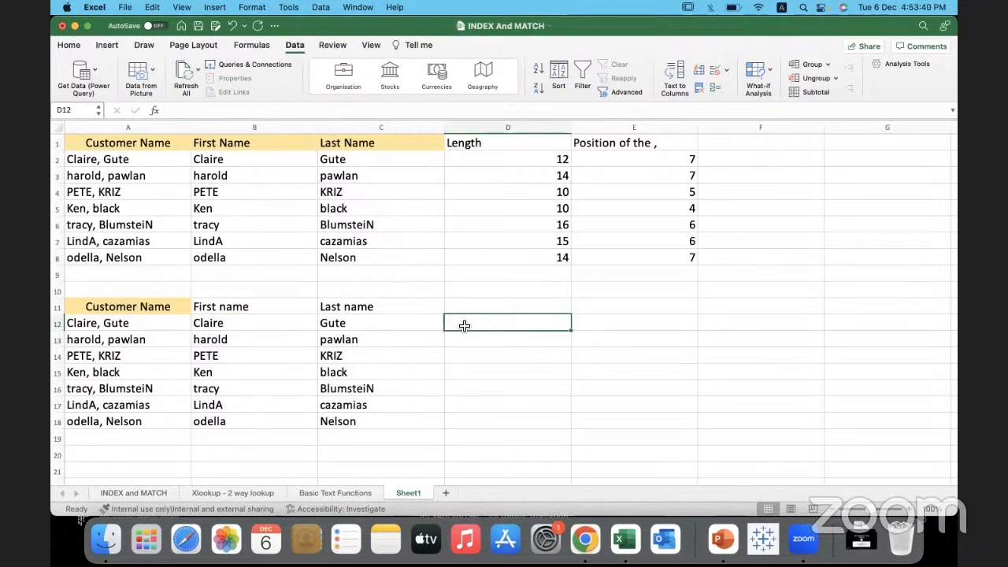
{"action": "type", "text": "="}
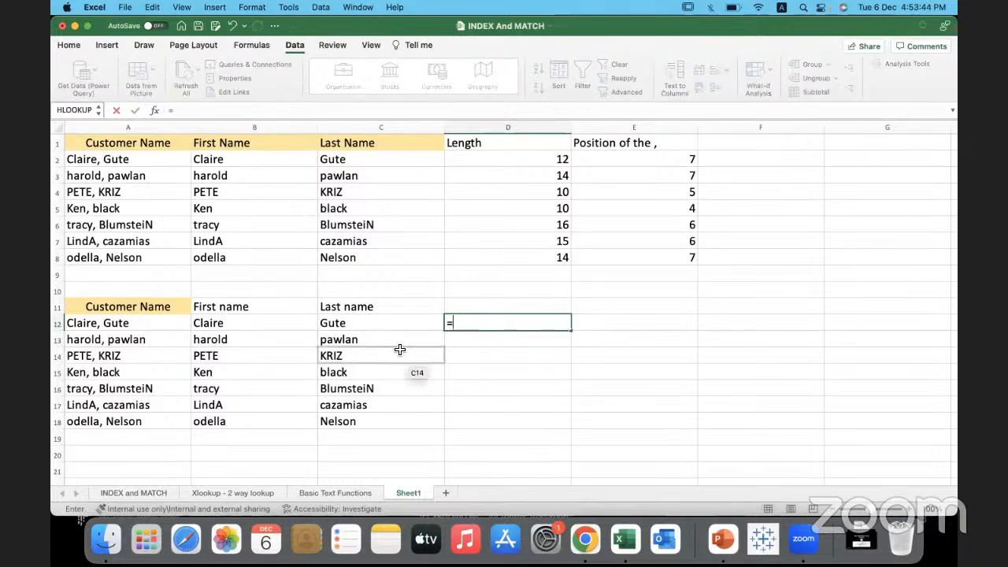
{"action": "type", "text": "lower("}
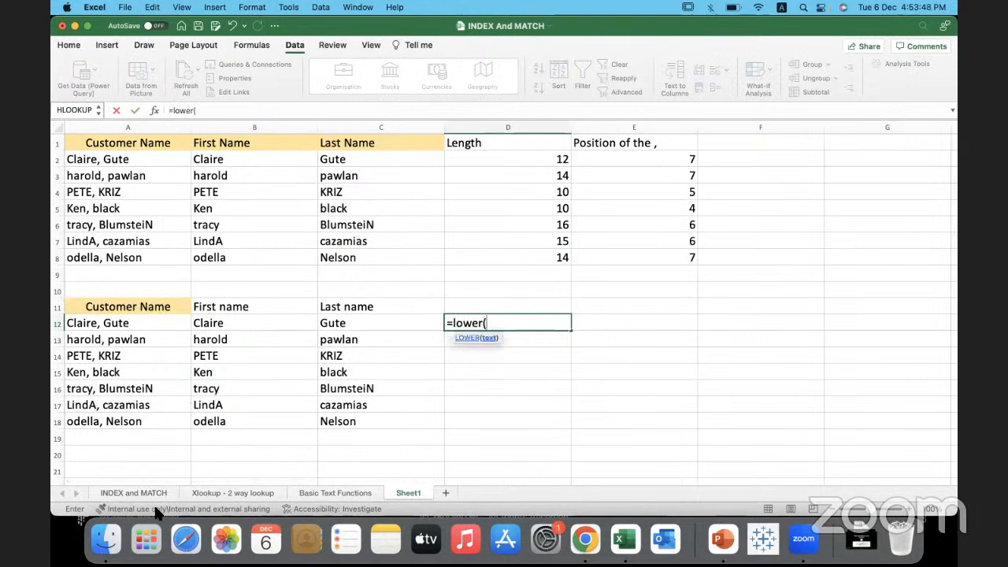
{"action": "left_click", "coordinate": [156, 325]}
{"action": "type", "text": ")"}
{"action": "key", "text": "Return"}
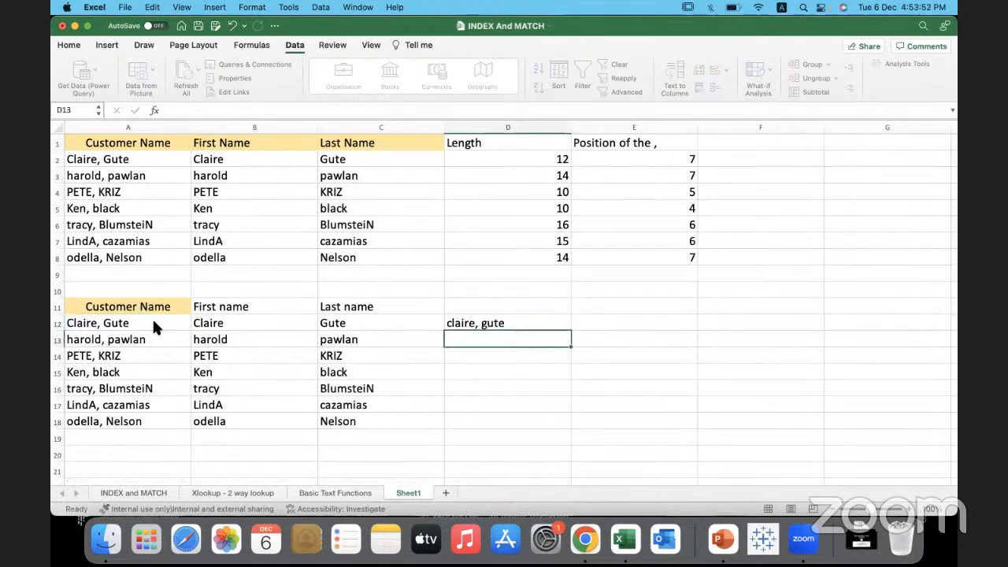
{"action": "left_click", "coordinate": [522, 323]}
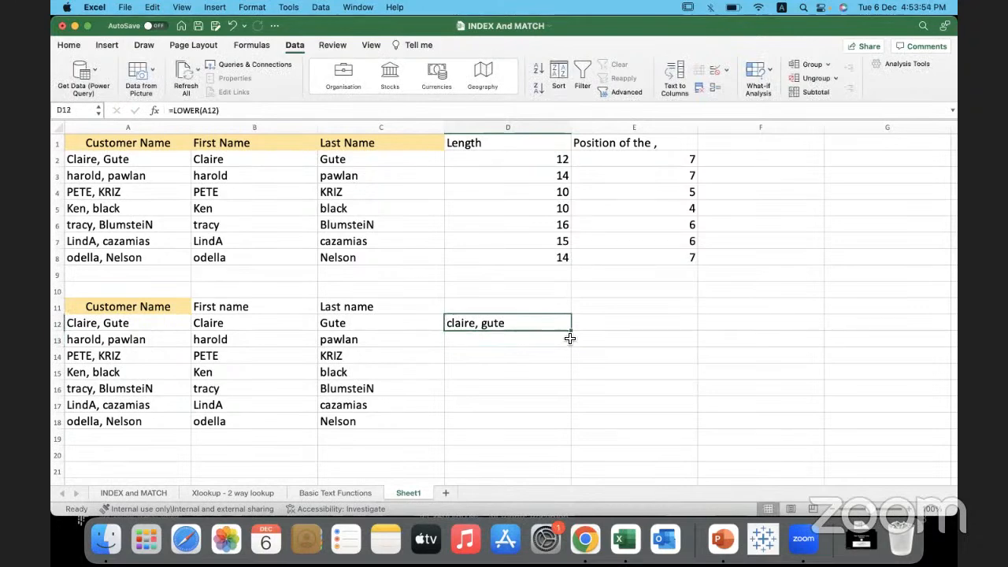
{"action": "left_click_drag", "start_coordinate": [572, 332], "coordinate": [568, 426]}
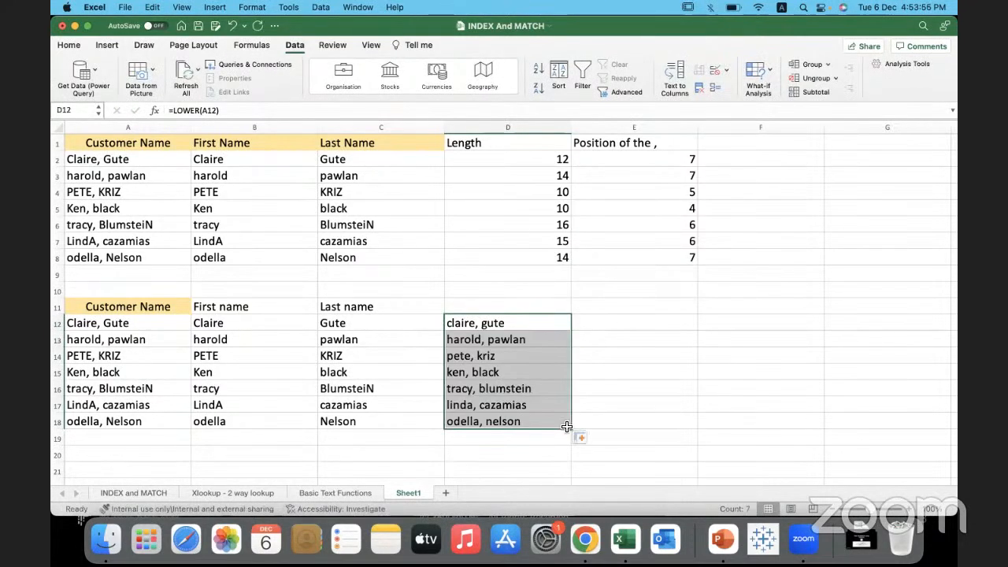
{"action": "left_click", "coordinate": [623, 324]}
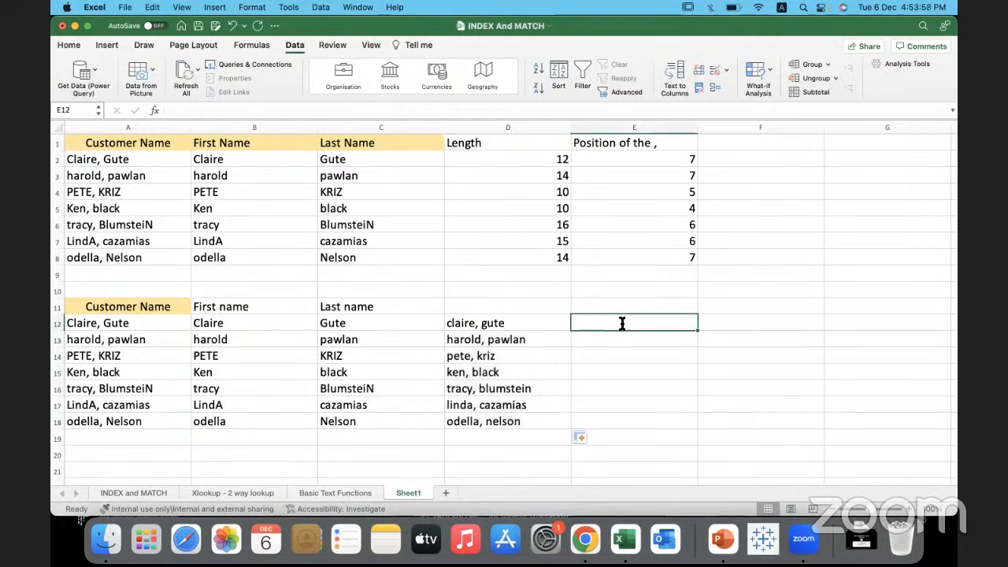
- Enter =UPPER(A12) in E12 to convert the customer name to uppercase, and fill the formula down to E18
{"action": "type", "text": "=upper"}
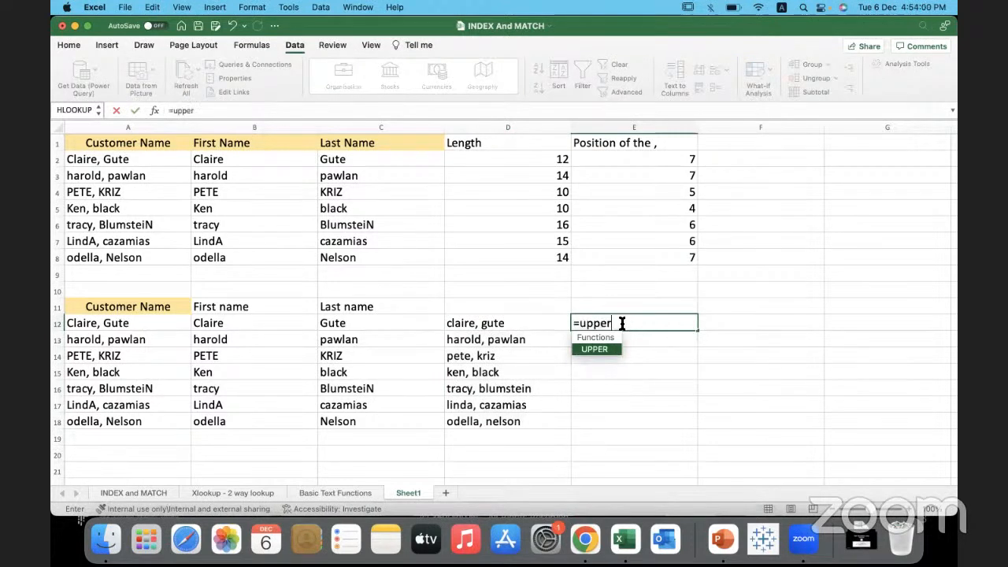
{"action": "type", "text": "("}
{"action": "left_click", "coordinate": [160, 326]}
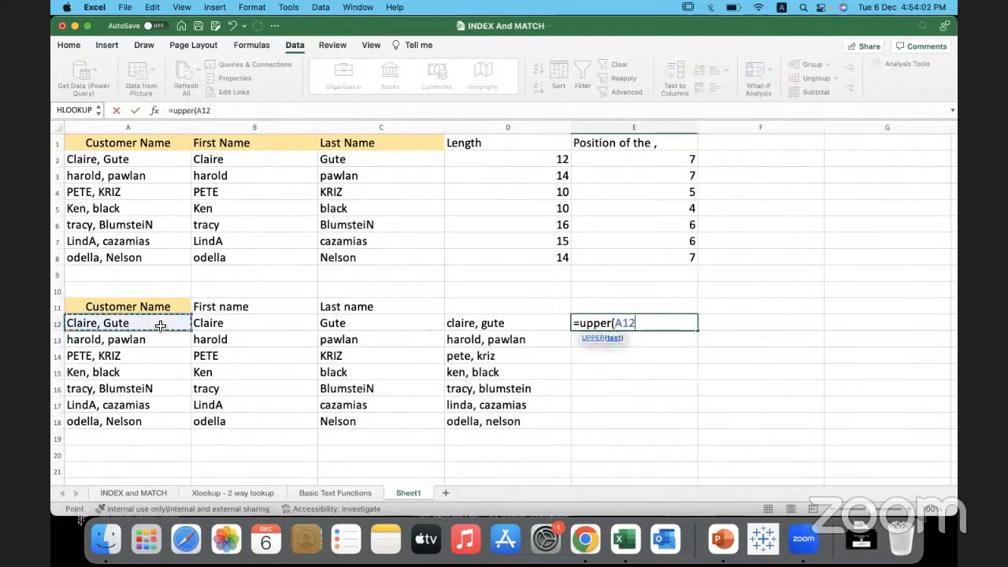
{"action": "type", "text": ")"}
{"action": "key", "text": "Return"}
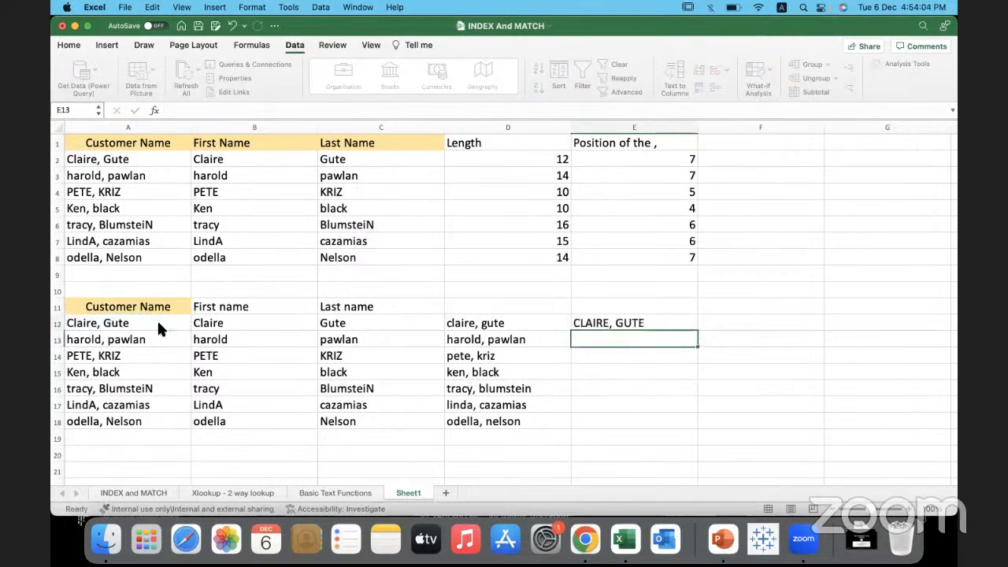
{"action": "left_click", "coordinate": [659, 325]}
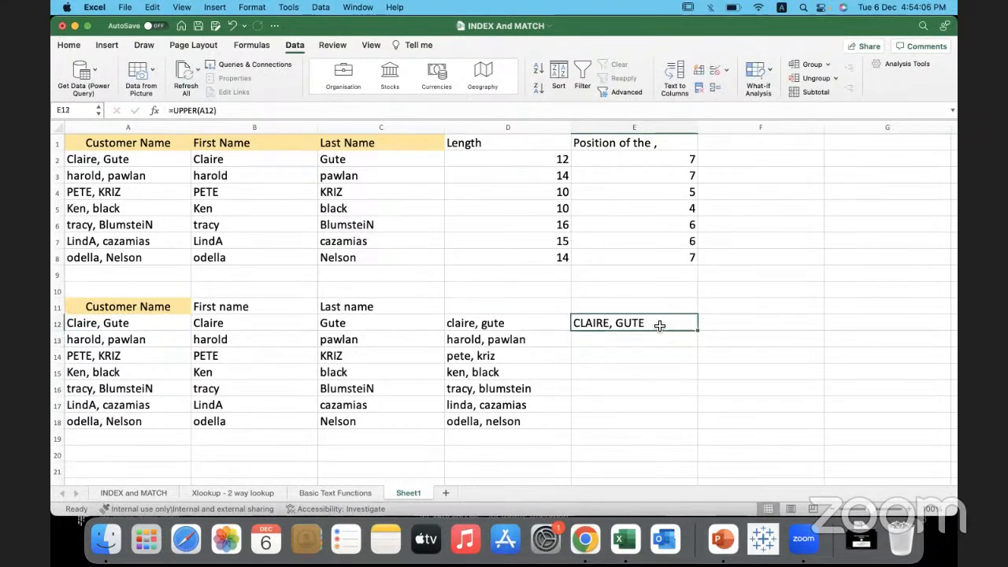
{"action": "left_click_drag", "start_coordinate": [698, 334], "coordinate": [695, 433]}
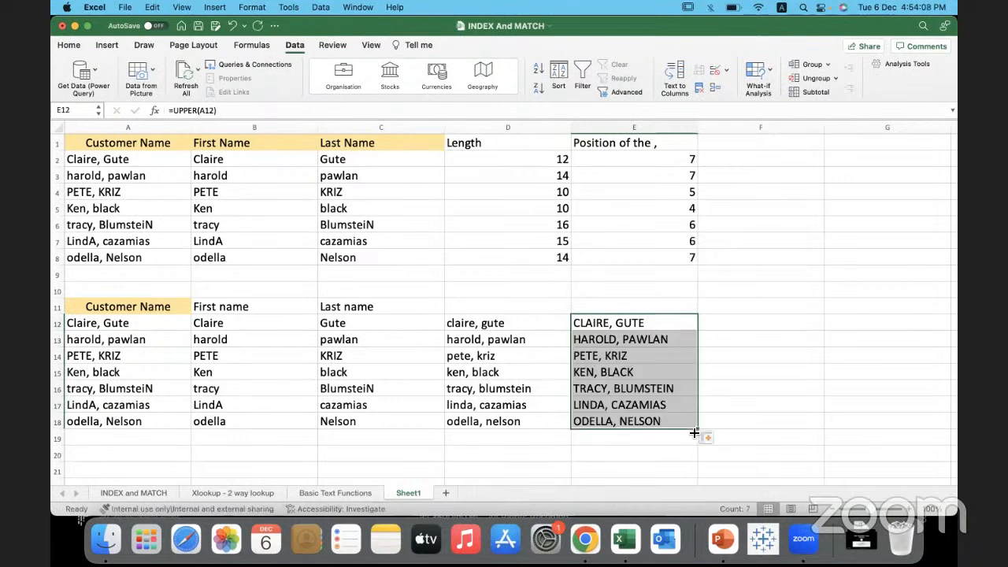
- Enter =PROPER(A12) in F12 to capitalise each word of the customer name, and fill the formula down to F18
{"action": "left_click", "coordinate": [740, 324]}
{"action": "type", "text": "=p"}
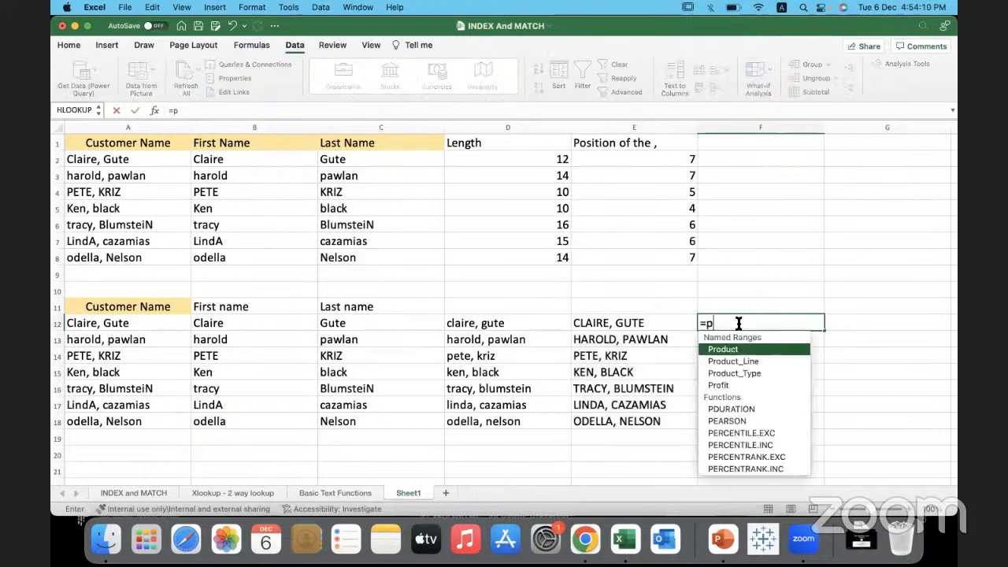
{"action": "type", "text": "rop"}
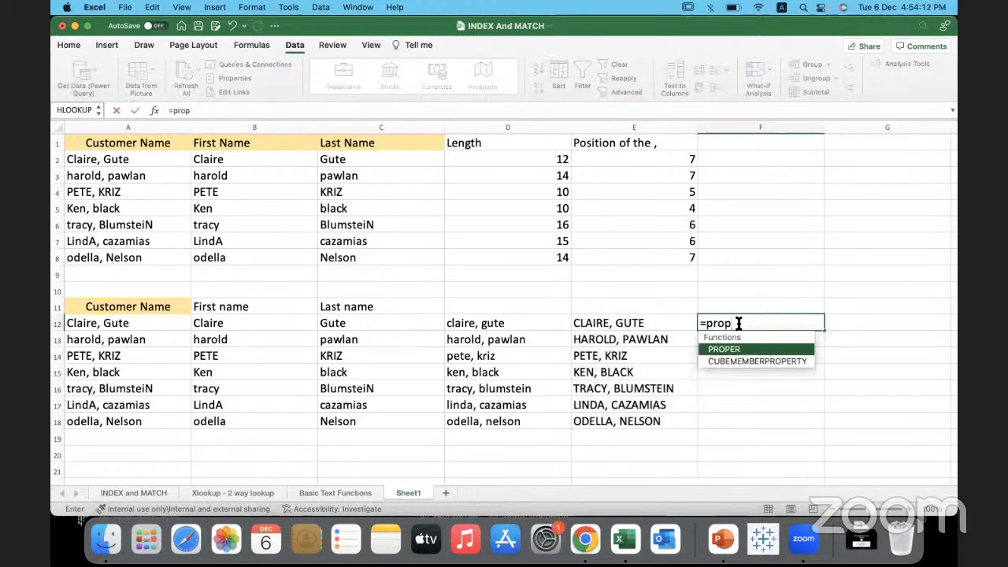
{"action": "double_click", "coordinate": [749, 351]}
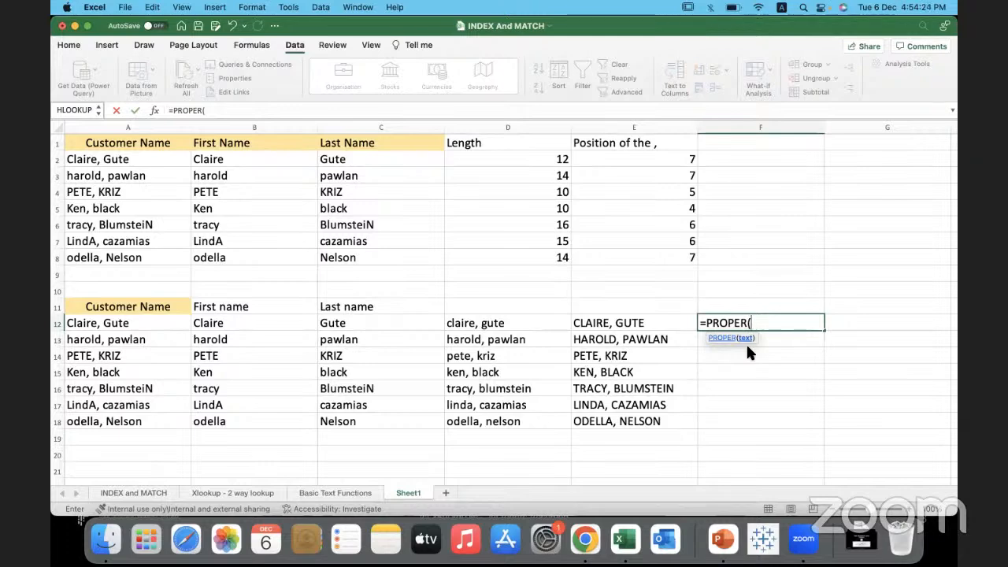
{"action": "left_click", "coordinate": [178, 328]}
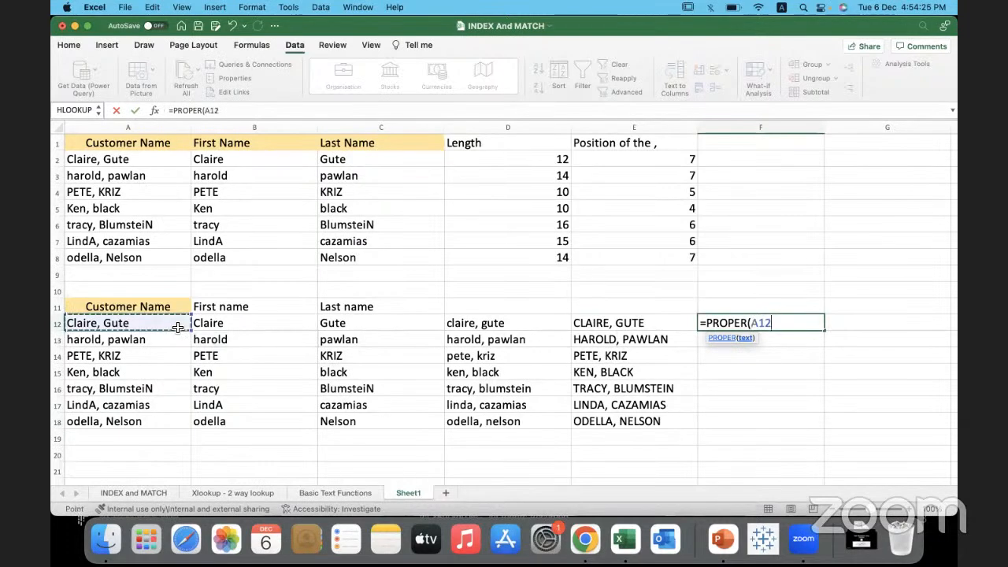
{"action": "type", "text": ")"}
{"action": "key", "text": "Return"}
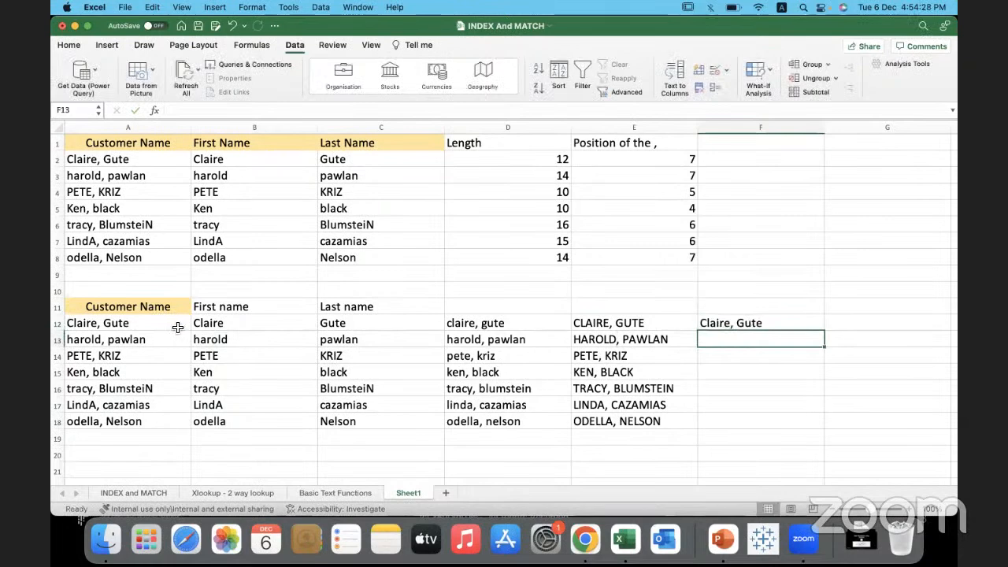
{"action": "left_click", "coordinate": [776, 324]}
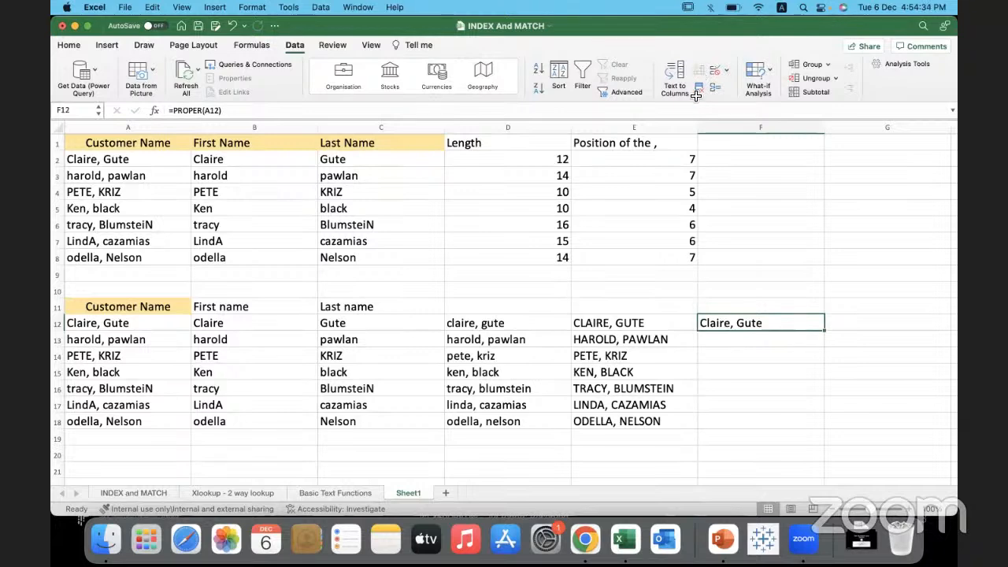
{"action": "left_click", "coordinate": [826, 337]}
{"action": "left_click", "coordinate": [811, 324]}
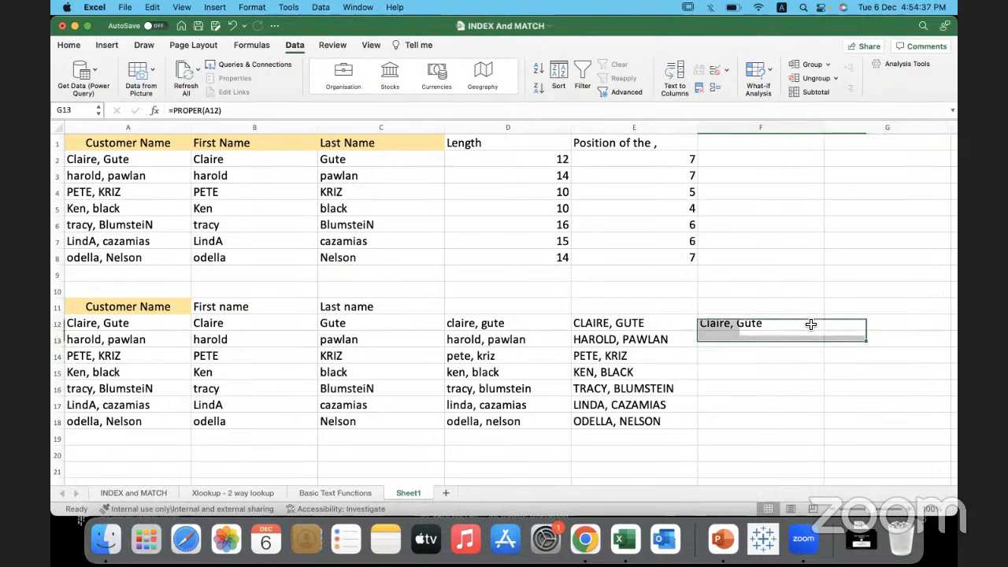
{"action": "left_click_drag", "start_coordinate": [824, 332], "coordinate": [819, 428]}
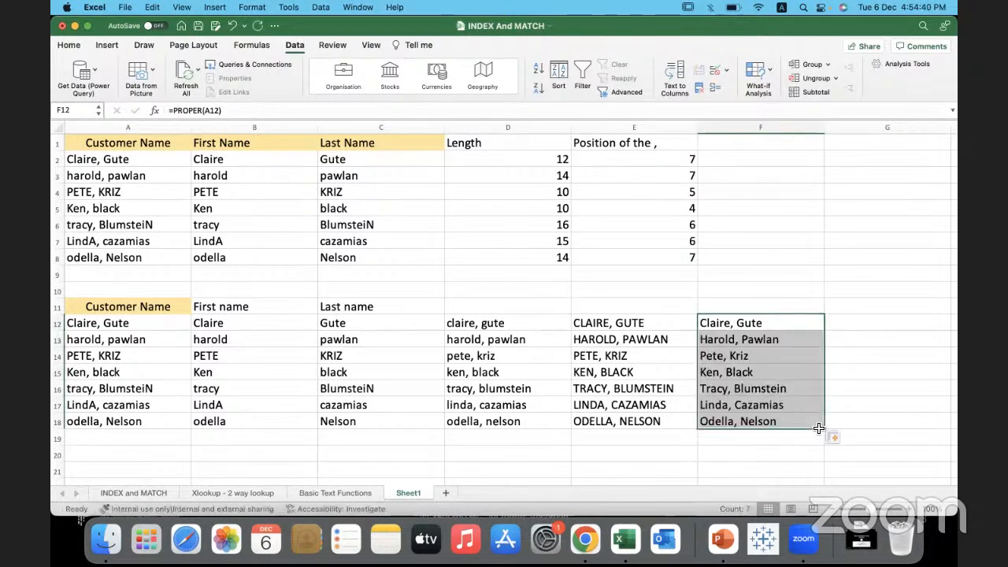
- Review the case-conversion results in D12:F18 and the formulas behind the Length, comma-position and First Name columns
{"action": "left_click", "coordinate": [756, 373]}
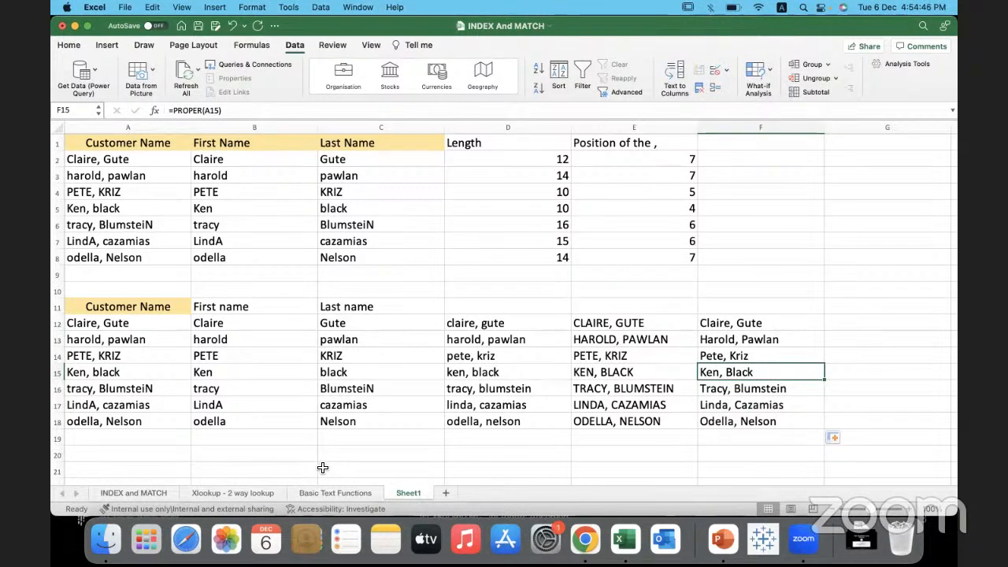
{"action": "left_click", "coordinate": [276, 441]}
{"action": "left_click_drag", "start_coordinate": [508, 313], "coordinate": [769, 426]}
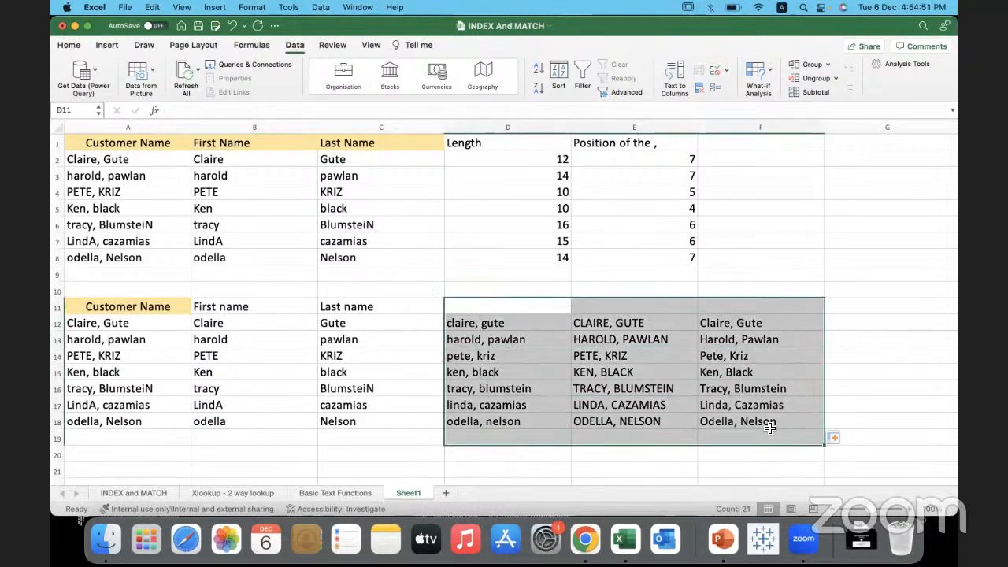
{"action": "left_click", "coordinate": [581, 452]}
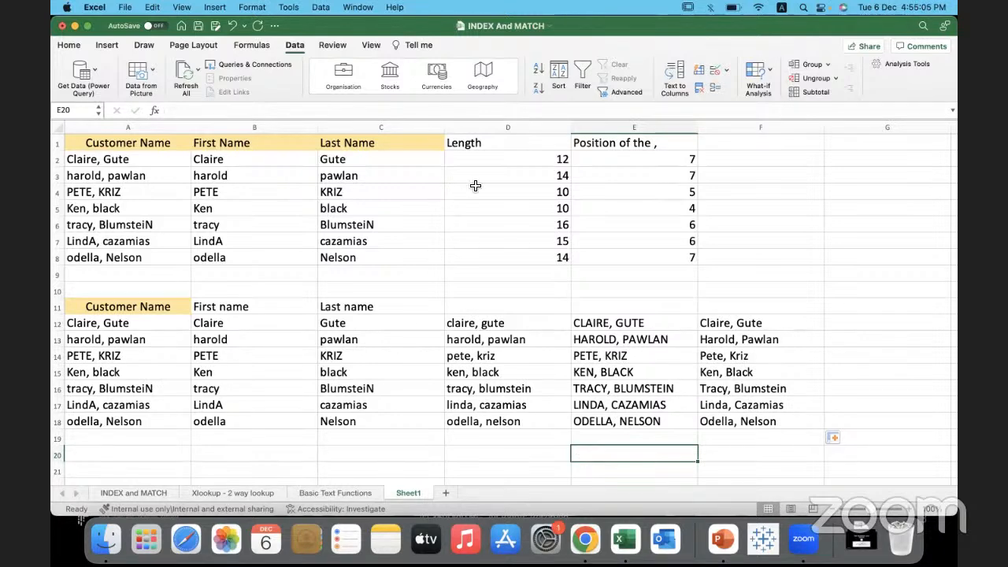
{"action": "left_click", "coordinate": [509, 144]}
{"action": "left_click", "coordinate": [460, 157]}
{"action": "left_click", "coordinate": [623, 162]}
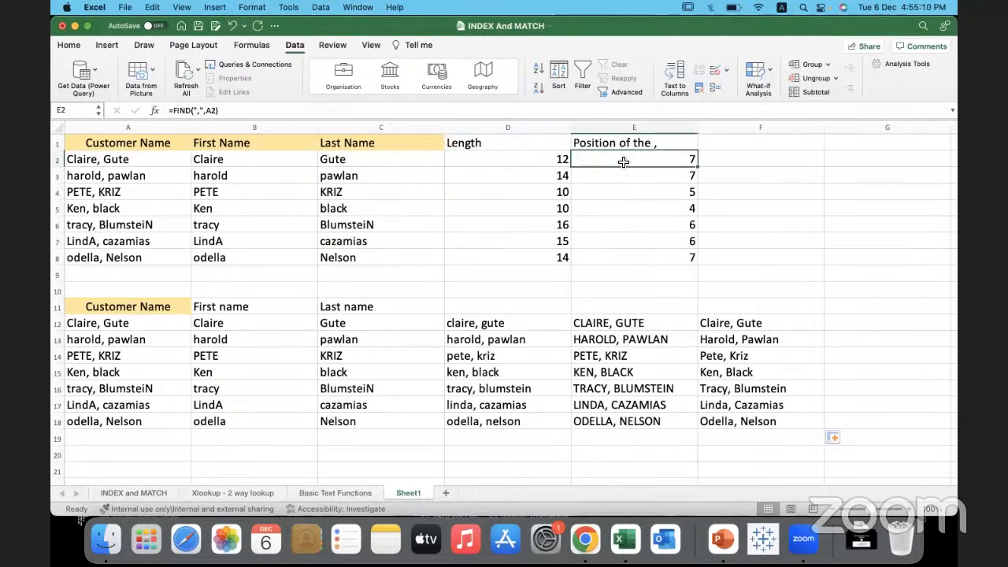
{"action": "left_click", "coordinate": [520, 325]}
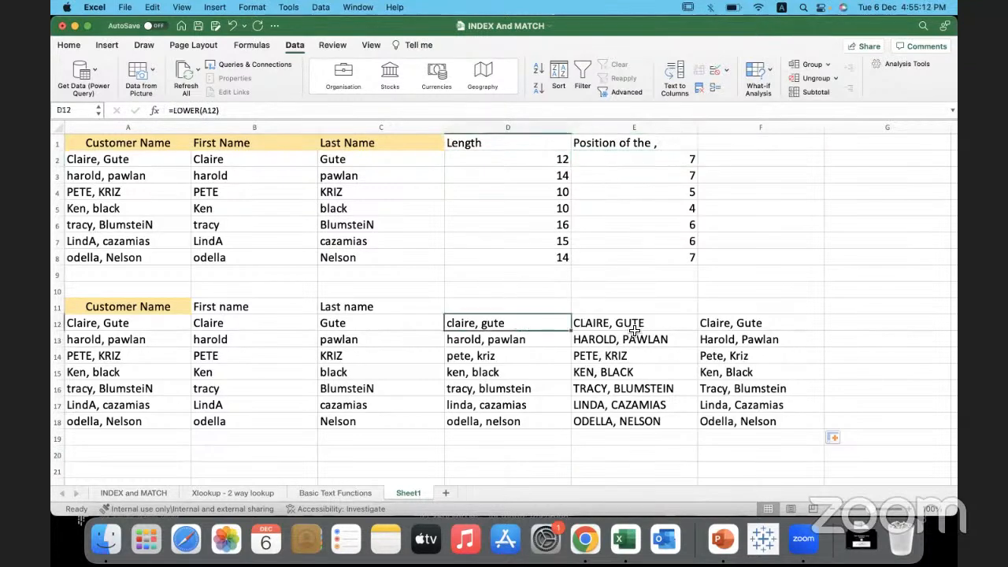
{"action": "left_click", "coordinate": [416, 444]}
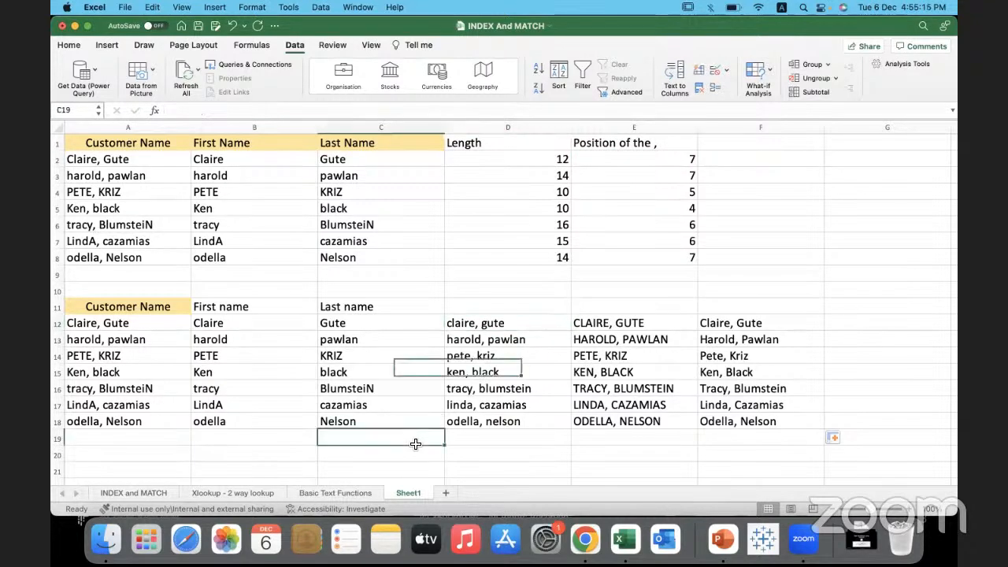
{"action": "left_click", "coordinate": [297, 193]}
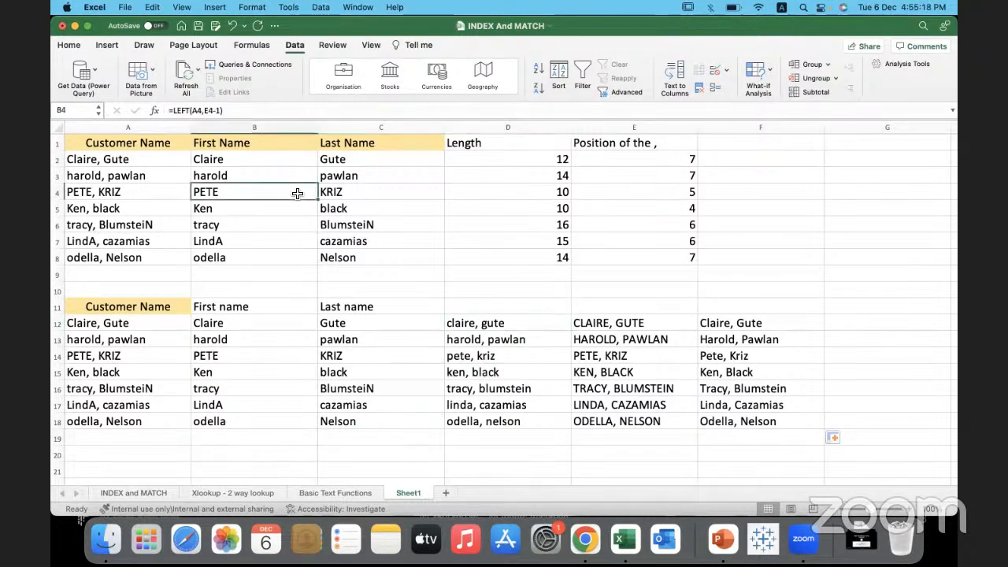
{"action": "left_click", "coordinate": [402, 462]}
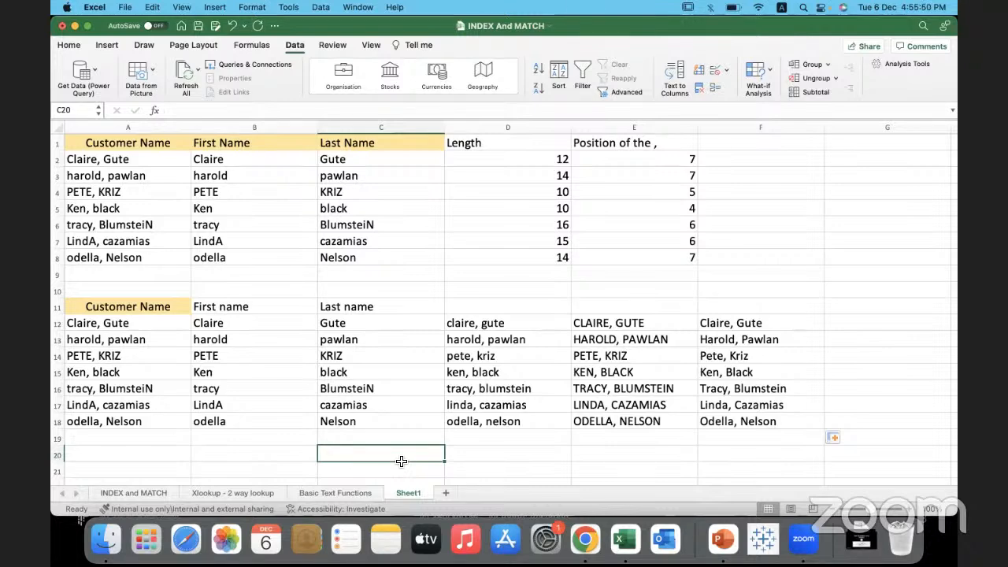
{"action": "left_click", "coordinate": [467, 455]}
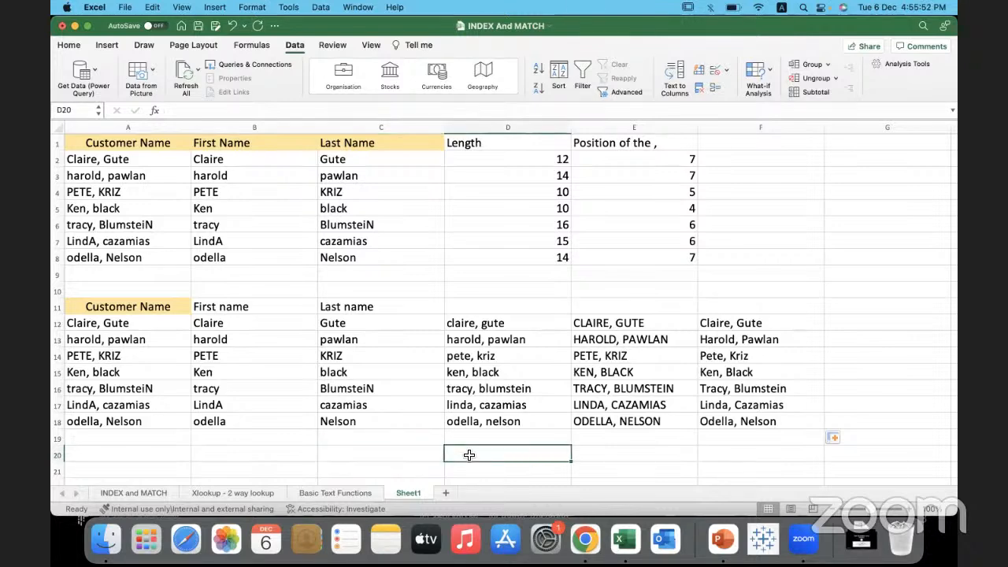
- Remove the fill colour from the header cells A1:D1 on the Basic Text Functions sheet
{"action": "left_click", "coordinate": [259, 493]}
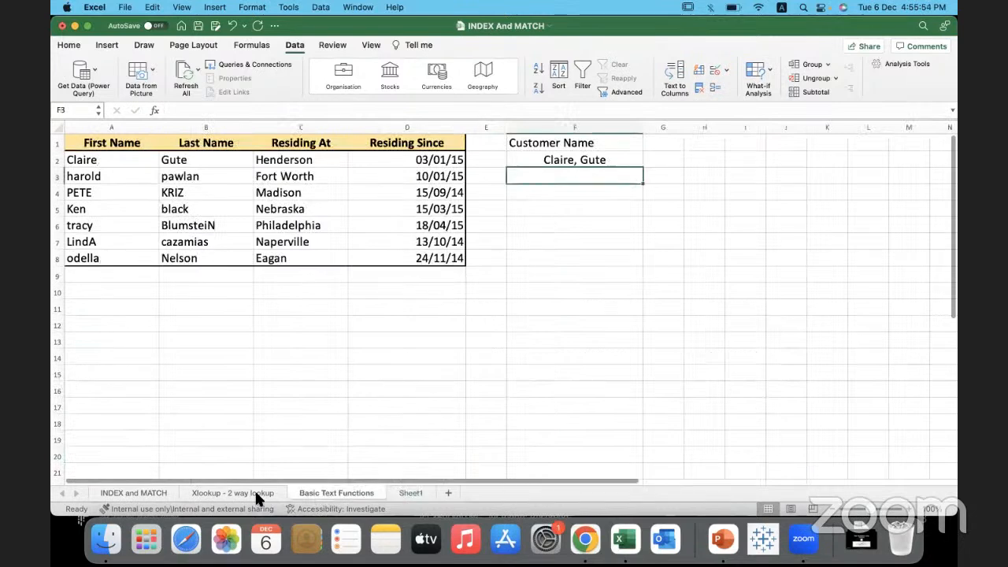
{"action": "left_click", "coordinate": [167, 183]}
{"action": "left_click_drag", "start_coordinate": [168, 187], "coordinate": [365, 239]}
{"action": "left_click", "coordinate": [356, 240]}
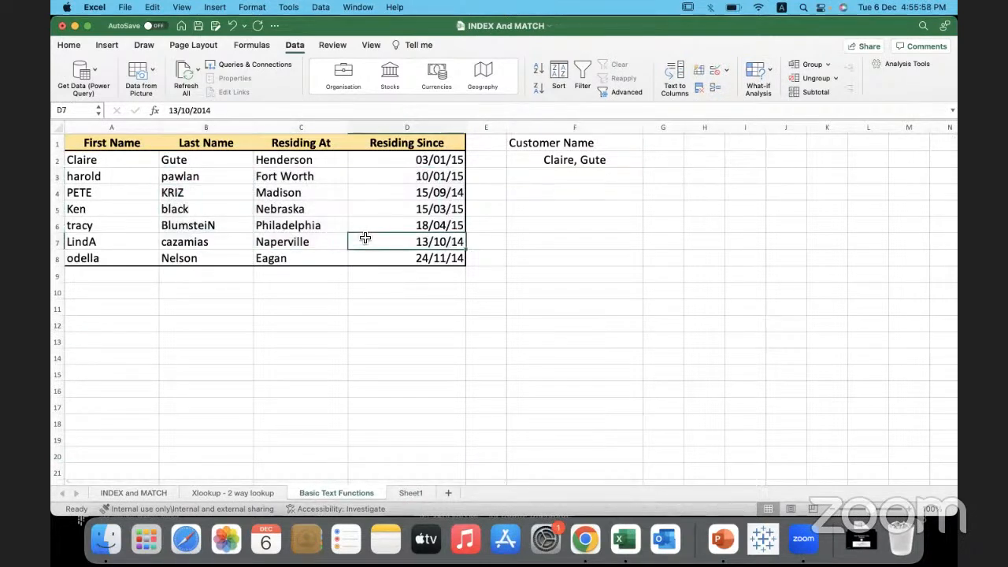
{"action": "left_click_drag", "start_coordinate": [143, 143], "coordinate": [375, 143]}
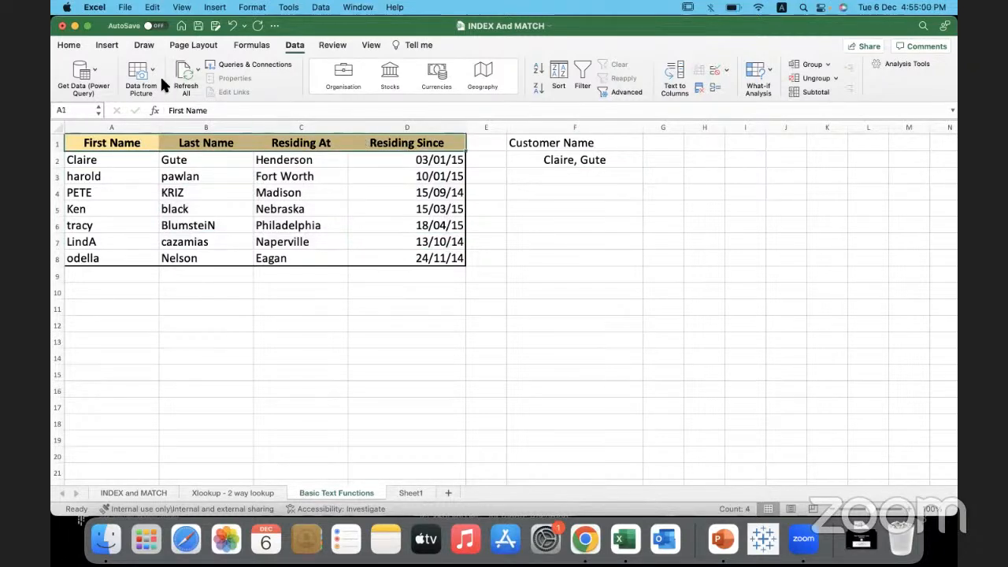
{"action": "left_click", "coordinate": [69, 45]}
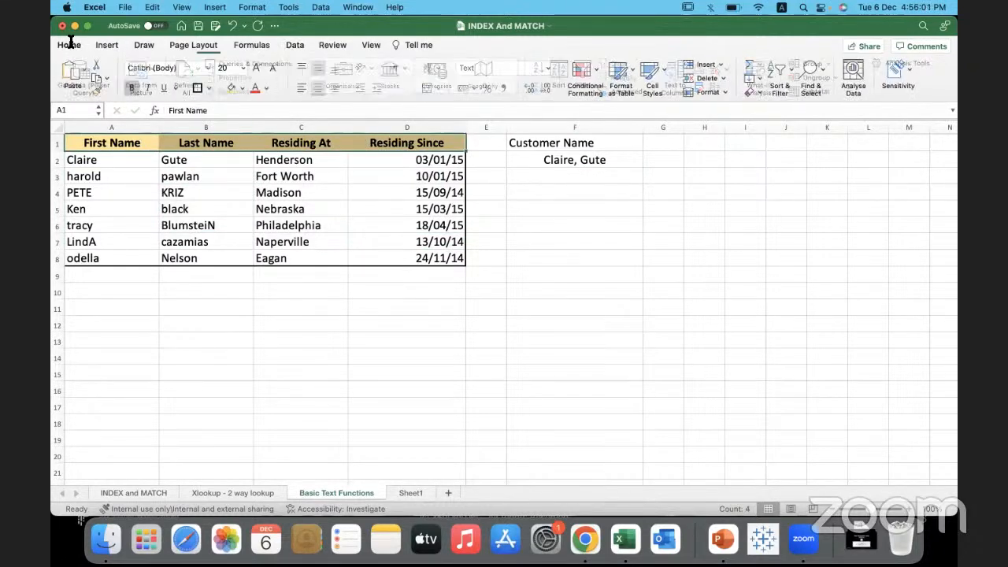
{"action": "left_click", "coordinate": [239, 84]}
{"action": "left_click", "coordinate": [255, 106]}
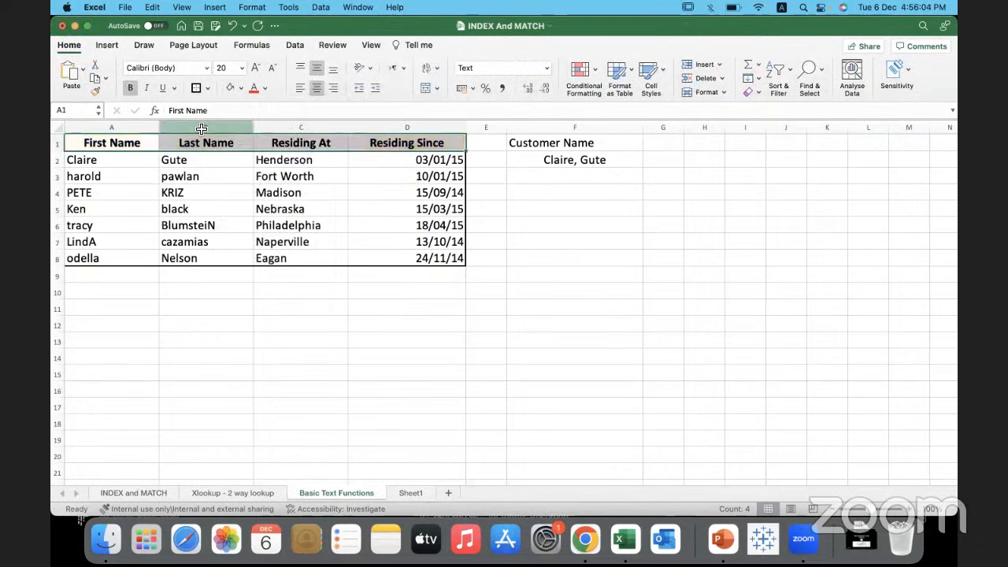
- Remove the bold formatting from the headers in A1:D1 and align them left
{"action": "left_click_drag", "start_coordinate": [138, 145], "coordinate": [376, 142]}
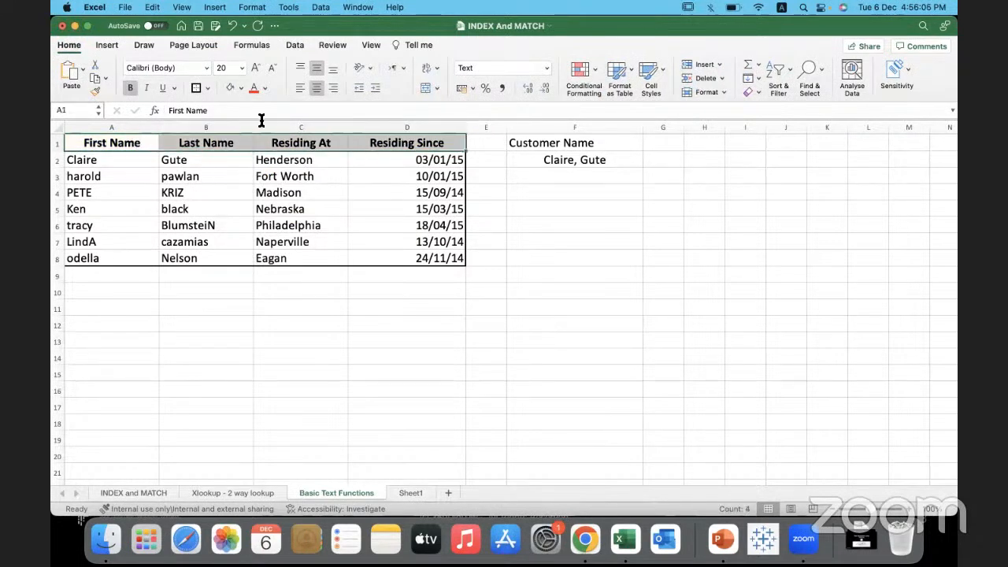
{"action": "left_click", "coordinate": [130, 88]}
{"action": "left_click", "coordinate": [300, 88]}
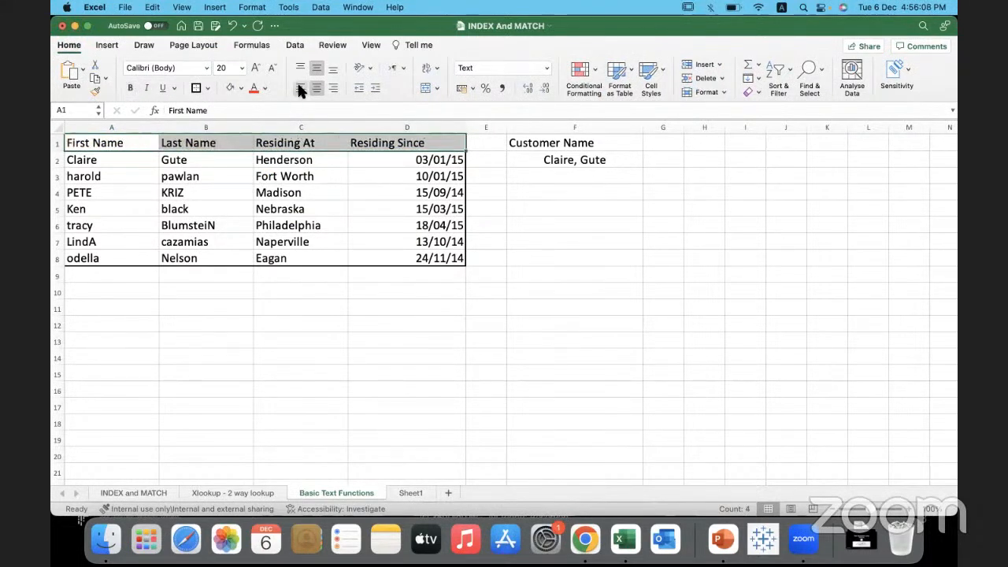
- Remove all borders from the data range A1:D8
{"action": "left_click_drag", "start_coordinate": [150, 145], "coordinate": [408, 259]}
{"action": "left_click", "coordinate": [208, 87]}
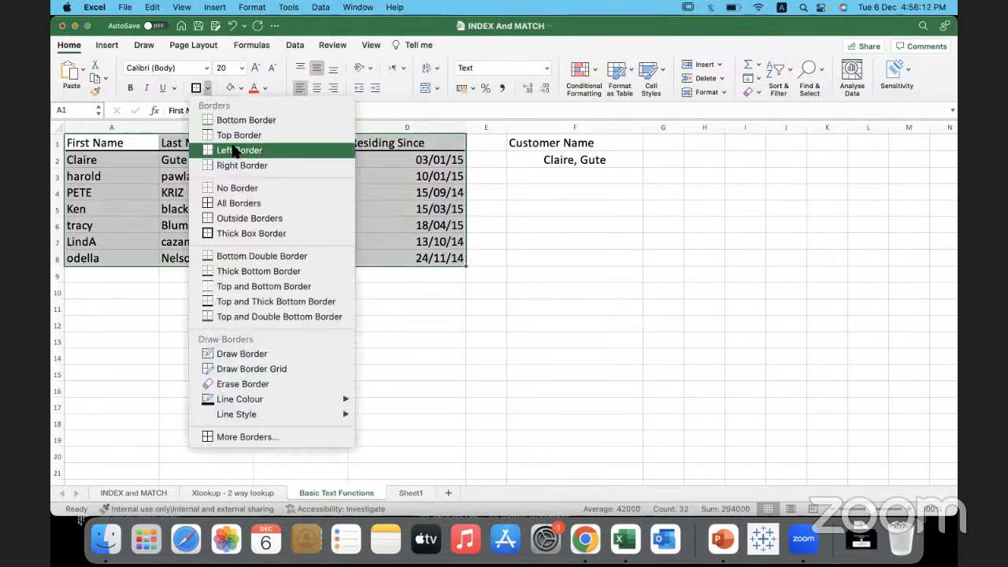
{"action": "left_click", "coordinate": [235, 190]}
{"action": "left_click", "coordinate": [205, 293]}
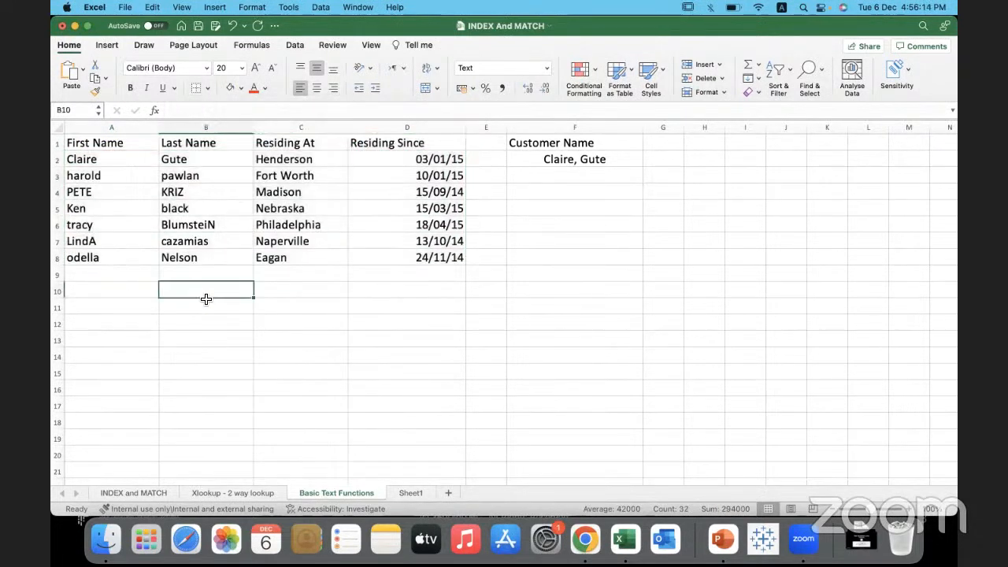
- Clear the contents of F1:F4, including the Customer Name heading and the combined name beneath it
{"action": "left_click_drag", "start_coordinate": [550, 140], "coordinate": [546, 191]}
{"action": "key", "text": "Delete"}
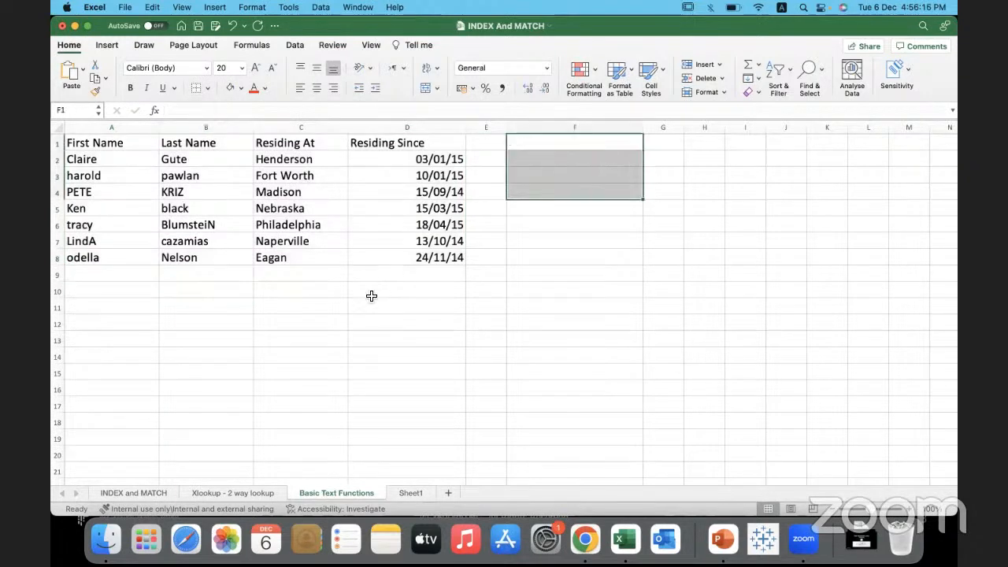
{"action": "left_click", "coordinate": [371, 296]}
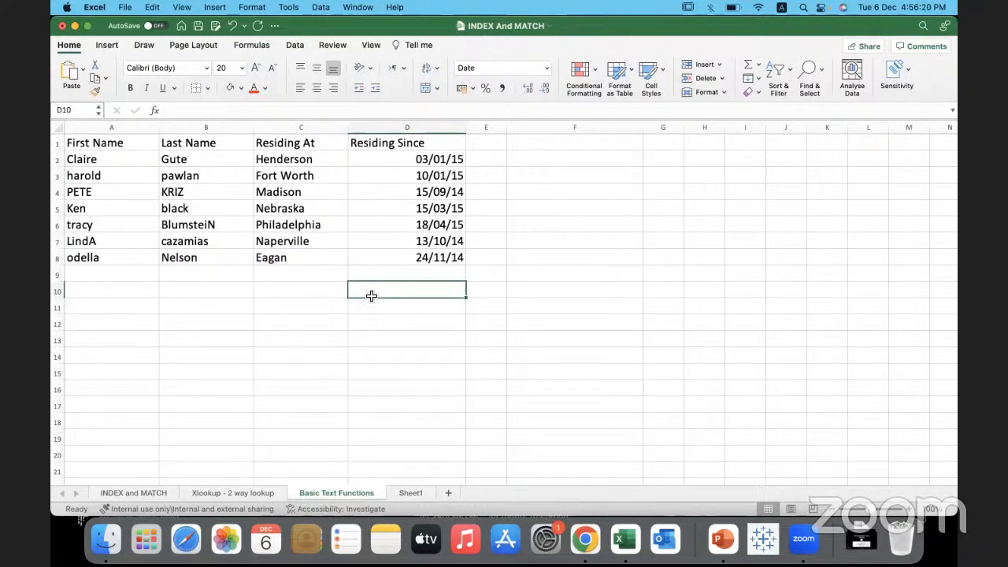
- Examine the columns, header row and individual records of the plain data in A1:D8 on the Basic Text Functions sheet
{"action": "left_click", "coordinate": [357, 193]}
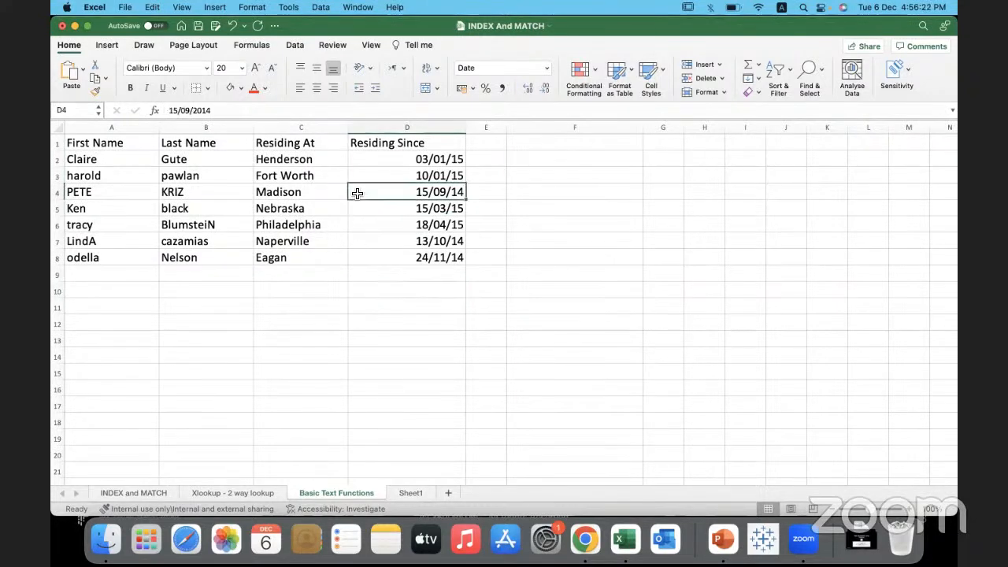
{"action": "left_click", "coordinate": [137, 127]}
{"action": "left_click", "coordinate": [198, 127]}
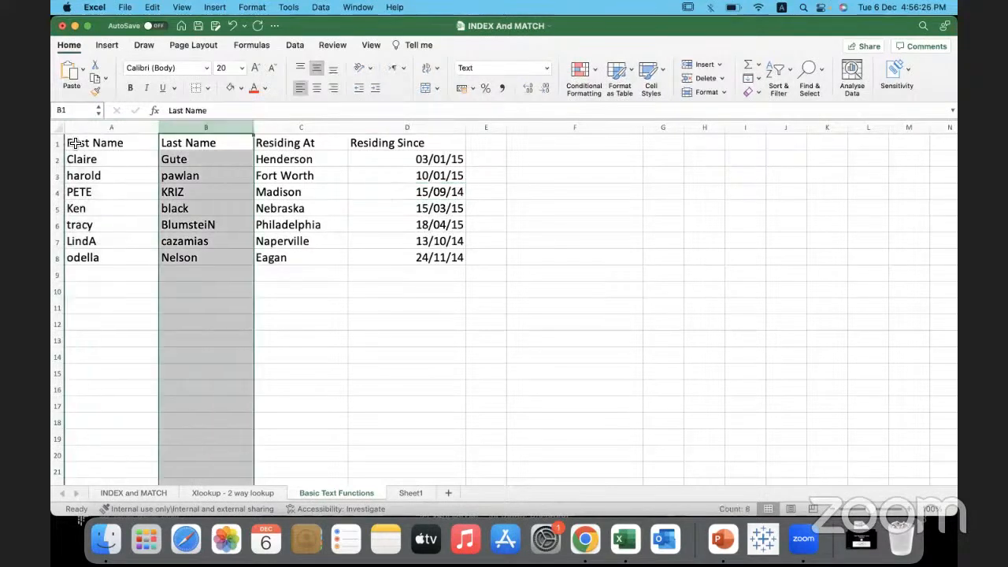
{"action": "left_click", "coordinate": [58, 142]}
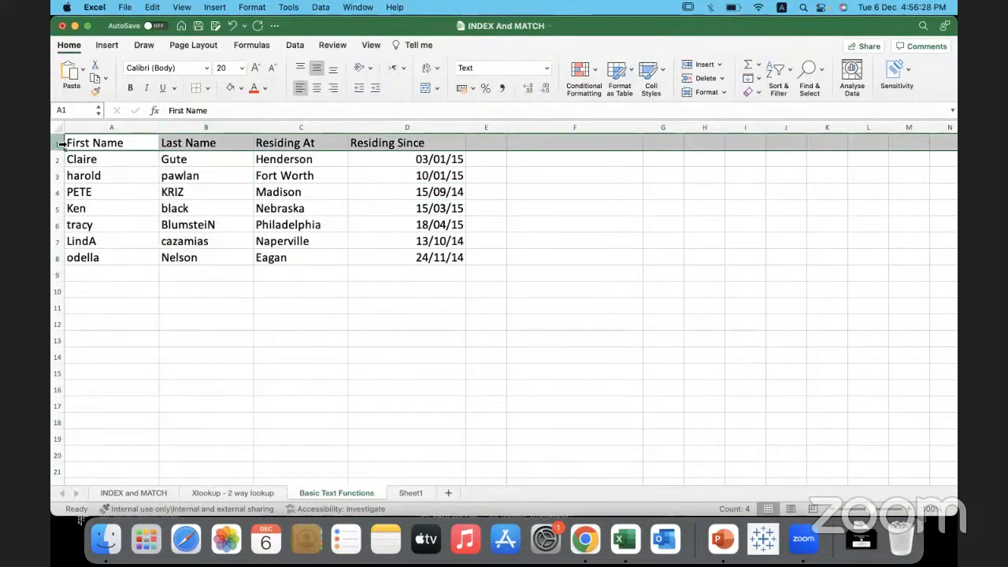
{"action": "left_click", "coordinate": [131, 194]}
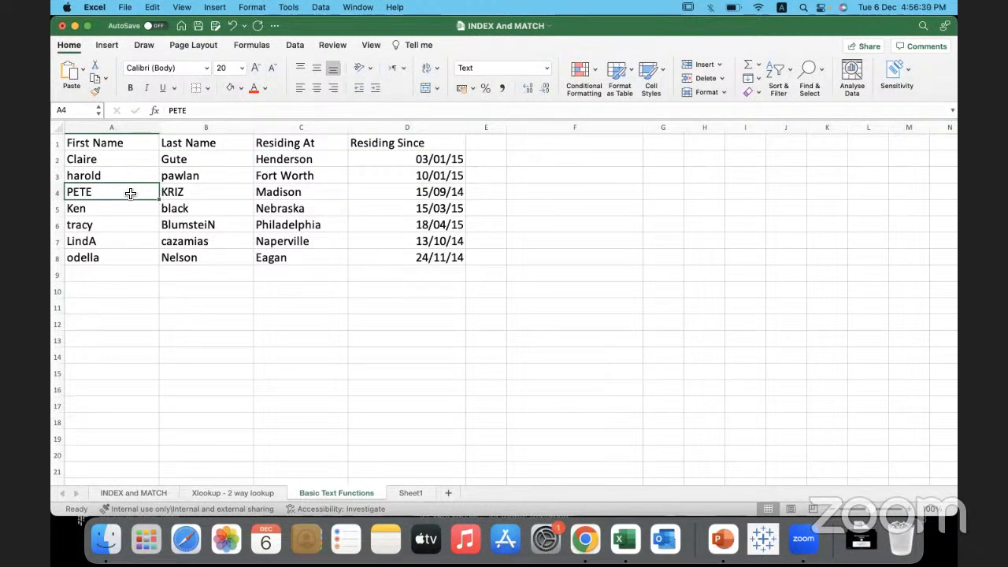
{"action": "left_click", "coordinate": [235, 181]}
{"action": "left_click", "coordinate": [360, 182]}
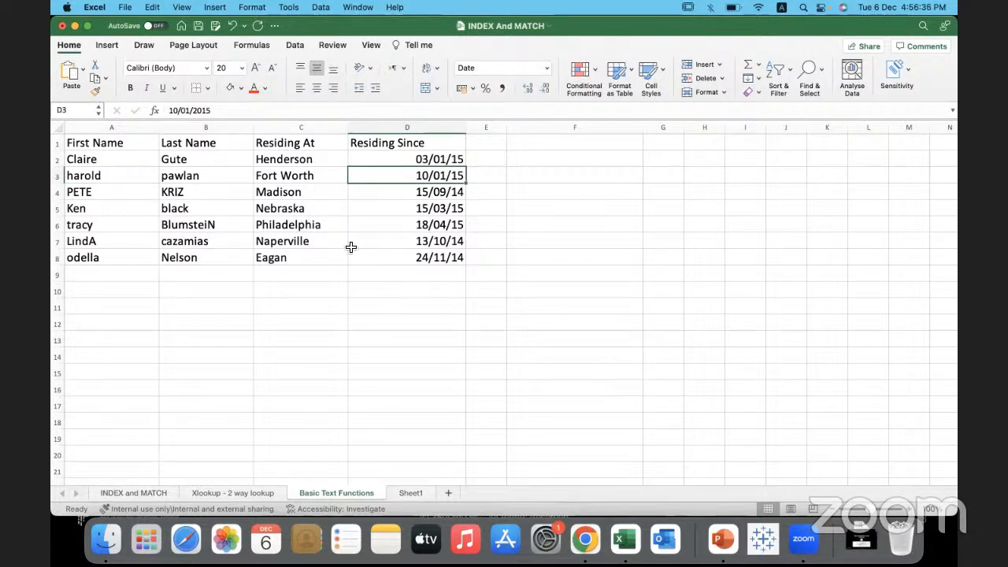
{"action": "left_click", "coordinate": [132, 143]}
{"action": "left_click_drag", "start_coordinate": [132, 143], "coordinate": [388, 251]}
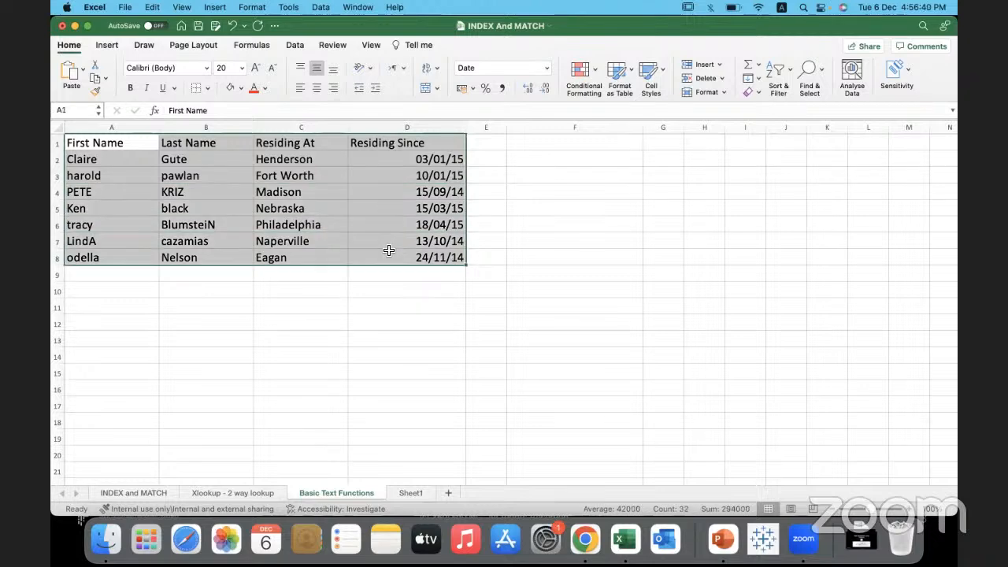
{"action": "left_click", "coordinate": [357, 210]}
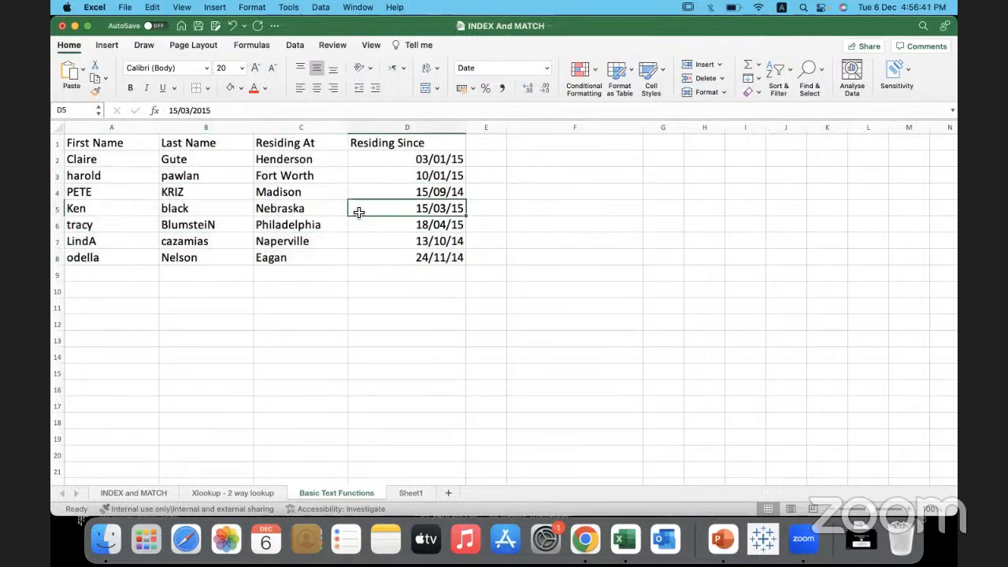
- Convert the data range A1:D8 into an Excel table with headers
{"action": "left_click", "coordinate": [240, 175]}
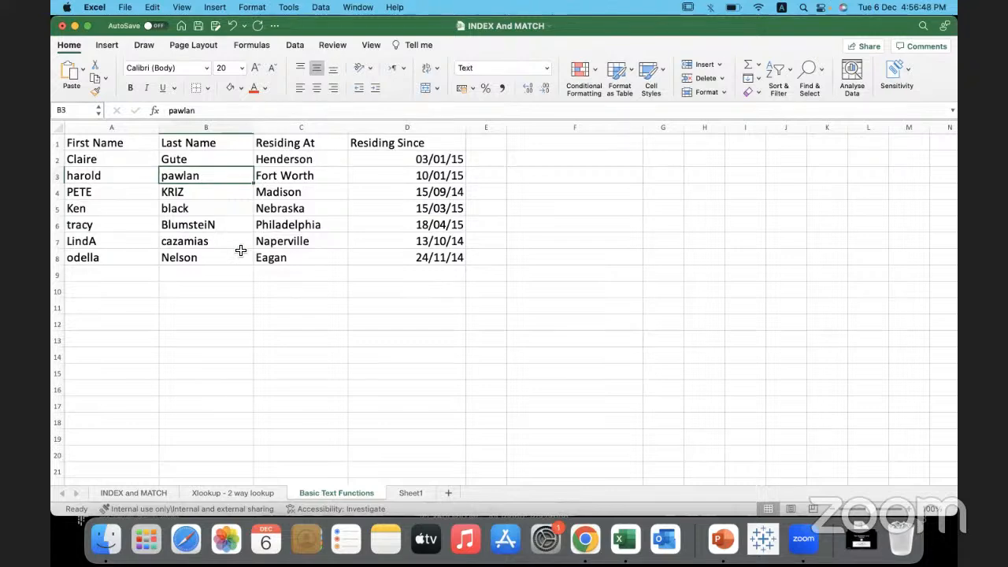
{"action": "key", "text": "ctrl+t"}
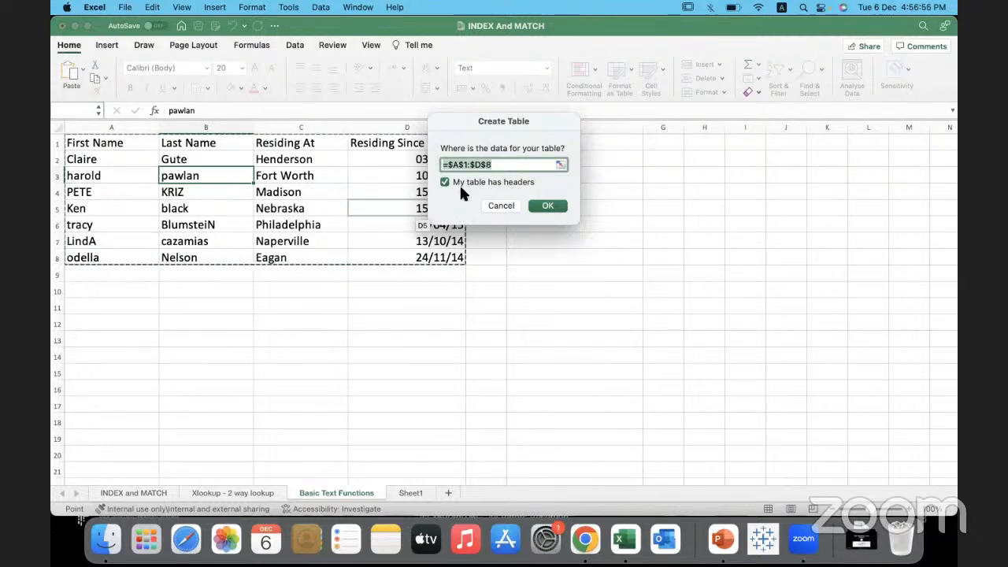
{"action": "left_click", "coordinate": [549, 207]}
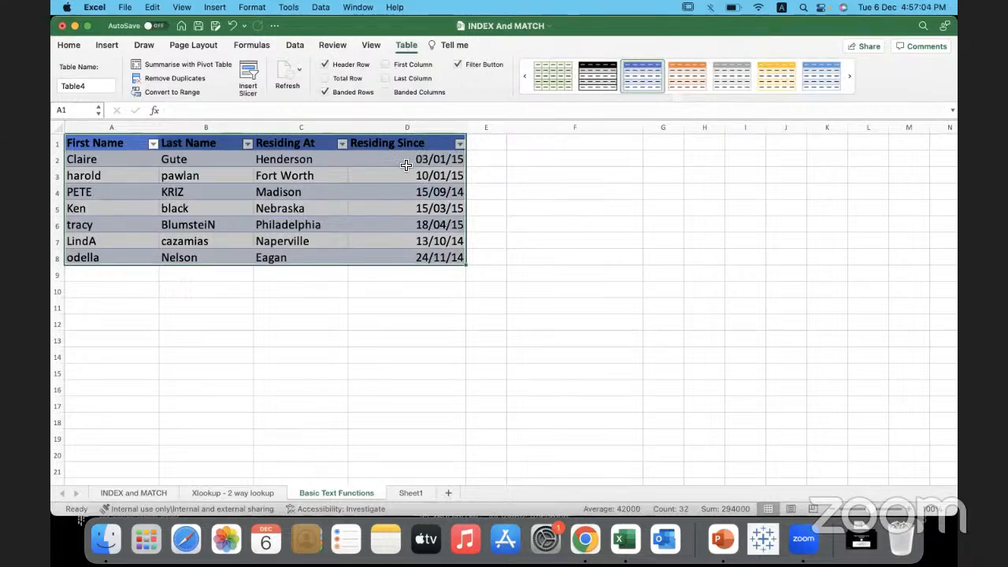
- Try orange, grey and gold styles on the table, ending with Gold, Table Style Medium 12
{"action": "left_click", "coordinate": [692, 70]}
{"action": "left_click", "coordinate": [731, 70]}
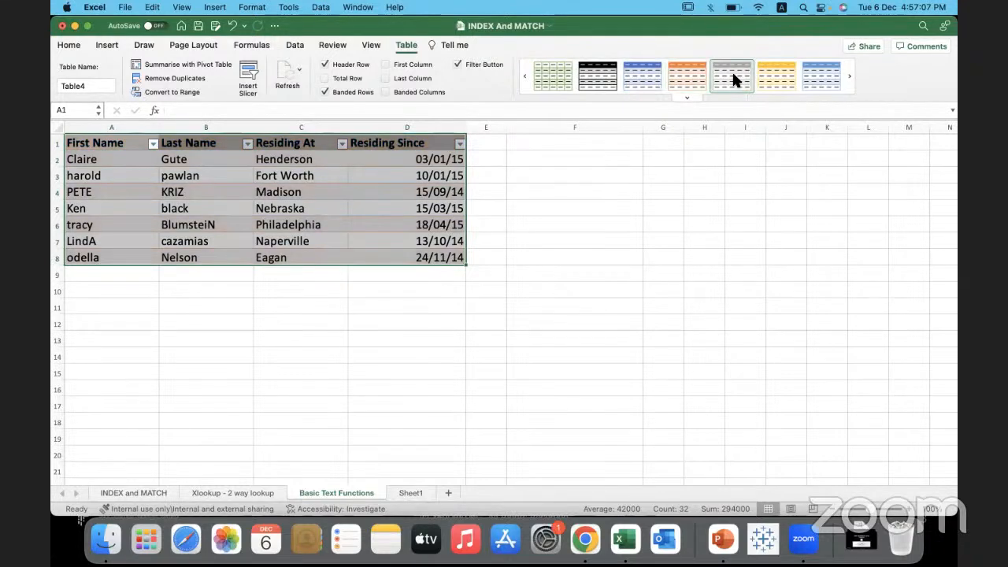
{"action": "left_click", "coordinate": [774, 72]}
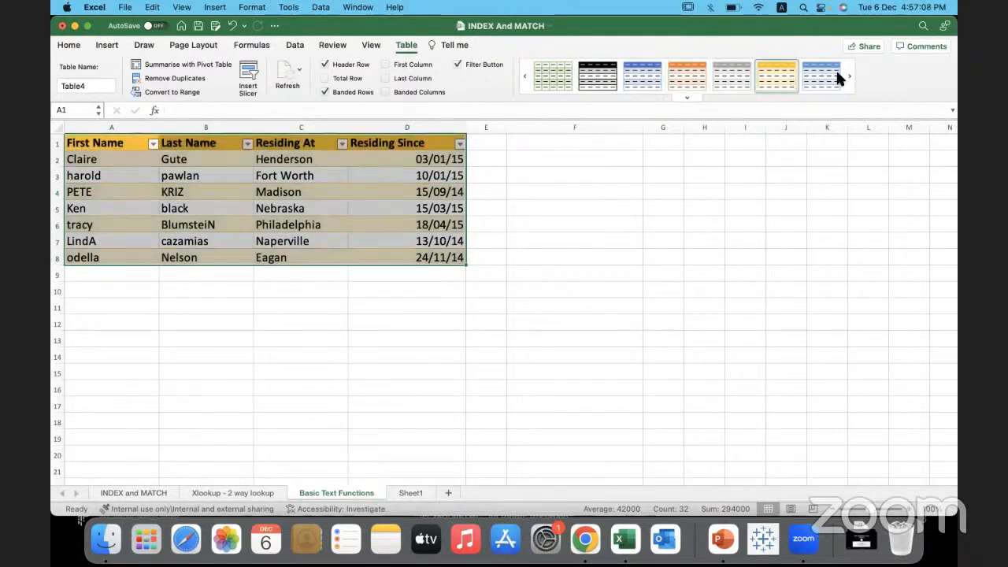
{"action": "left_click", "coordinate": [686, 97]}
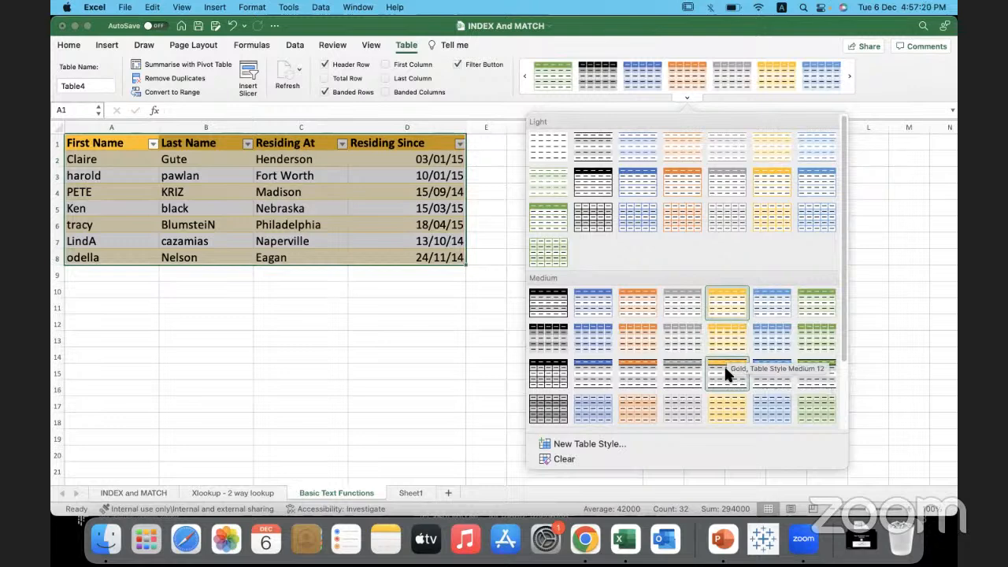
{"action": "left_click", "coordinate": [726, 342]}
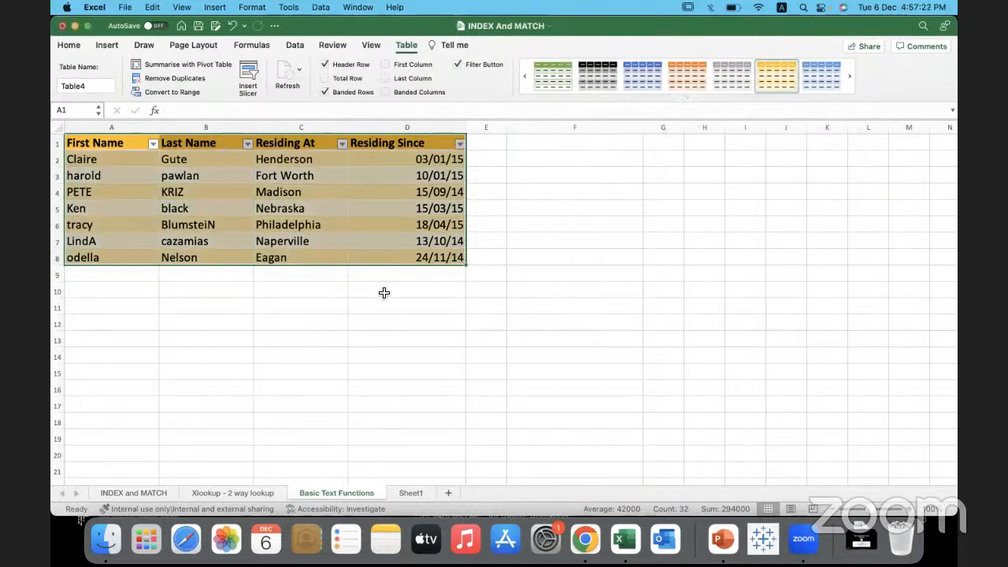
{"action": "left_click", "coordinate": [384, 293]}
- Compare the design options available for cells inside the table with those for an empty cell outside it
{"action": "left_click", "coordinate": [324, 186]}
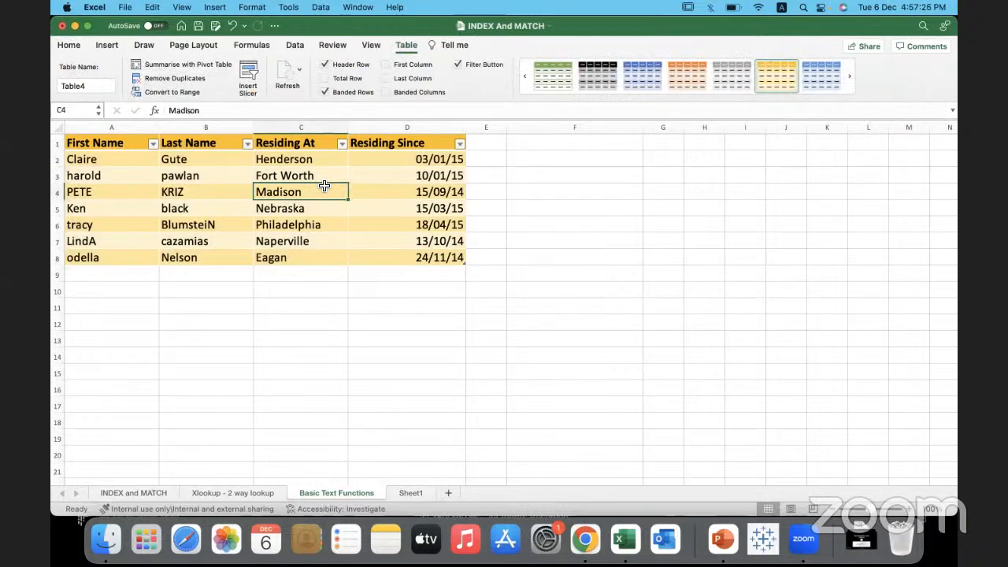
{"action": "left_click", "coordinate": [497, 335]}
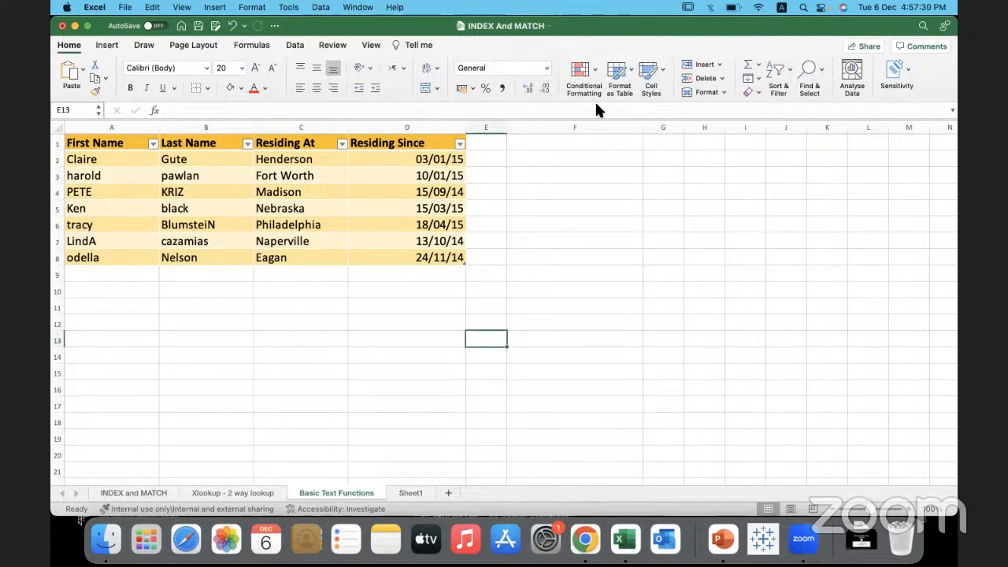
{"action": "left_click", "coordinate": [306, 161]}
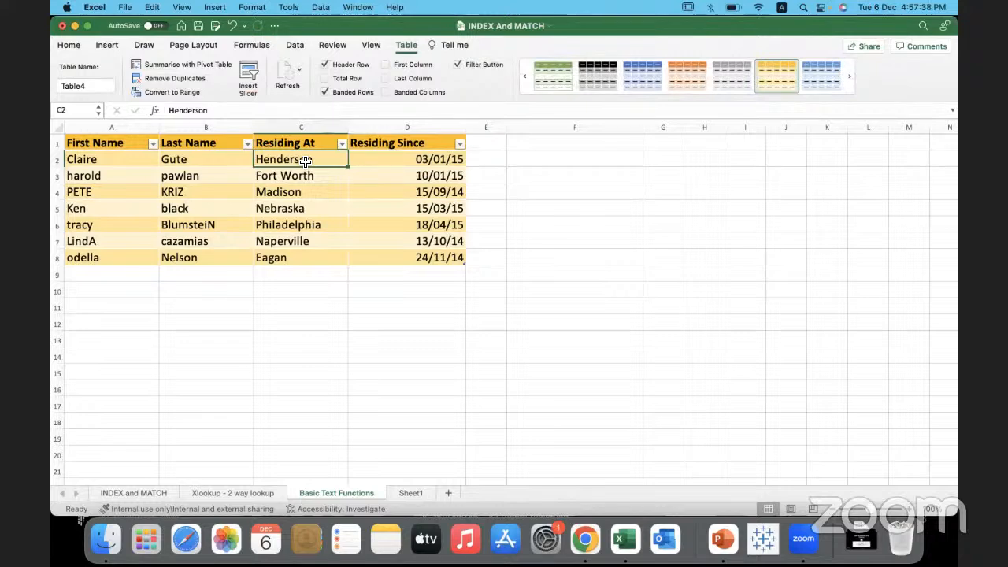
{"action": "left_click", "coordinate": [245, 181]}
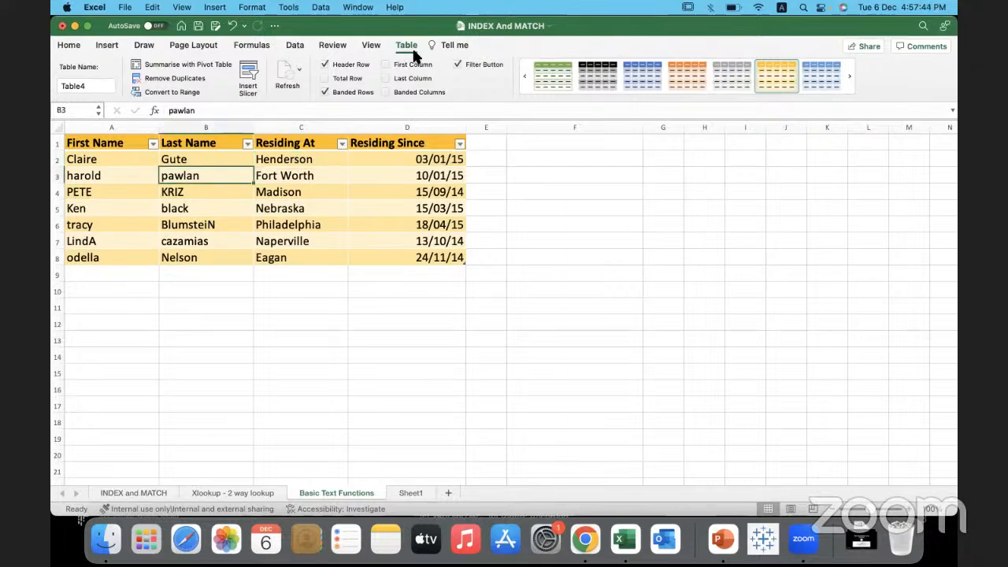
{"action": "left_click", "coordinate": [149, 178]}
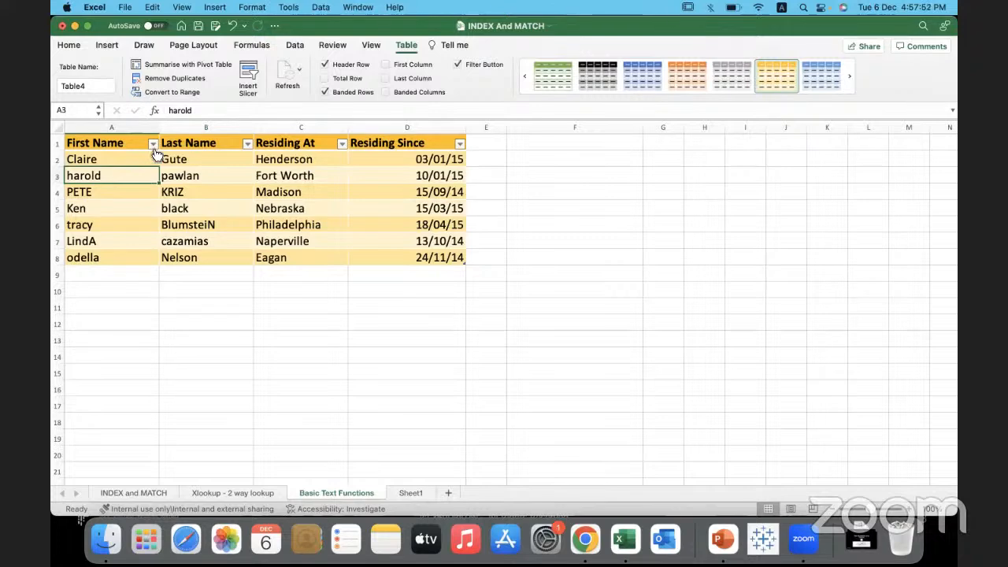
- View the sort and filter options of the First Name column without applying any
{"action": "left_click", "coordinate": [153, 144]}
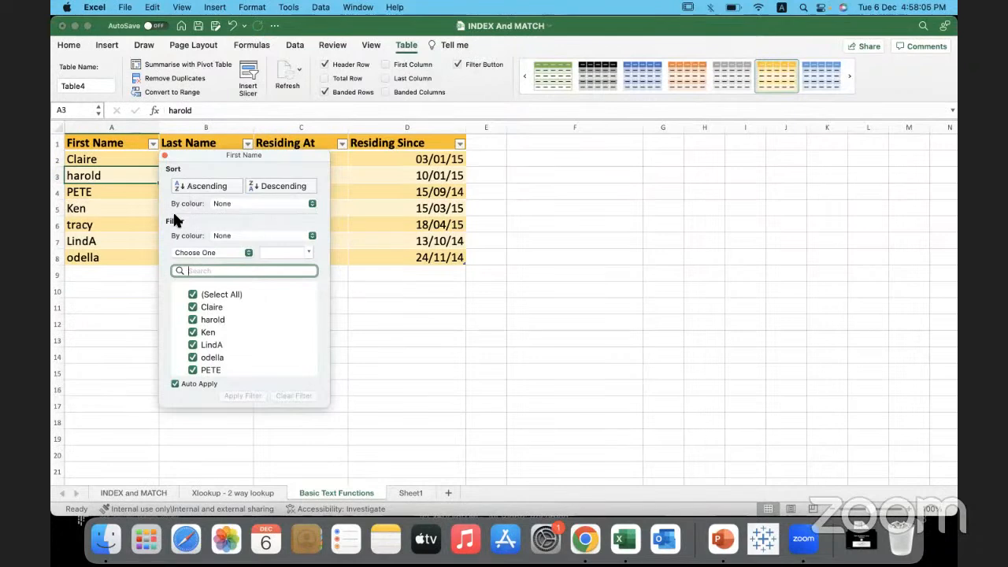
{"action": "left_click", "coordinate": [165, 158]}
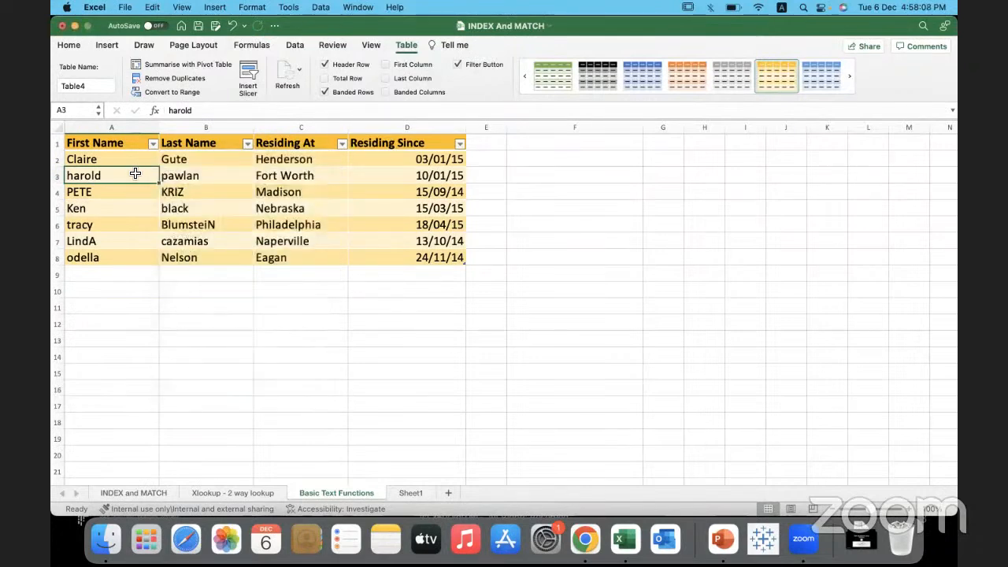
{"action": "left_click", "coordinate": [134, 162]}
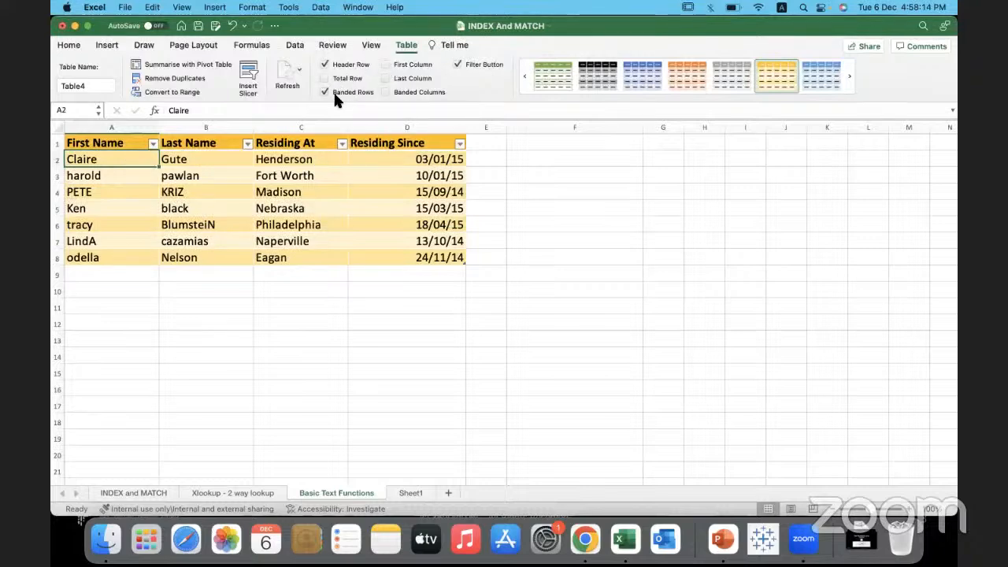
- Try the blue table style and settle on an orange style with a solid header from the Medium group
{"action": "left_click", "coordinate": [643, 83]}
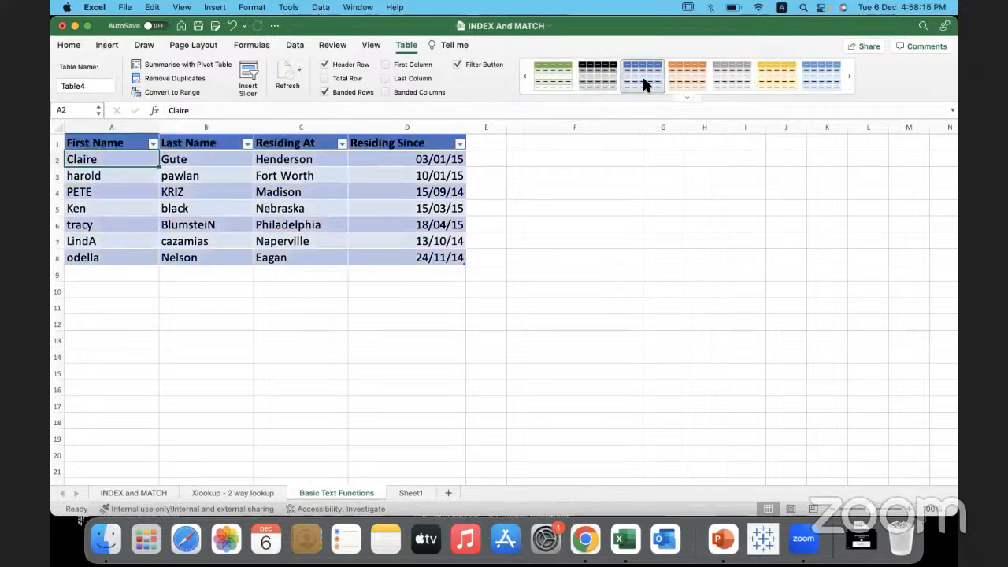
{"action": "left_click", "coordinate": [688, 97]}
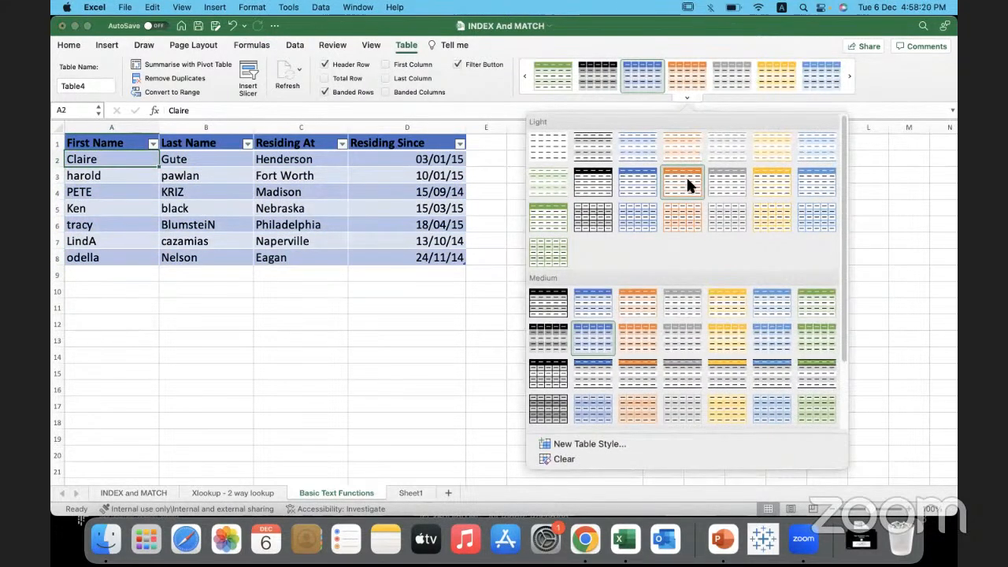
{"action": "left_click", "coordinate": [639, 299]}
- Review the alternating shading across the first three records and turn off banded rows for the table
{"action": "left_click_drag", "start_coordinate": [113, 160], "coordinate": [398, 163]}
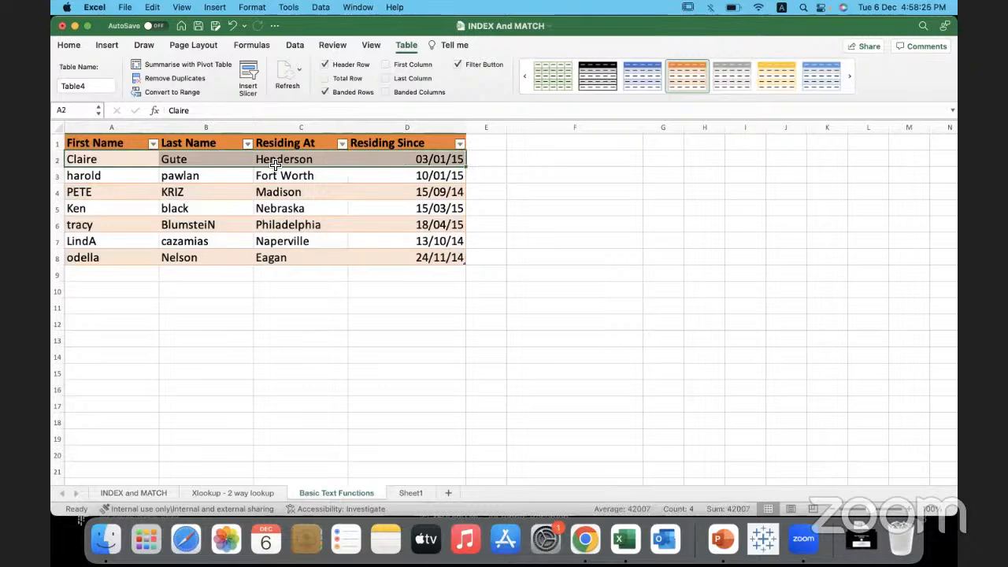
{"action": "left_click_drag", "start_coordinate": [134, 176], "coordinate": [378, 178]}
{"action": "left_click_drag", "start_coordinate": [148, 194], "coordinate": [349, 194]}
{"action": "left_click", "coordinate": [371, 193]}
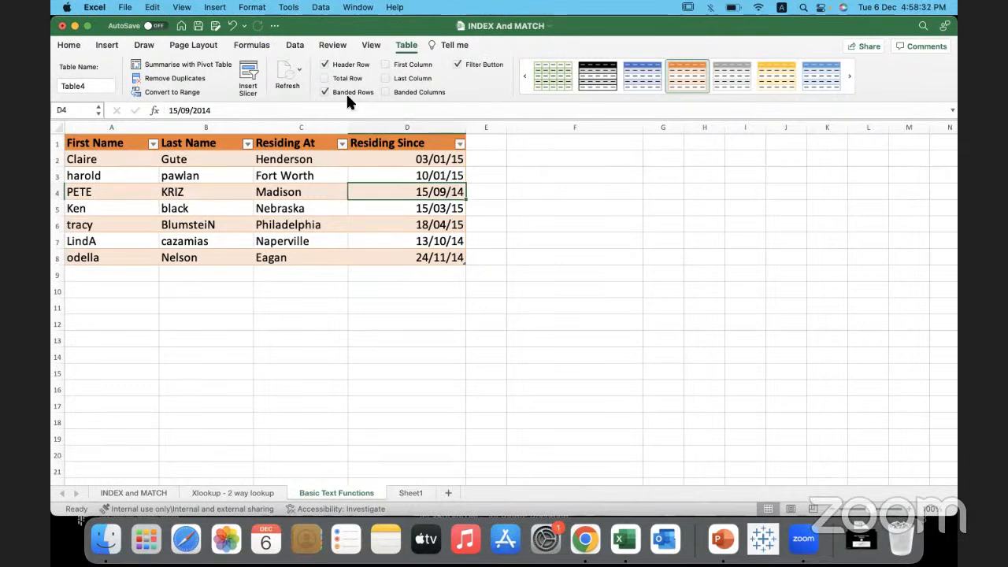
{"action": "left_click", "coordinate": [323, 92]}
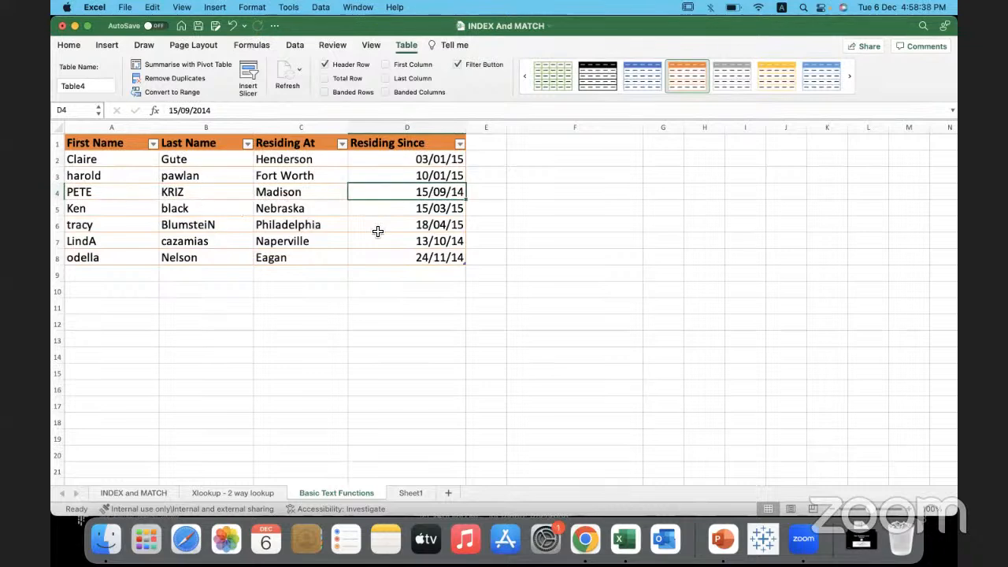
{"action": "left_click", "coordinate": [325, 93]}
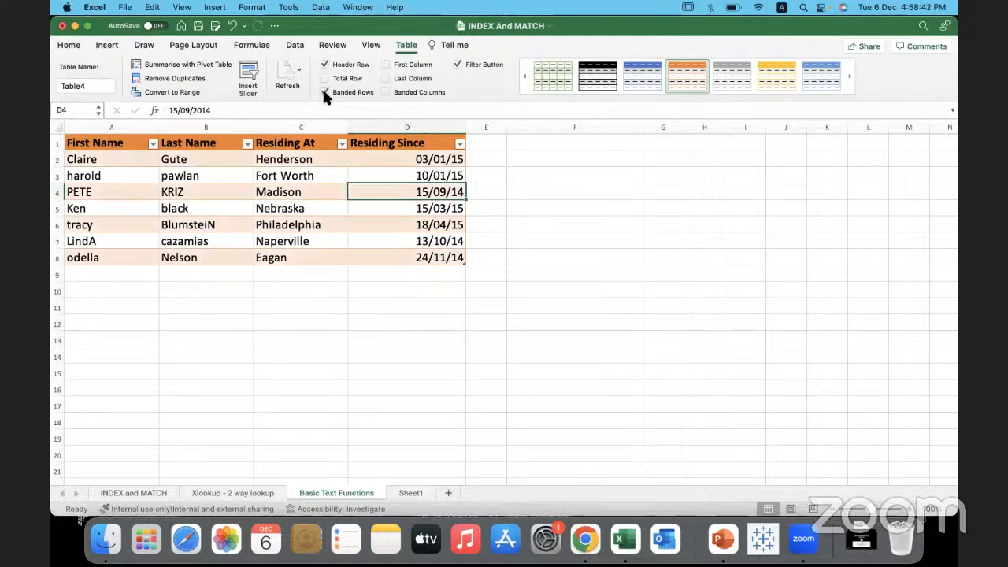
{"action": "left_click", "coordinate": [325, 93]}
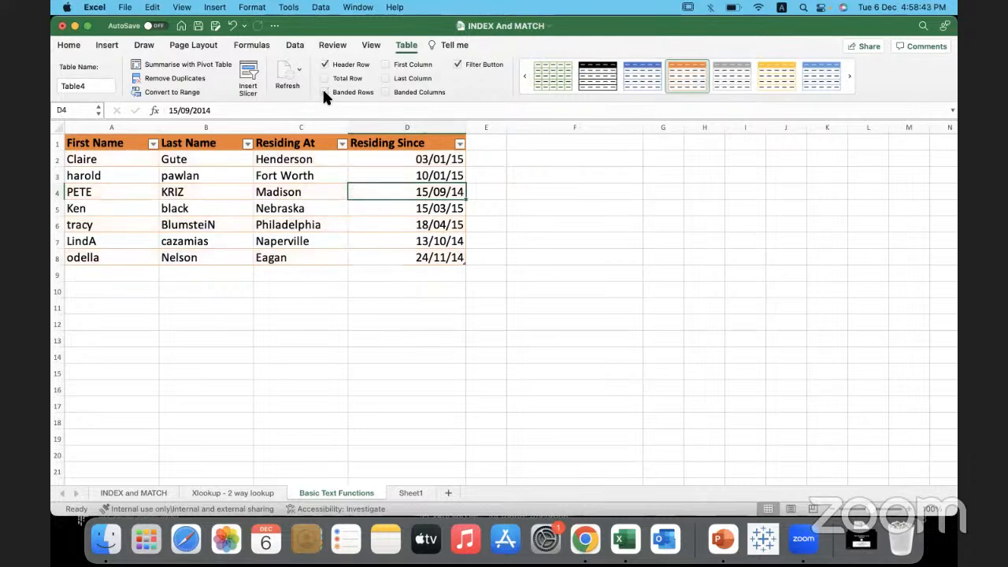
- Try banded columns and hiding the header row on the table, reverting each option
{"action": "left_click", "coordinate": [385, 92]}
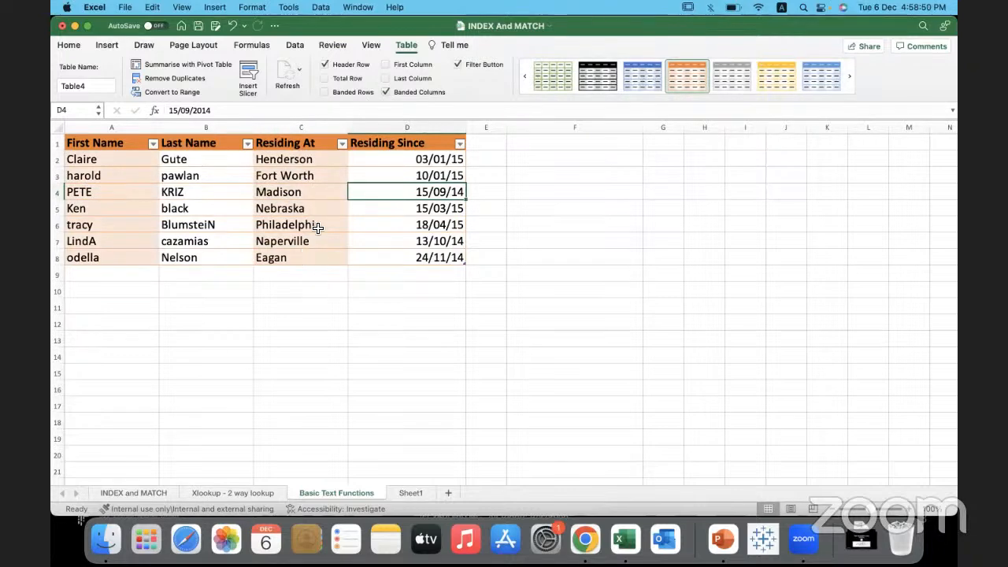
{"action": "left_click", "coordinate": [386, 92]}
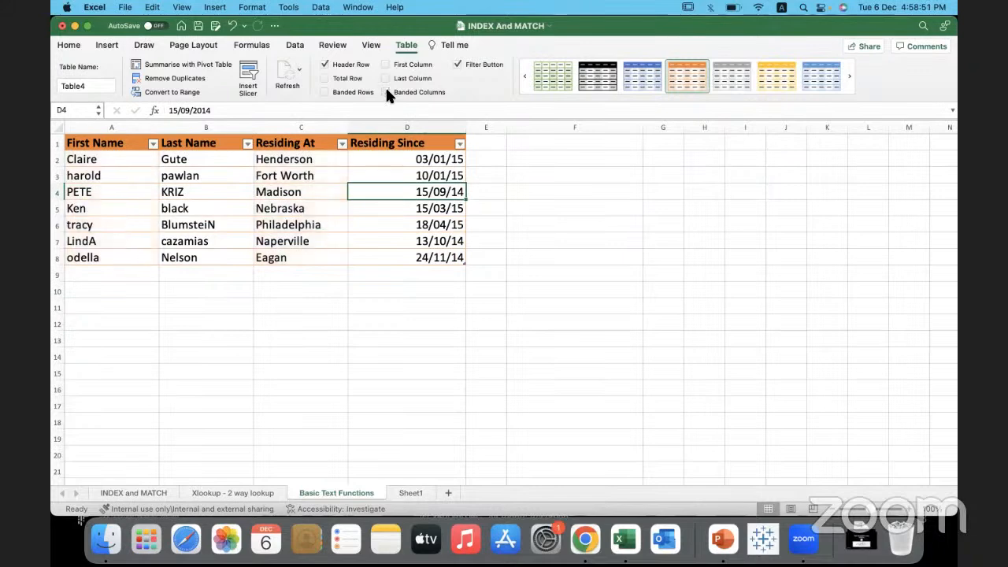
{"action": "left_click", "coordinate": [324, 64]}
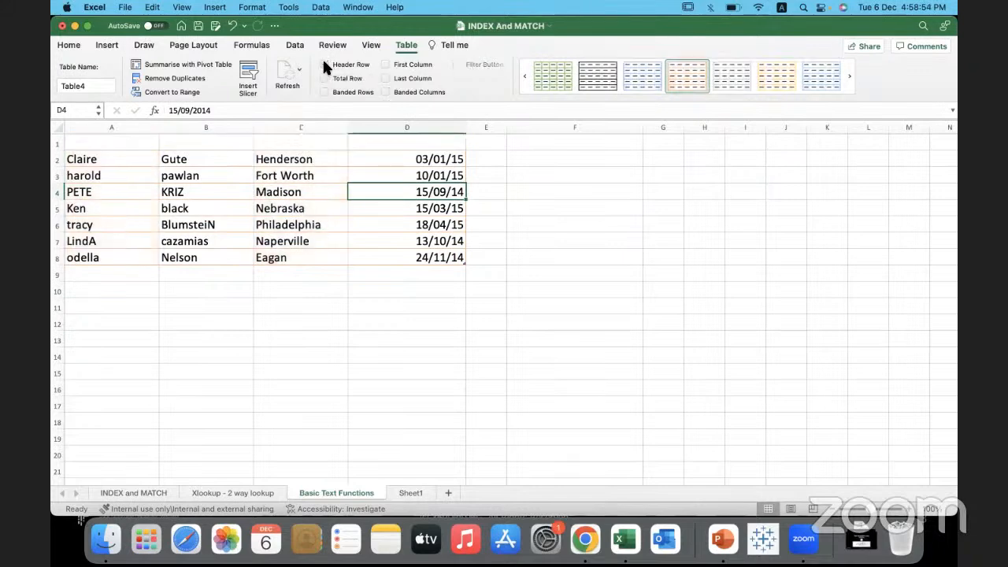
{"action": "left_click", "coordinate": [323, 63]}
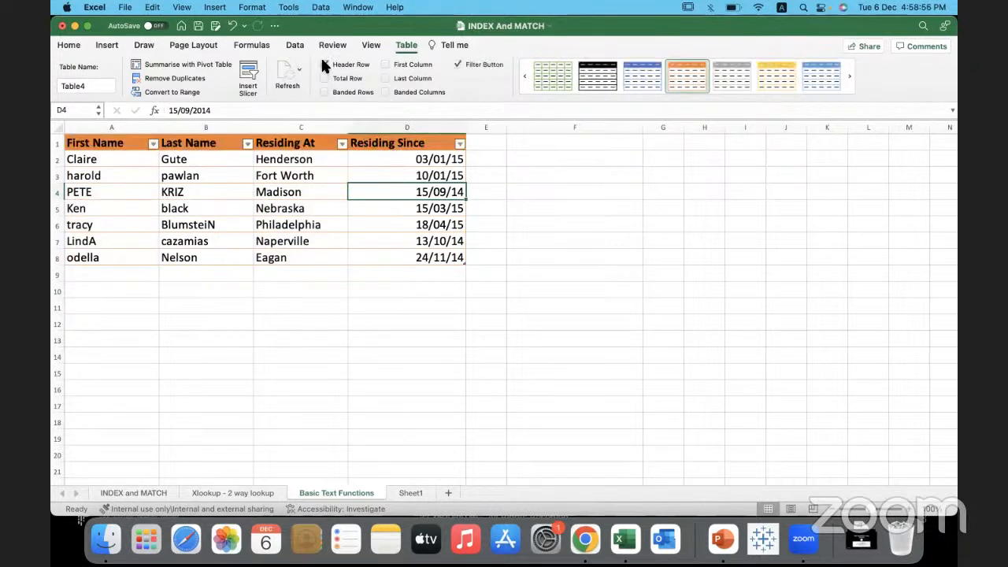
- Emphasize the table's first and last columns by enabling the First Column and Last Column options
{"action": "left_click", "coordinate": [383, 64]}
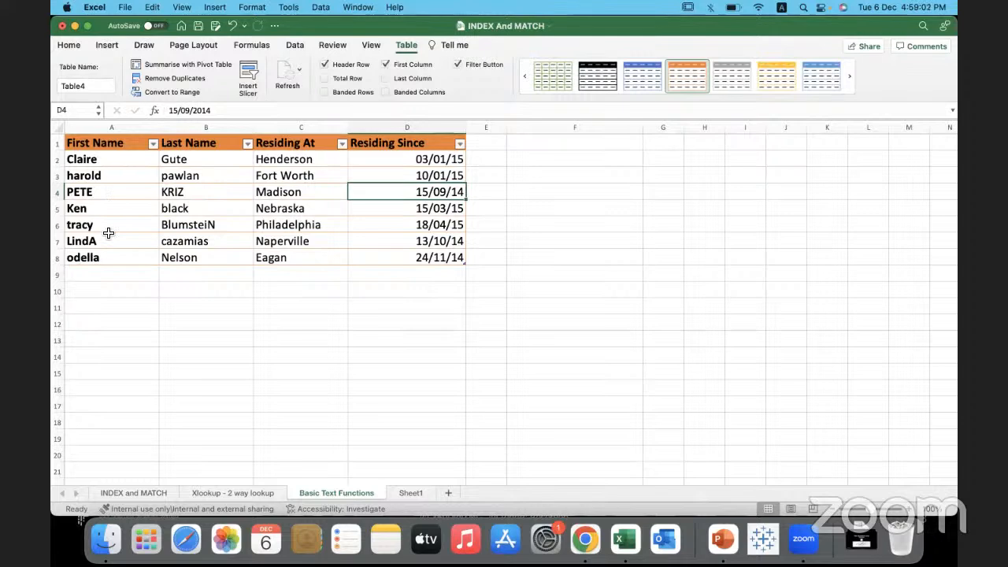
{"action": "left_click", "coordinate": [385, 77]}
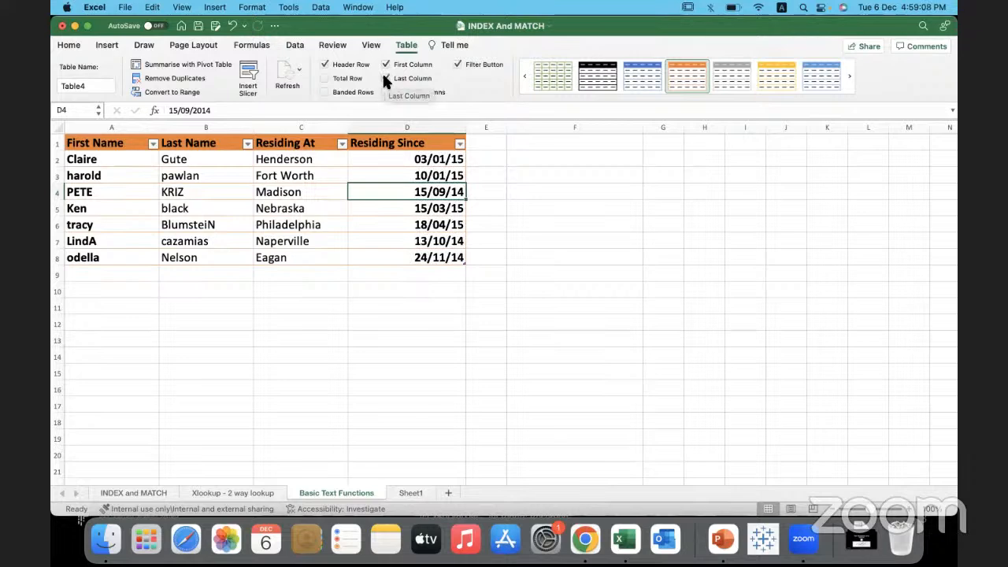
- Turn off the Last Column and First Column emphasis on the table
{"action": "left_click", "coordinate": [384, 78]}
{"action": "left_click", "coordinate": [385, 65]}
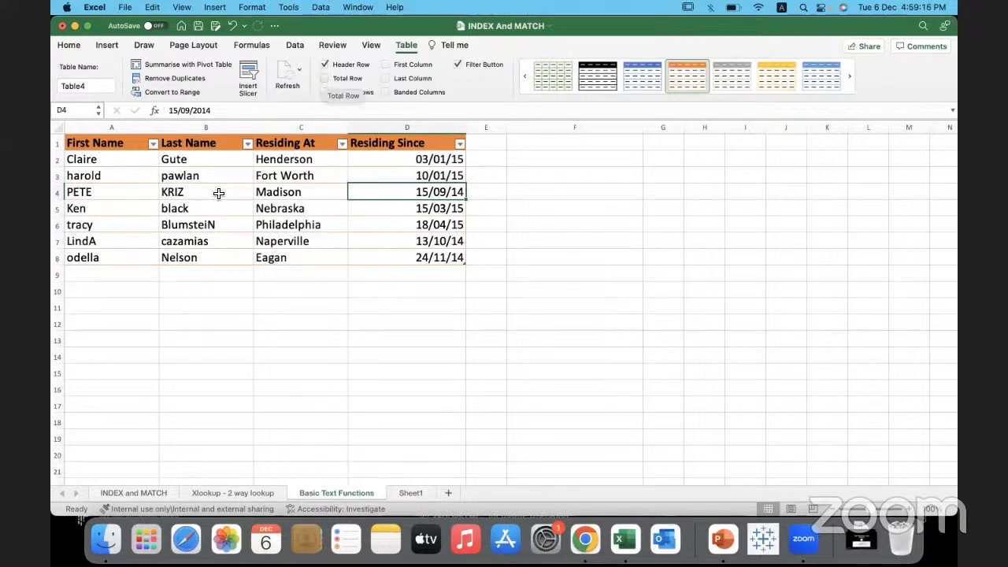
- Try the Total Row option on the quarterly product table in the Xlookup - 2 way lookup sheet, switching it on and back off
{"action": "left_click", "coordinate": [232, 493]}
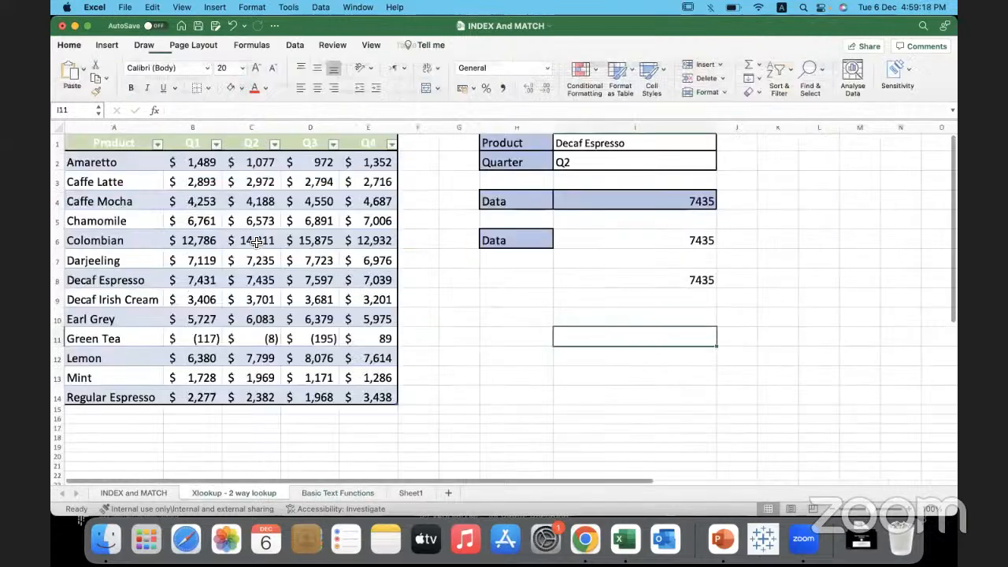
{"action": "left_click", "coordinate": [256, 244]}
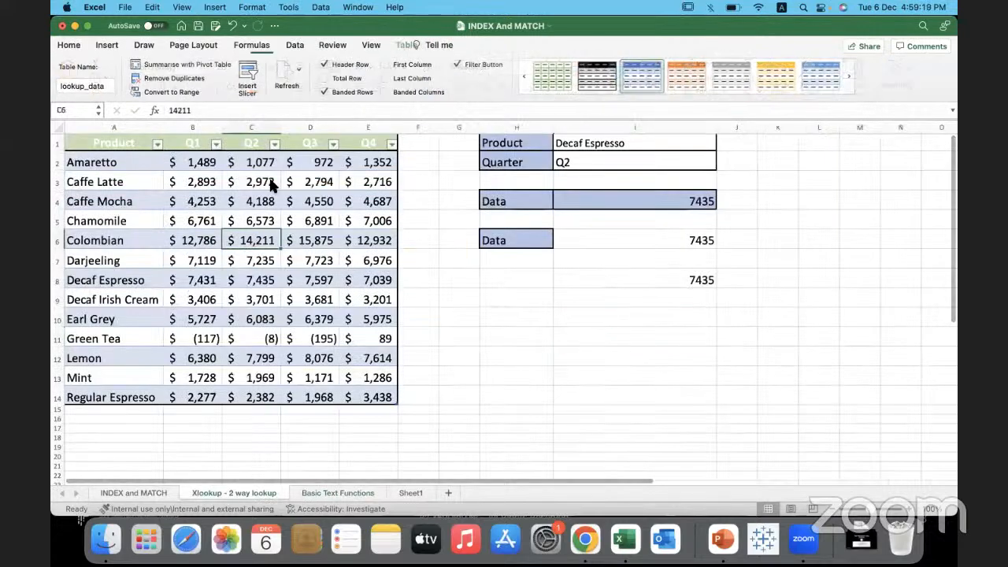
{"action": "left_click", "coordinate": [325, 78]}
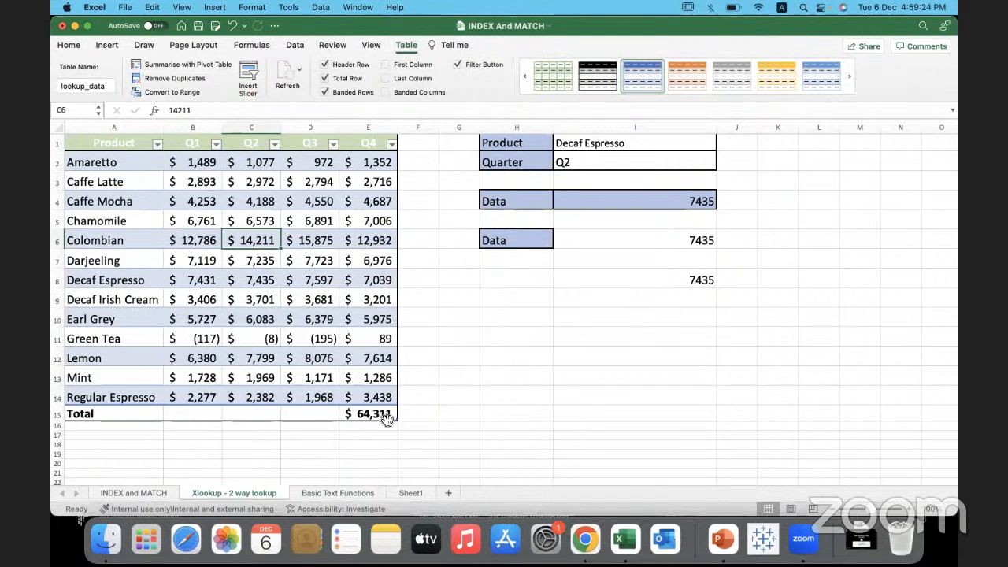
{"action": "key", "text": "super+a"}
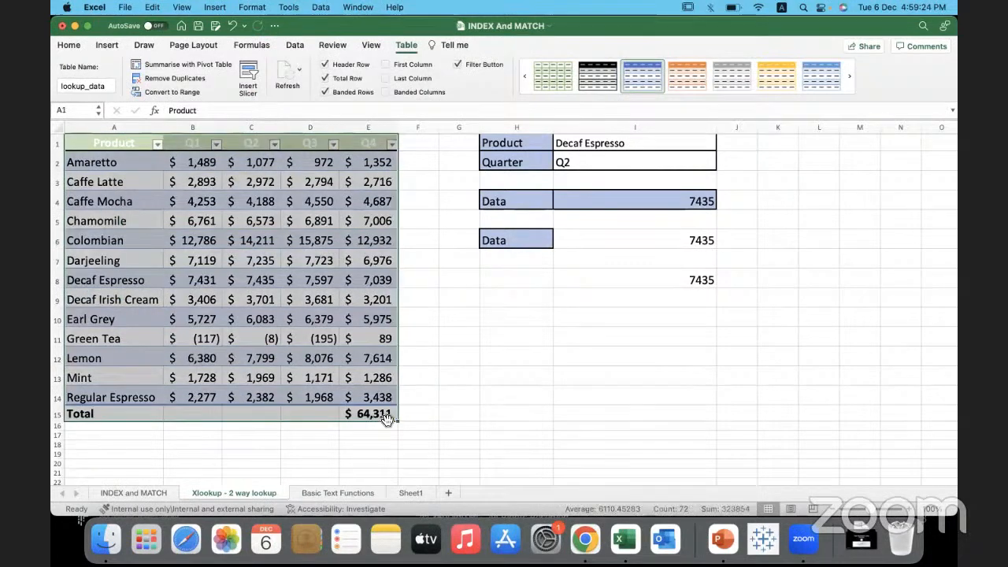
{"action": "left_click", "coordinate": [414, 378]}
{"action": "left_click", "coordinate": [236, 303]}
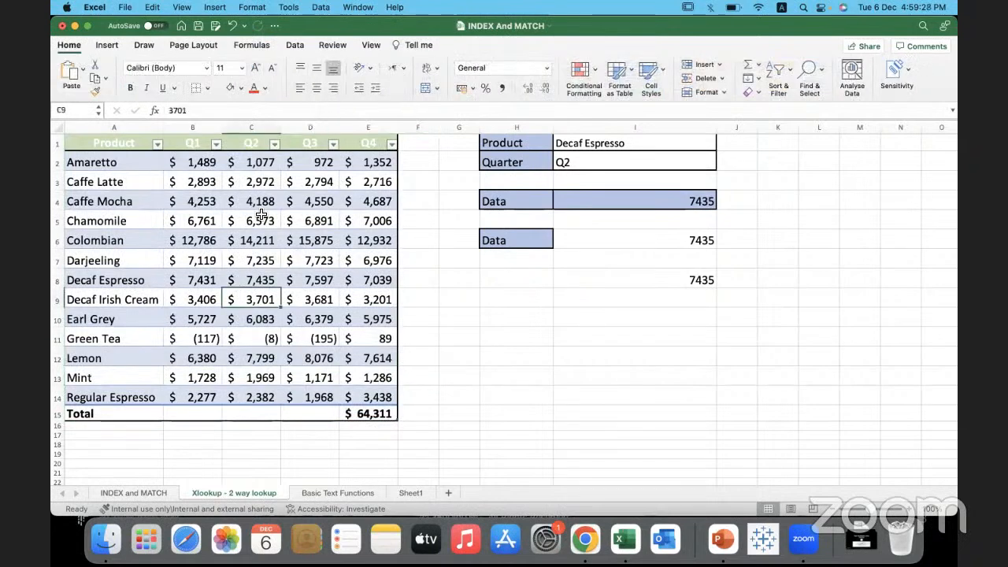
{"action": "left_click", "coordinate": [325, 79]}
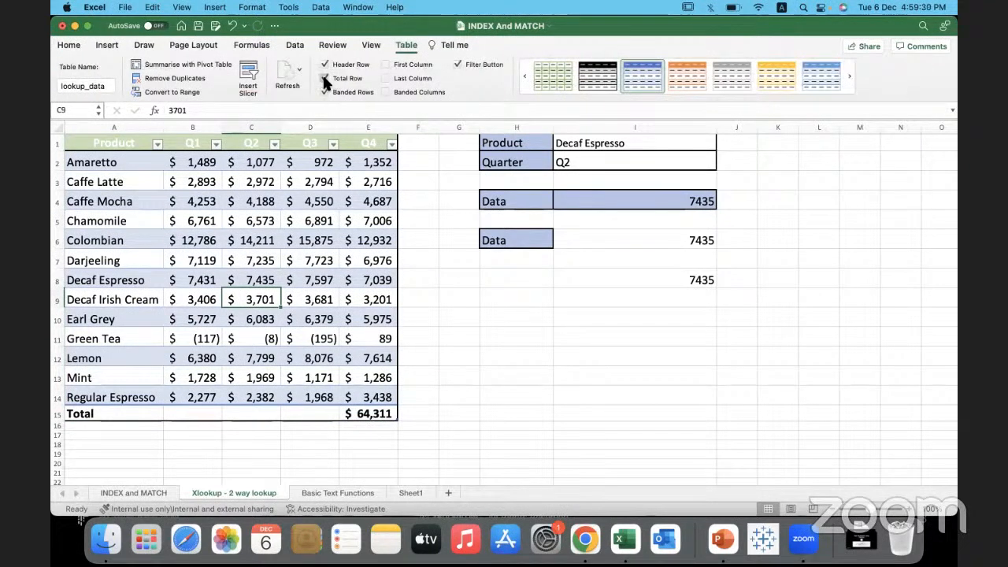
- Return to the Basic Text Functions sheet and review the sort and filter options of the Residing Since column
{"action": "left_click", "coordinate": [411, 493]}
{"action": "left_click", "coordinate": [364, 494]}
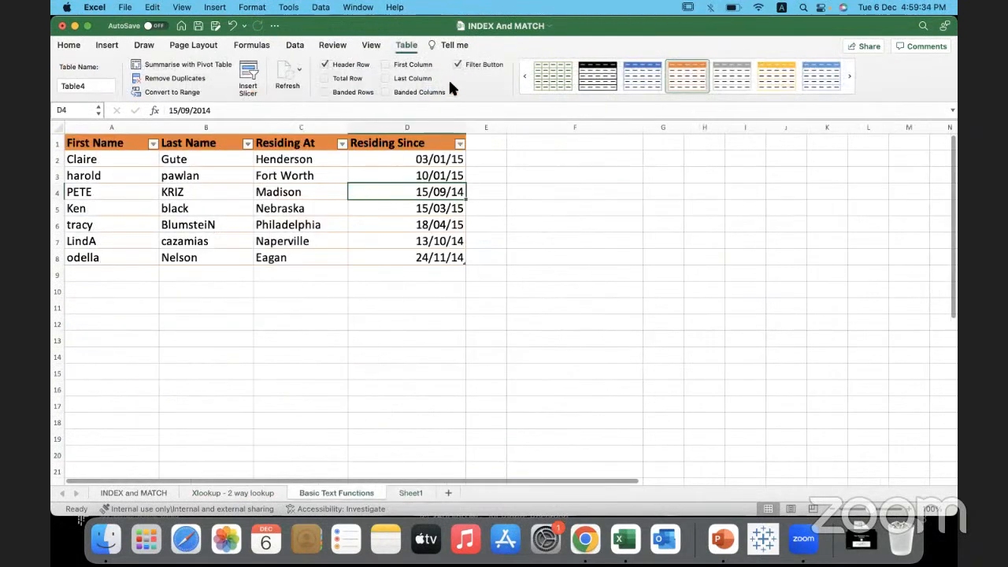
{"action": "left_click", "coordinate": [460, 145]}
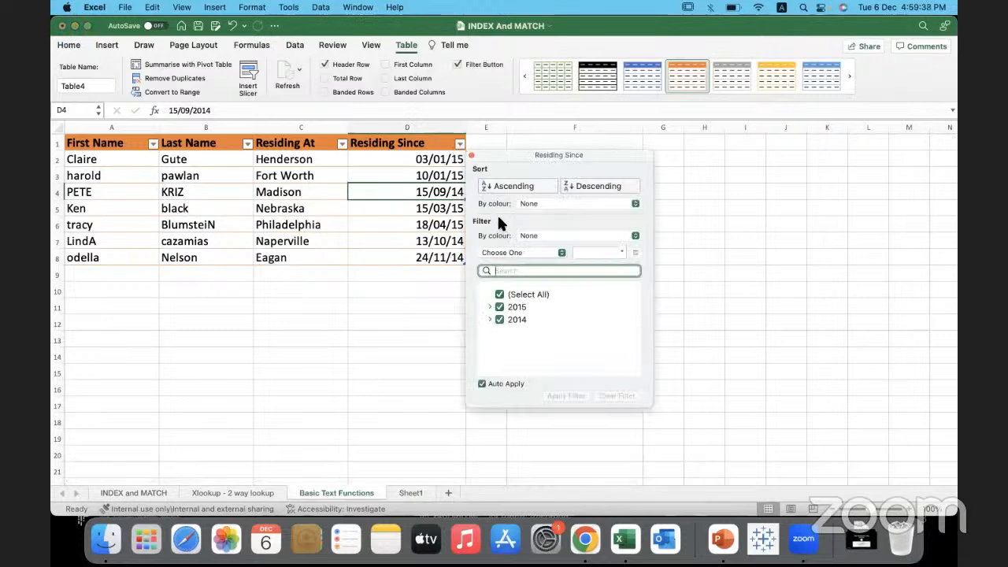
{"action": "left_click", "coordinate": [471, 156]}
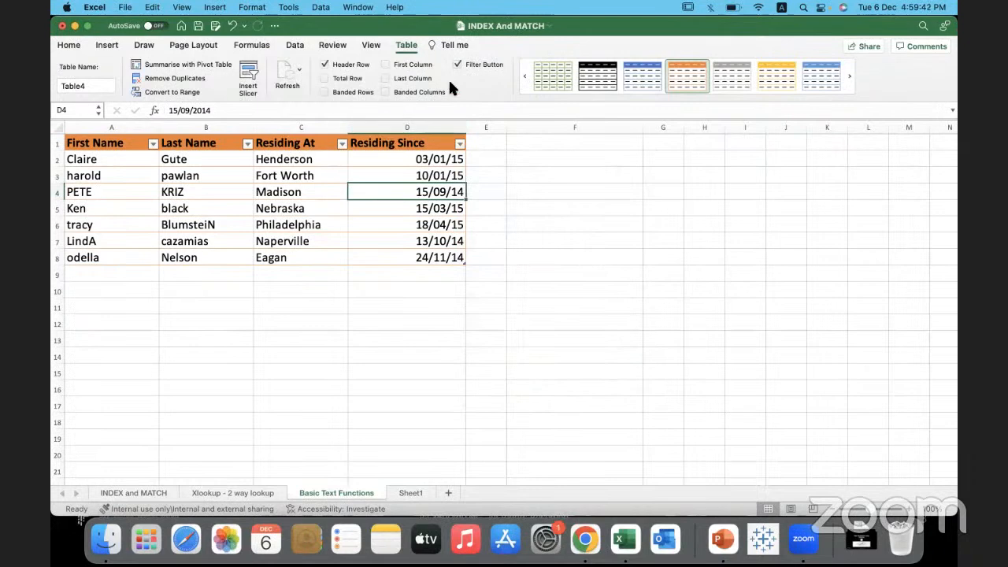
- Try hiding the filter buttons in the table's header row and restore them
{"action": "left_click", "coordinate": [457, 64]}
{"action": "left_click", "coordinate": [238, 143]}
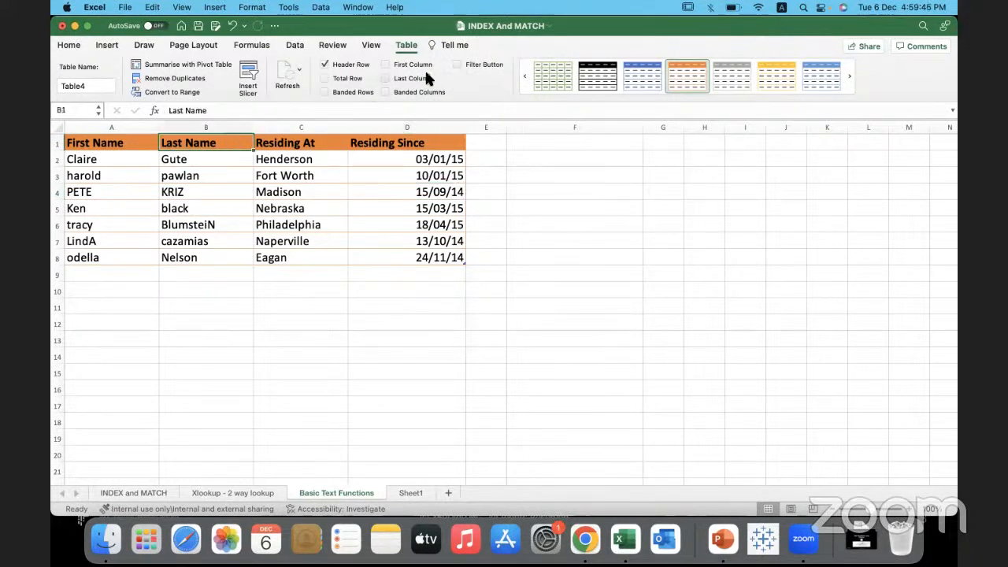
{"action": "left_click", "coordinate": [458, 64]}
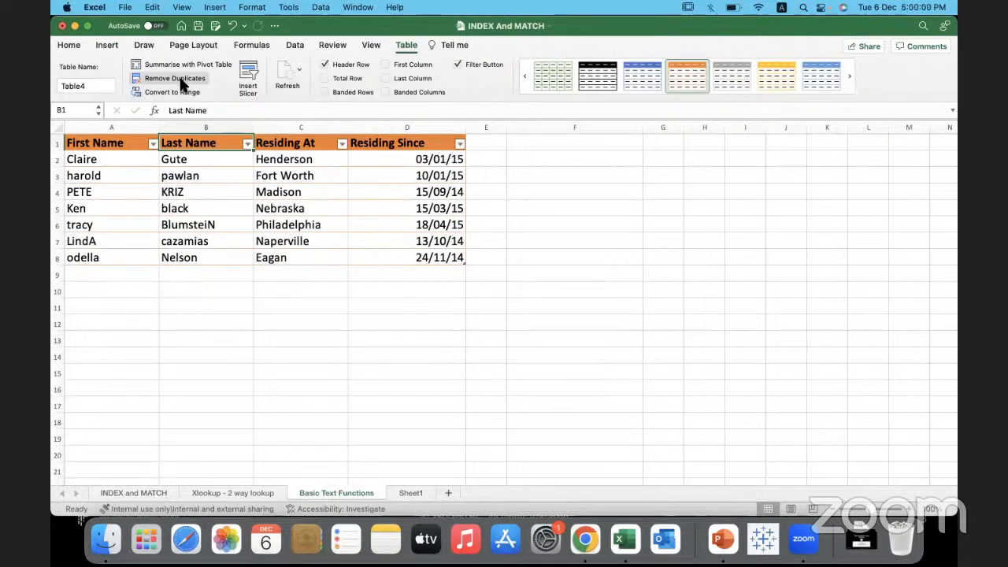
- Inspect the table's name setting without entering a new name
{"action": "left_click", "coordinate": [224, 192]}
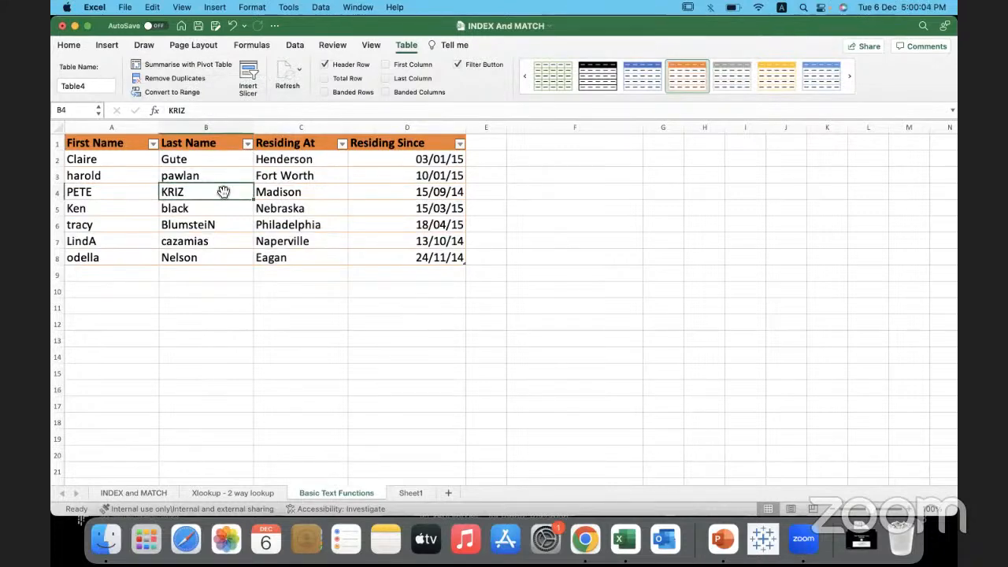
{"action": "left_click", "coordinate": [91, 86]}
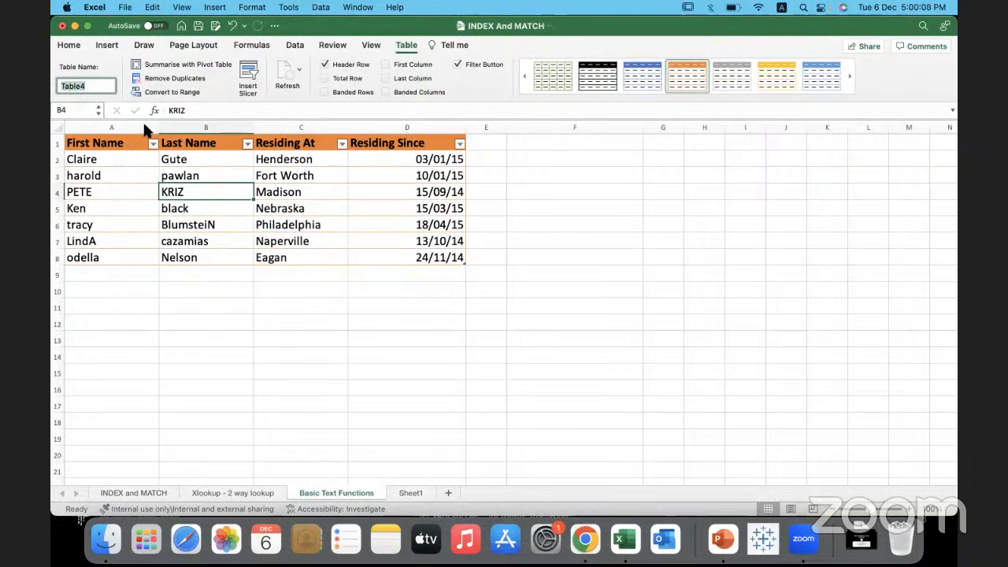
{"action": "left_click", "coordinate": [241, 209]}
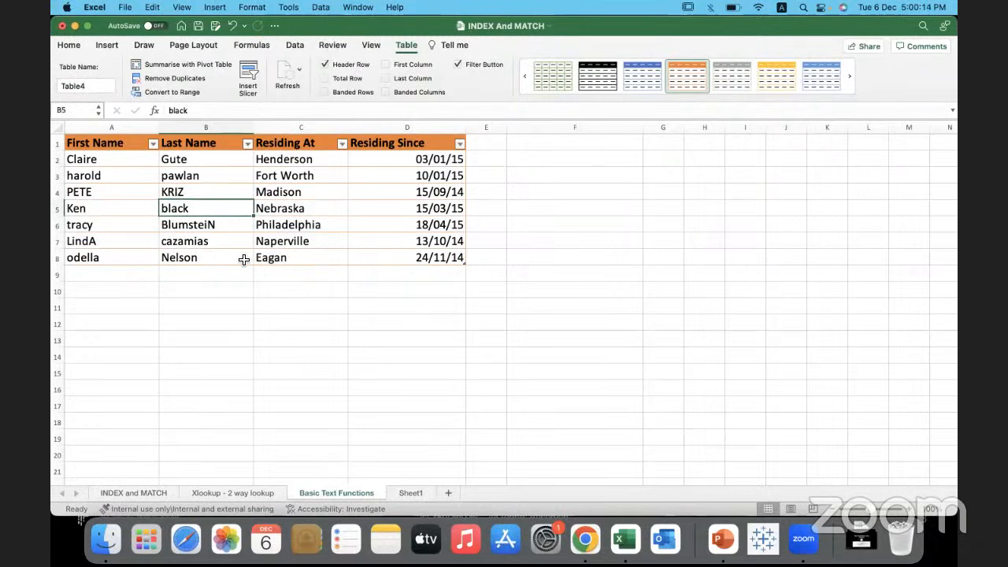
- Convert the table on the Basic Text Functions sheet back to a normal range
{"action": "left_click", "coordinate": [178, 93]}
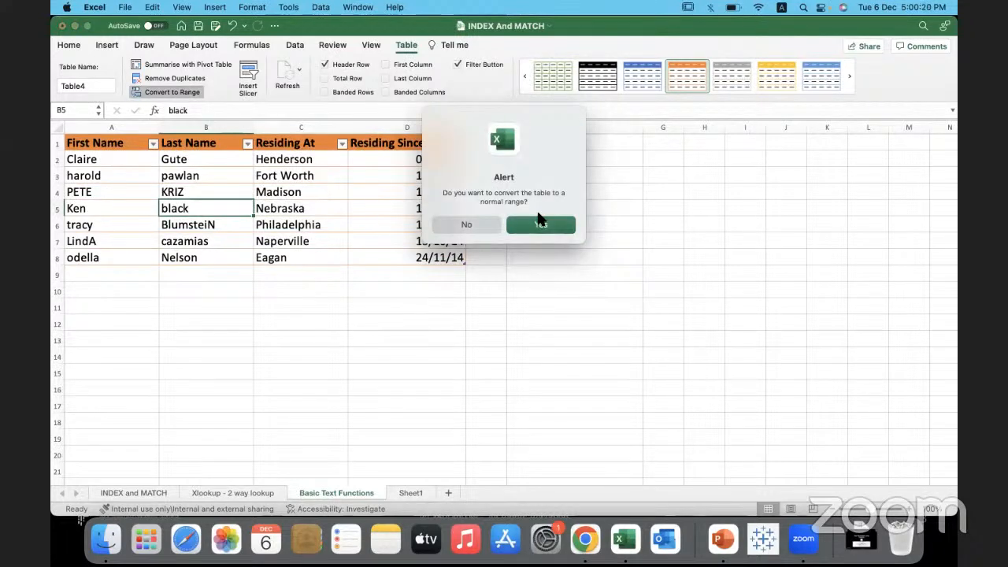
{"action": "left_click", "coordinate": [541, 225]}
{"action": "left_click", "coordinate": [391, 226]}
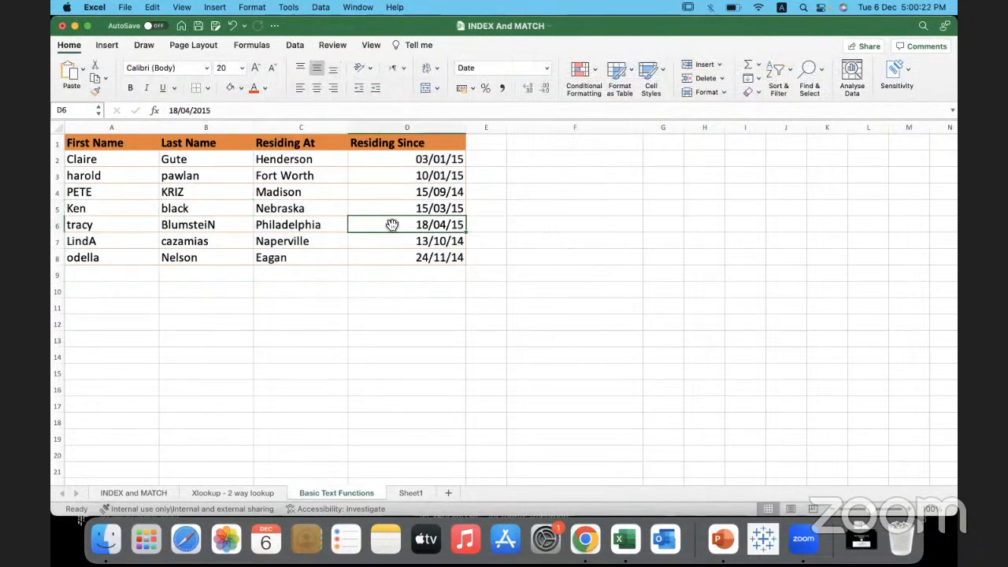
{"action": "left_click", "coordinate": [380, 279]}
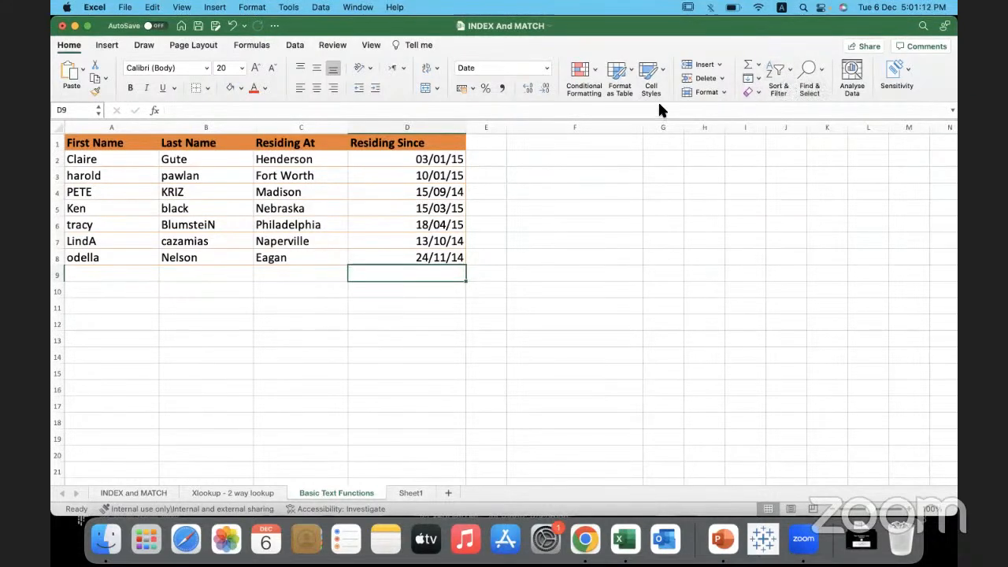
{"action": "left_click", "coordinate": [335, 288]}
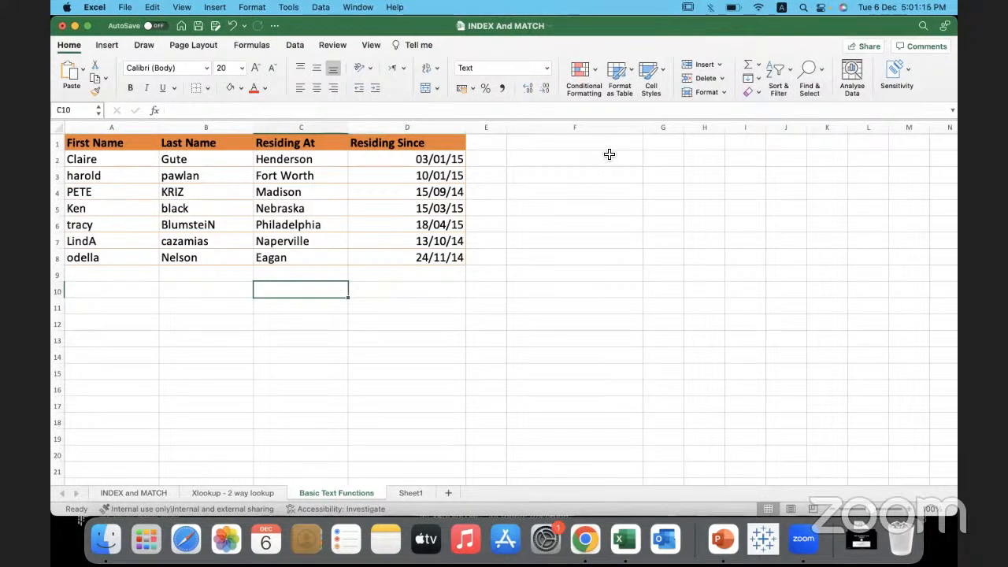